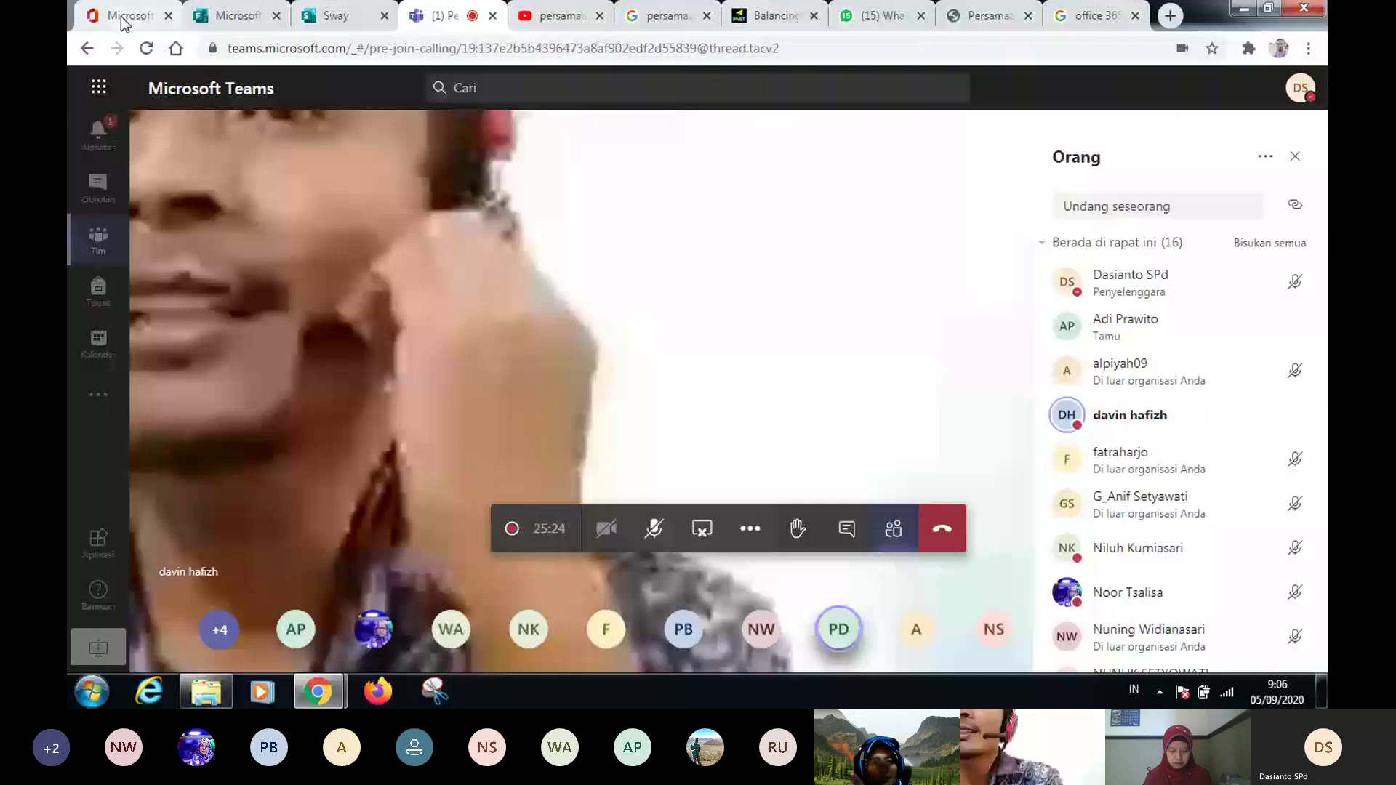
# - Open Sway from the Office 365 home page after dismissing the reminders, and clear the content tip from the blank Sway
pyautogui.click(121, 20)
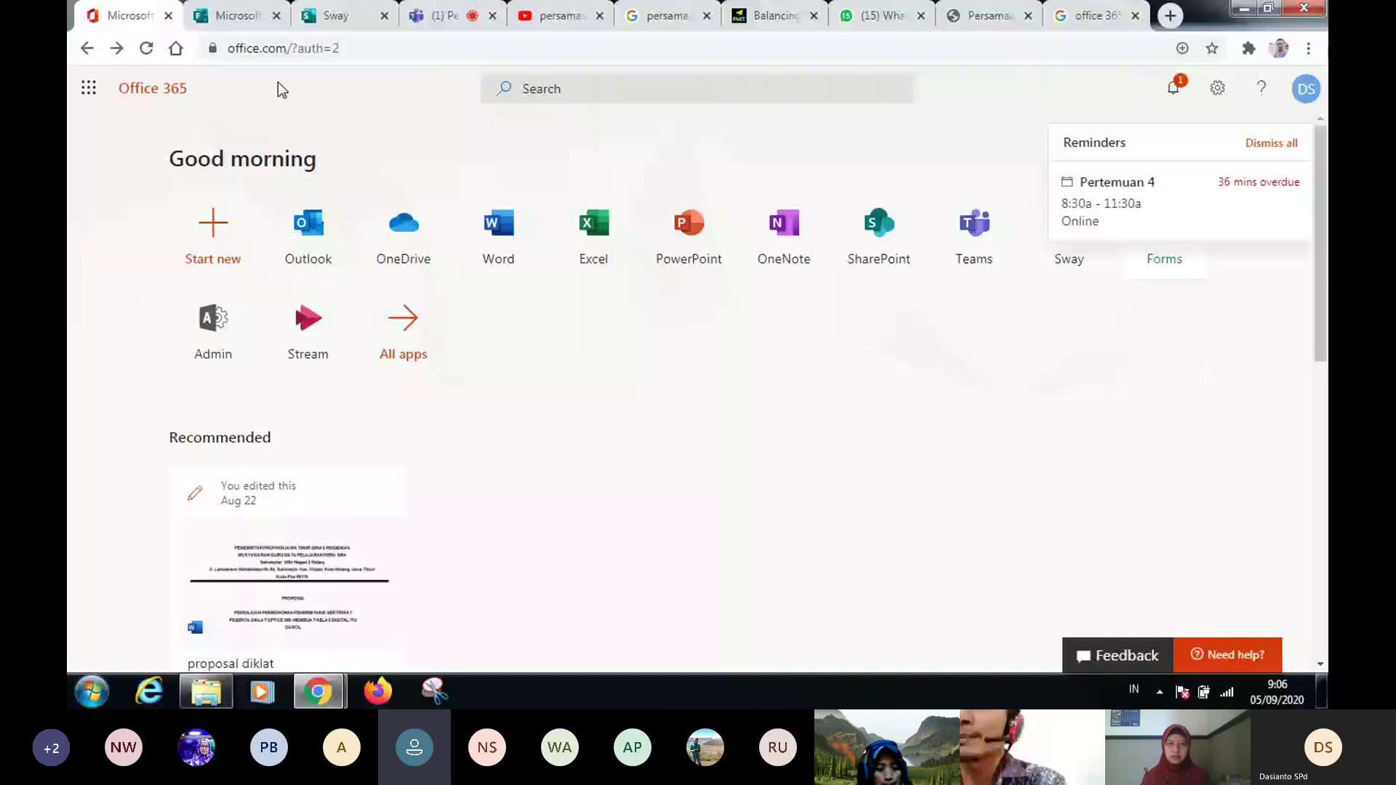
pyautogui.click(1271, 146)
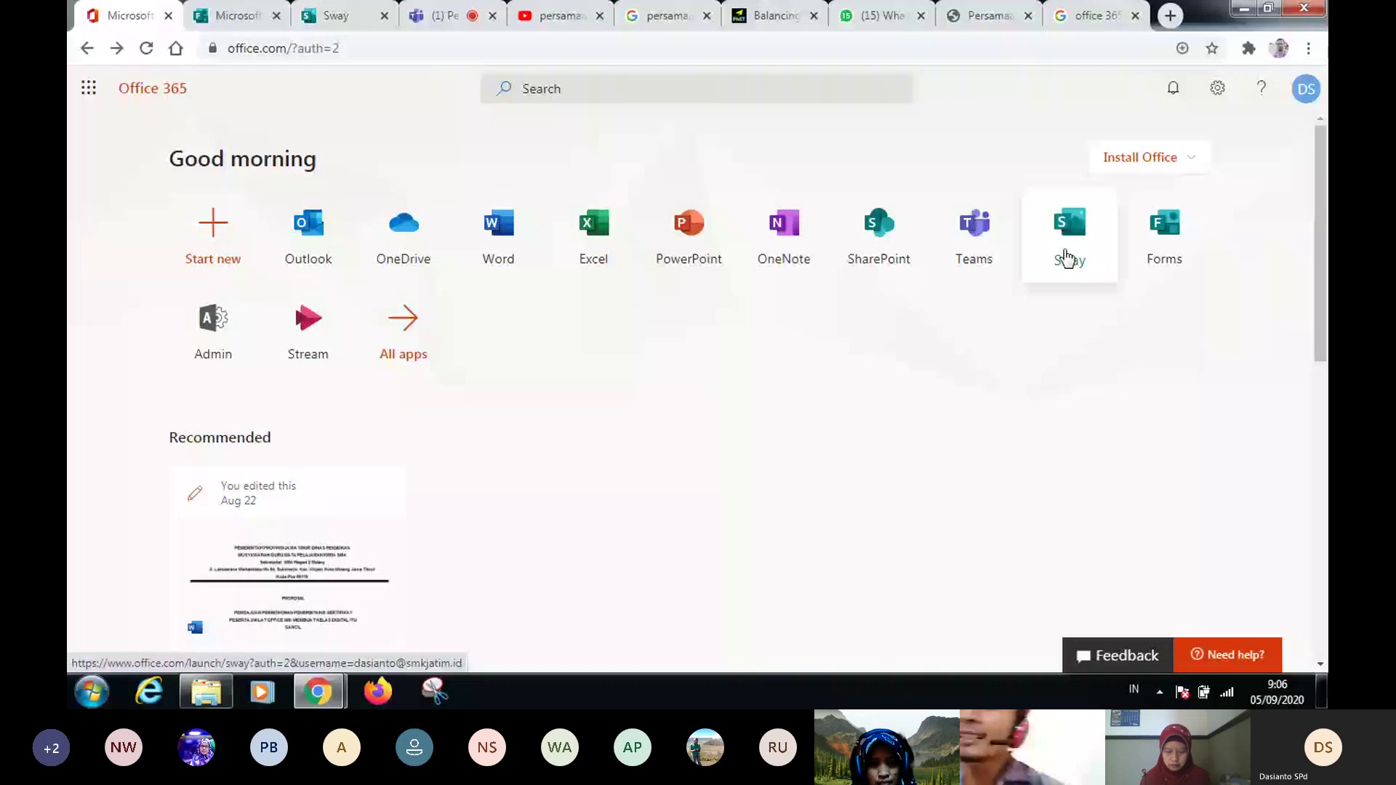
pyautogui.click(1067, 258)
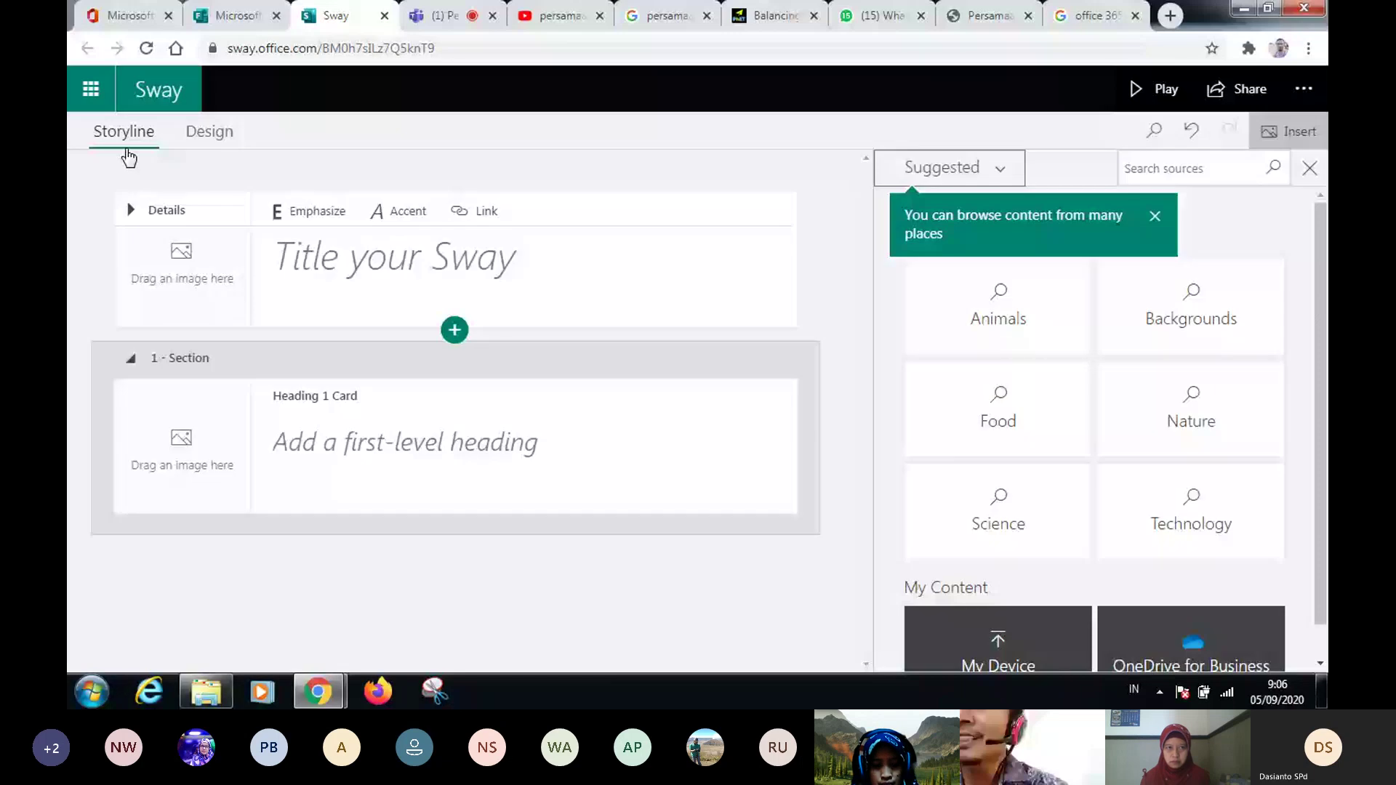
pyautogui.click(1155, 216)
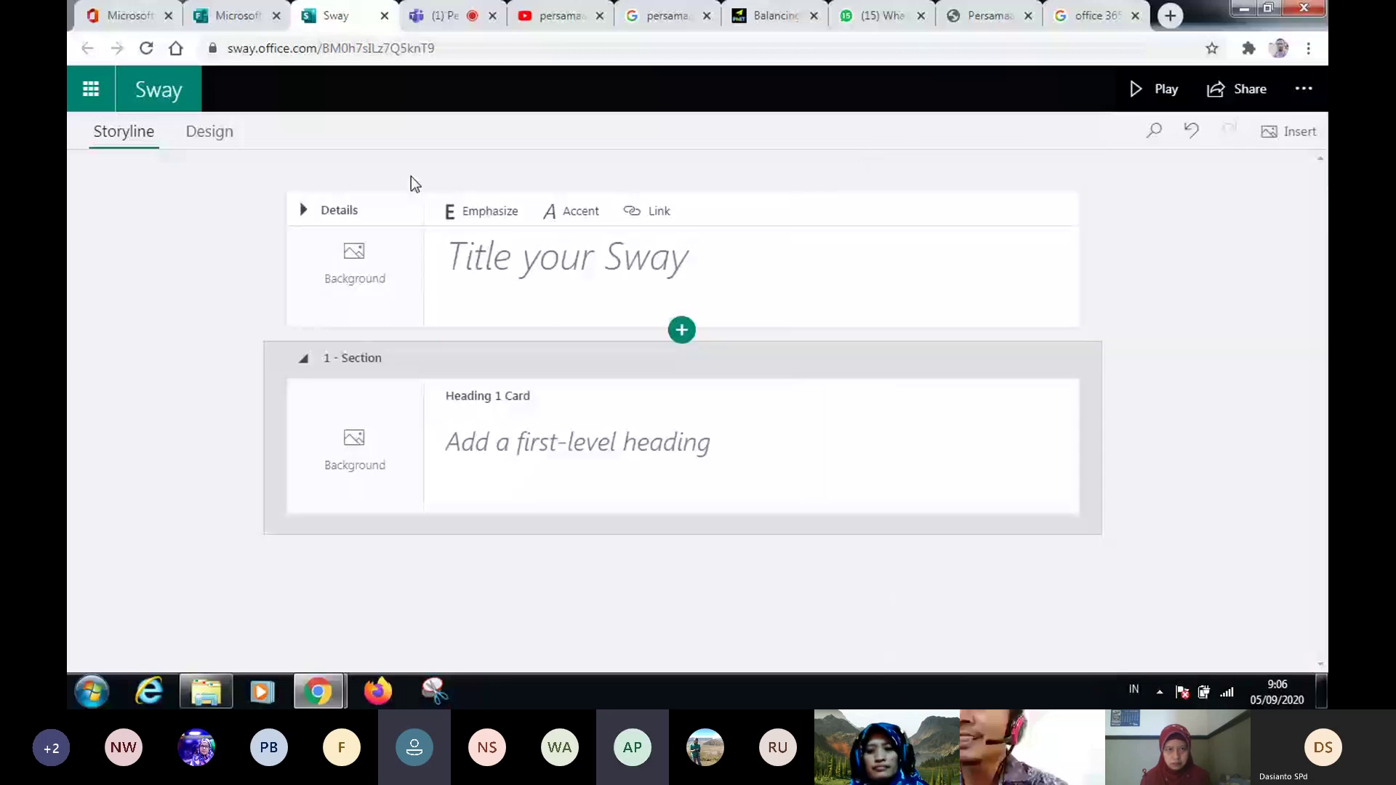
pyautogui.click(357, 300)
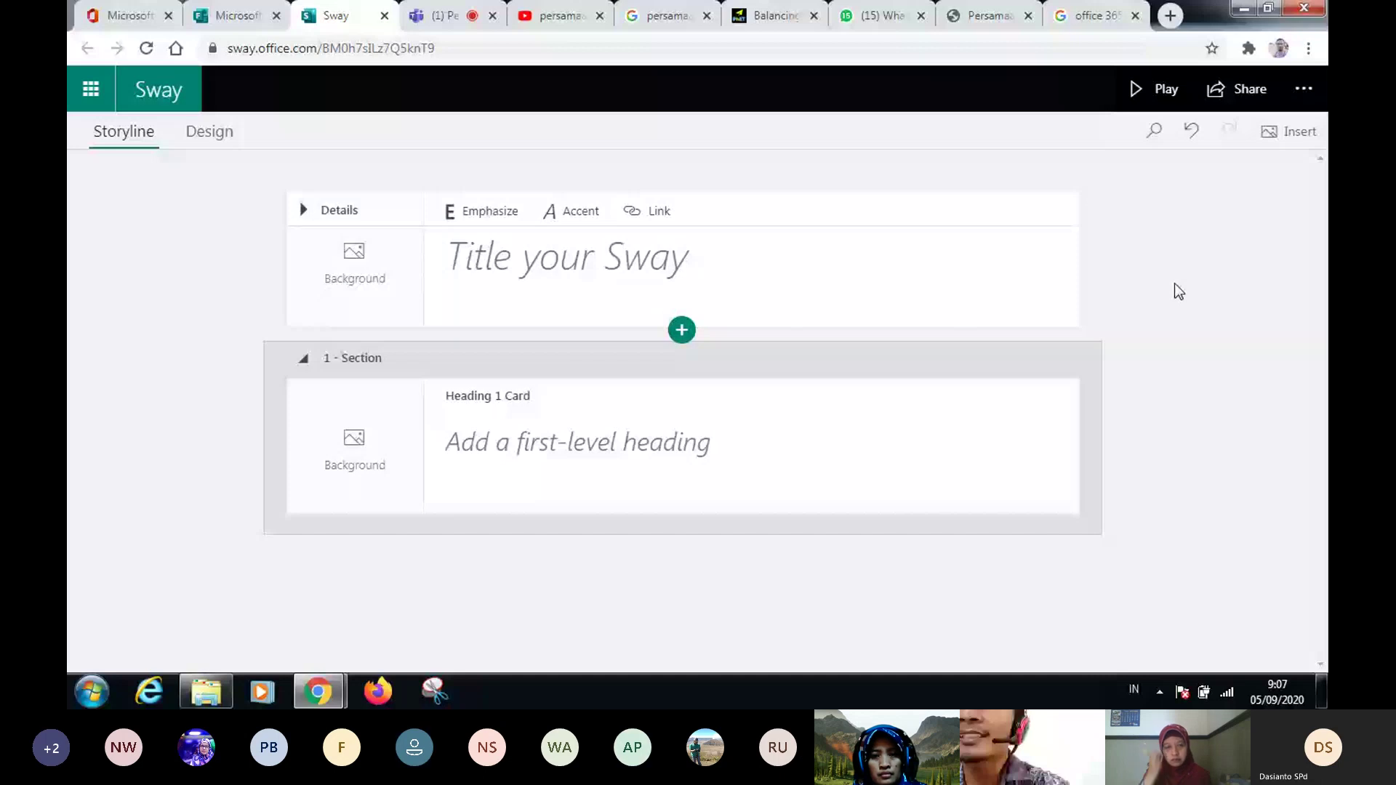
# - View the Sway start page from the Office 365 home page, and return to the blank Sway's first heading card
pyautogui.hotkey('ctrl', '1')
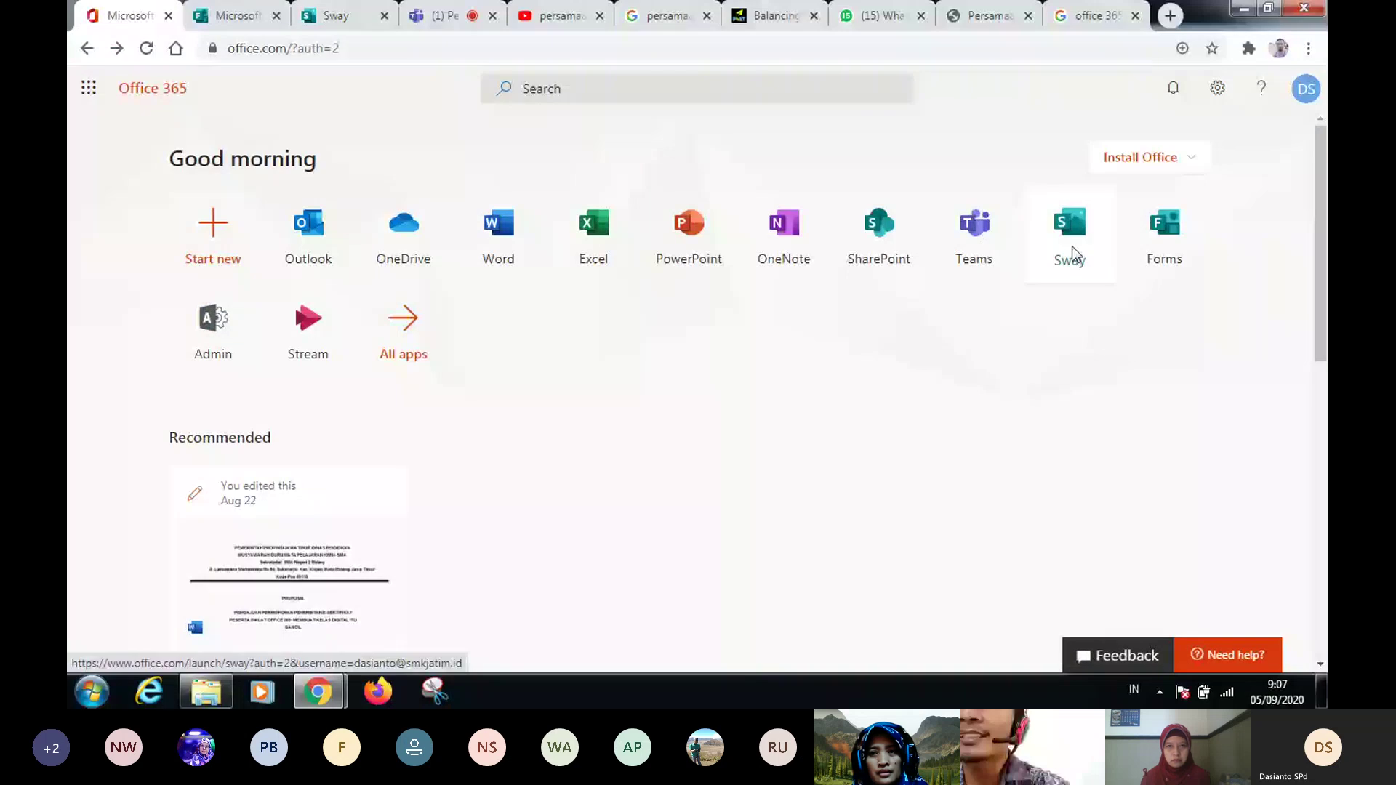
pyautogui.click(1072, 246)
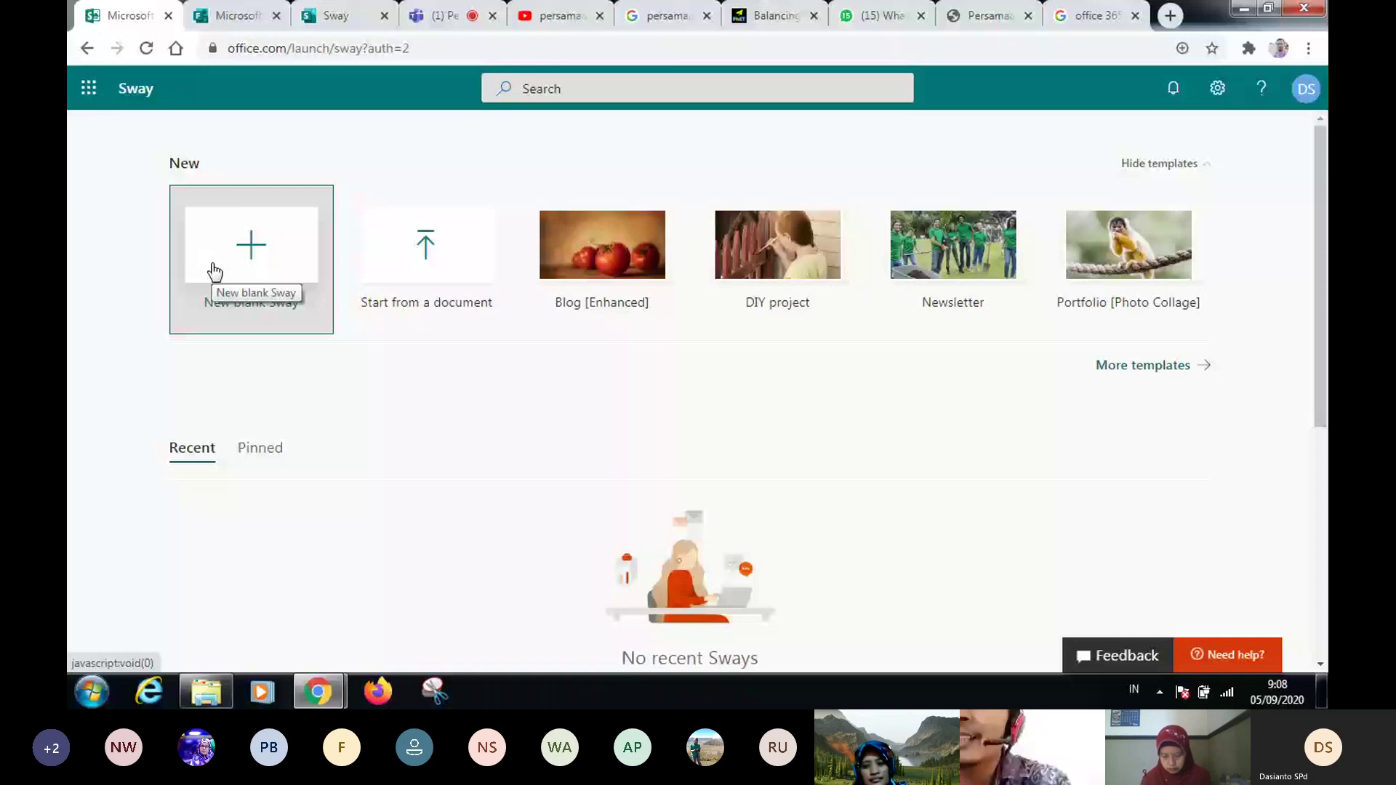
pyautogui.click(244, 300)
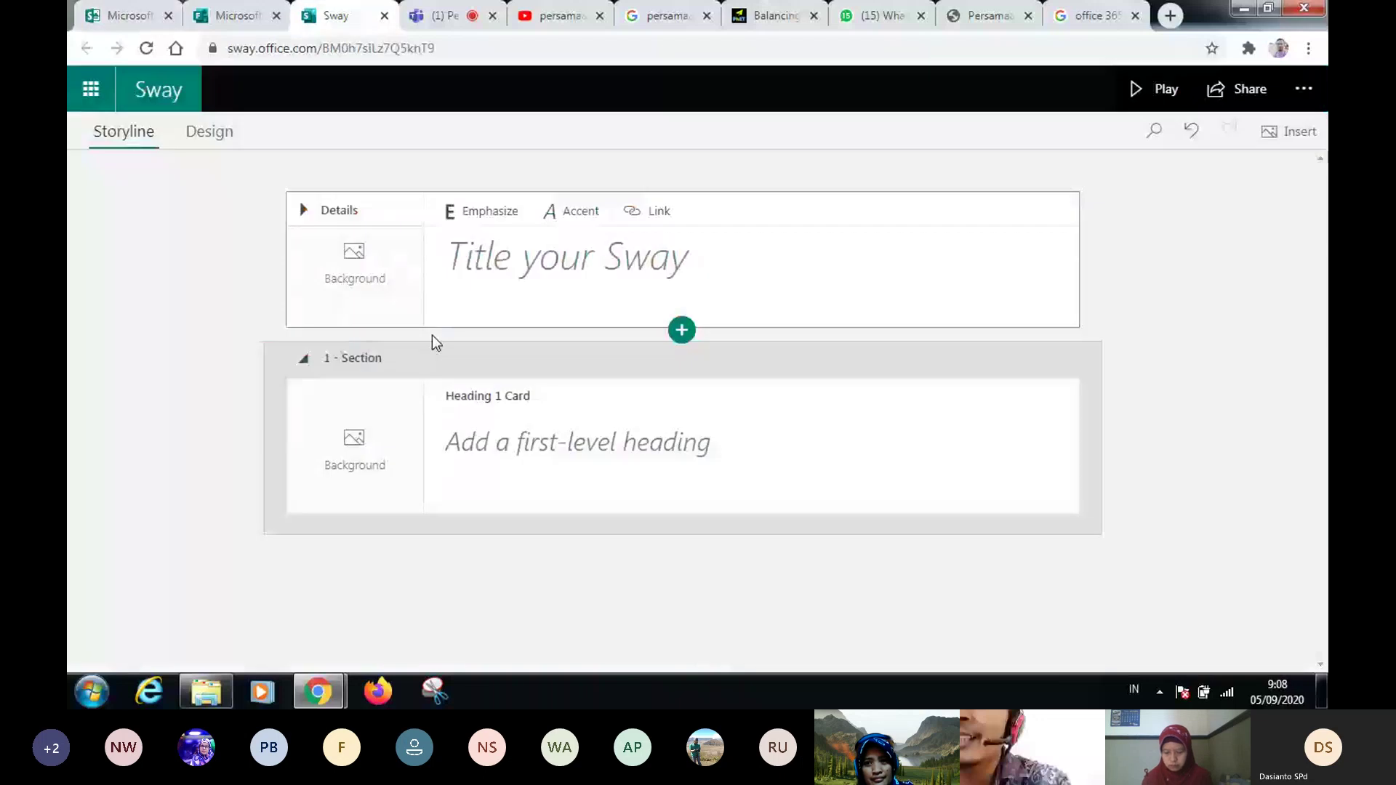
pyautogui.click(455, 429)
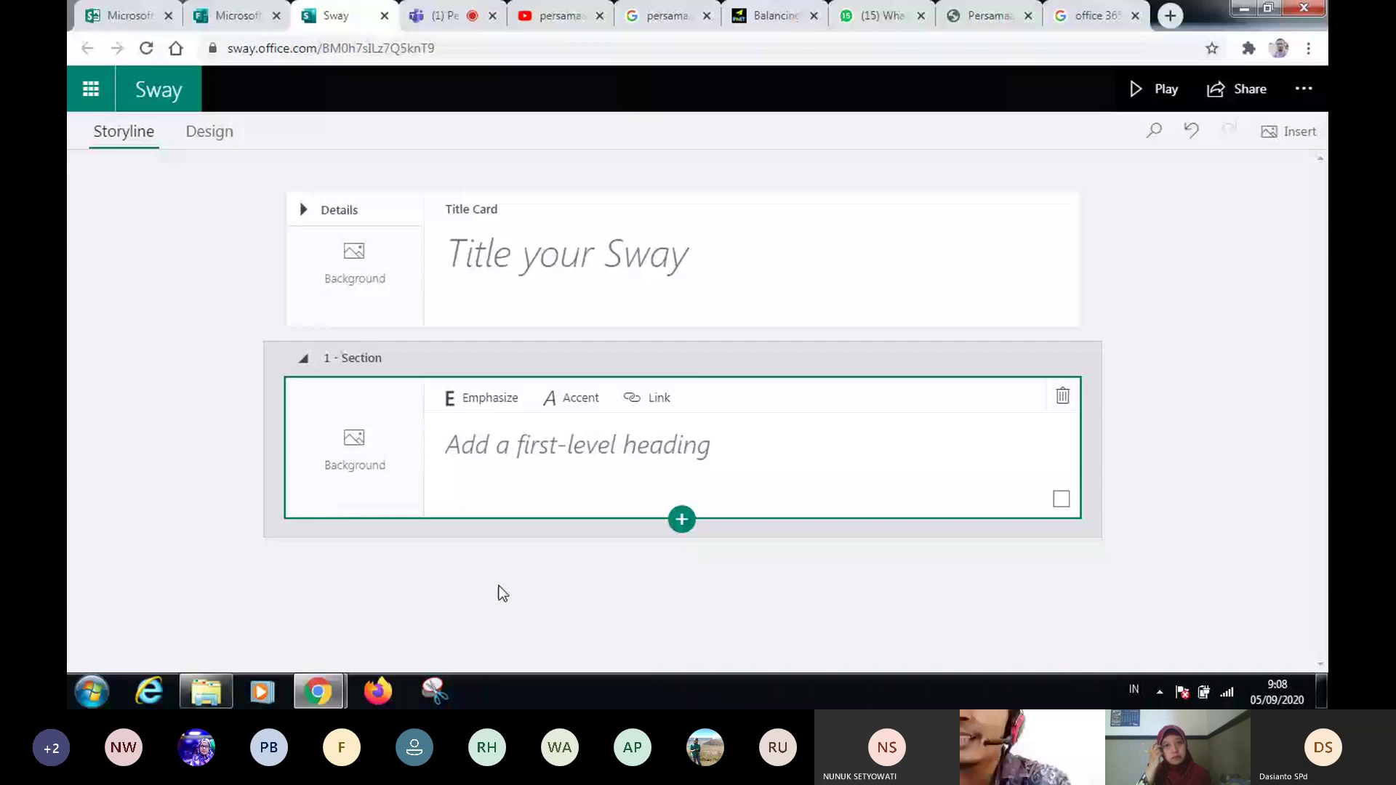
# - Open the Office 365 home page from within Sway and close it again
pyautogui.click(100, 106)
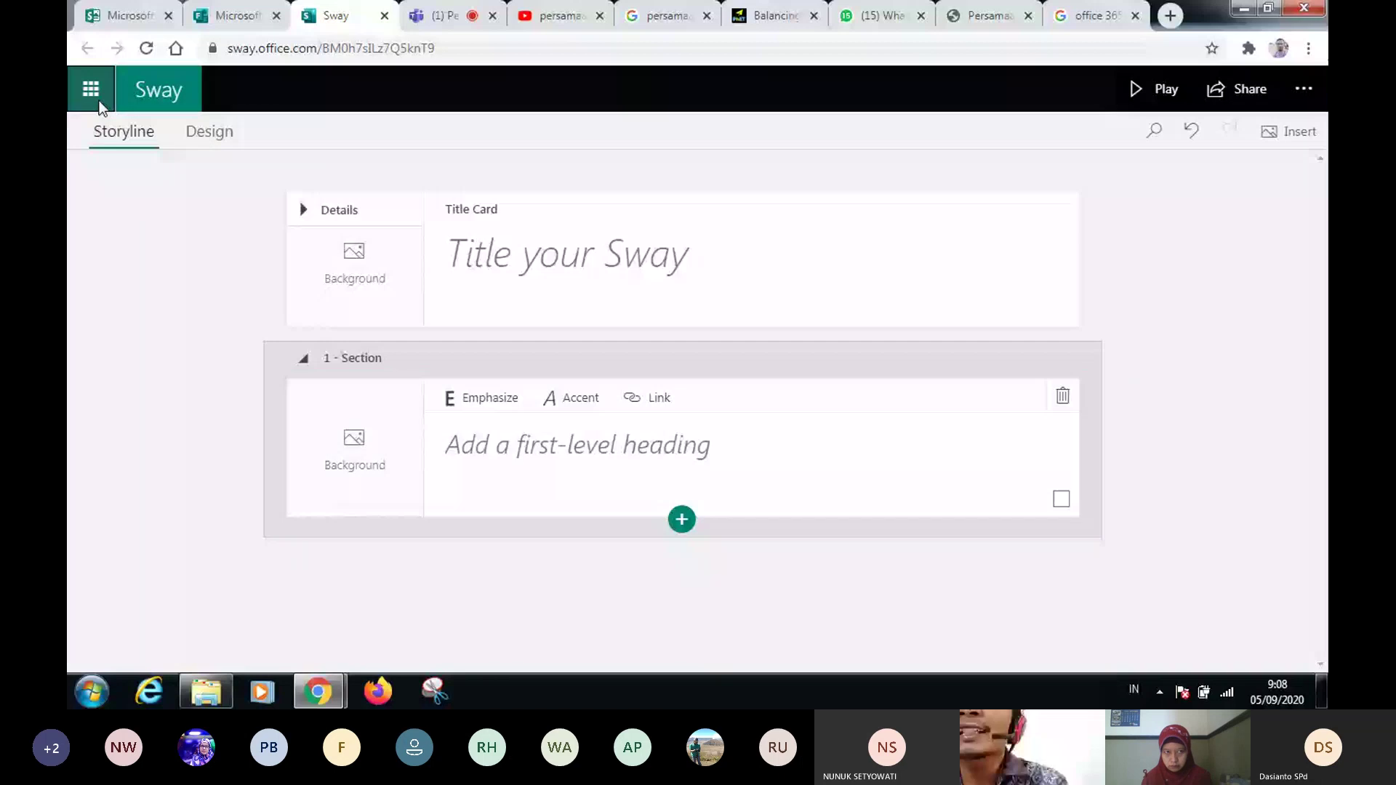
pyautogui.click(99, 100)
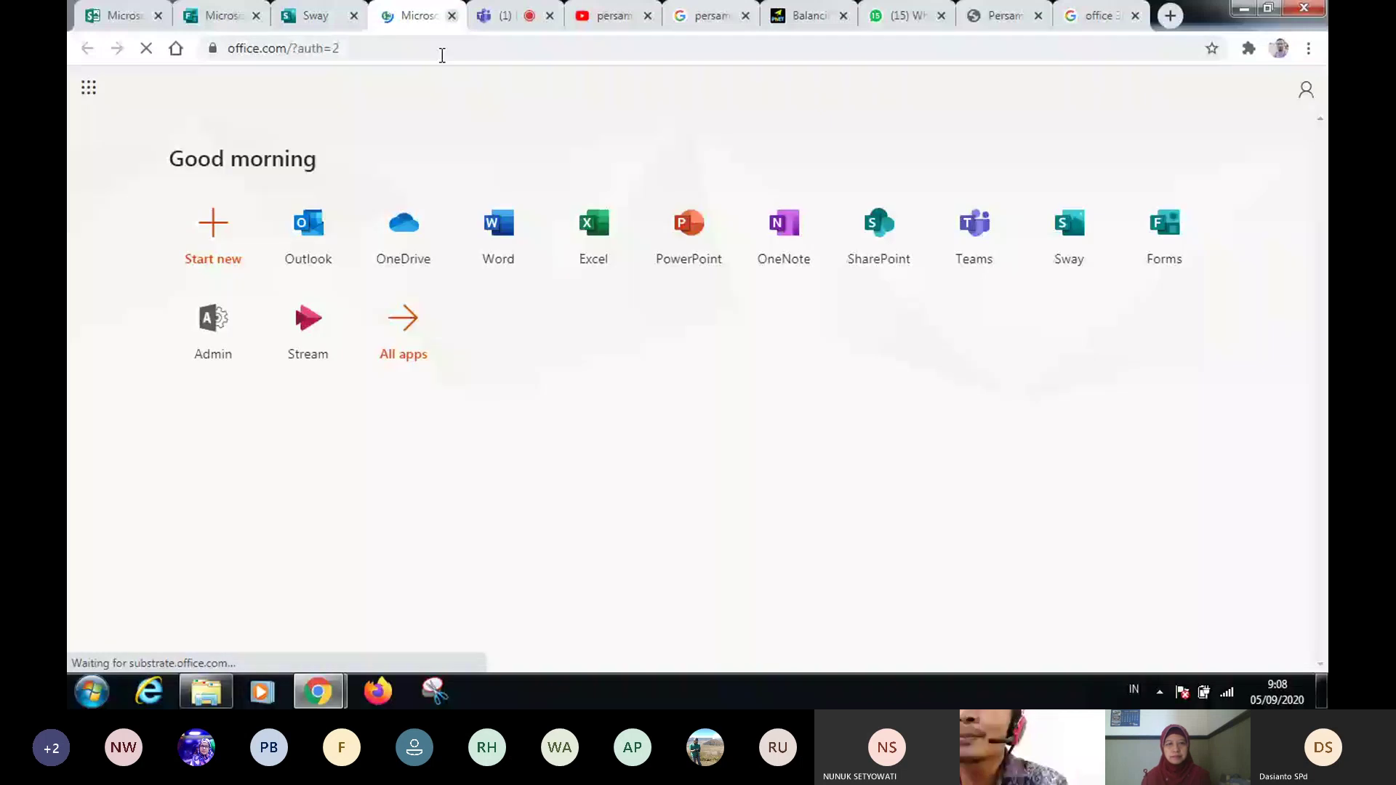
pyautogui.hotkey('ctrl', 'w')
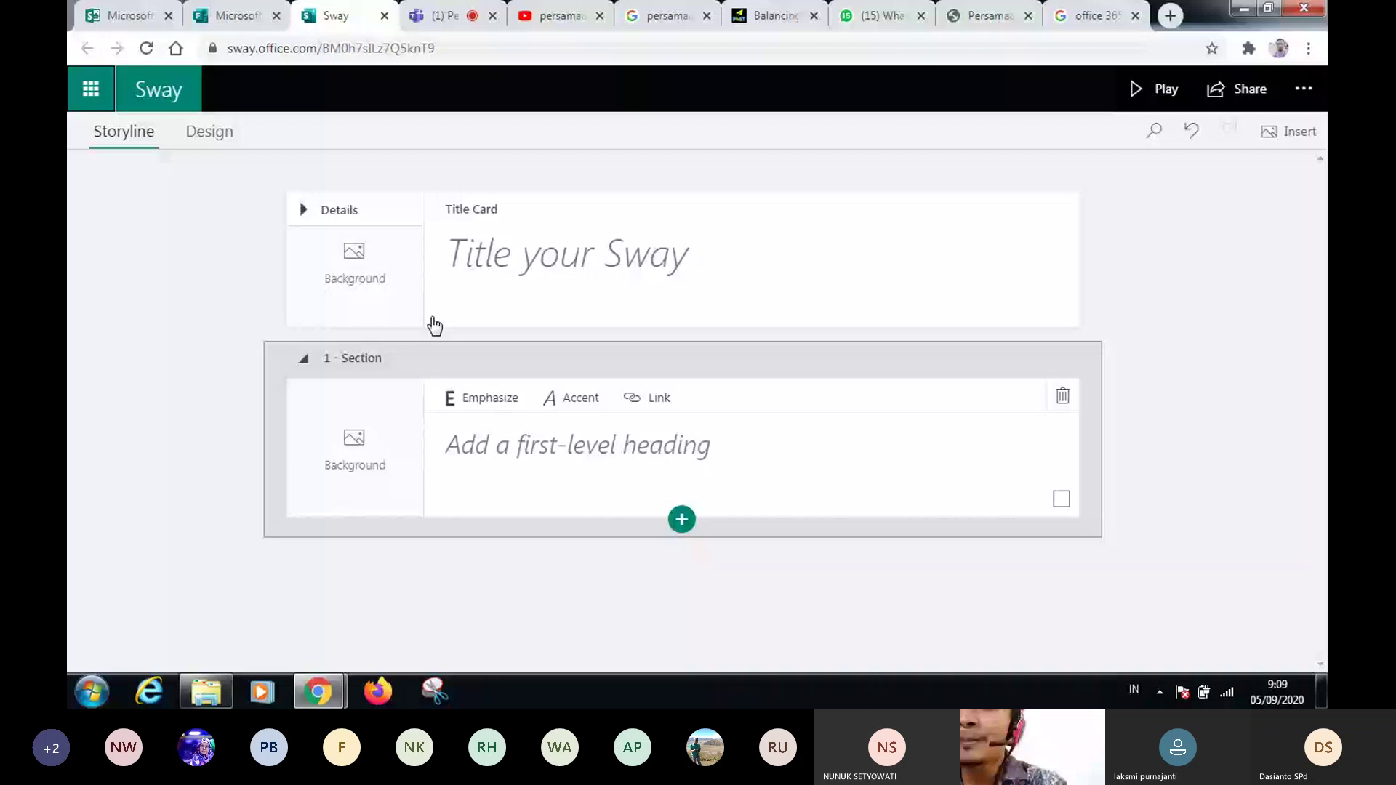
# - Display the blank Sway's design view, set sharing to anyone with a link, and view the additional sharing options
pyautogui.click(209, 131)
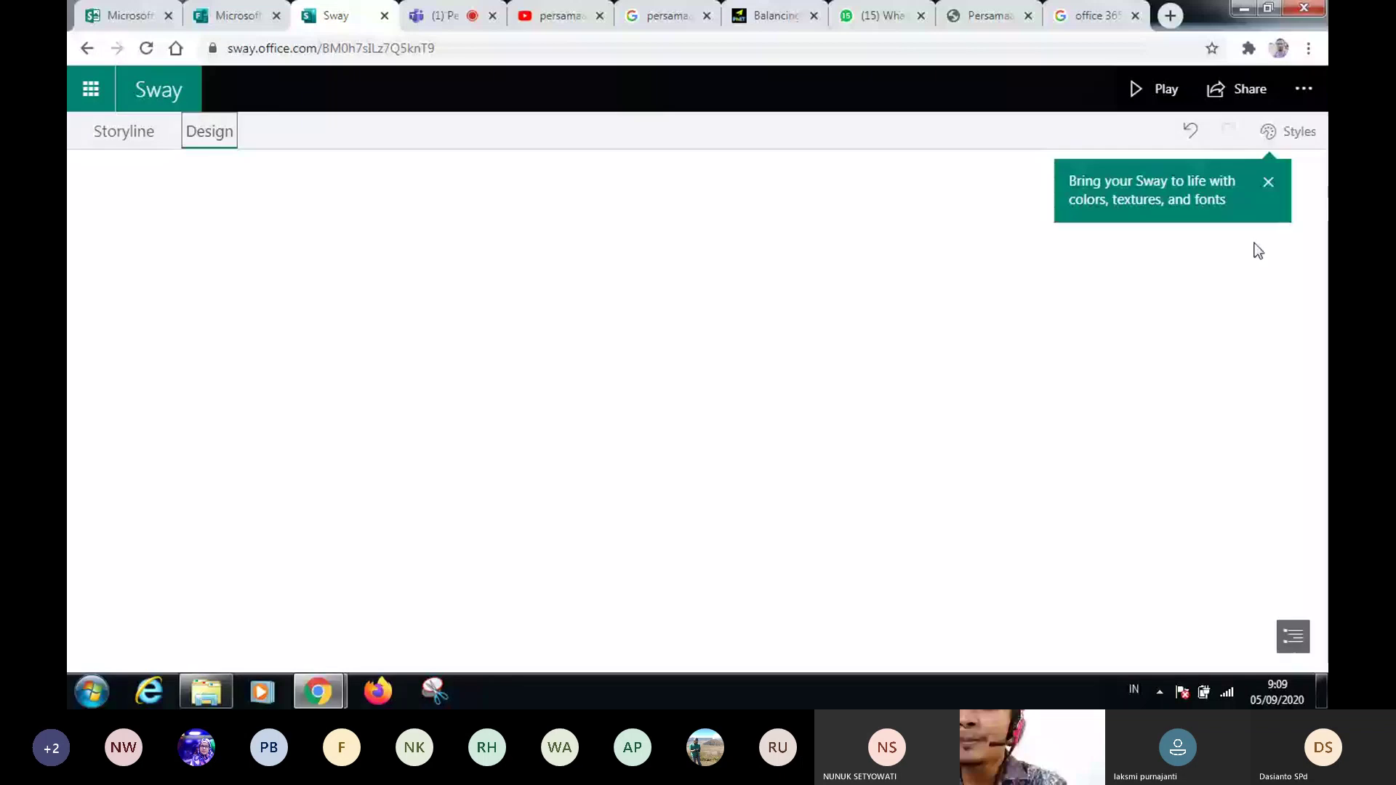
pyautogui.click(1258, 251)
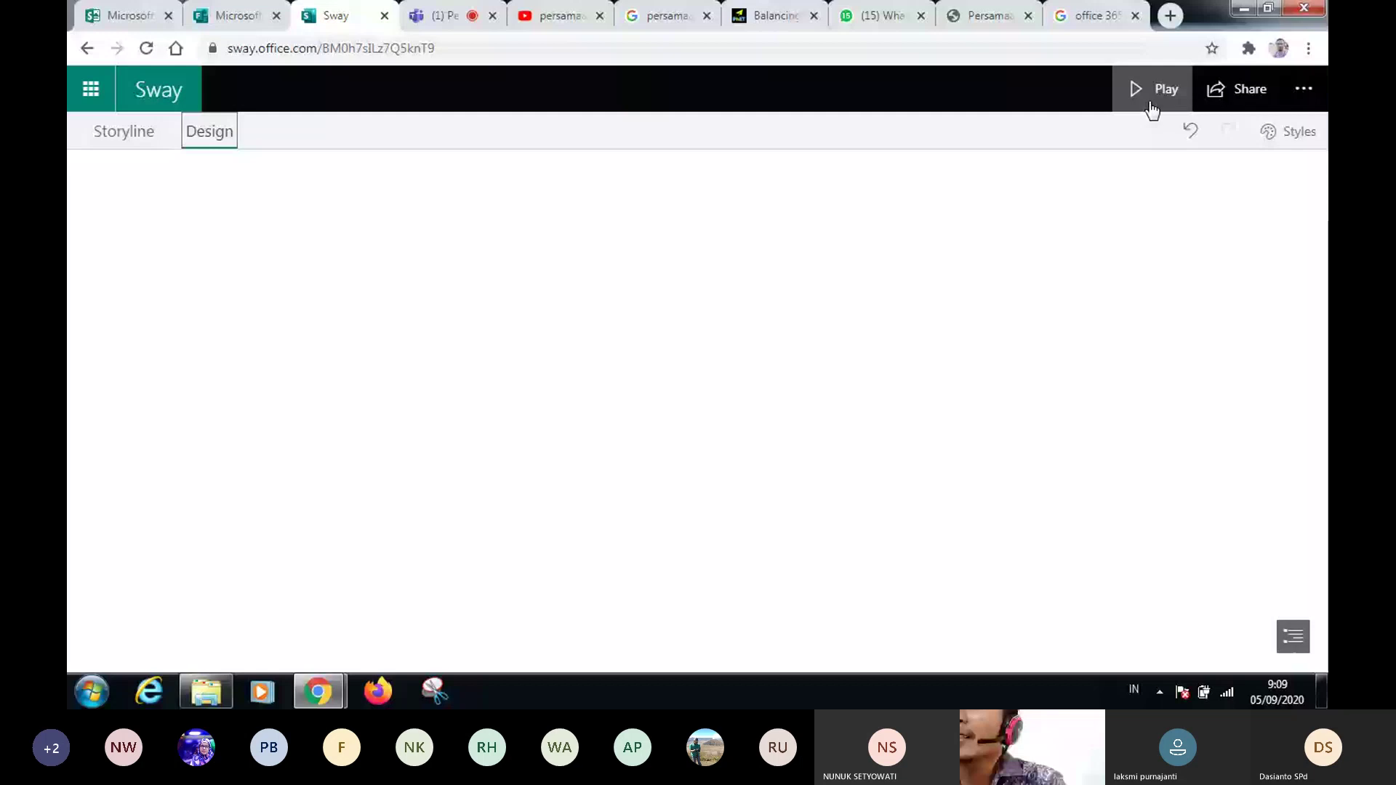
pyautogui.click(1237, 98)
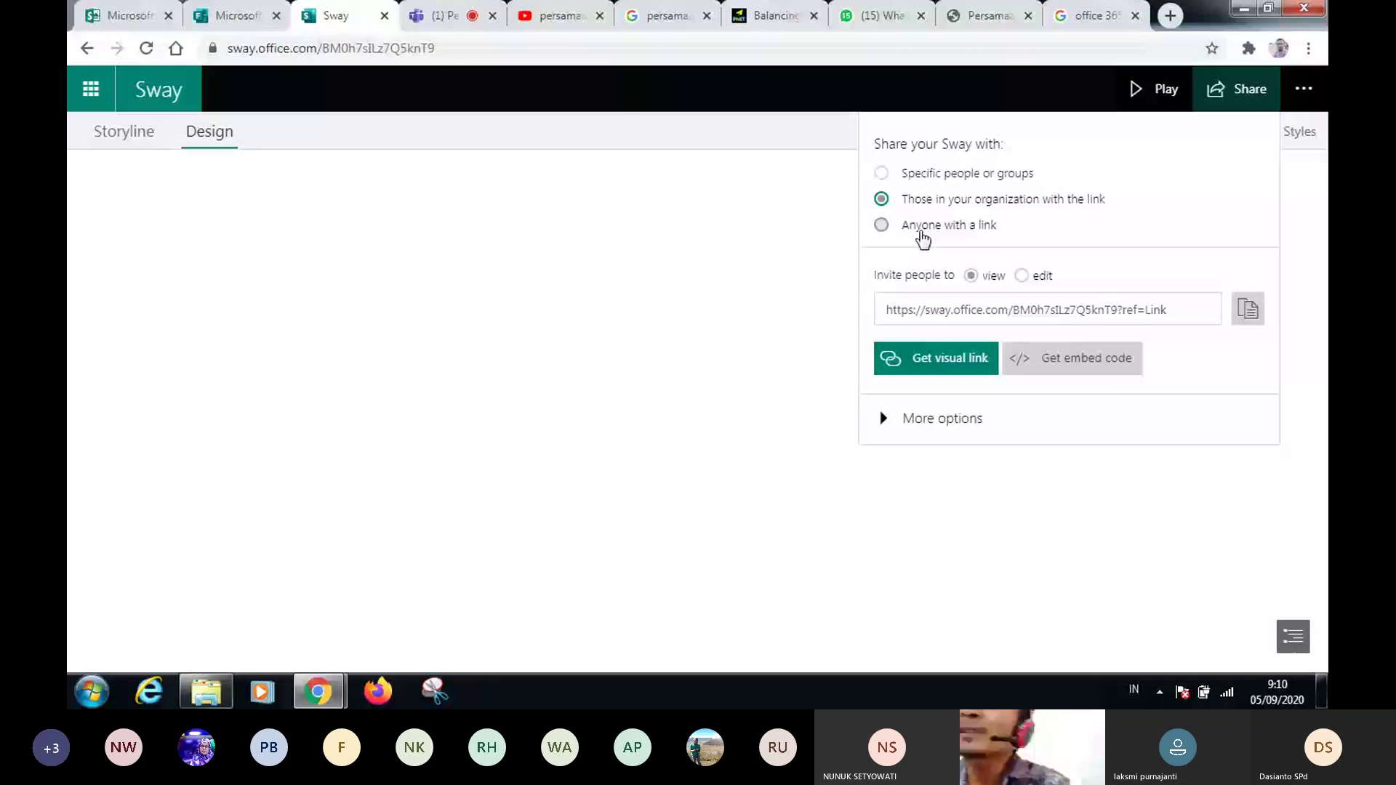
pyautogui.click(923, 236)
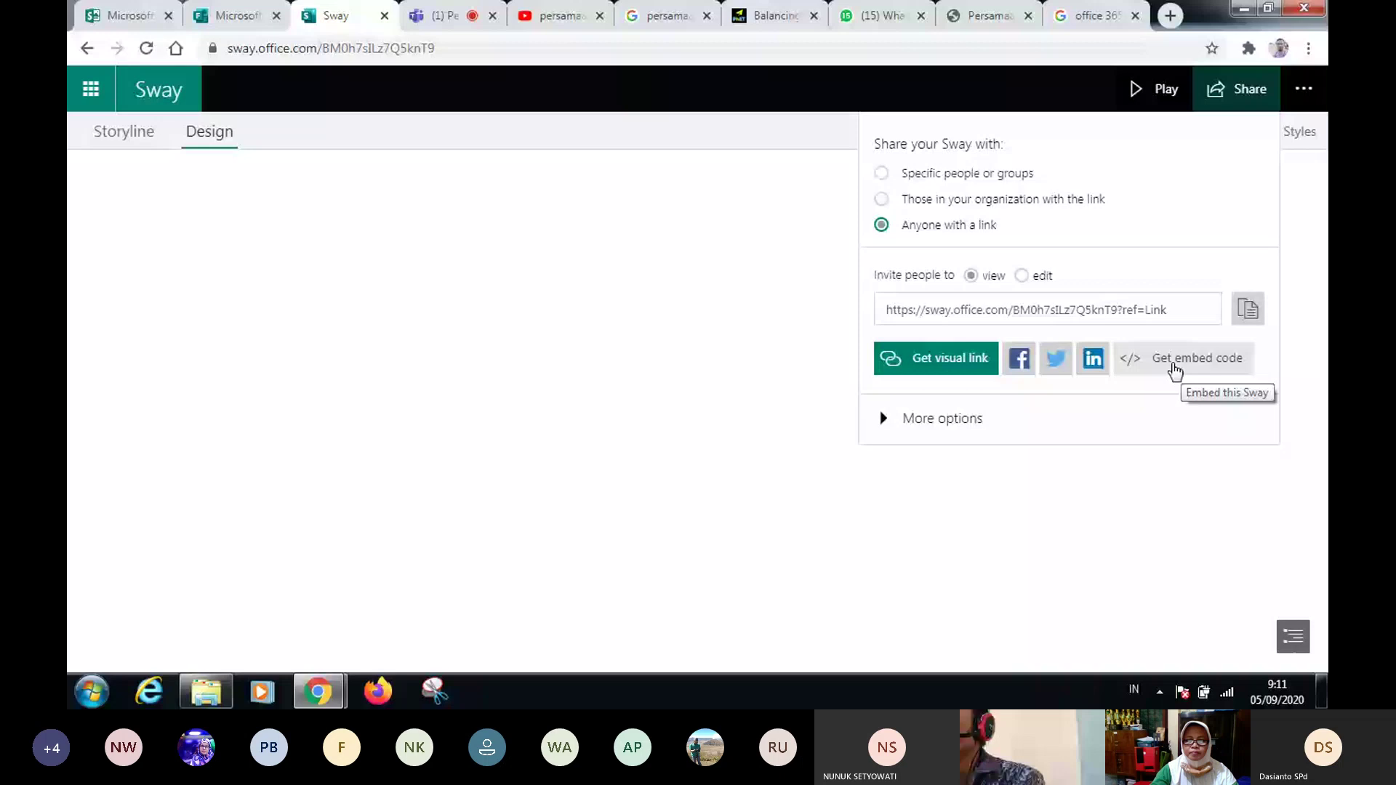
pyautogui.click(954, 426)
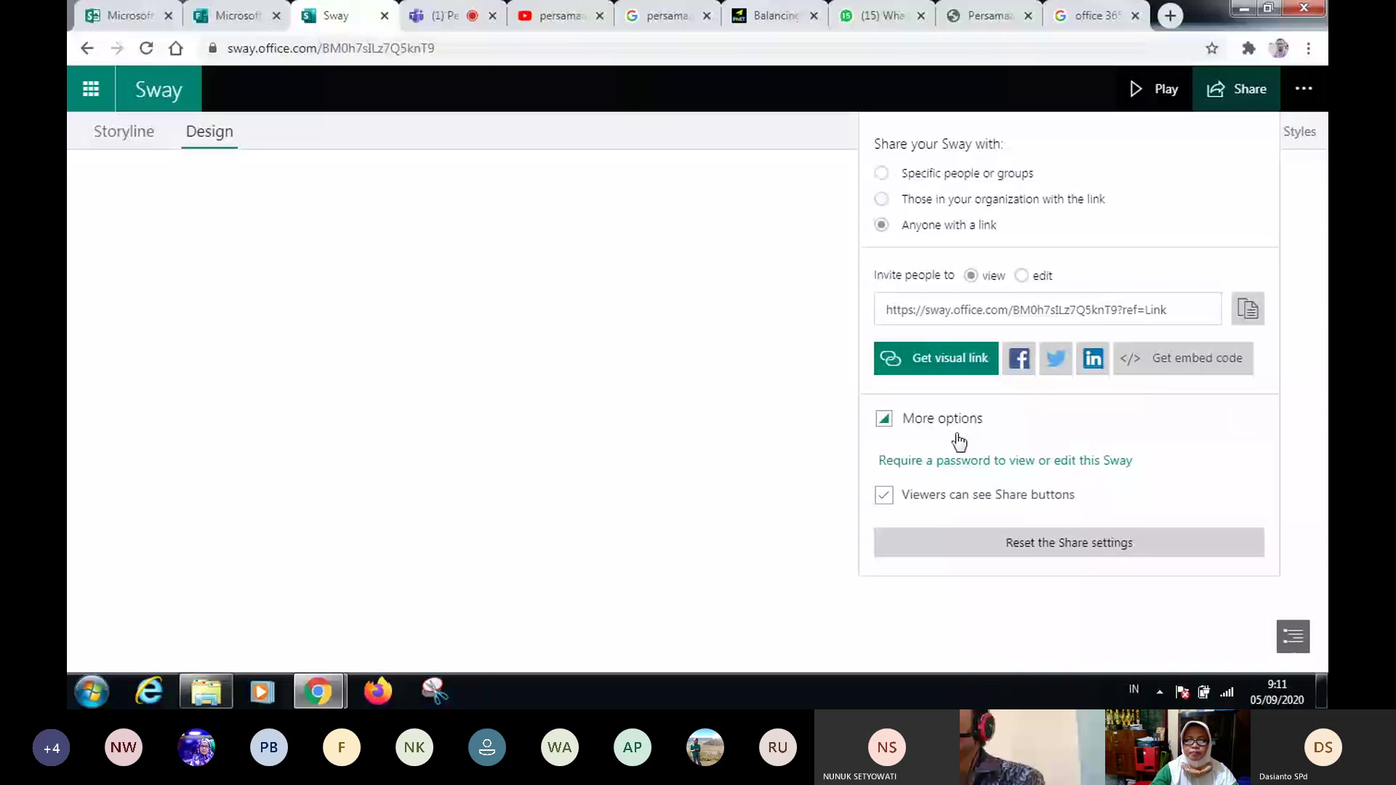
pyautogui.click(780, 407)
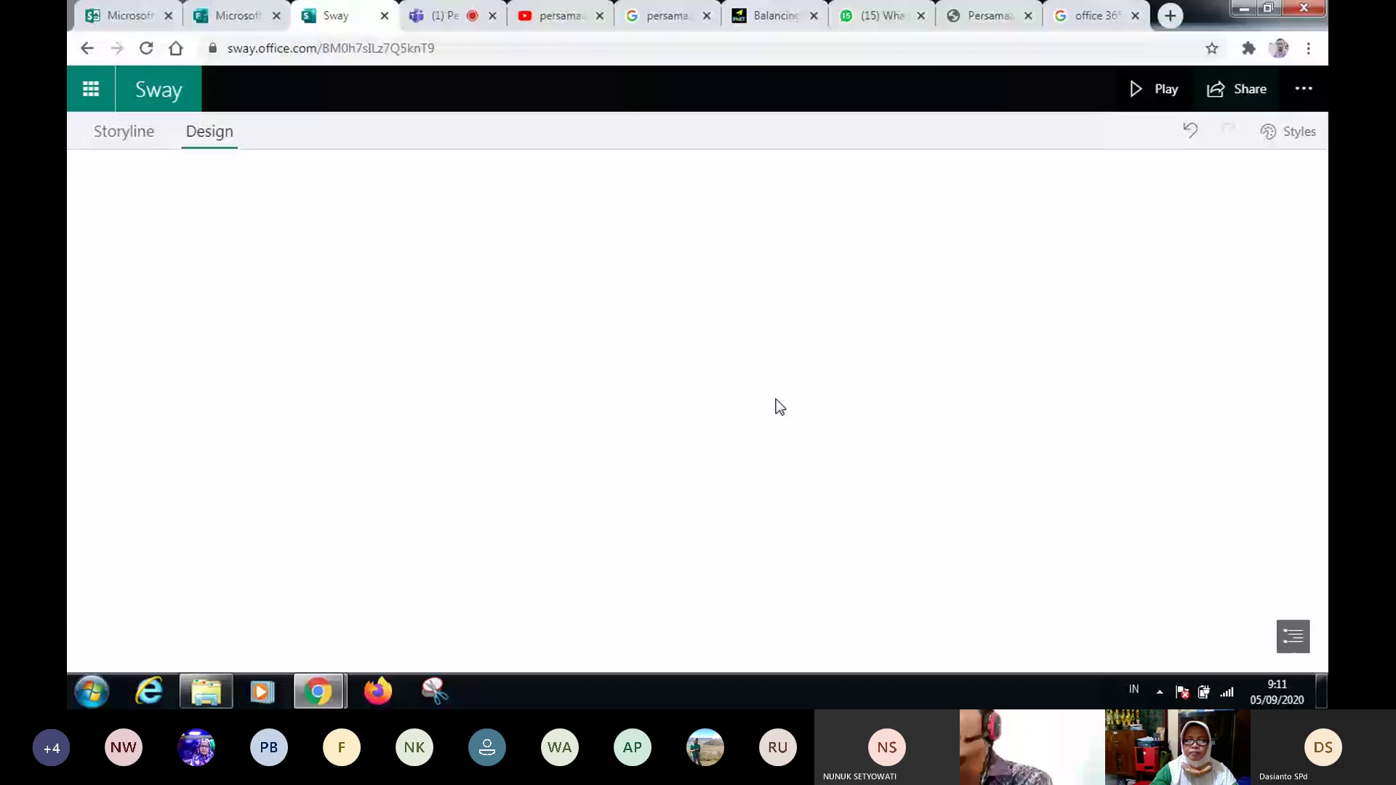
# - Look over the Sway's additional commands and settings, and return to the storyline
pyautogui.click(1305, 90)
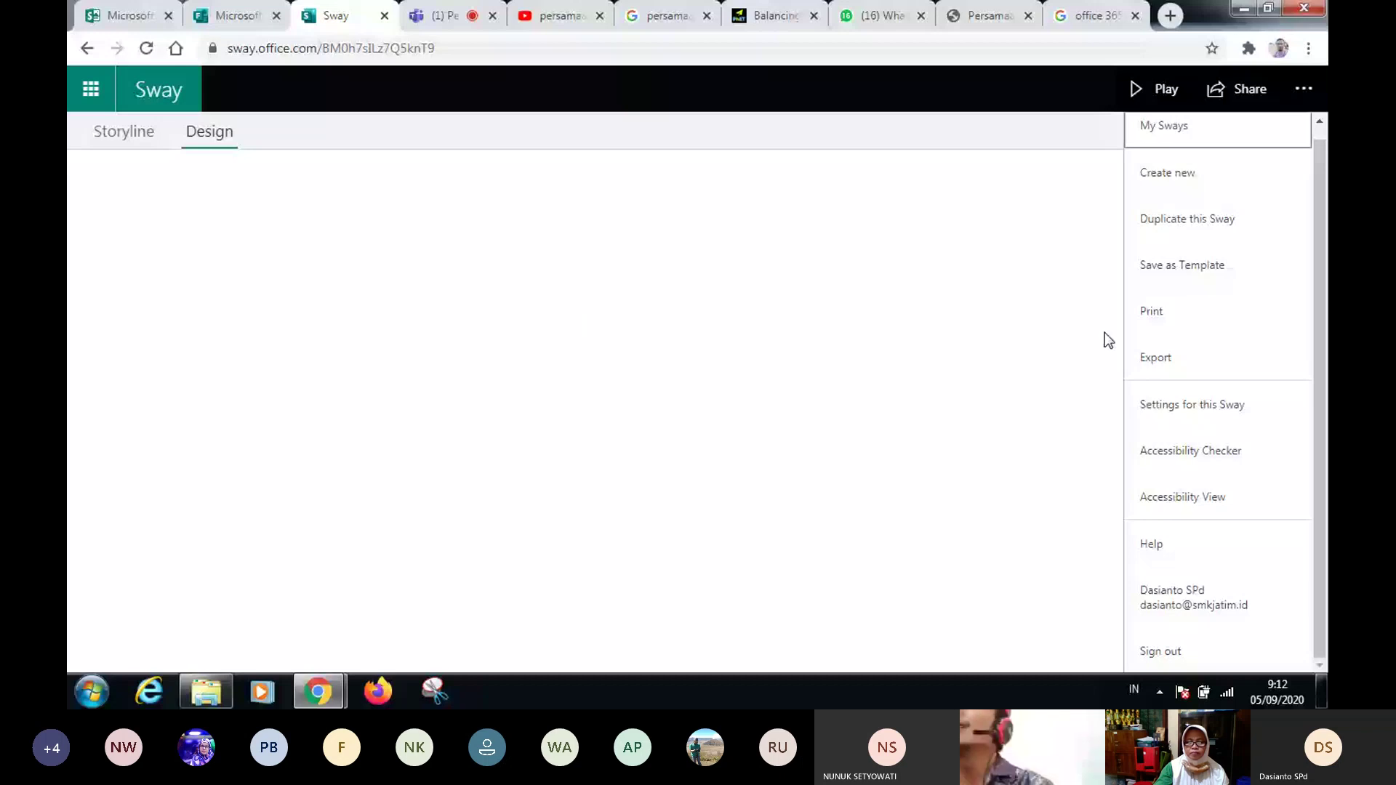
pyautogui.click(1210, 409)
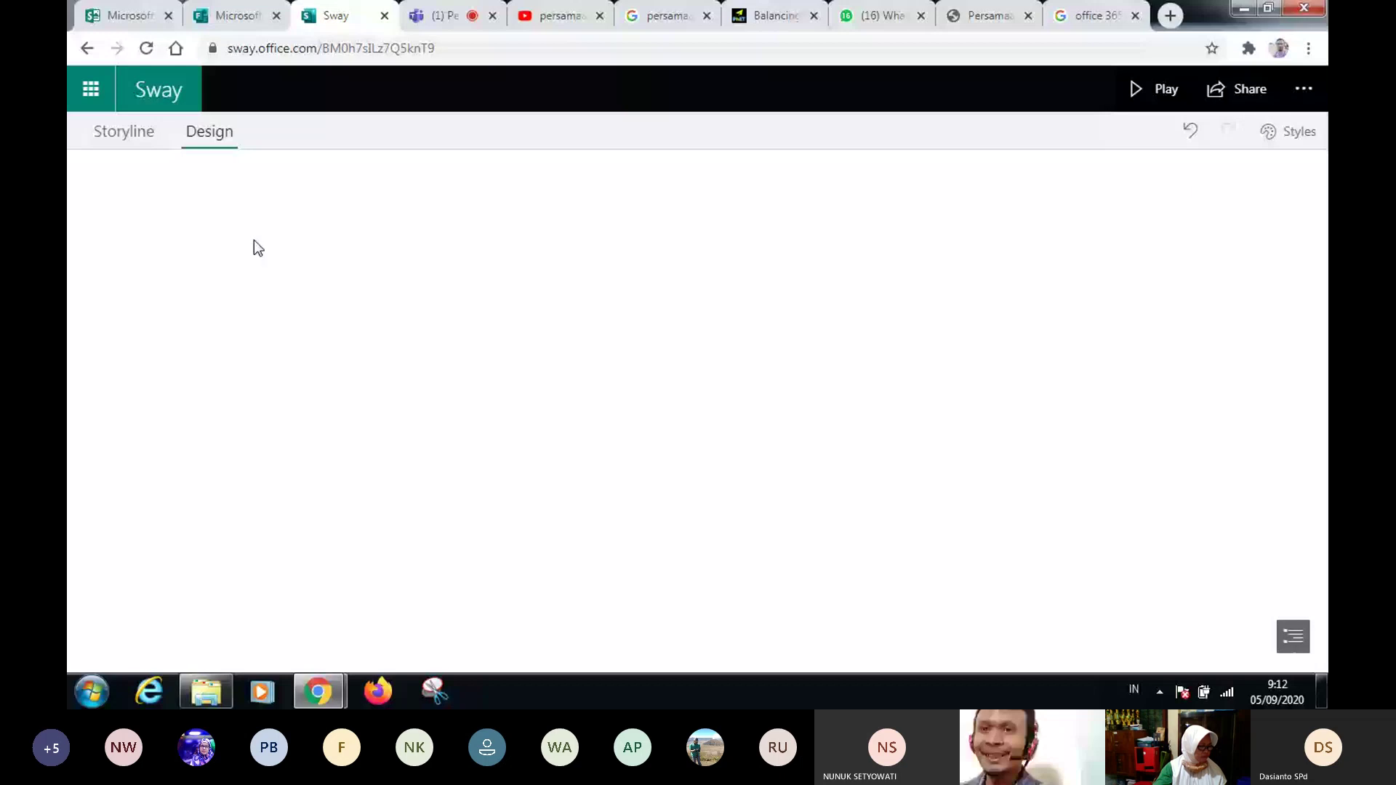
pyautogui.click(125, 145)
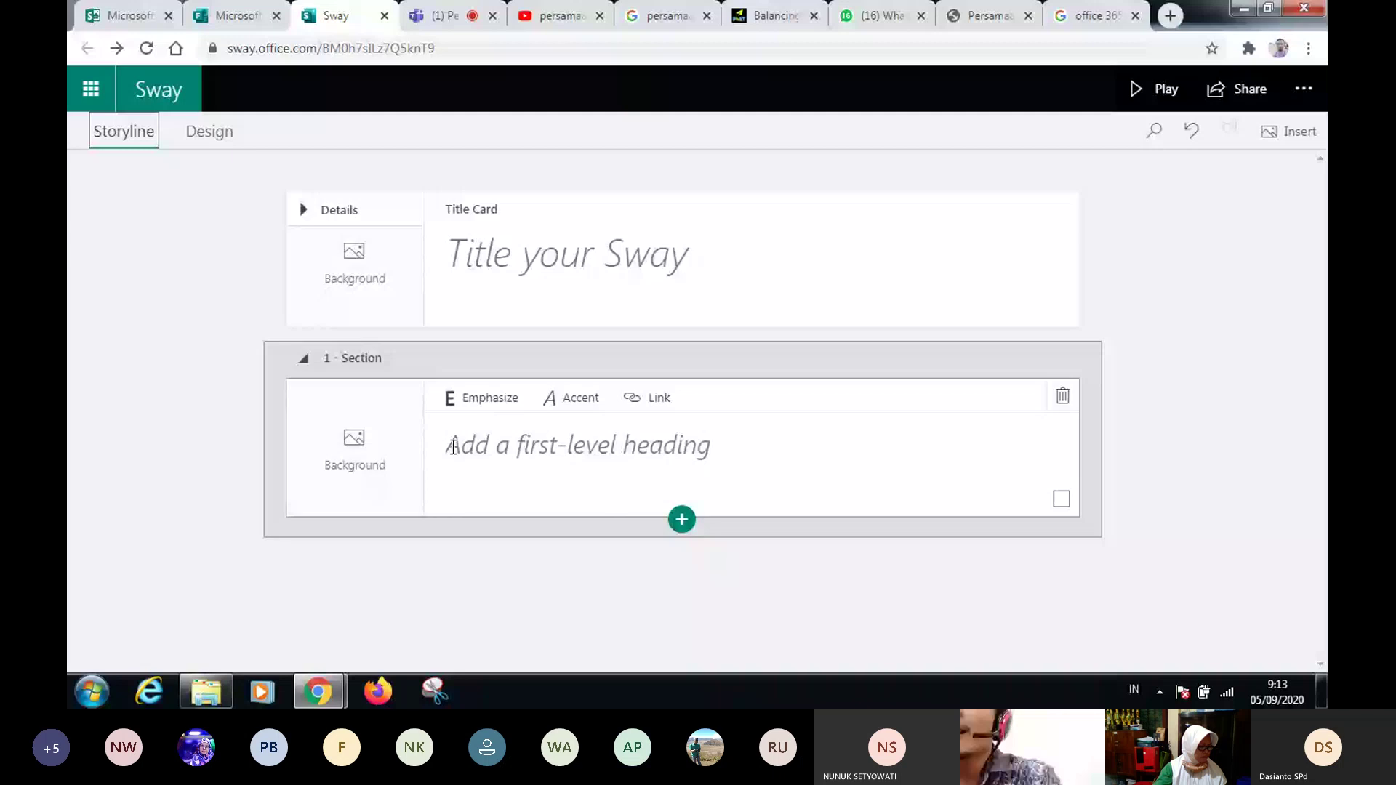
# - Examine the title card's details, including its background and logo options, and return to the compact card
pyautogui.click(477, 253)
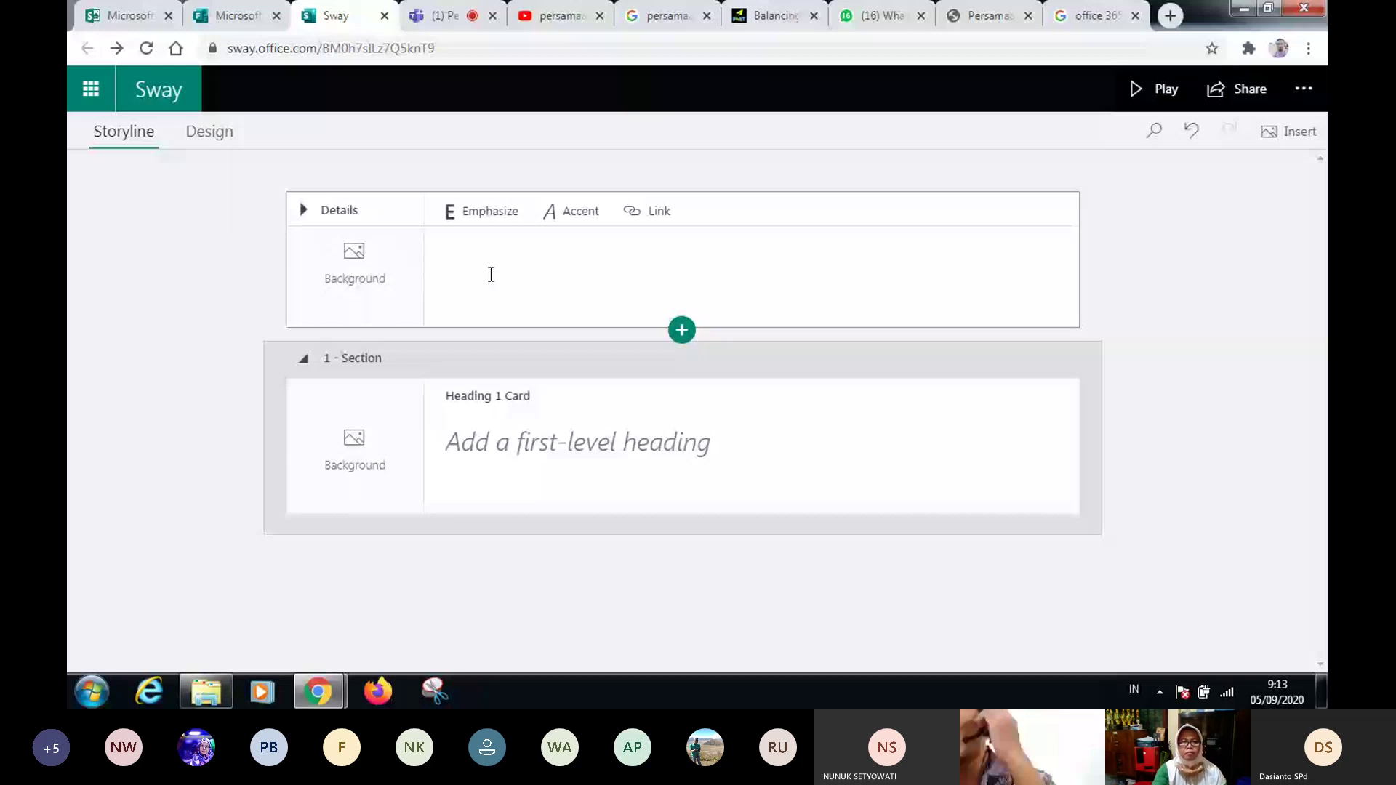
pyautogui.click(338, 216)
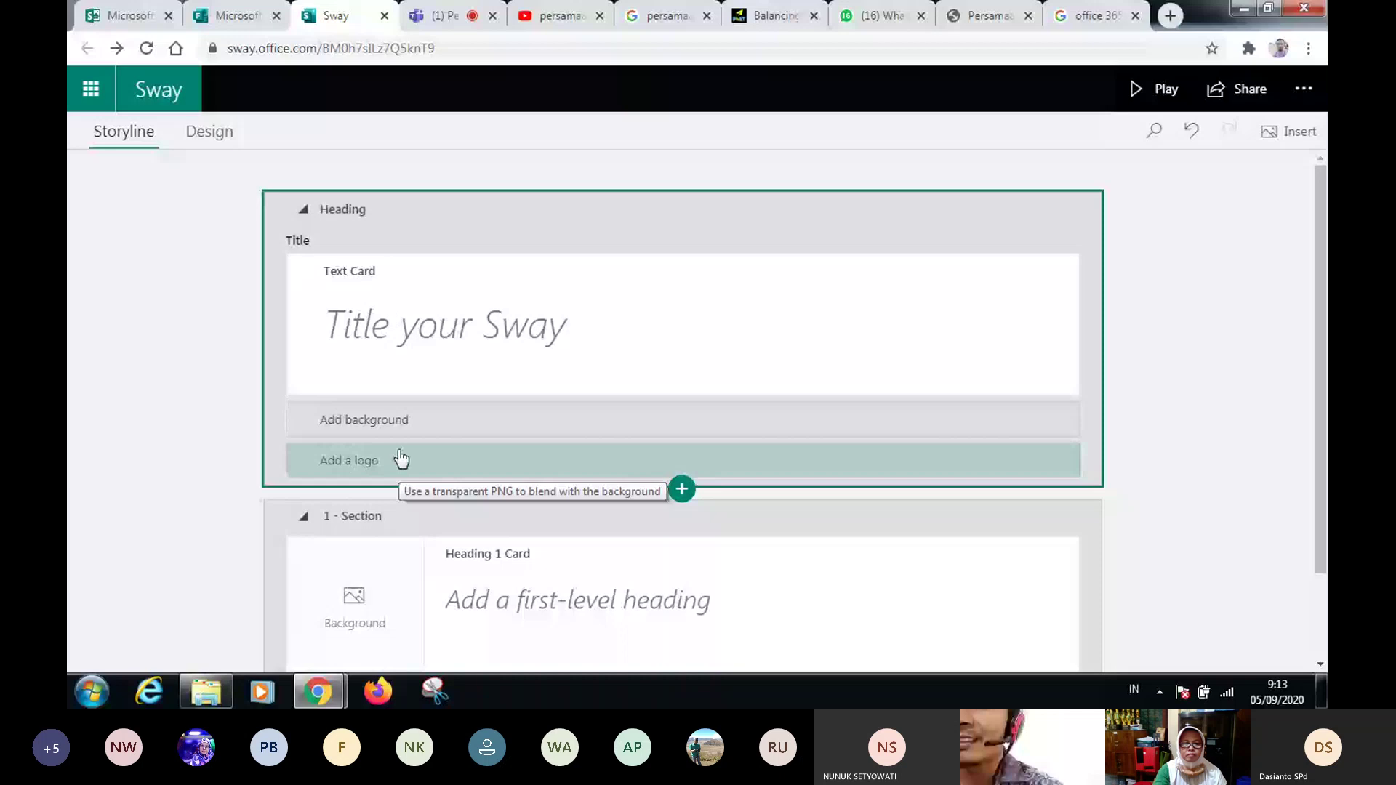
pyautogui.click(481, 209)
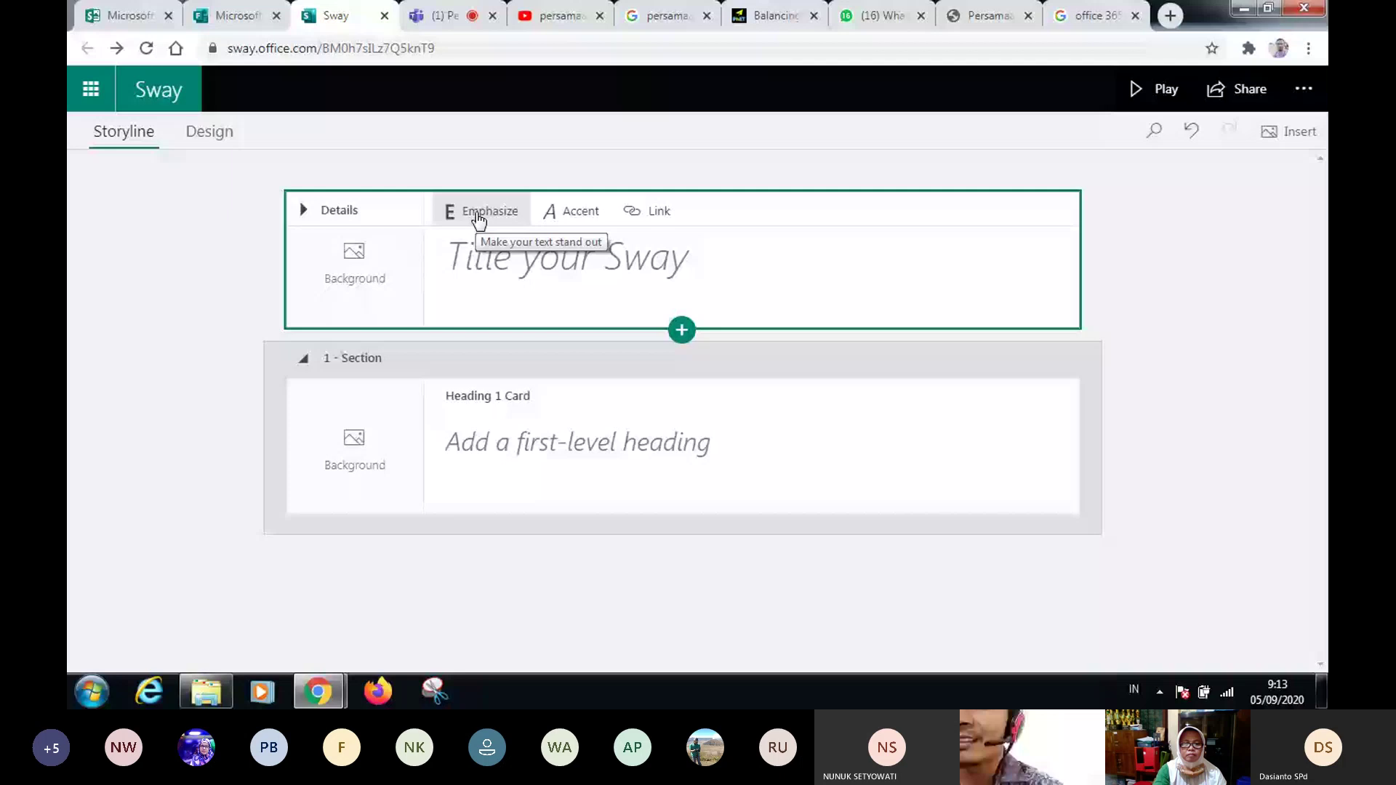
# - Enter "Persamaan Reaksi" as the Sway's title
pyautogui.click(497, 260)
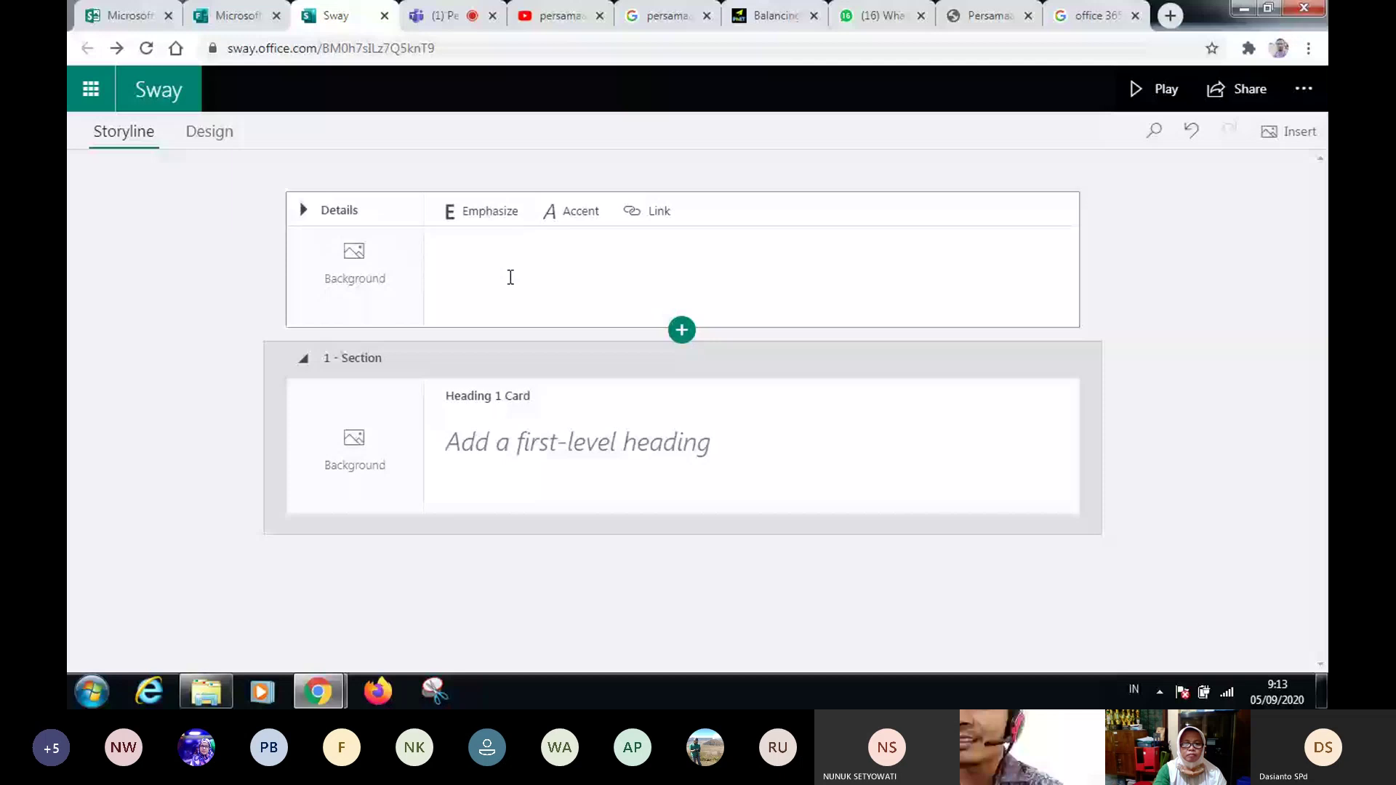
pyautogui.write('Persamaan ')
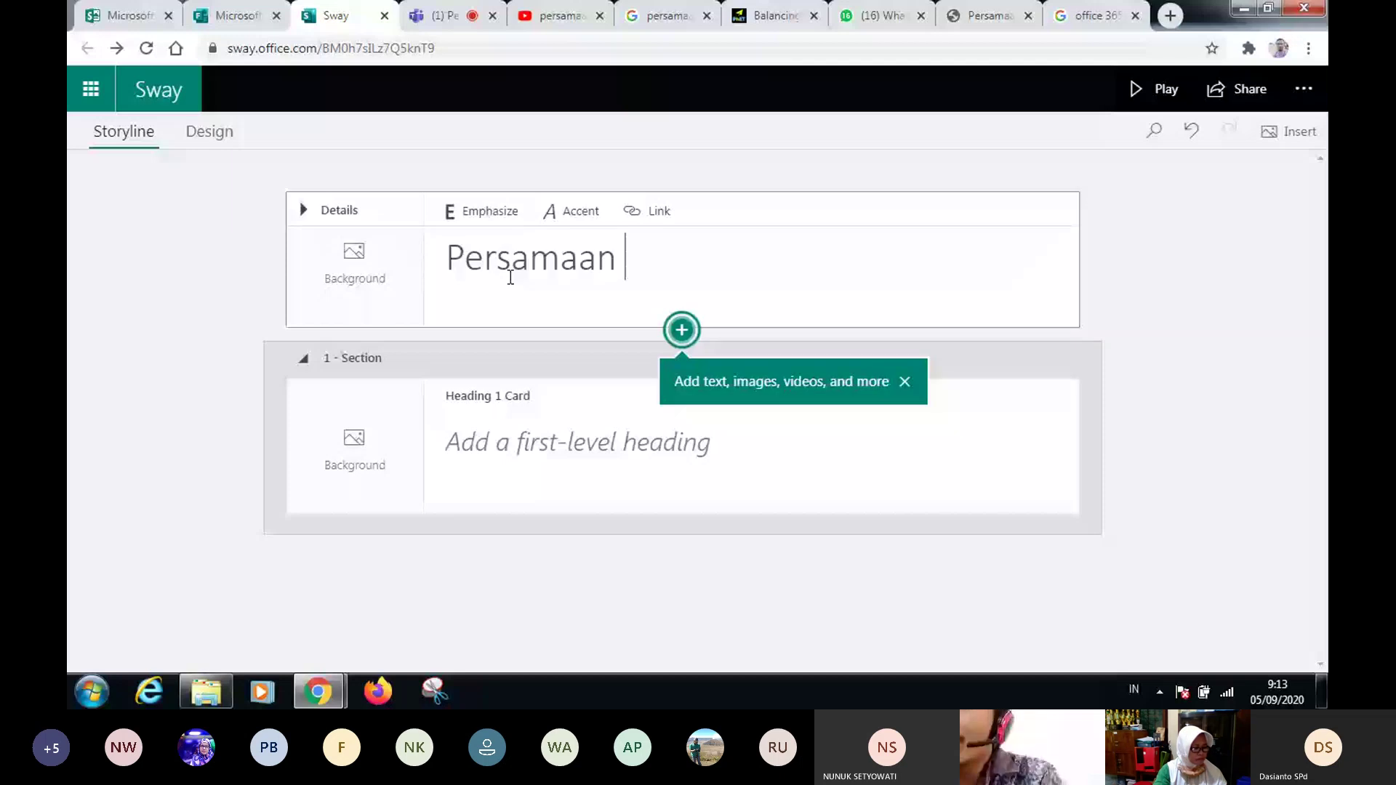
pyautogui.write('Reaksi')
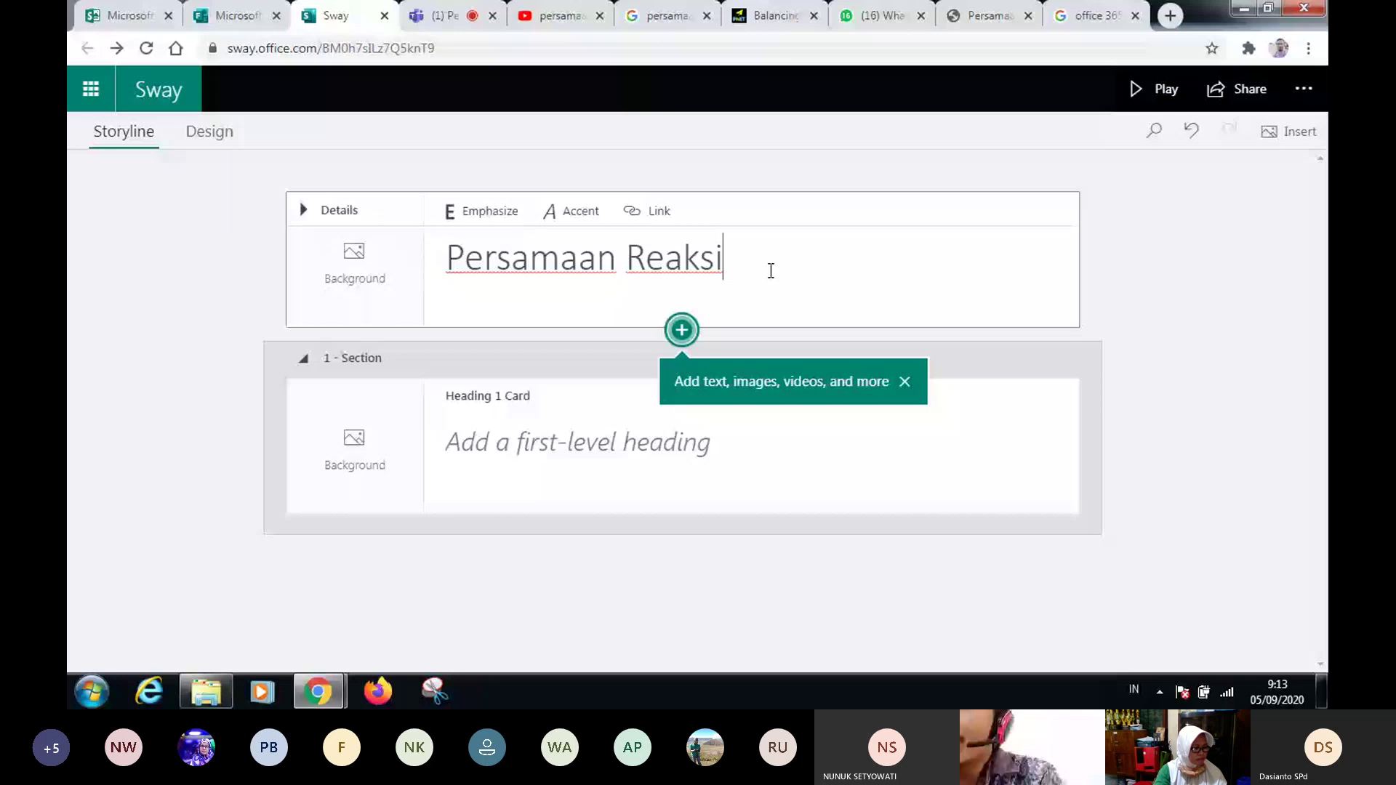
# - Apply both Emphasize and Accent formatting to the whole title so it is bold and italic
pyautogui.moveTo(771, 271); pyautogui.dragTo(592, 297)
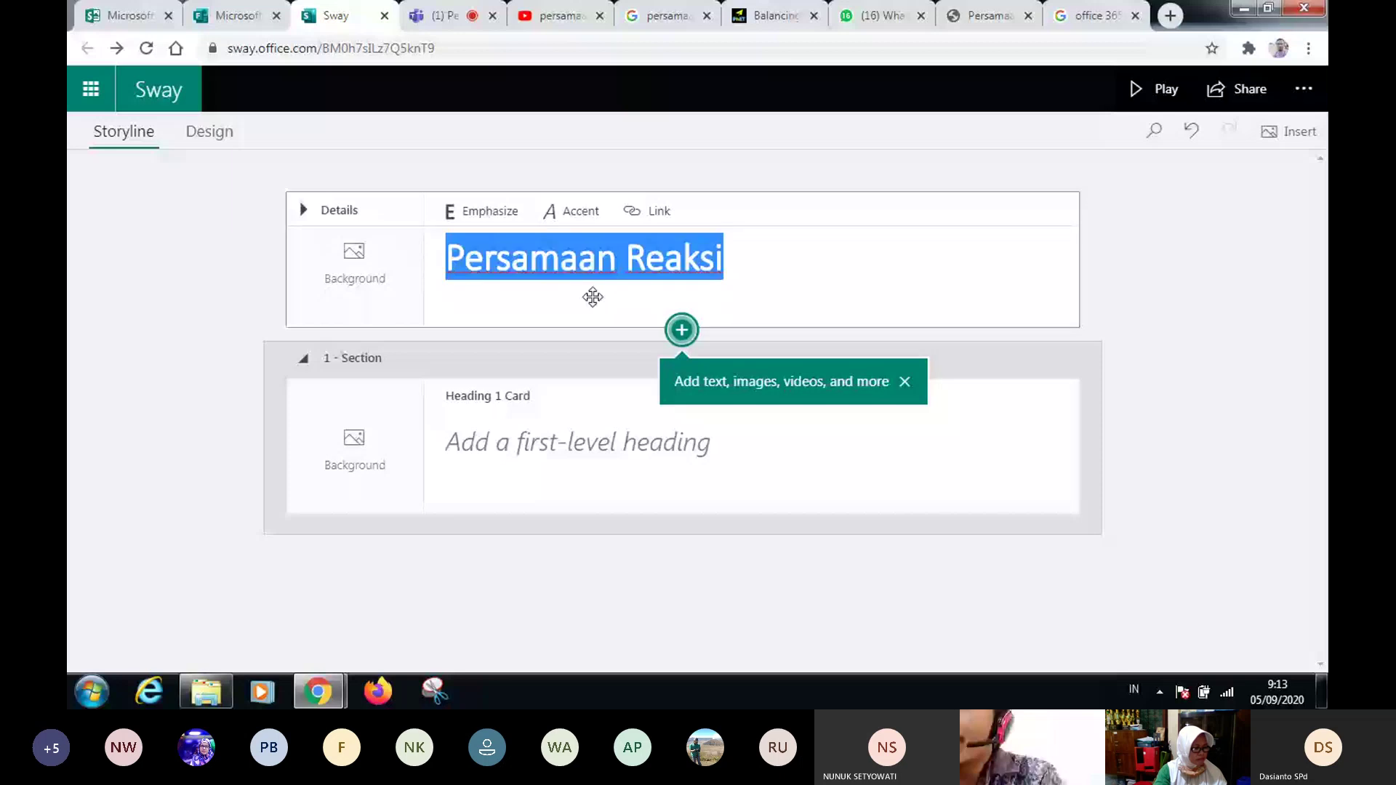
pyautogui.click(754, 263)
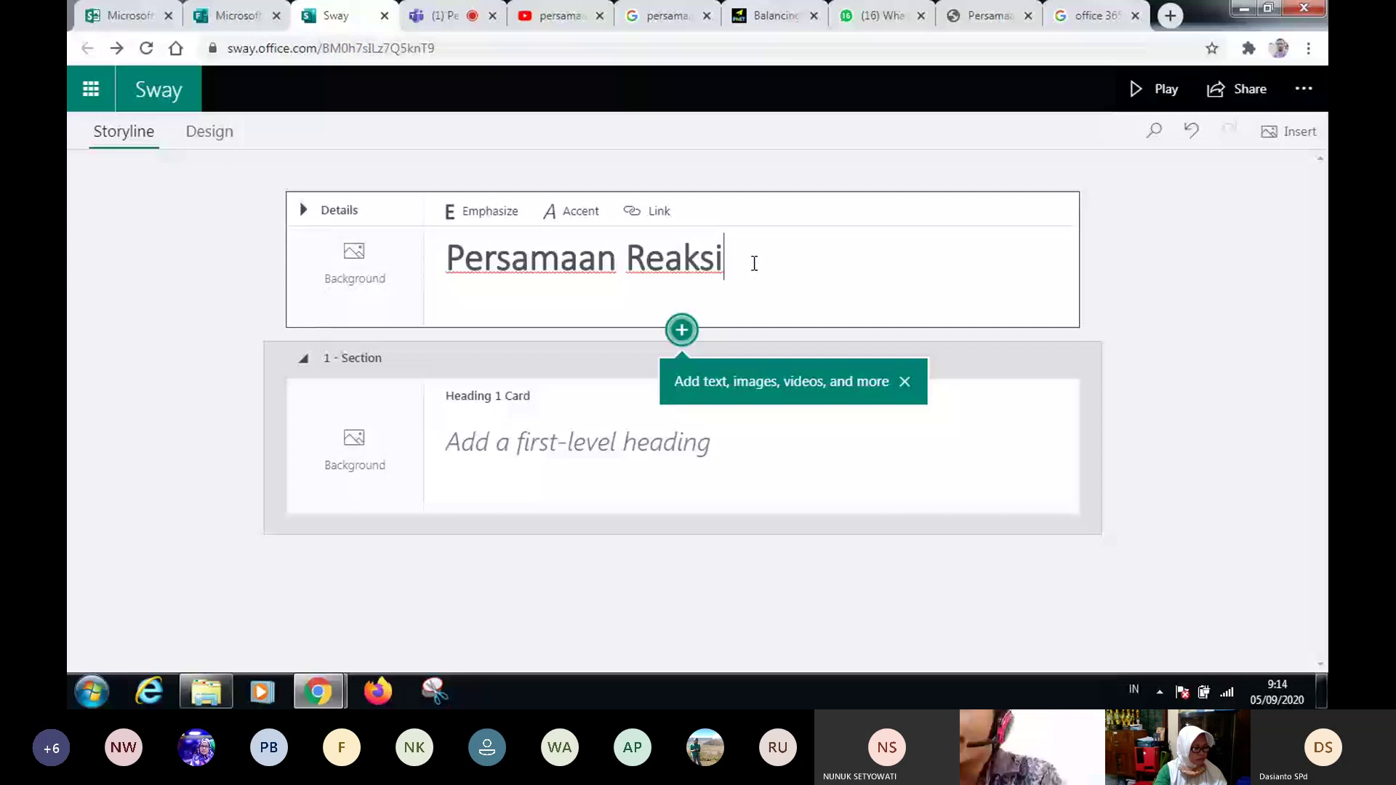
pyautogui.moveTo(754, 264); pyautogui.dragTo(653, 316)
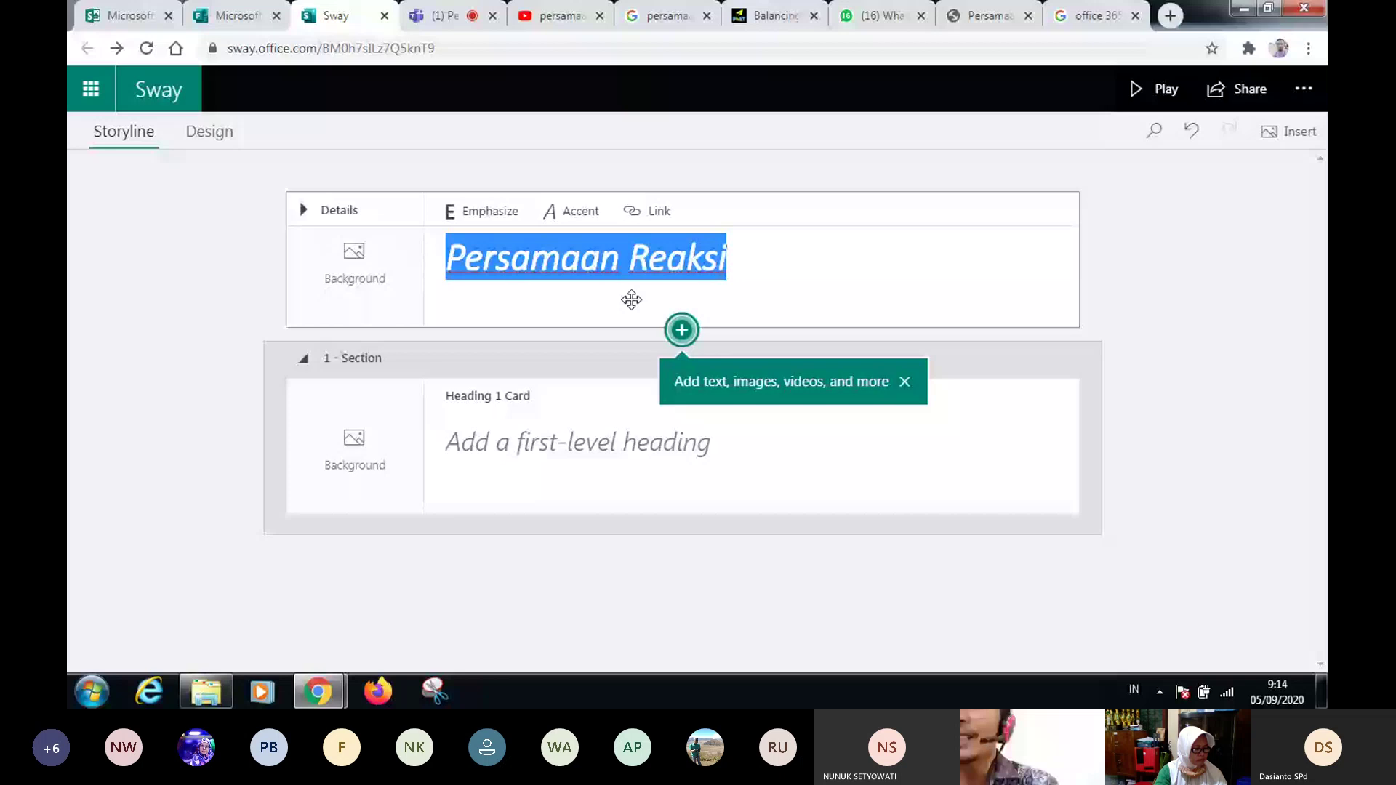
pyautogui.click(693, 284)
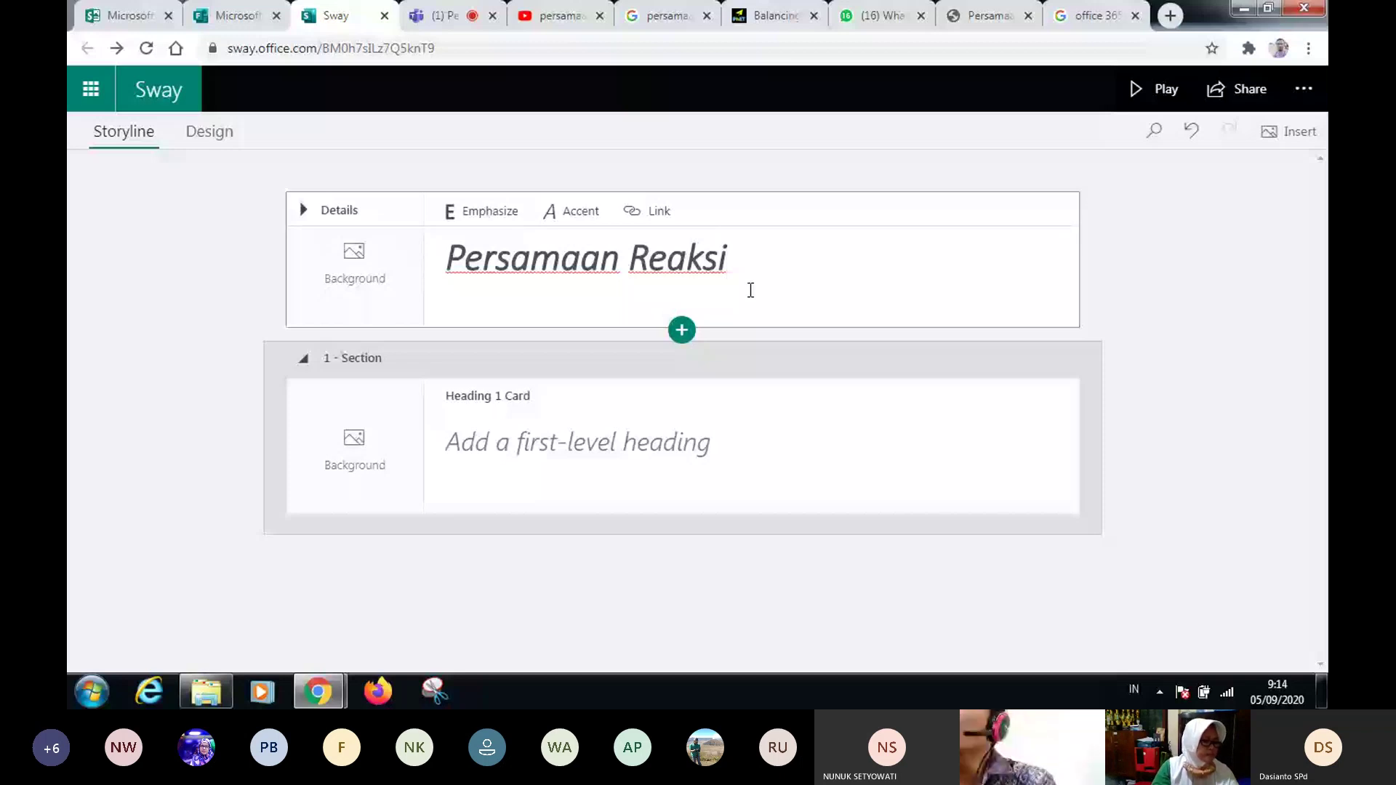
# - Start adding a background image to the title card and search the suggested sources for "persamaan reaksi"
pyautogui.click(357, 270)
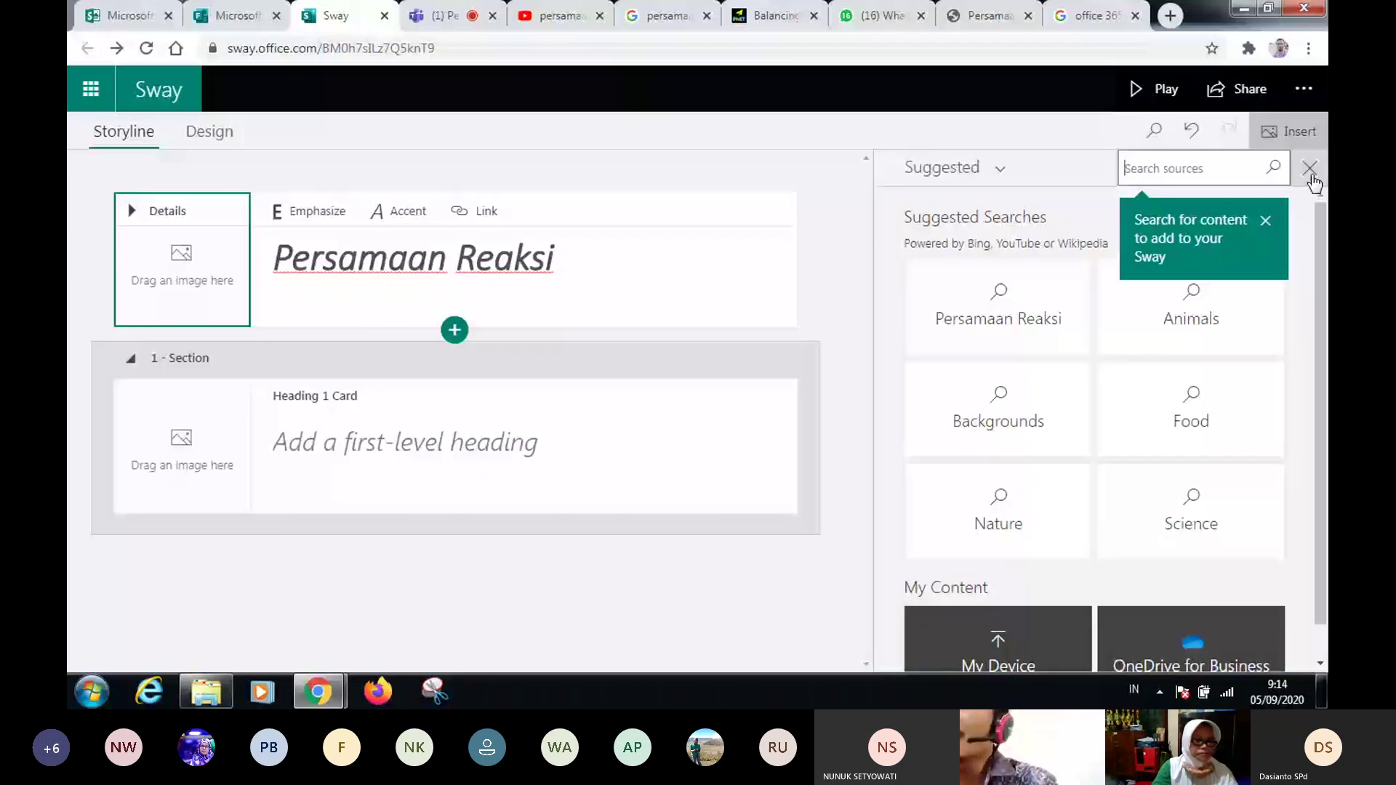
pyautogui.click(1187, 222)
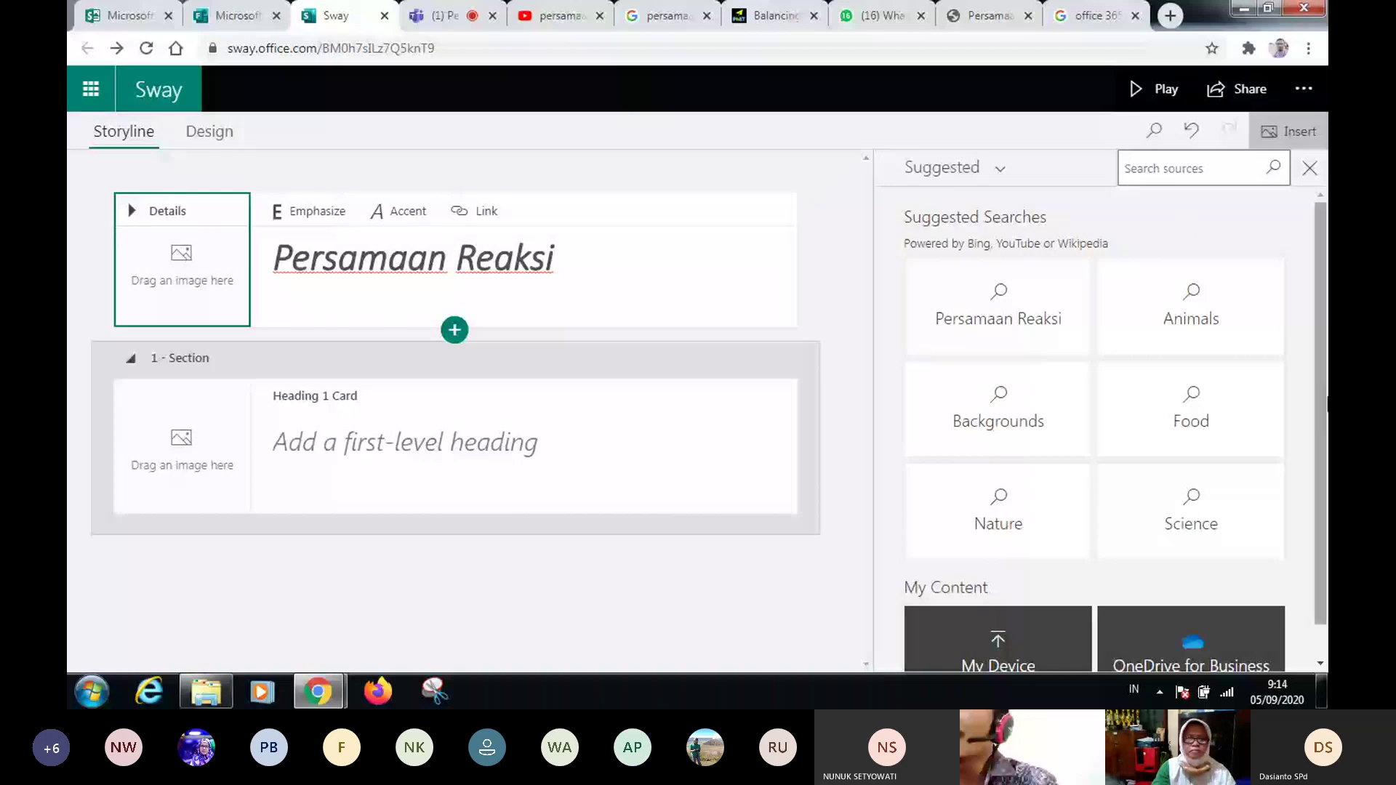
pyautogui.scroll(-1, 1328, 404)
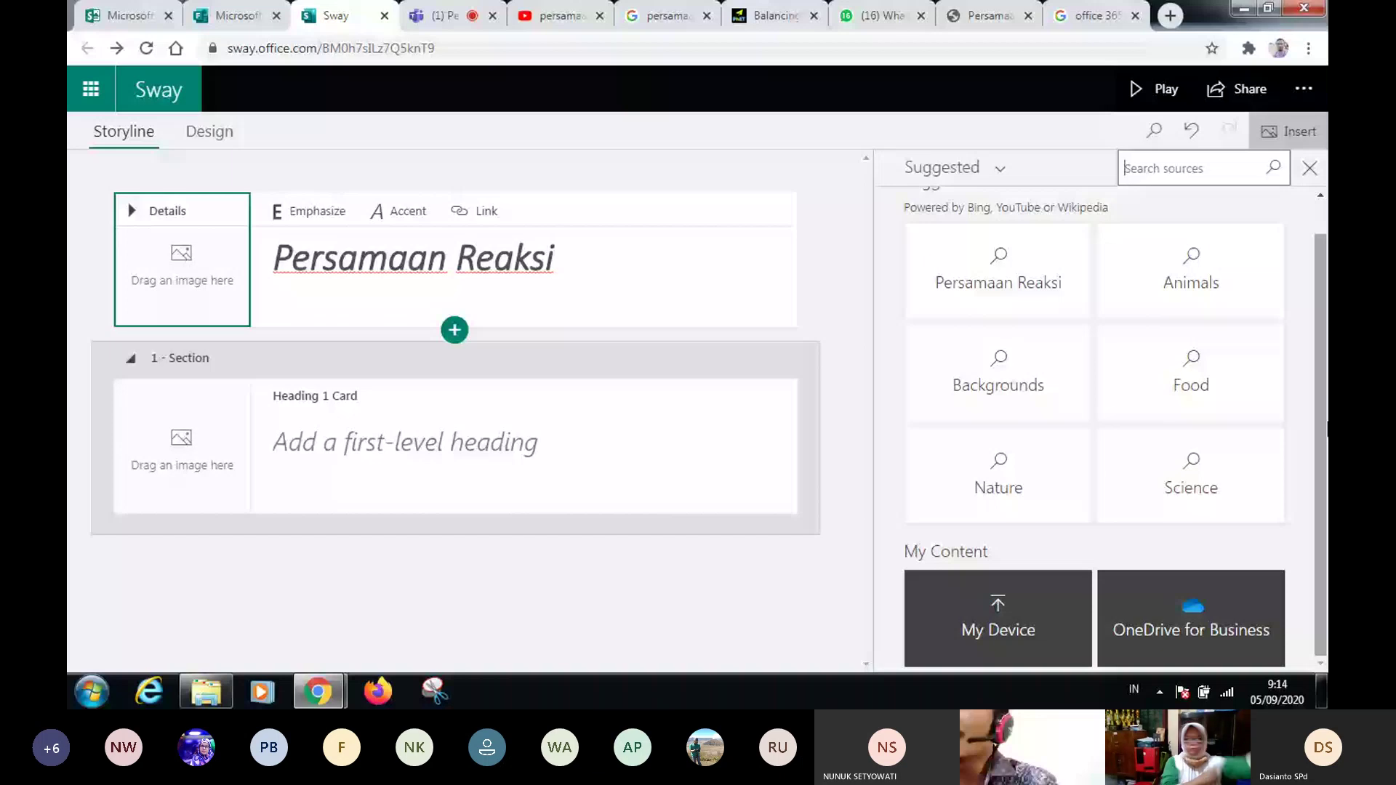
pyautogui.scroll(1, 1328, 425)
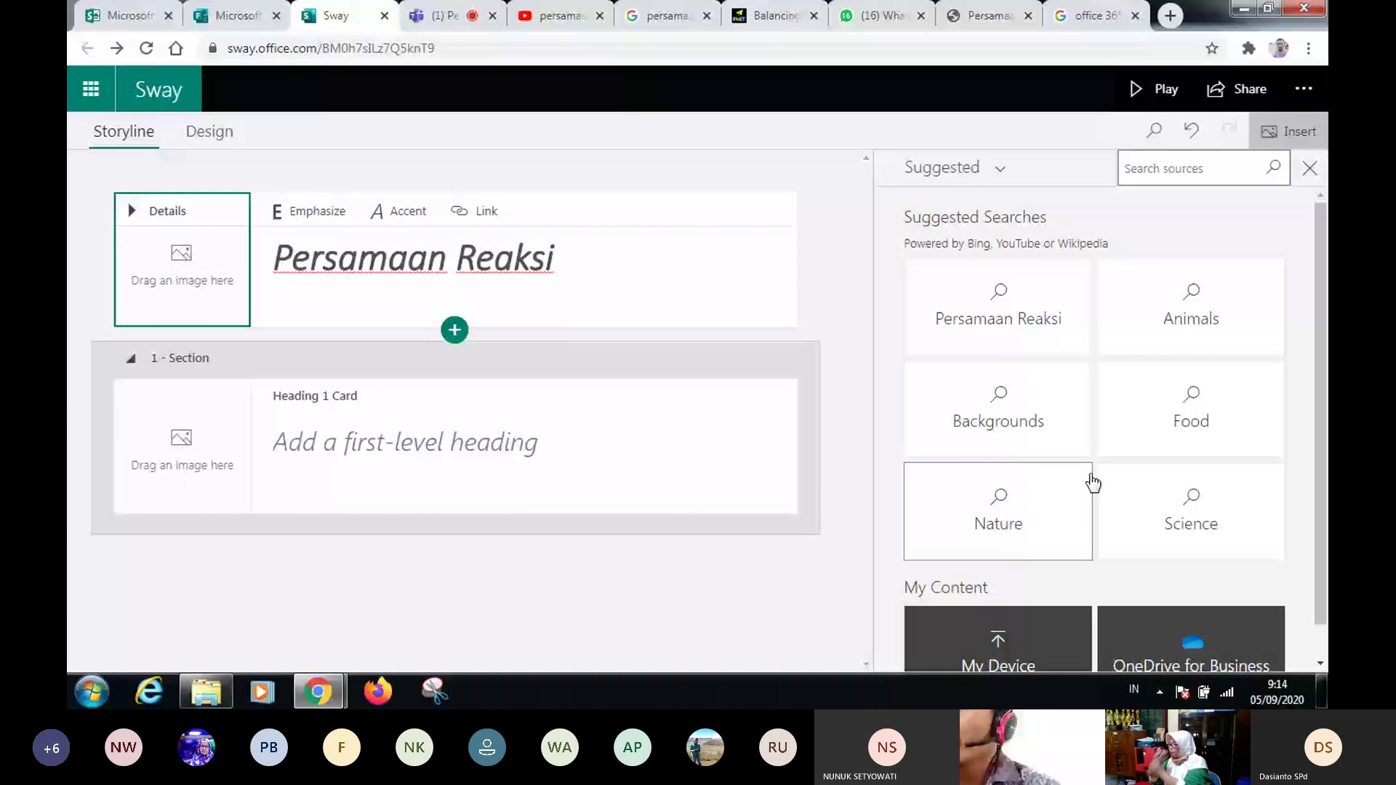
pyautogui.click(1149, 175)
pyautogui.write('per')
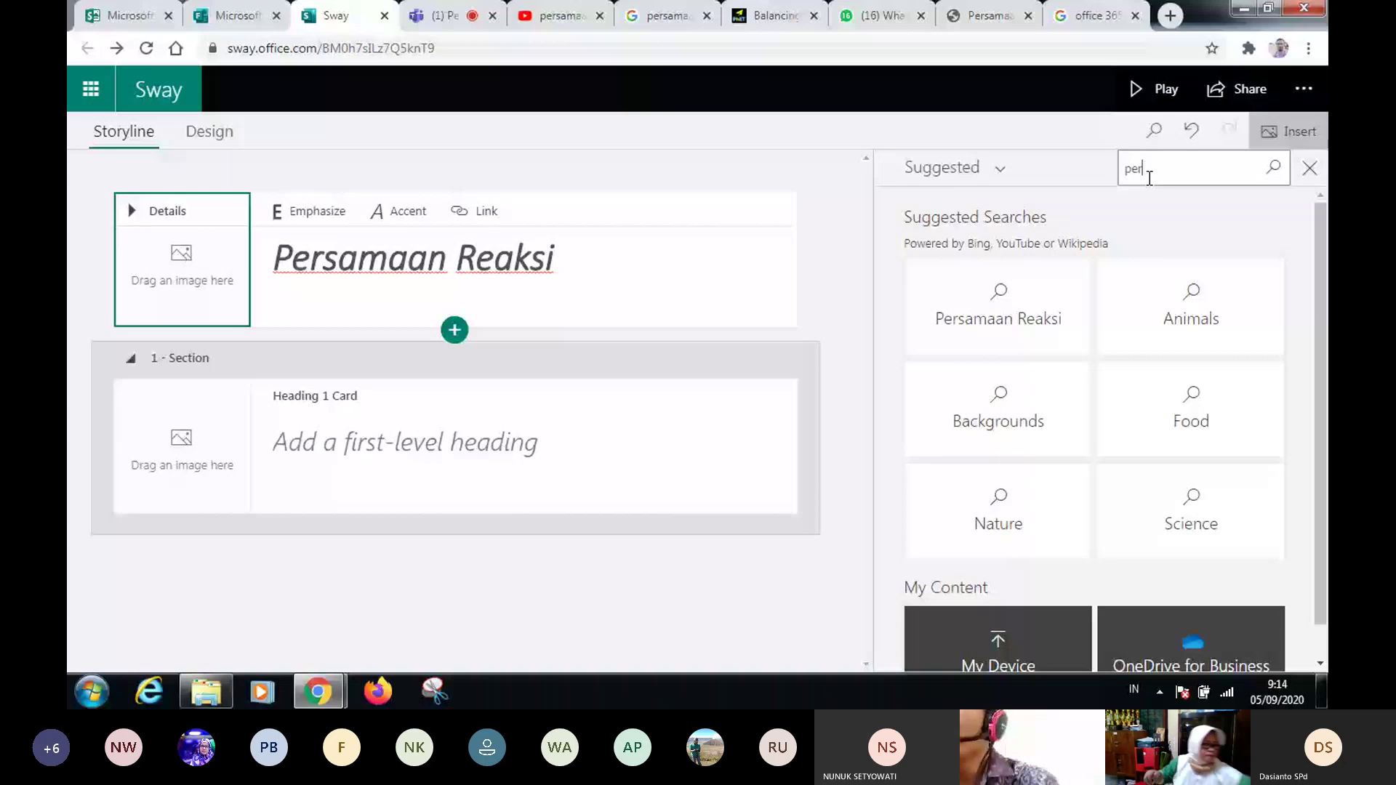
pyautogui.write('samaan reaksi')
pyautogui.press('Return')
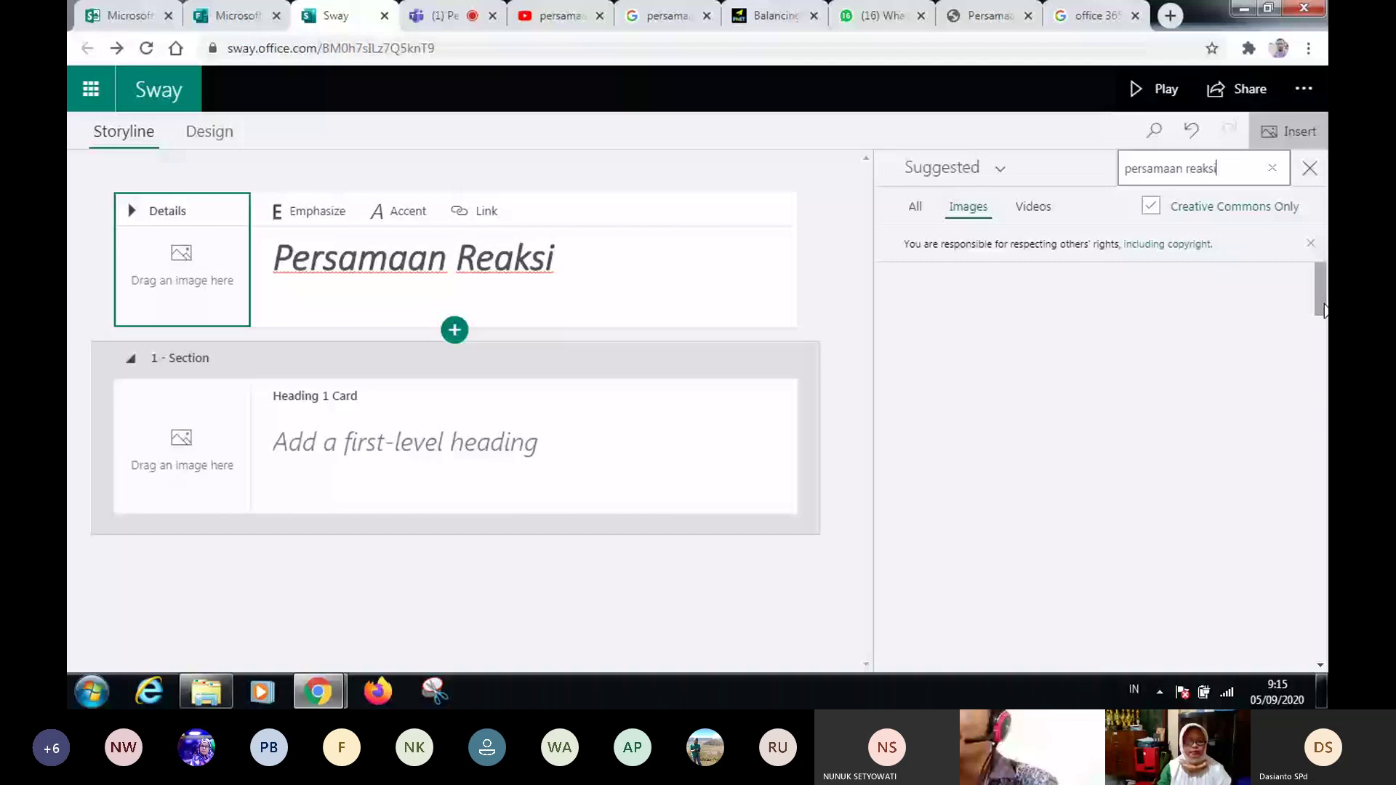
# - Look through the image and video results for "persamaan reaksi", return to the images and dismiss the copyright notice
pyautogui.moveTo(1326, 309); pyautogui.dragTo(1325, 334)
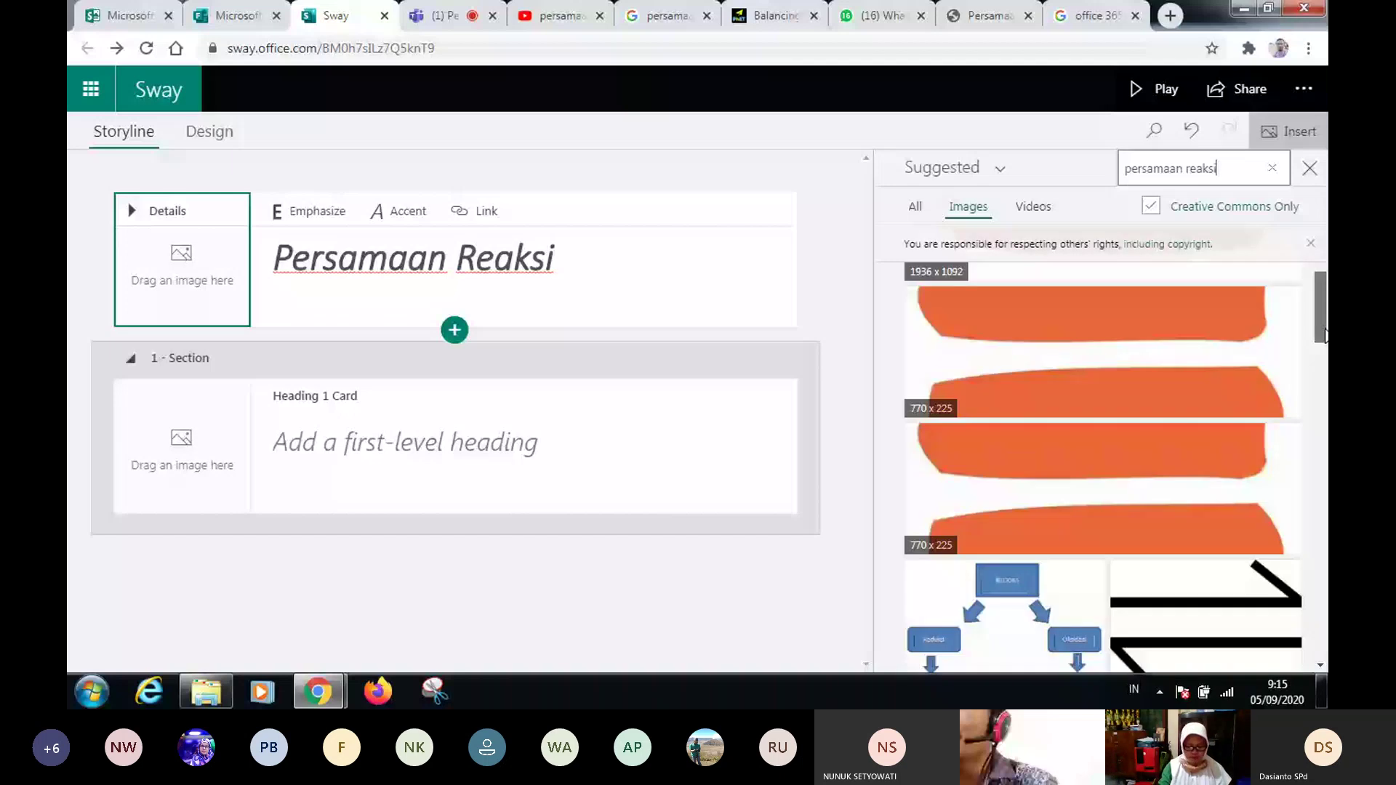
pyautogui.moveTo(1326, 335); pyautogui.dragTo(1325, 429)
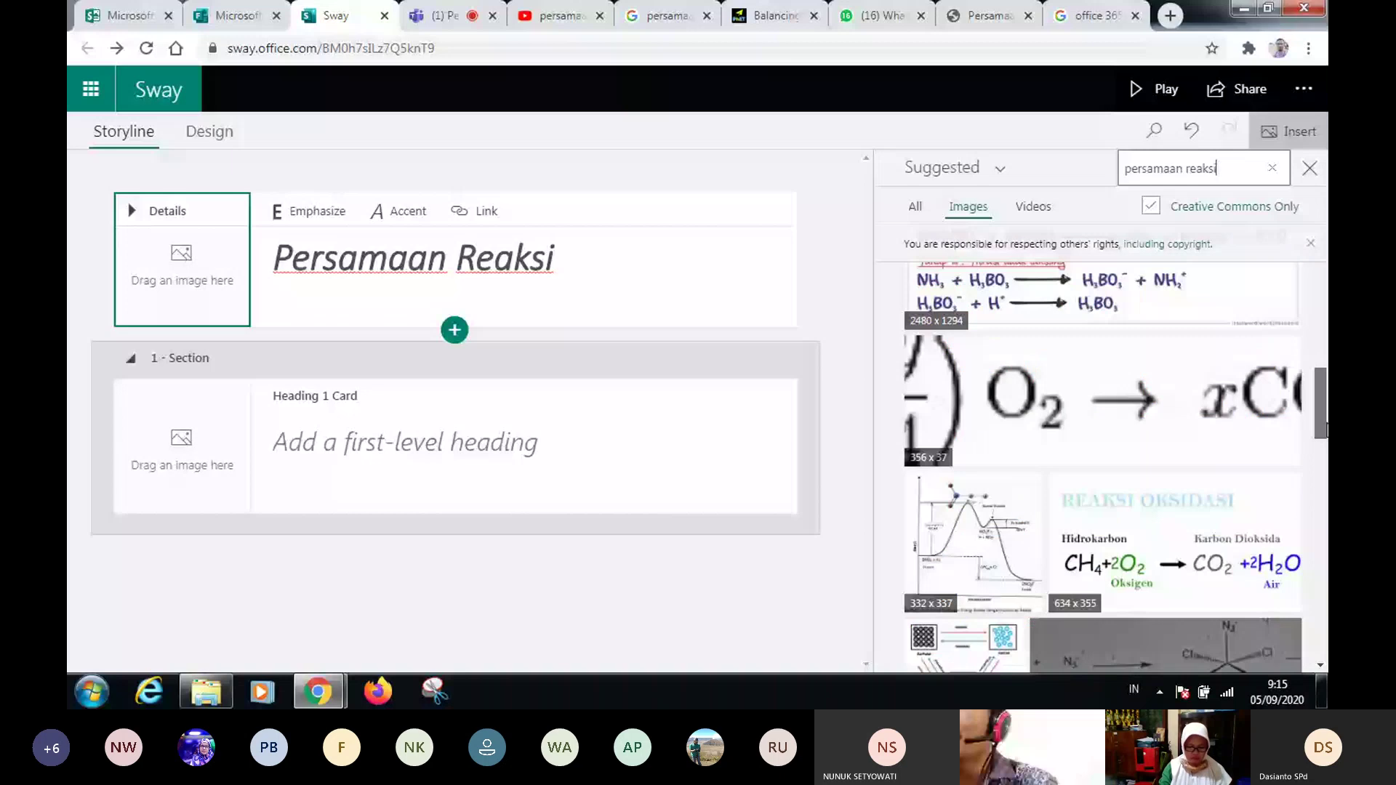
pyautogui.moveTo(1325, 429); pyautogui.dragTo(1286, 258)
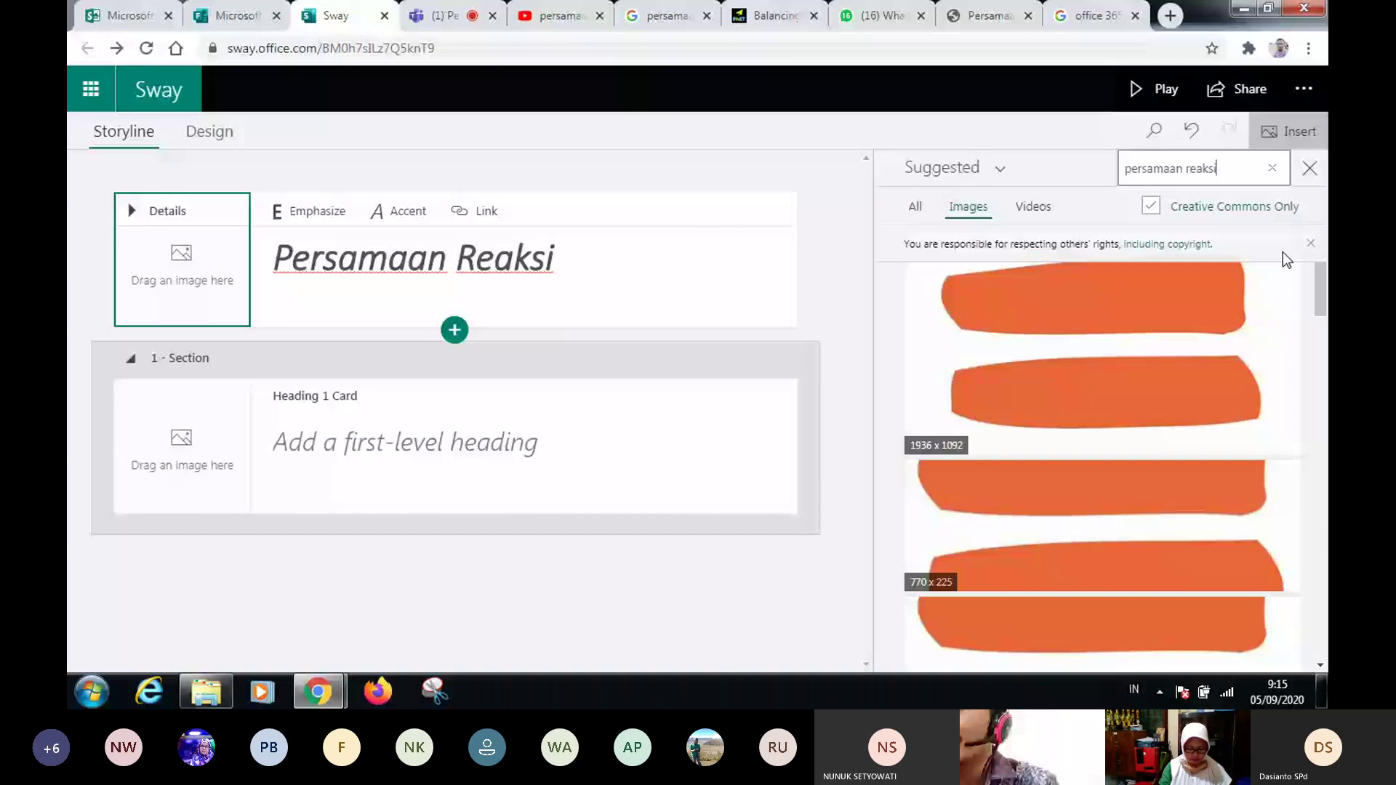
pyautogui.click(1034, 207)
pyautogui.moveTo(1320, 276); pyautogui.dragTo(1320, 291)
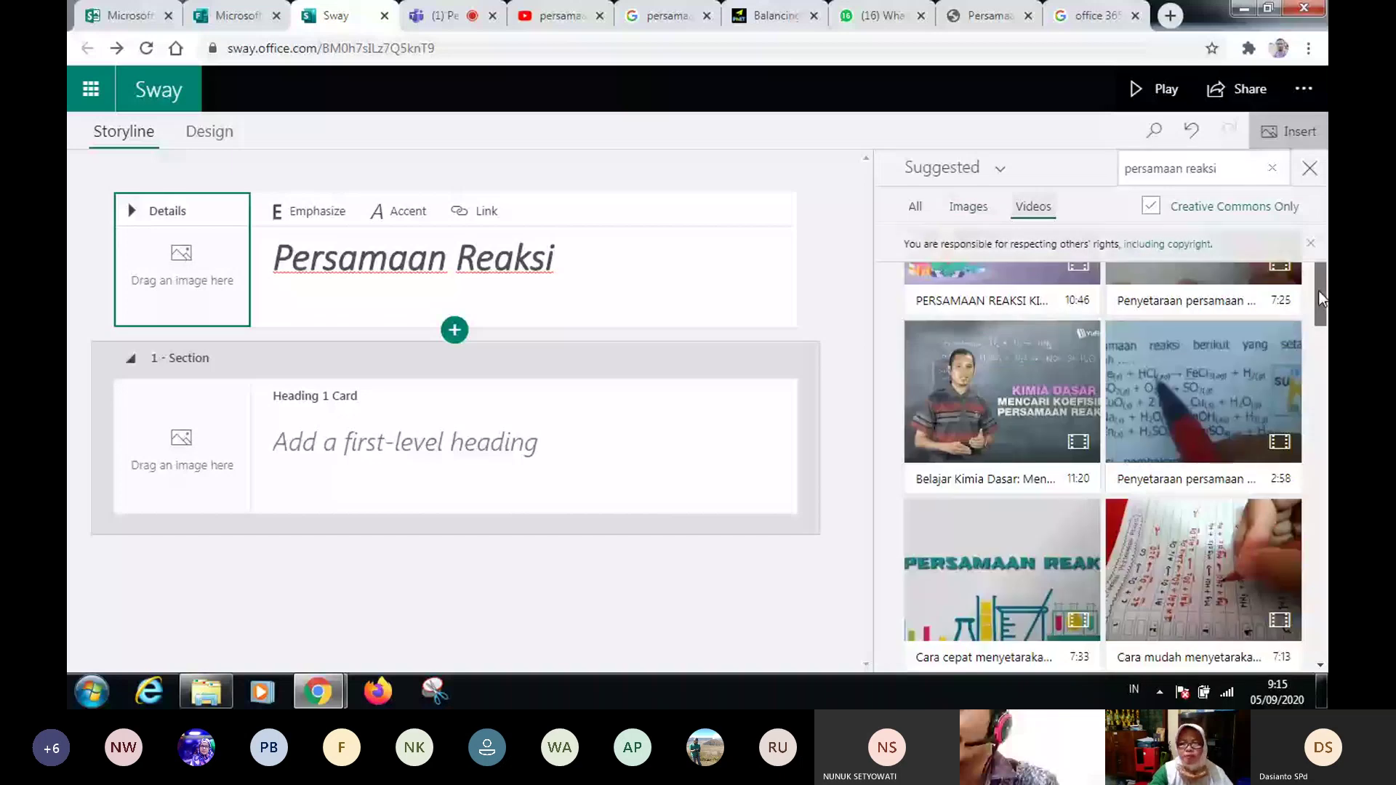
pyautogui.scroll(-2, 1047, 440)
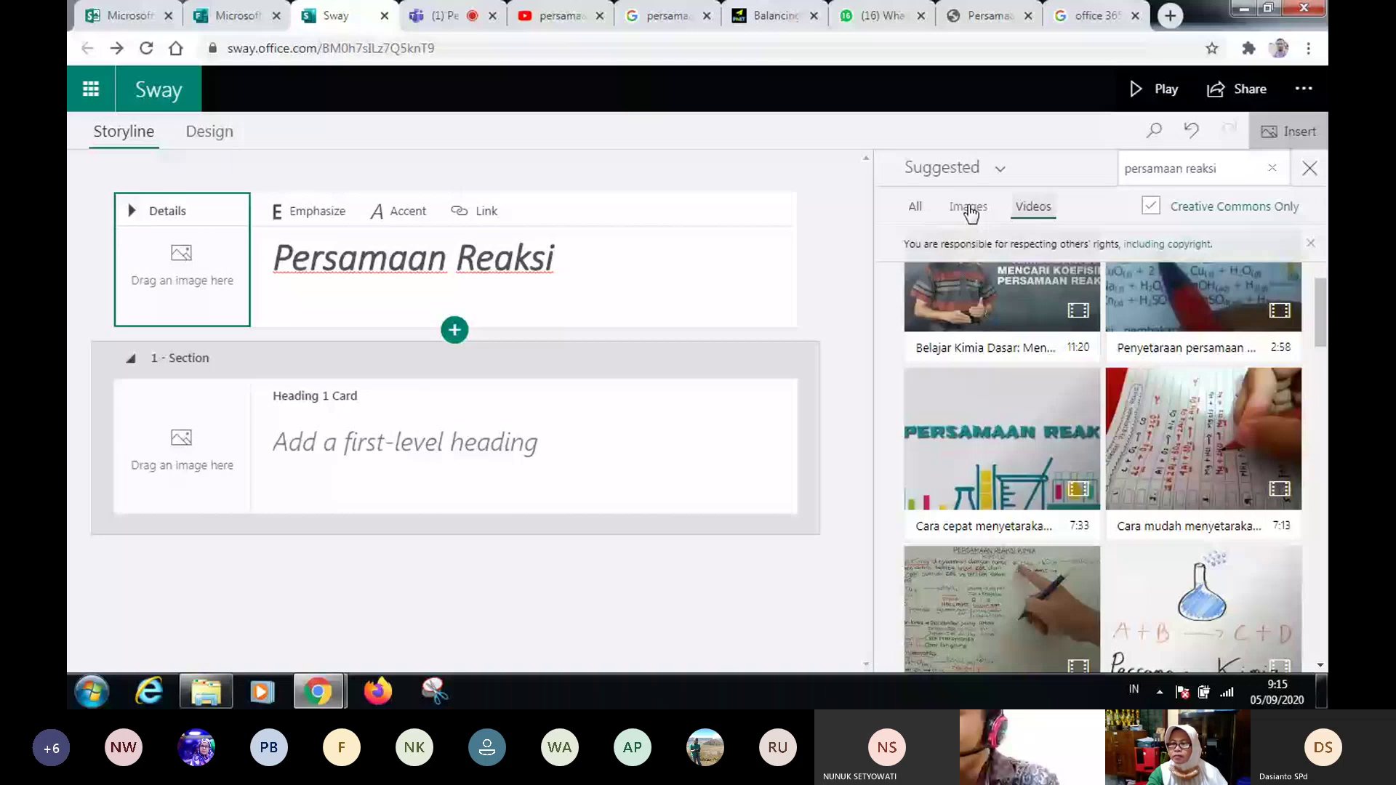
pyautogui.click(970, 214)
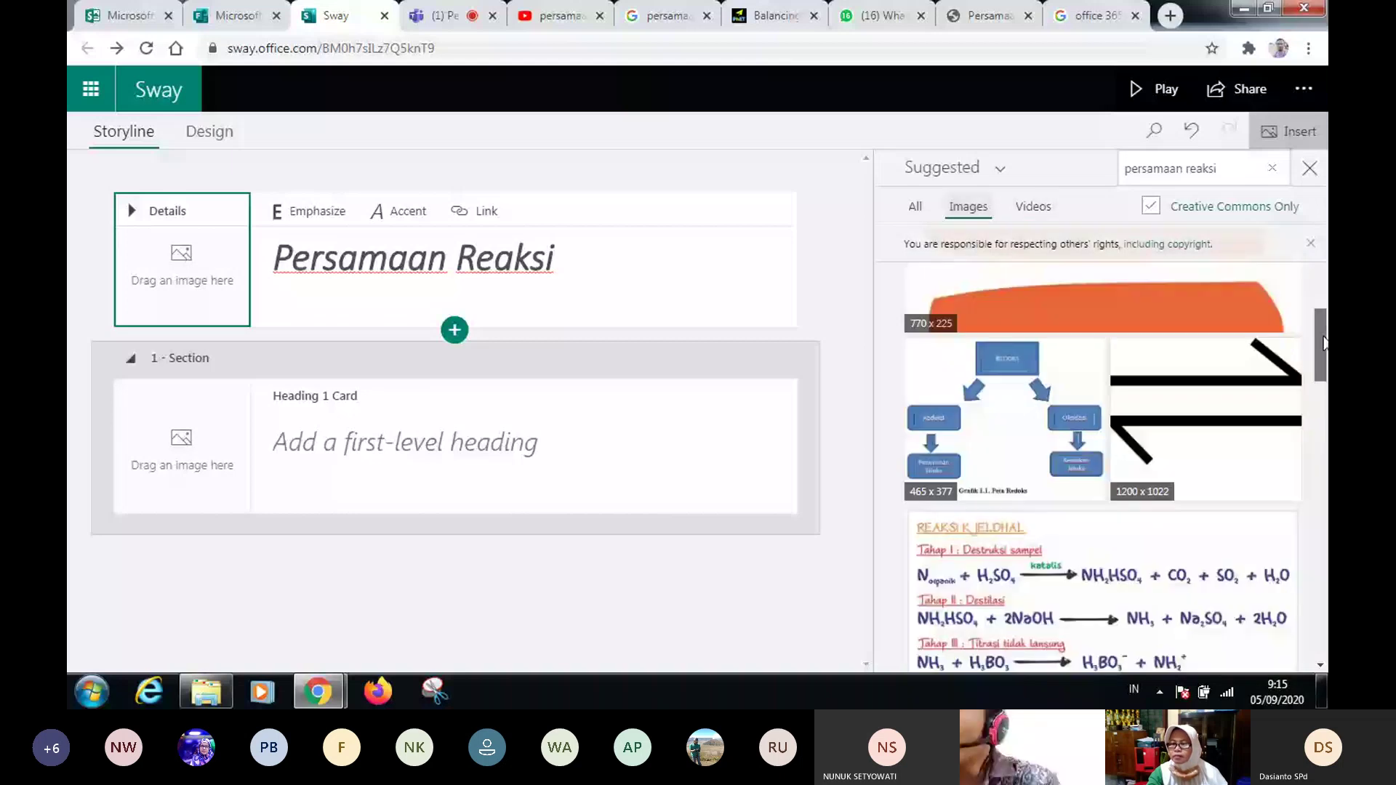
pyautogui.moveTo(1324, 342); pyautogui.dragTo(1309, 550)
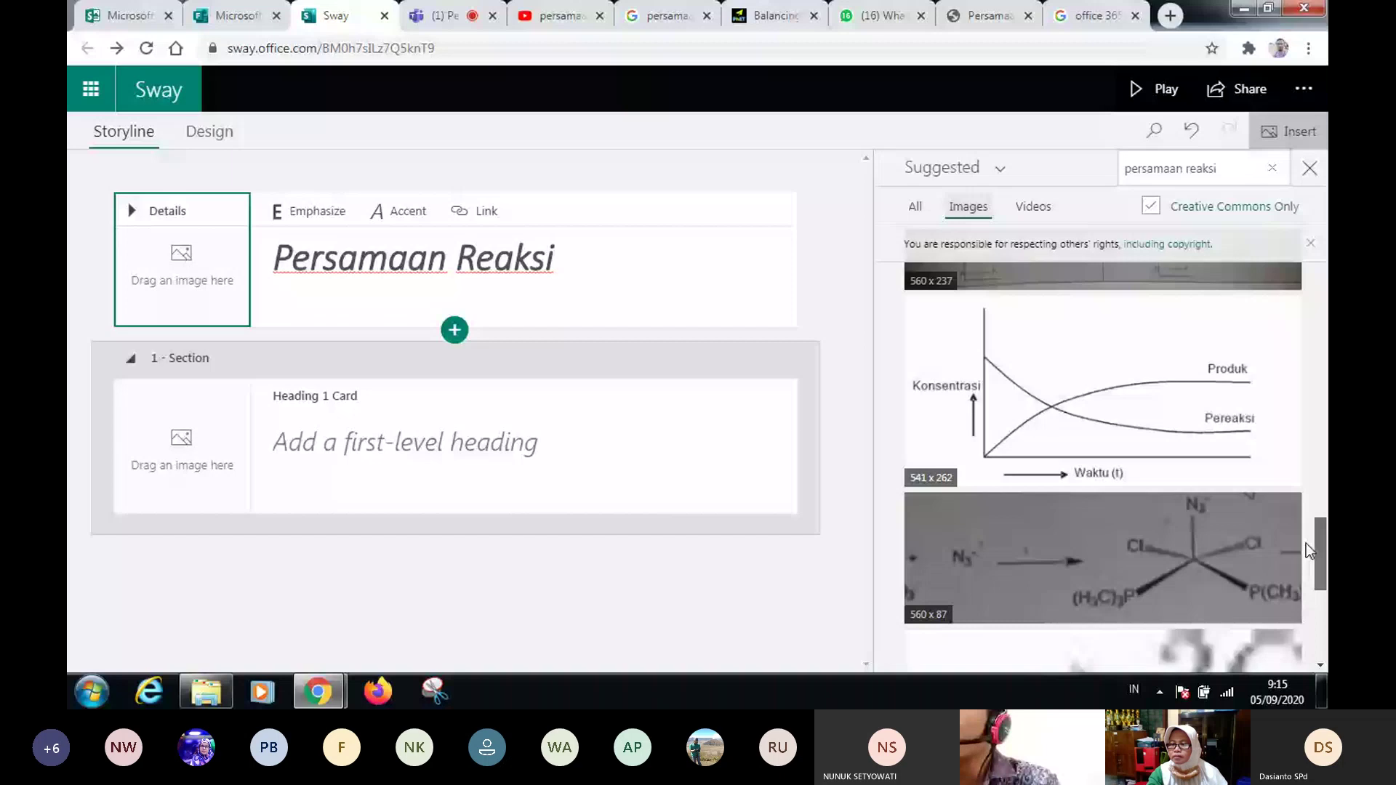
pyautogui.moveTo(1310, 551); pyautogui.dragTo(1326, 276)
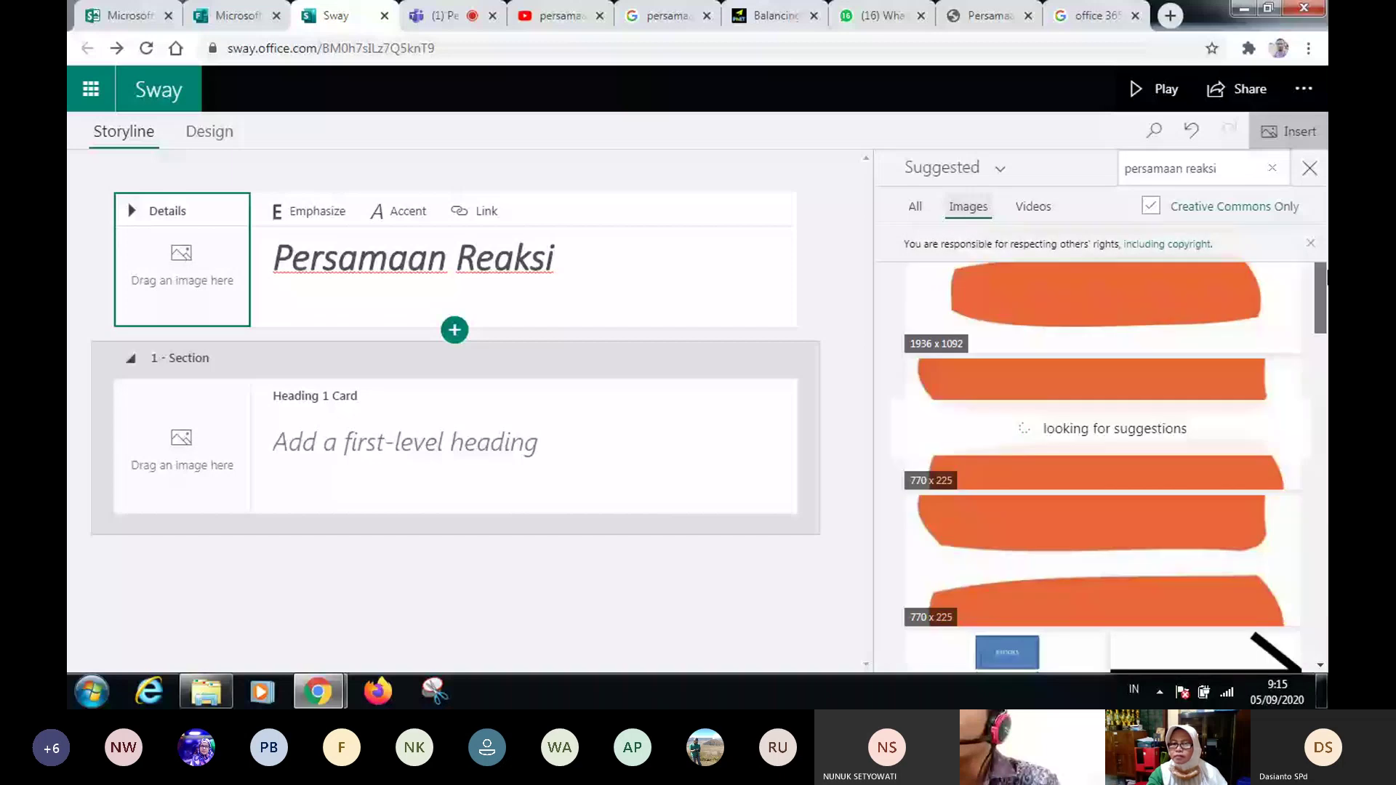
pyautogui.click(1310, 244)
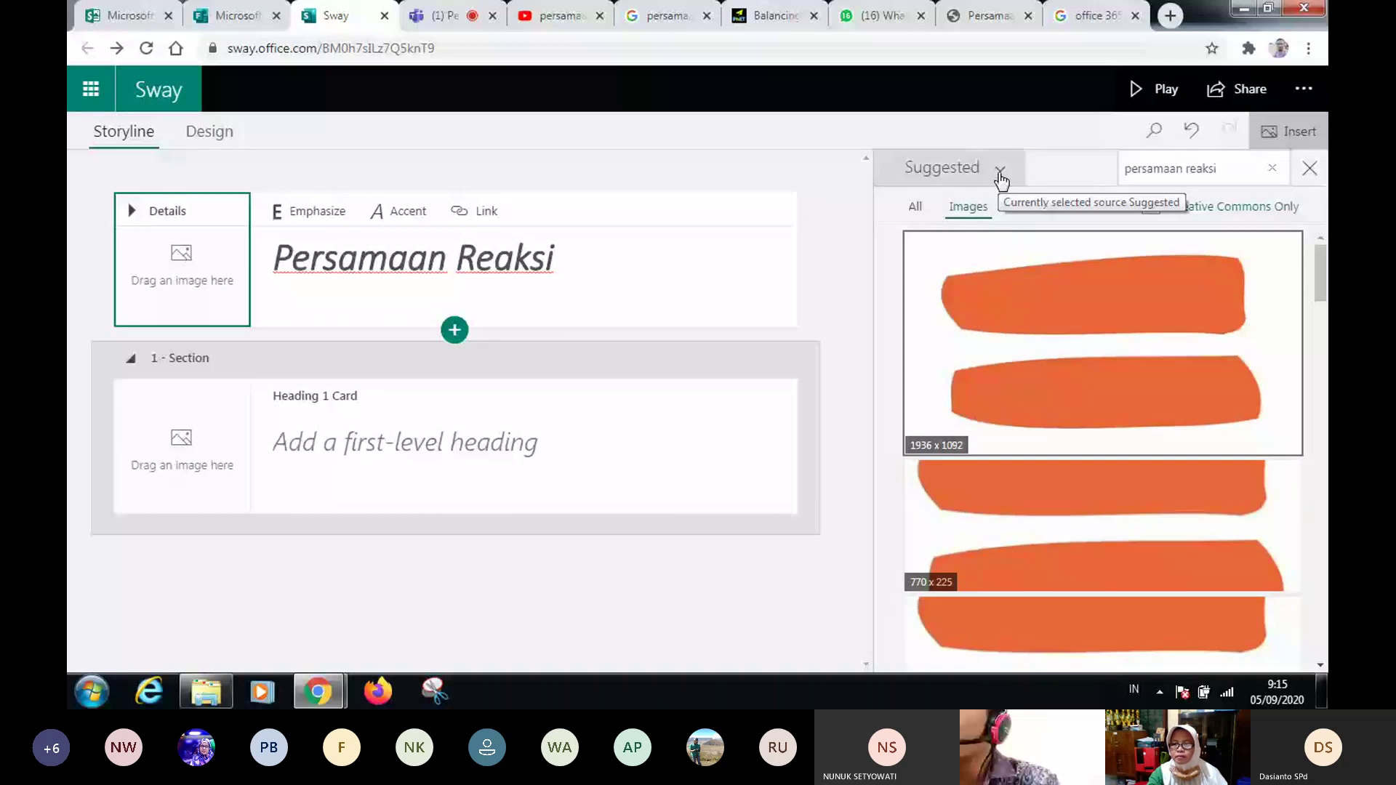
# - Set the title card's background to 400px-Combustion_reaction_of_methane from the device's E: 10. TOT MGMP Kimia\sway folder, and preview the Sway
pyautogui.click(1001, 174)
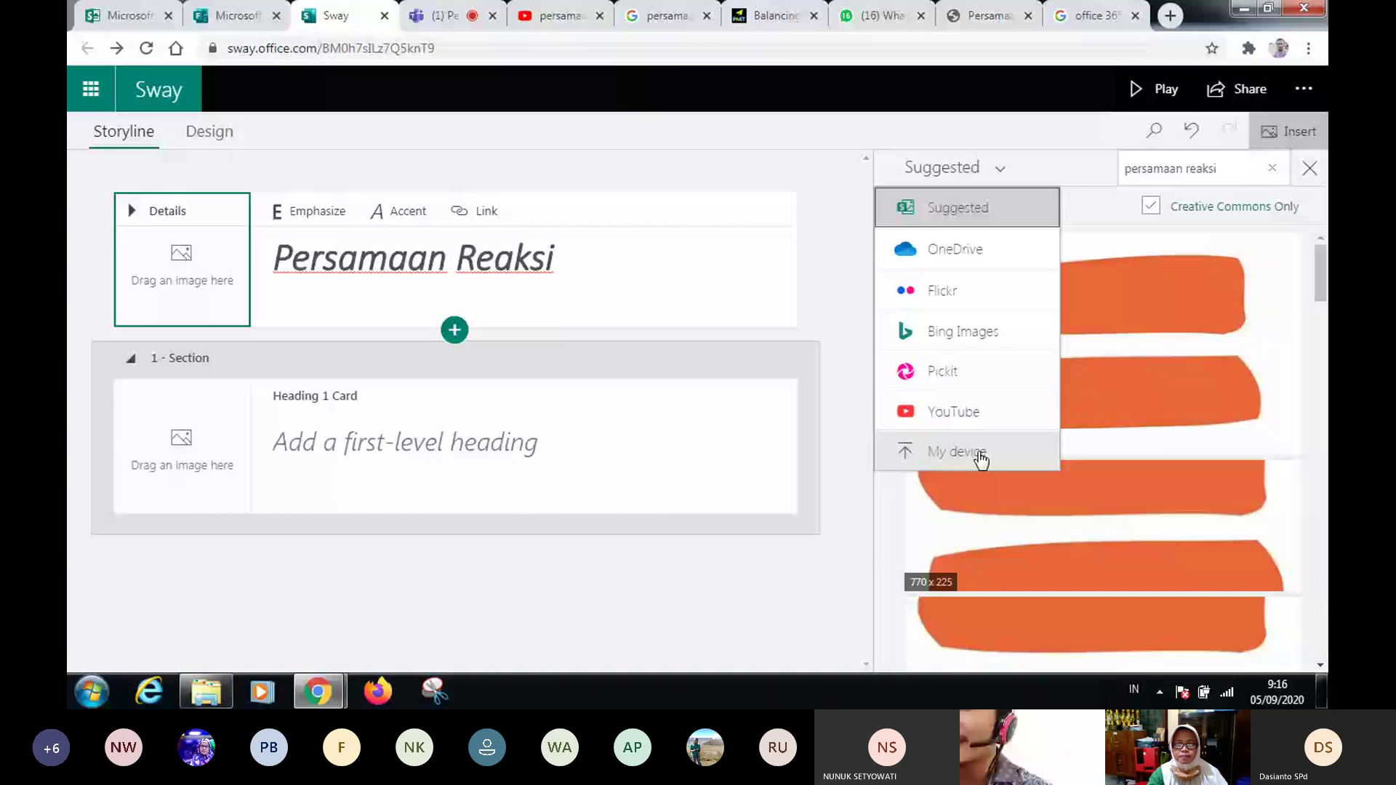
pyautogui.click(981, 459)
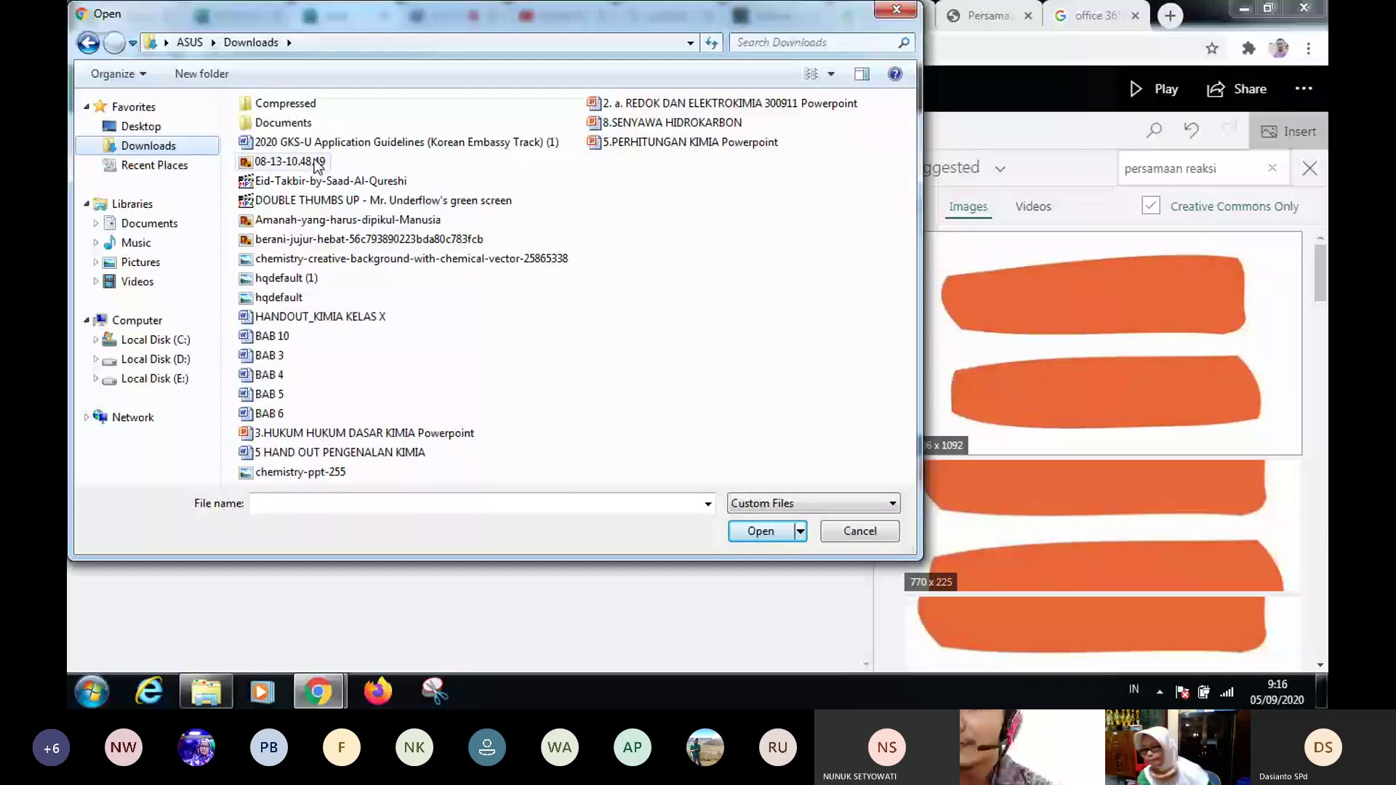
pyautogui.click(155, 379)
pyautogui.doubleClick(316, 276)
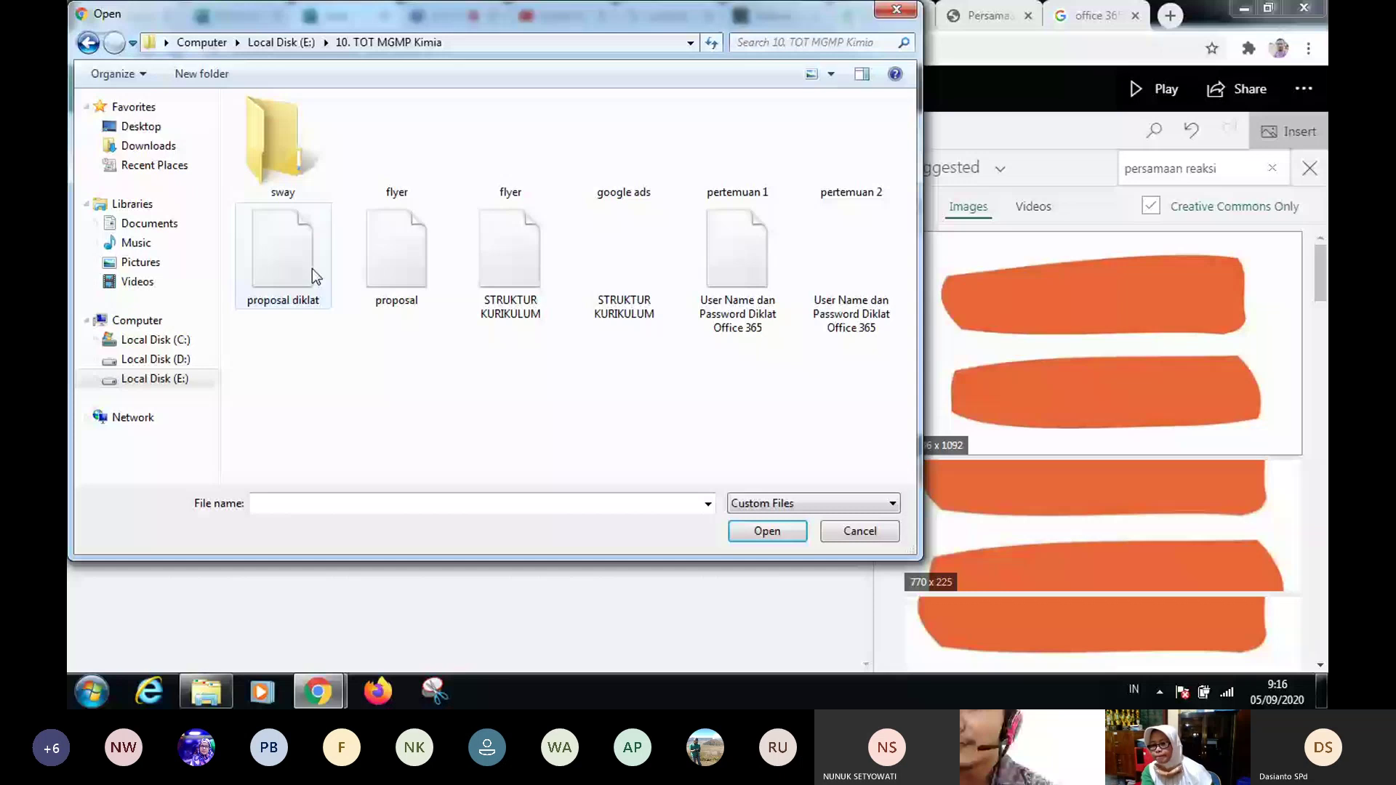
pyautogui.doubleClick(283, 149)
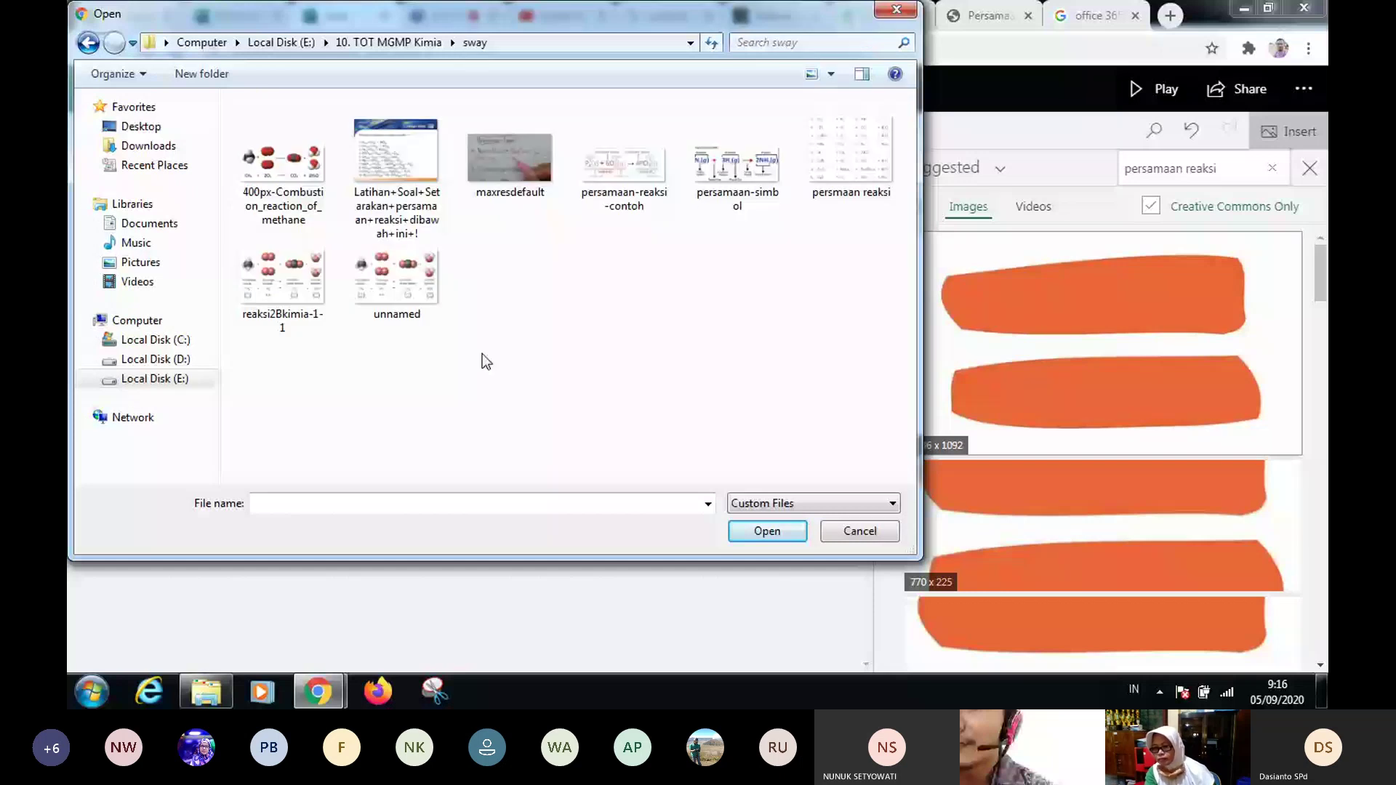
pyautogui.doubleClick(299, 173)
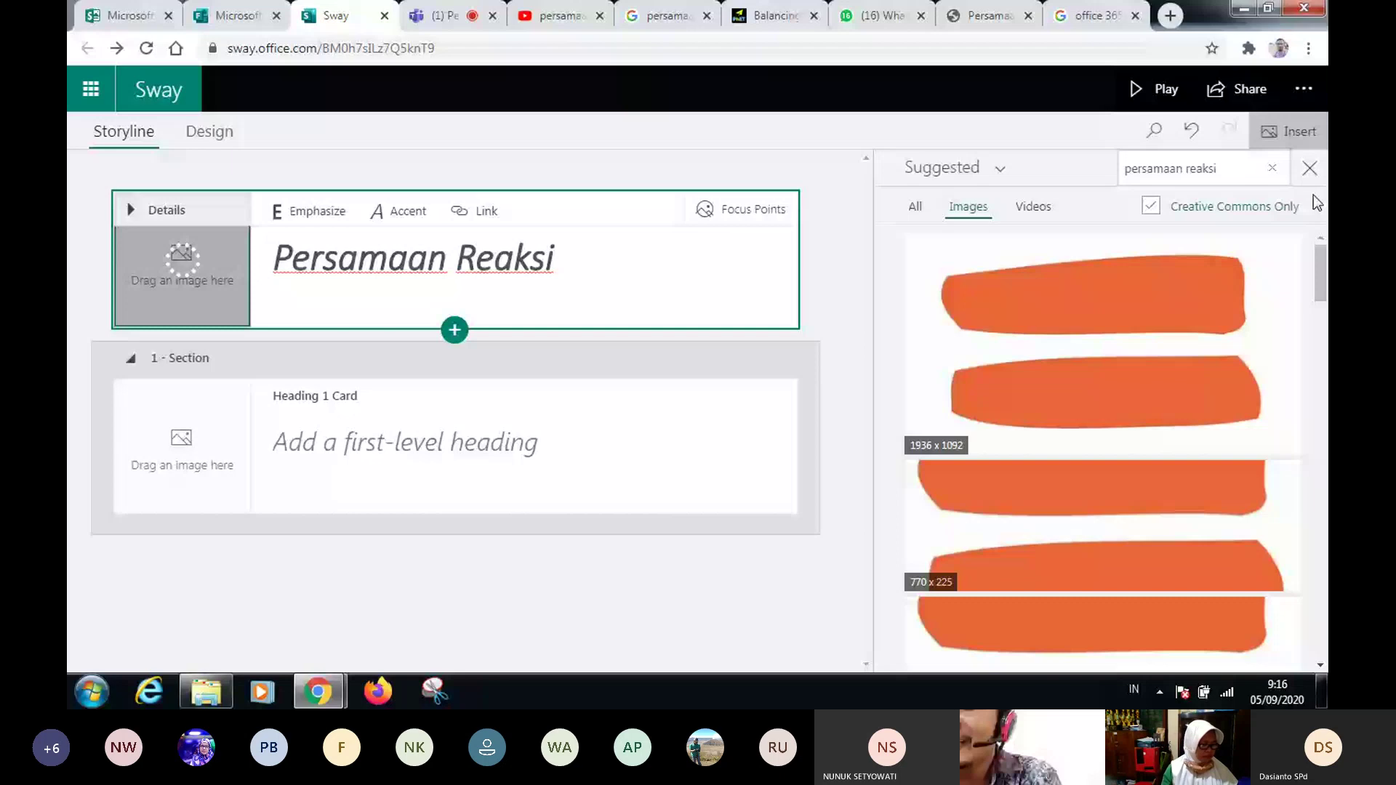
pyautogui.click(1310, 168)
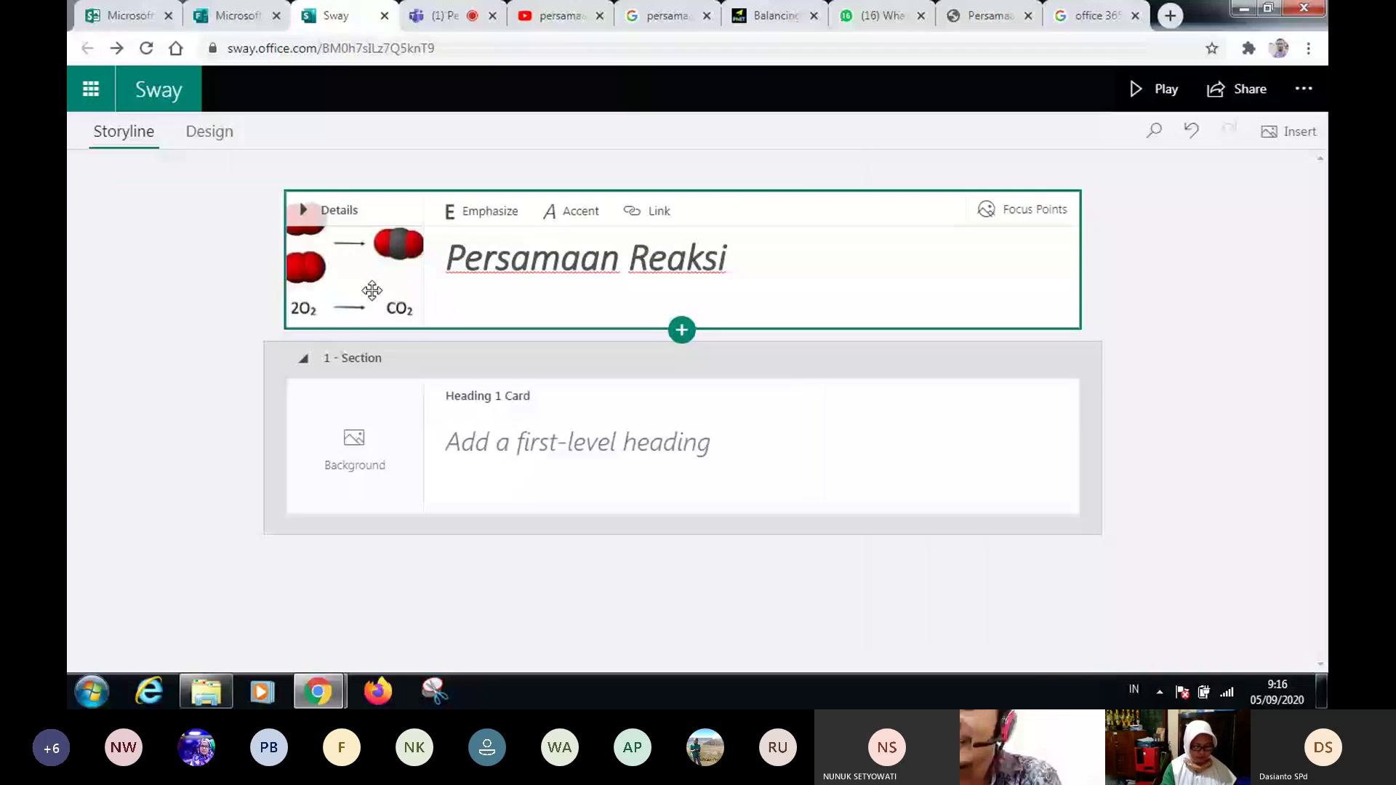
pyautogui.click(1162, 90)
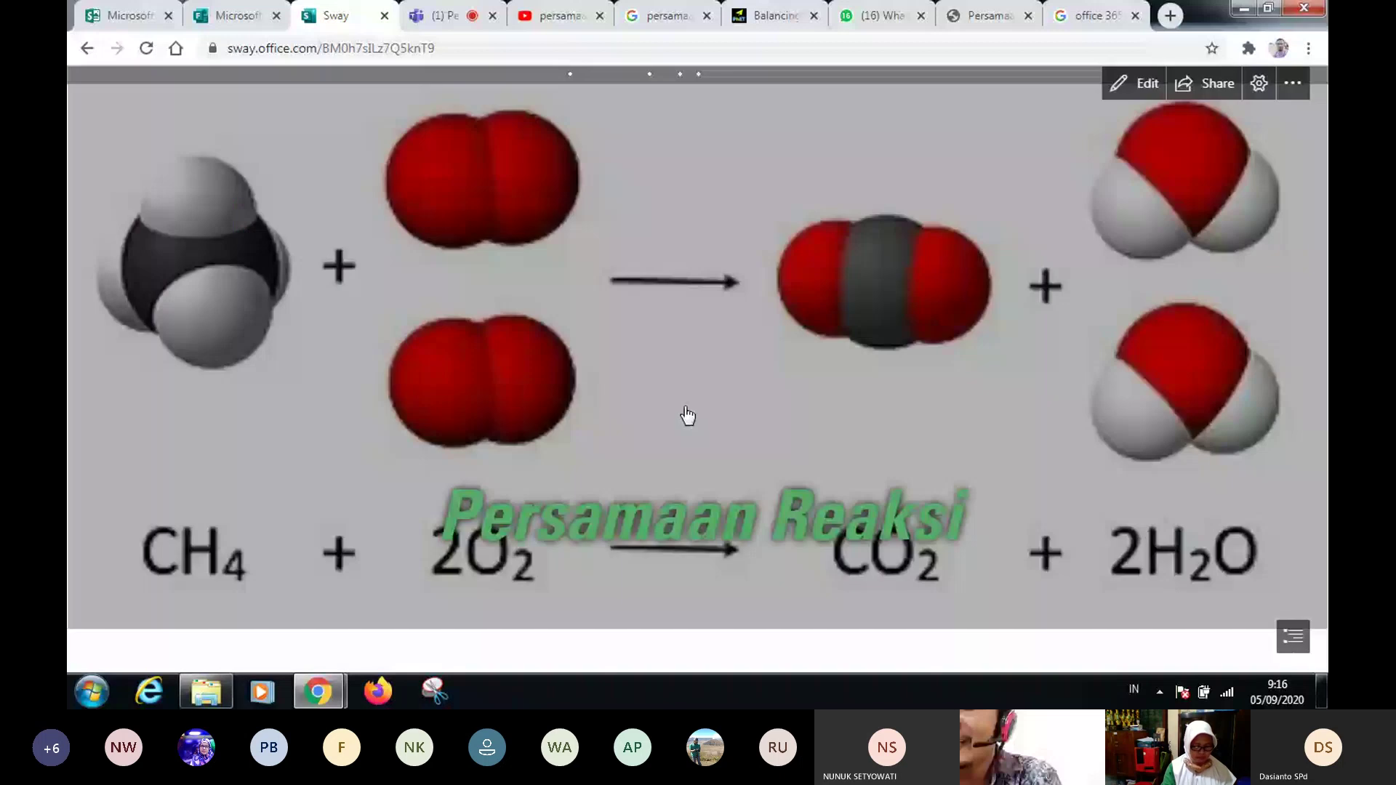
pyautogui.click(1158, 88)
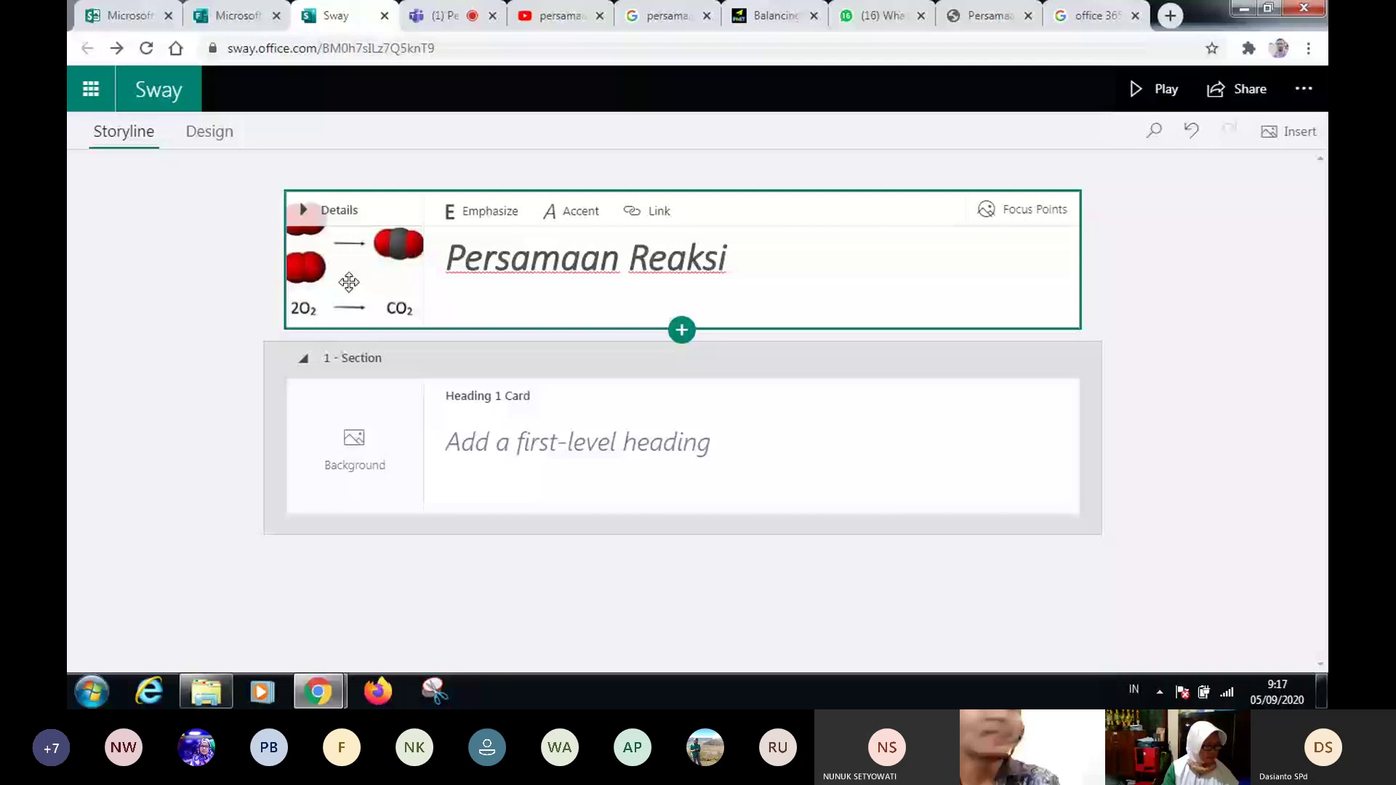
# - Mark the entire background image as important in its focus points and preview the Sway again
pyautogui.click(1058, 219)
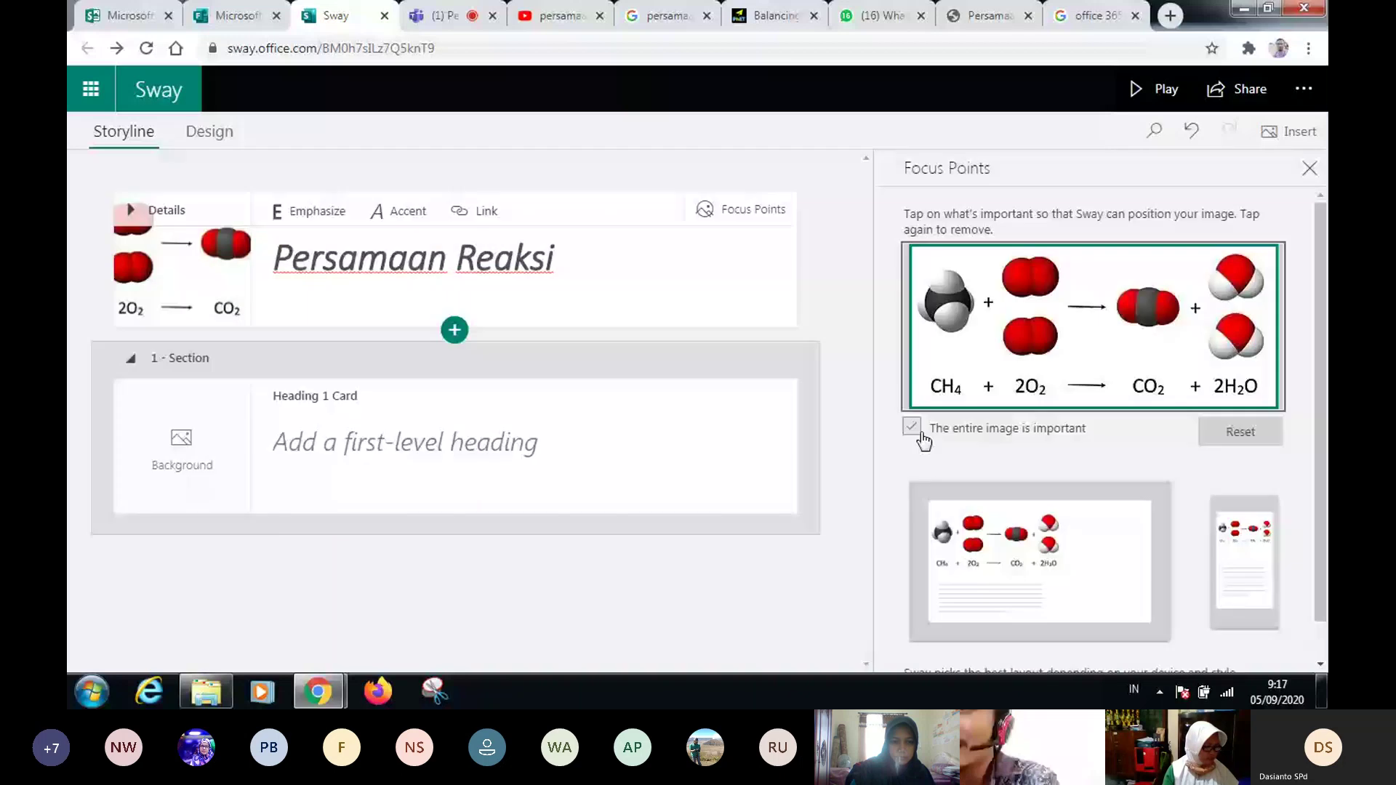
pyautogui.click(912, 428)
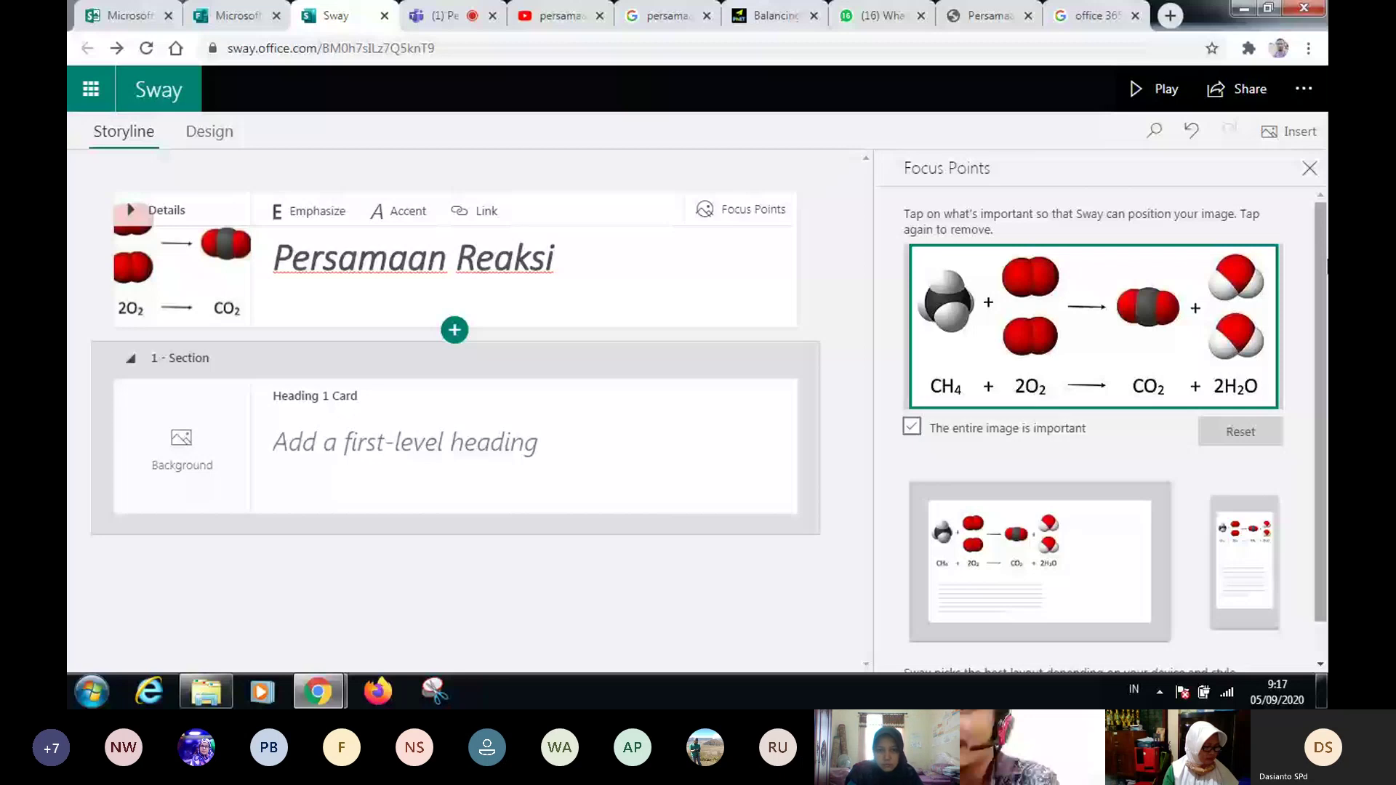
pyautogui.click(1309, 169)
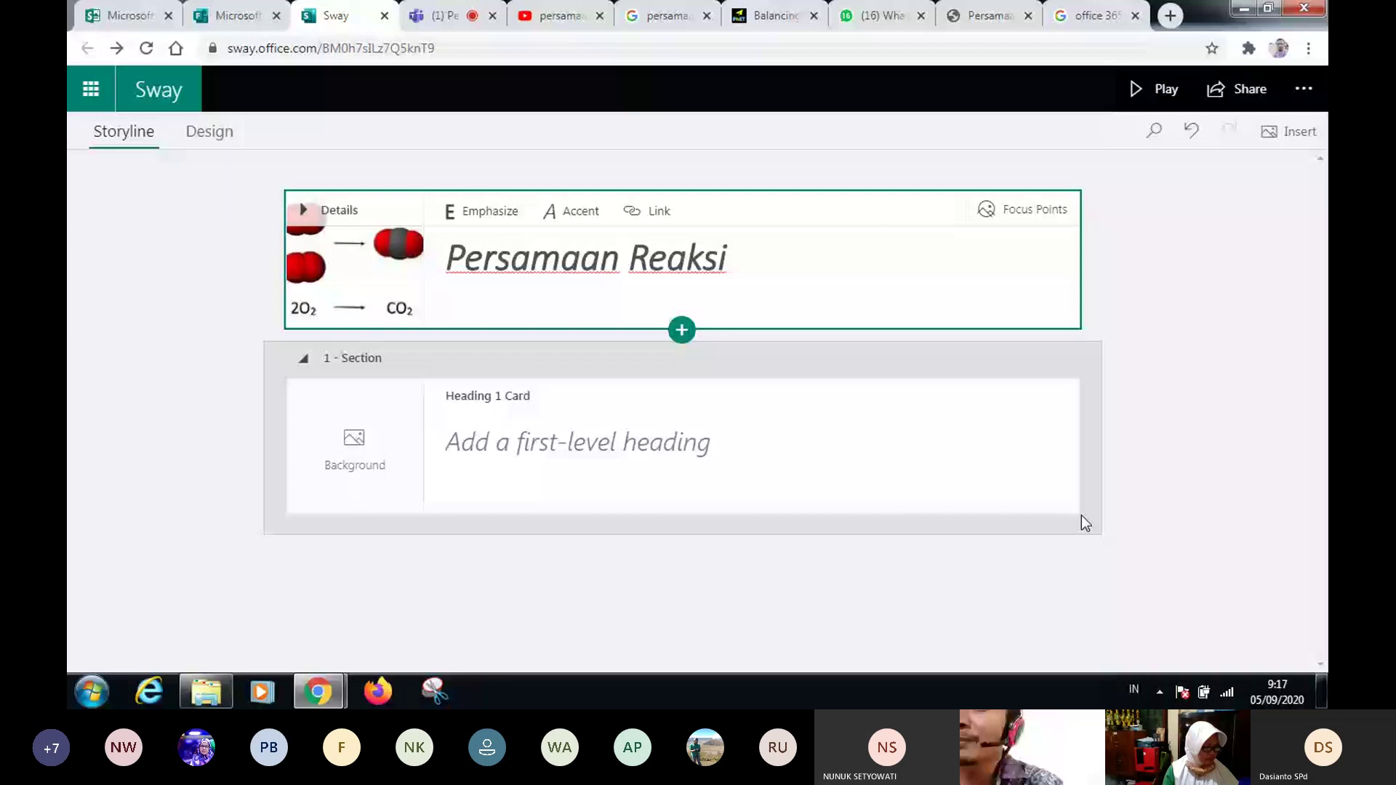
pyautogui.click(1155, 88)
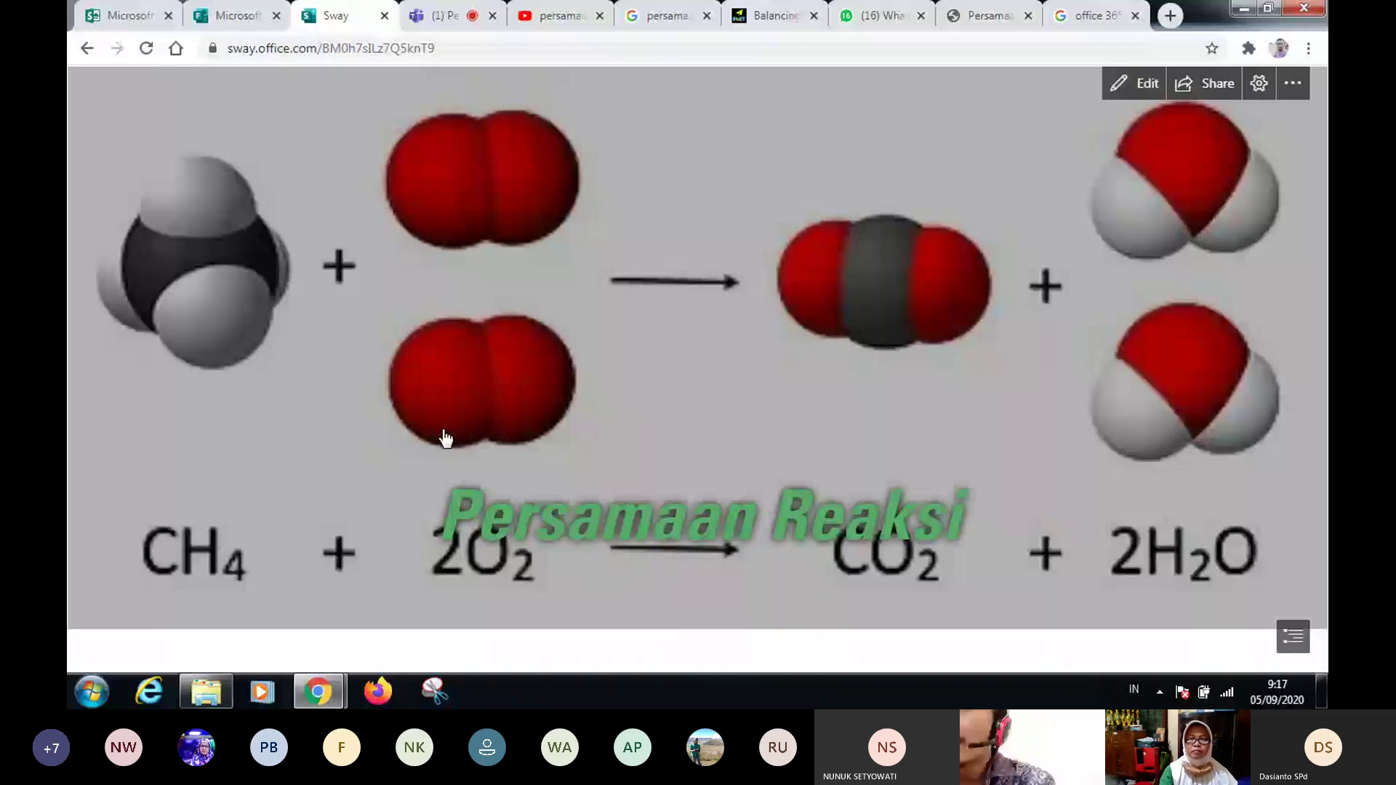
pyautogui.click(1130, 94)
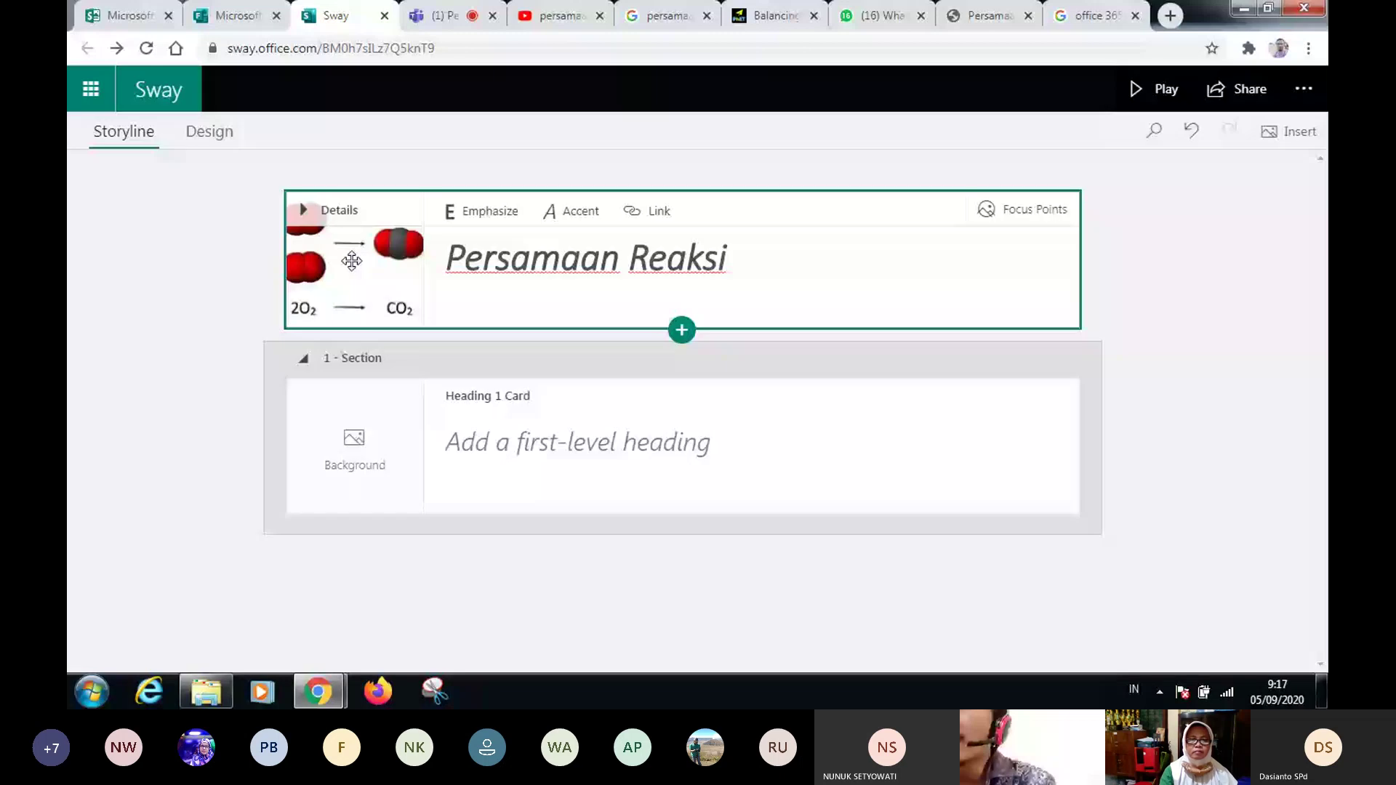
# - Delete the title card's background and replace it with the 770 x 225 glass-structure photo from the "persamaan reaksi" image results
pyautogui.click(352, 260)
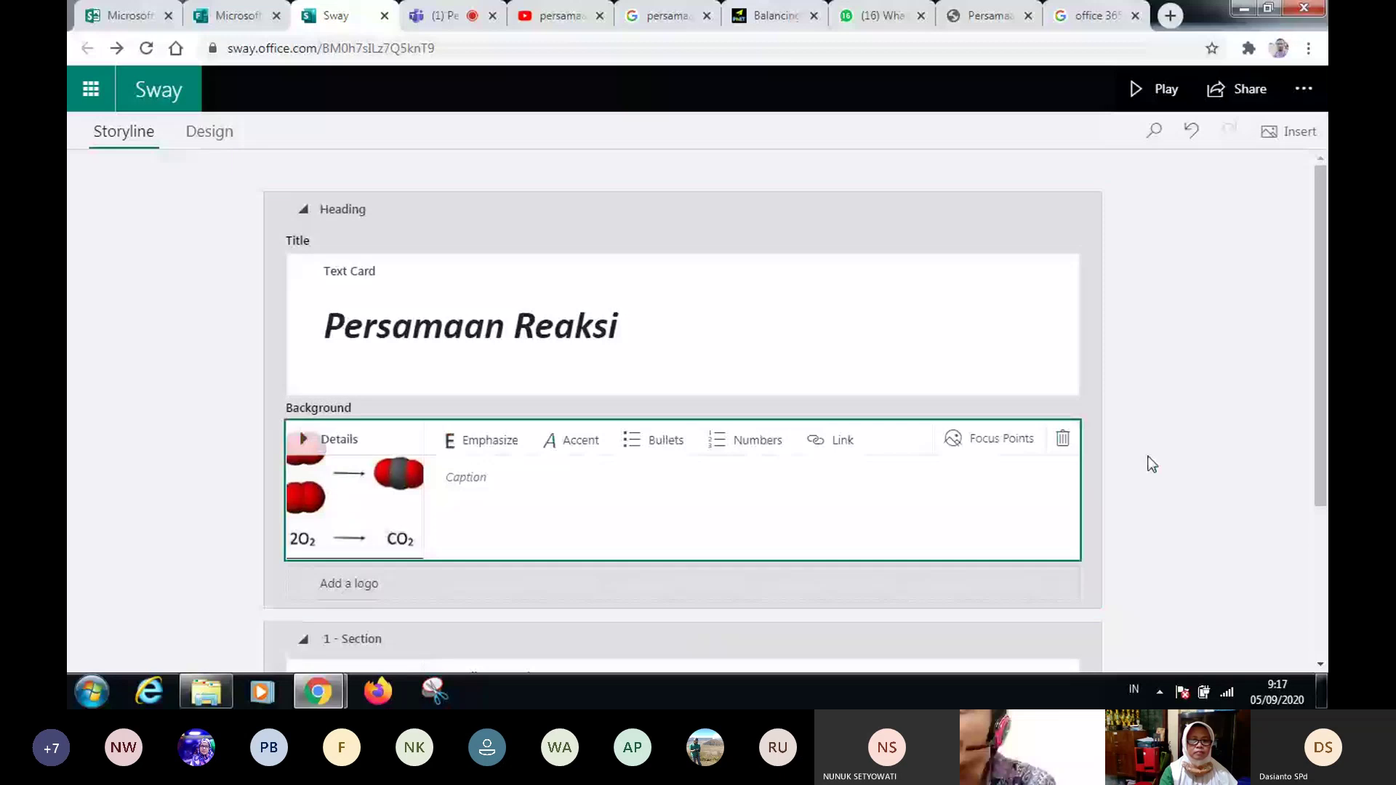
pyautogui.click(1064, 442)
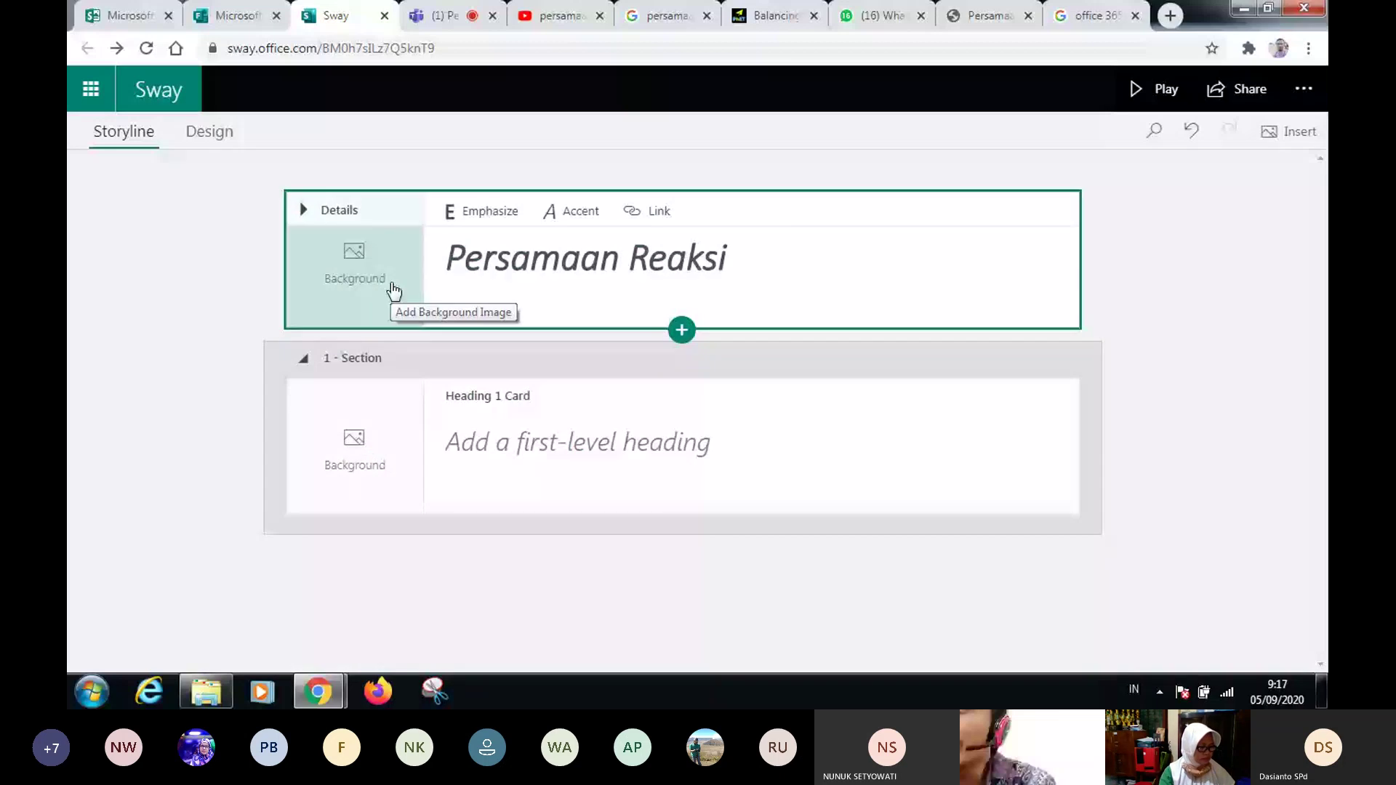
pyautogui.click(348, 282)
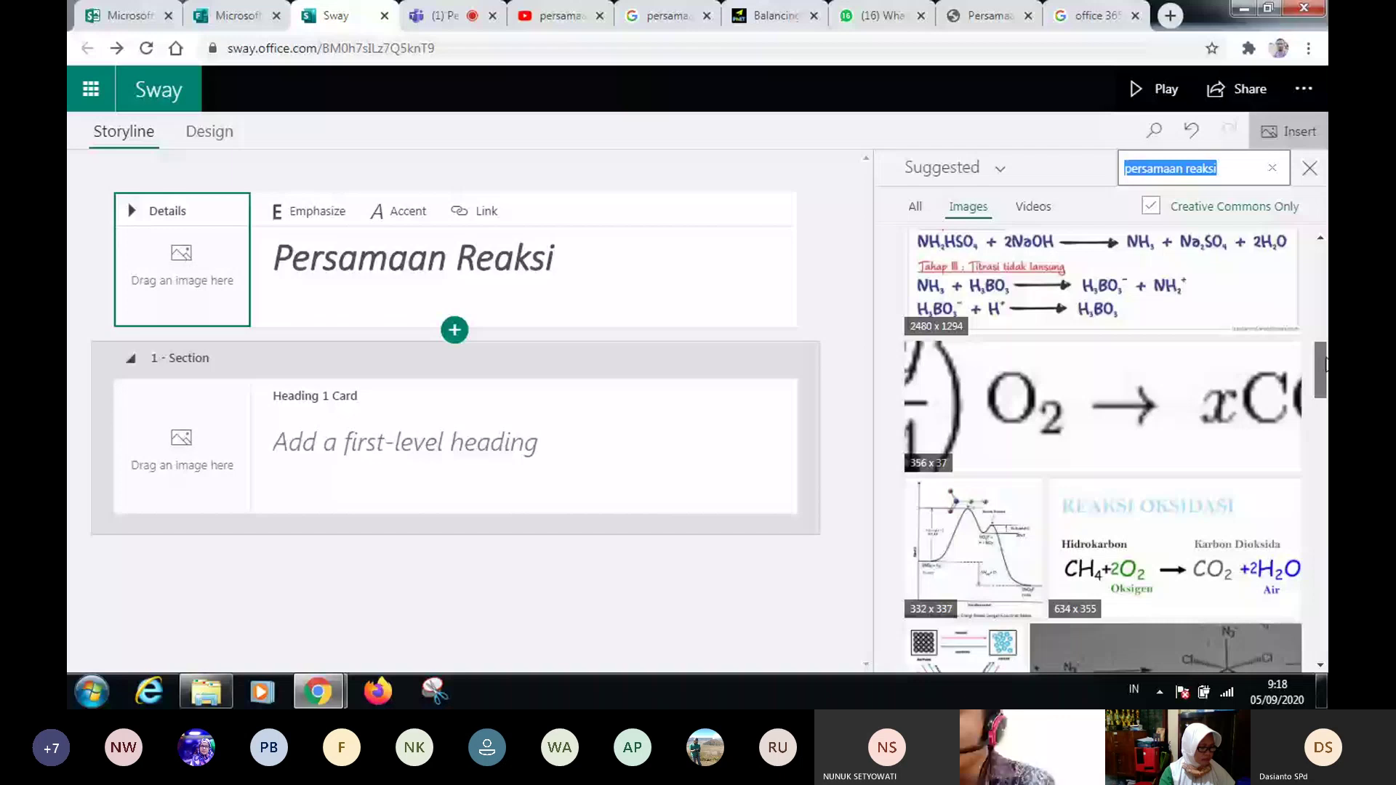
pyautogui.moveTo(1325, 364); pyautogui.dragTo(1259, 530)
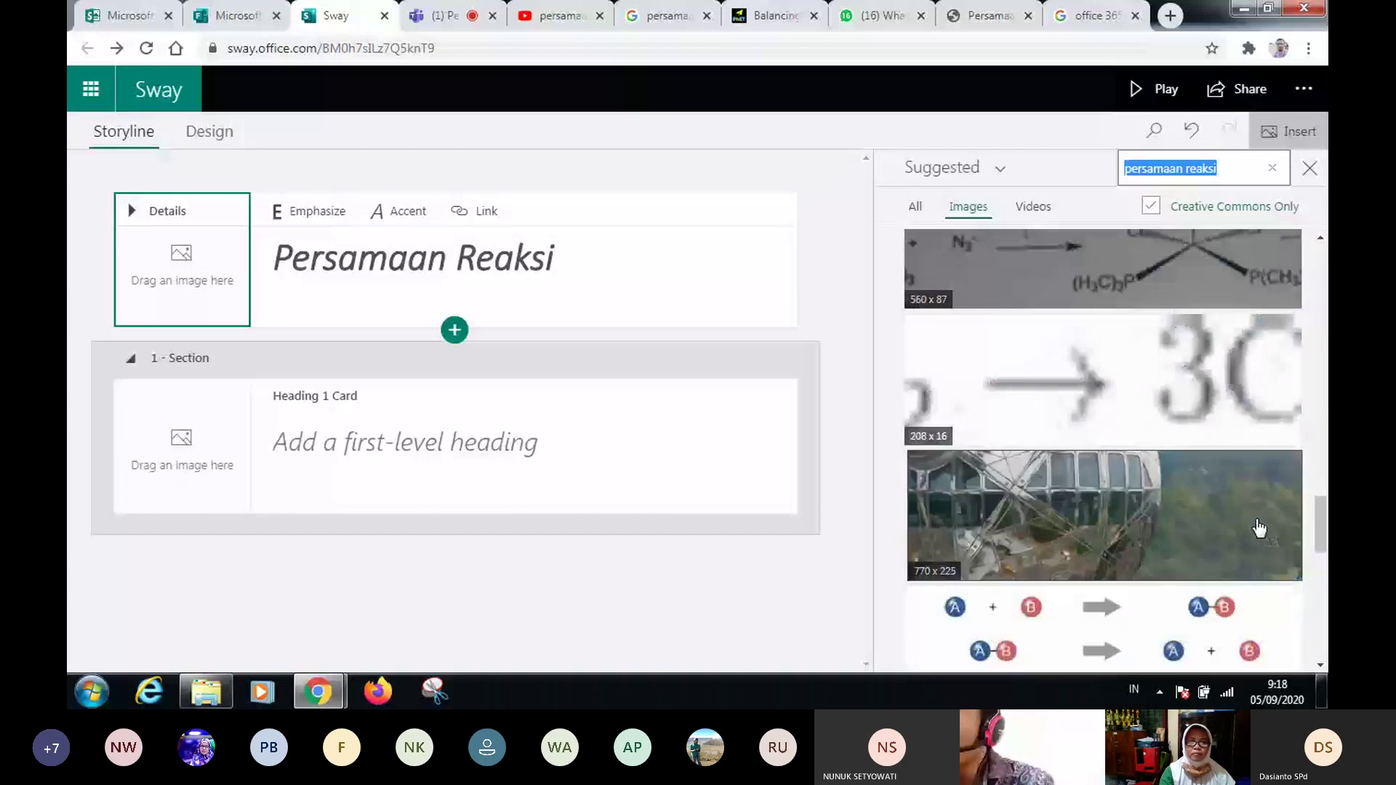
pyautogui.click(1259, 530)
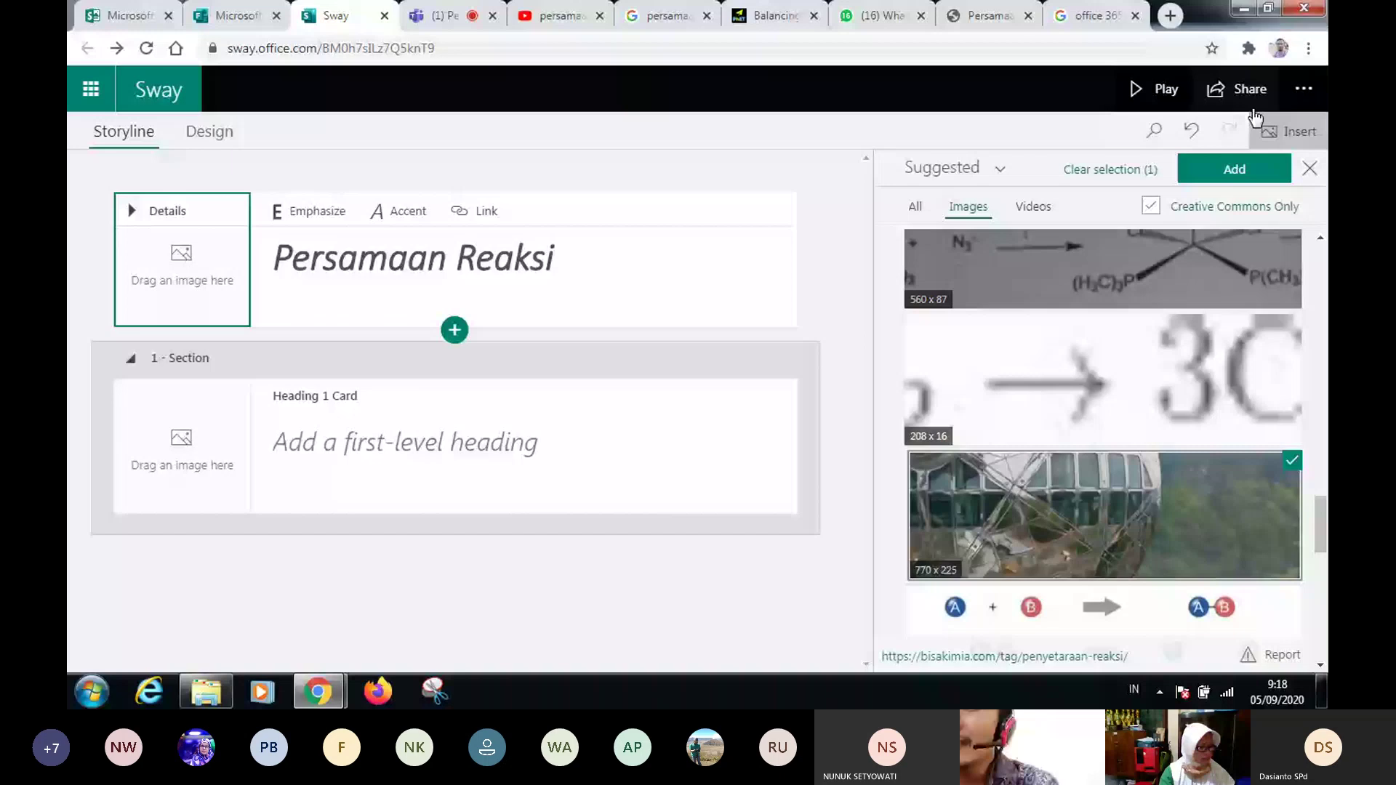
pyautogui.click(1234, 169)
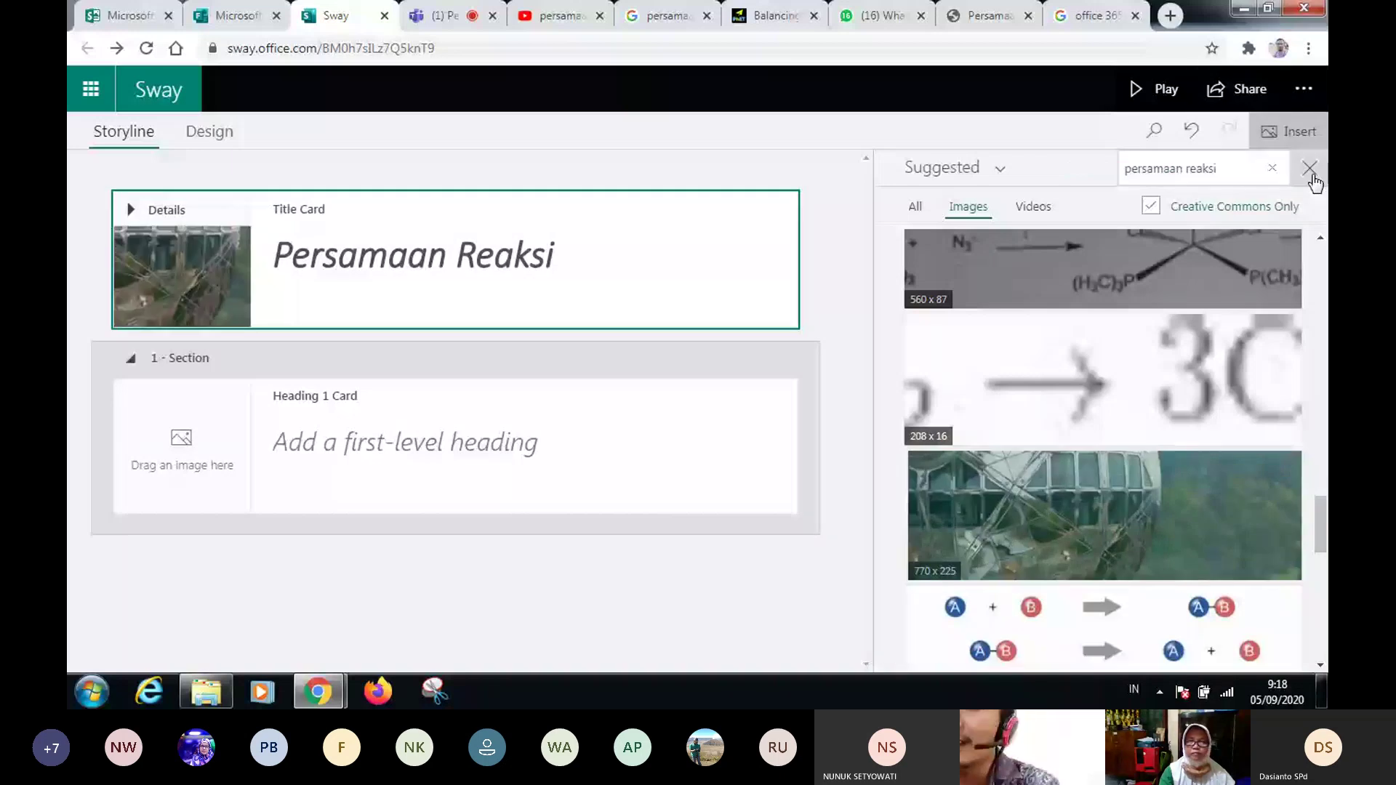
pyautogui.click(1313, 176)
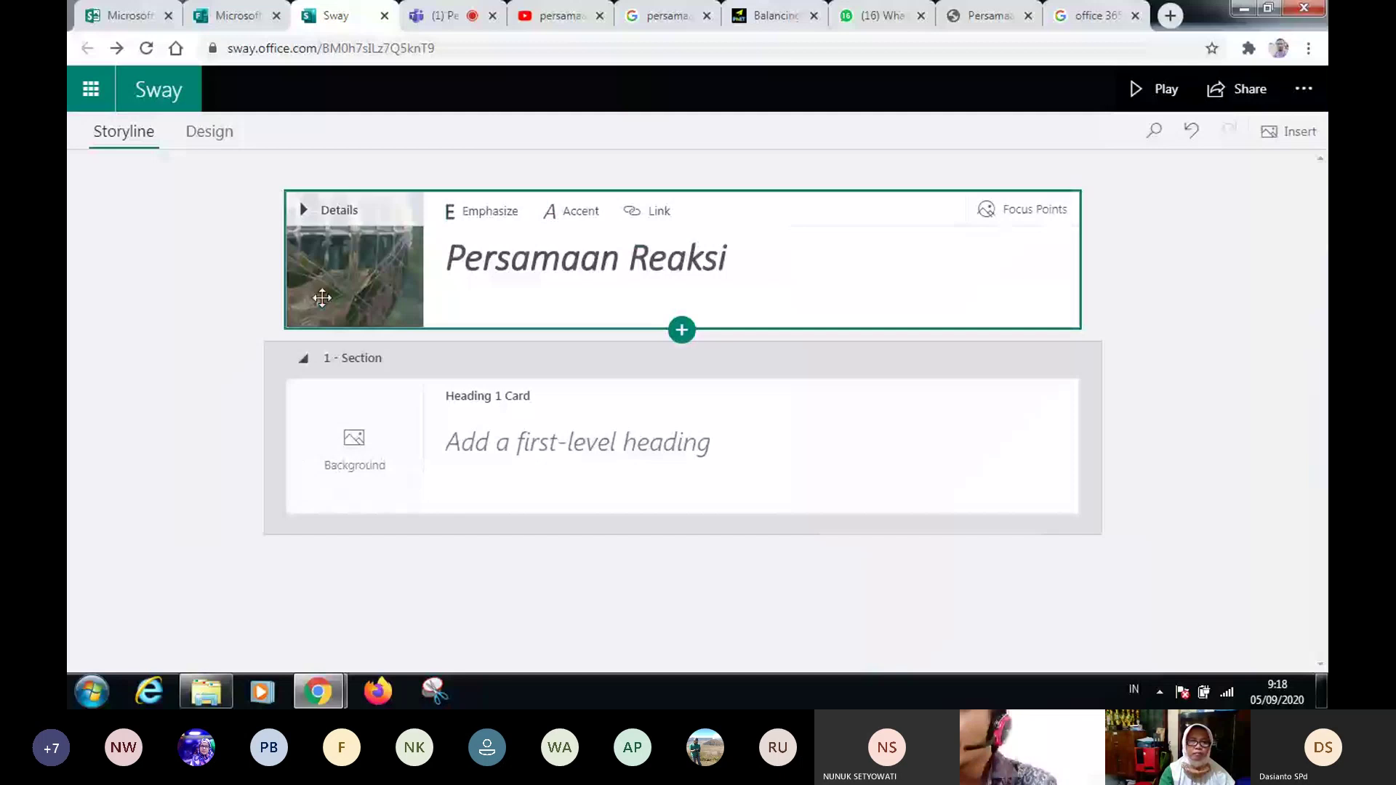
# - Mark the entire glass-structure background image as important in its focus points, preview the Sway, and return to editing
pyautogui.click(1007, 210)
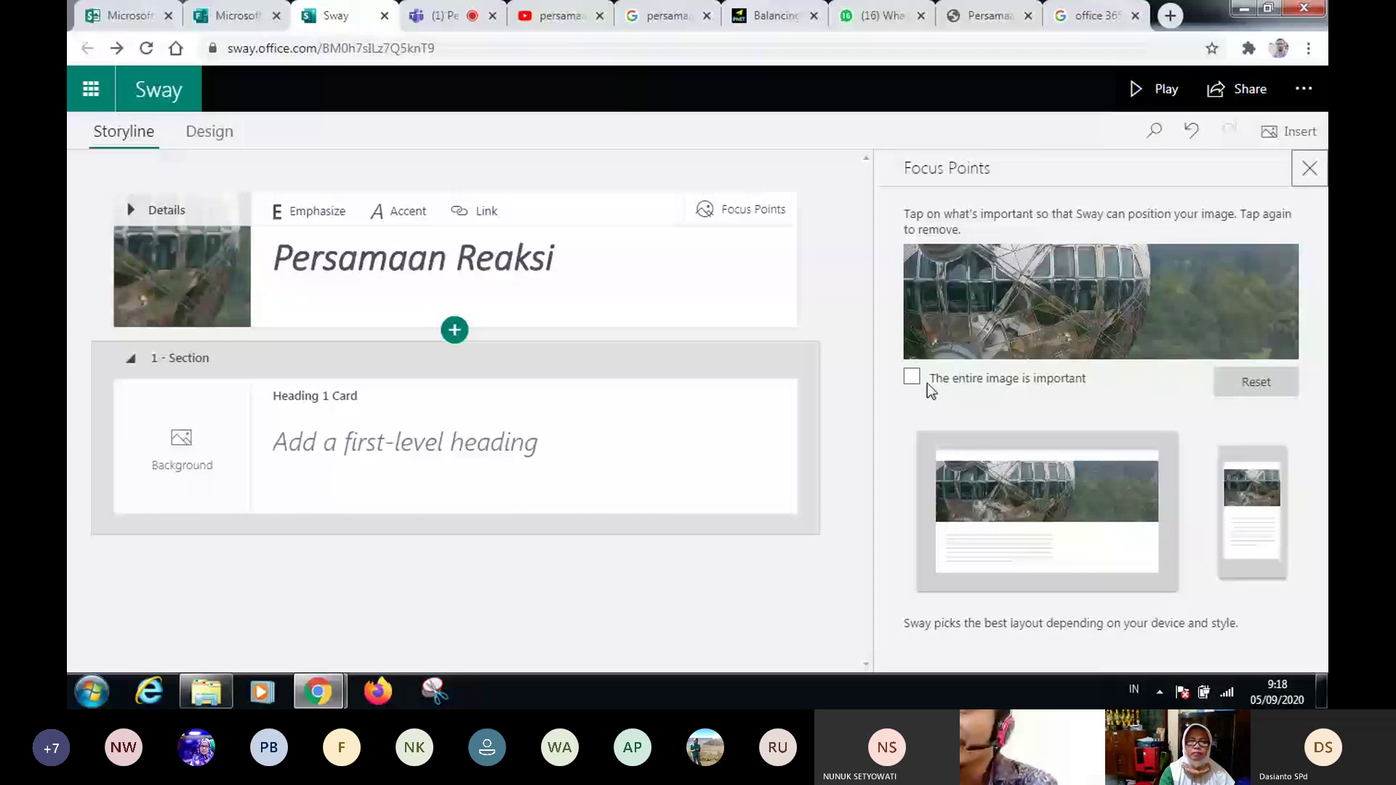
pyautogui.click(915, 377)
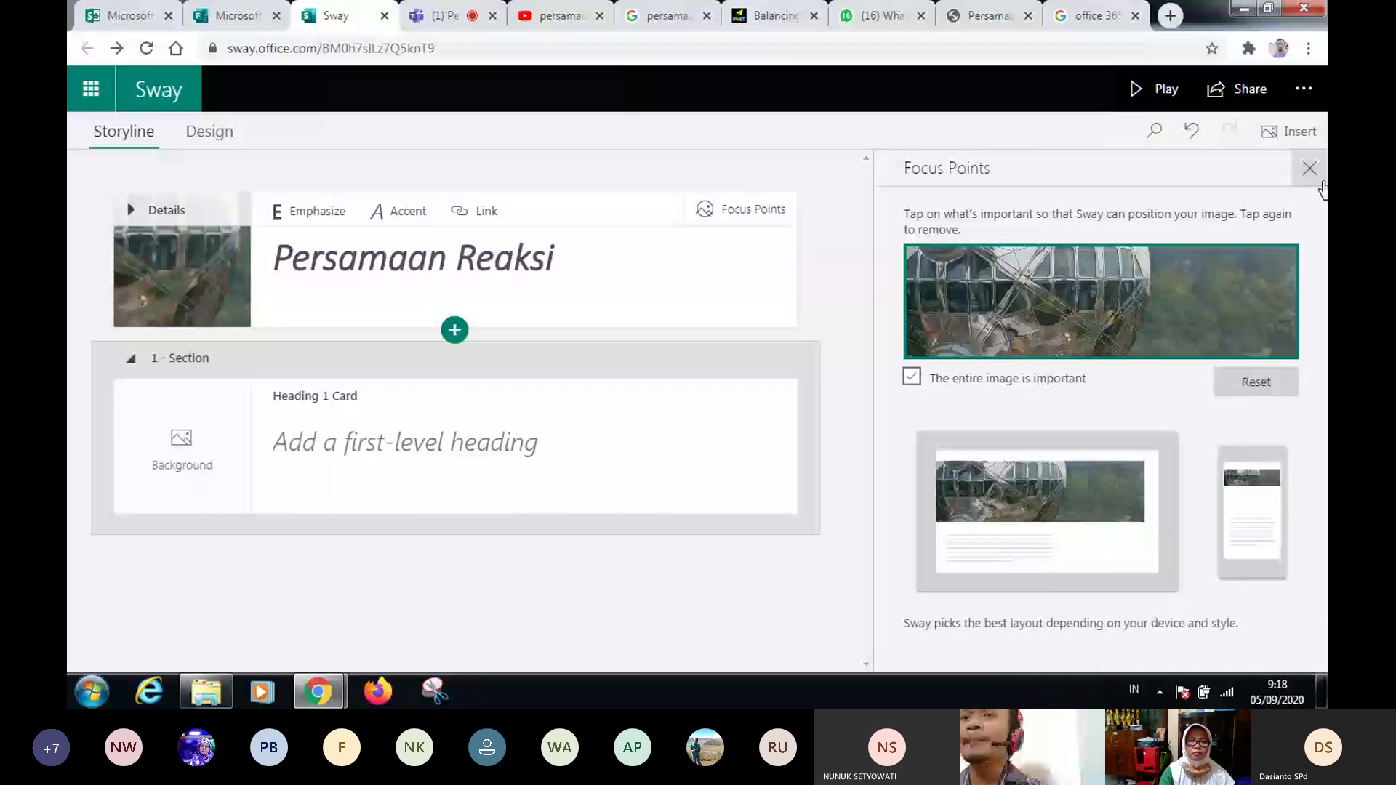
pyautogui.click(1157, 89)
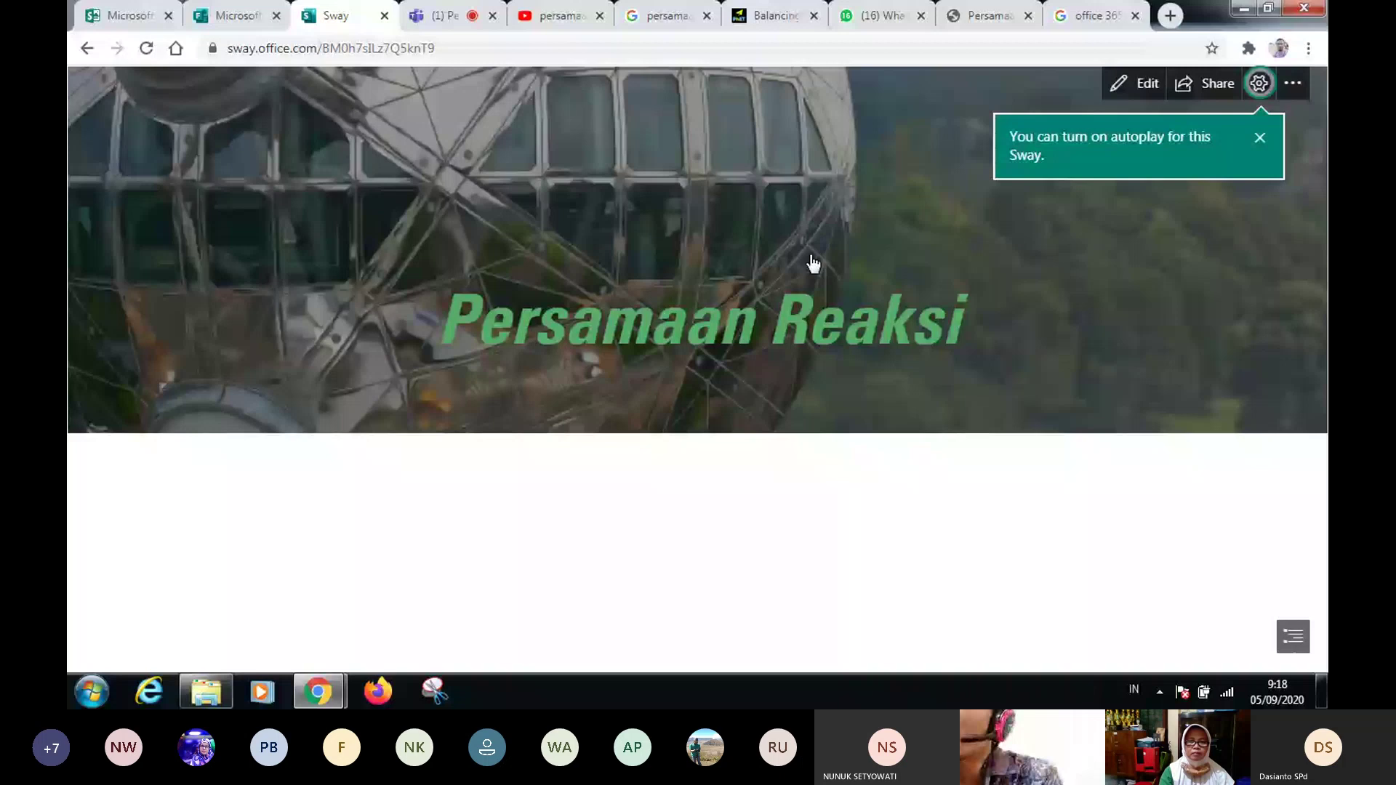
pyautogui.click(1120, 91)
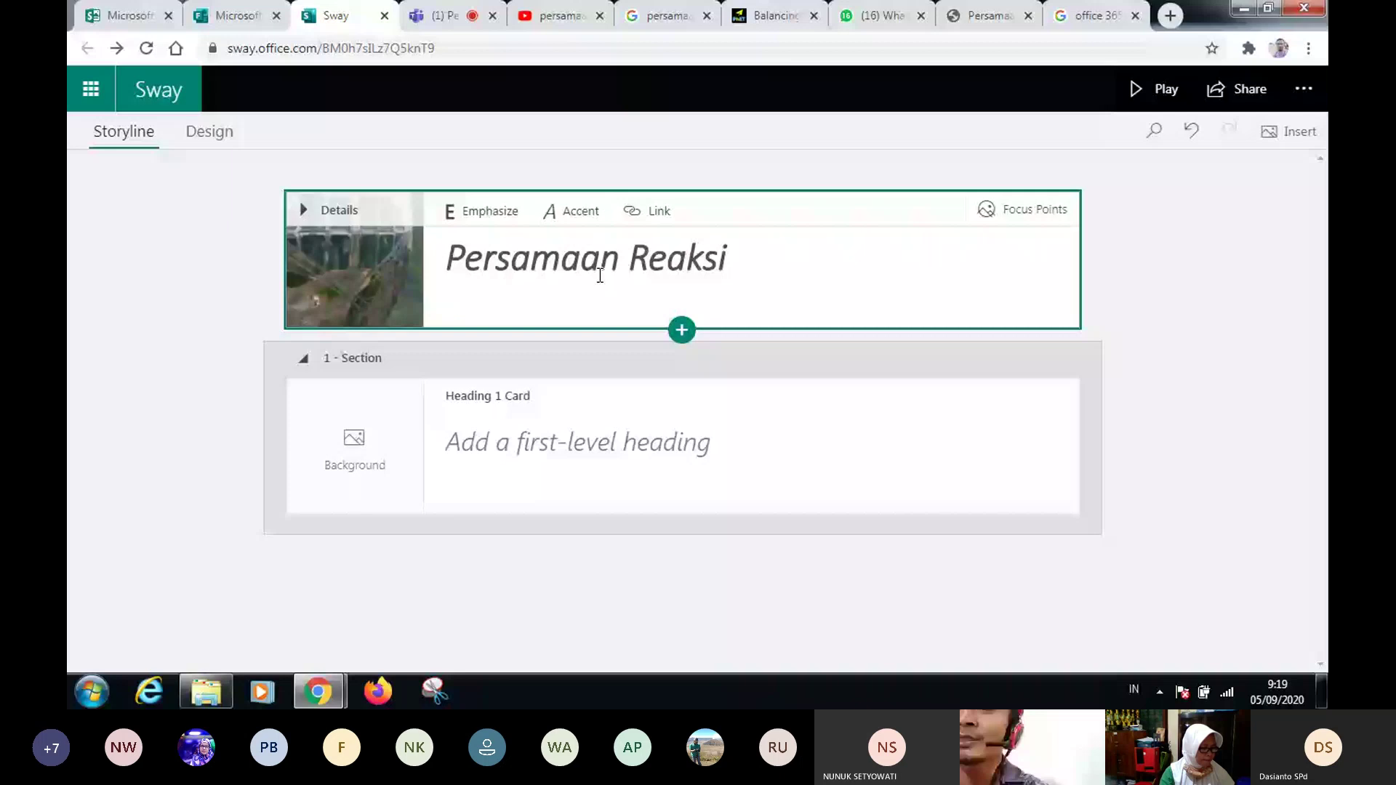
# - Enter "Konsep Persamaan Reaksi" as the first-level heading of section 1
pyautogui.click(505, 452)
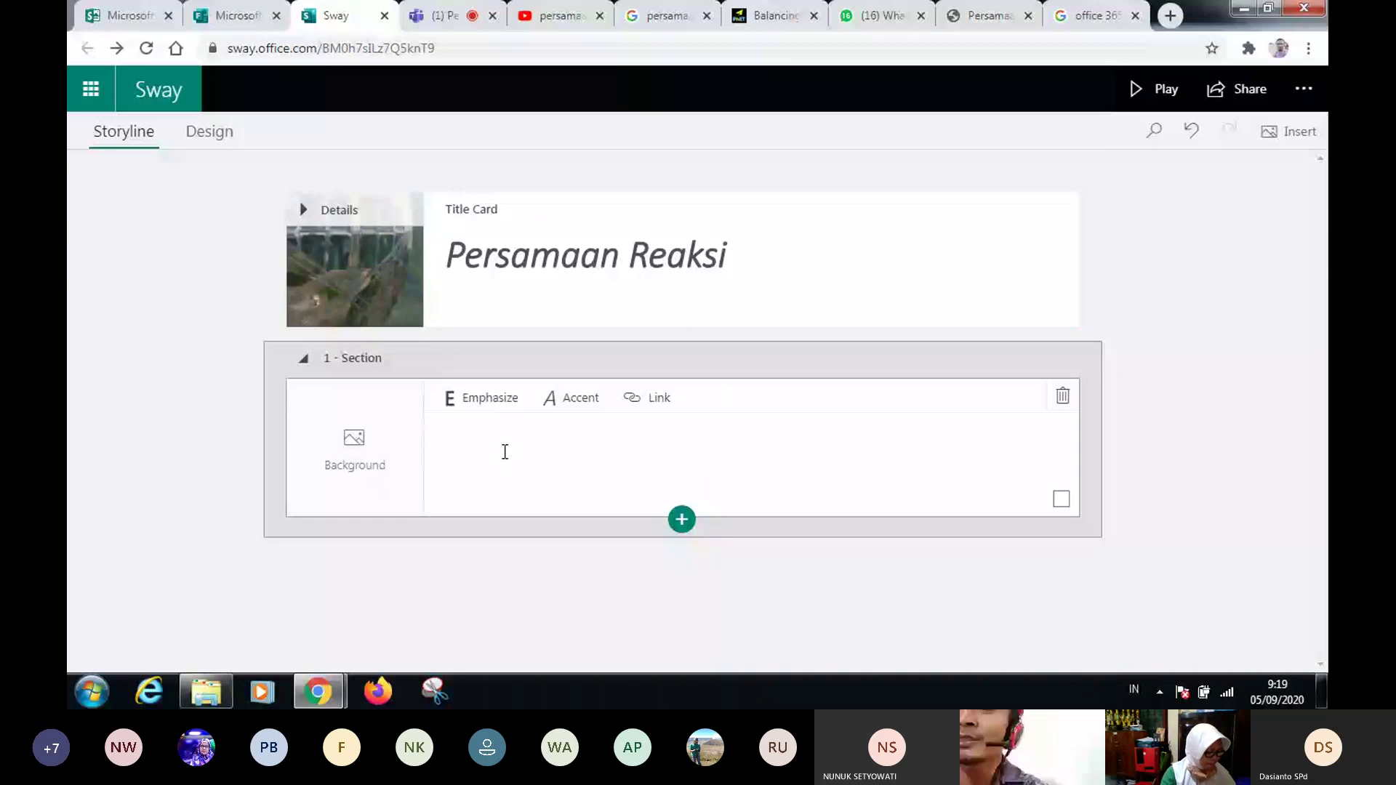
pyautogui.write('Konsep Pe')
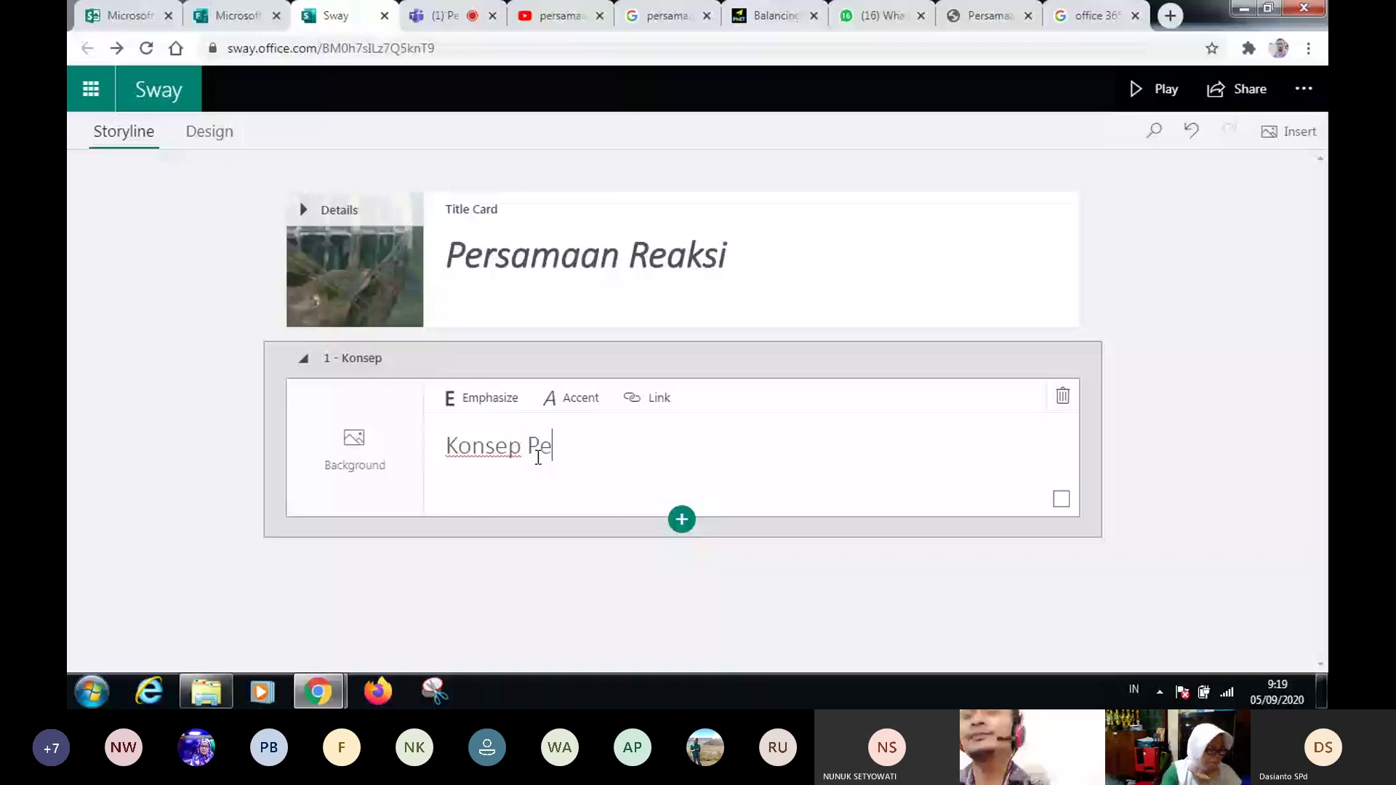
pyautogui.write('rsamaan ')
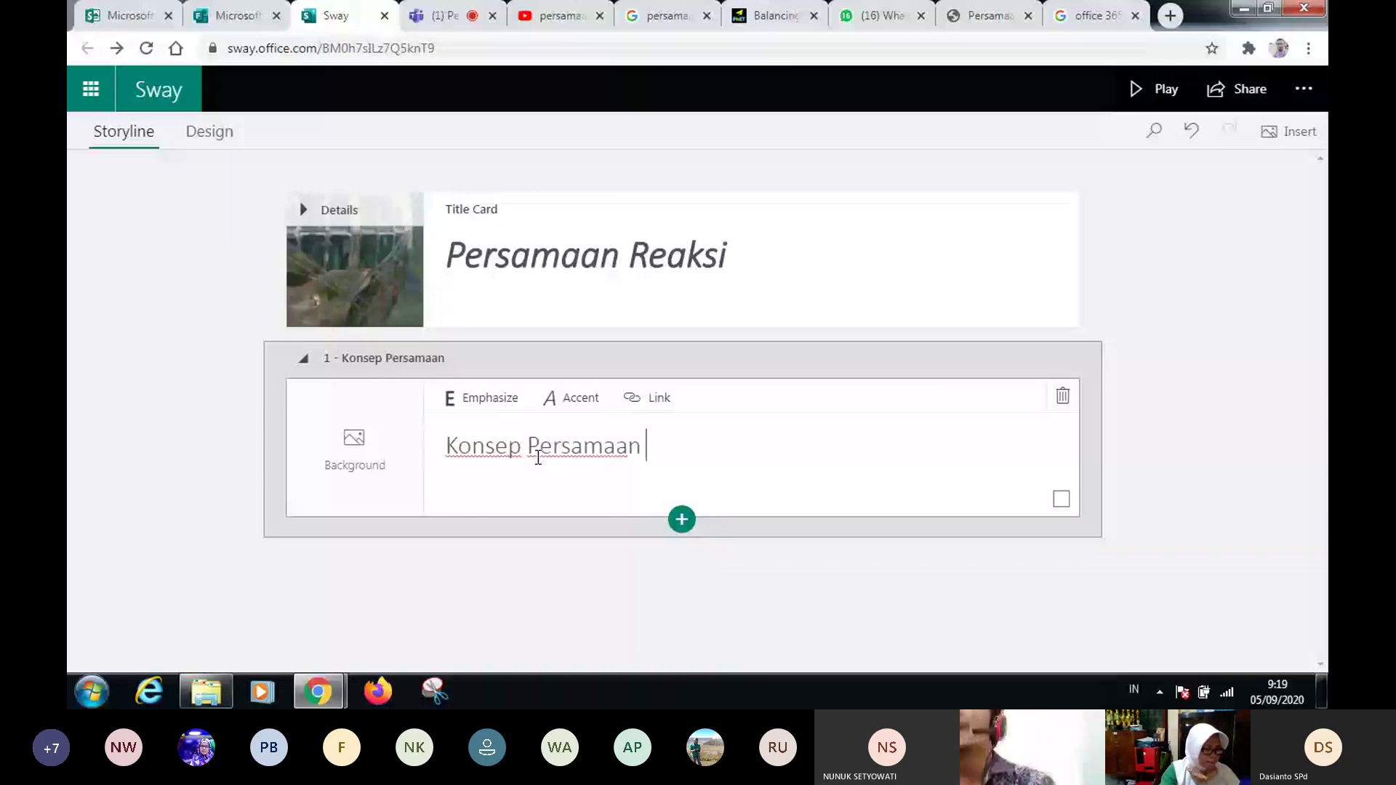
pyautogui.write('Reaksi')
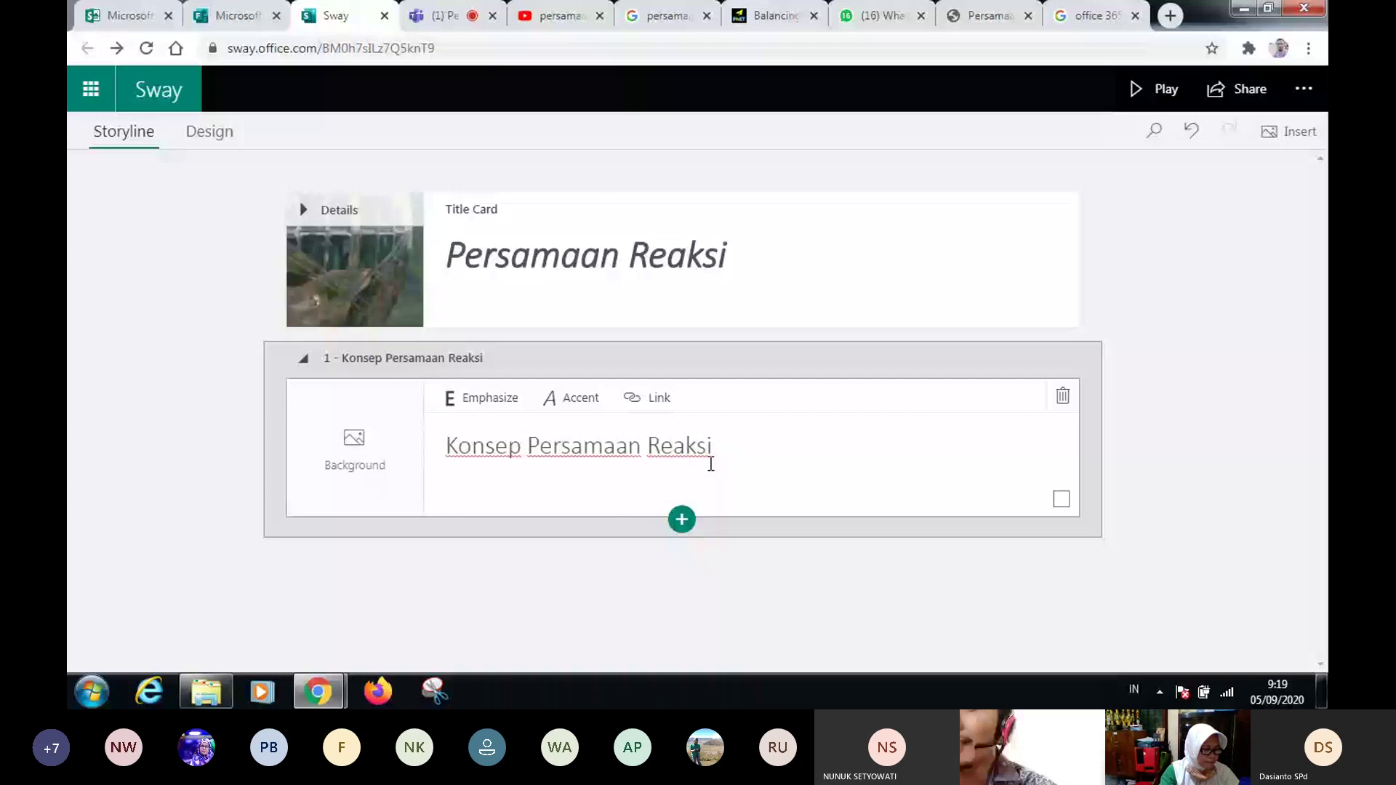
# - Look through the suggested, text, media and group card types that can be inserted below the heading card
pyautogui.click(682, 523)
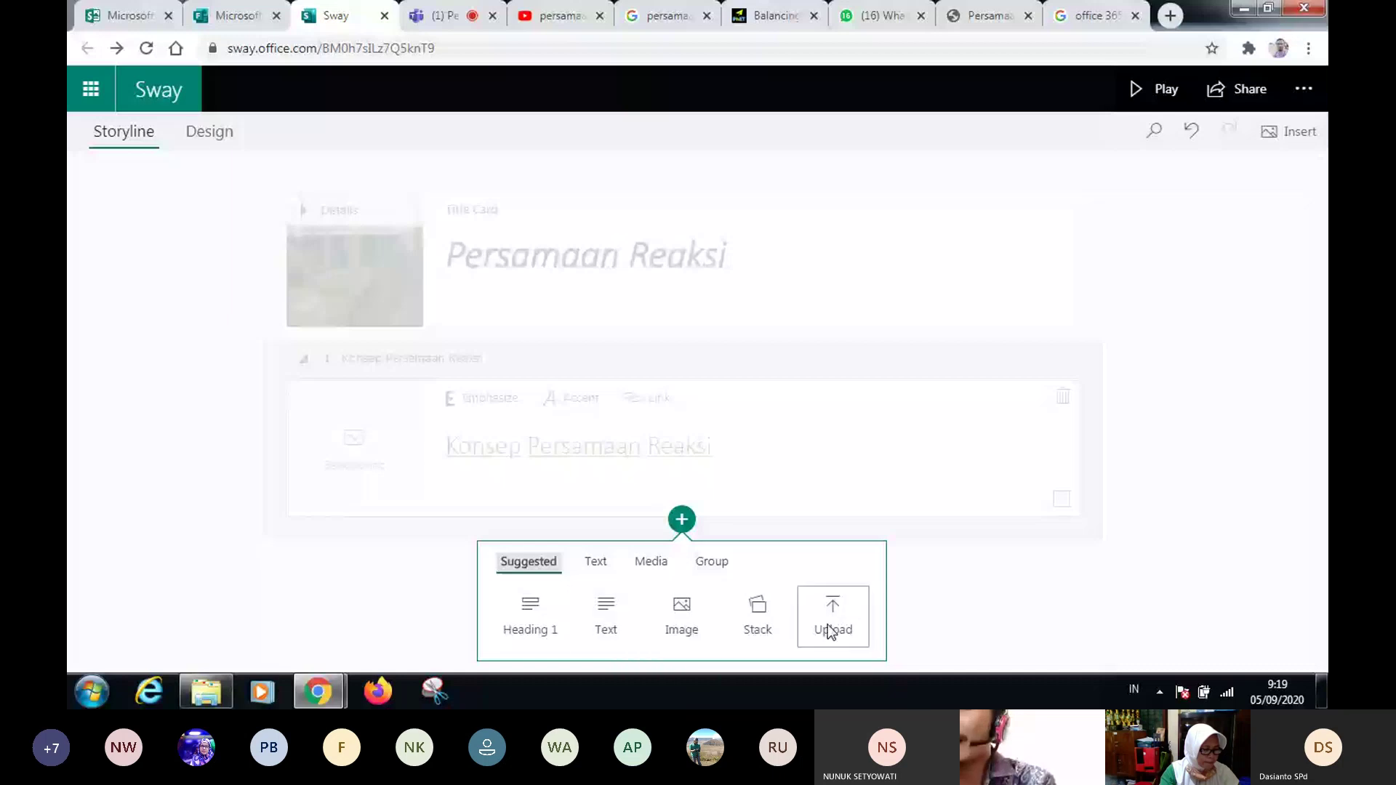
pyautogui.click(597, 564)
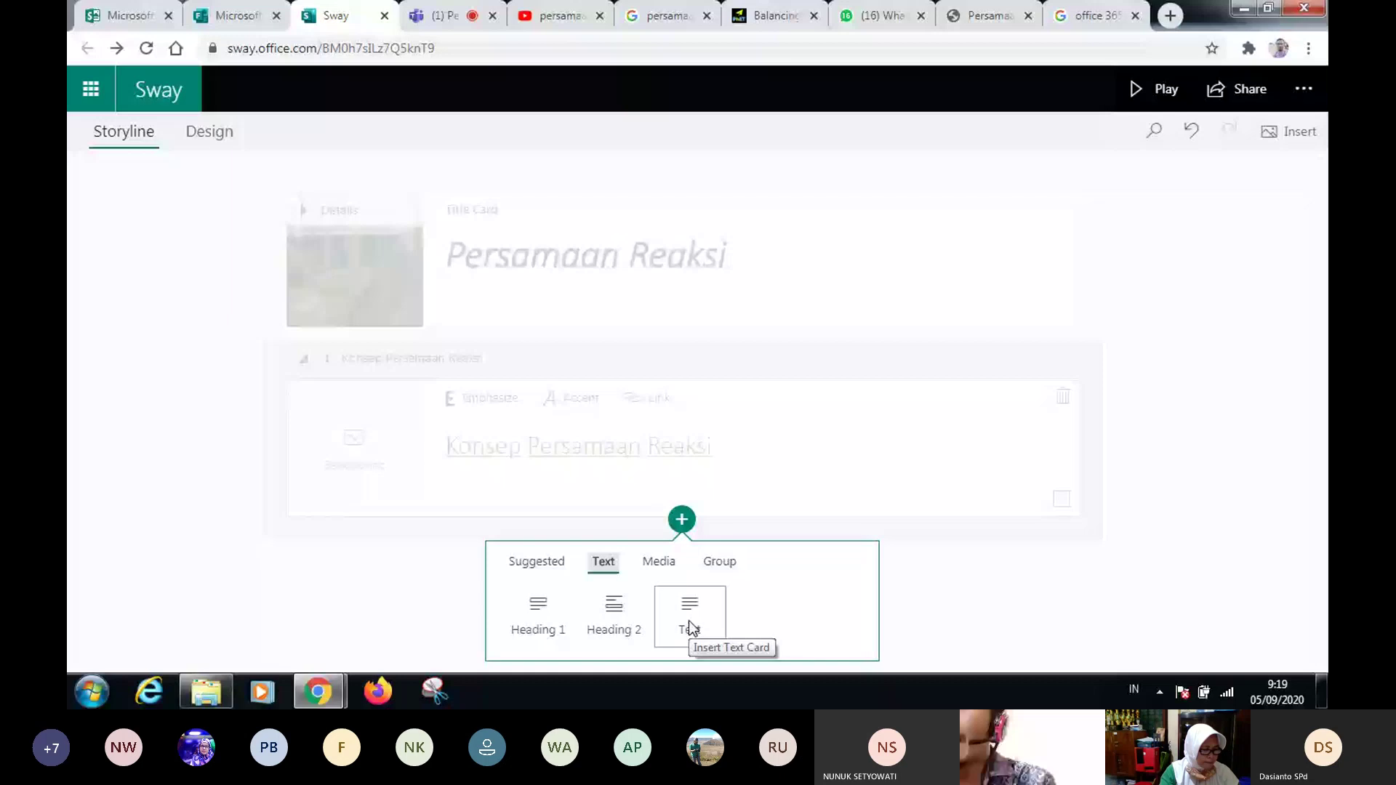
pyautogui.click(662, 569)
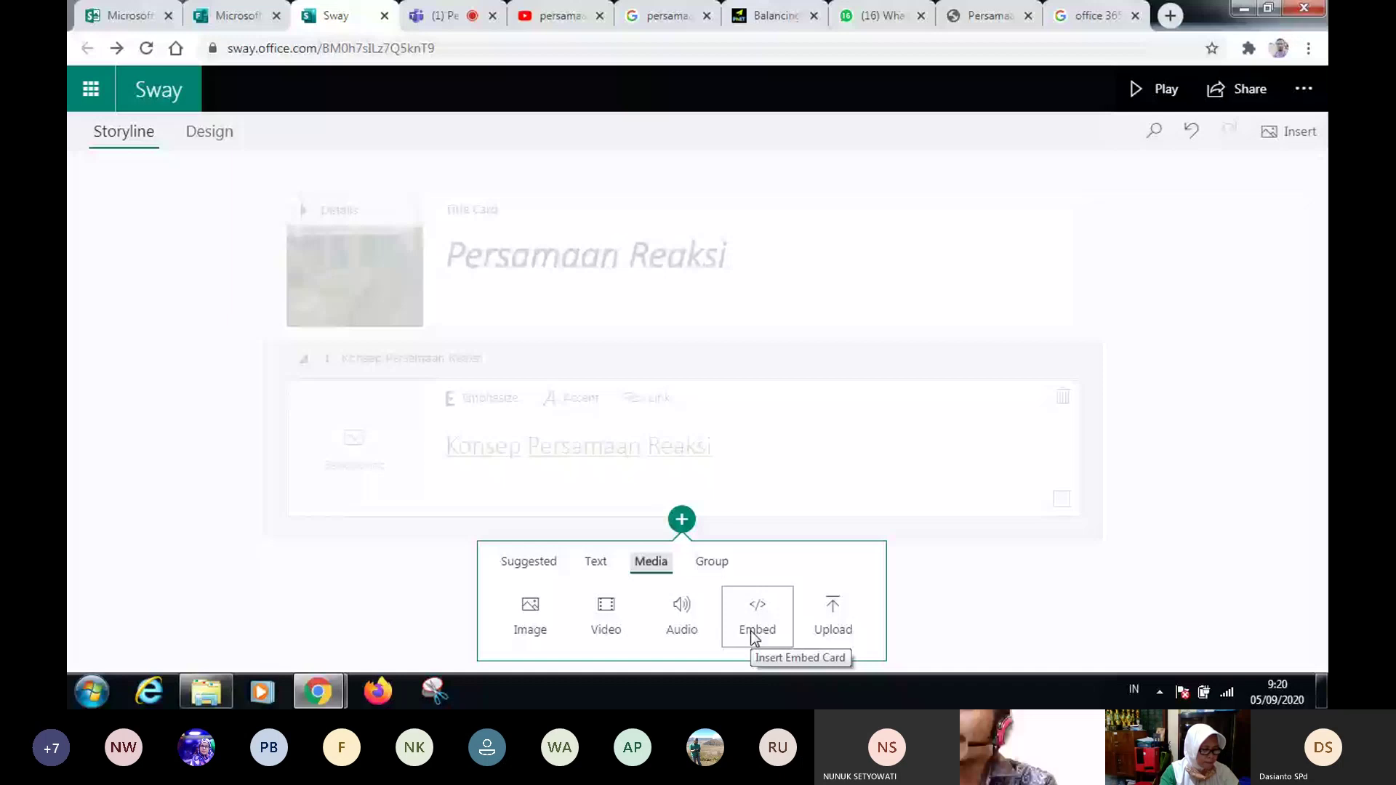
pyautogui.click(712, 563)
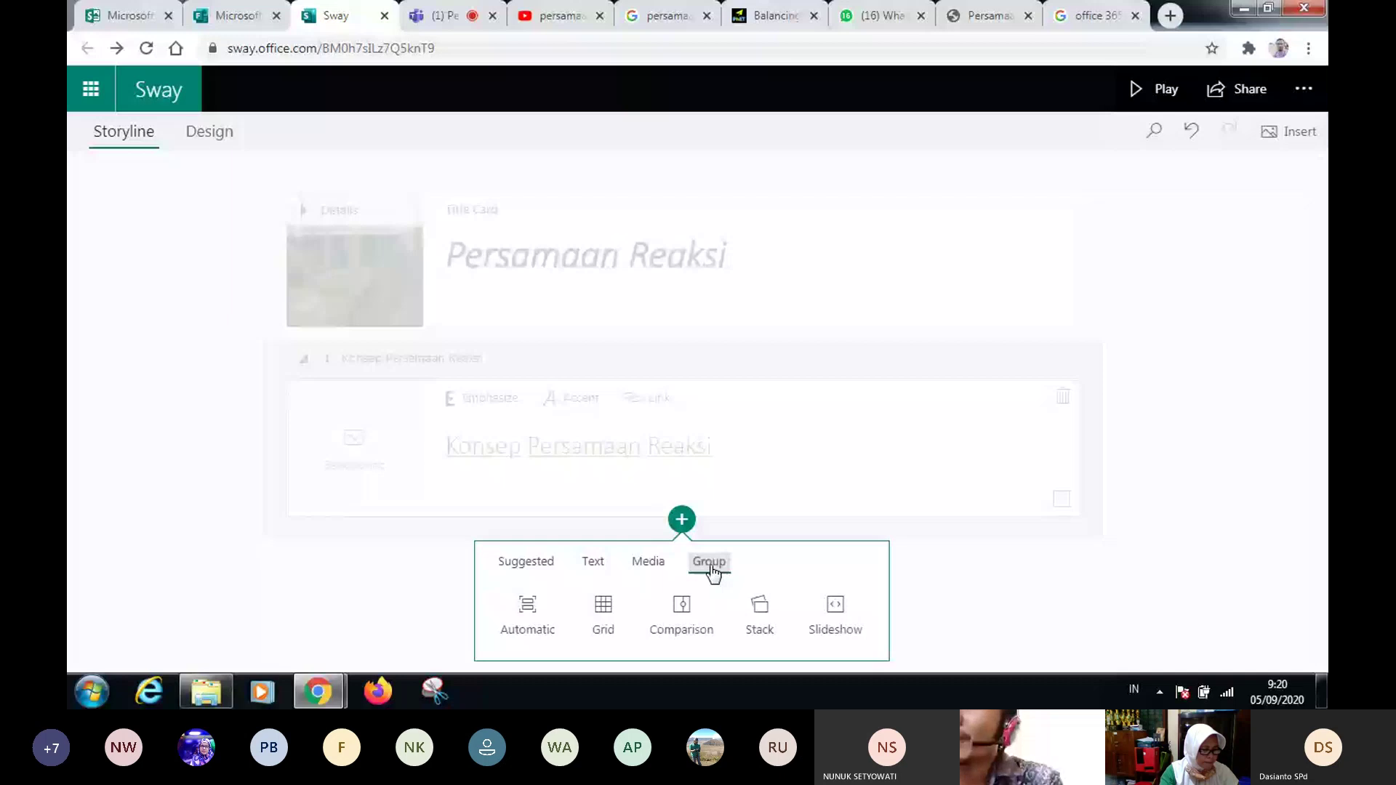
pyautogui.click(738, 456)
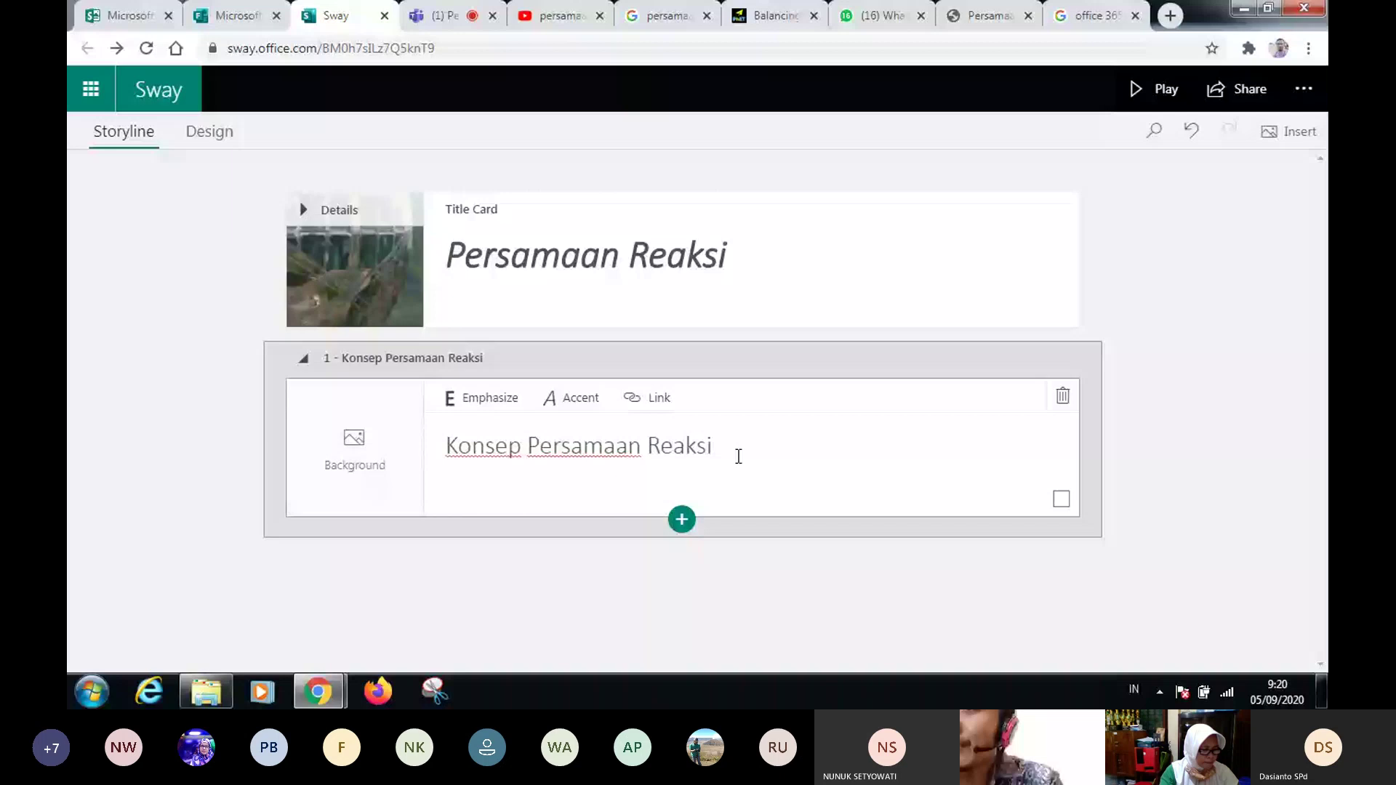
pyautogui.click(682, 519)
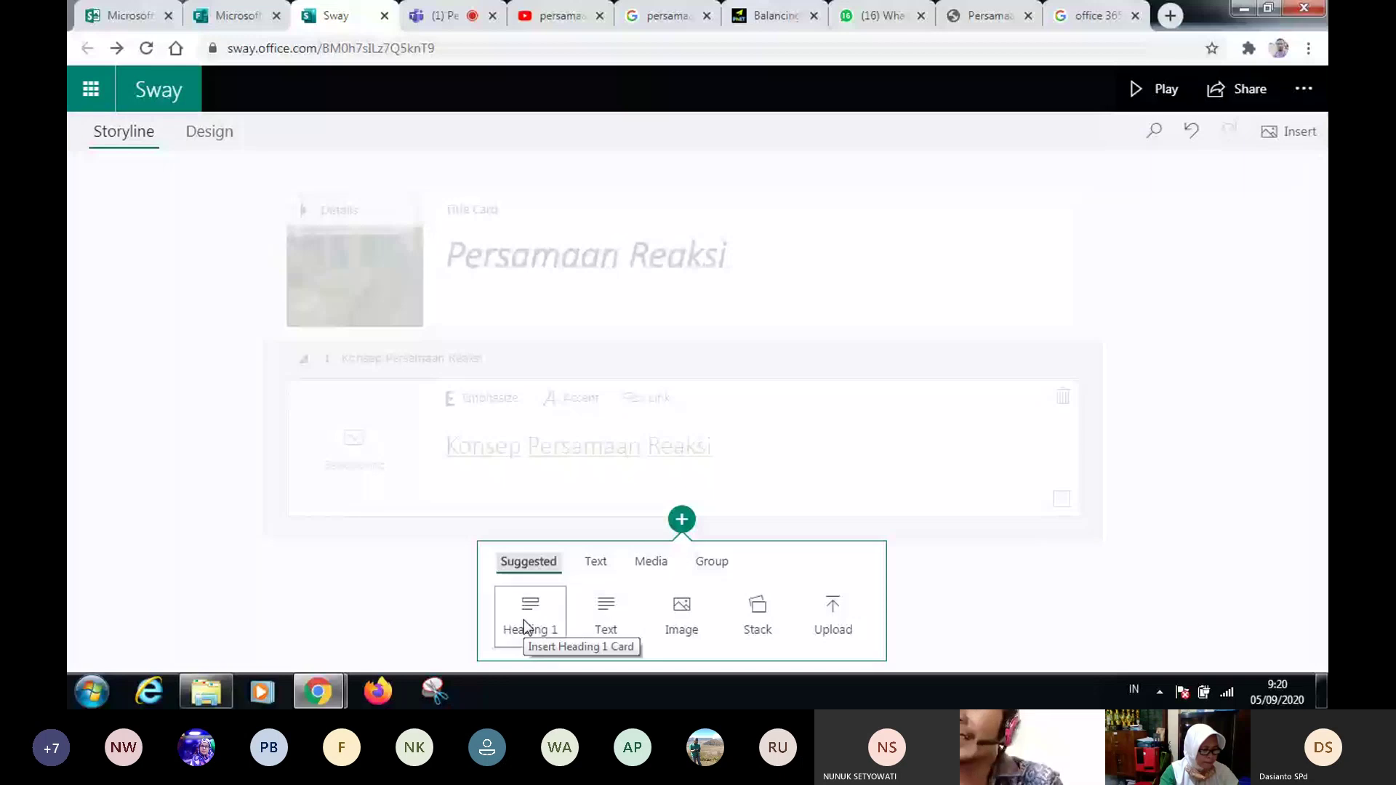
pyautogui.click(664, 480)
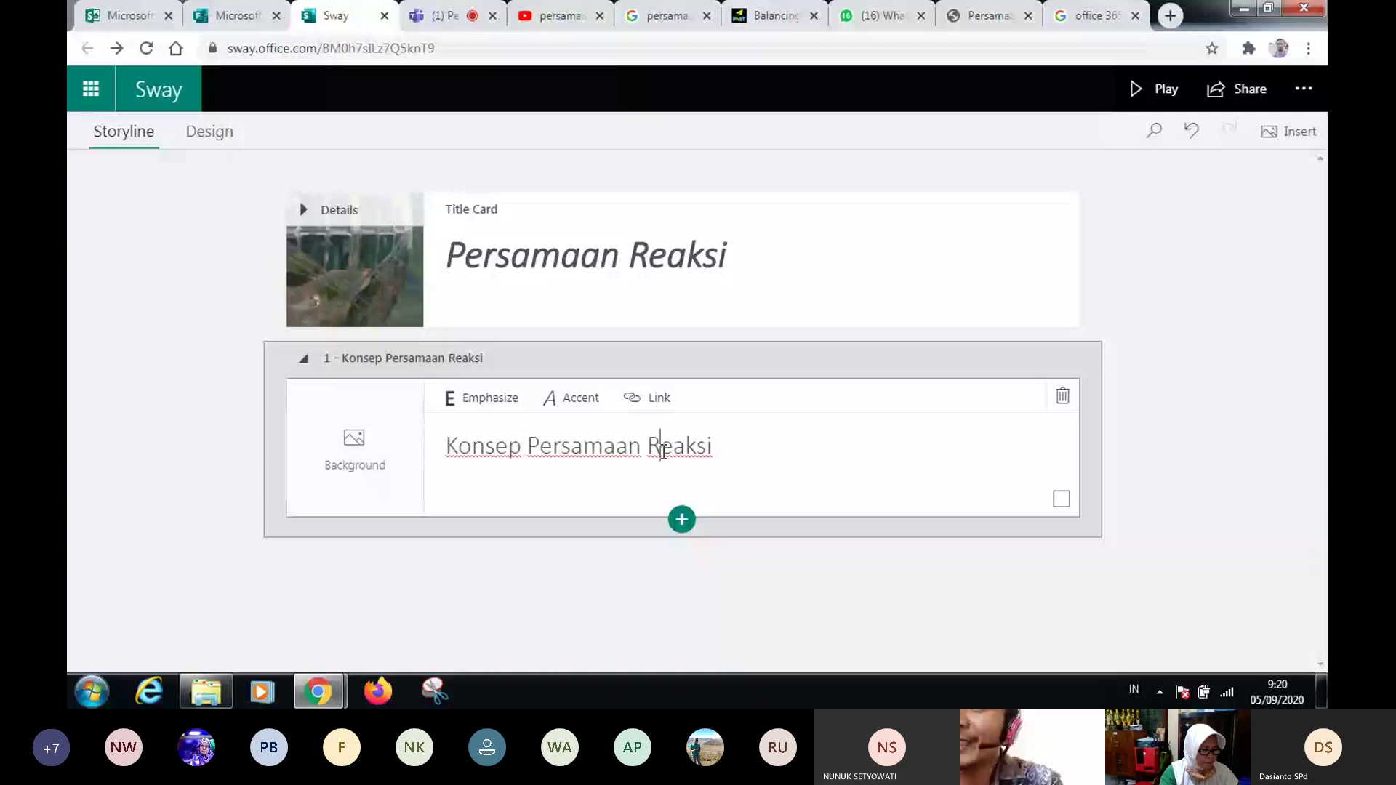
# - Insert a text card below the "Konsep Persamaan Reaksi" heading and place the cursor in its text area
pyautogui.click(682, 519)
pyautogui.click(600, 566)
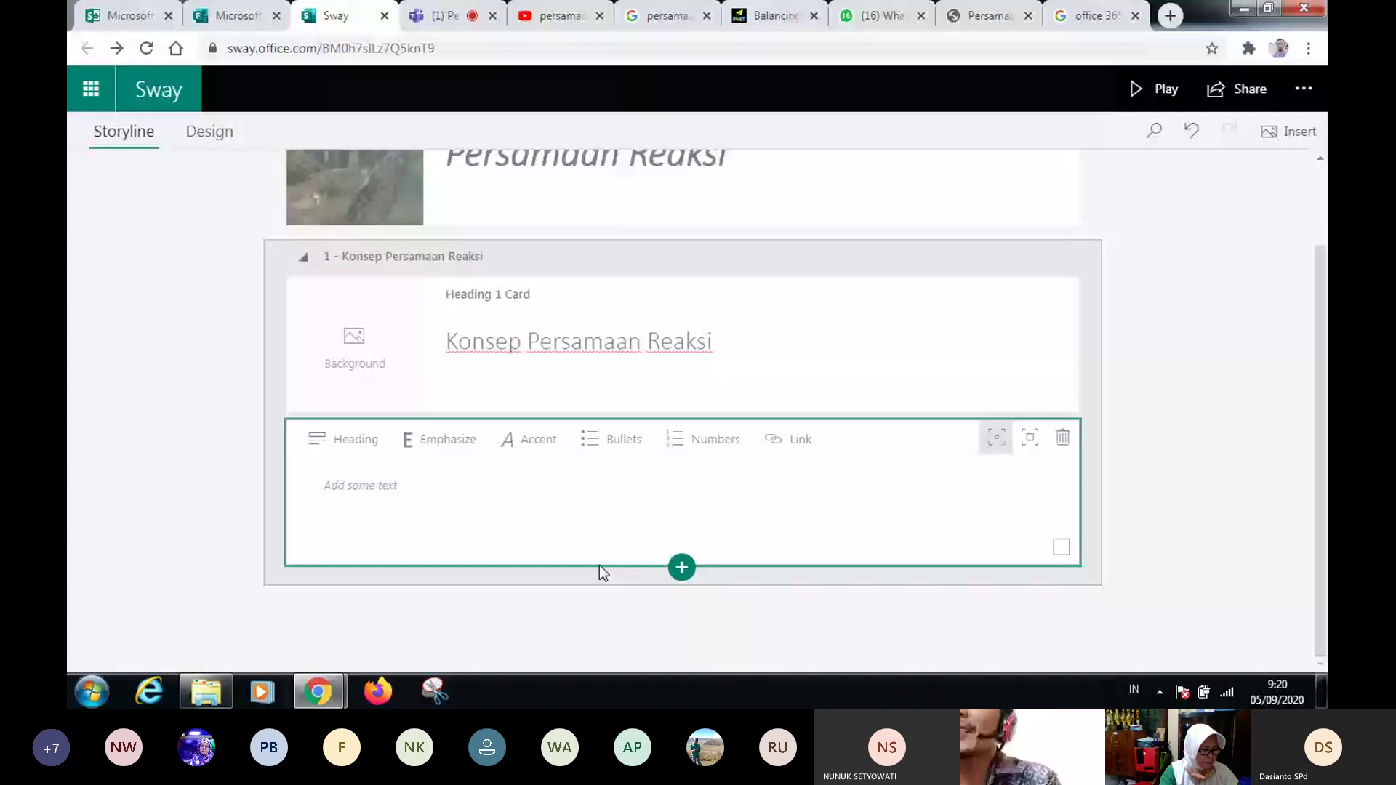
pyautogui.click(484, 483)
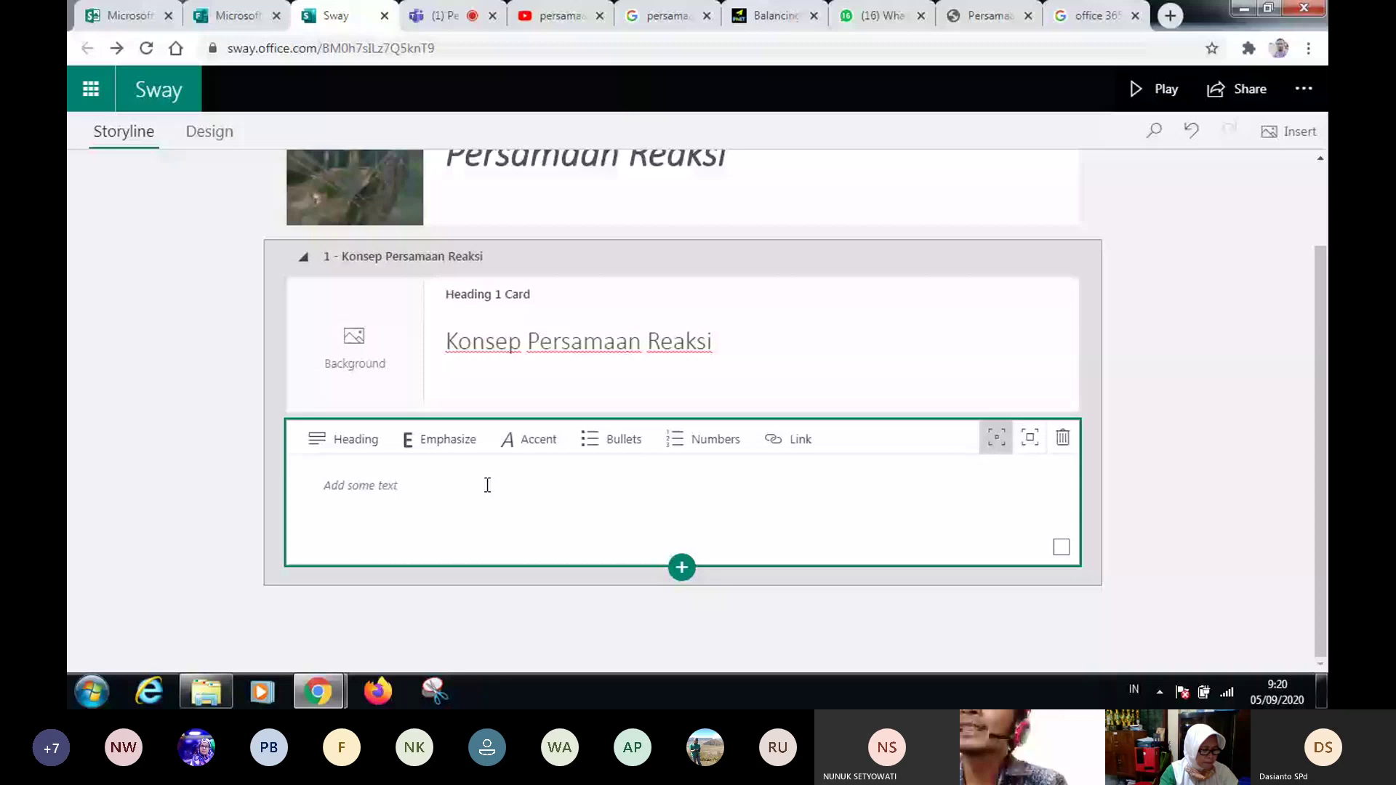
pyautogui.click(351, 483)
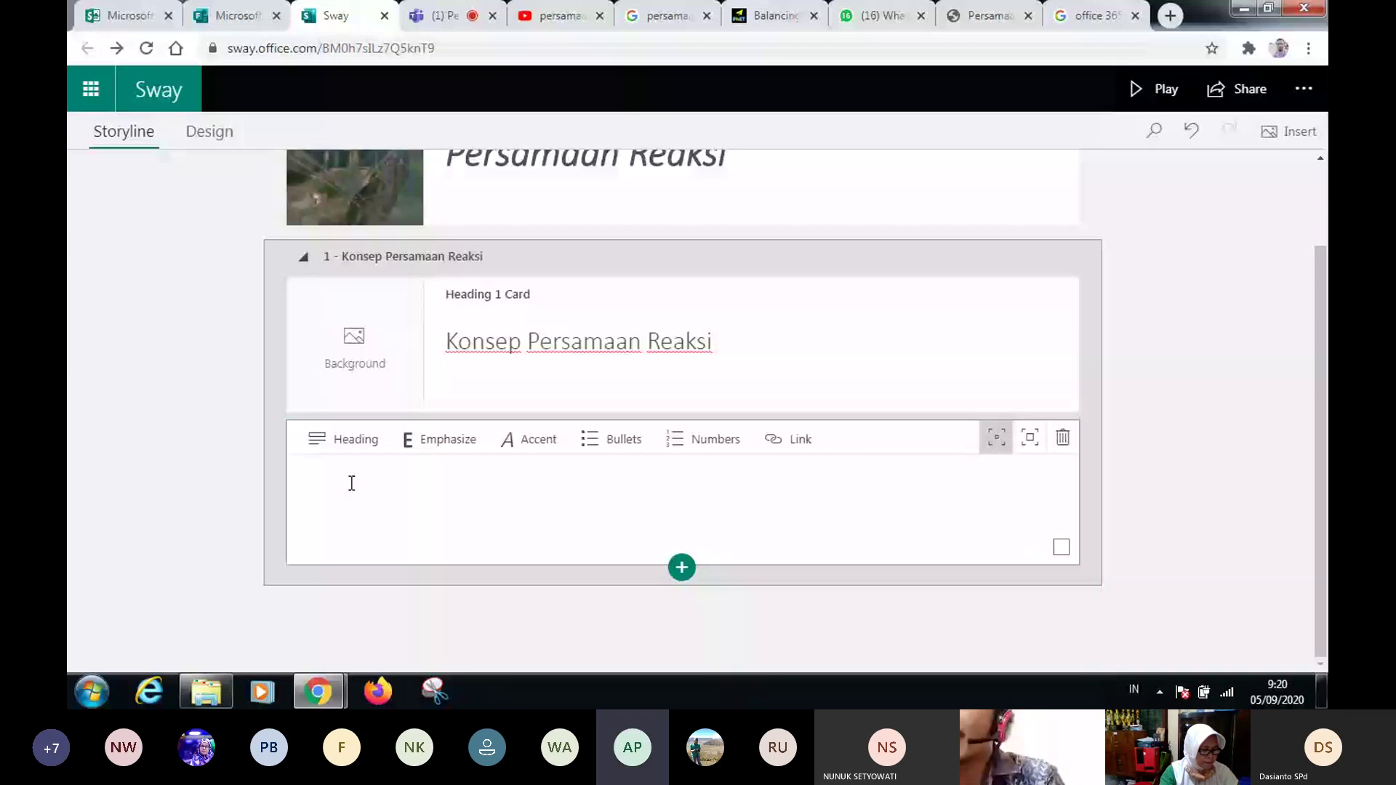
# - Copy the opening paragraph of the studiobelajar.com "Persamaan Reaksi" article into the new text card
pyautogui.click(984, 18)
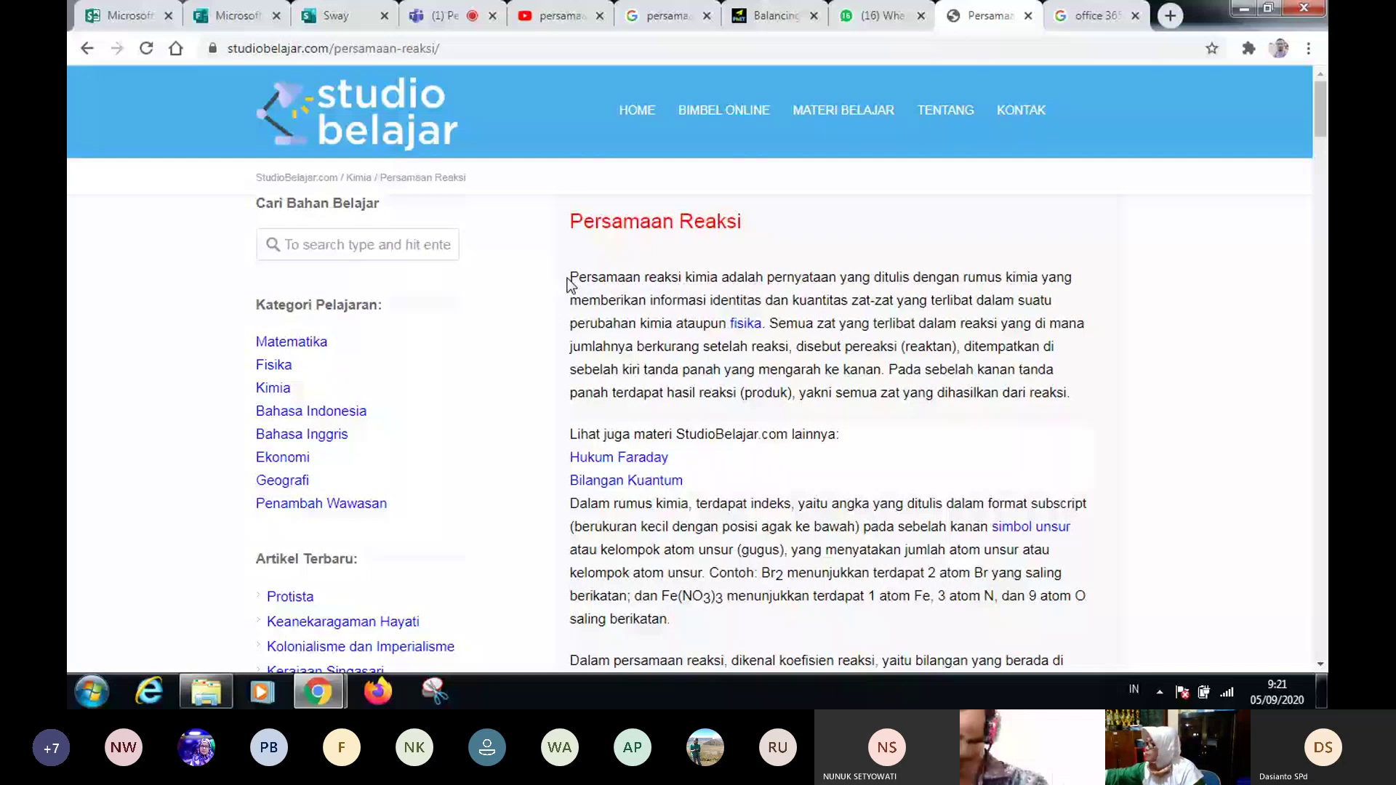
pyautogui.moveTo(569, 281); pyautogui.dragTo(1082, 409)
pyautogui.hotkey('ctrl', 'c')
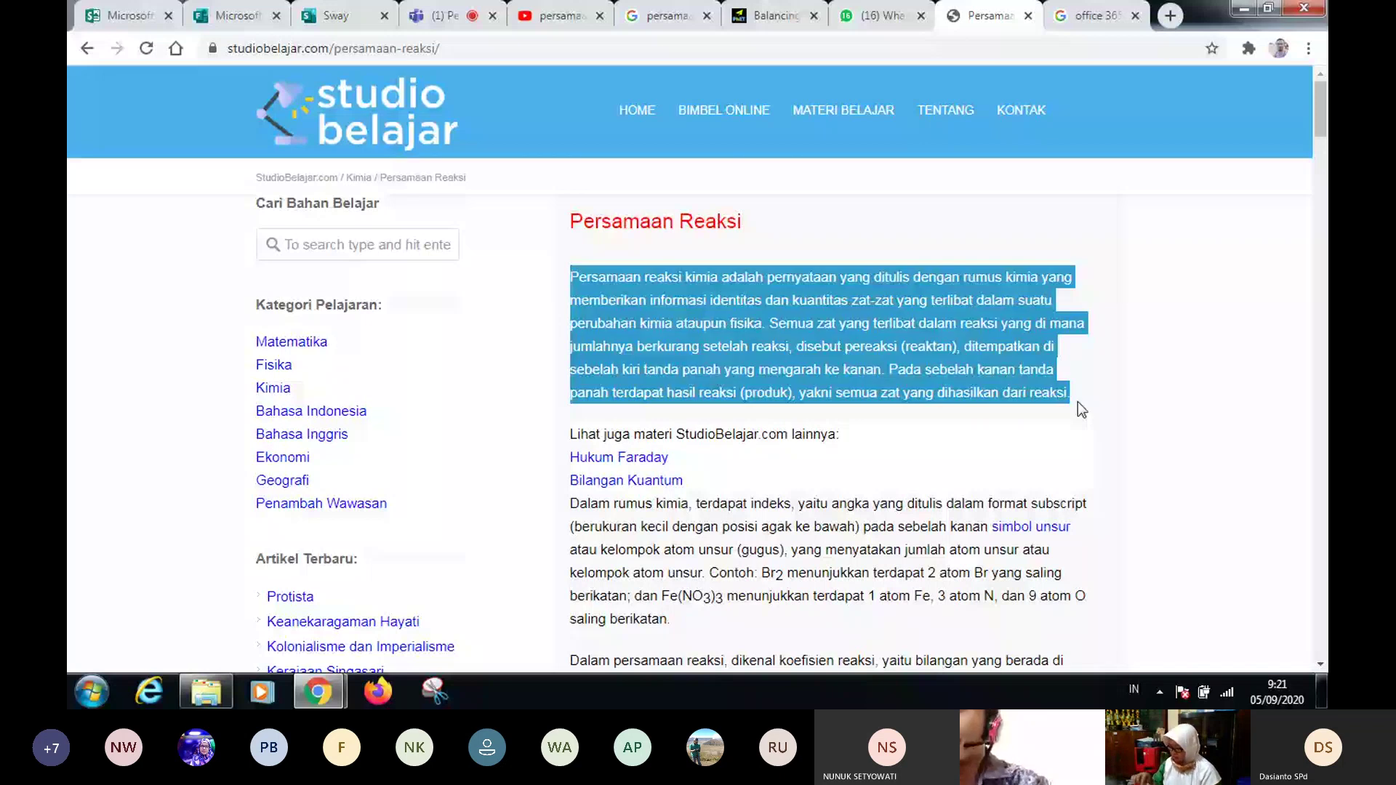
pyautogui.click(327, 16)
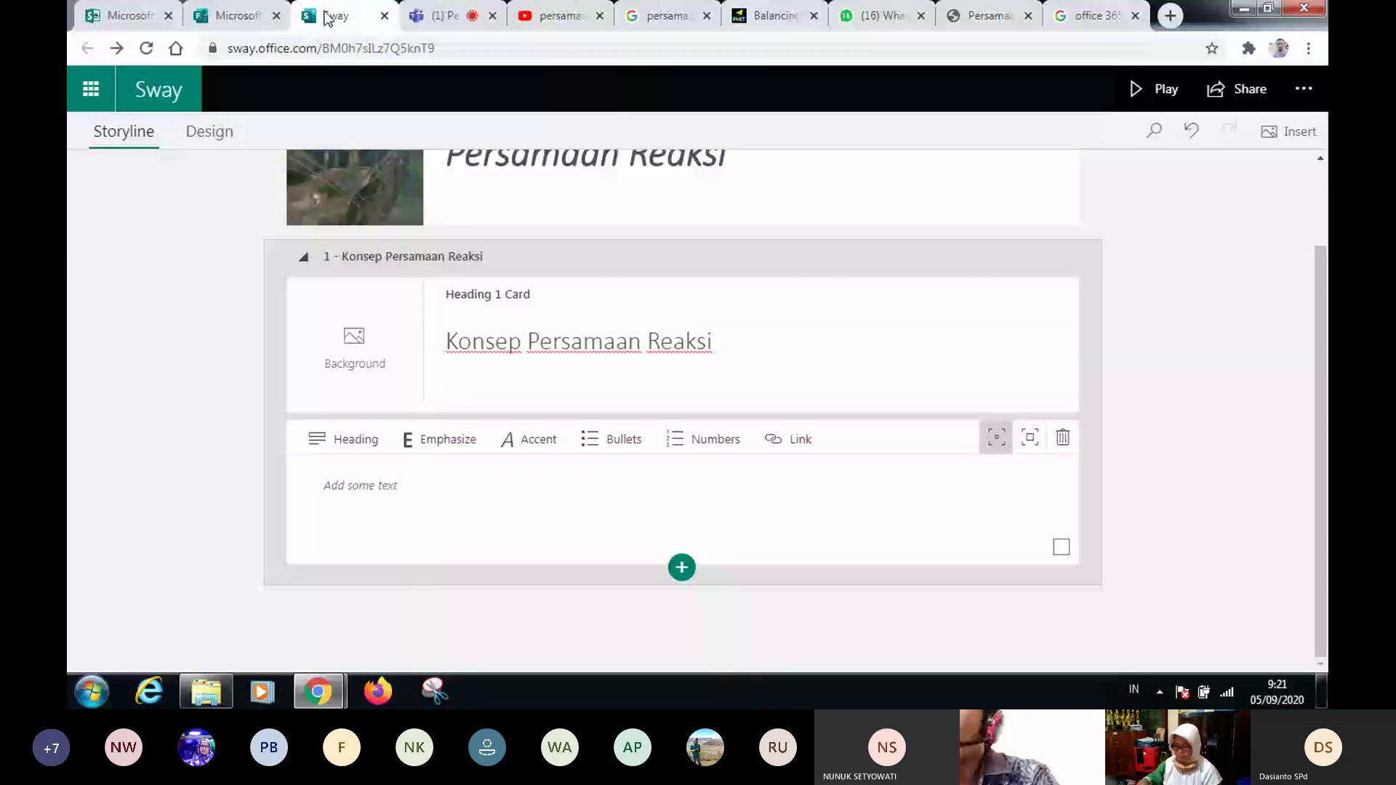
pyautogui.click(441, 501)
pyautogui.hotkey('ctrl', 'v')
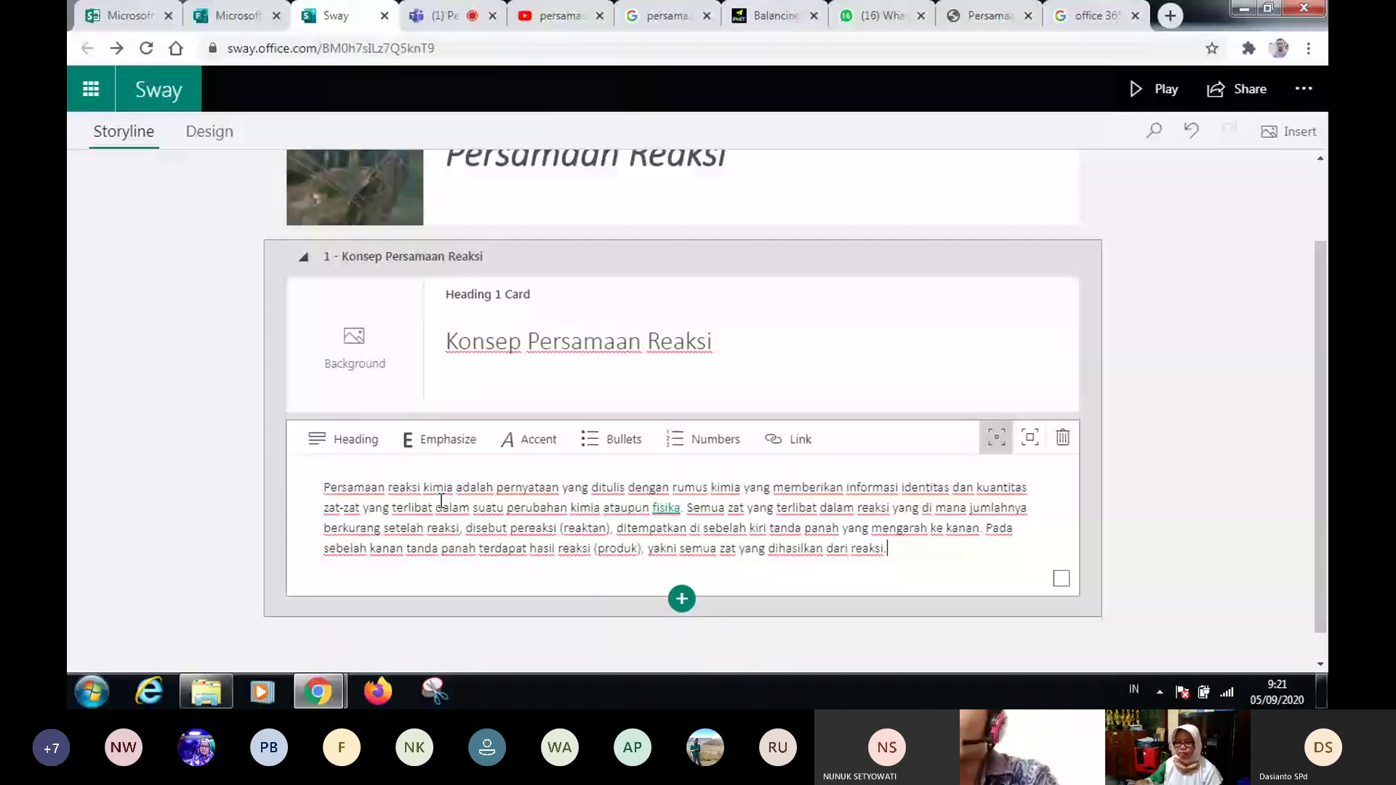
pyautogui.scroll(-1, 728, 564)
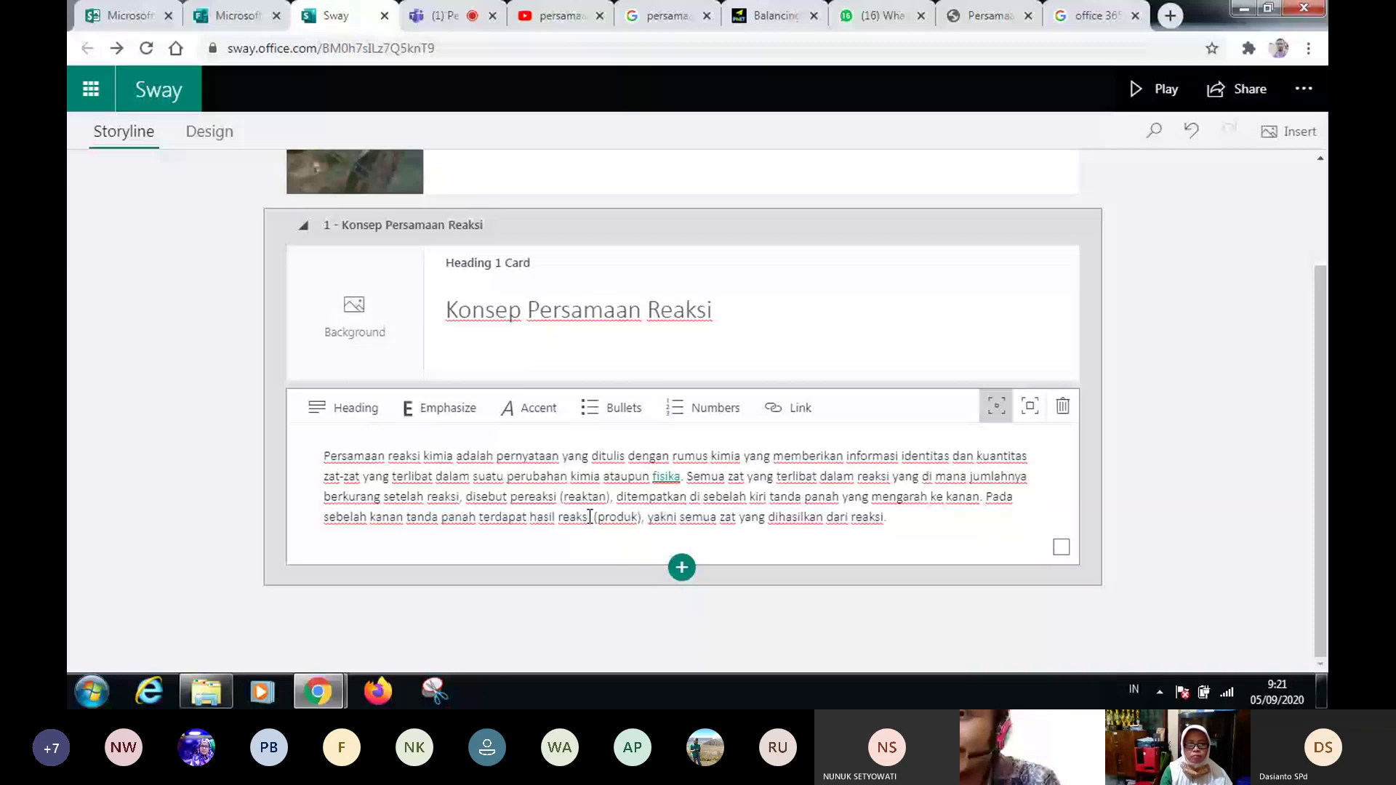
# - Insert image cards below the text card and upload all eight pictures from the device's E: 10. TOT MGMP Kimia\sway folder
pyautogui.click(682, 568)
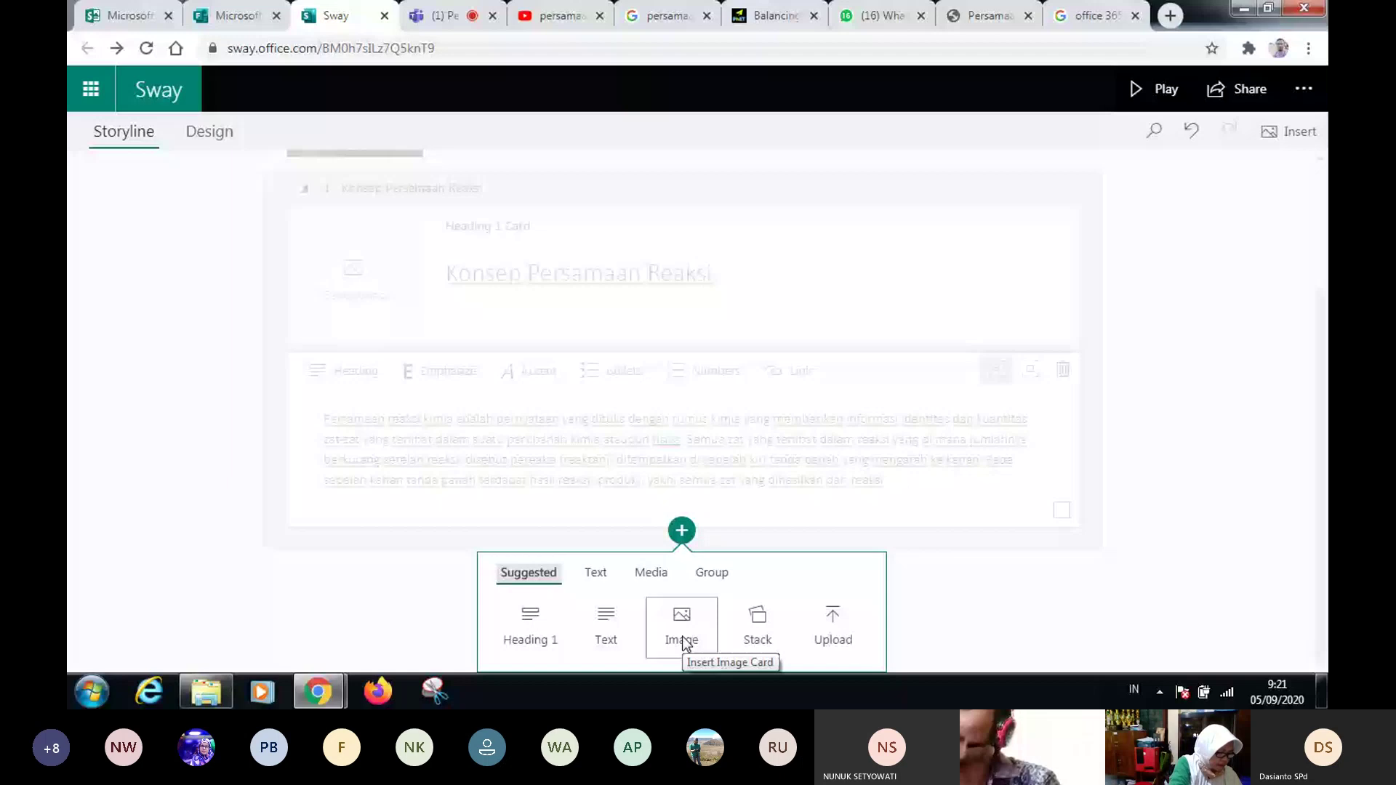
pyautogui.click(683, 643)
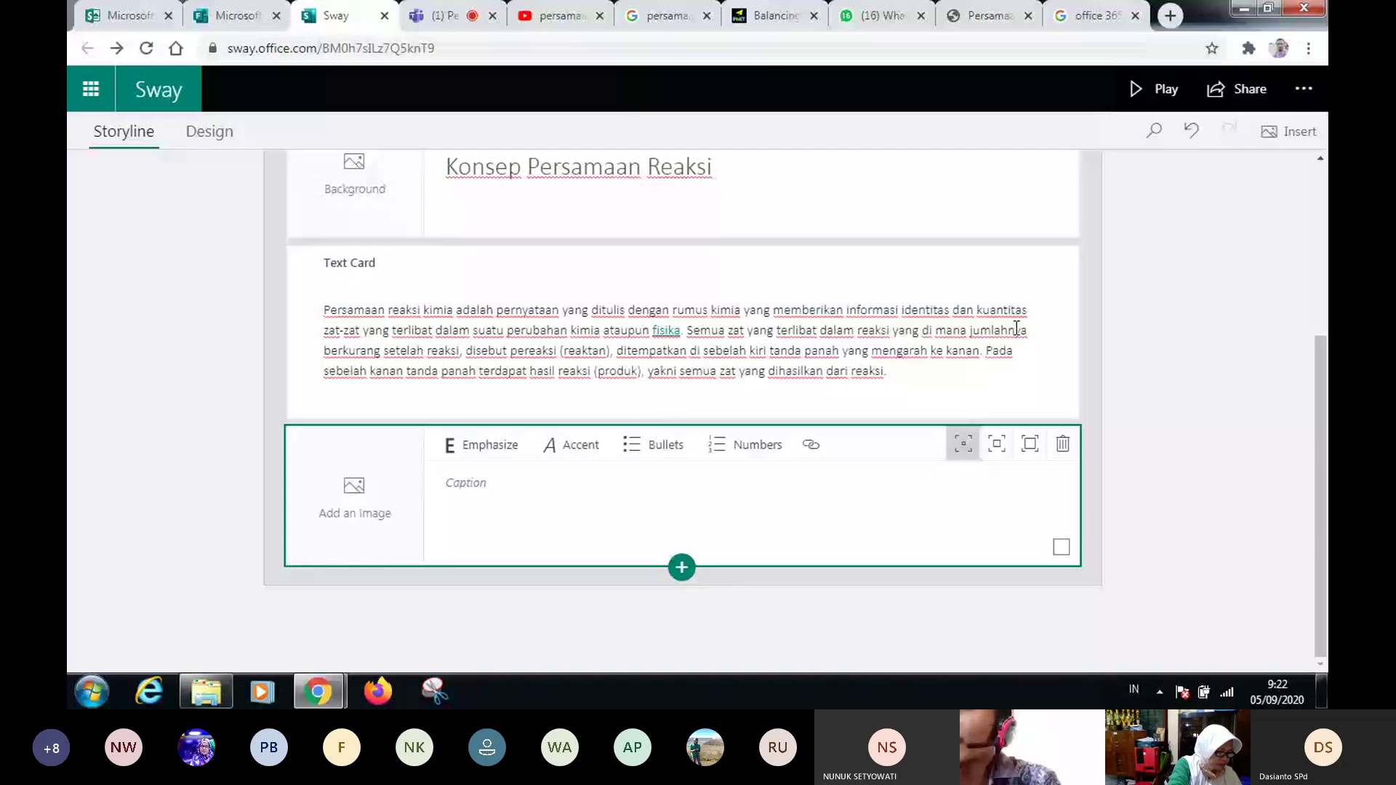
pyautogui.click(1001, 170)
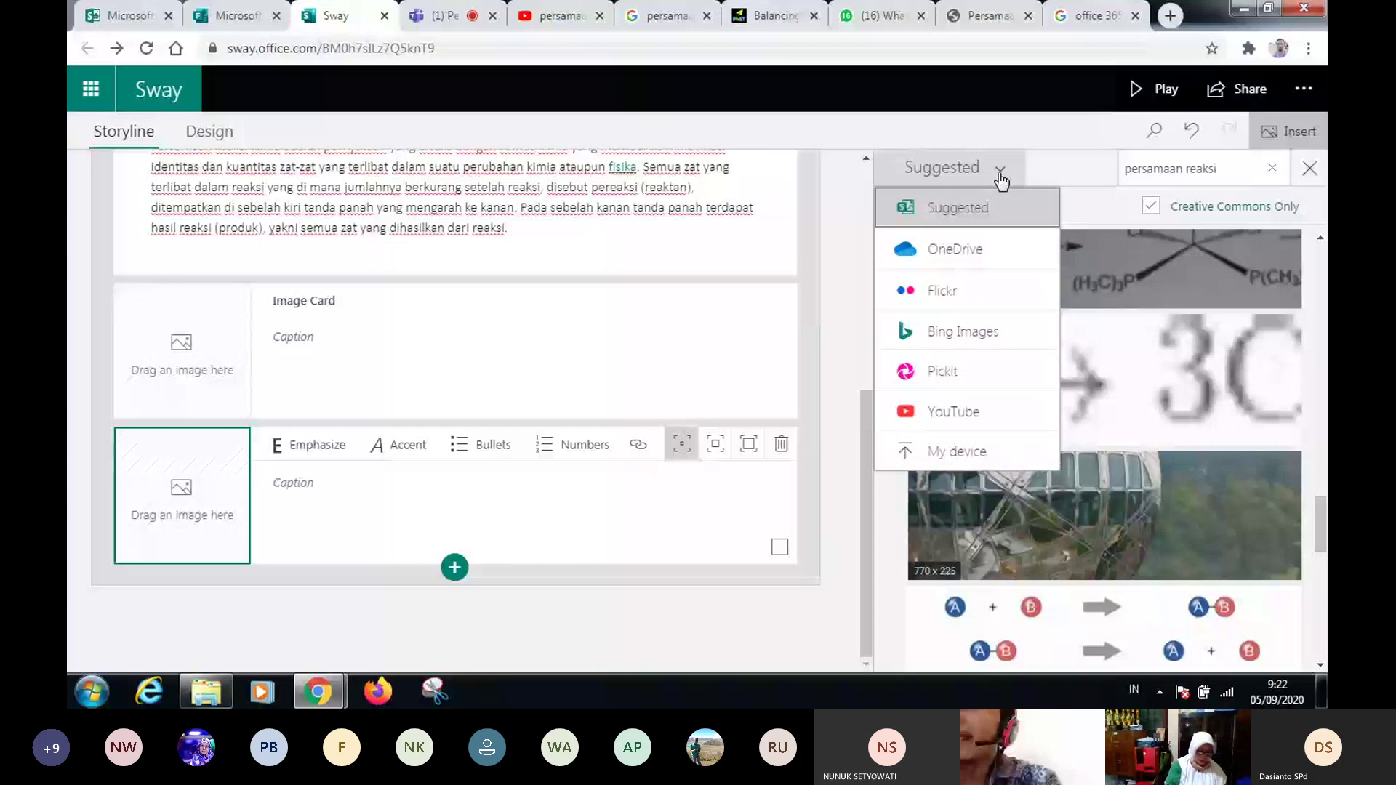
pyautogui.click(958, 208)
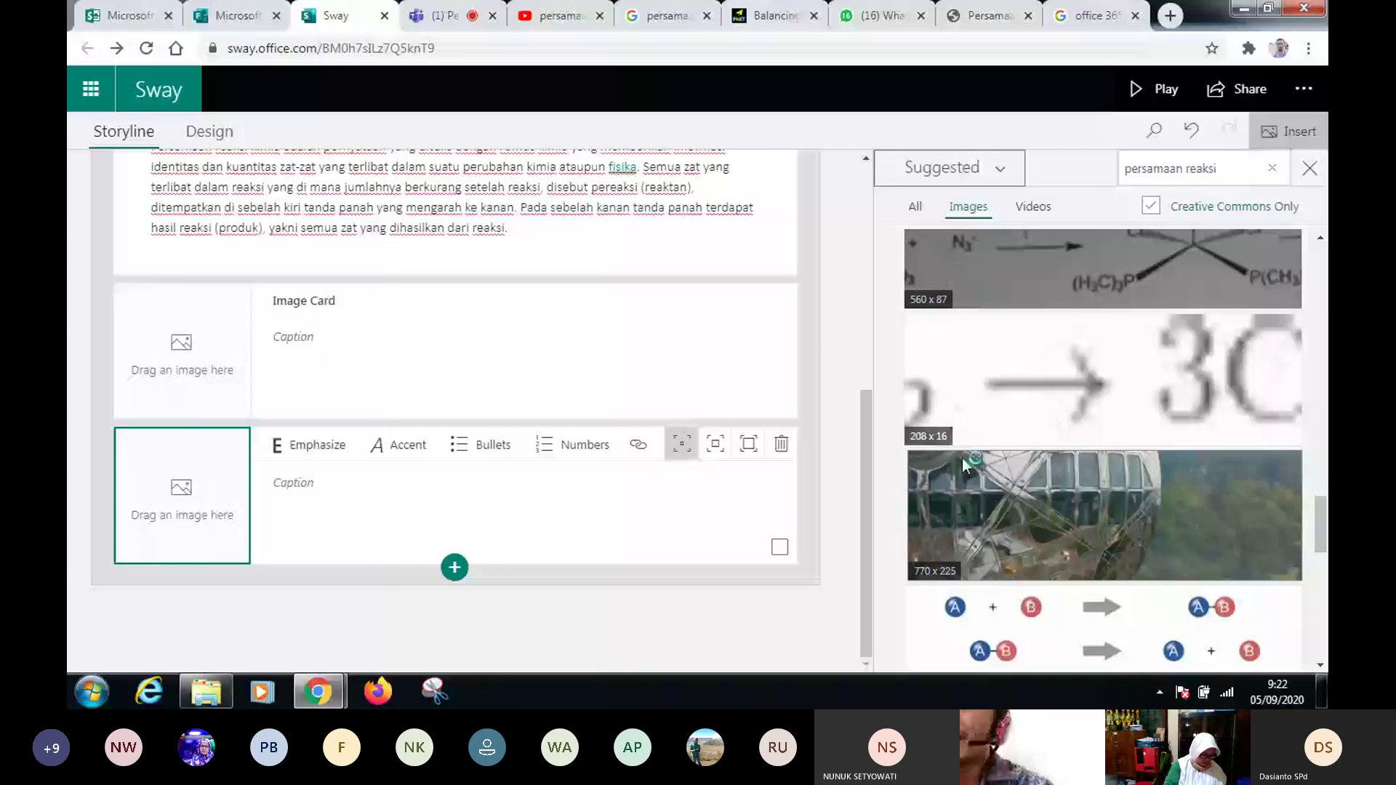
pyautogui.click(306, 168)
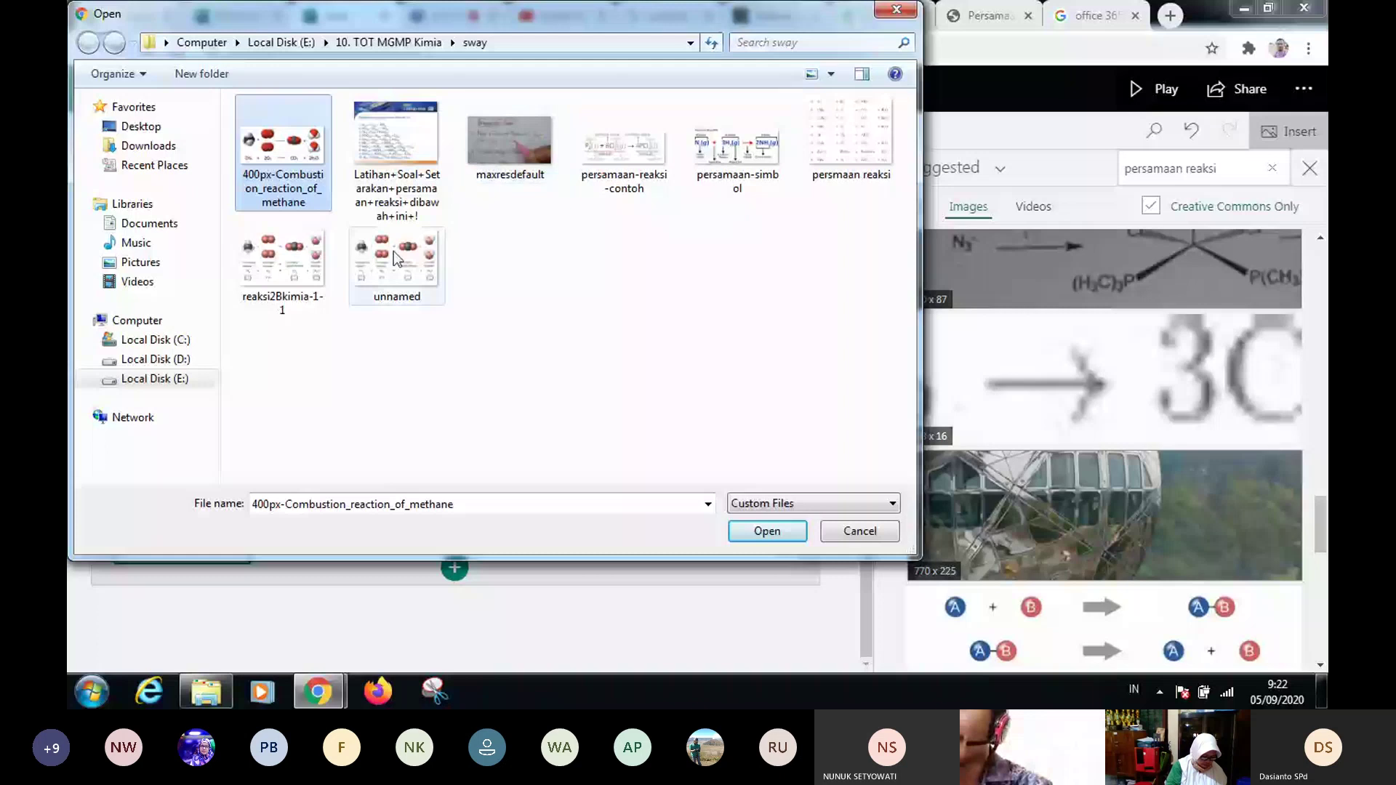
pyautogui.hotkey('ctrl', 'a')
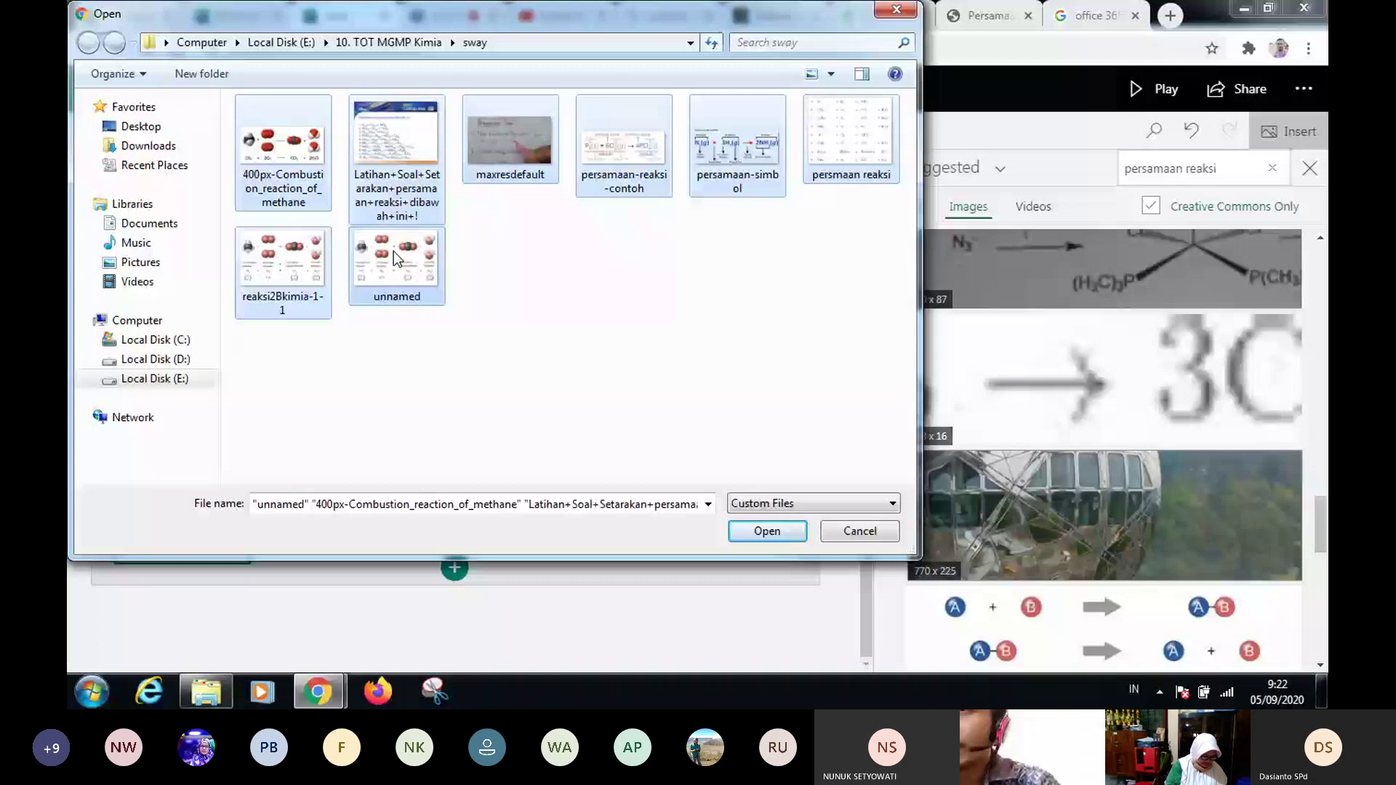
pyautogui.press('Return')
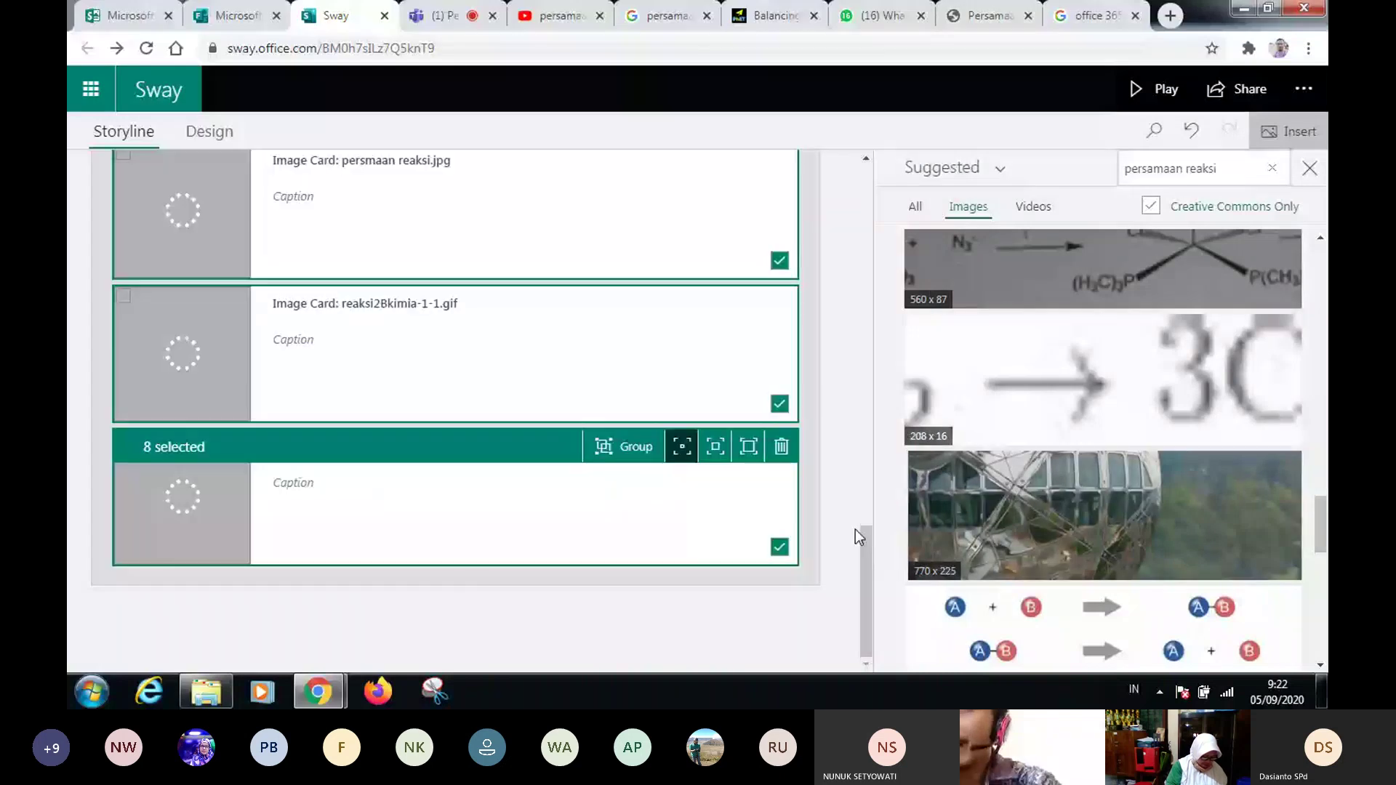
# - Delete all the uploaded image cards together with the empty image card above them
pyautogui.moveTo(866, 529); pyautogui.dragTo(868, 328)
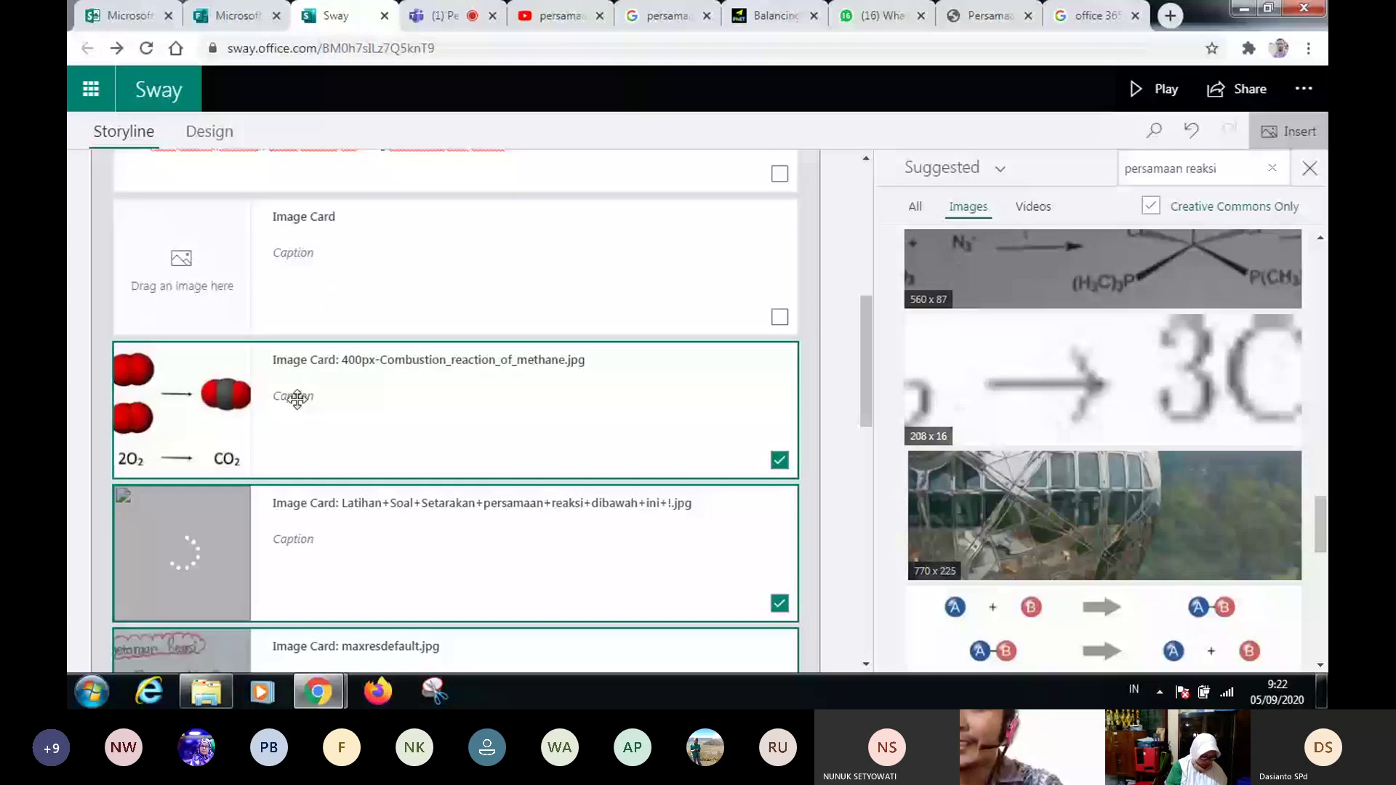
pyautogui.keyDown('ctrl'); pyautogui.click(234, 279); pyautogui.keyUp('ctrl')
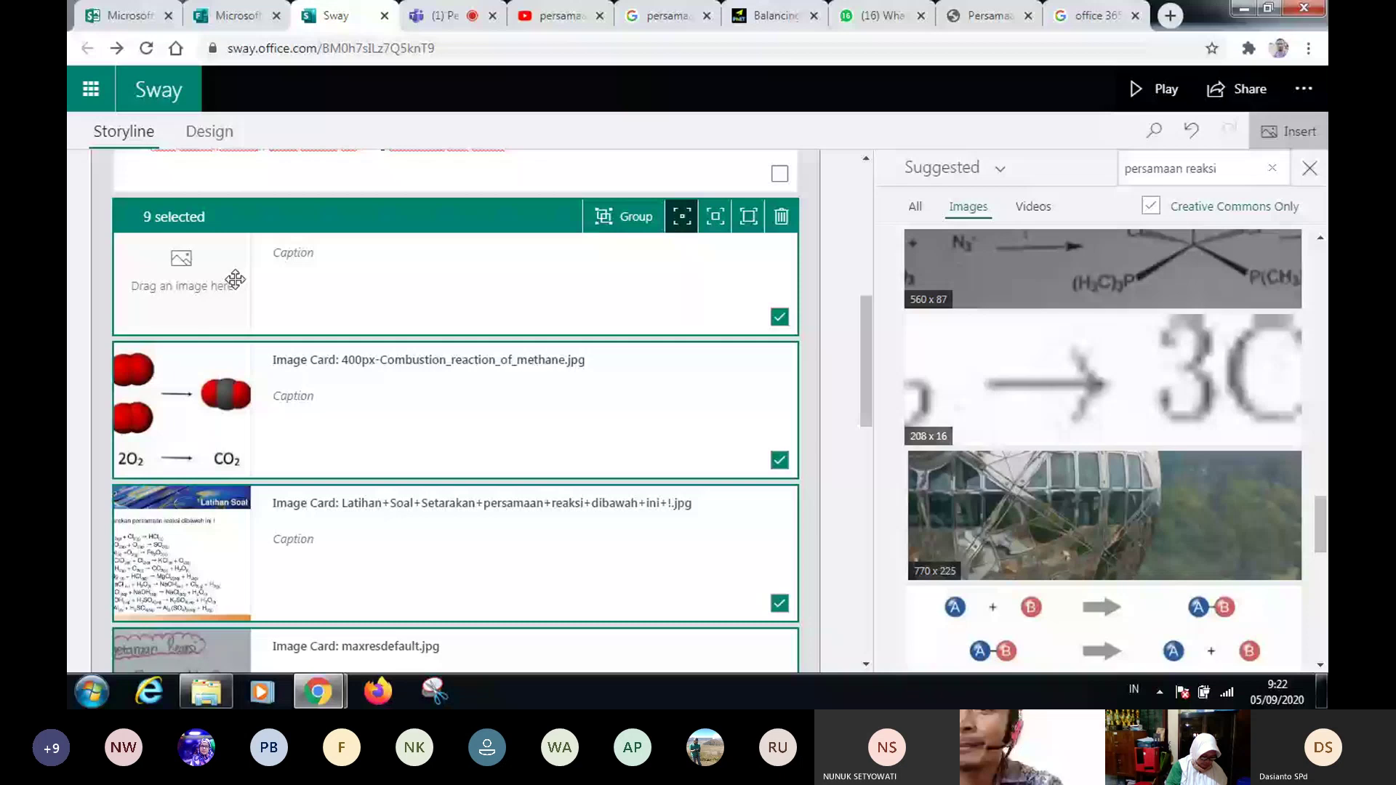
pyautogui.press('Delete')
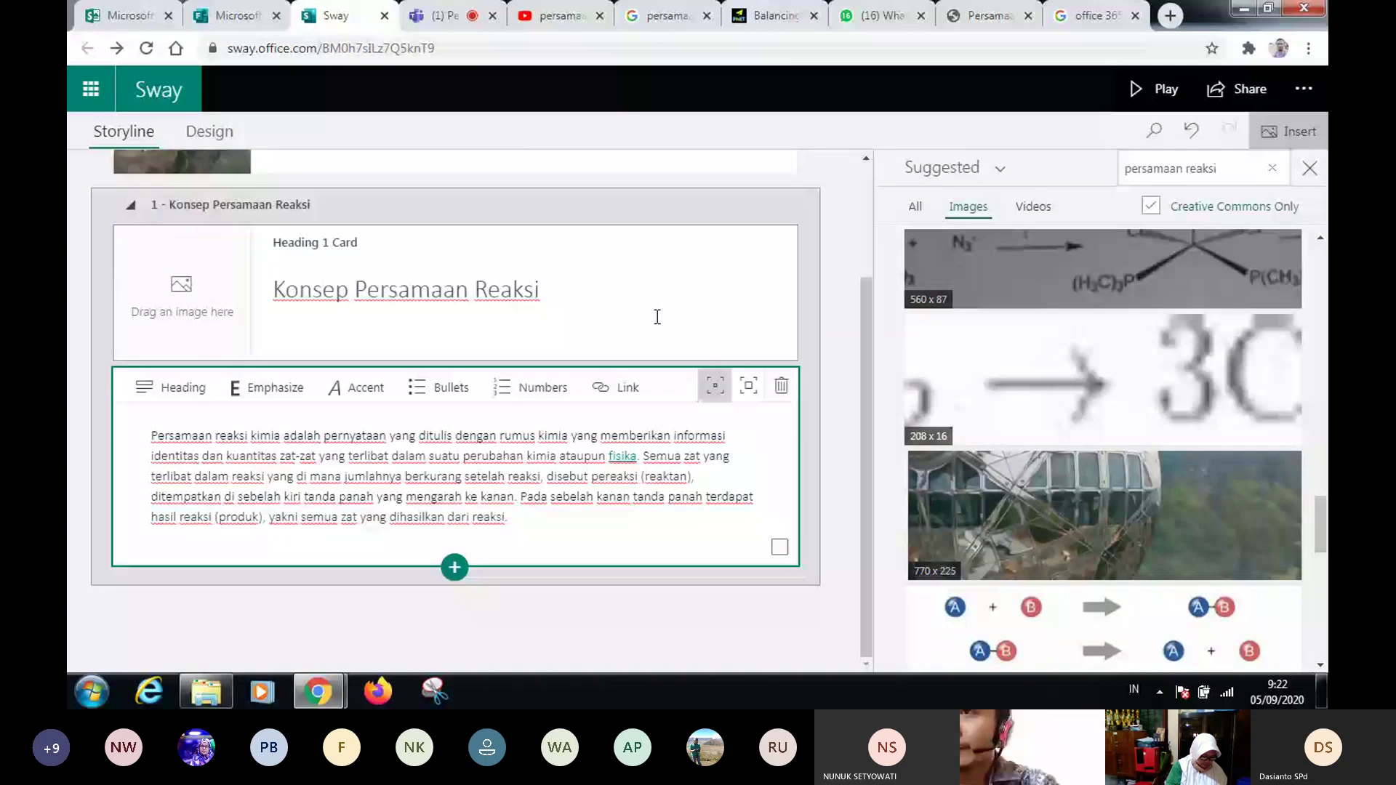
# - Add image cards below the "Konsep Persamaan Reaksi" text card by uploading all eight pictures from the device's E: 10. TOT MGMP Kimia\sway folder
pyautogui.click(455, 567)
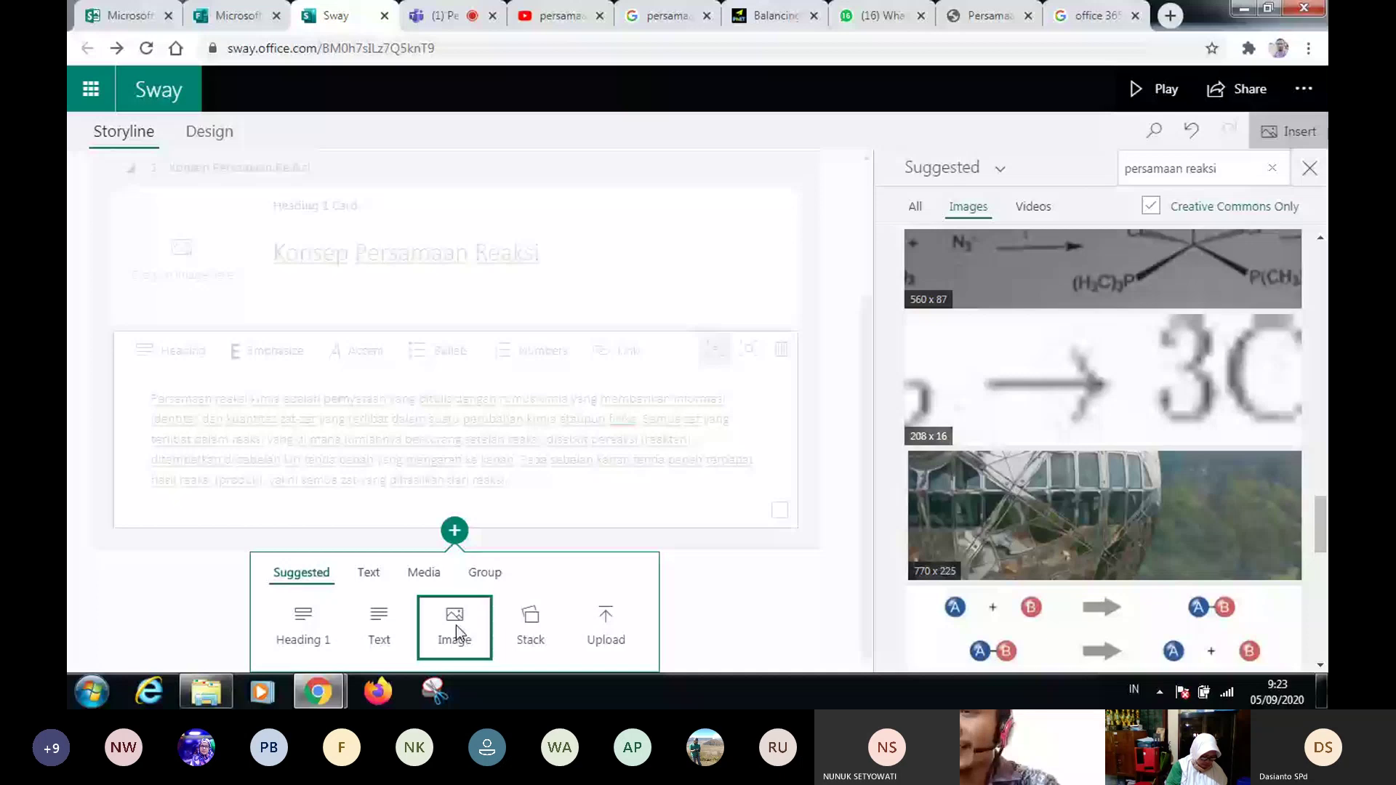
pyautogui.click(456, 625)
pyautogui.click(938, 446)
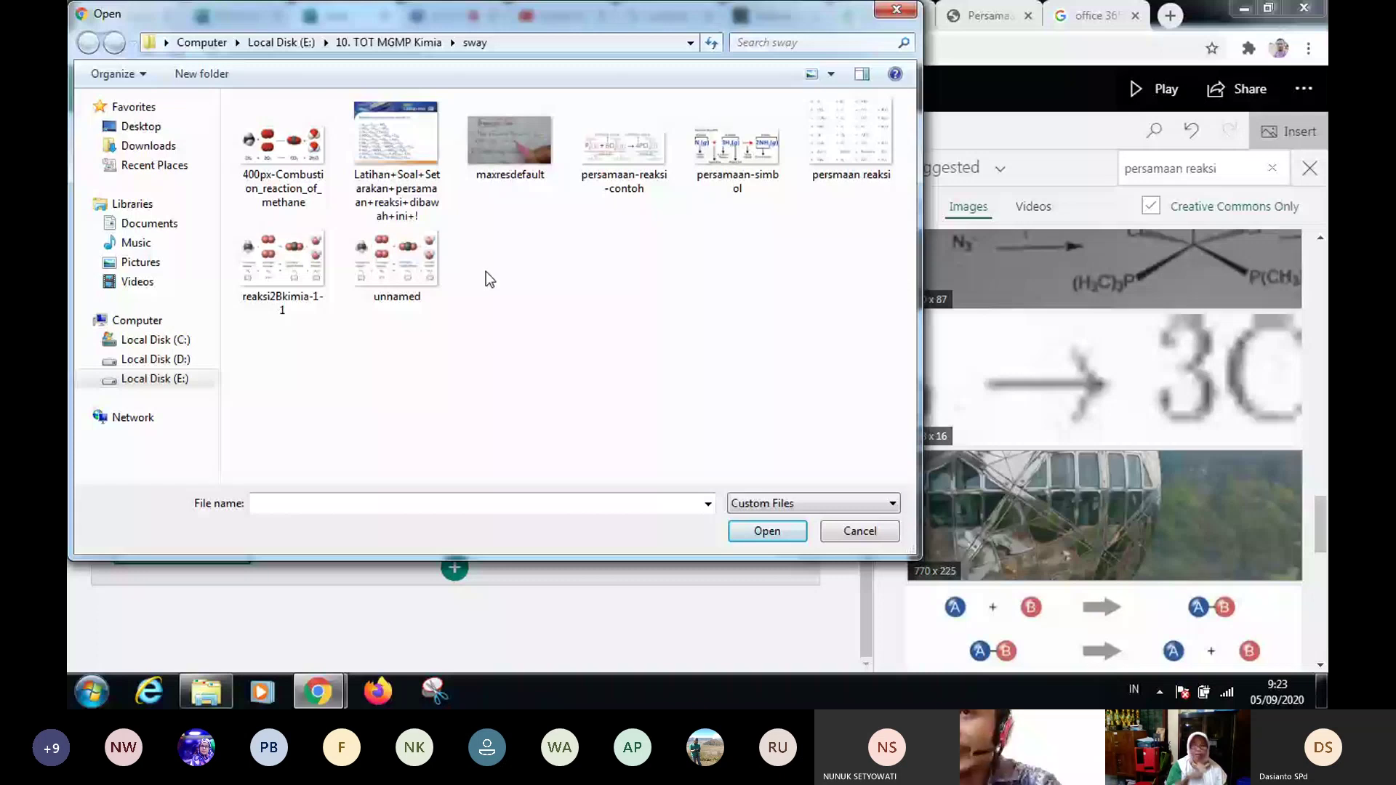
pyautogui.hotkey('ctrl', 'a')
pyautogui.click(767, 532)
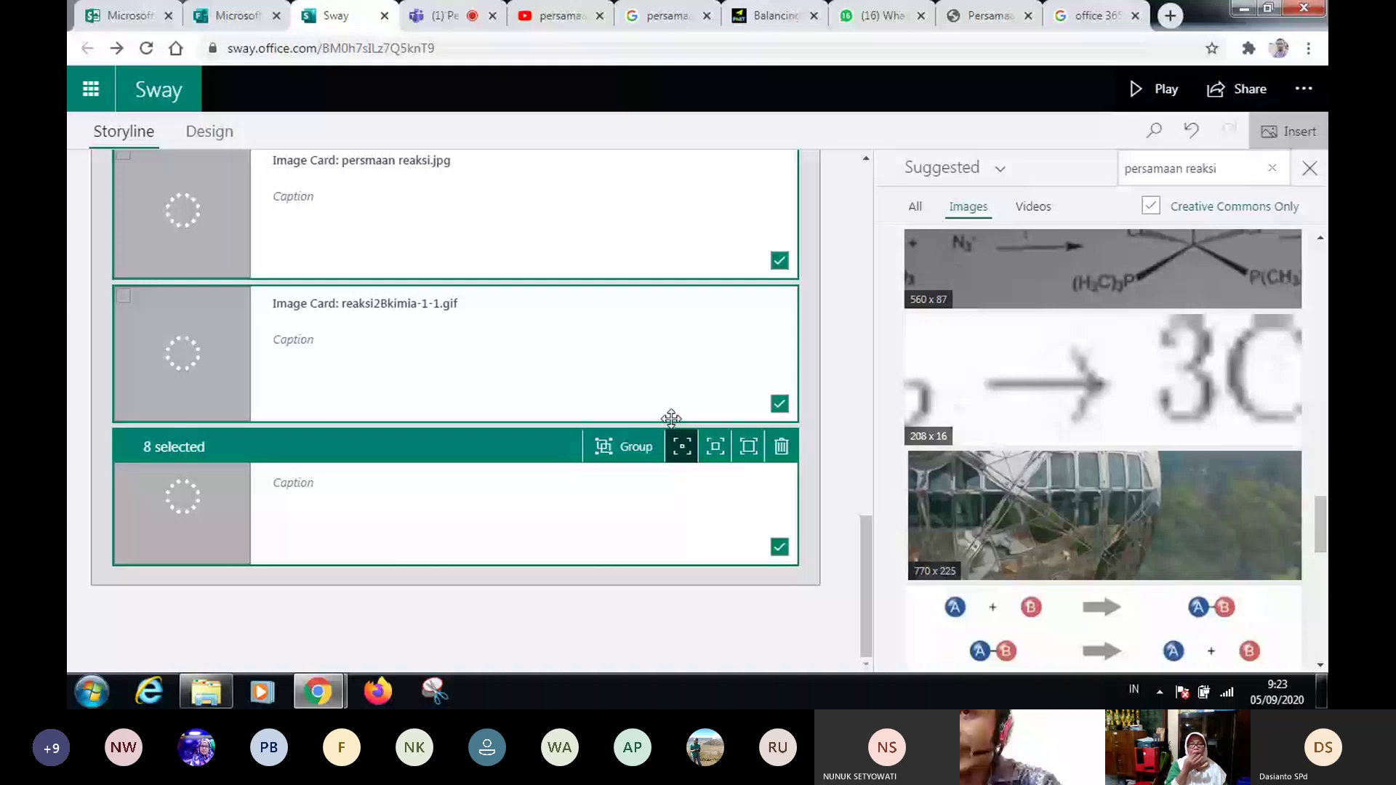
pyautogui.moveTo(865, 560); pyautogui.dragTo(884, 339)
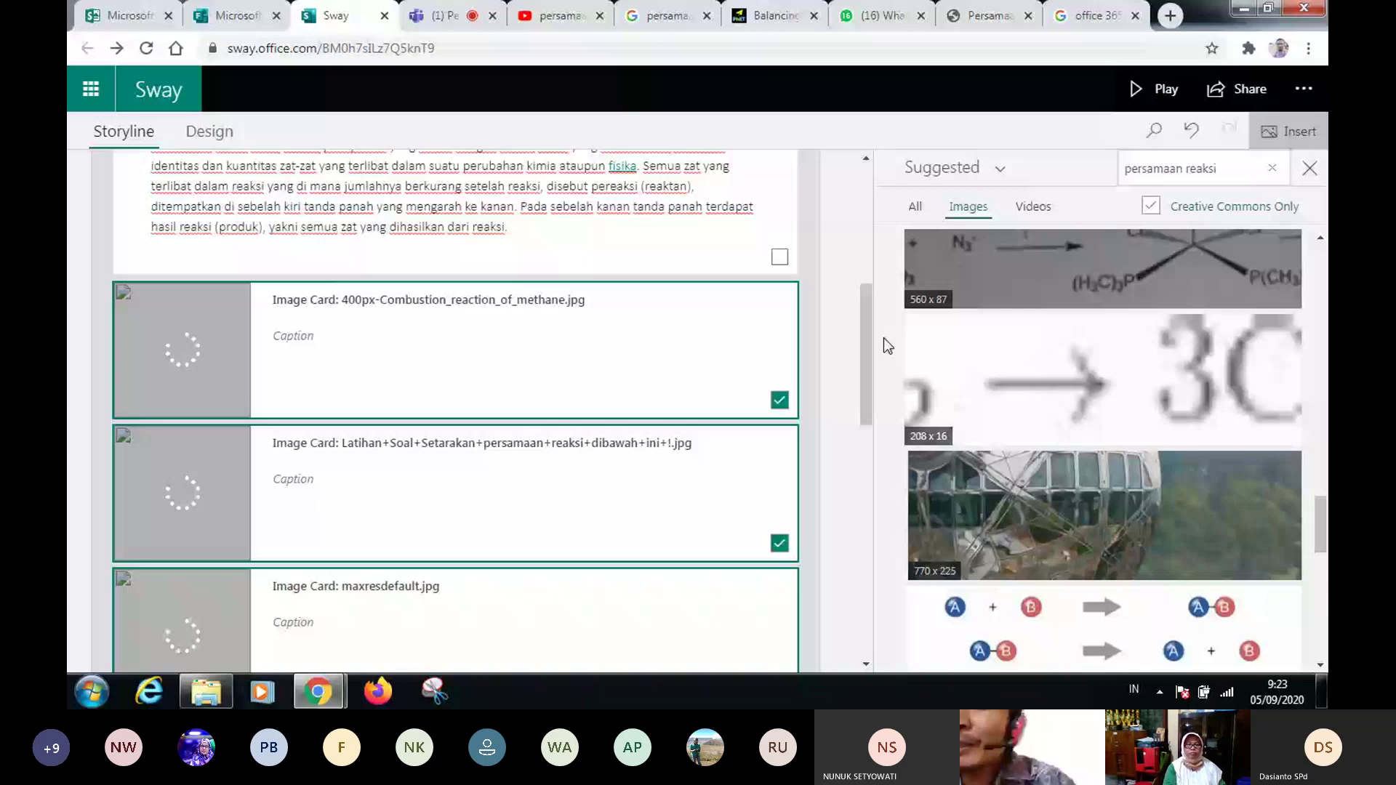
# - Caption the 400px-Combustion_reaction_of_methane.jpg image card "Perbakaran metana"
pyautogui.click(323, 339)
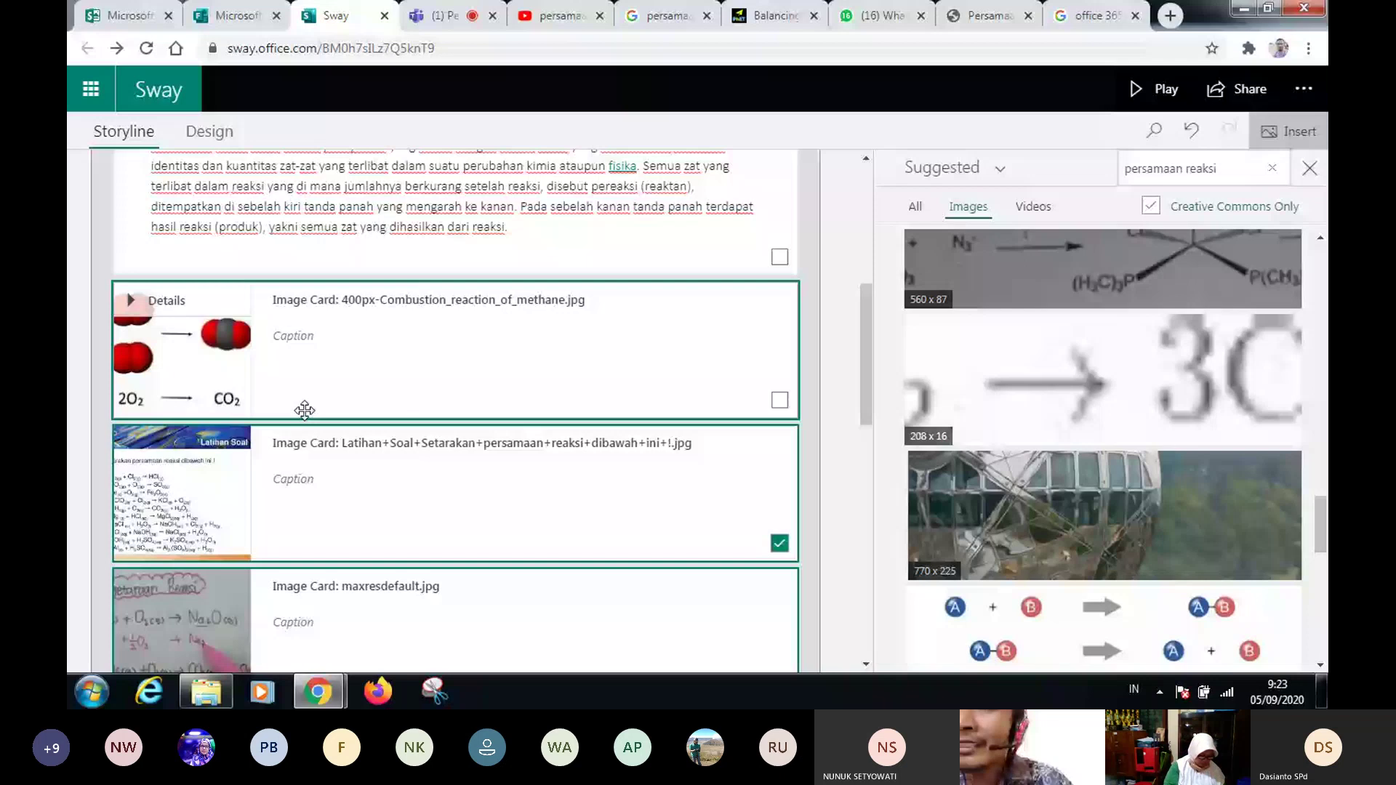
pyautogui.click(299, 339)
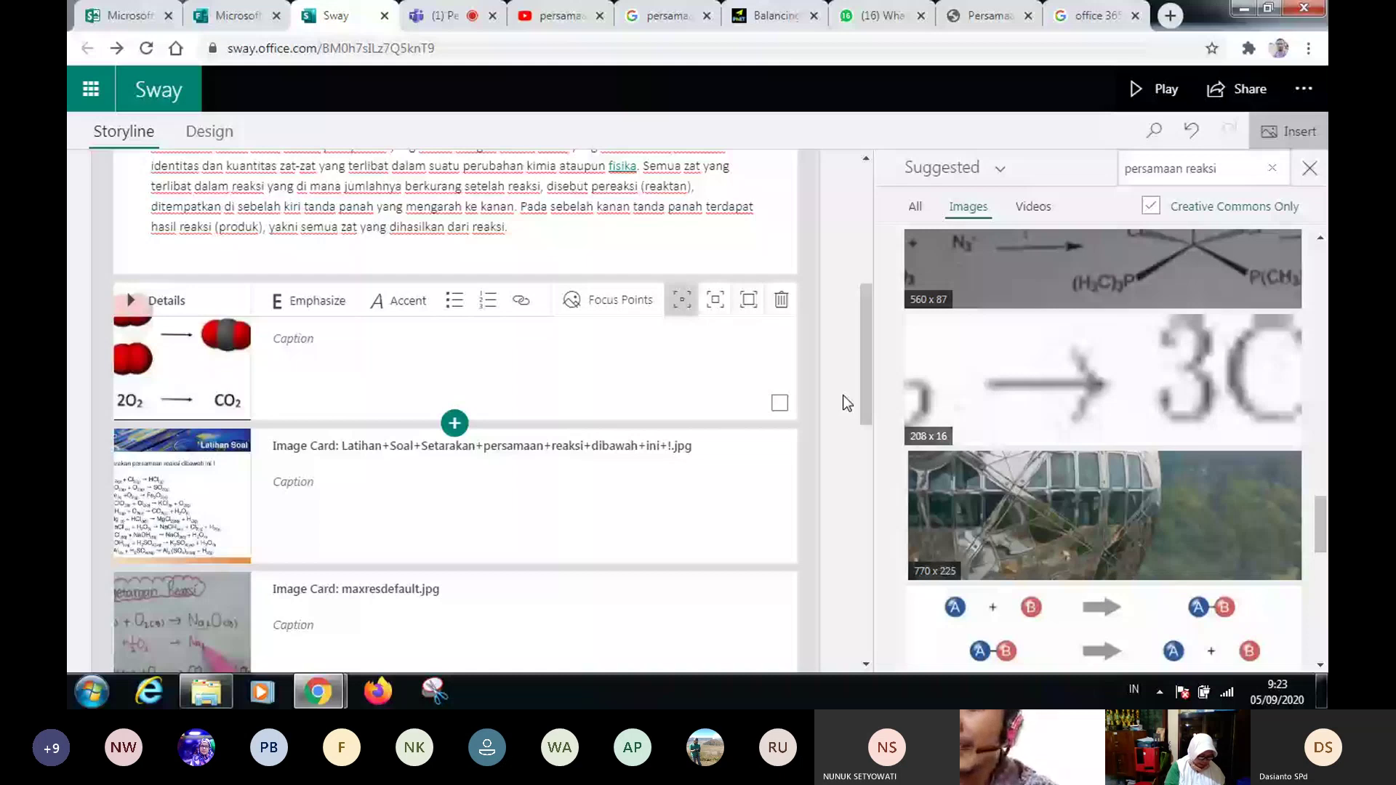
pyautogui.write('Per')
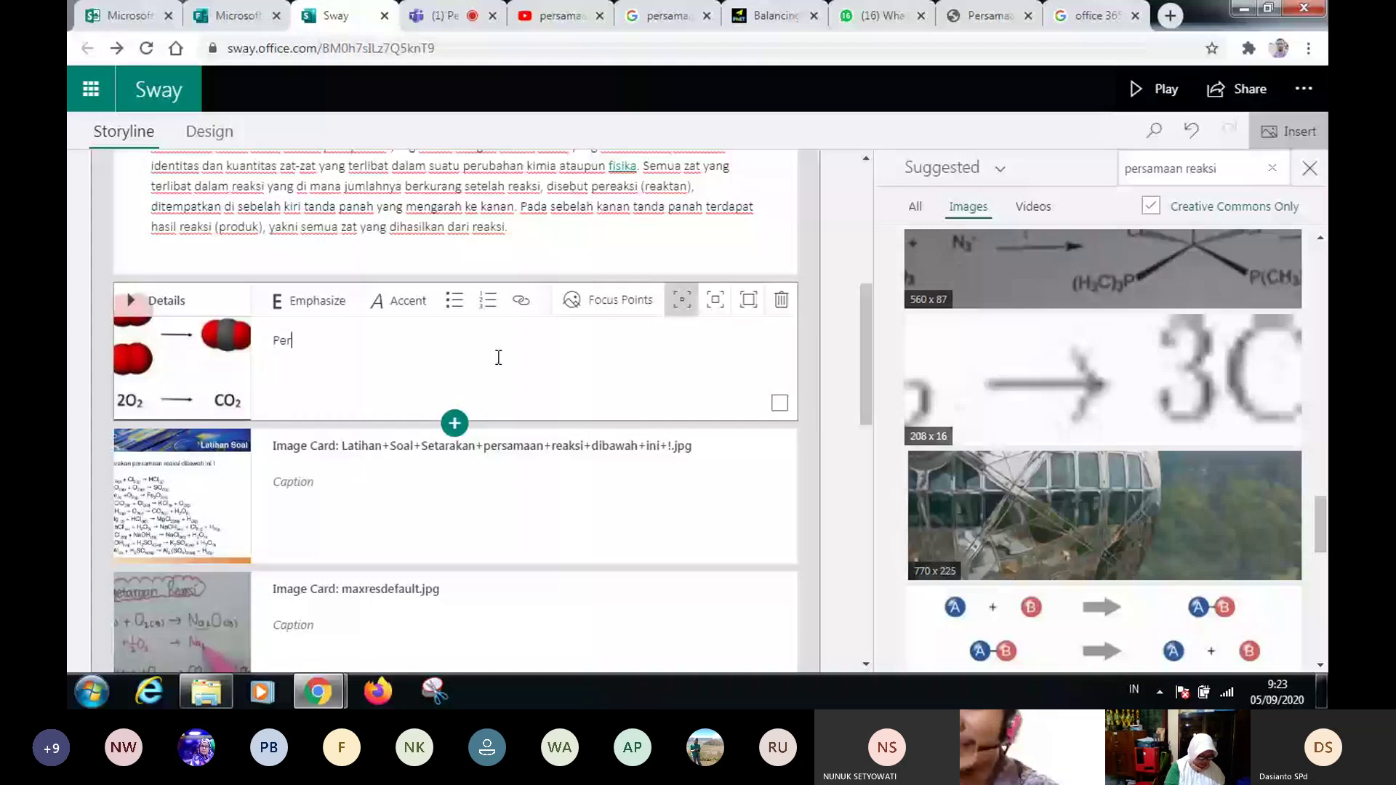
pyautogui.write('bakaran metan')
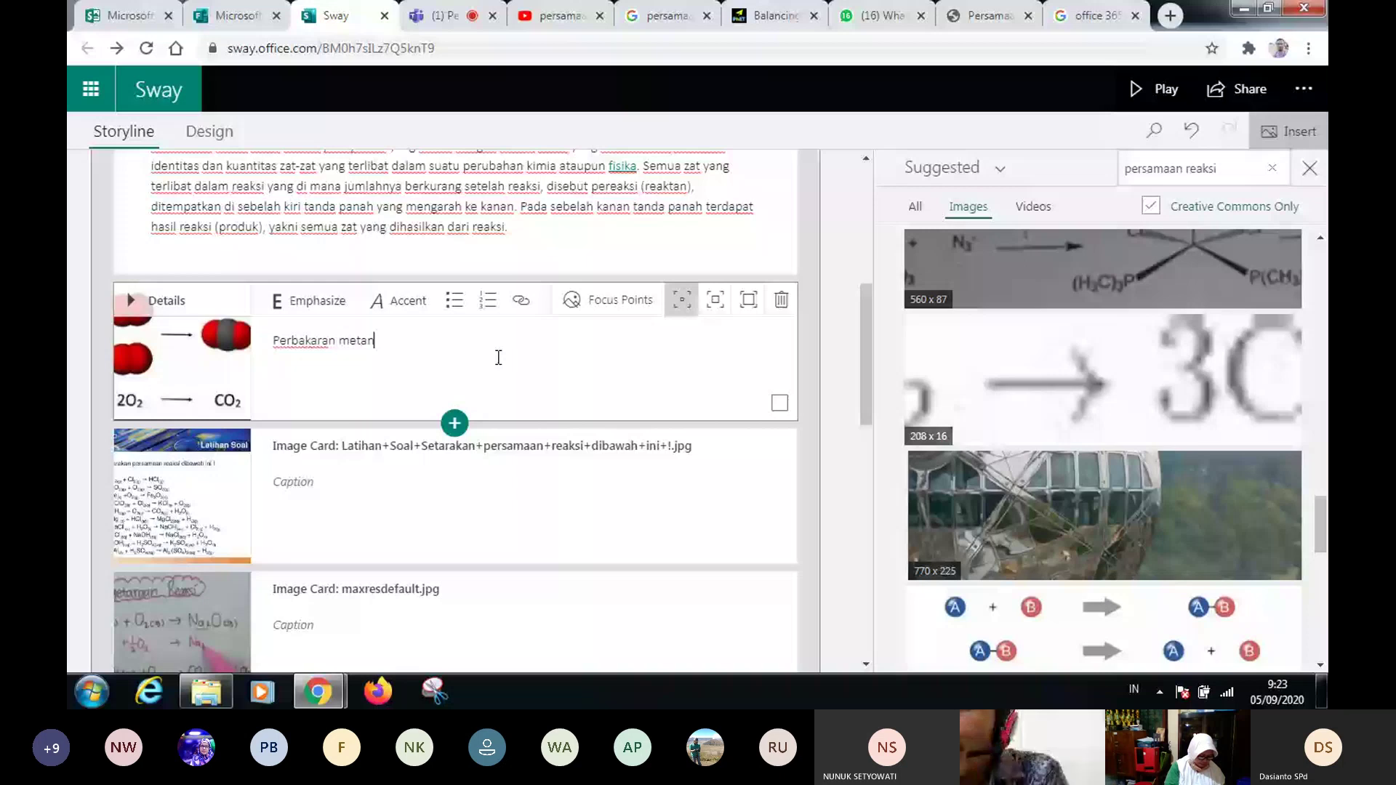
pyautogui.write('a')
pyautogui.click(188, 401)
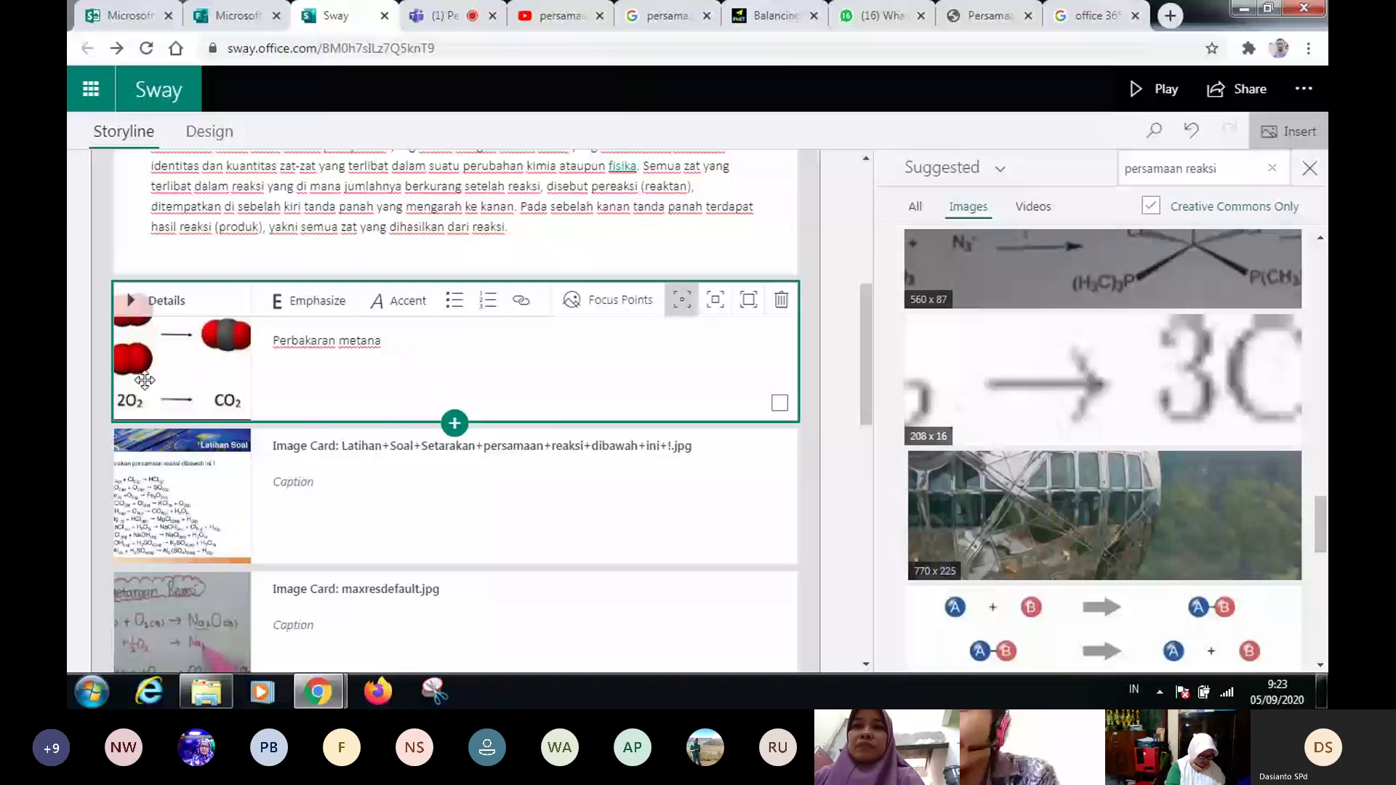
# - Mark the entire image as important in the focus points of the methane combustion and "Latihan Soal" images
pyautogui.click(620, 304)
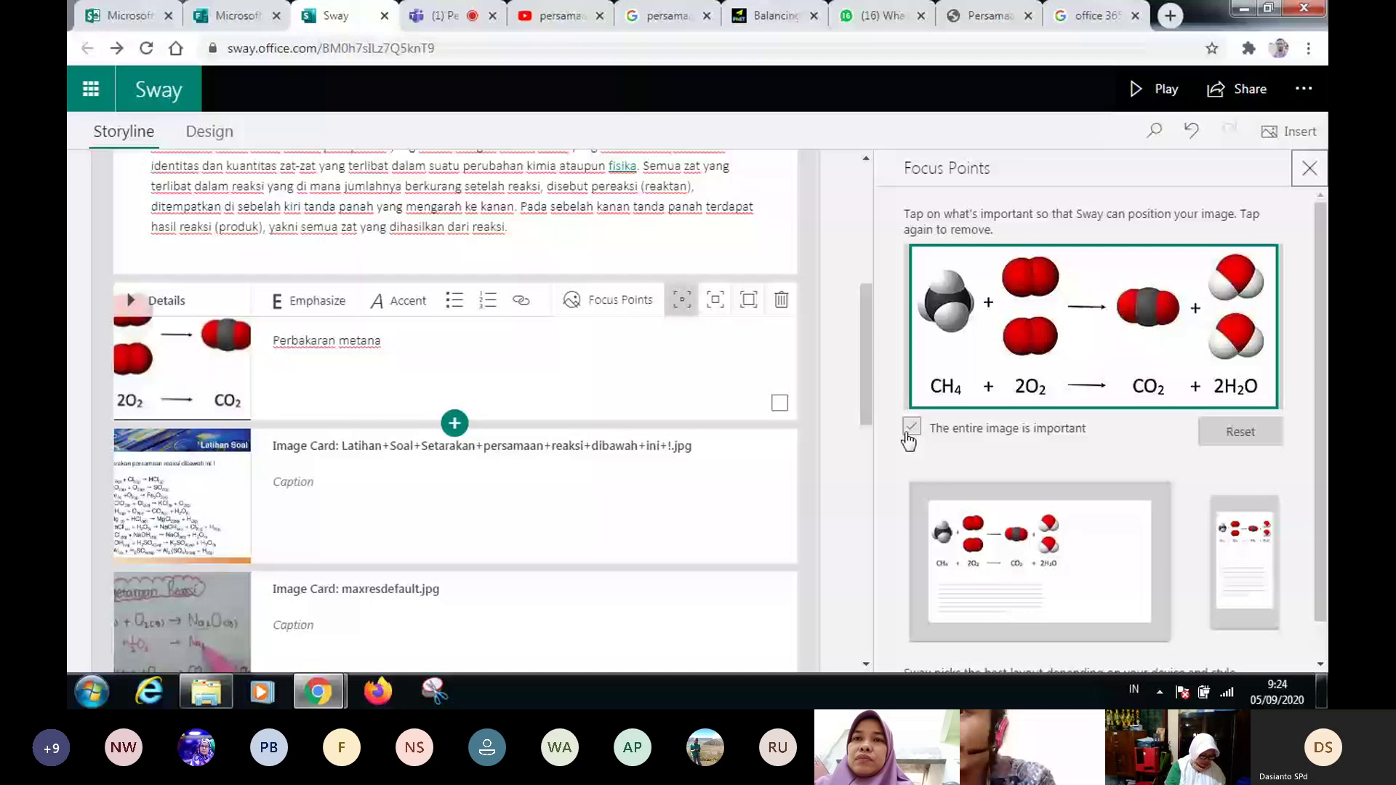
pyautogui.click(208, 517)
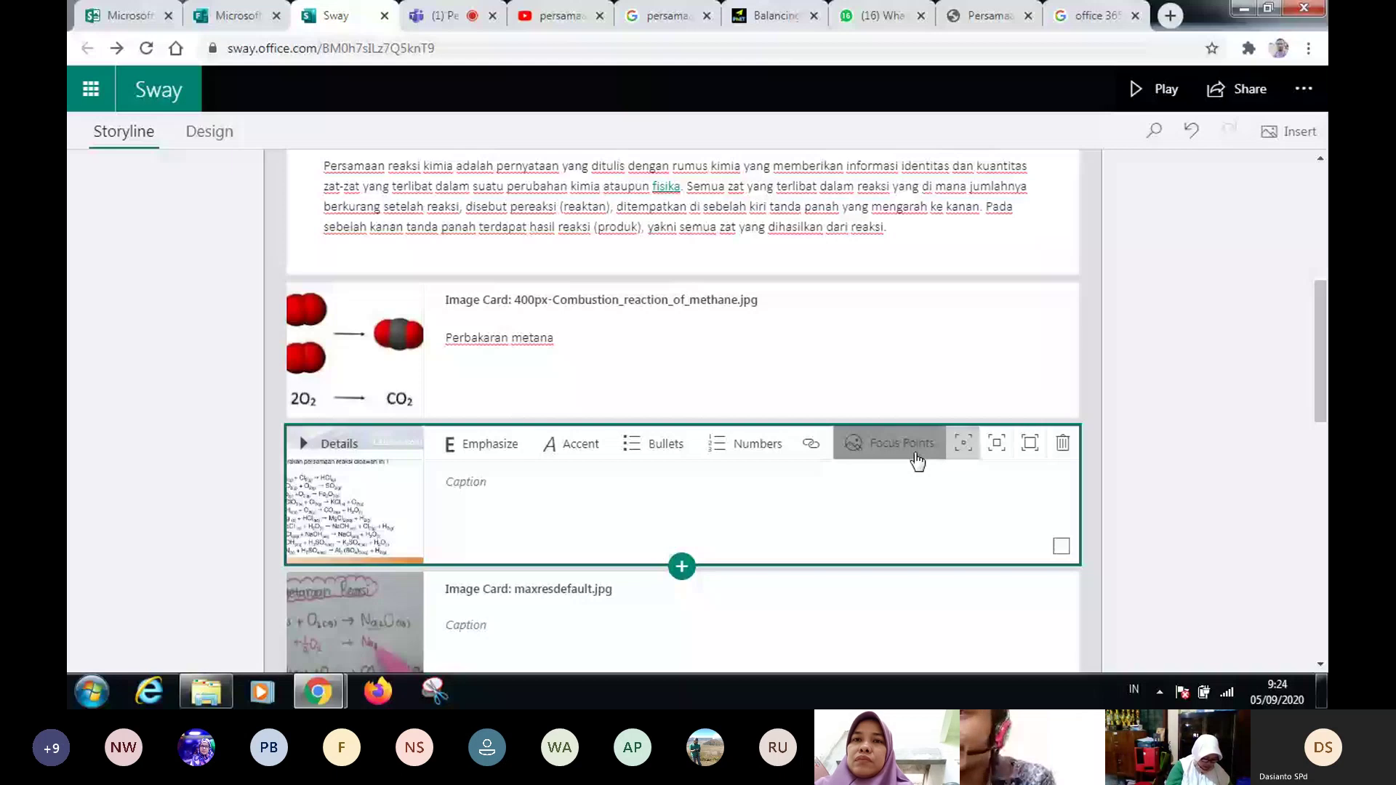
pyautogui.click(918, 460)
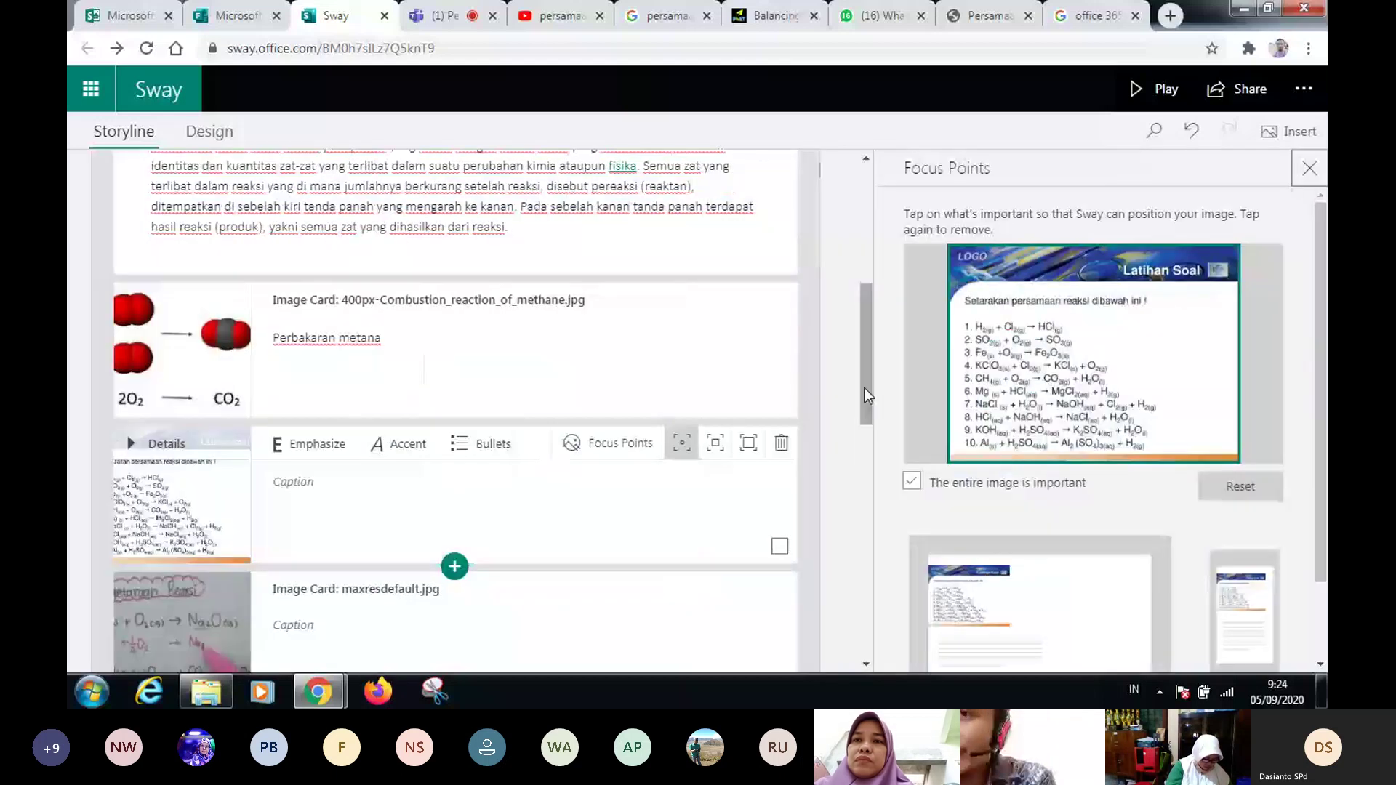
pyautogui.click(1310, 168)
# - Mark the entire maxresdefault.jpg image as important in its focus points
pyautogui.scroll(-3, 384, 470)
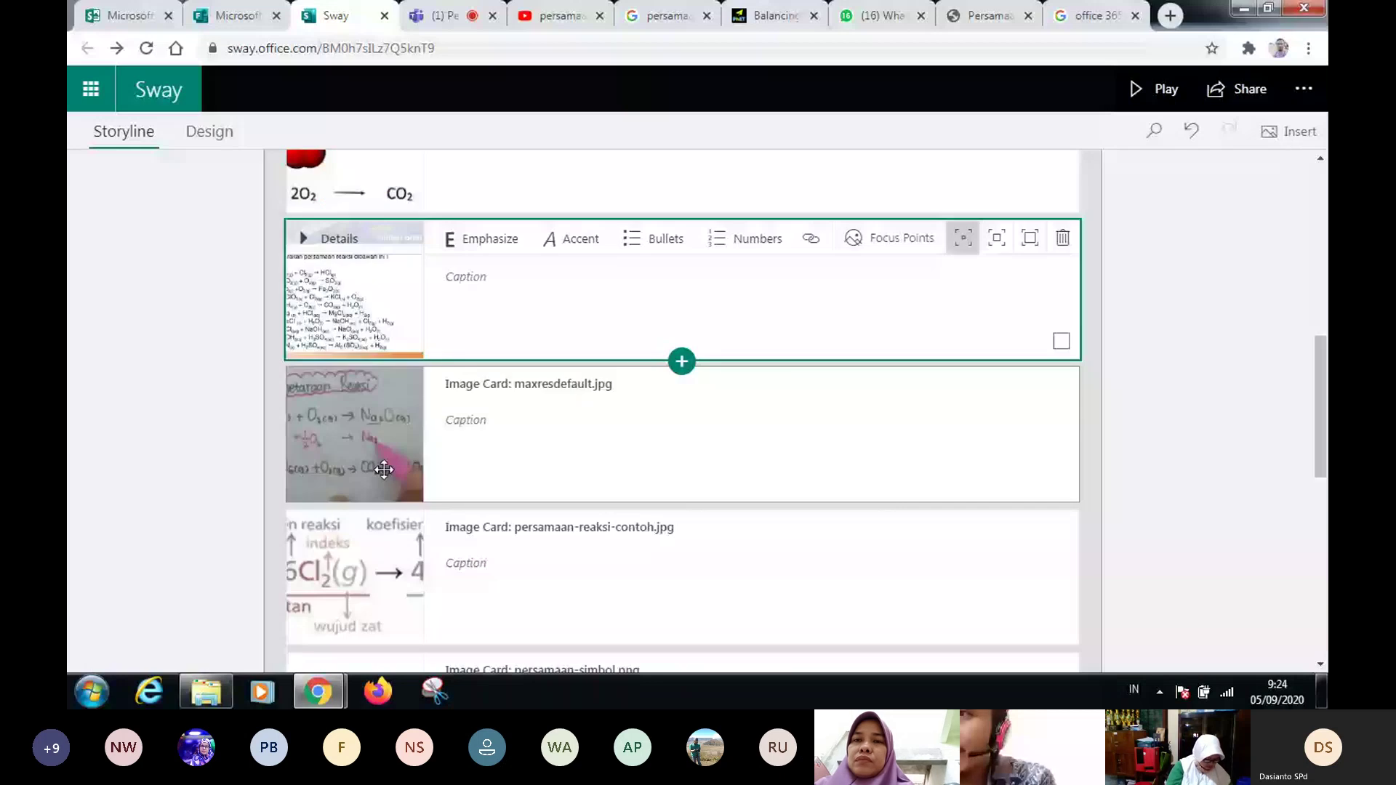
pyautogui.click(929, 395)
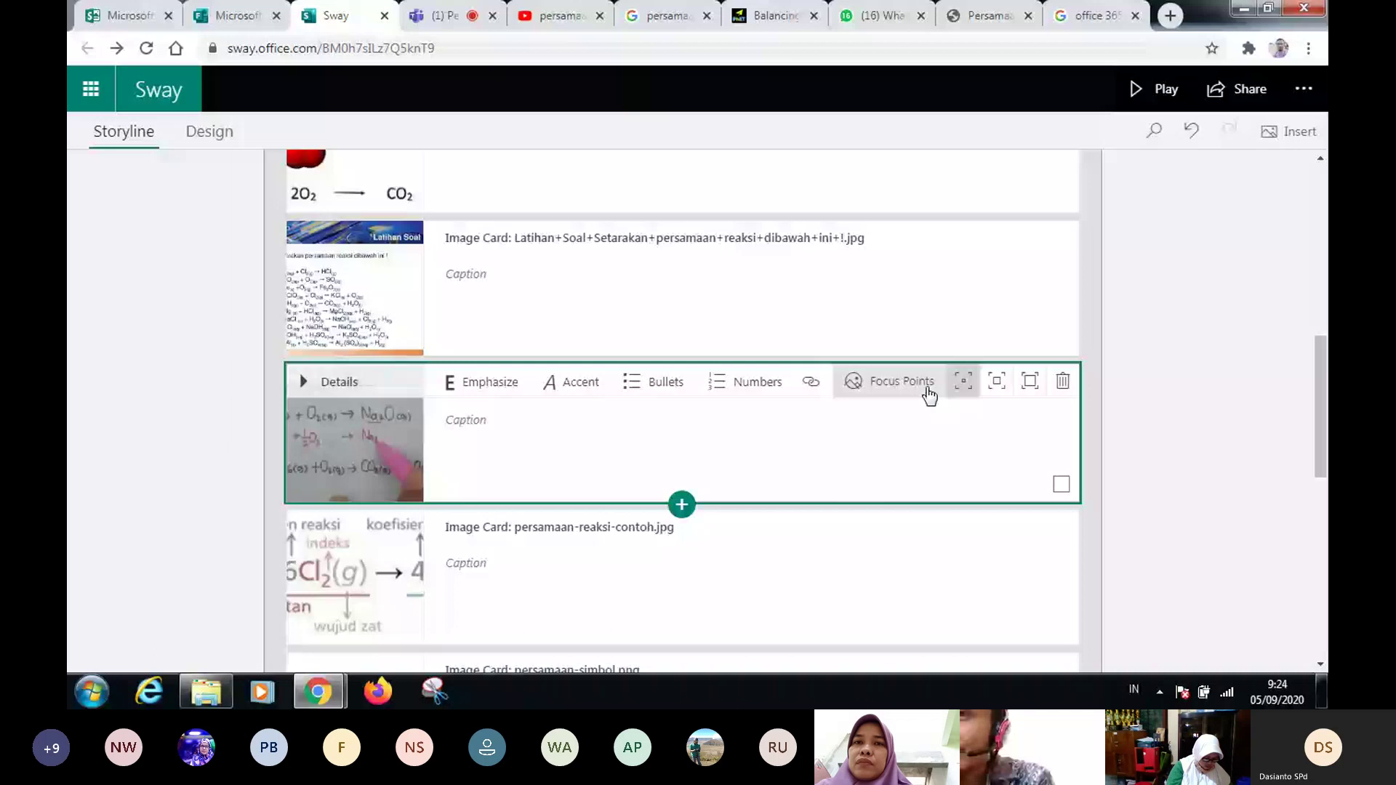
pyautogui.click(929, 394)
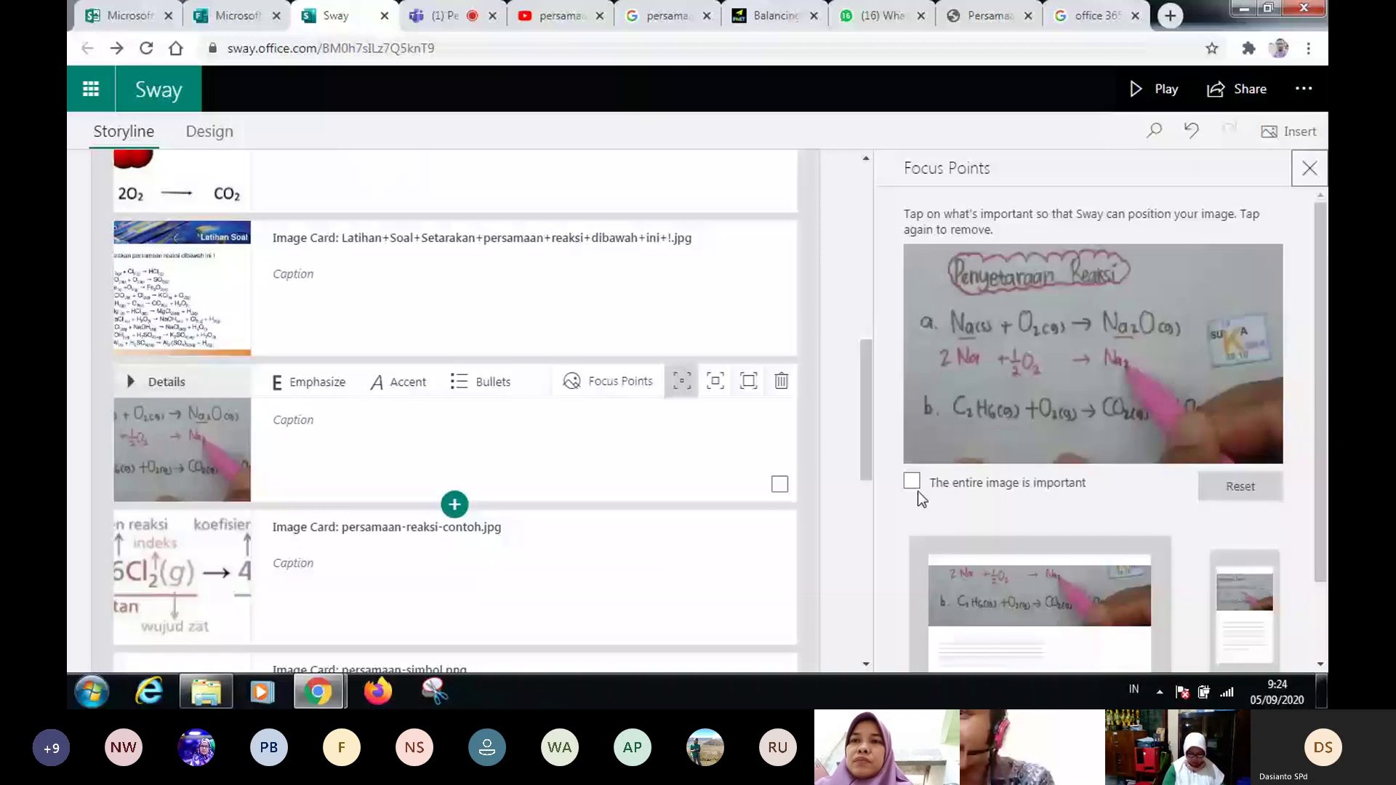
pyautogui.click(913, 483)
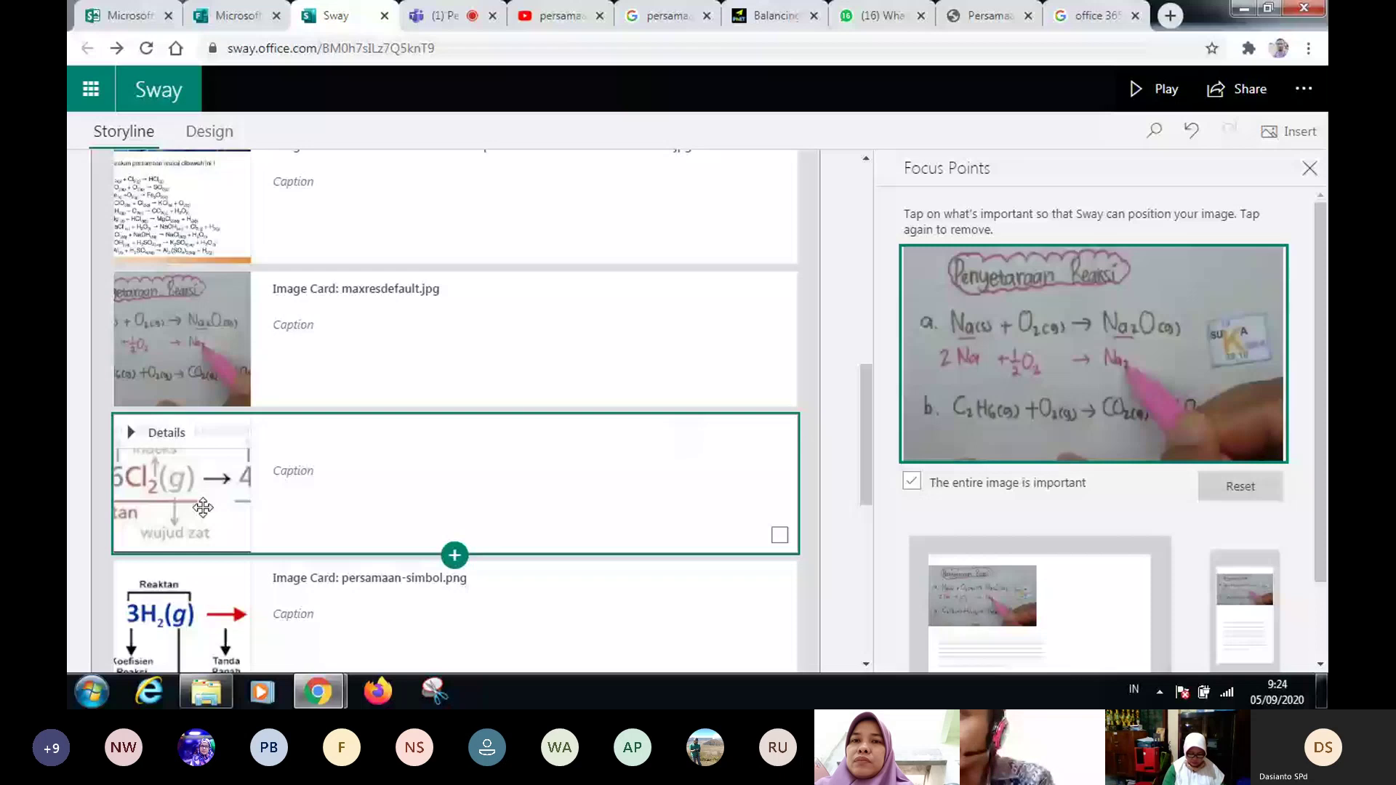
pyautogui.press('Escape')
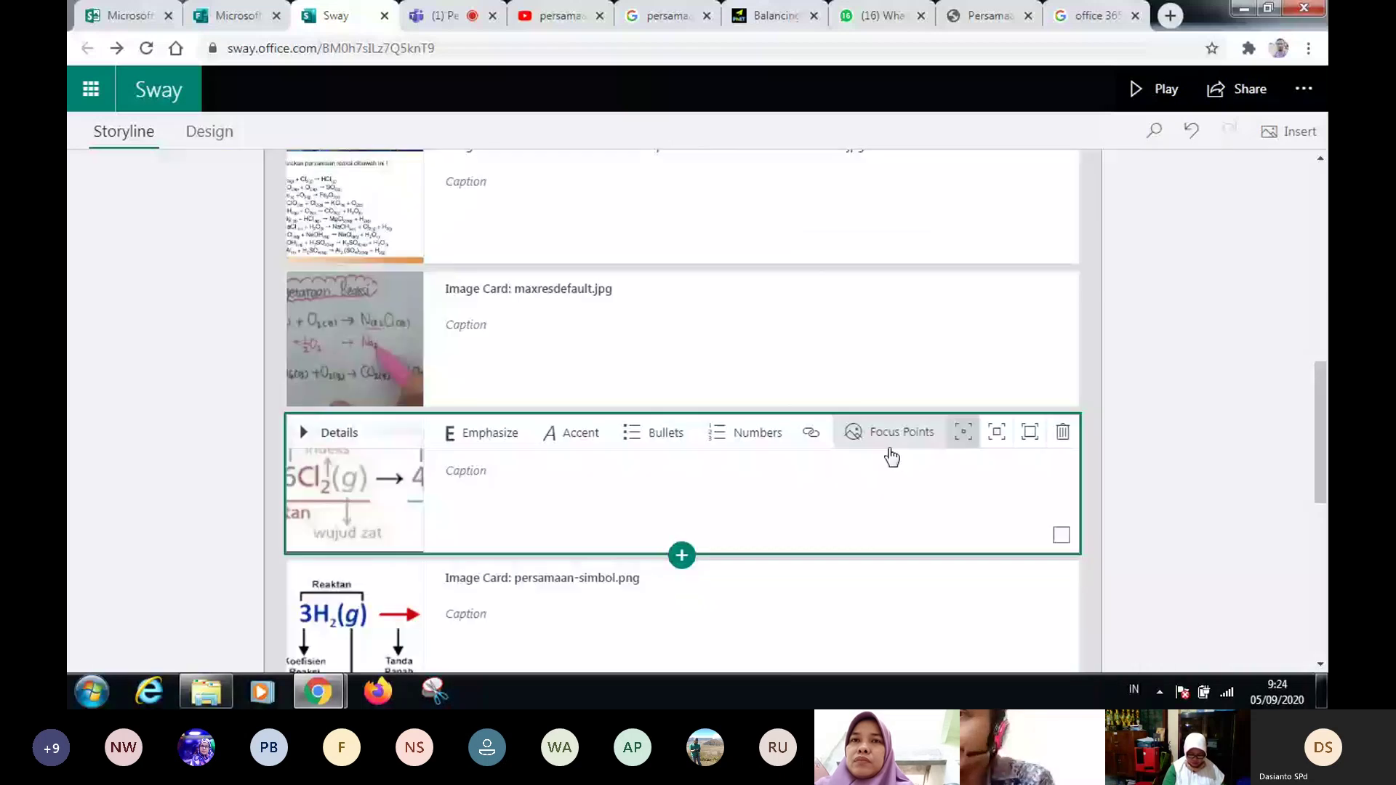
# - Set the focus points of persamaan-reaksi-contoh.jpg and persamaan-simbol.png so that each entire image is important
pyautogui.click(891, 452)
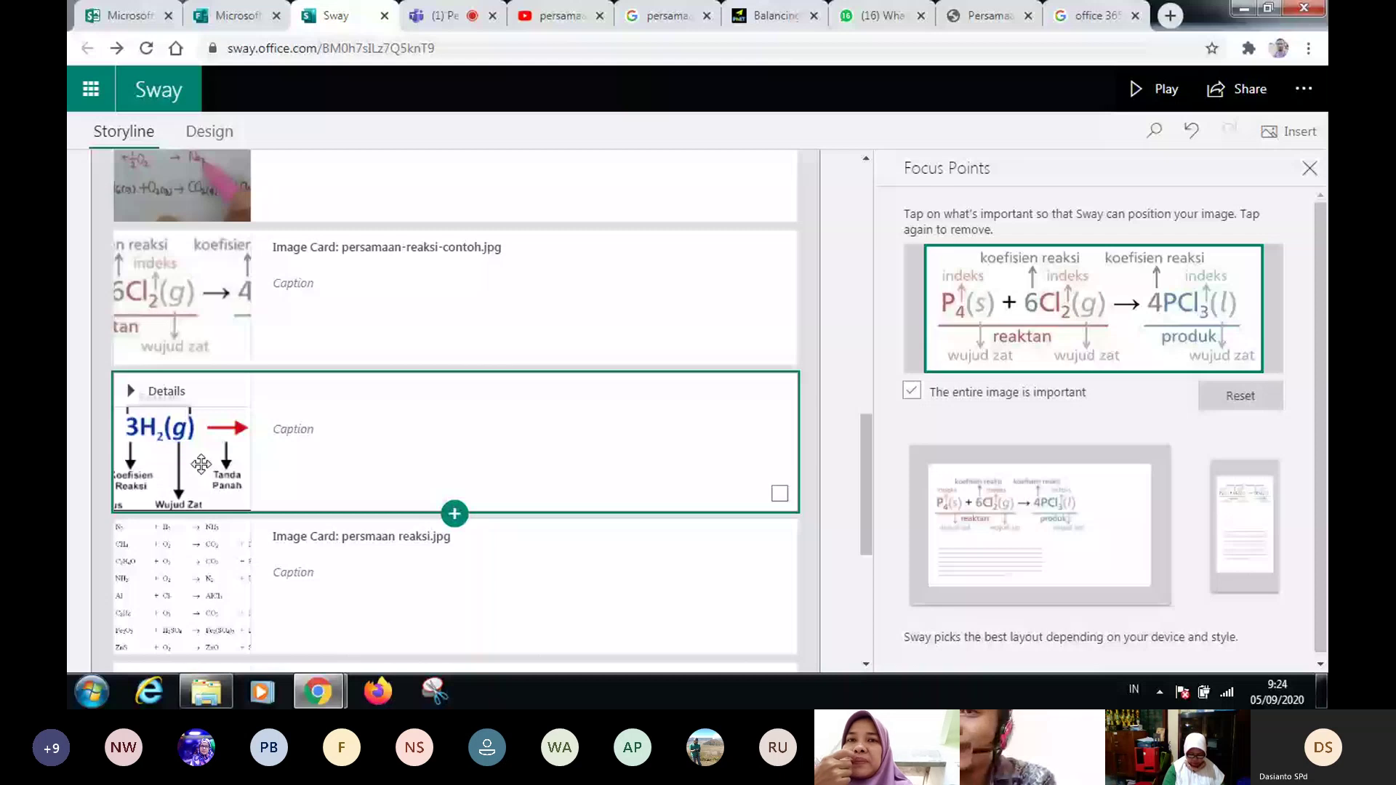
pyautogui.click(201, 464)
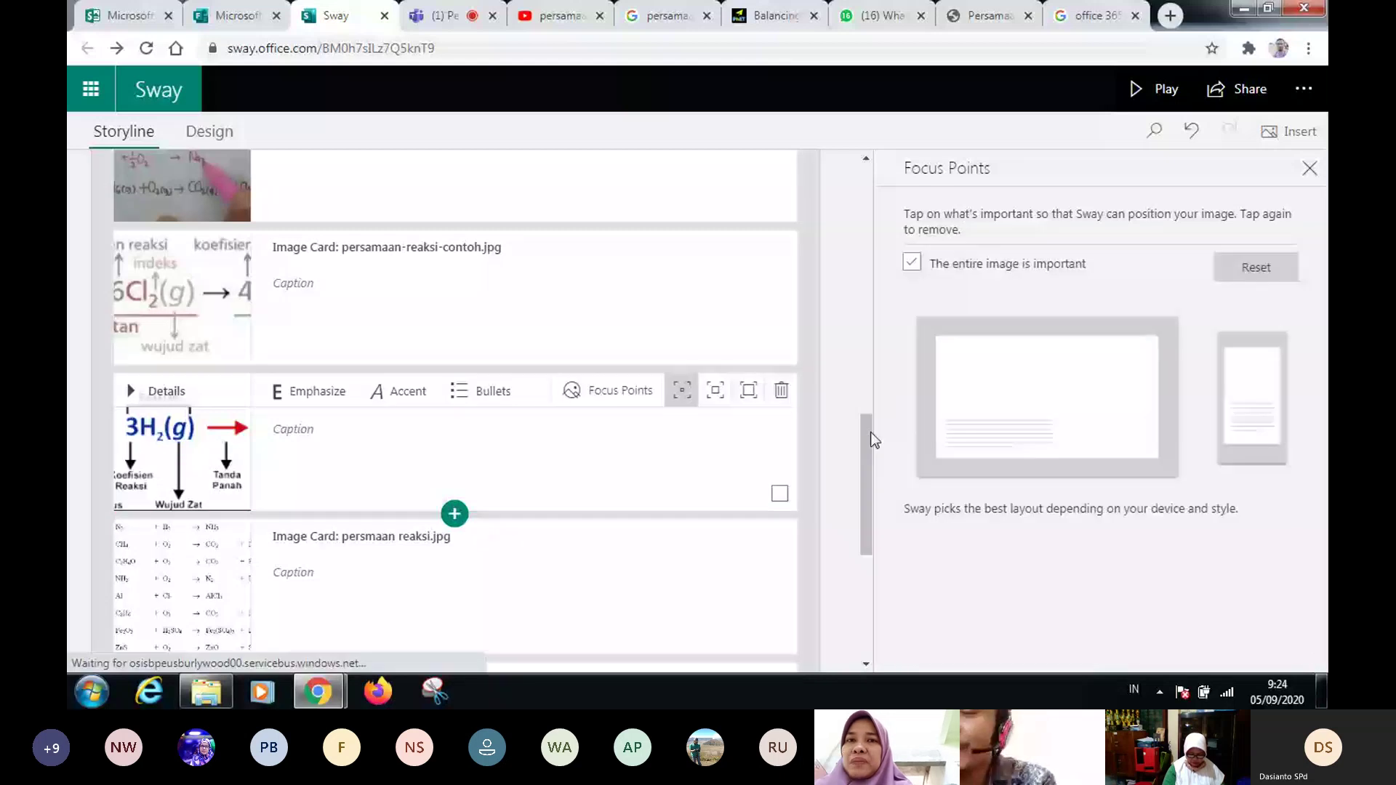
pyautogui.scroll(-2, 222, 435)
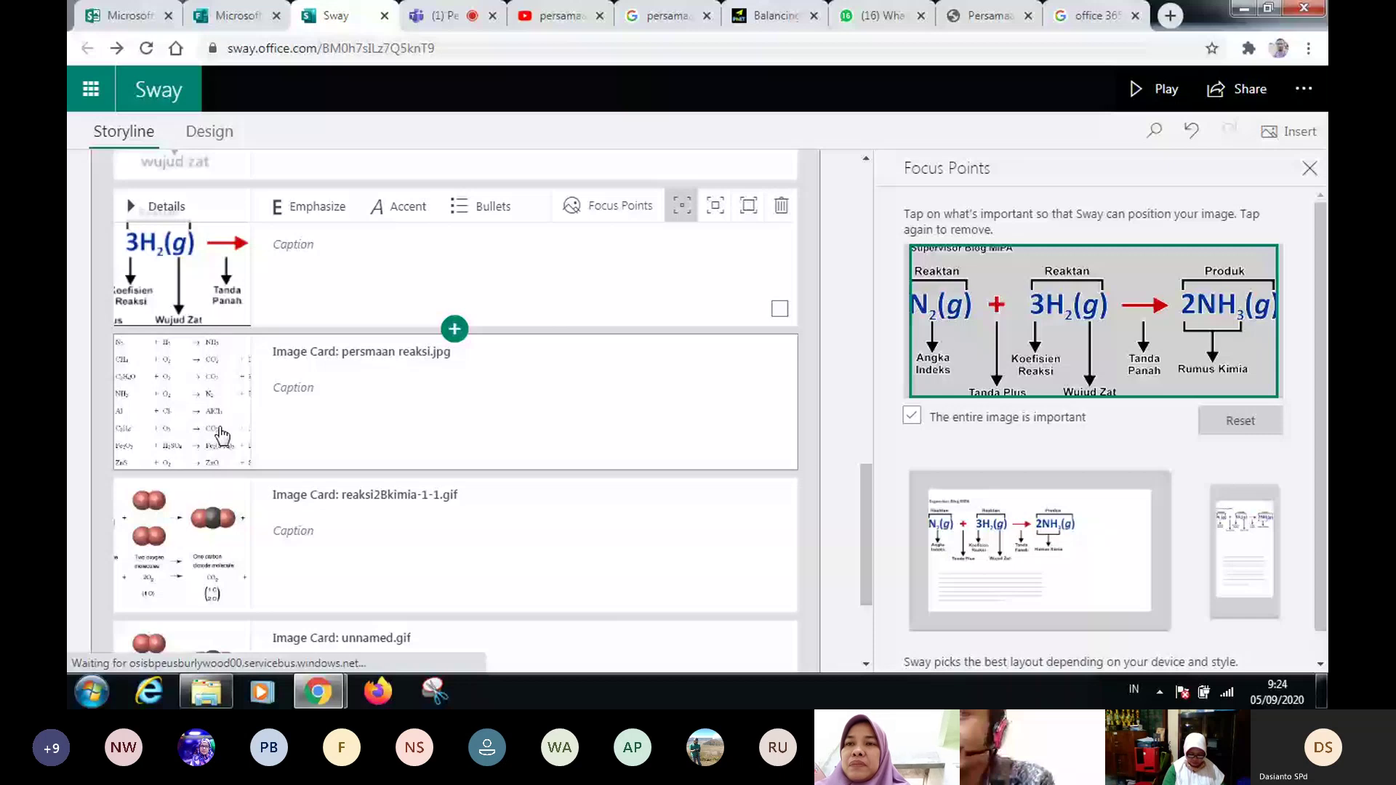
# - Mark the entire image as important for reaksi2Bkimia-1-1.gif and unnamed.gif, and close the focus points
pyautogui.click(223, 435)
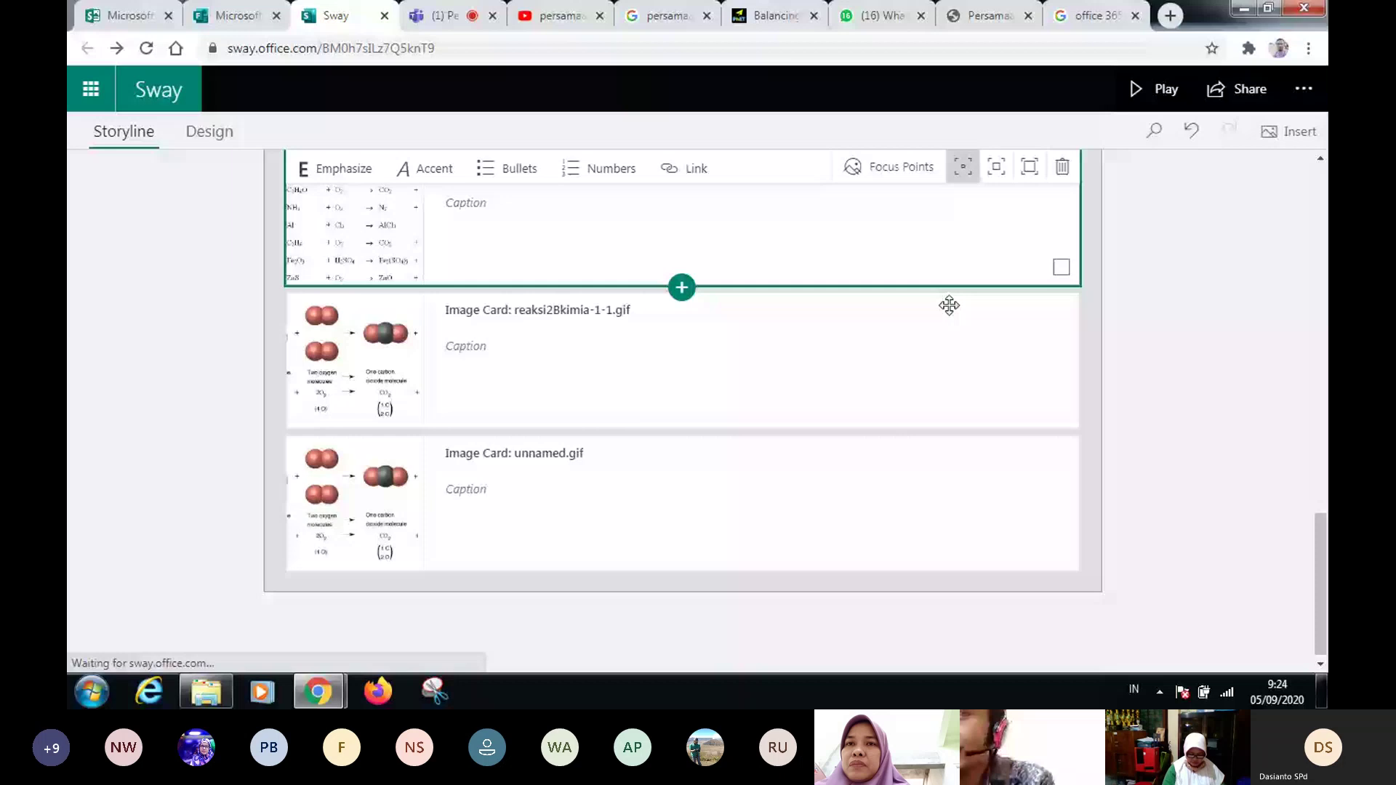
pyautogui.click(949, 305)
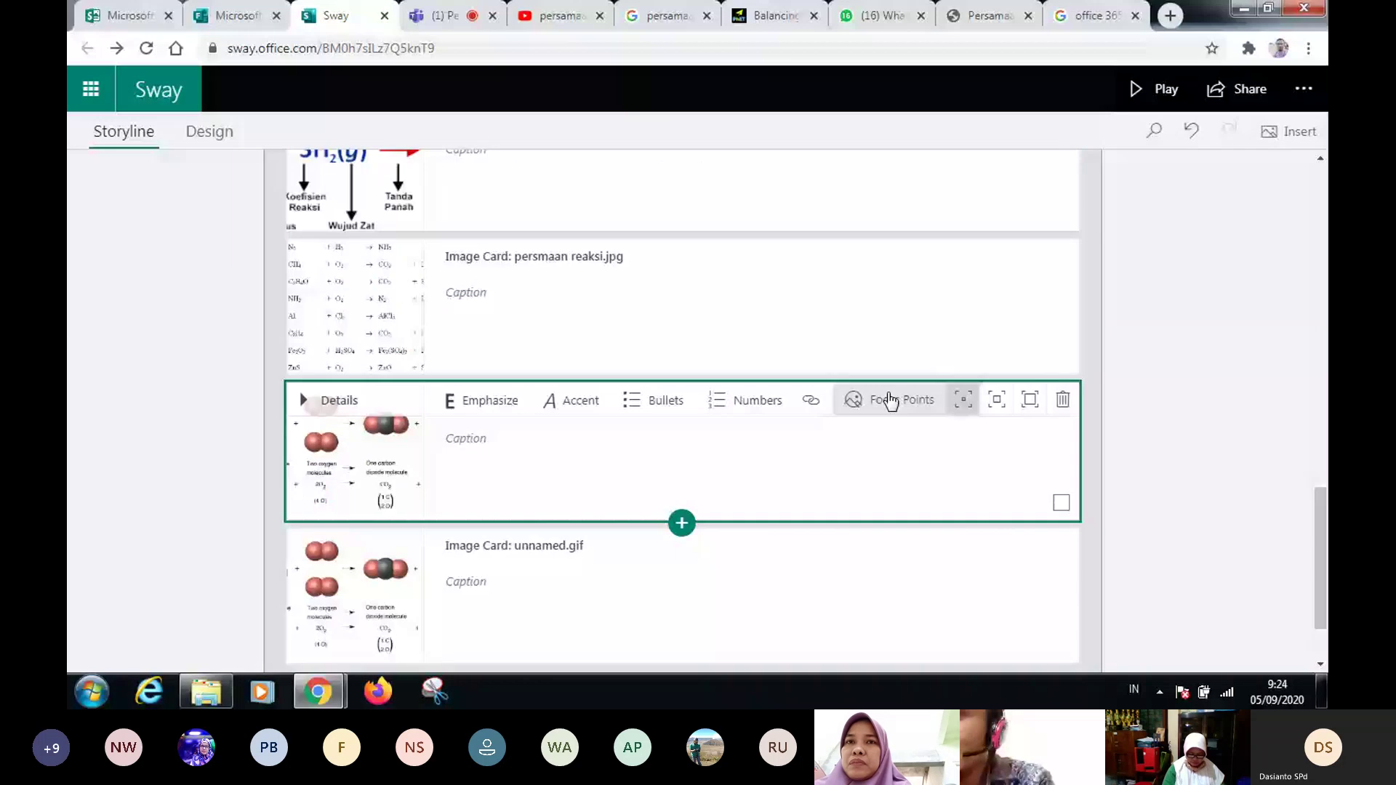
pyautogui.click(890, 400)
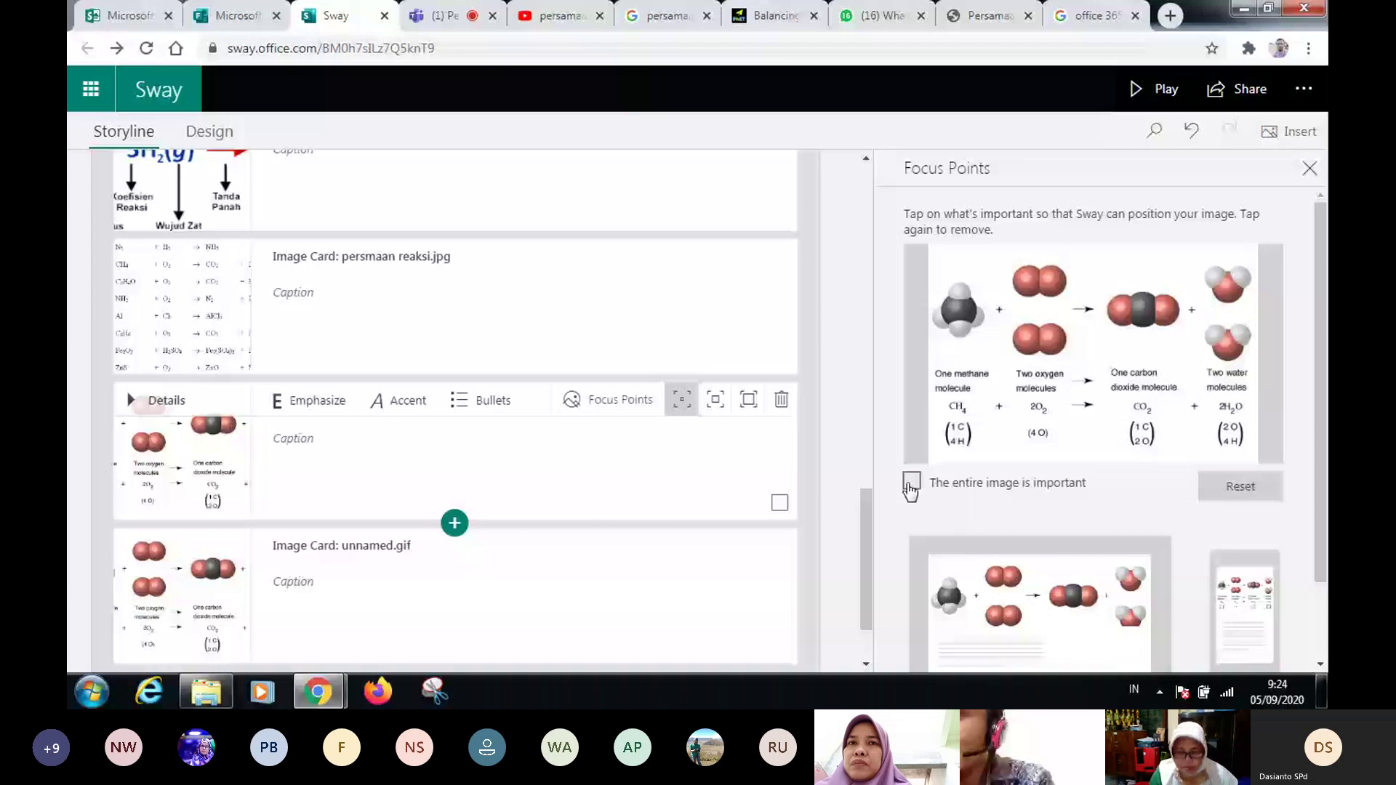
pyautogui.click(911, 483)
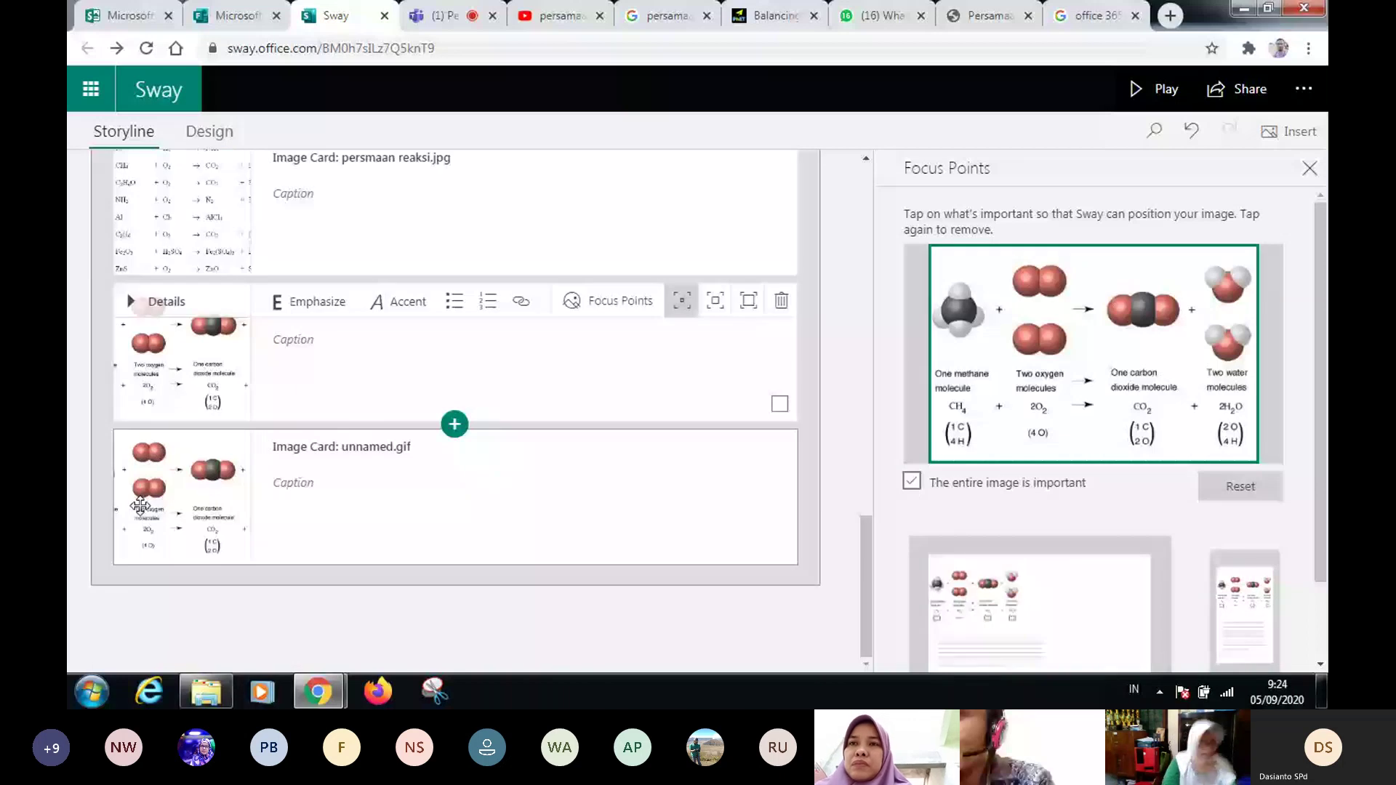
pyautogui.click(140, 507)
pyautogui.click(902, 453)
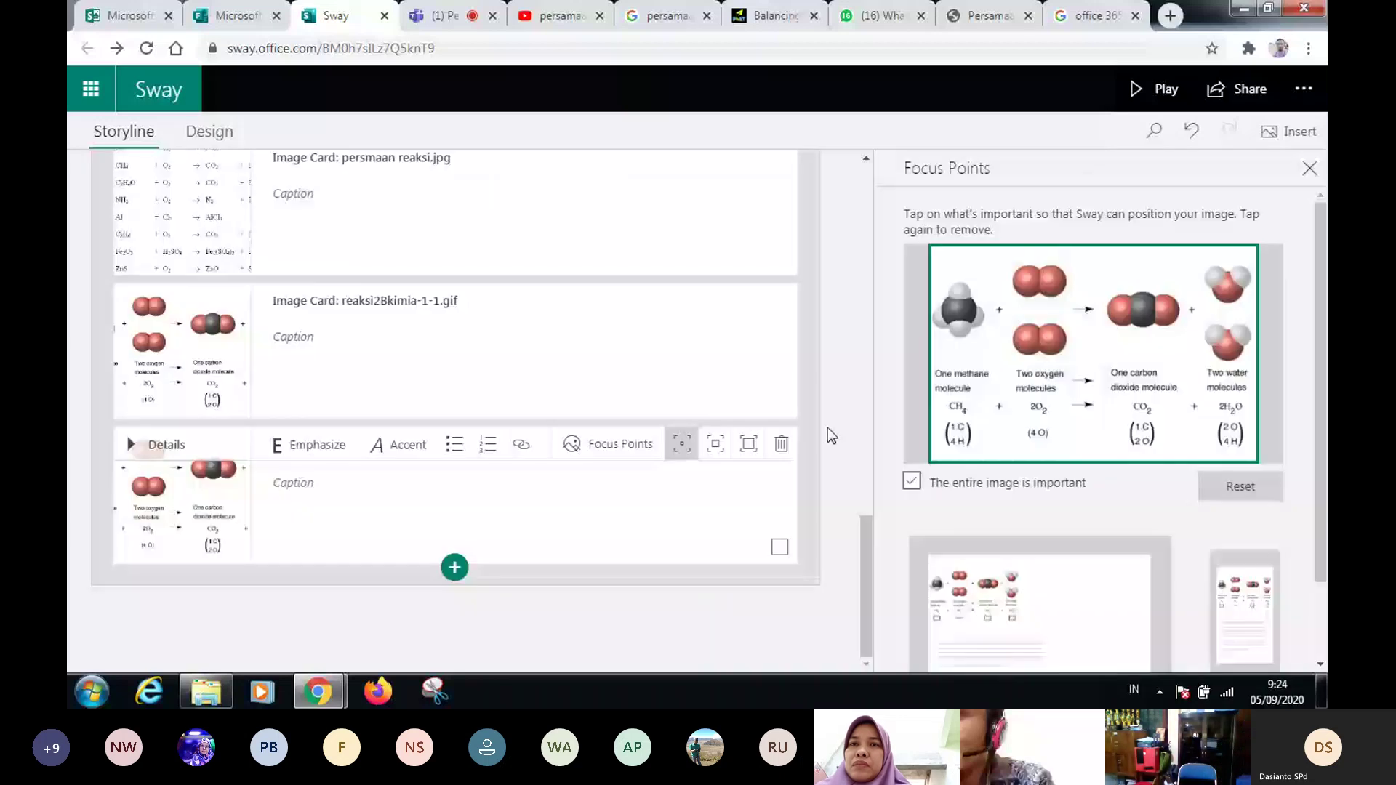
pyautogui.click(1310, 168)
# - Caption the "Latihan Soal" image card "Contoh persamaan reaksi"
pyautogui.scroll(9, 565, 428)
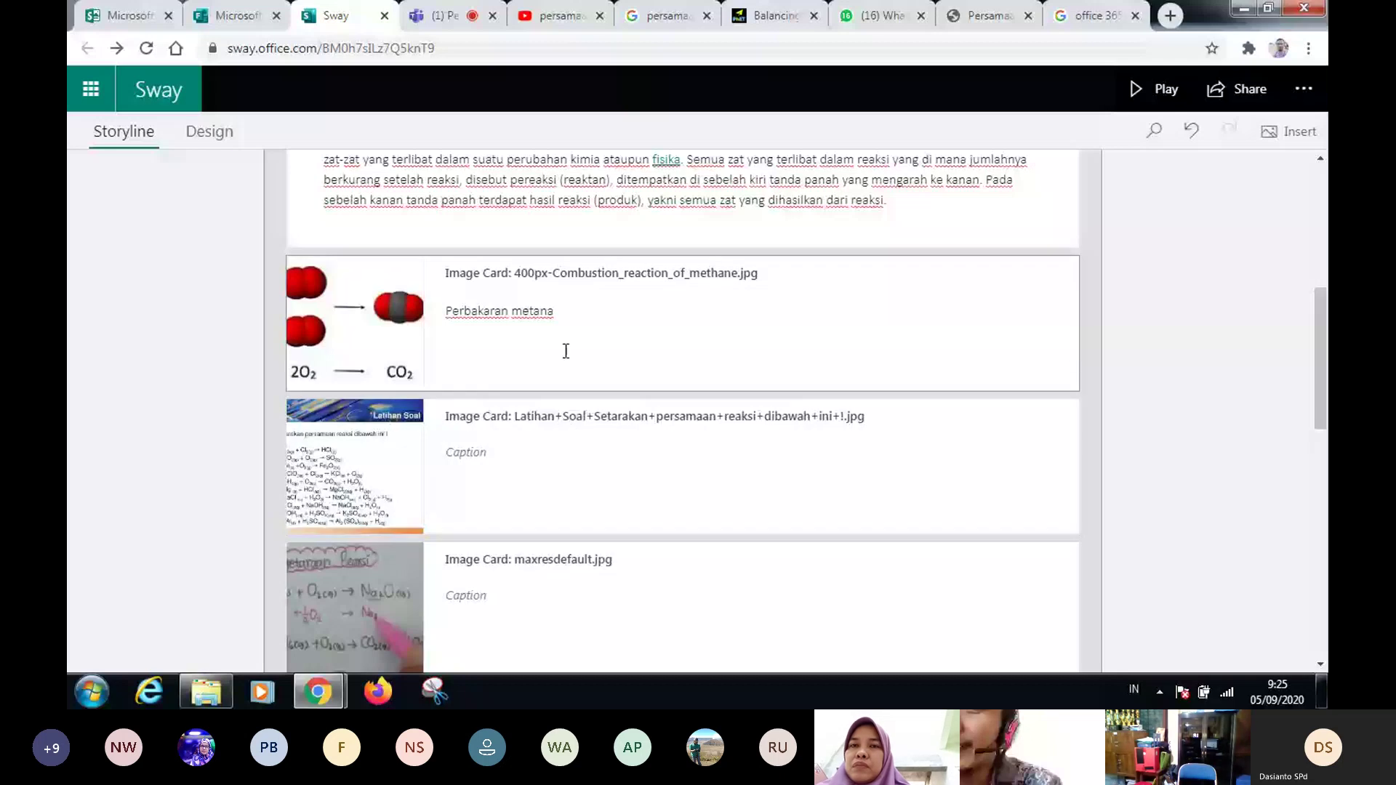
pyautogui.moveTo(566, 351); pyautogui.dragTo(473, 315)
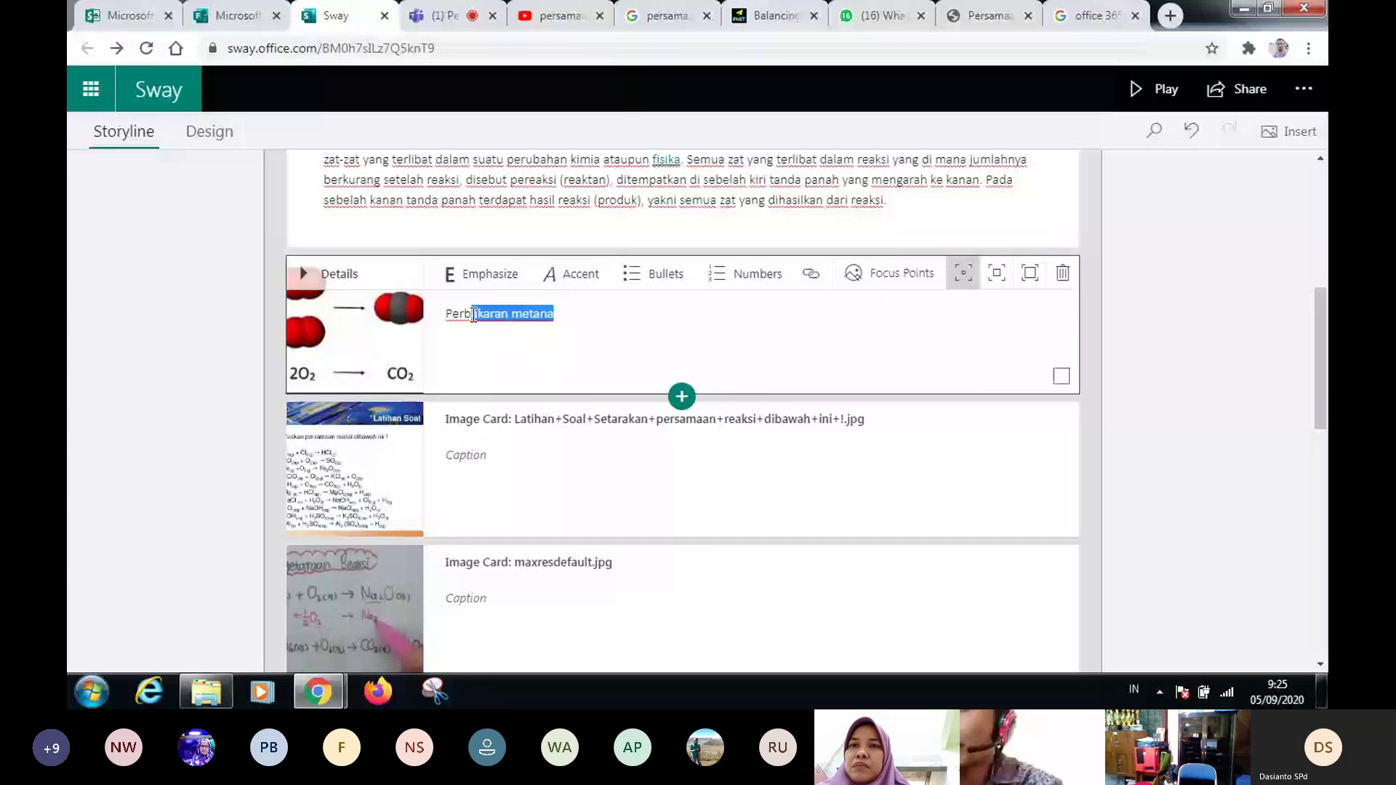
pyautogui.click(517, 482)
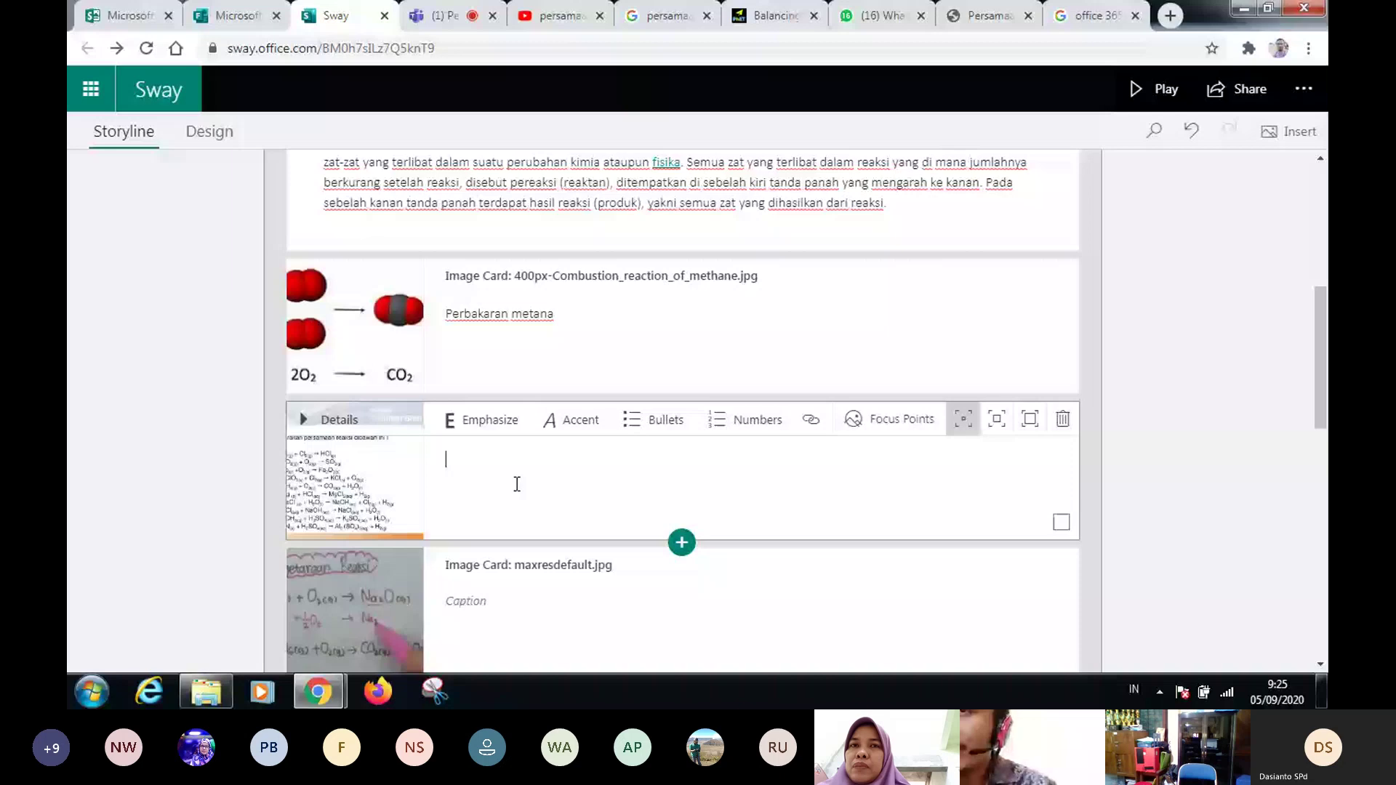
pyautogui.write('Contoh persamaan')
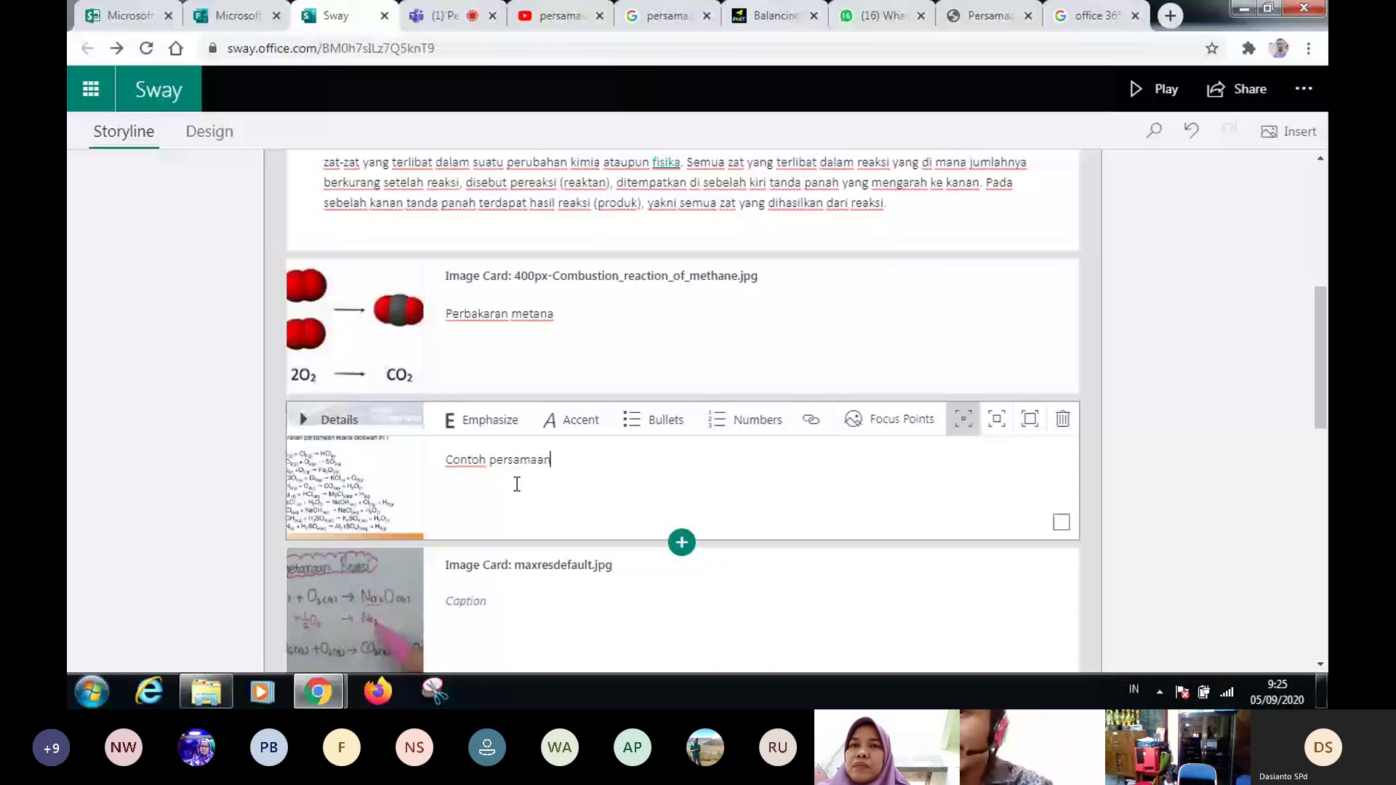
pyautogui.write(' reaksi')
# - Copy the "Contoh persamaan reaksi" caption into the six image cards below it, from maxresdefault.jpg to unnamed.gif
pyautogui.hotkey('ctrl', 'a')
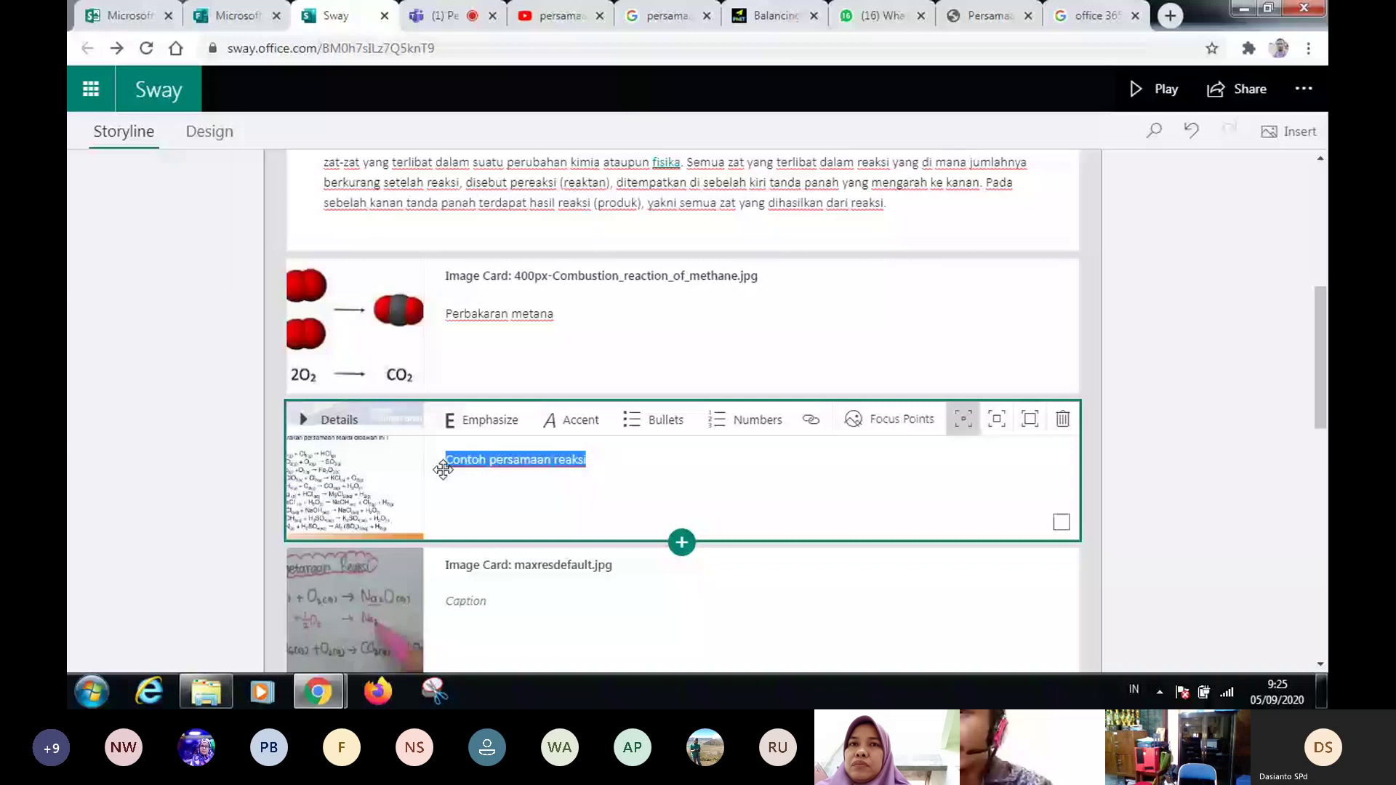
pyautogui.hotkey('ctrl', 'c')
pyautogui.click(480, 601)
pyautogui.hotkey('ctrl', 'v')
pyautogui.scroll(-2, 494, 576)
pyautogui.click(493, 575)
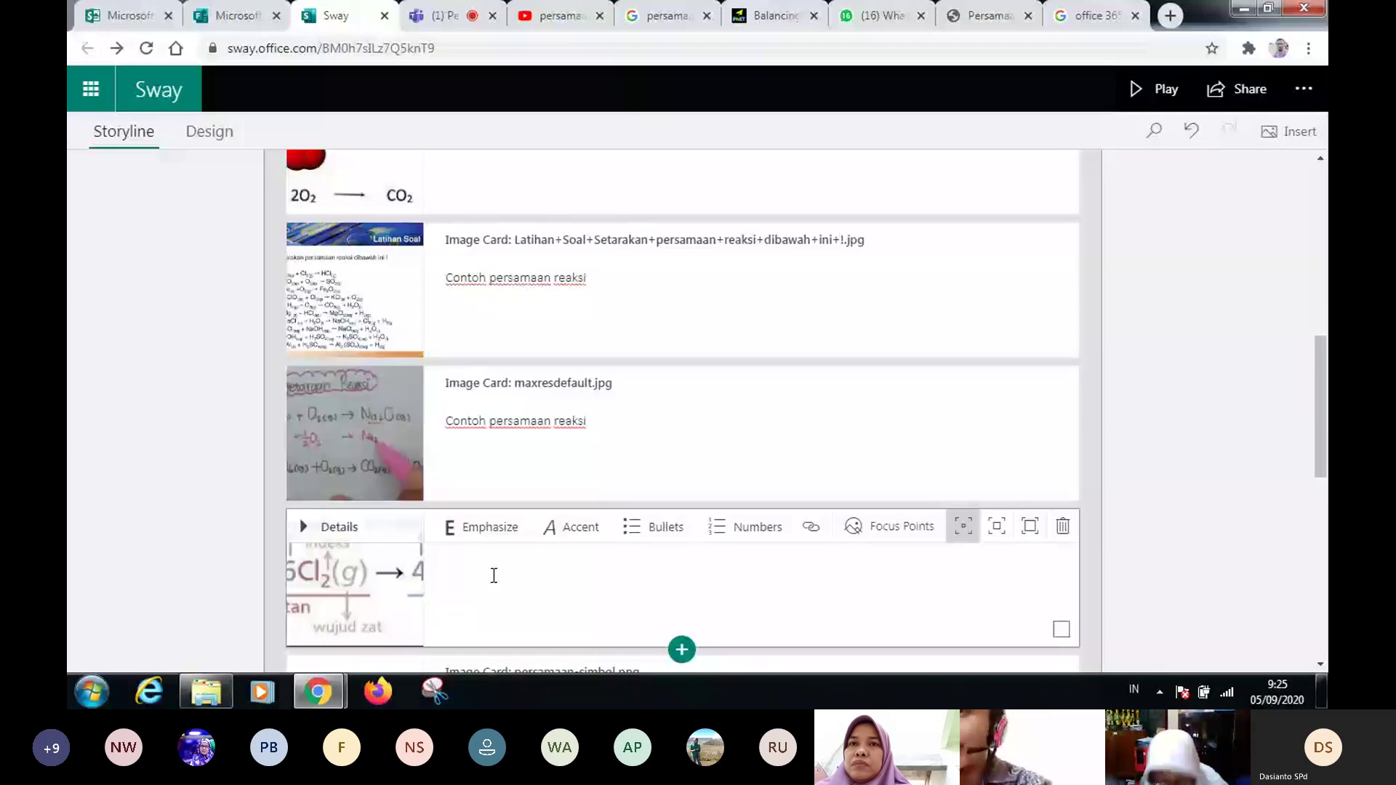
pyautogui.hotkey('ctrl', 'v')
pyautogui.scroll(-3, 493, 575)
pyautogui.click(464, 431)
pyautogui.hotkey('ctrl', 'v')
pyautogui.scroll(-2, 463, 430)
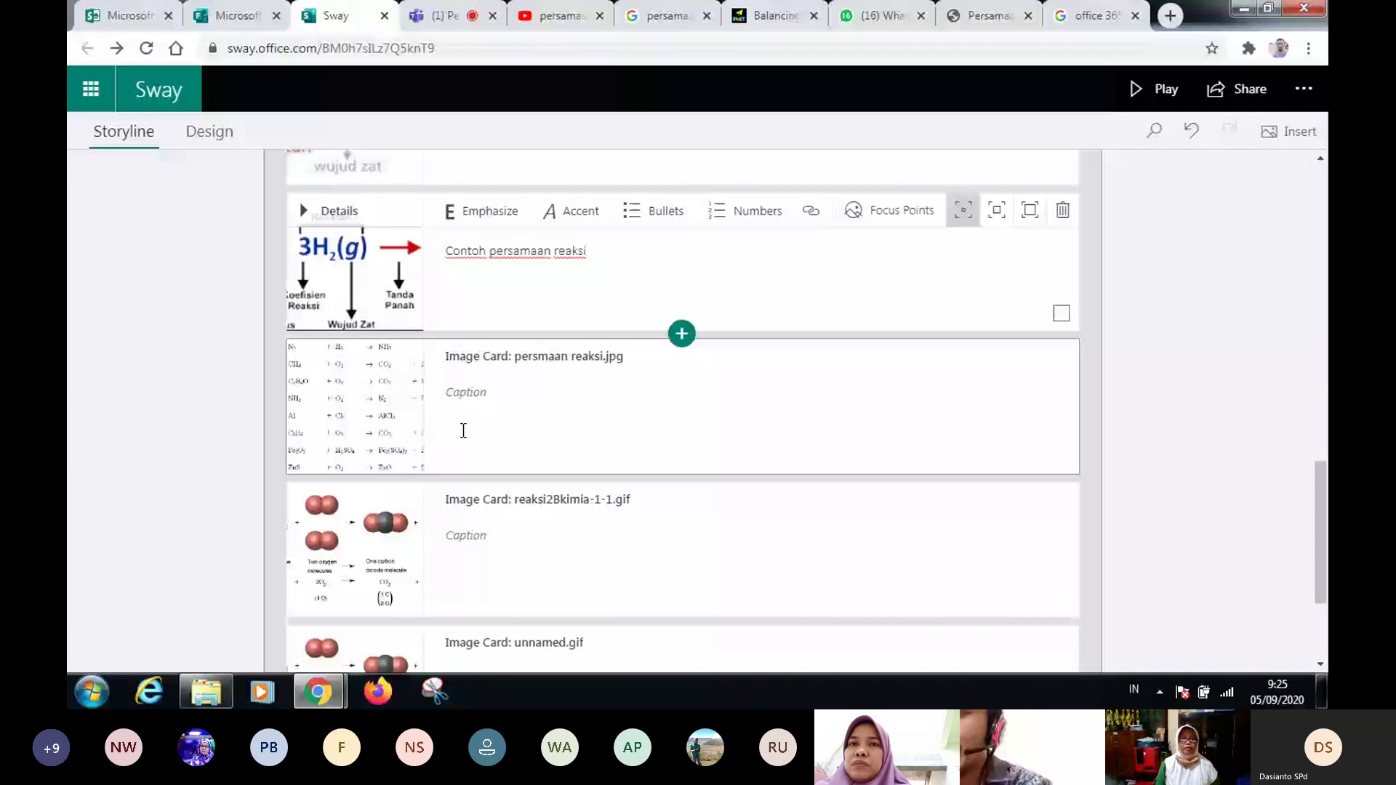
pyautogui.click(464, 430)
pyautogui.hotkey('ctrl', 'v')
pyautogui.scroll(-2, 463, 431)
pyautogui.click(471, 380)
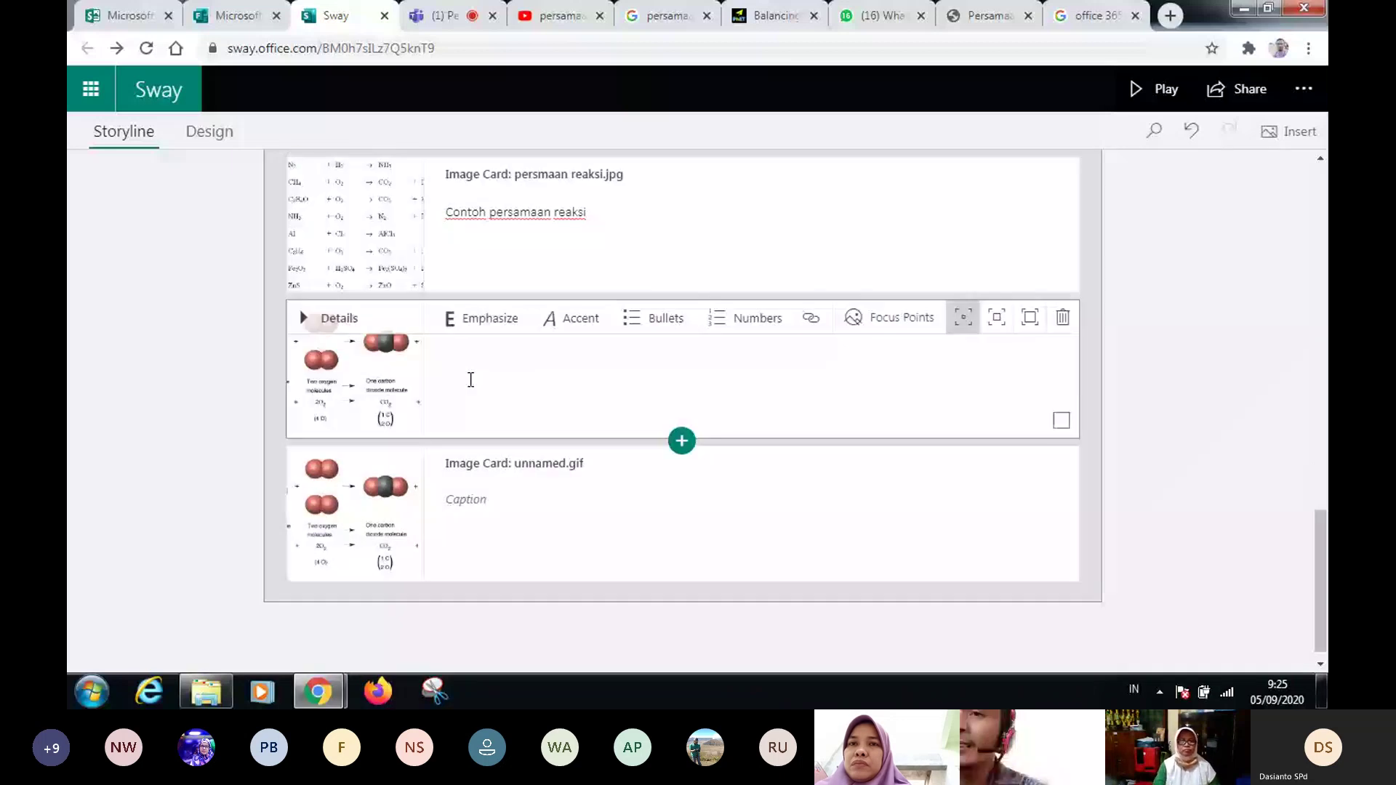
pyautogui.hotkey('ctrl', 'v')
pyautogui.click(465, 499)
pyautogui.hotkey('ctrl', 'v')
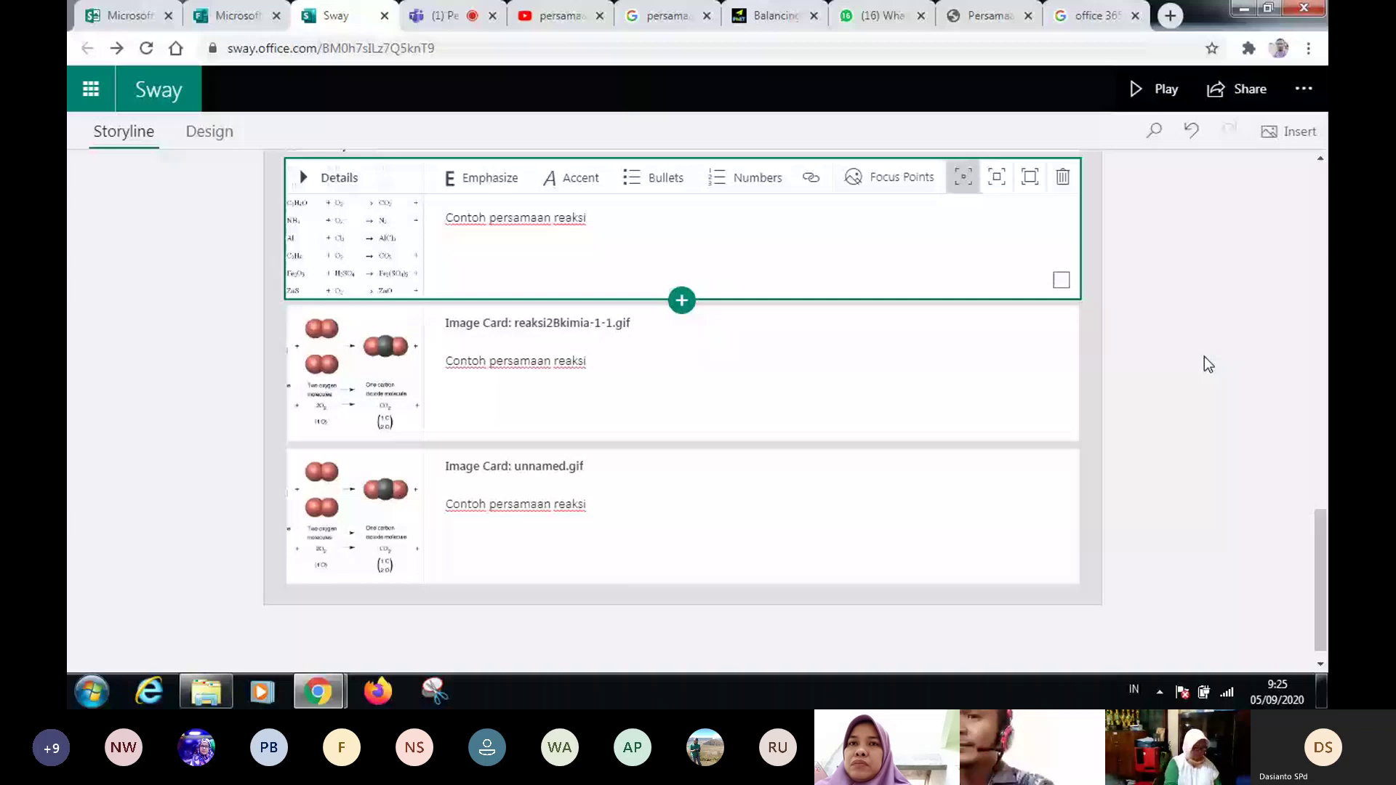
pyautogui.scroll(10, 662, 392)
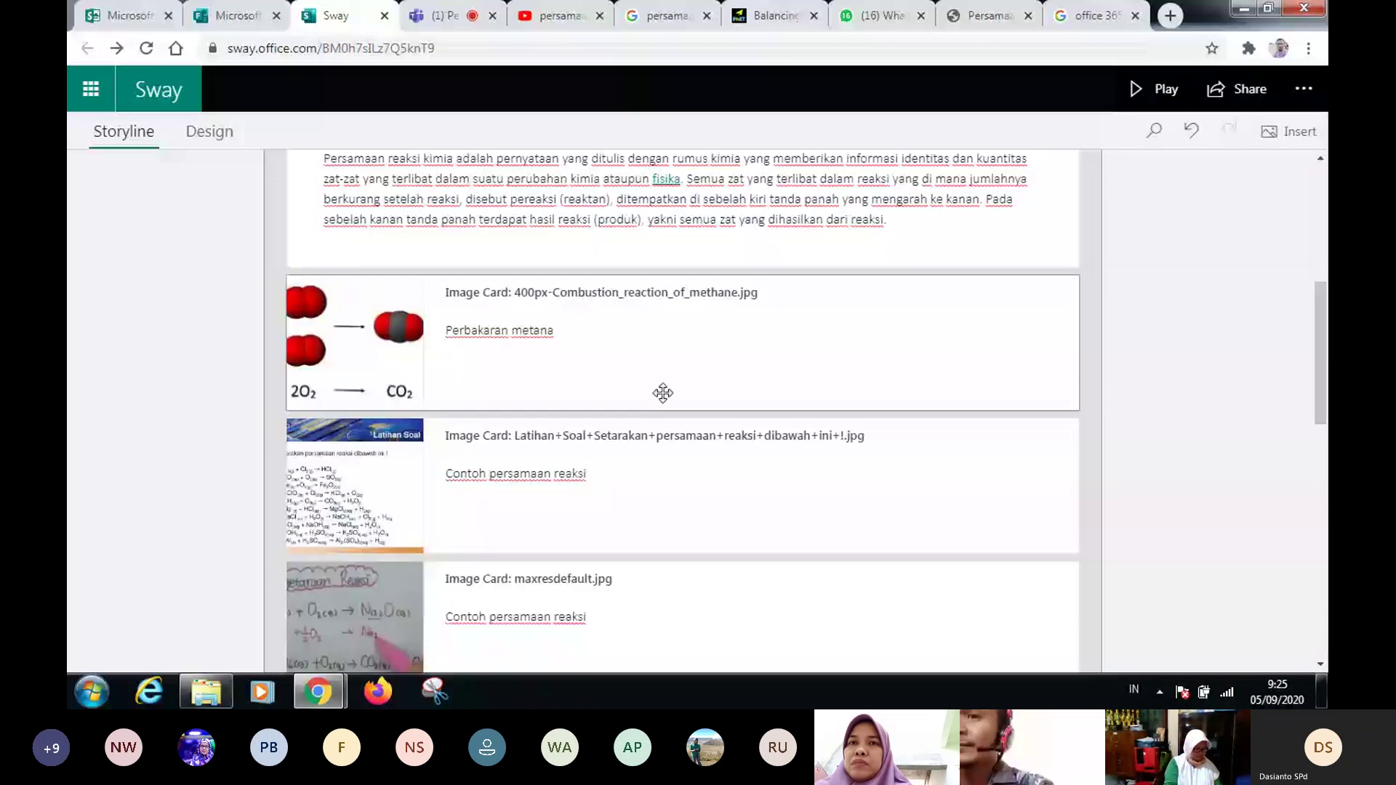
# - Preview the Sway, look through the captioned images from start to end, and return to editing
pyautogui.click(1148, 98)
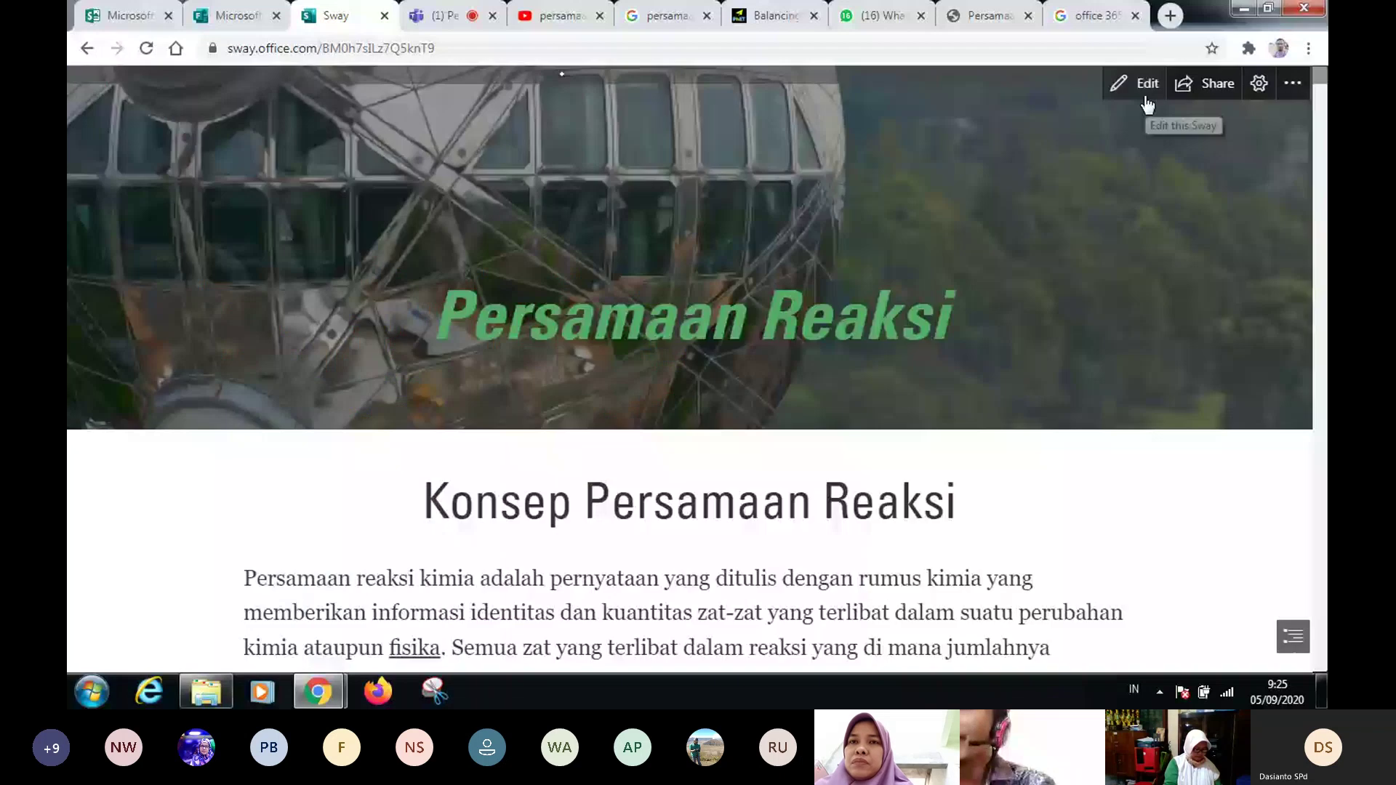
pyautogui.scroll(-2, 987, 247)
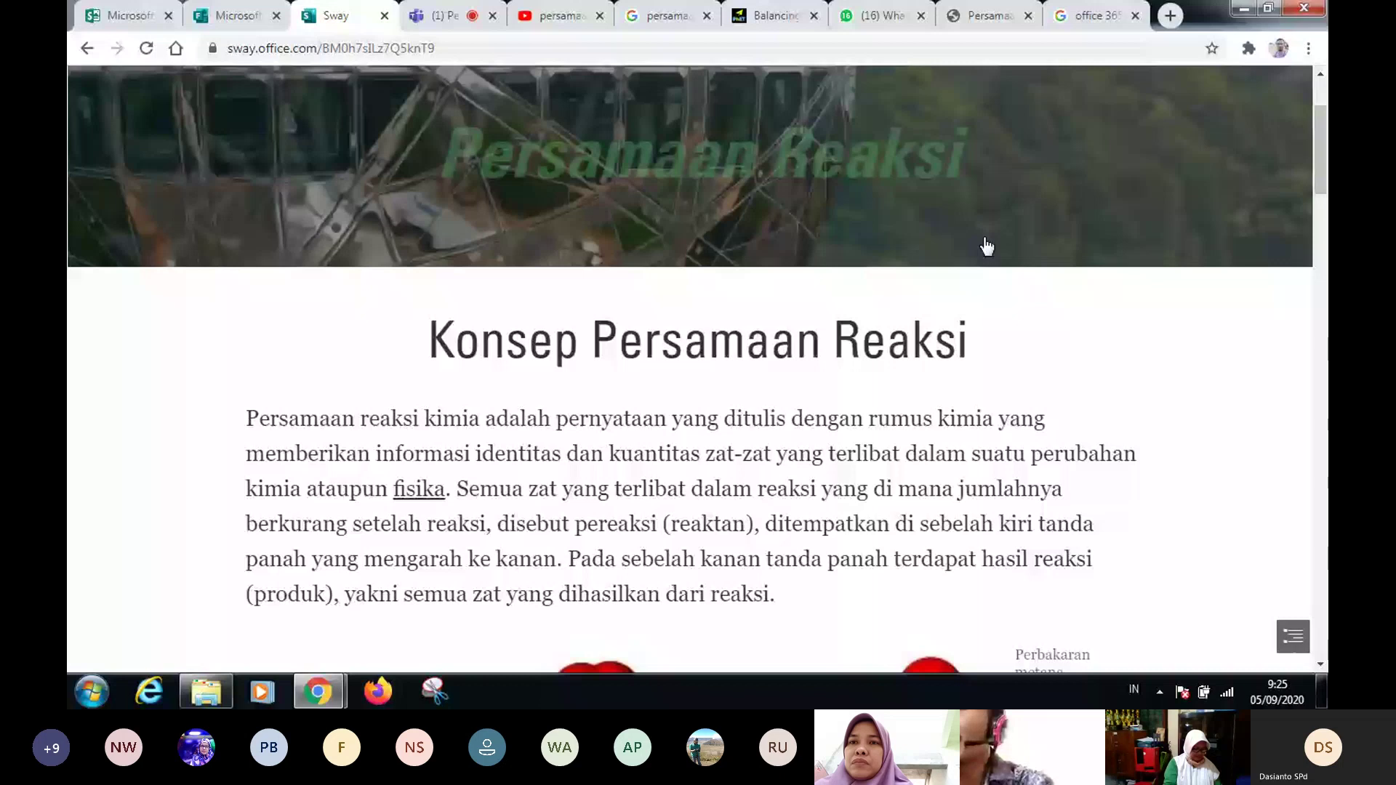
pyautogui.scroll(-8, 853, 427)
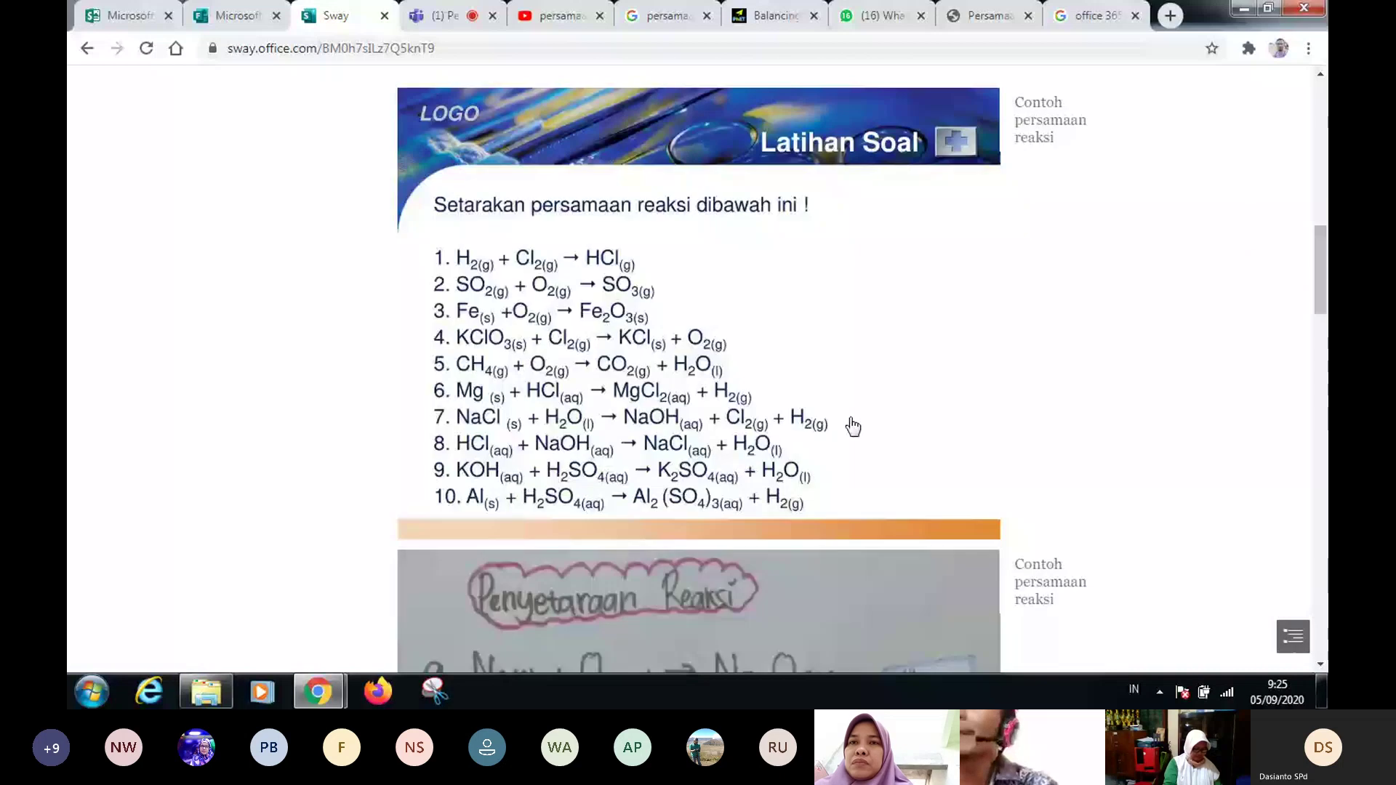
pyautogui.scroll(-10, 853, 427)
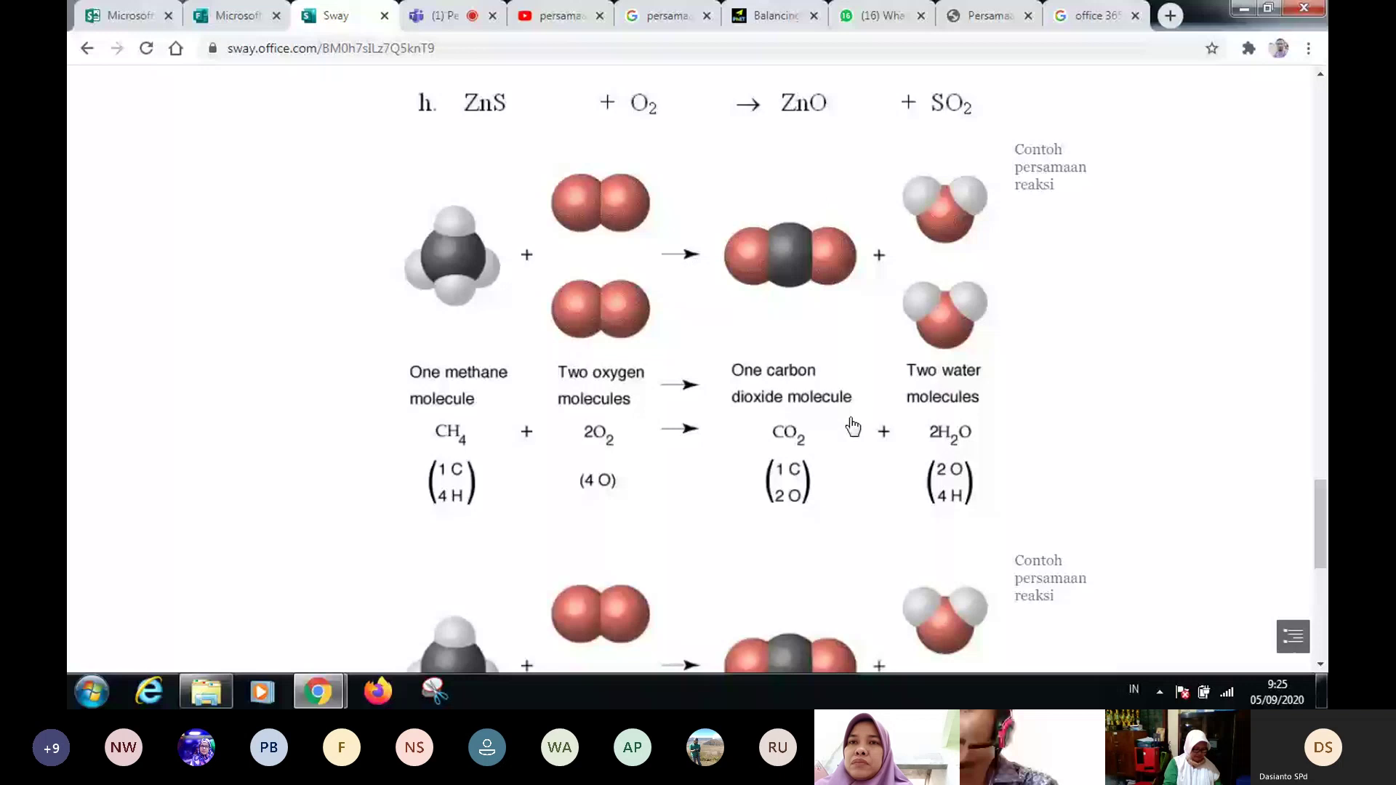
pyautogui.scroll(-1, 853, 426)
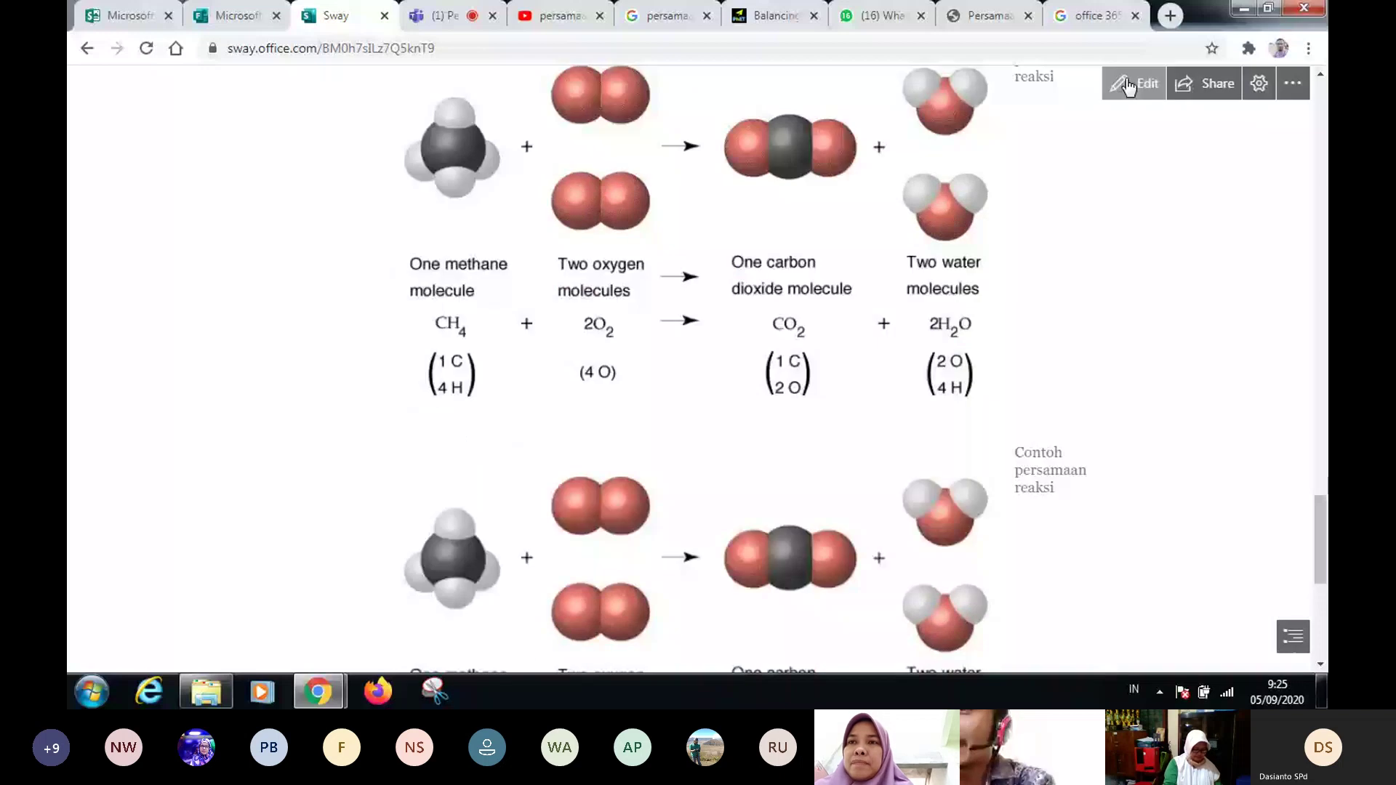
pyautogui.click(1128, 84)
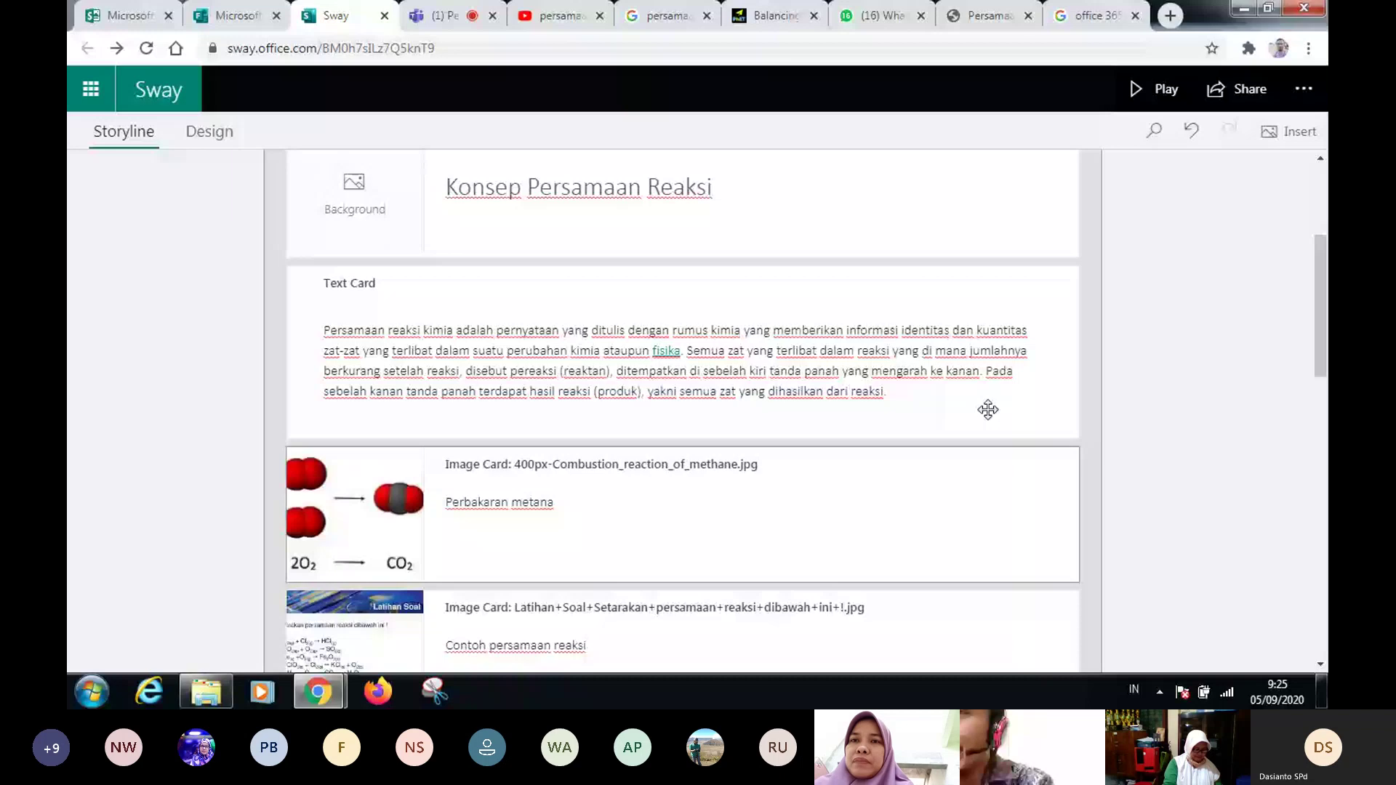
# - Group all eight image cards, from 400px-Combustion_reaction_of_methane.jpg to unnamed.gif, into one group
pyautogui.scroll(-1, 1058, 469)
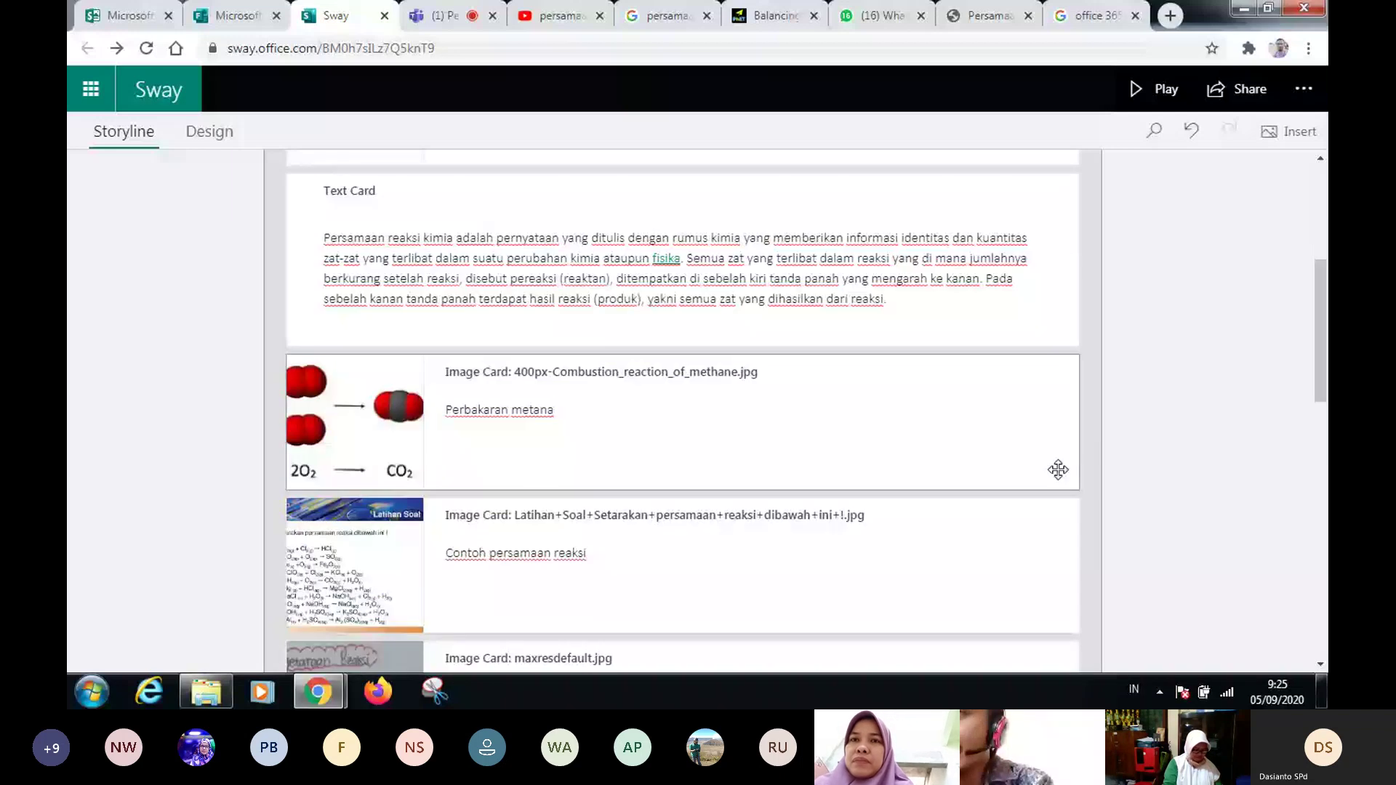
pyautogui.click(1059, 469)
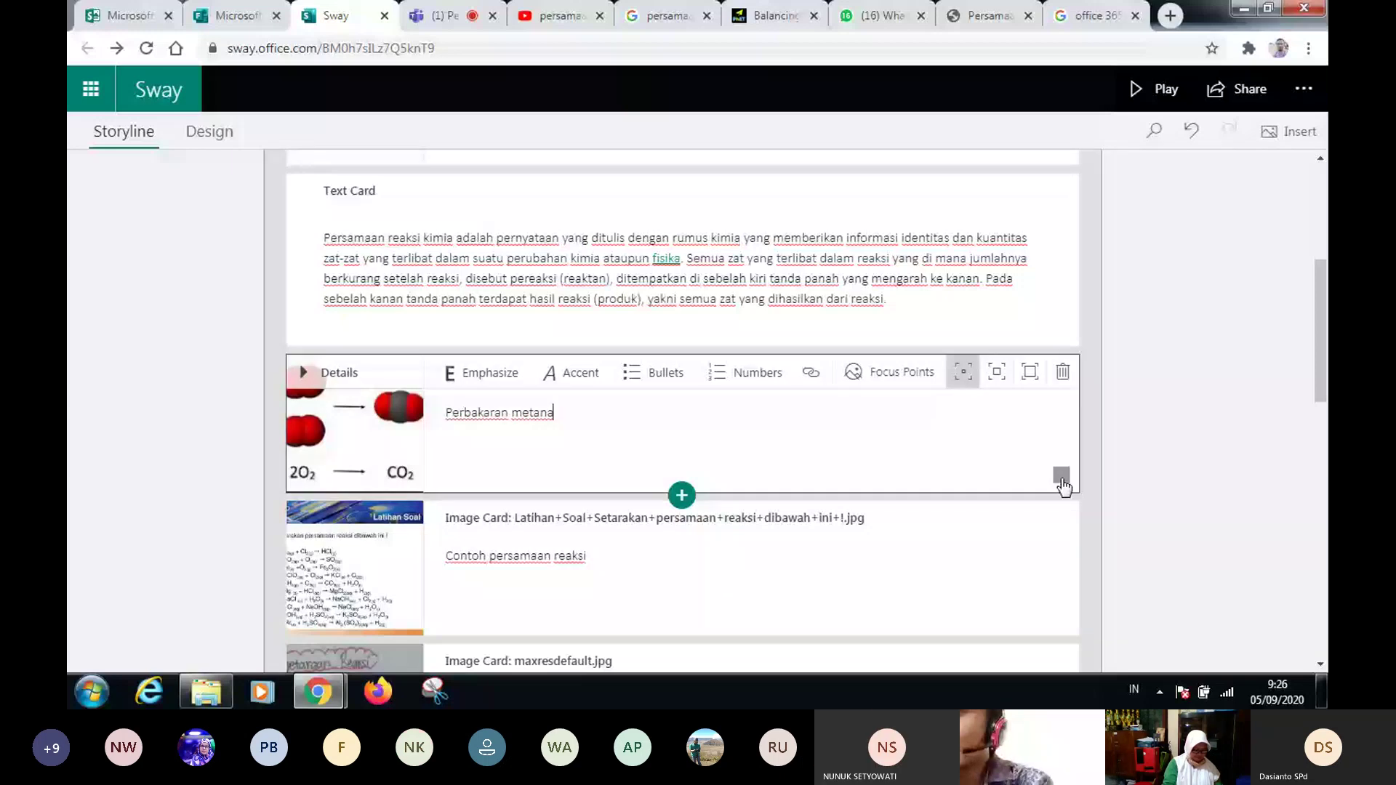
pyautogui.click(1062, 477)
pyautogui.click(1062, 619)
pyautogui.scroll(-5, 1062, 355)
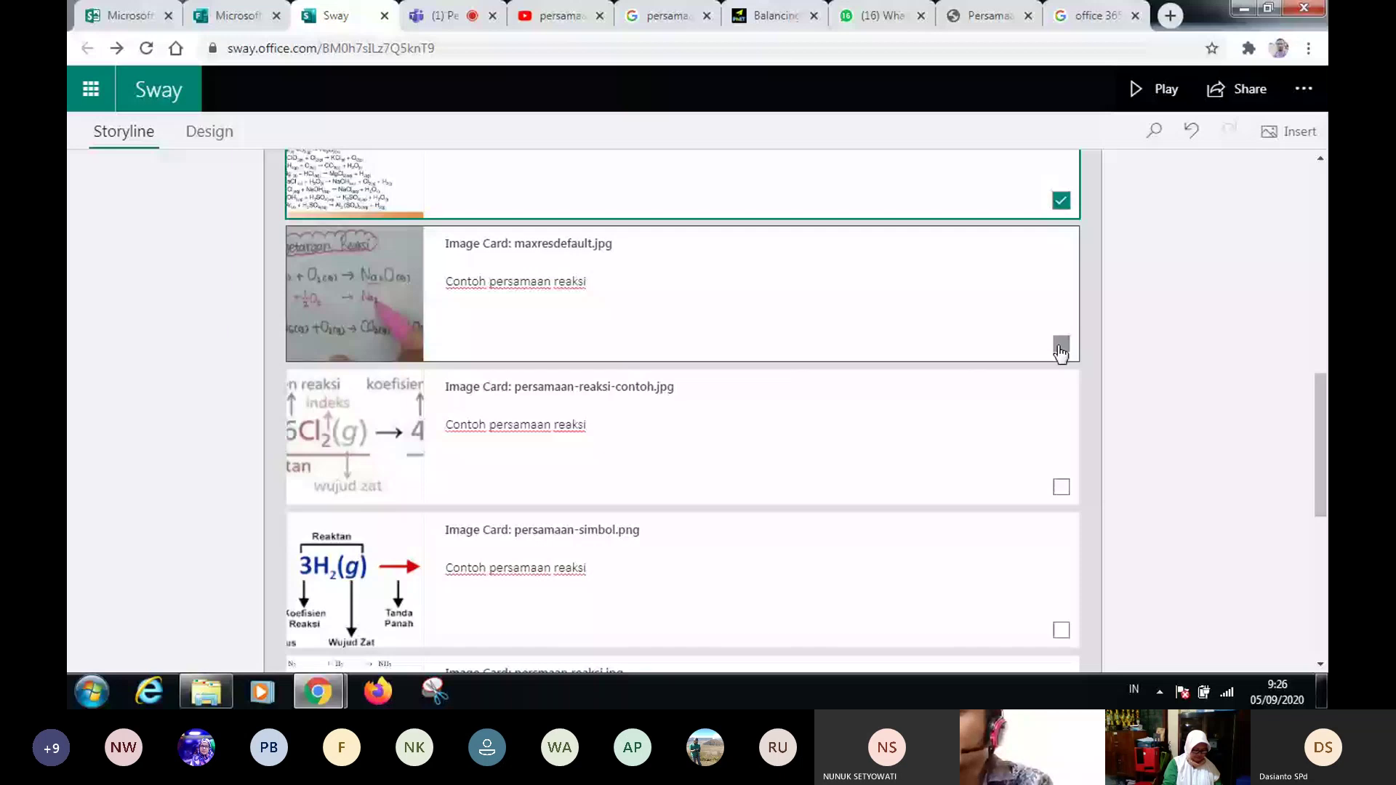
pyautogui.scroll(-2, 1062, 354)
pyautogui.click(1062, 355)
pyautogui.scroll(-2, 1061, 355)
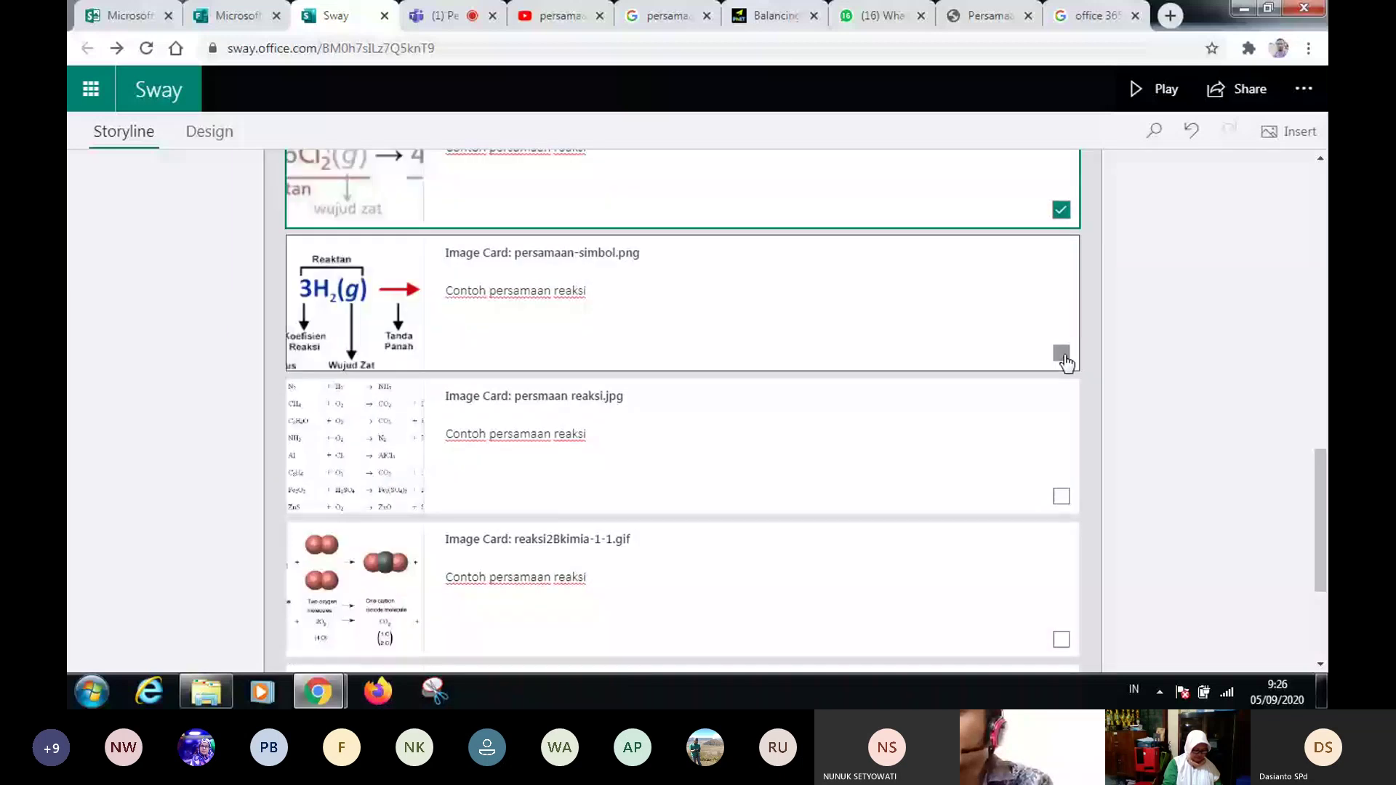
pyautogui.click(1062, 354)
pyautogui.scroll(-1, 1064, 361)
pyautogui.click(1062, 357)
pyautogui.scroll(-1, 1064, 362)
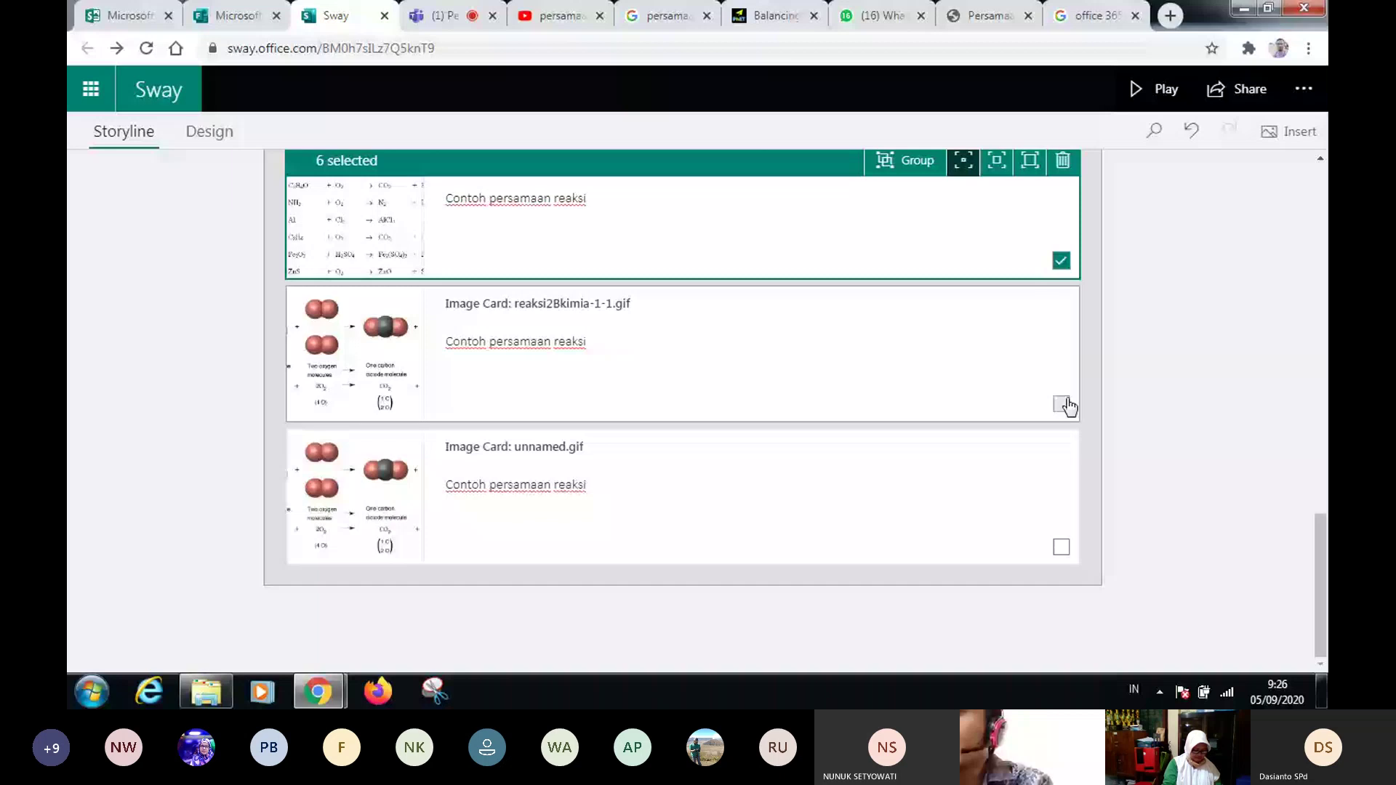
pyautogui.click(1062, 404)
pyautogui.click(1061, 547)
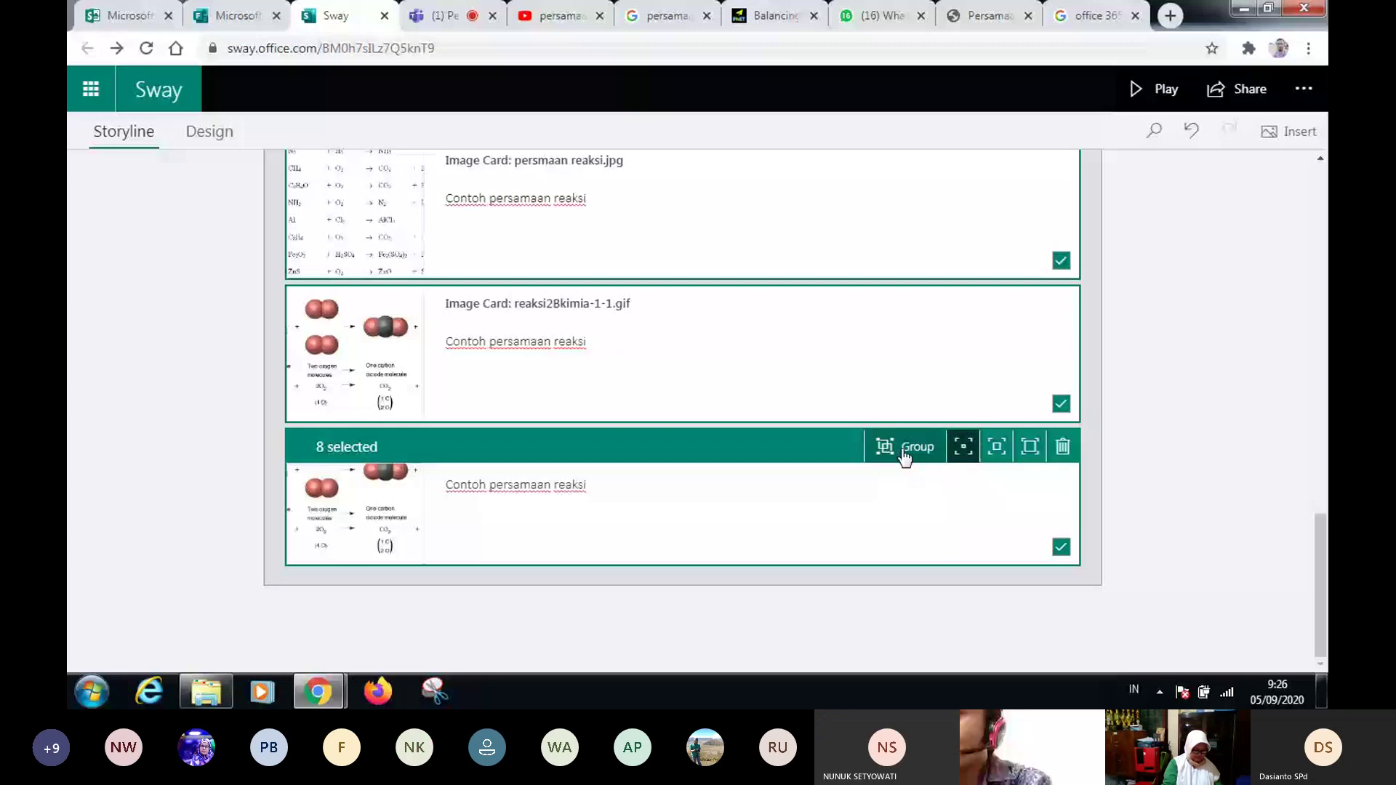
pyautogui.click(906, 449)
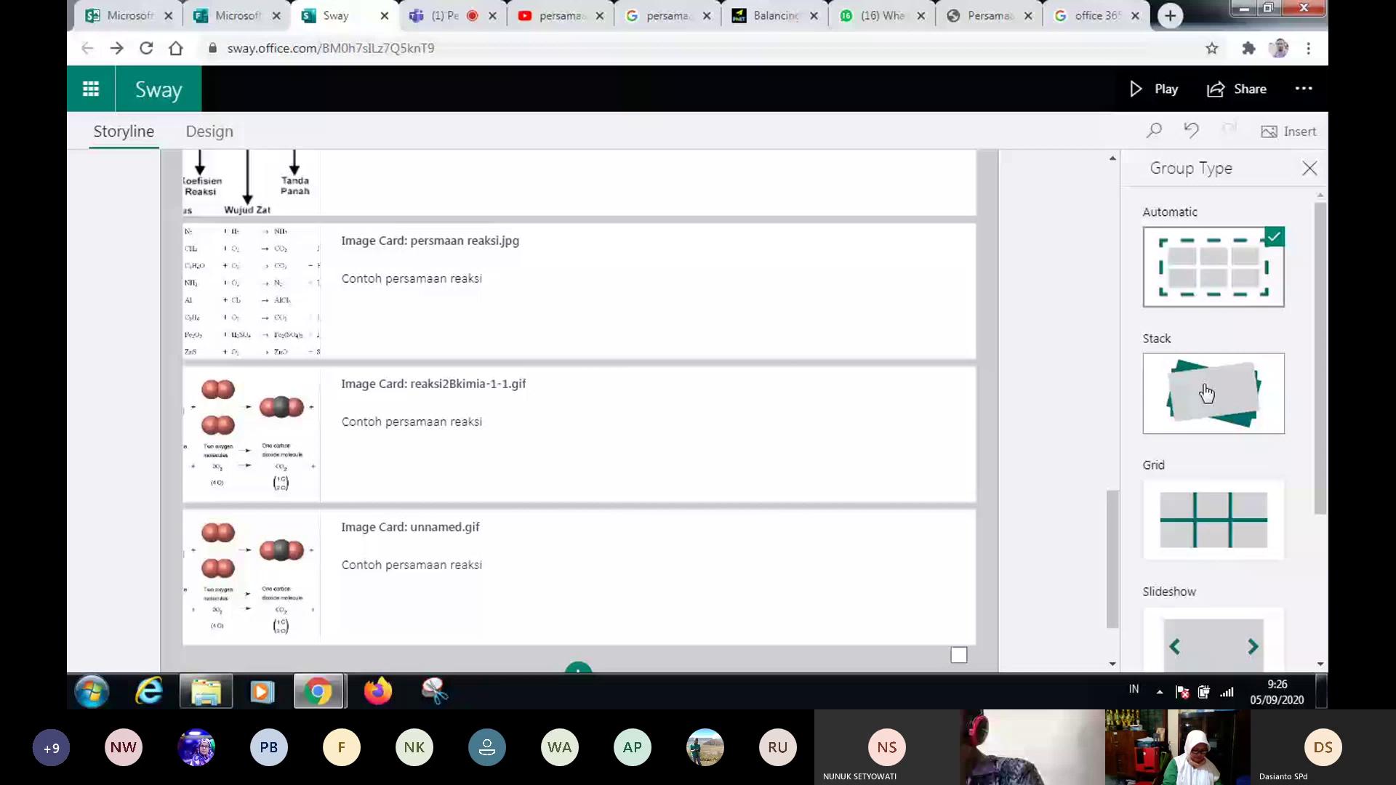
# - Look over the available group types and set the image group's type to Stack
pyautogui.scroll(-2, 1279, 576)
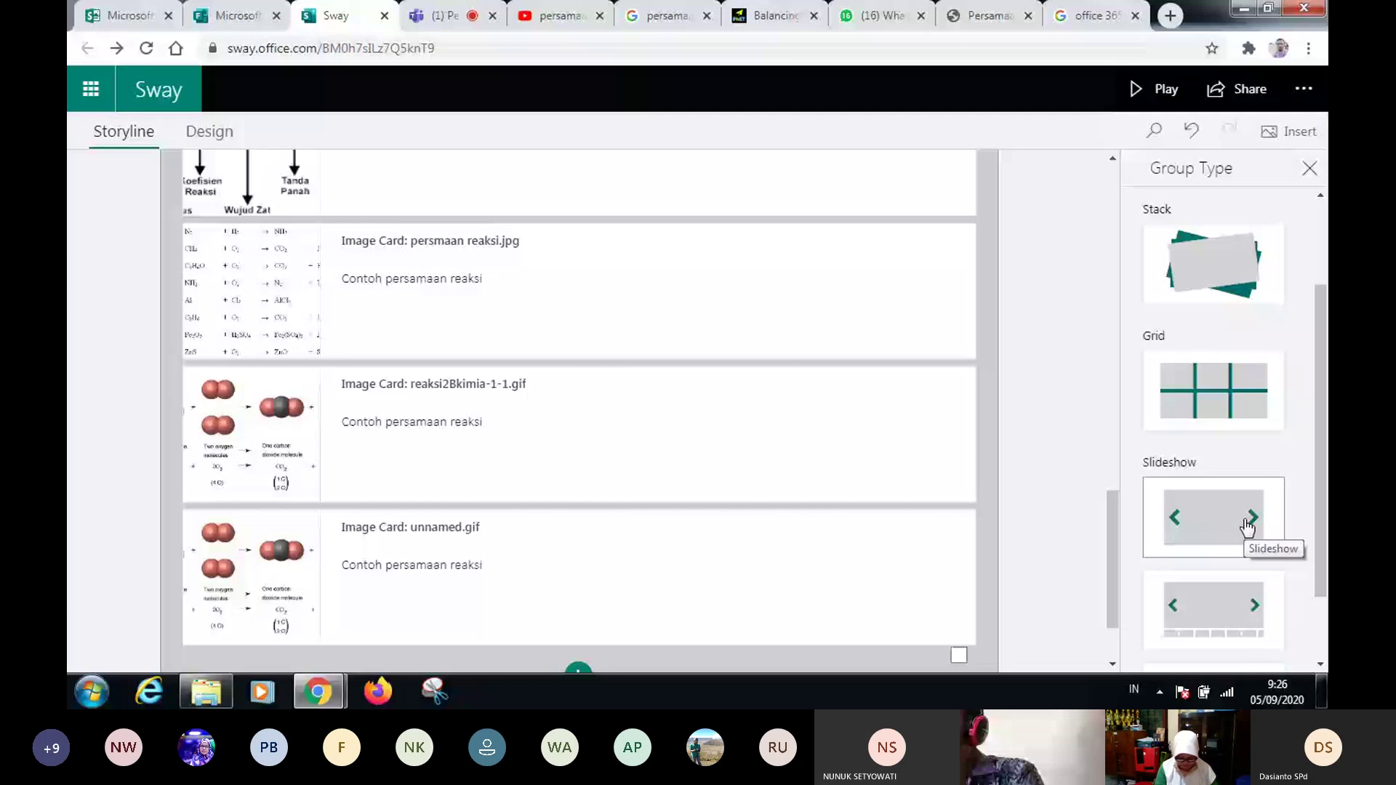
pyautogui.scroll(-1, 1254, 522)
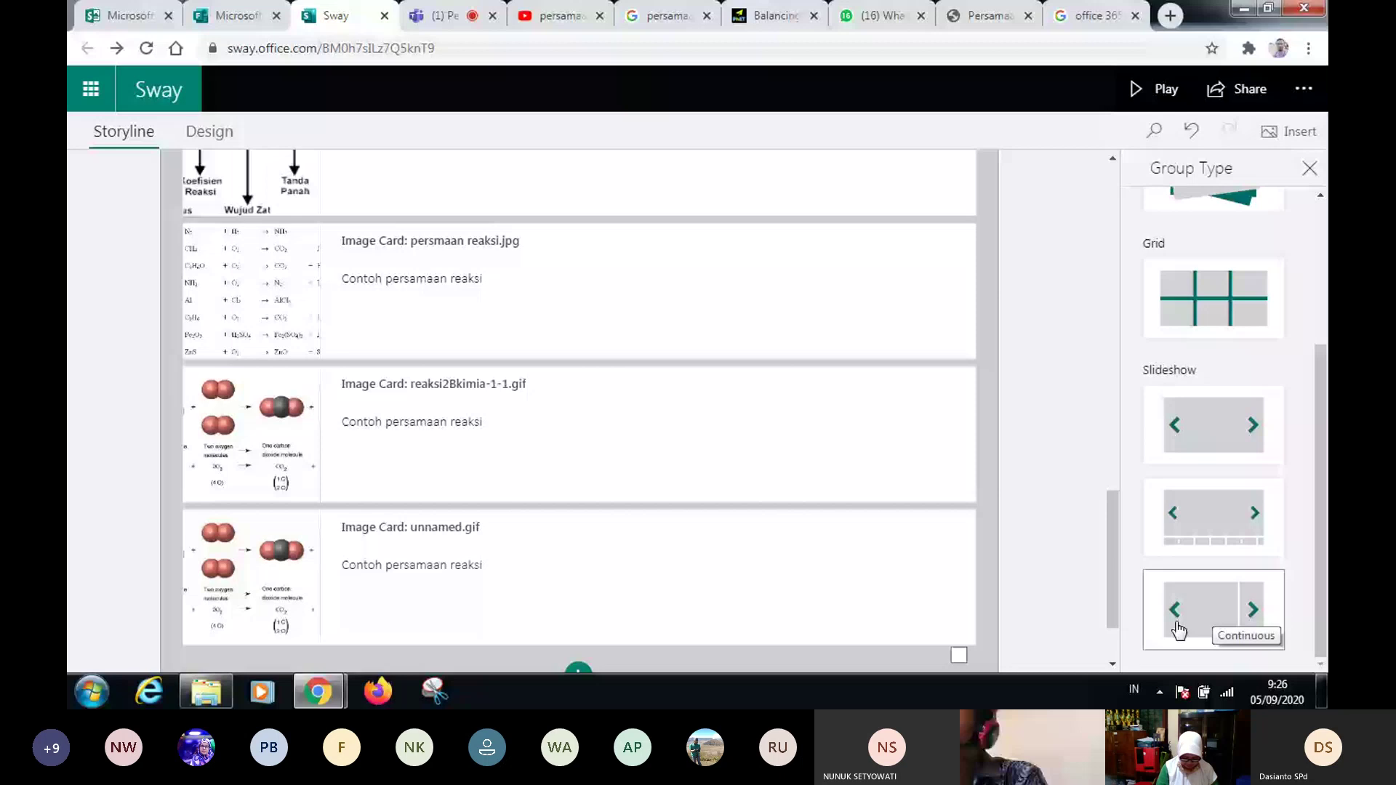
pyautogui.moveTo(1319, 587); pyautogui.dragTo(1320, 581)
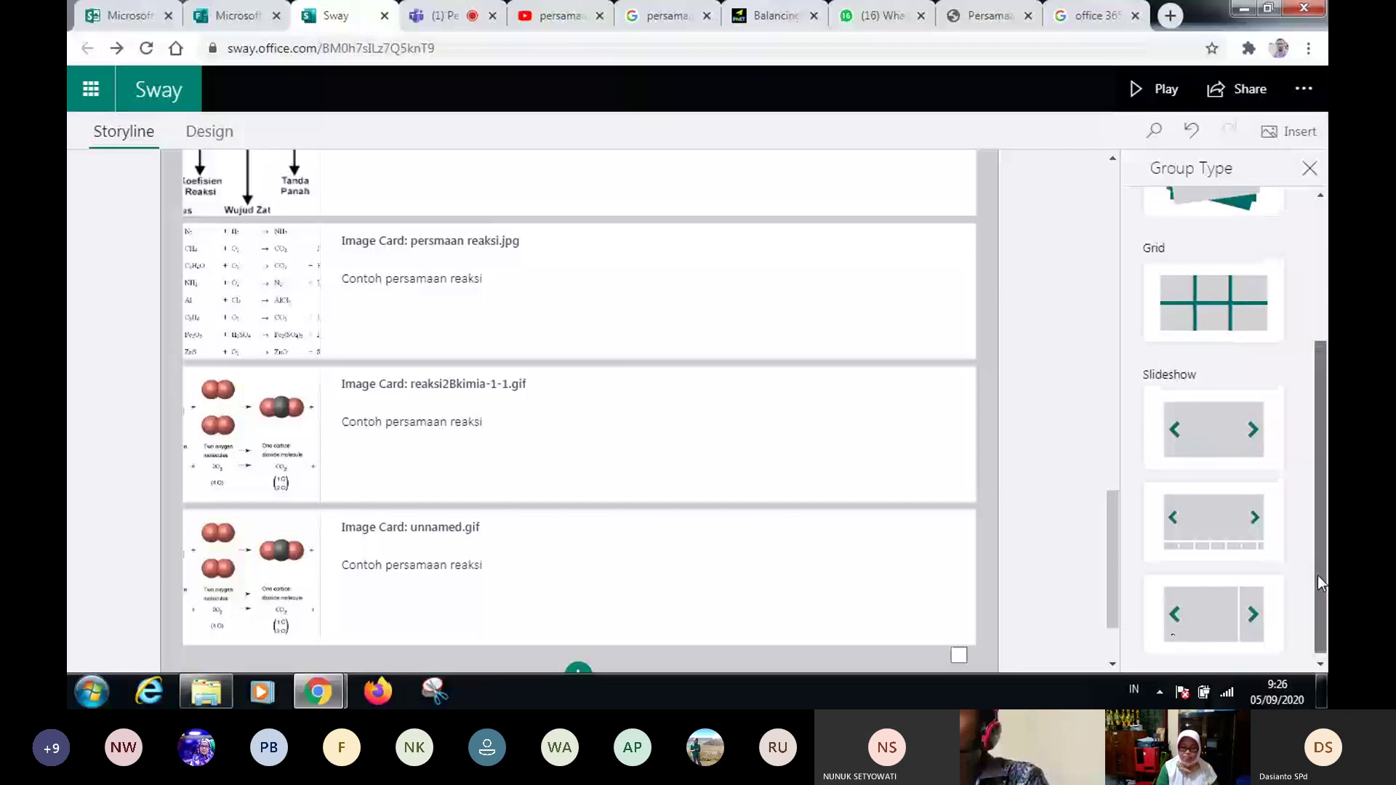
pyautogui.scroll(3, 1244, 334)
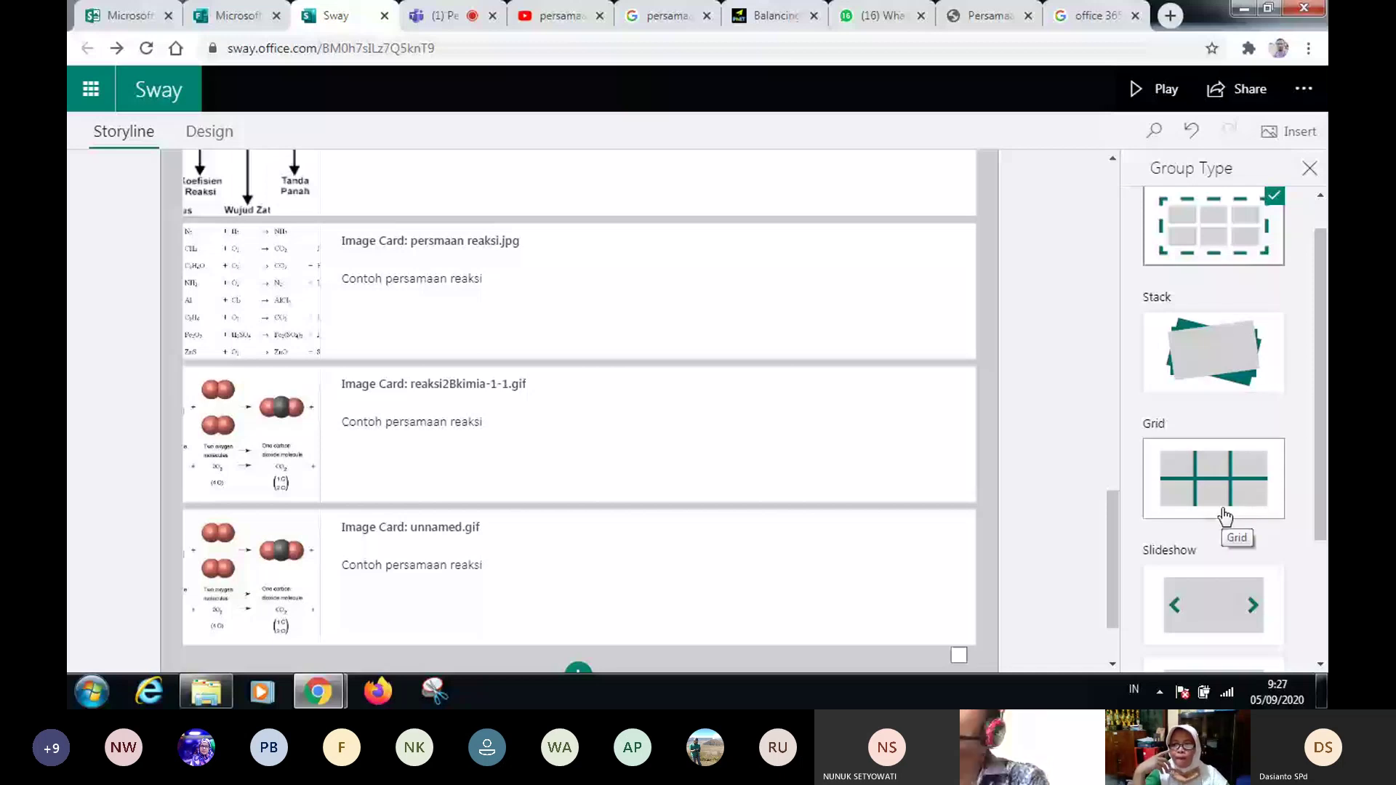
pyautogui.click(1222, 353)
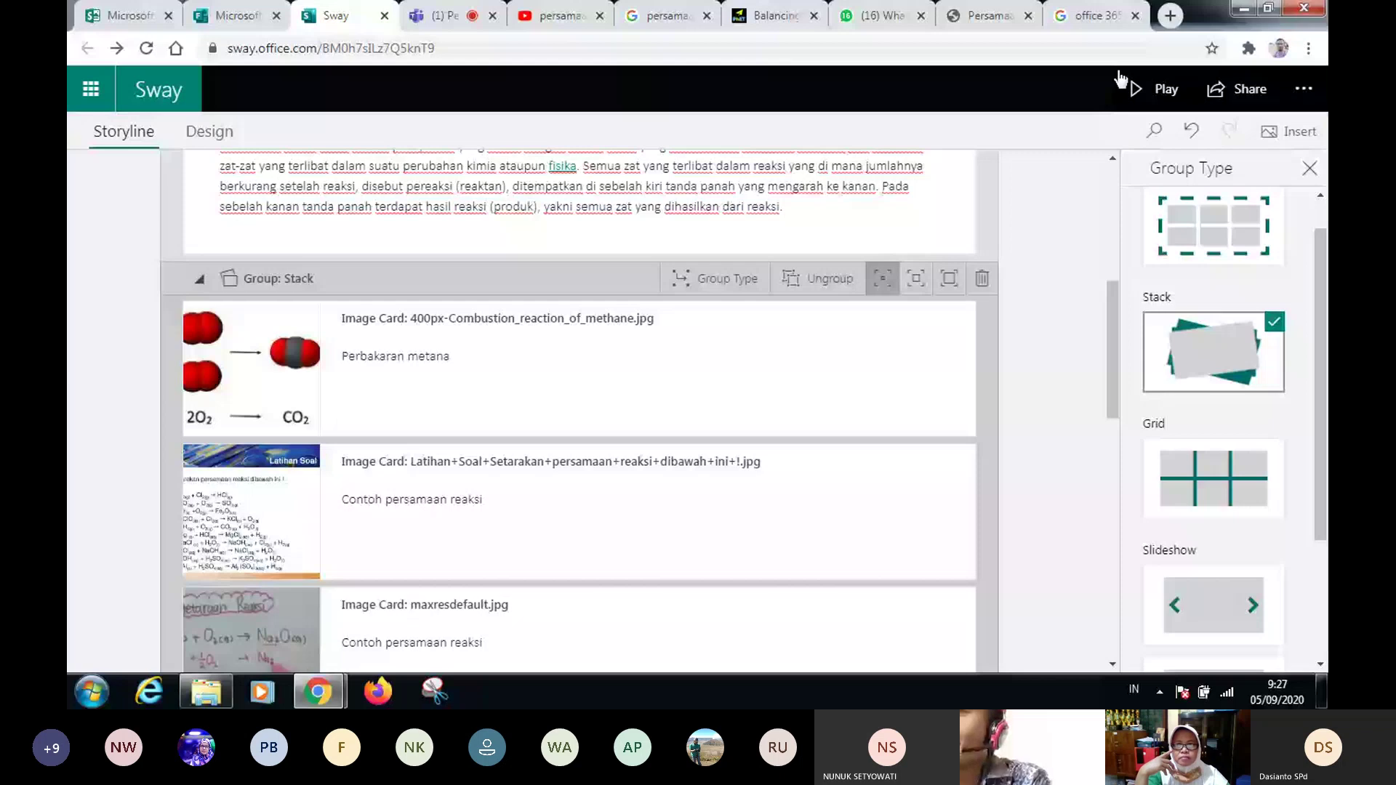
# - Preview the stacked images, enlarge the stack and page through several pictures, and return to editing
pyautogui.click(1121, 78)
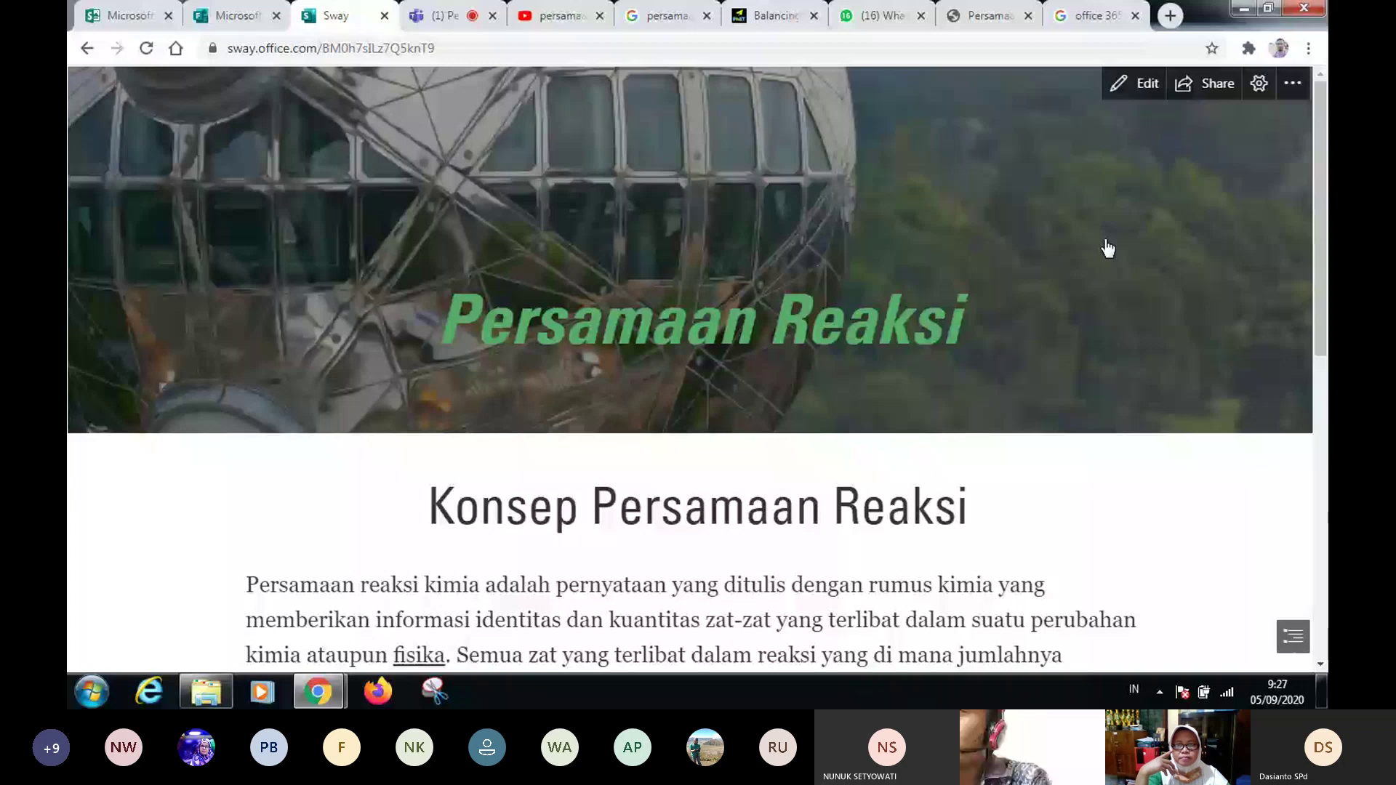
pyautogui.scroll(-7, 707, 396)
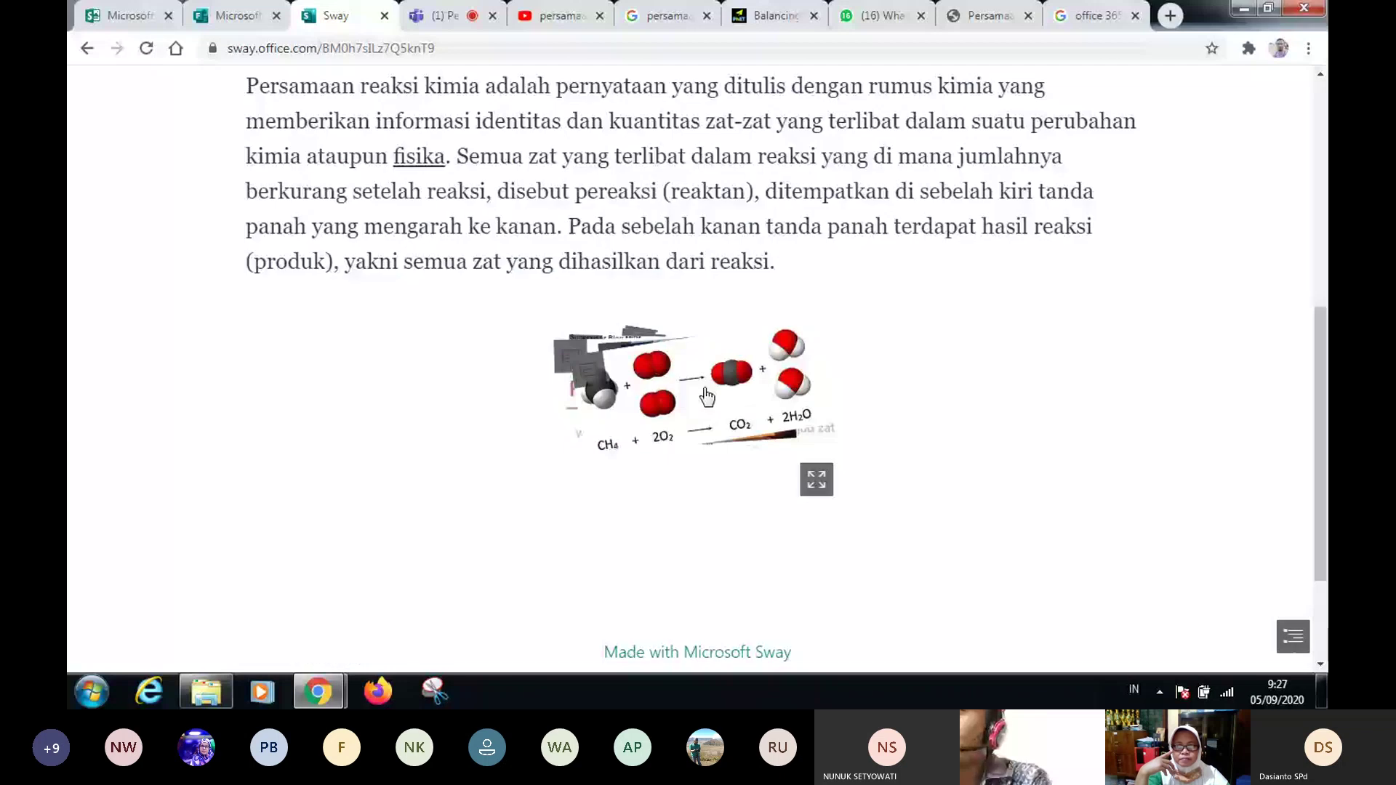
pyautogui.click(706, 396)
pyautogui.click(1311, 382)
pyautogui.click(1311, 381)
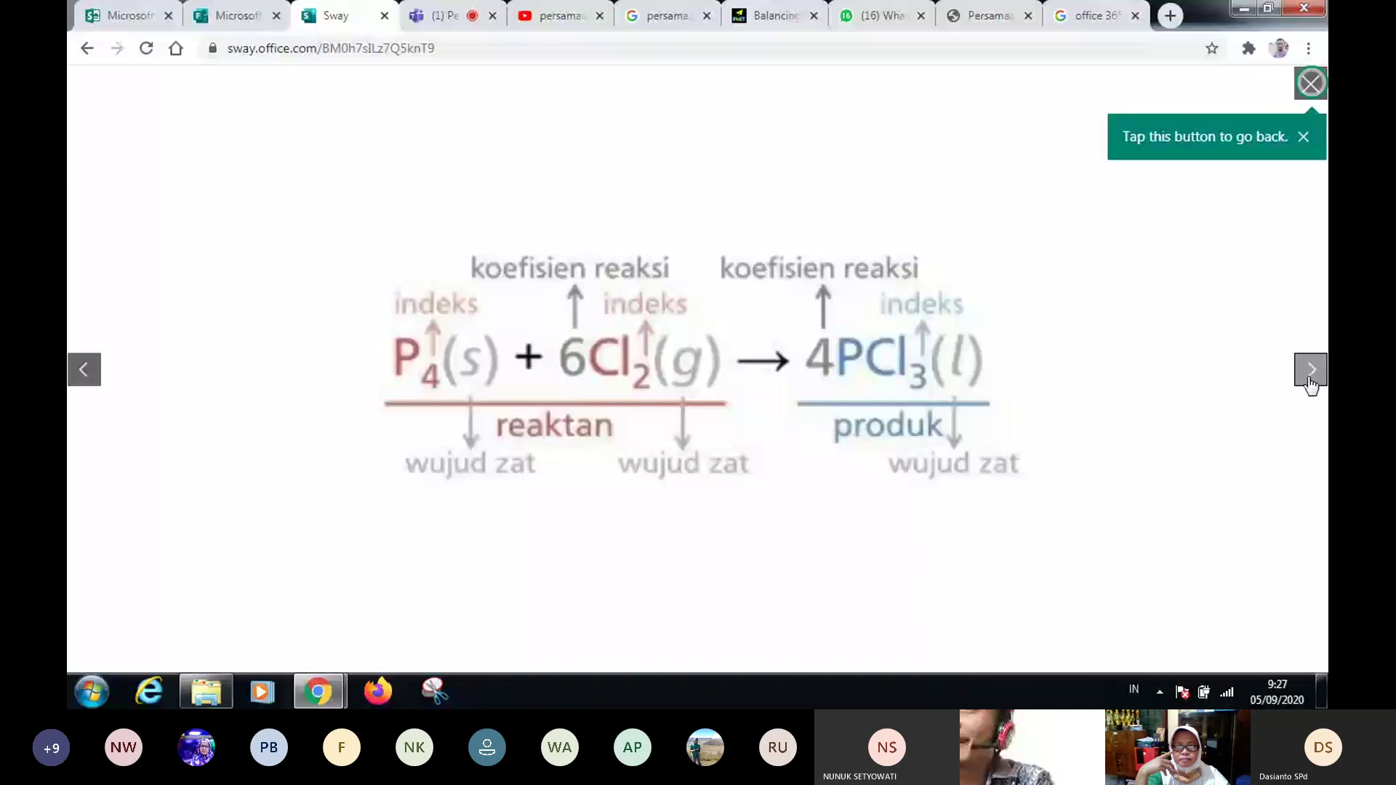
pyautogui.click(1311, 371)
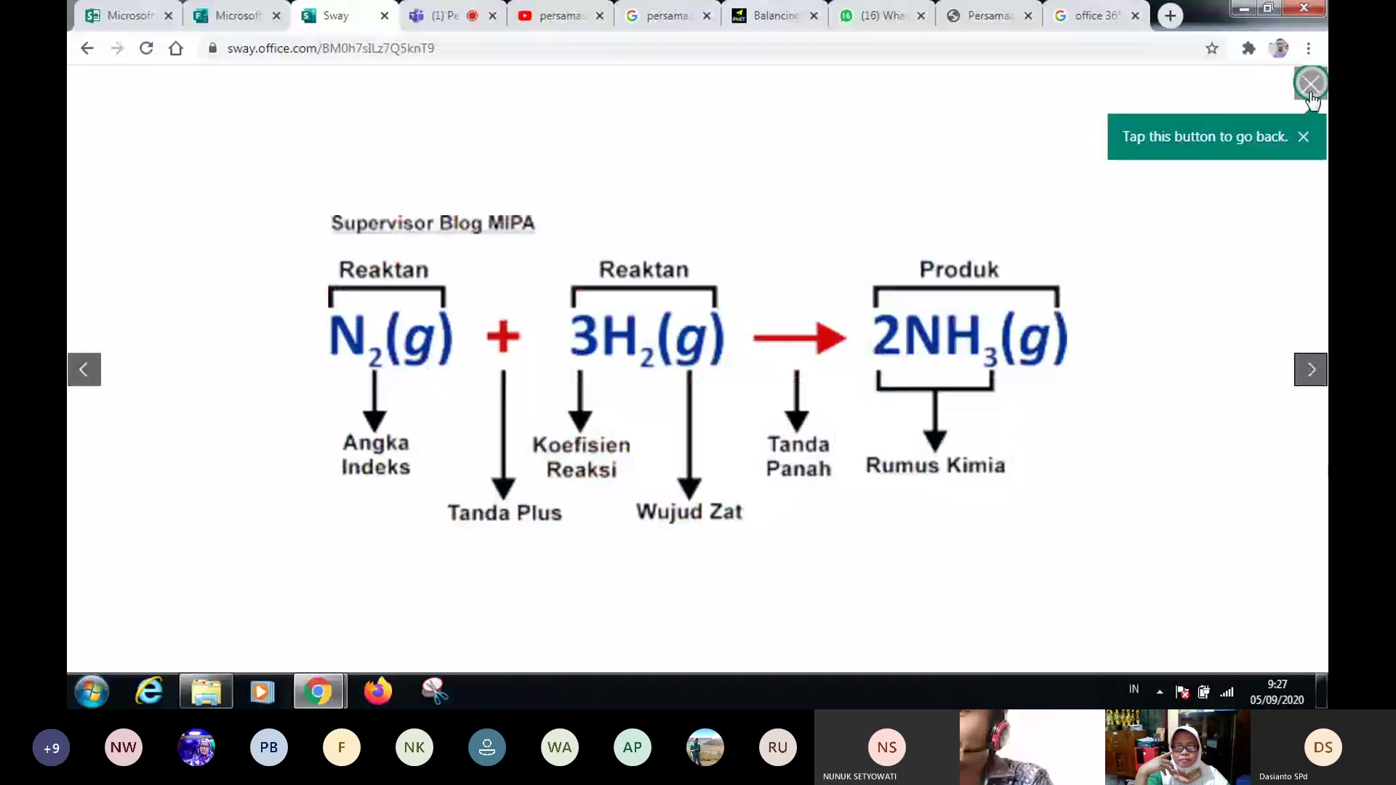
pyautogui.click(1311, 85)
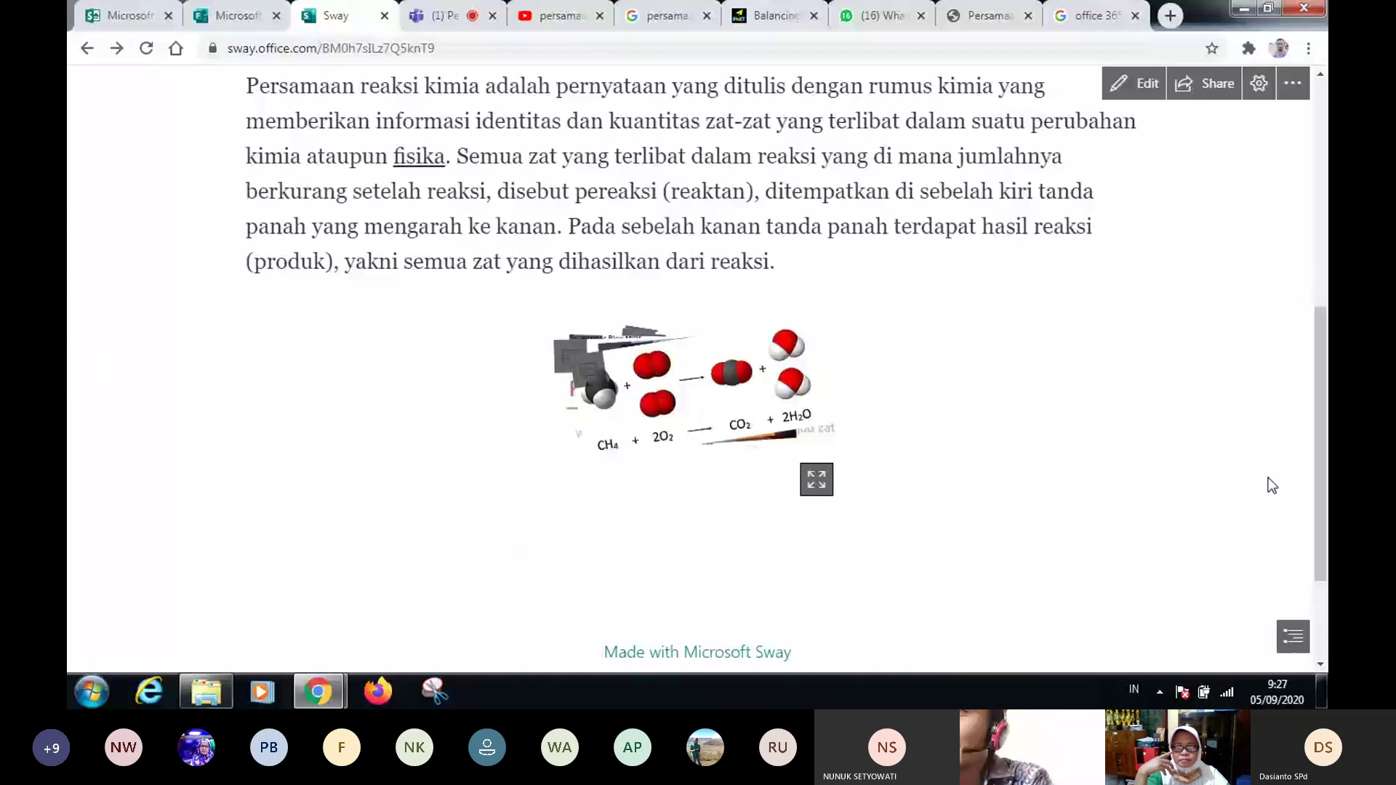
pyautogui.click(1135, 83)
# - Change the image group's type to Grid, preview the result, and return to editing
pyautogui.scroll(-3, 909, 302)
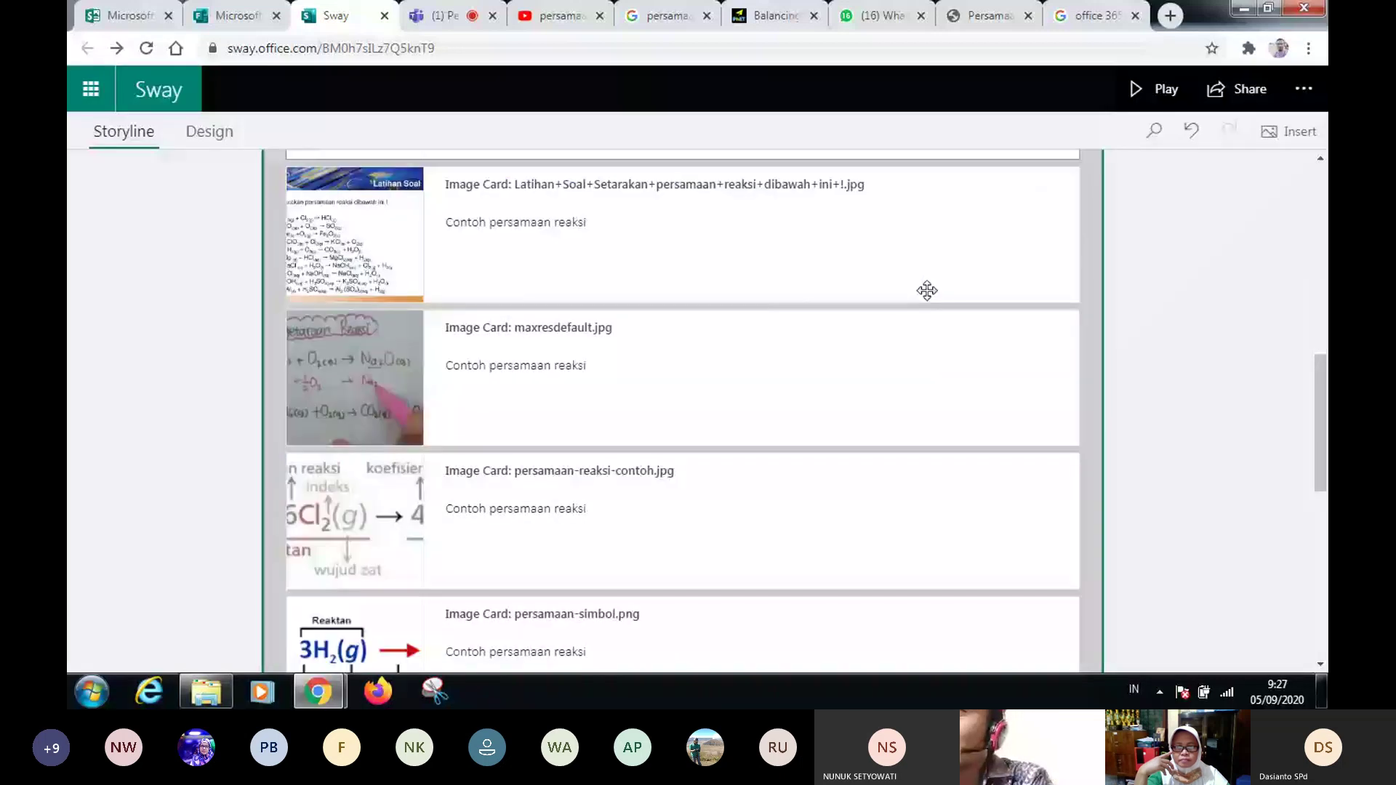
pyautogui.click(927, 291)
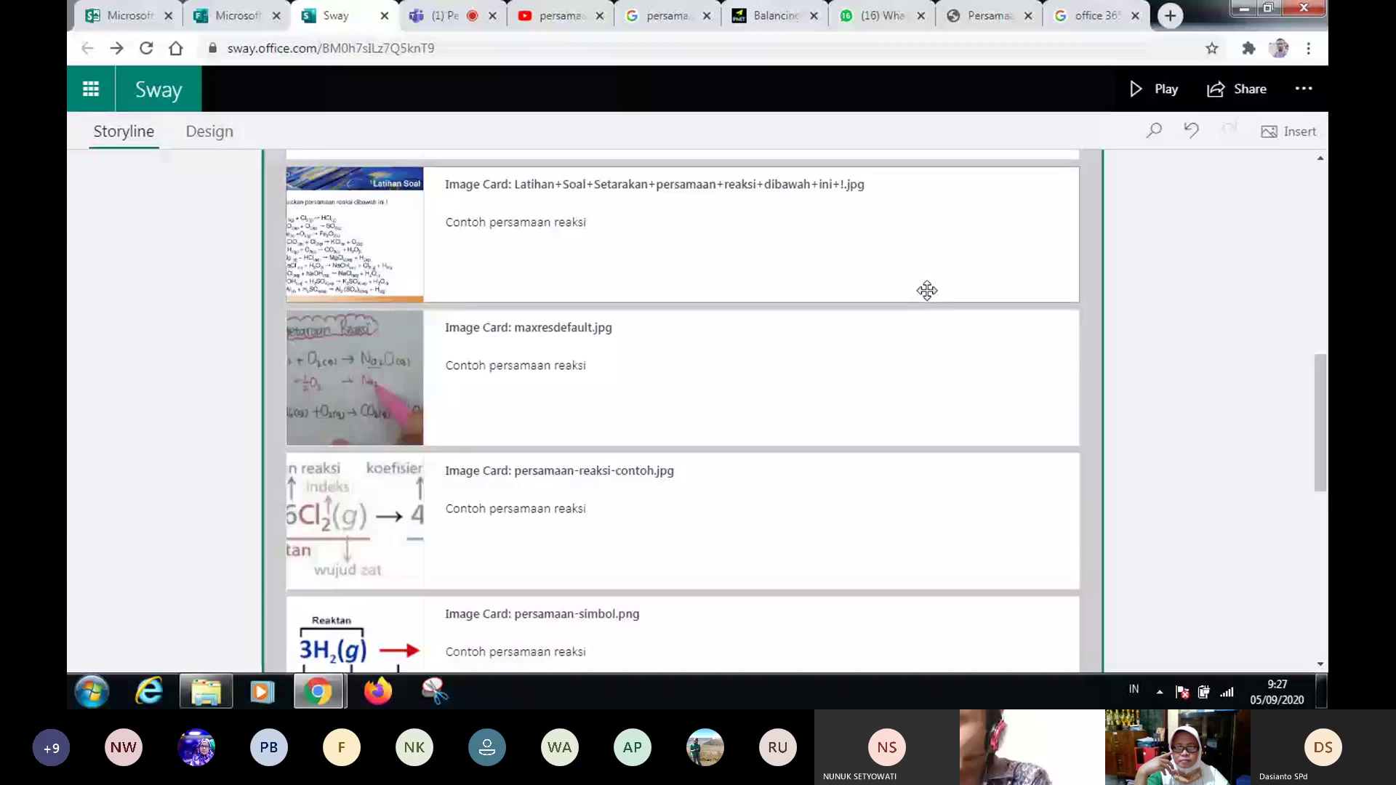
pyautogui.scroll(-10, 1067, 556)
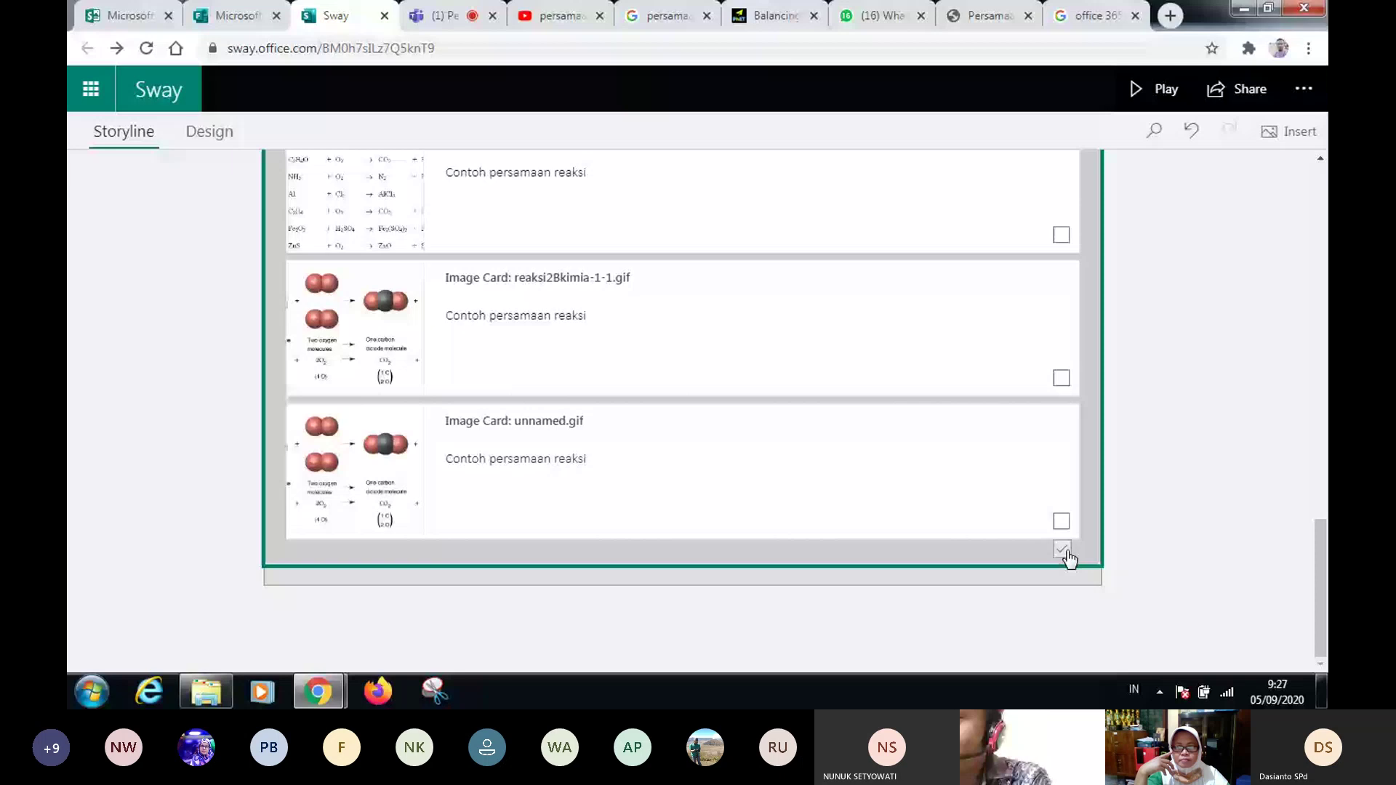
pyautogui.click(1062, 551)
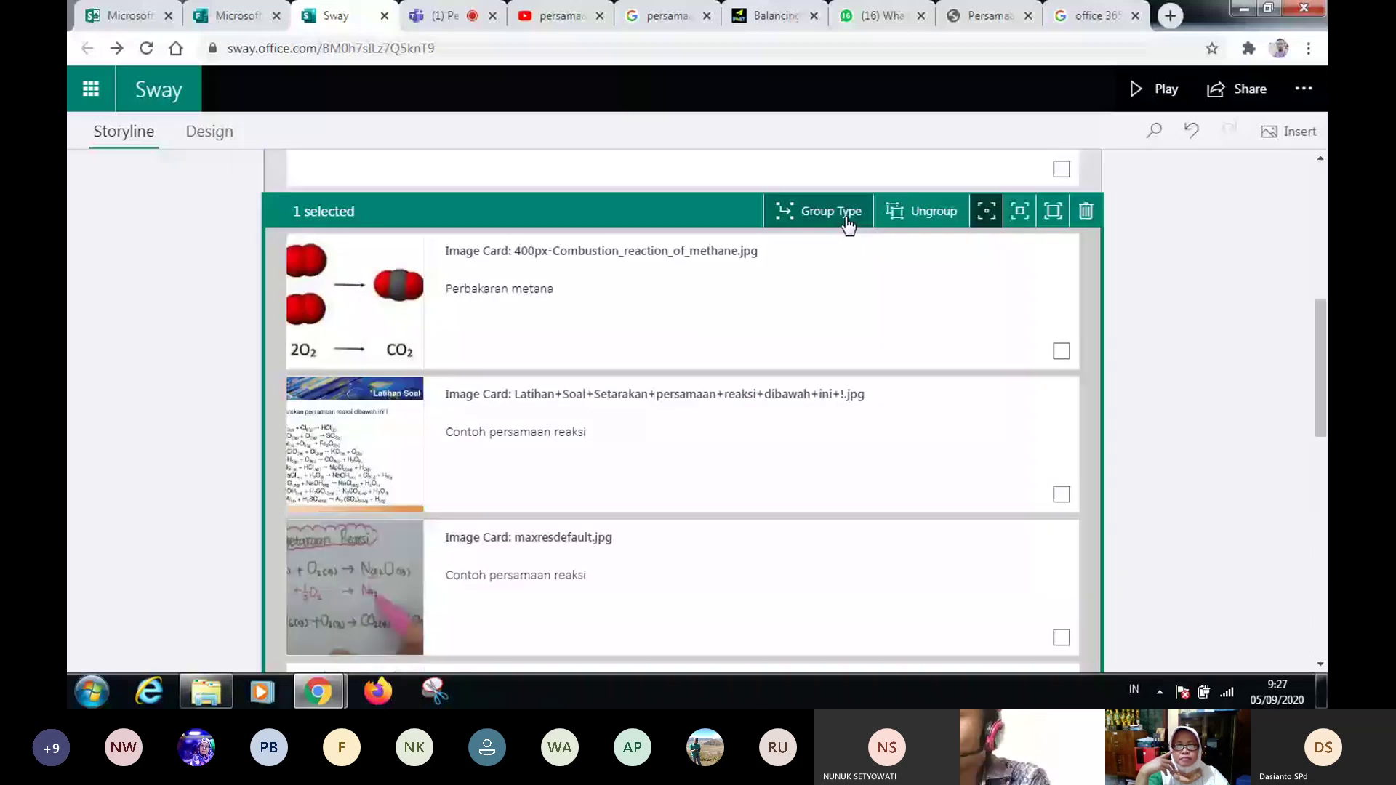
pyautogui.click(847, 218)
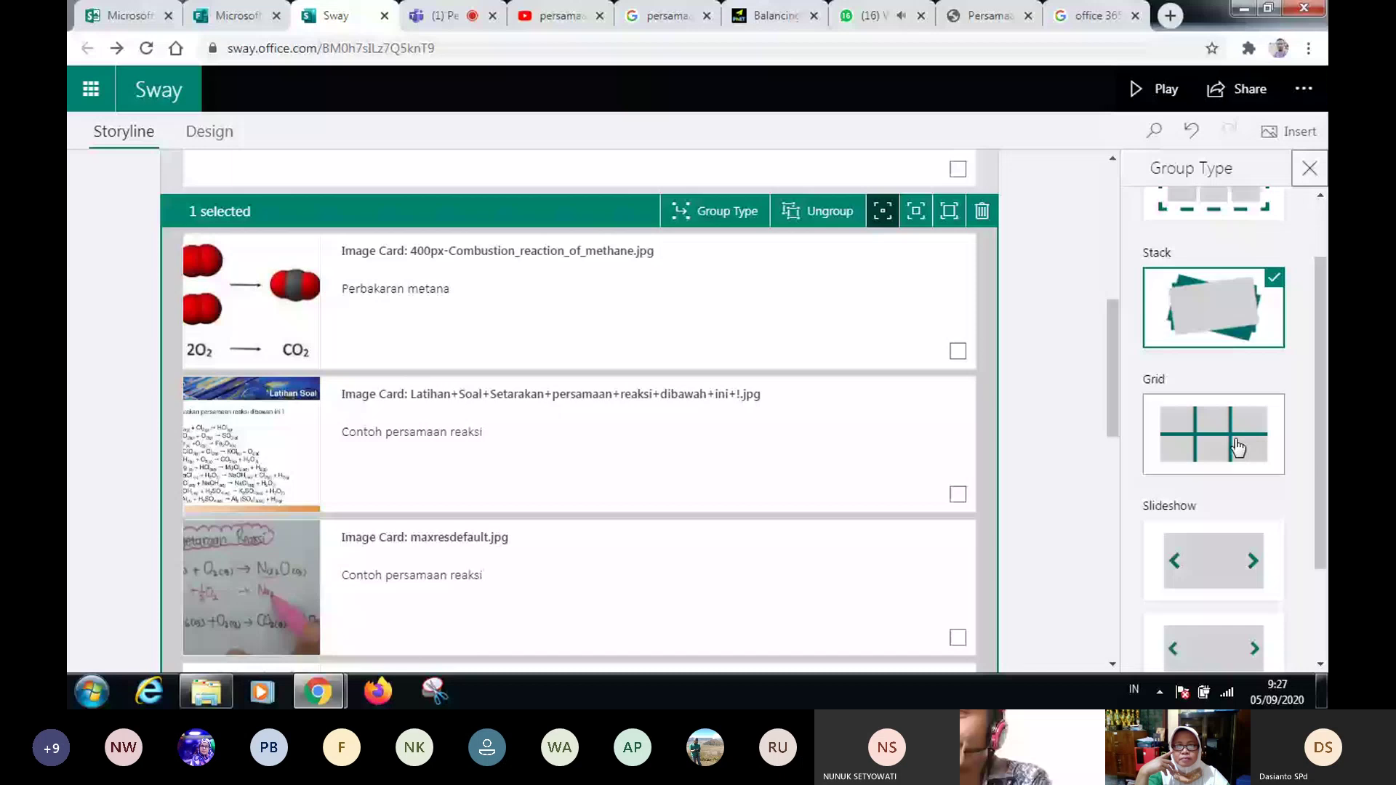
pyautogui.click(1238, 447)
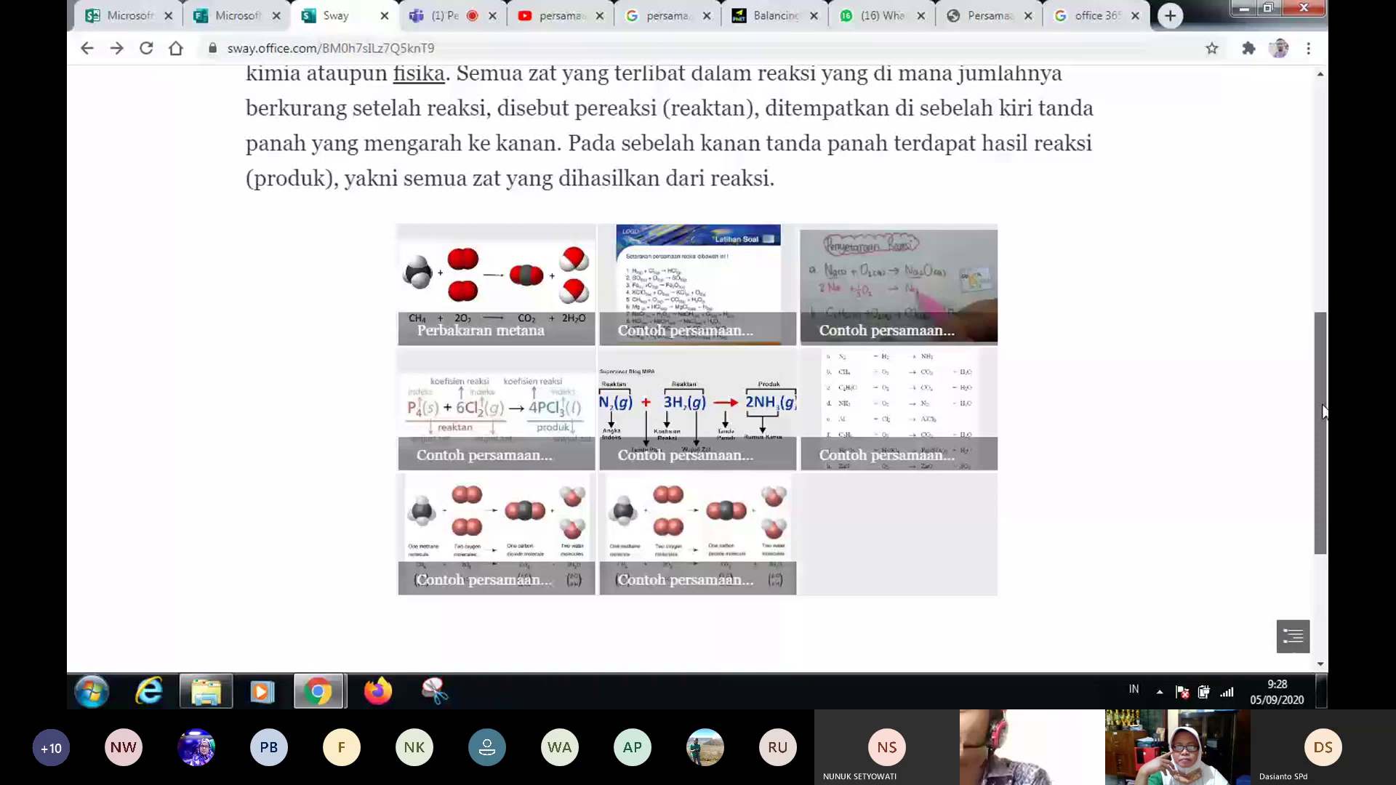
pyautogui.click(1158, 90)
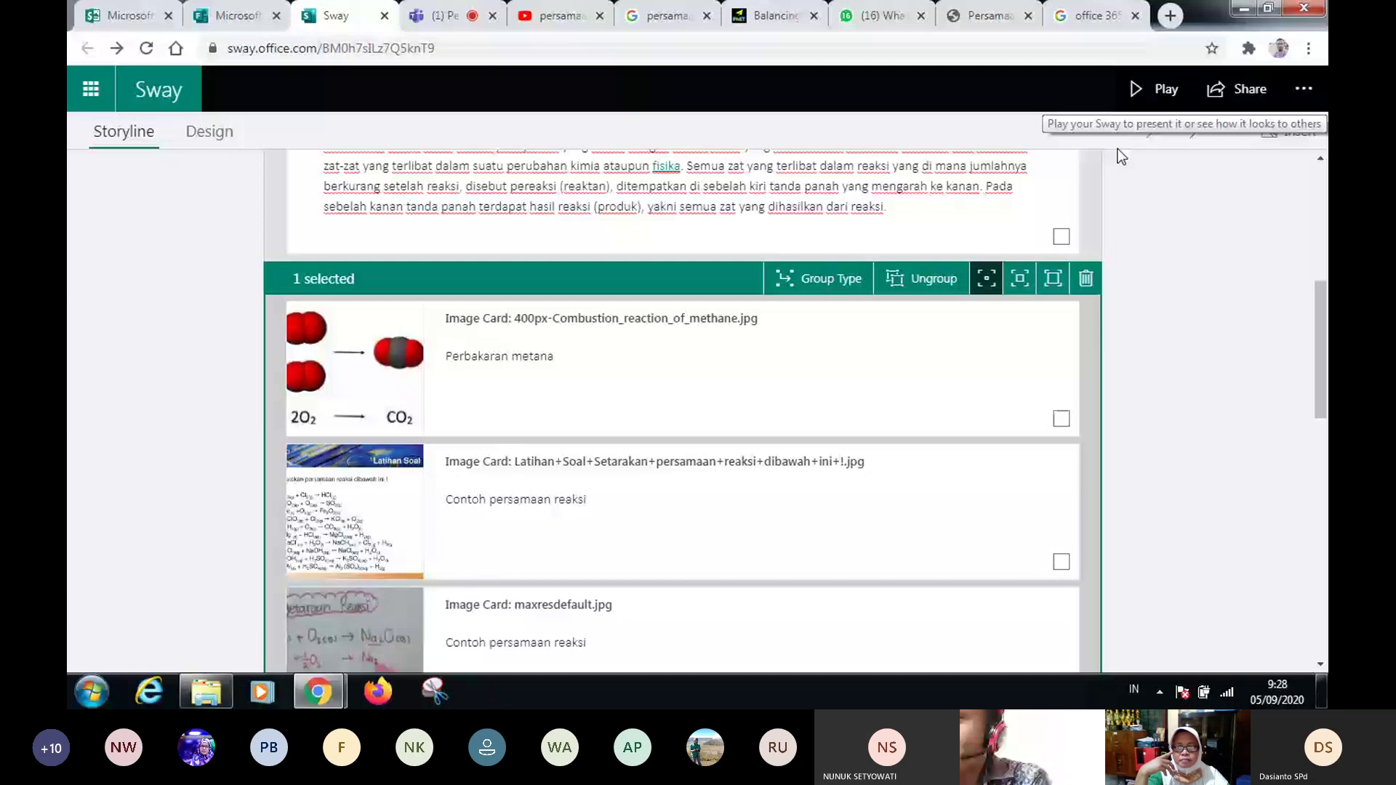
# - Change the image group's type to the Slideshow variant with a strip of thumbnails below the picture
pyautogui.scroll(-8, 1071, 605)
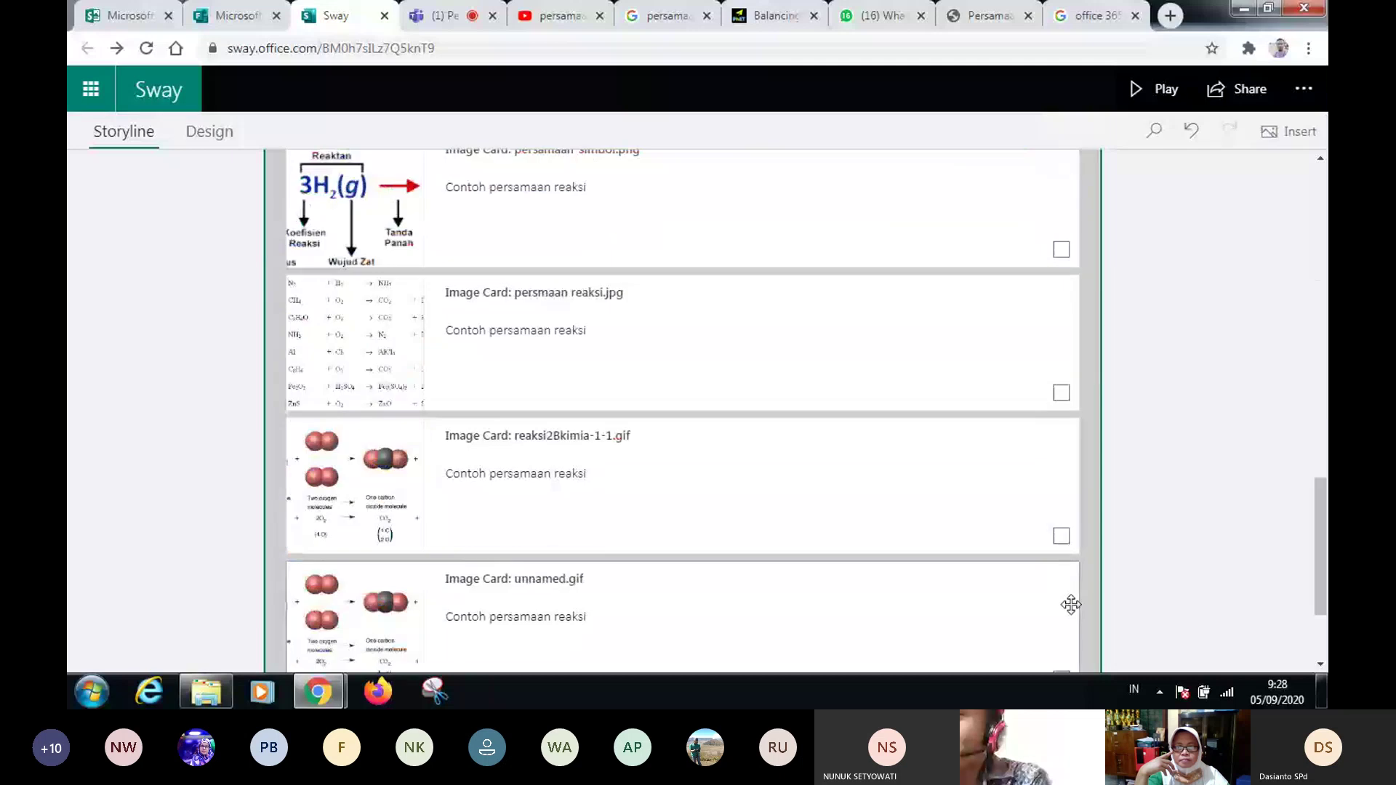
pyautogui.scroll(-2, 1071, 605)
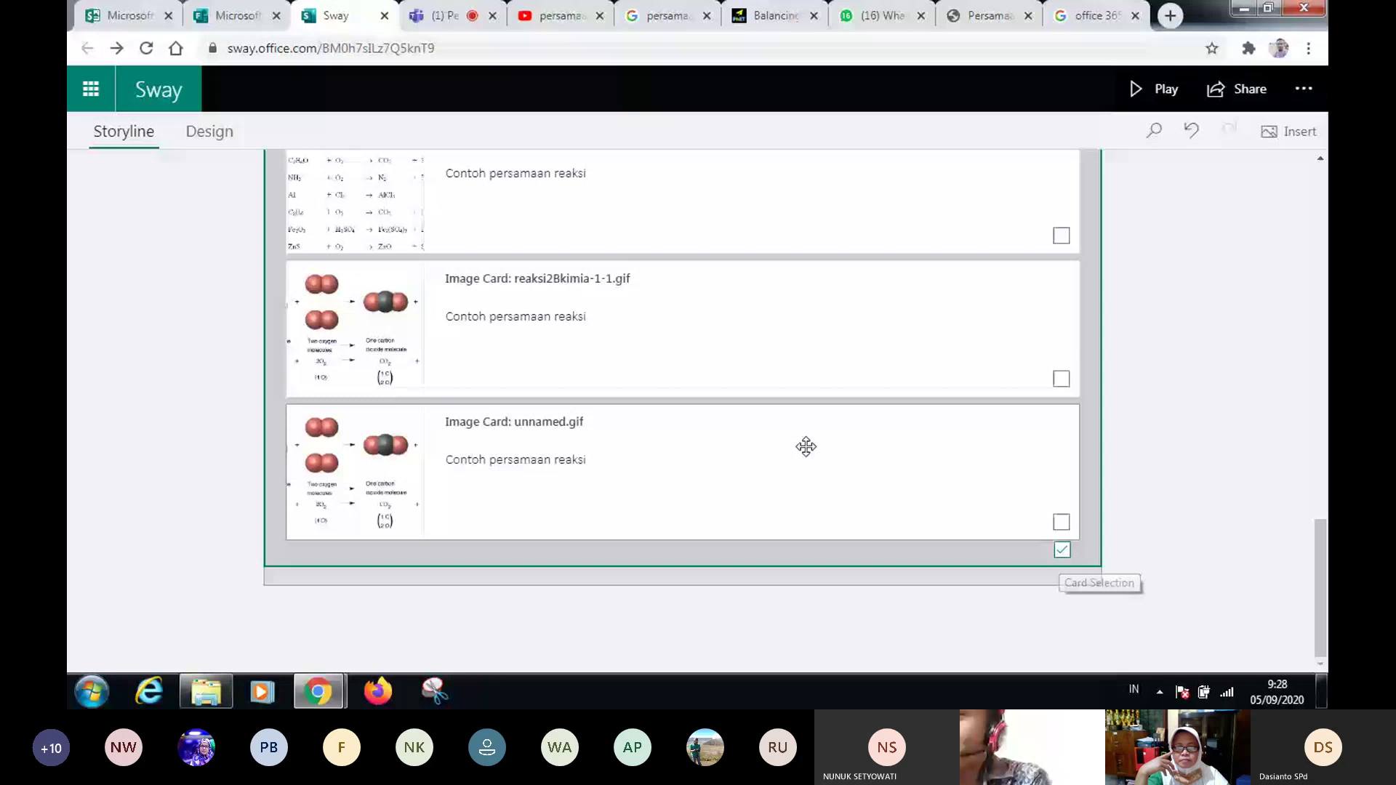
pyautogui.scroll(10, 806, 446)
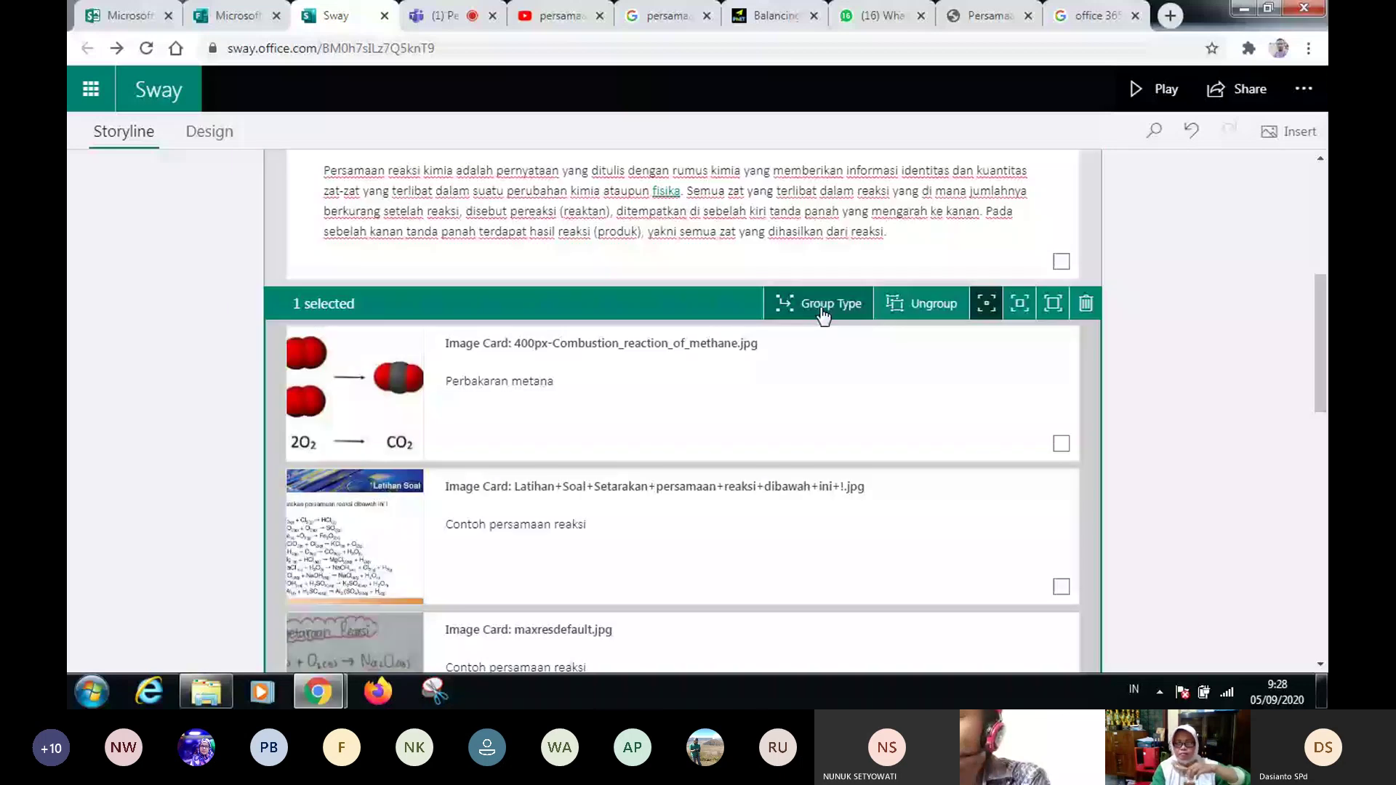
pyautogui.click(824, 314)
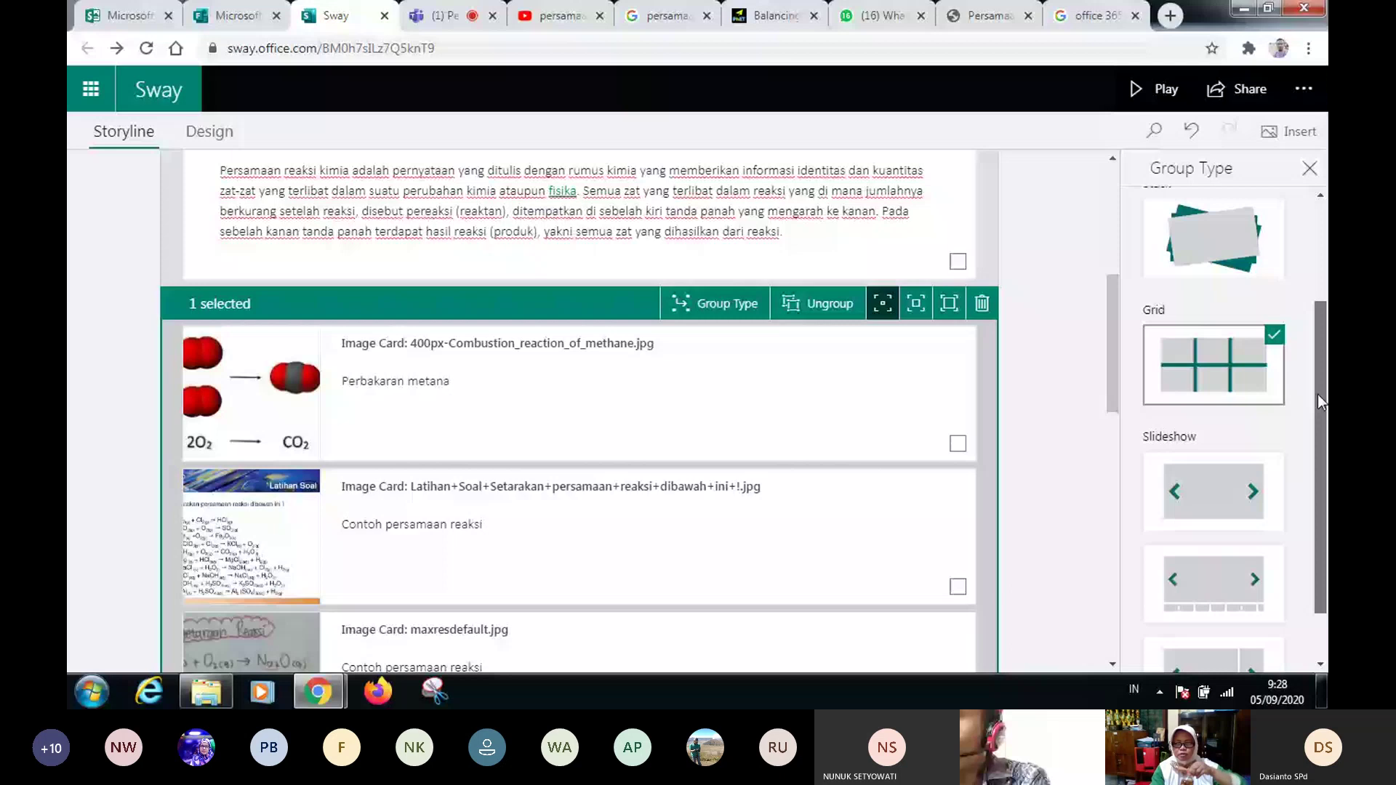
pyautogui.scroll(-1, 1318, 394)
pyautogui.click(1214, 518)
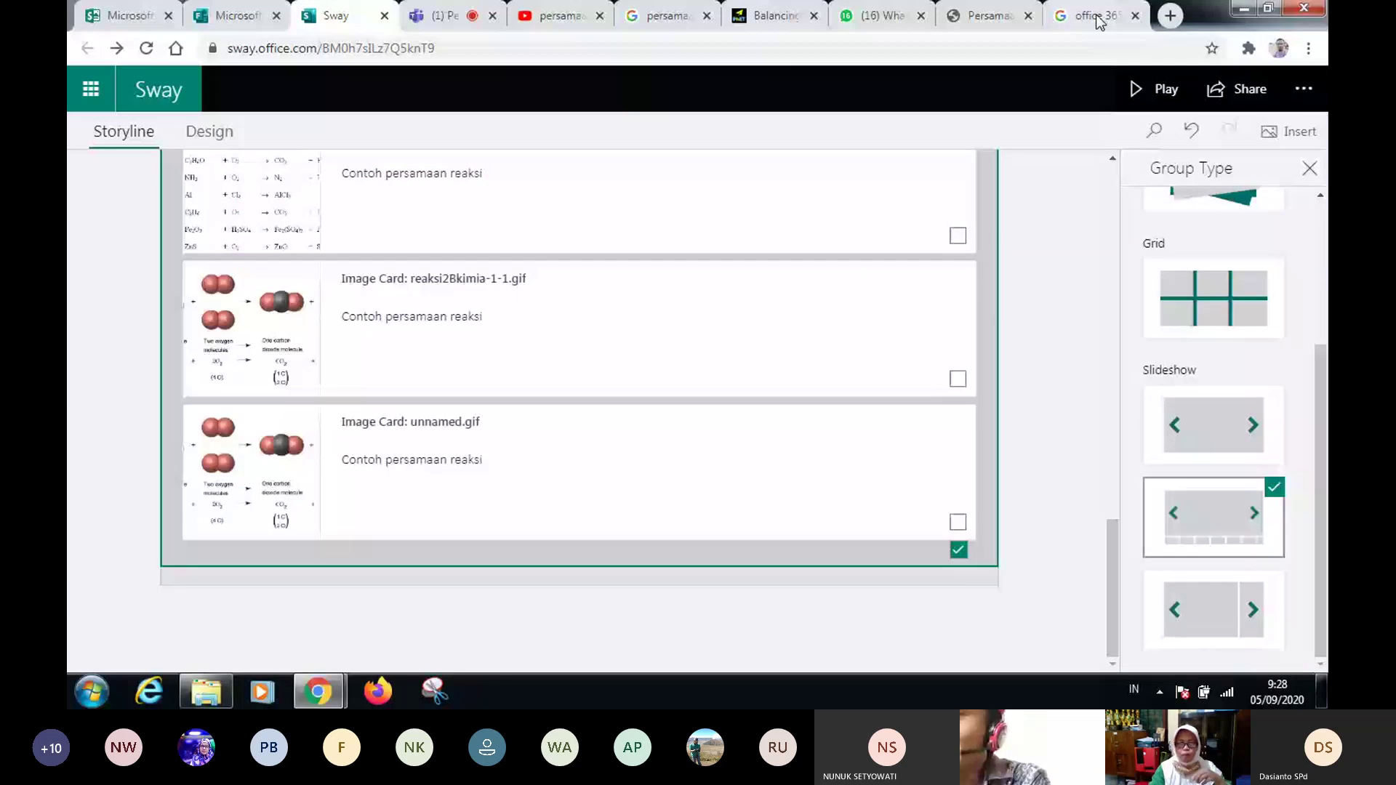
# - Preview the image group as a slideshow, page through several pictures, and return to editing
pyautogui.click(1155, 89)
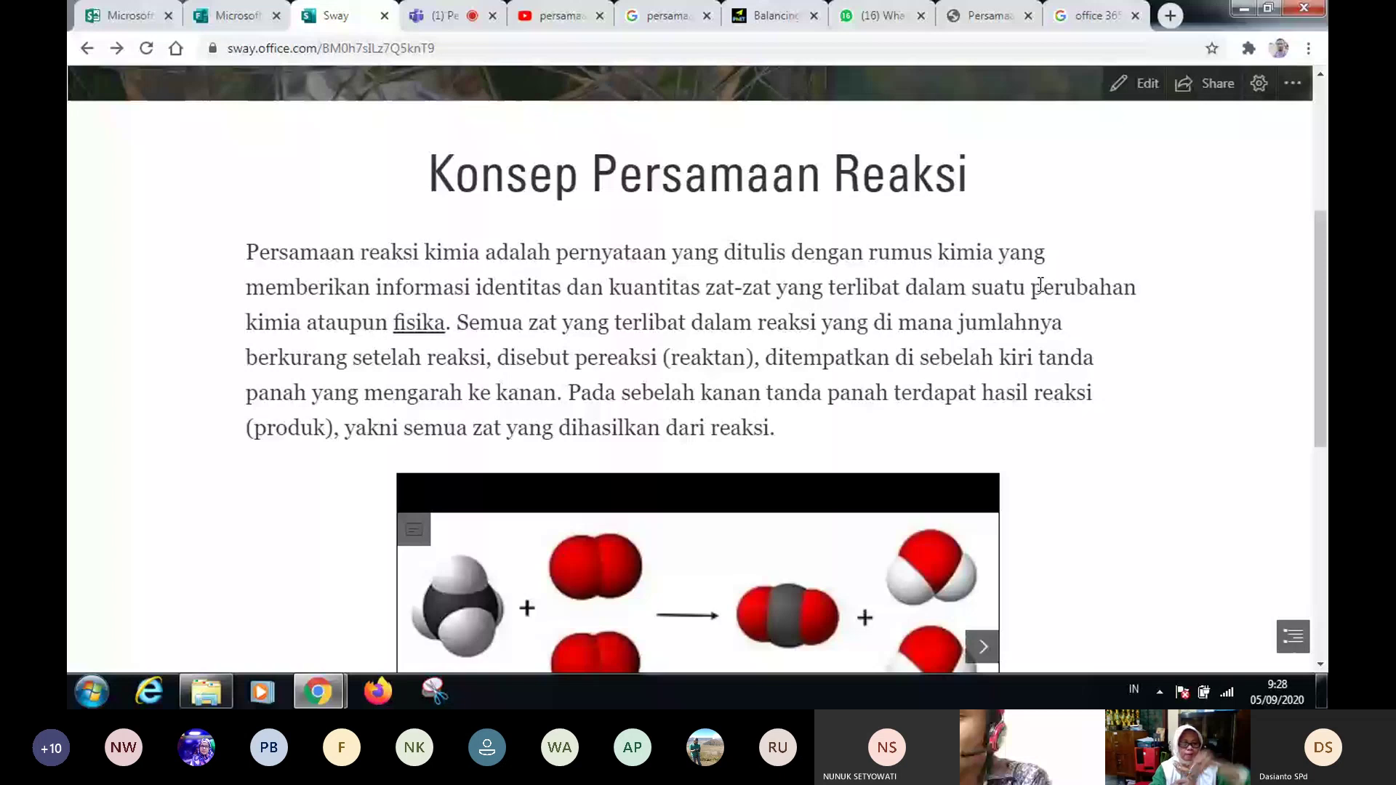
pyautogui.scroll(-4, 1041, 285)
pyautogui.click(982, 315)
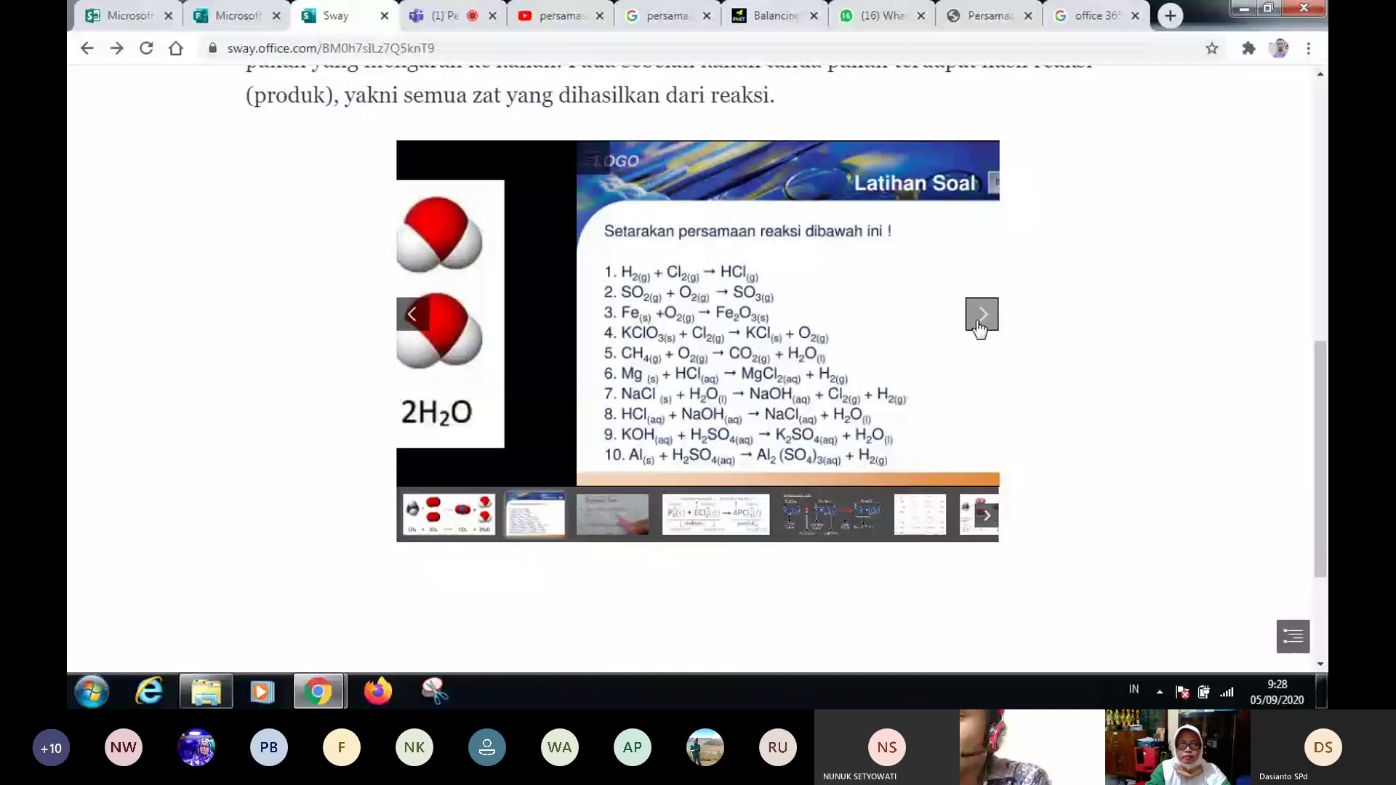
pyautogui.click(981, 314)
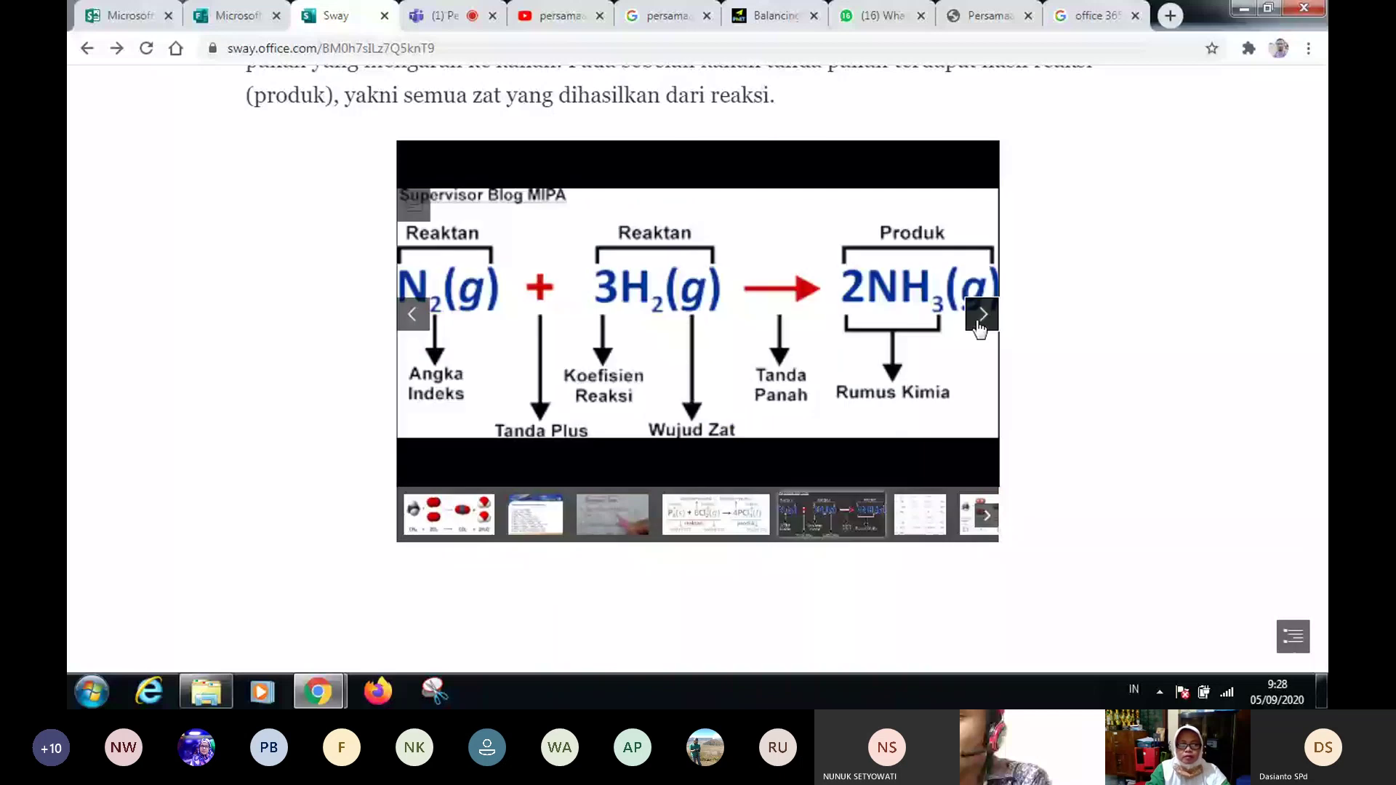
pyautogui.click(980, 317)
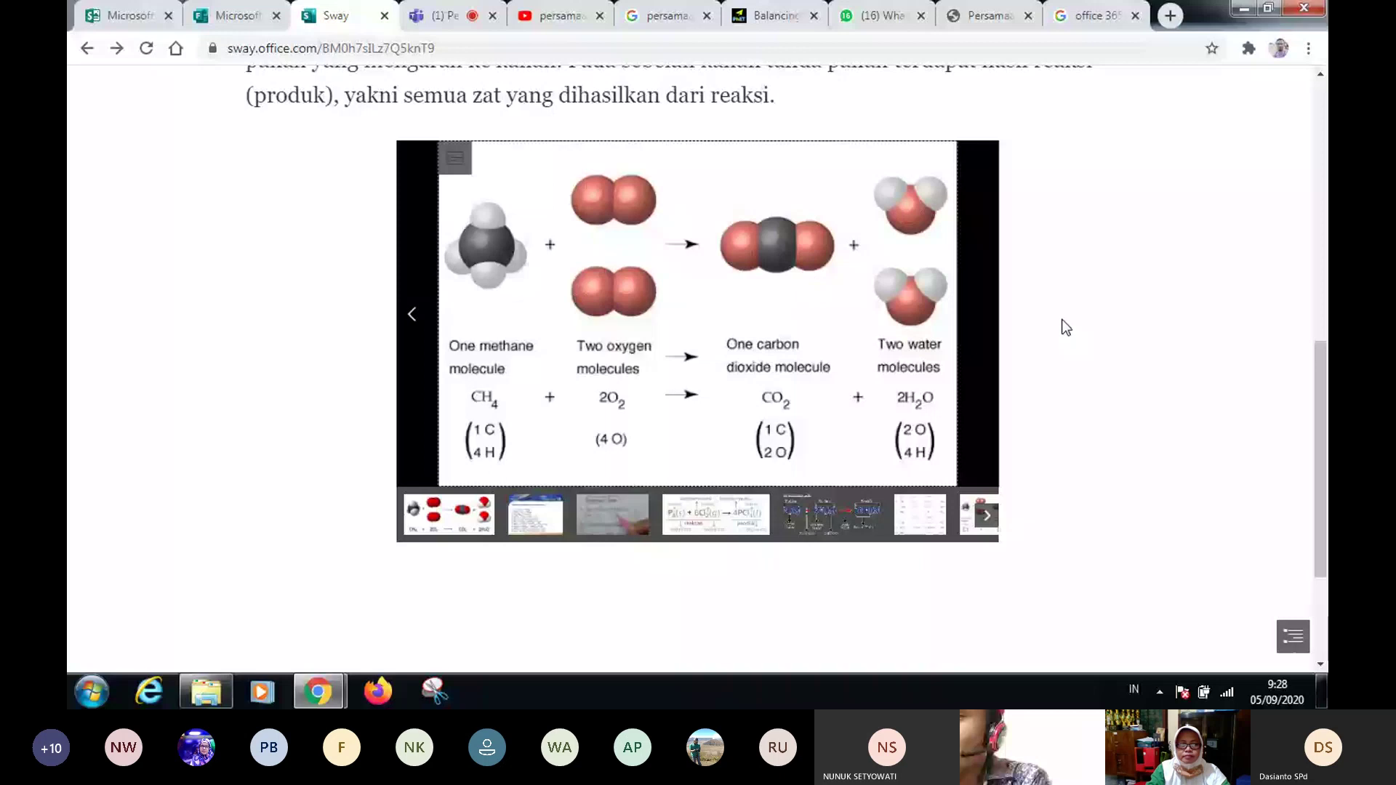
pyautogui.click(87, 48)
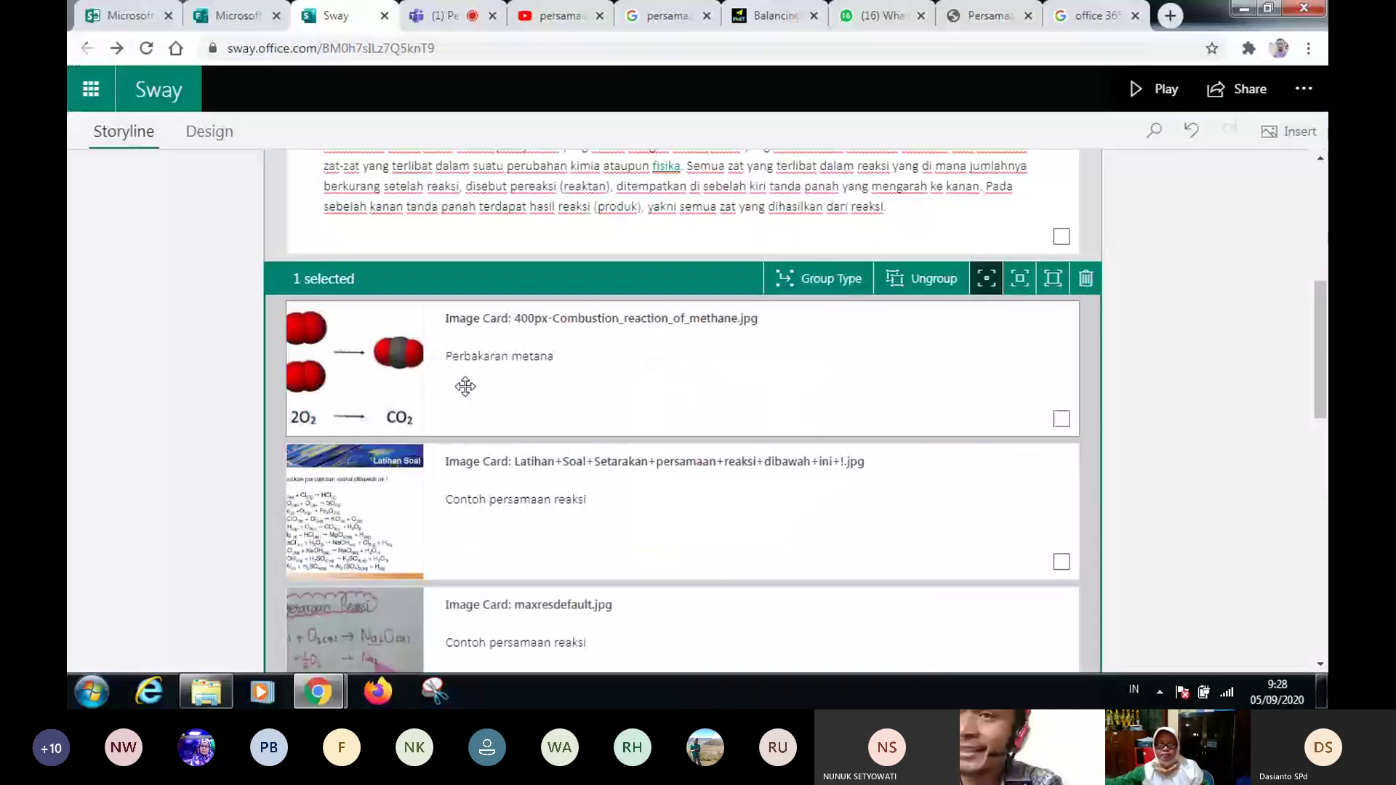
# - Compare the content types that can be inserted inside the image group with those available below it
pyautogui.scroll(-12, 465, 385)
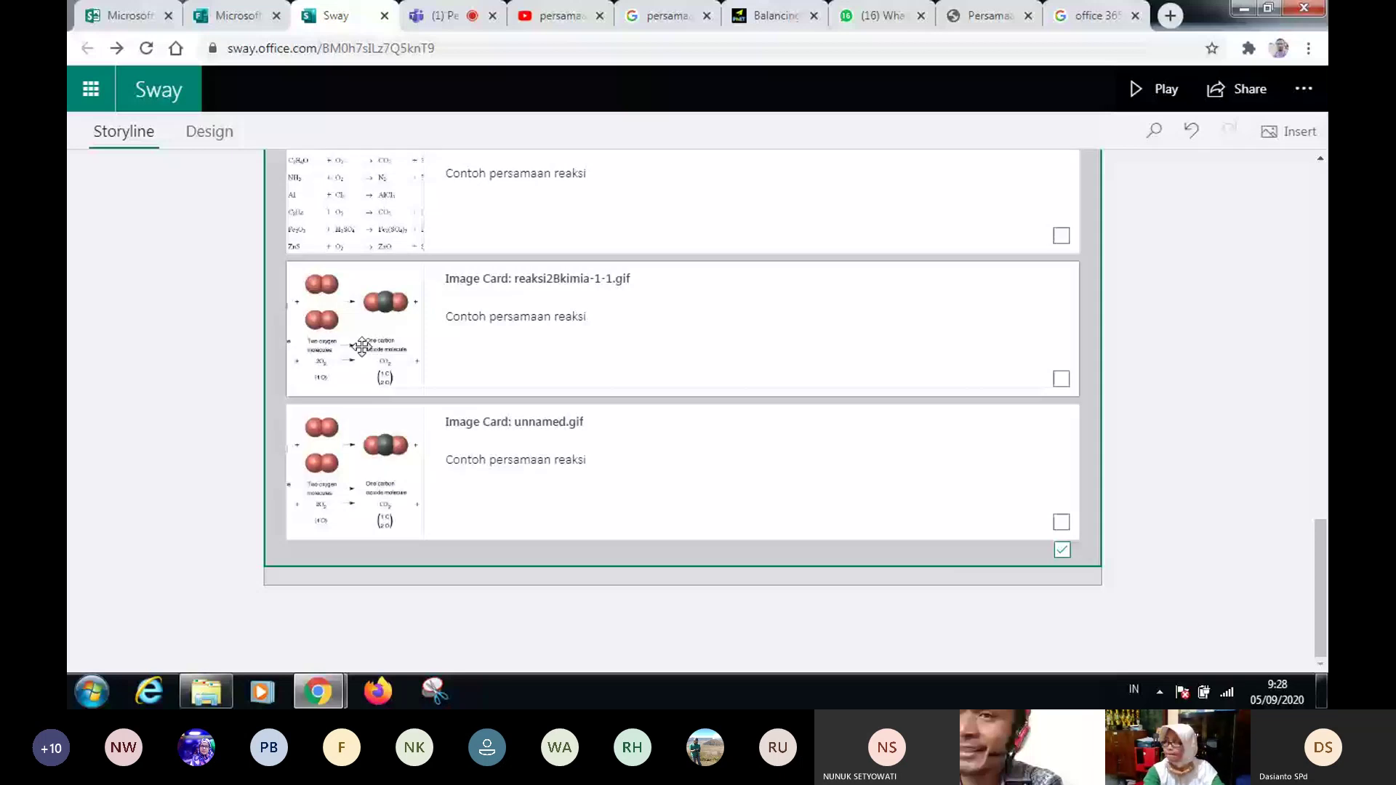
pyautogui.click(1156, 367)
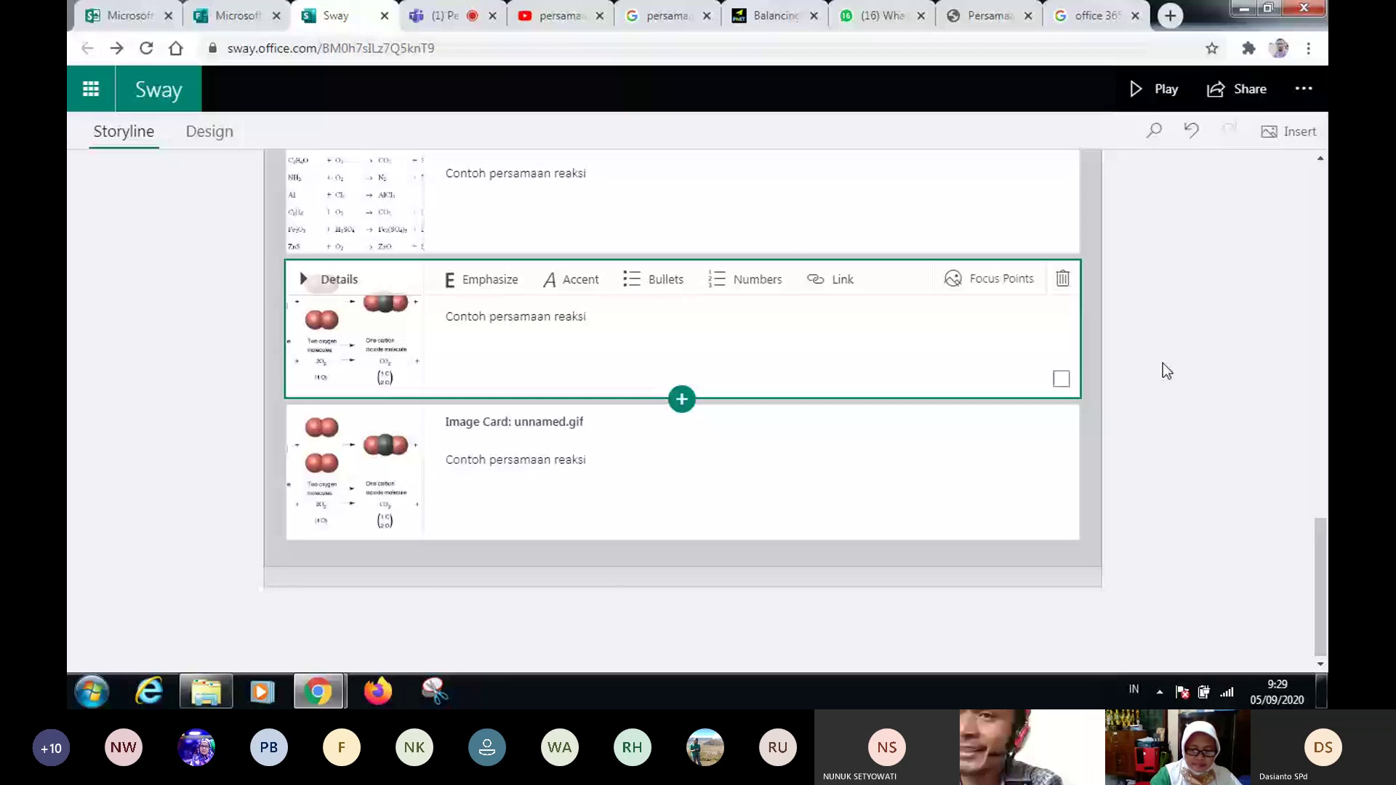
pyautogui.click(677, 591)
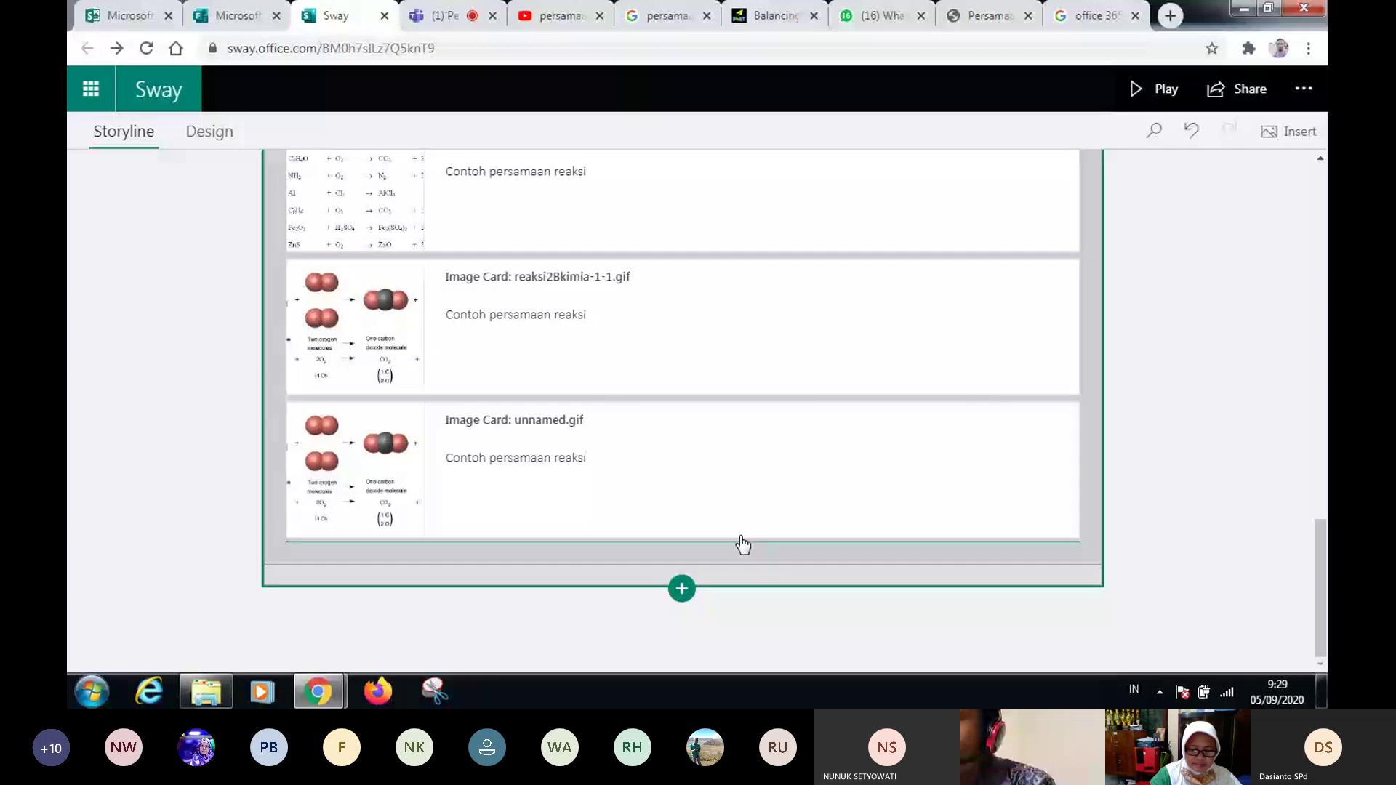
pyautogui.click(742, 542)
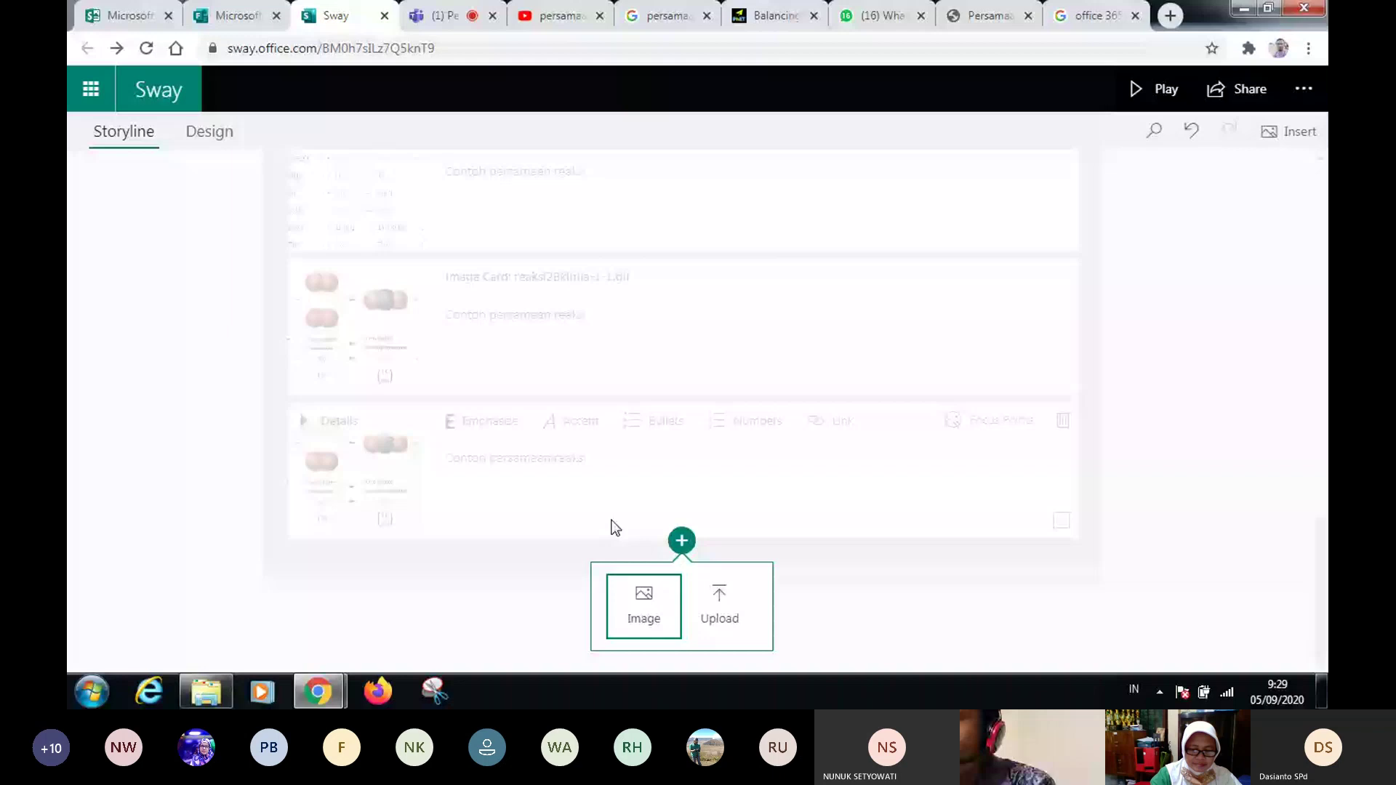
pyautogui.click(611, 523)
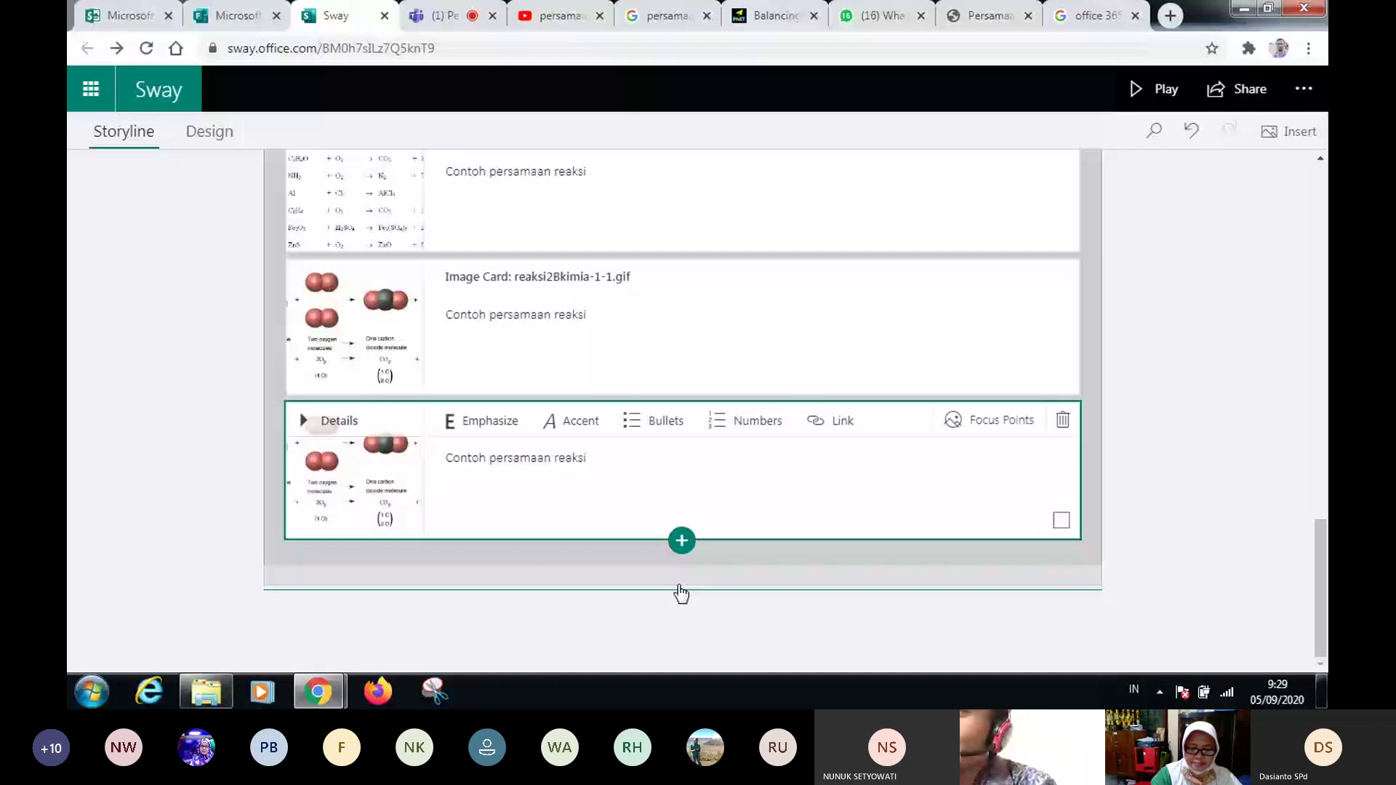
pyautogui.click(679, 592)
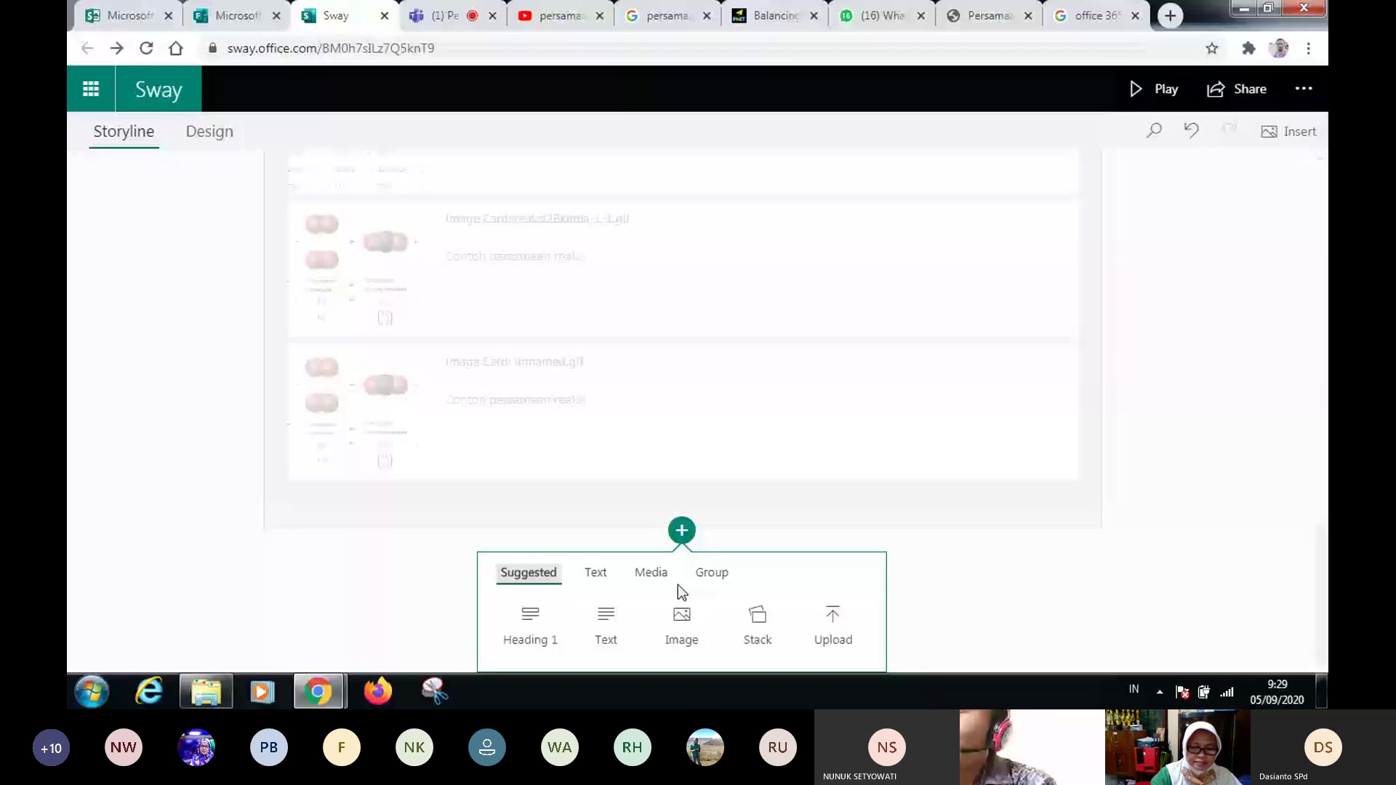
pyautogui.click(906, 626)
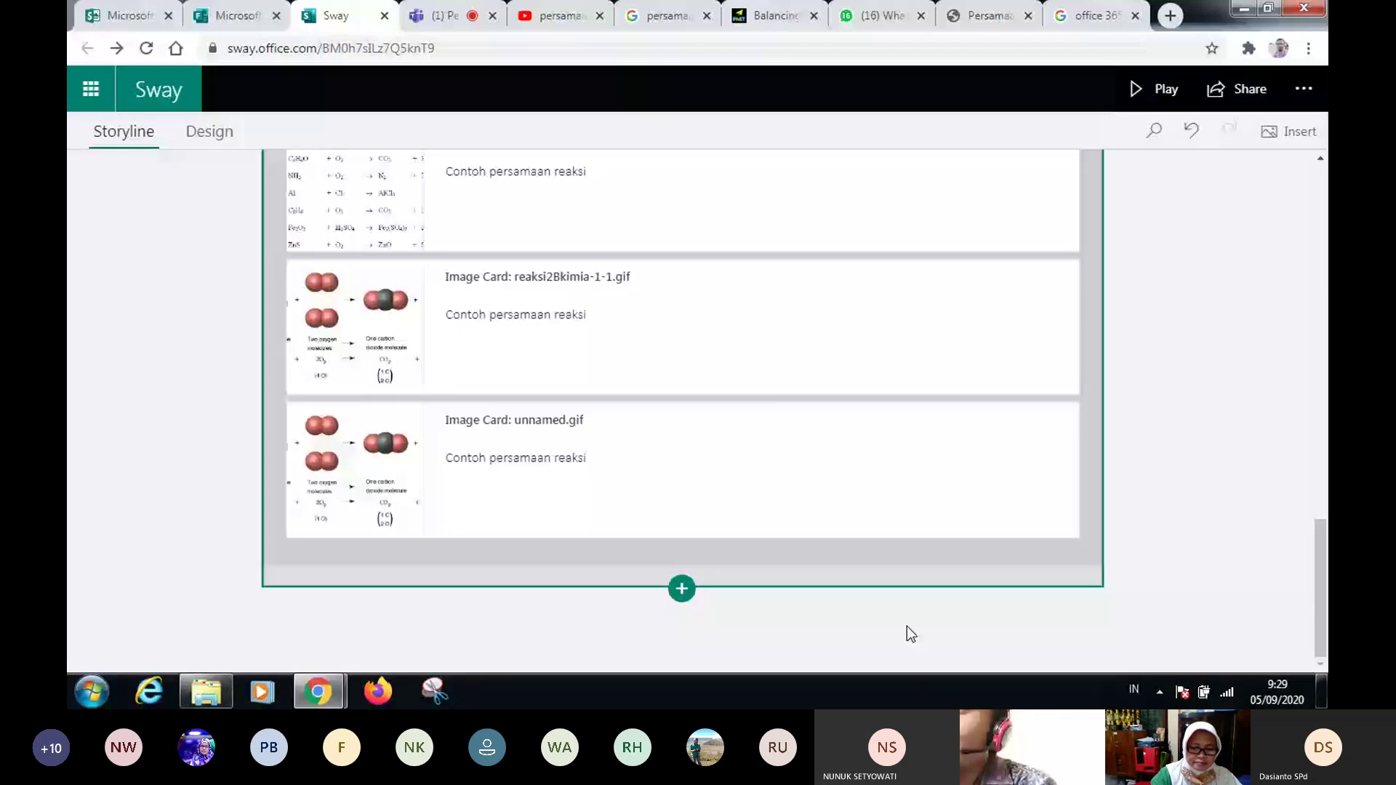
# - Add a Heading 1 card below the image group with the title "Penyetaraan Reaksi"
pyautogui.click(682, 589)
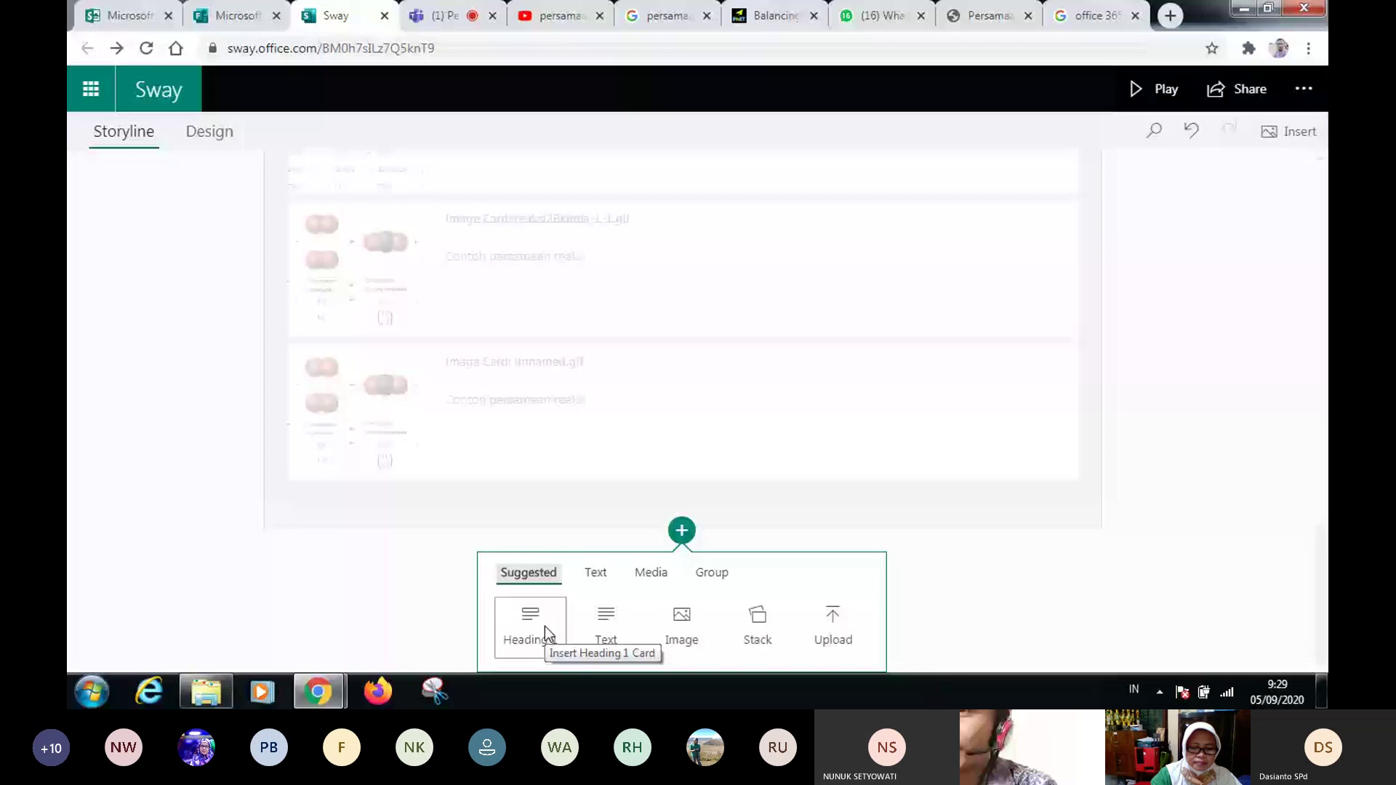
pyautogui.click(526, 637)
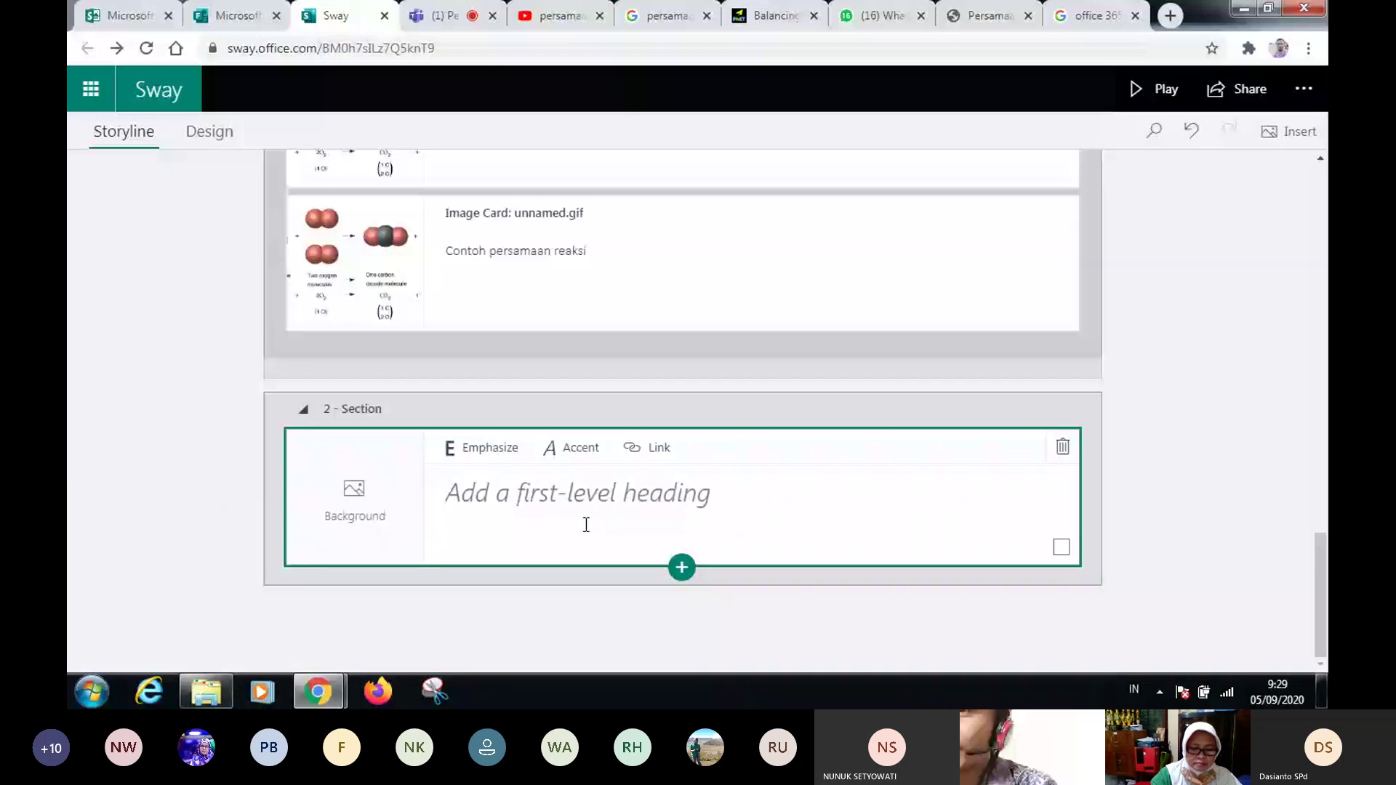
pyautogui.write('Pe')
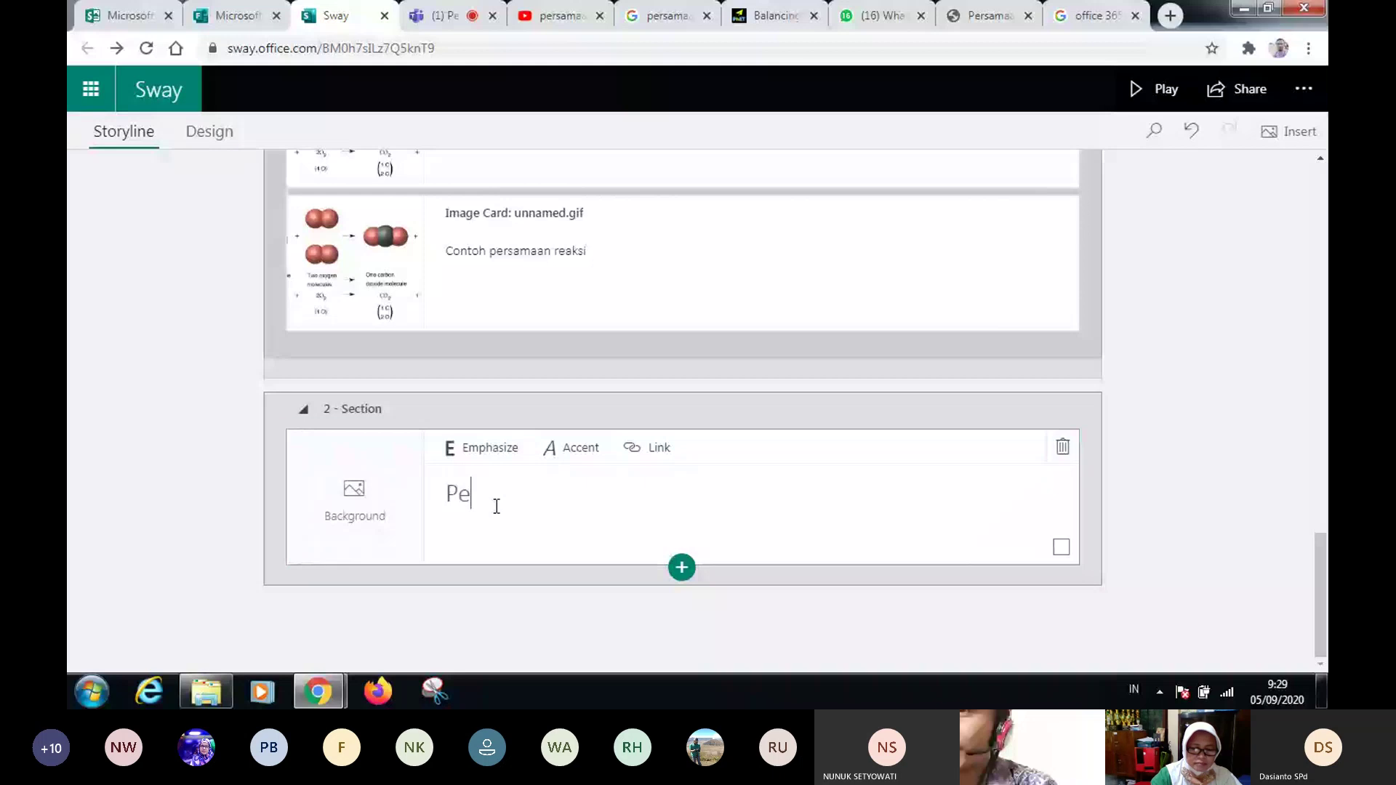
pyautogui.write('nyetaraan ')
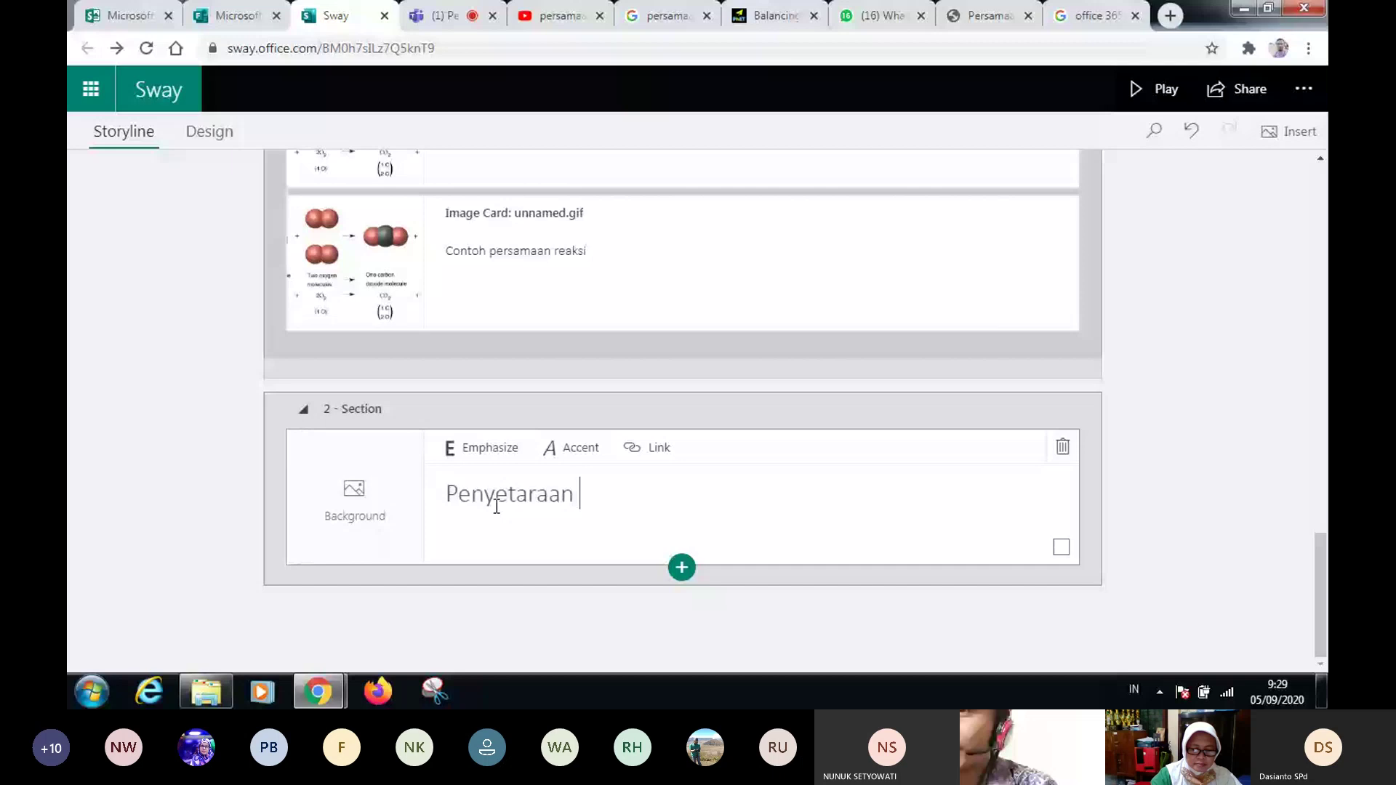
pyautogui.write('Reaksi')
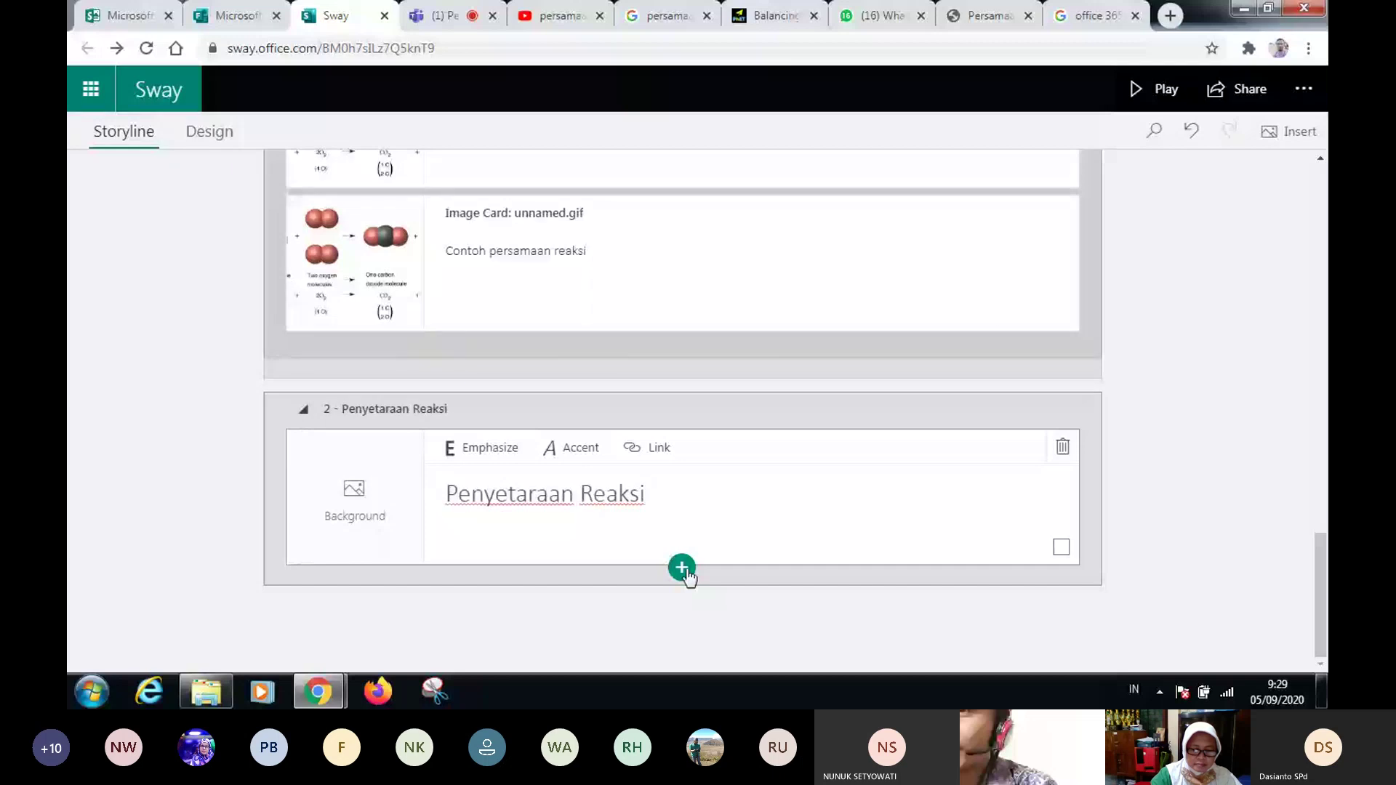
# - Add a text card under the heading and fill it with the "Menyetarakan Persamaan Reaksi" explanation, numbered steps and example copied from the studiobelajar.com page
pyautogui.click(684, 569)
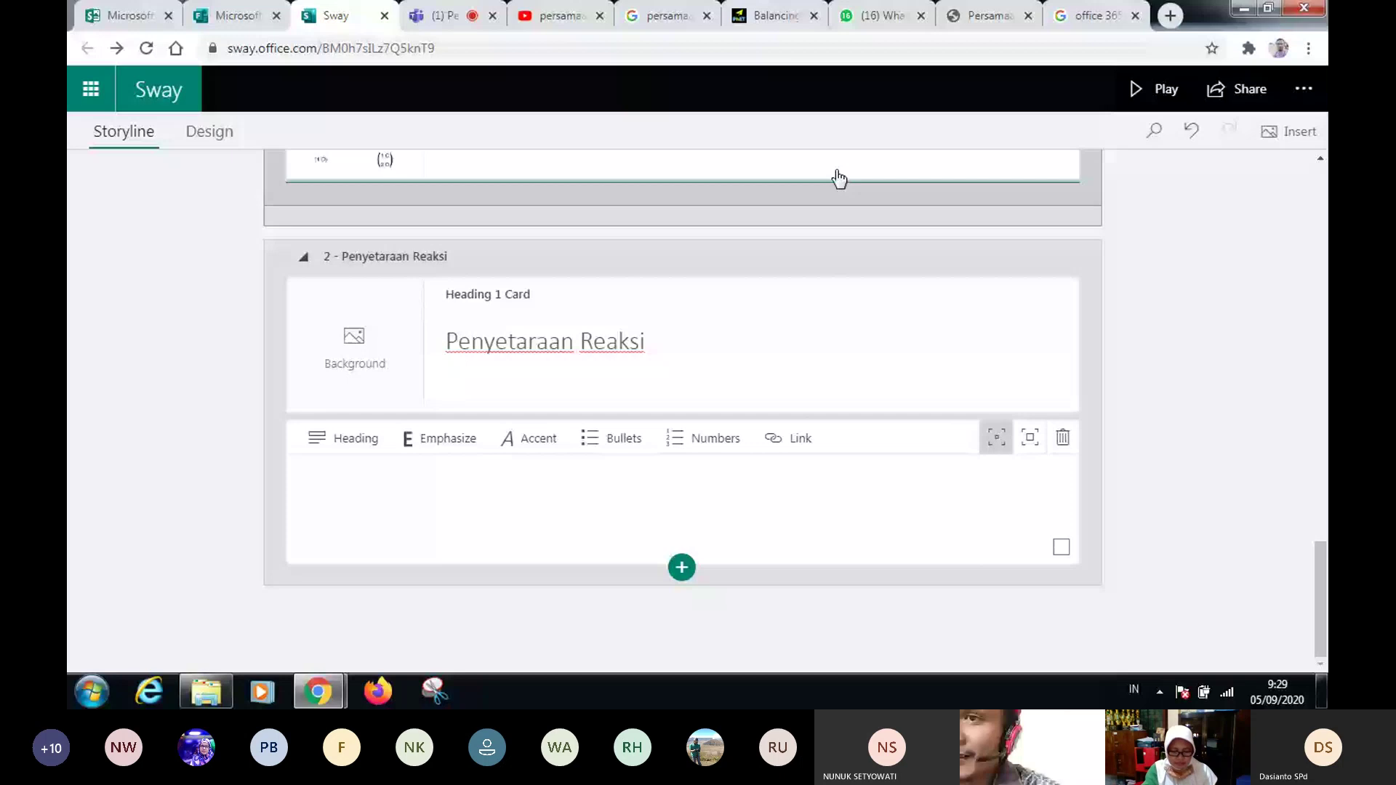
pyautogui.click(989, 15)
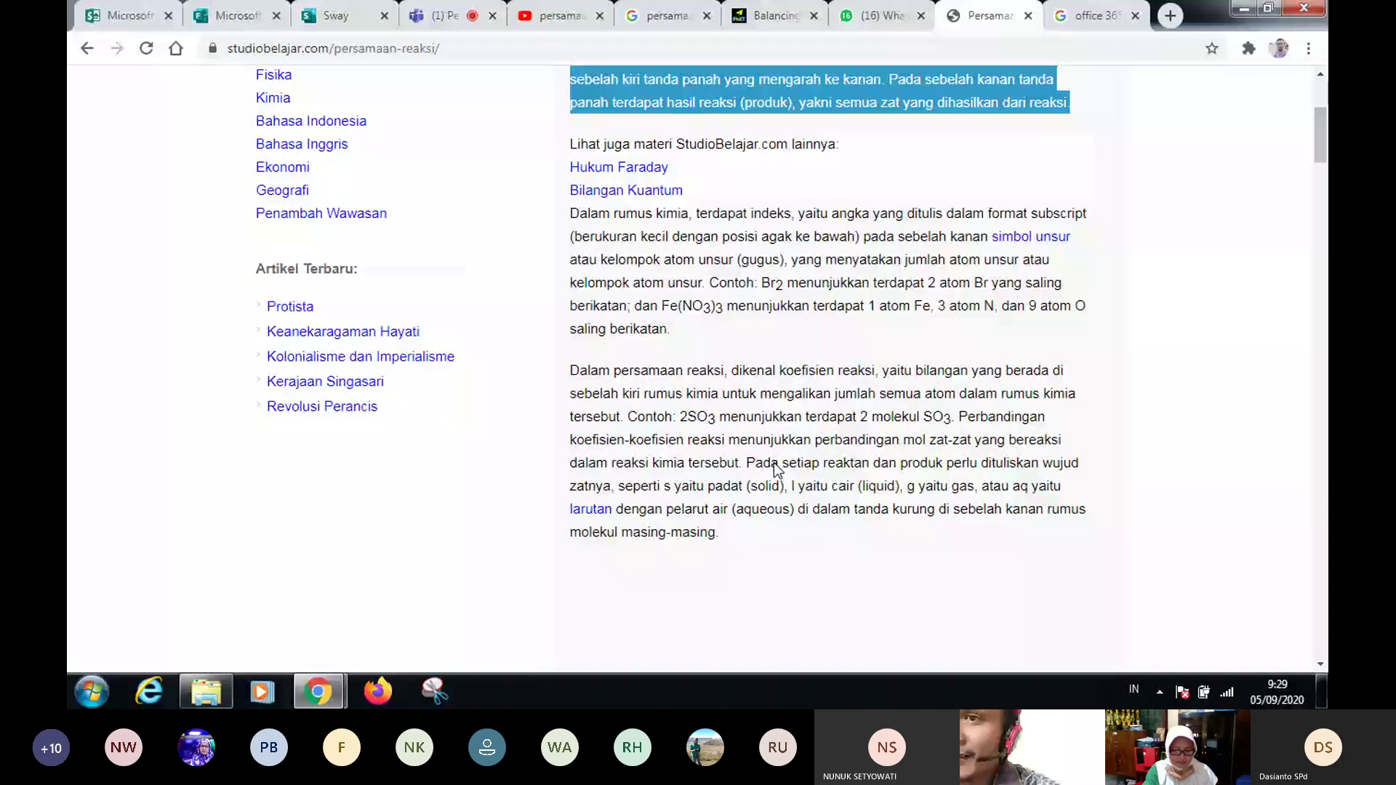
pyautogui.scroll(-10, 777, 469)
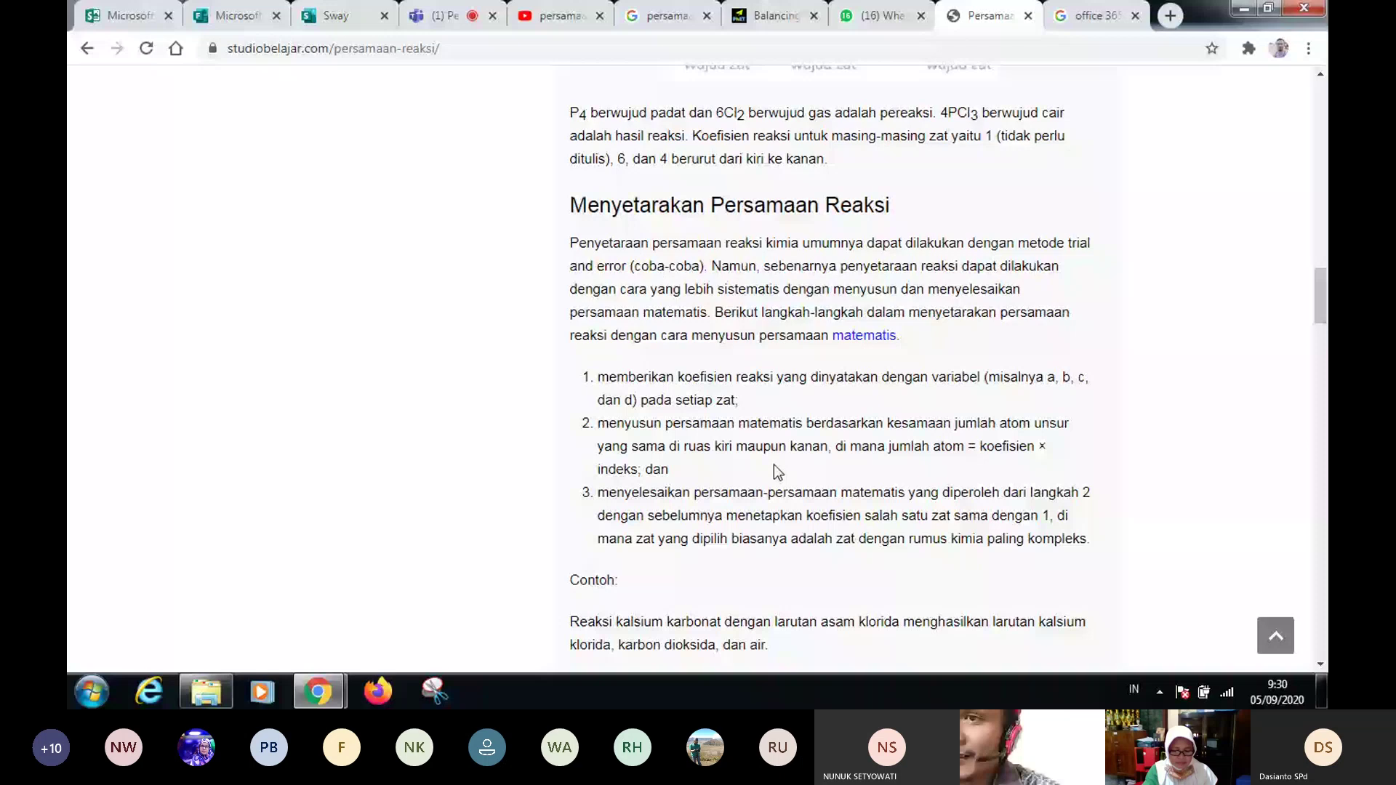
pyautogui.moveTo(580, 243); pyautogui.dragTo(844, 538)
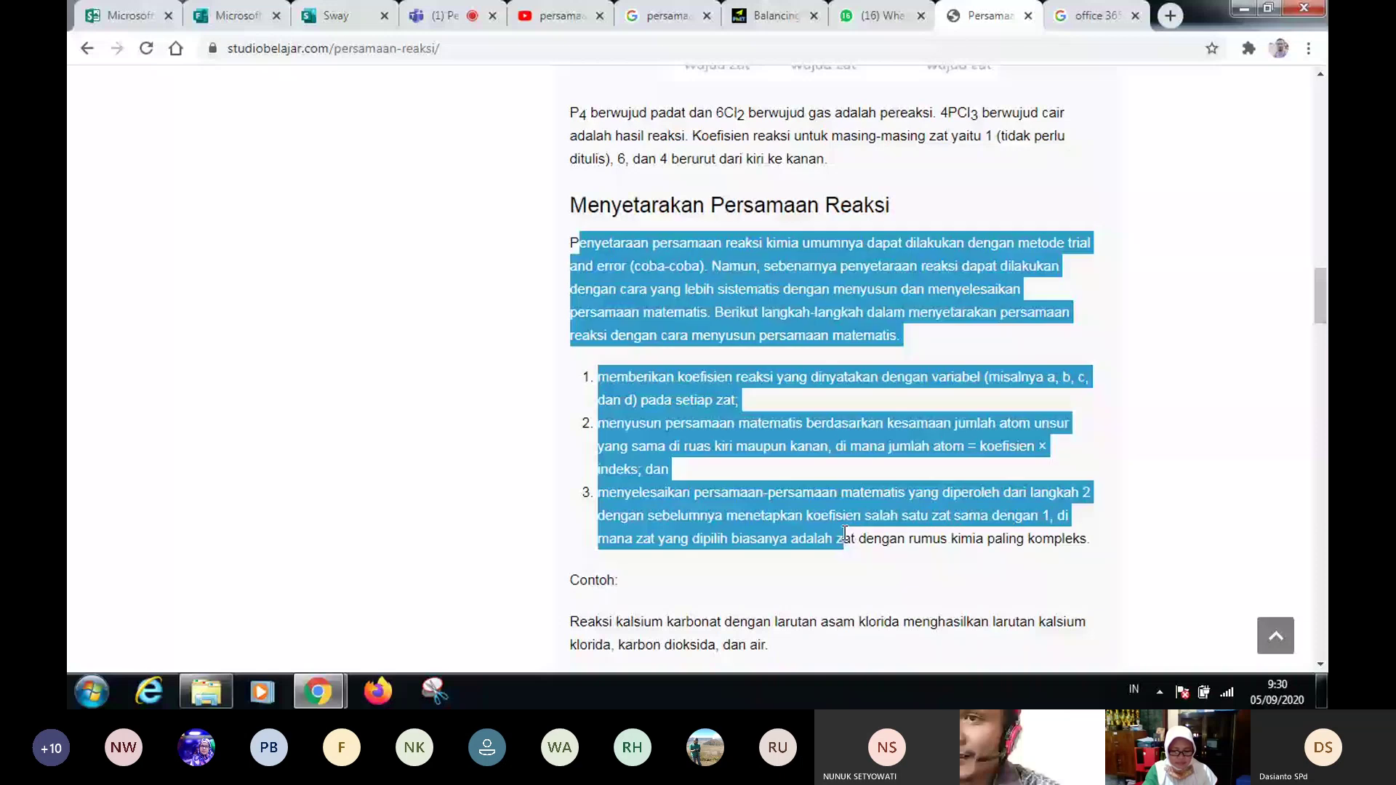
pyautogui.scroll(-1, 845, 535)
pyautogui.moveTo(844, 534); pyautogui.dragTo(896, 521)
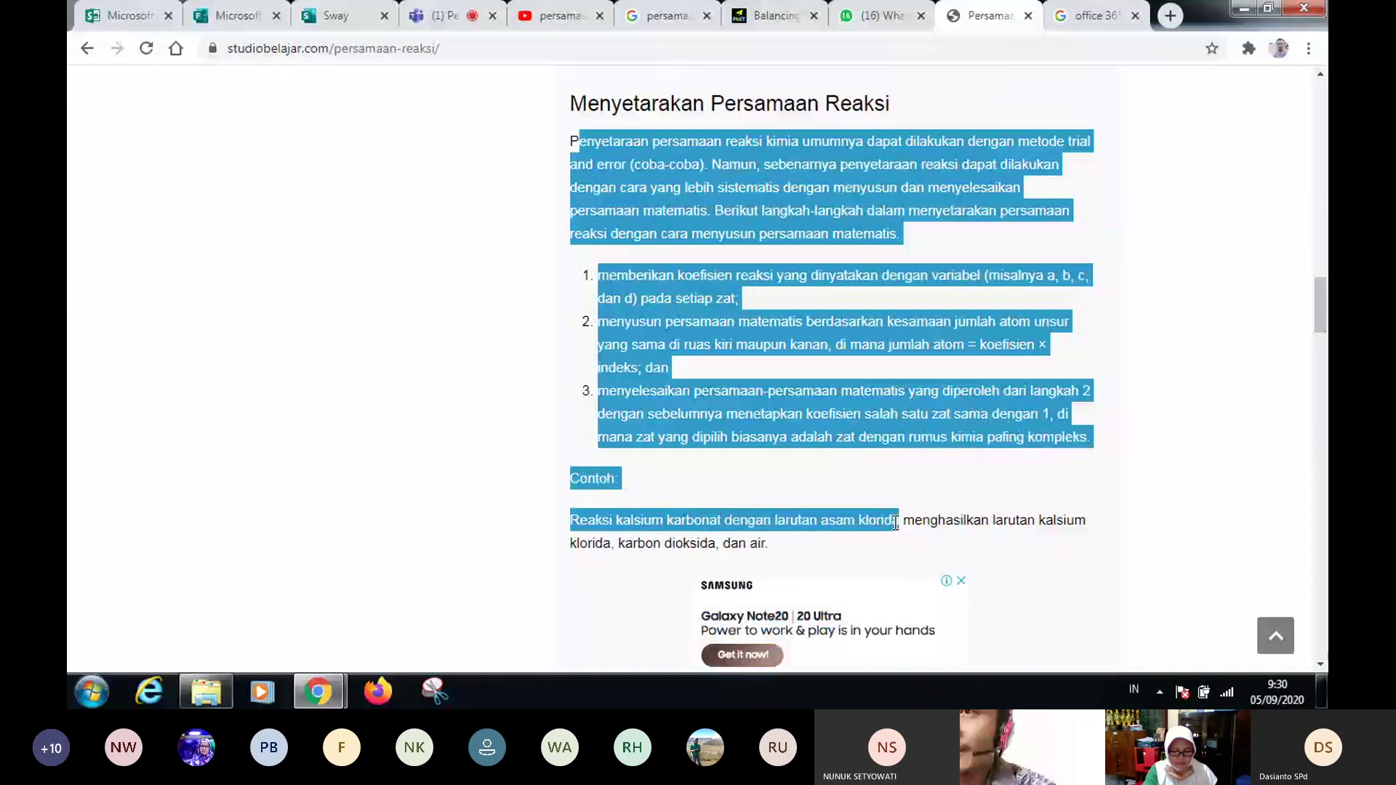
pyautogui.moveTo(895, 521); pyautogui.dragTo(770, 544)
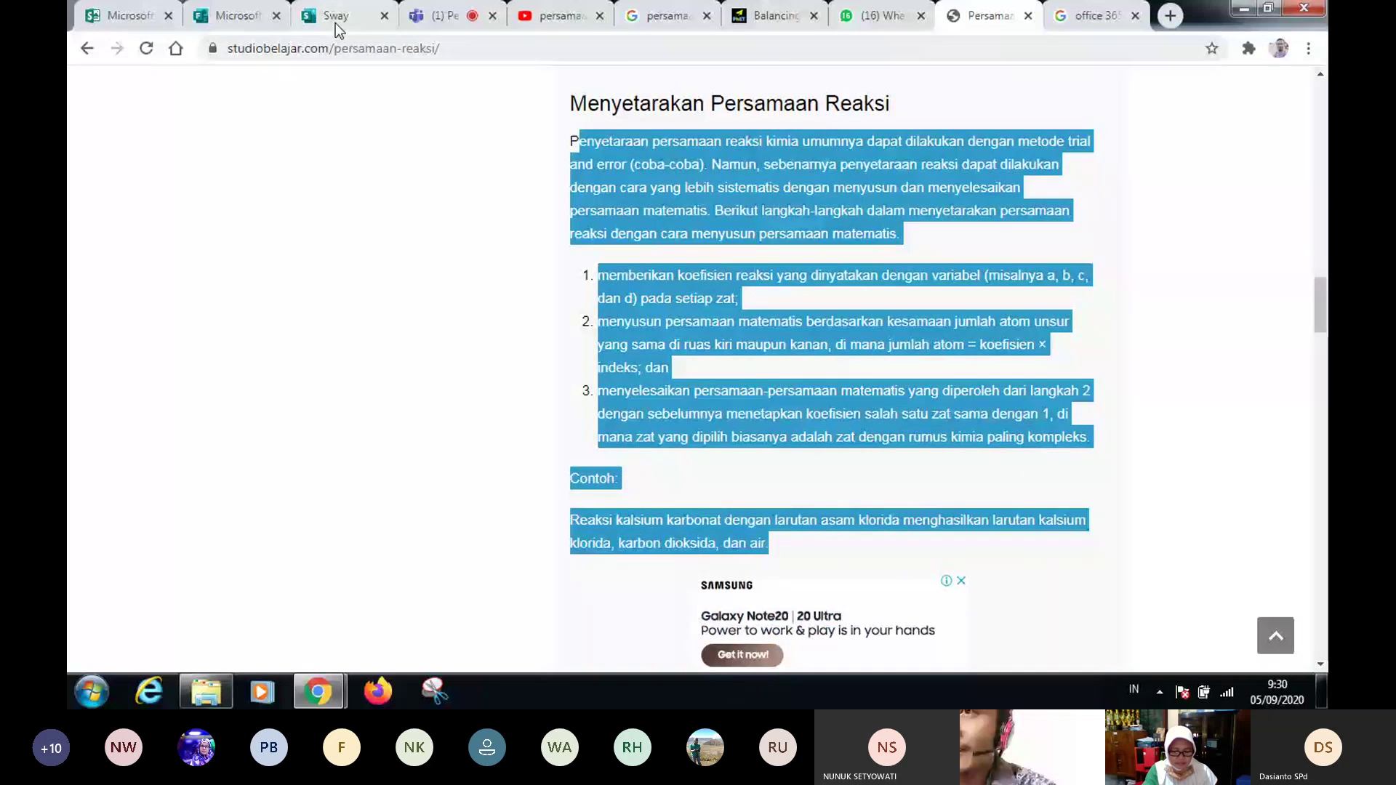
pyautogui.click(335, 18)
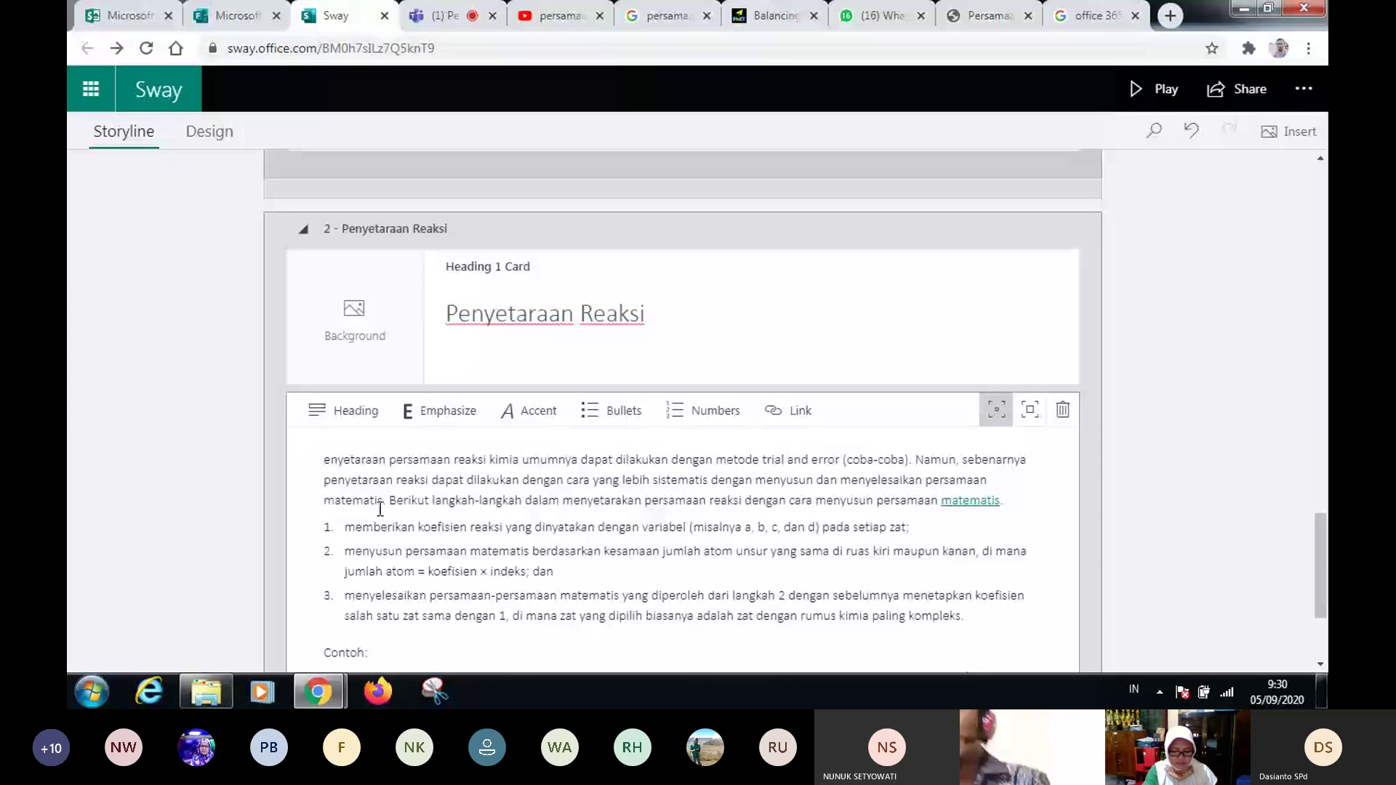
pyautogui.write('Reaksi kalsium karbonat dengan larutan asam klorida menghasilkan larutan kalsium klorida, karbon dioksida, dan air.')
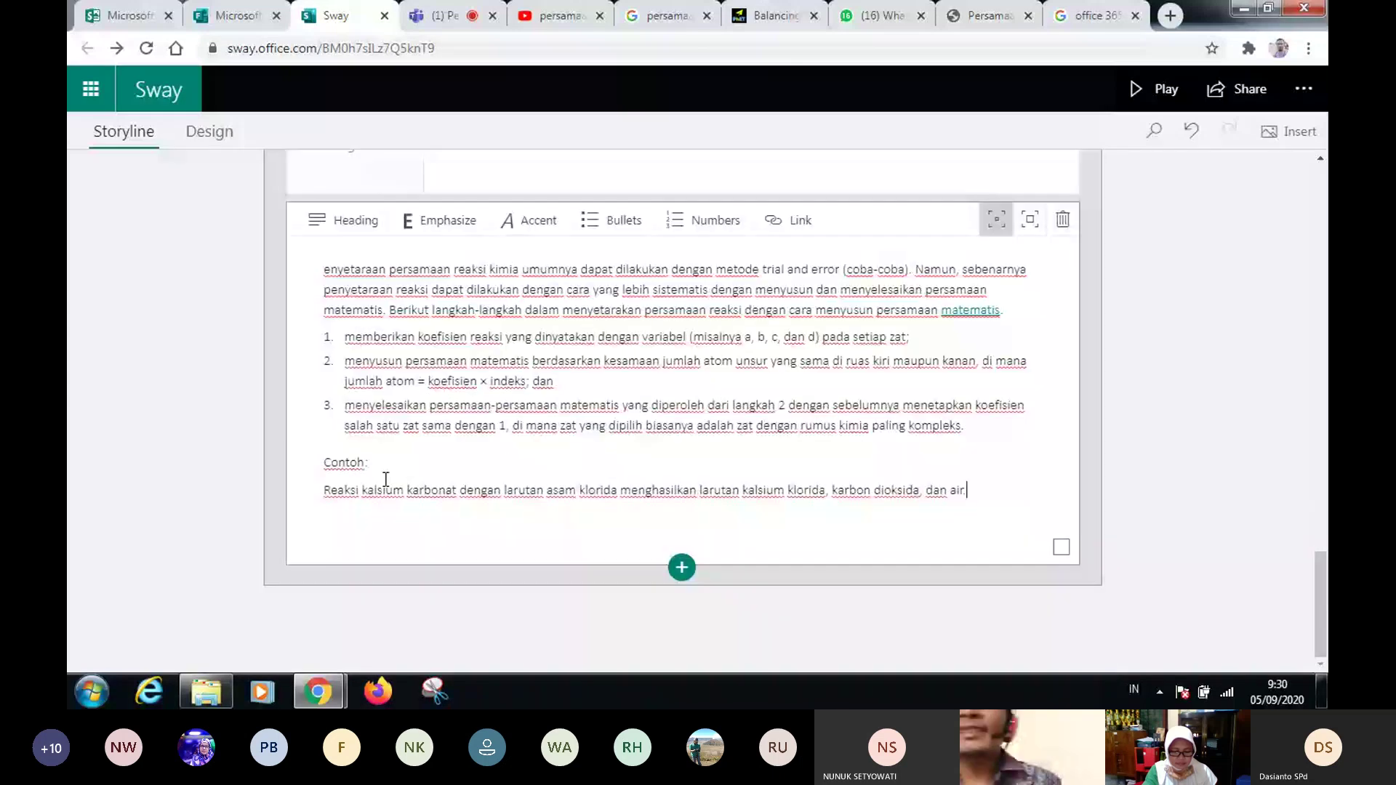
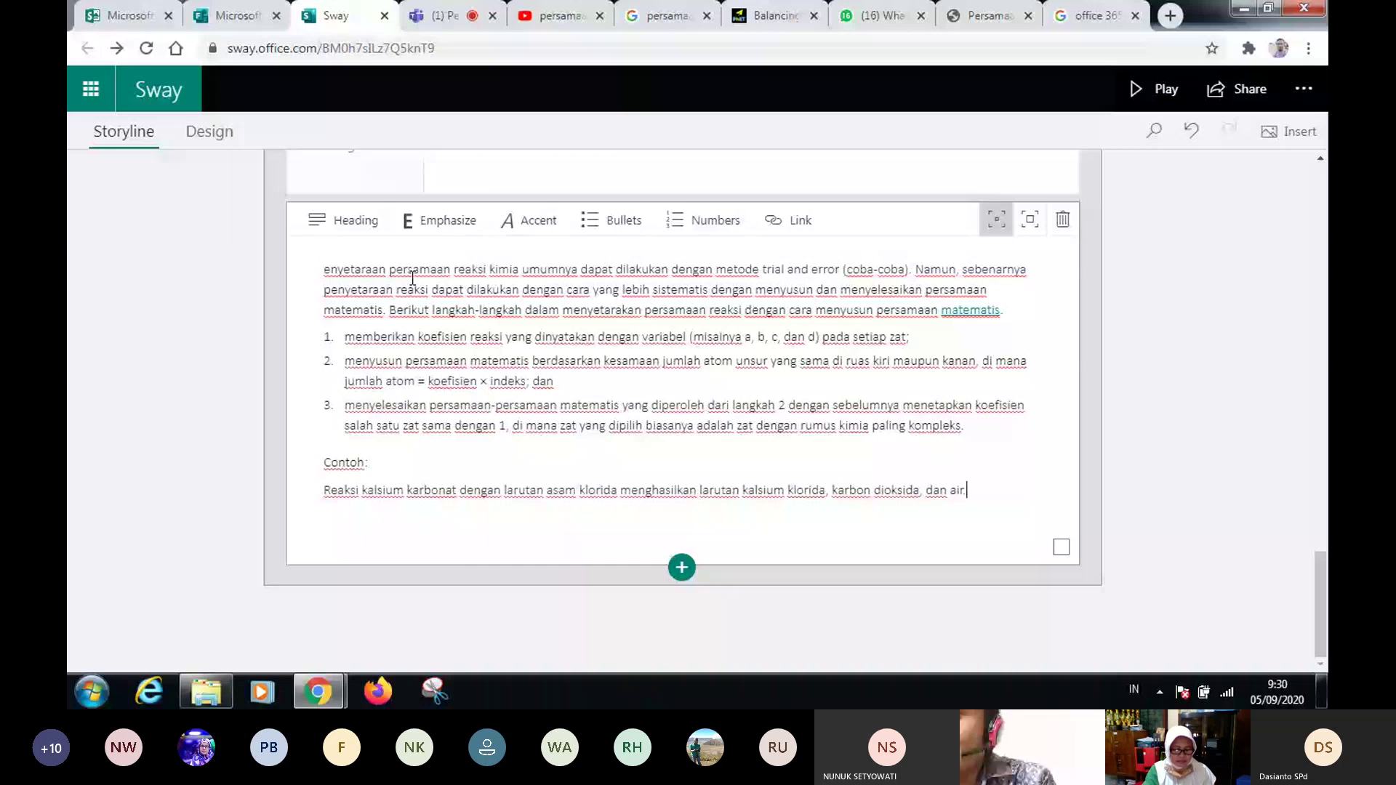
# - Insert a video card below the text and add the 8:09 "Penyetaraan persamaan" video from the suggested videos
pyautogui.click(681, 569)
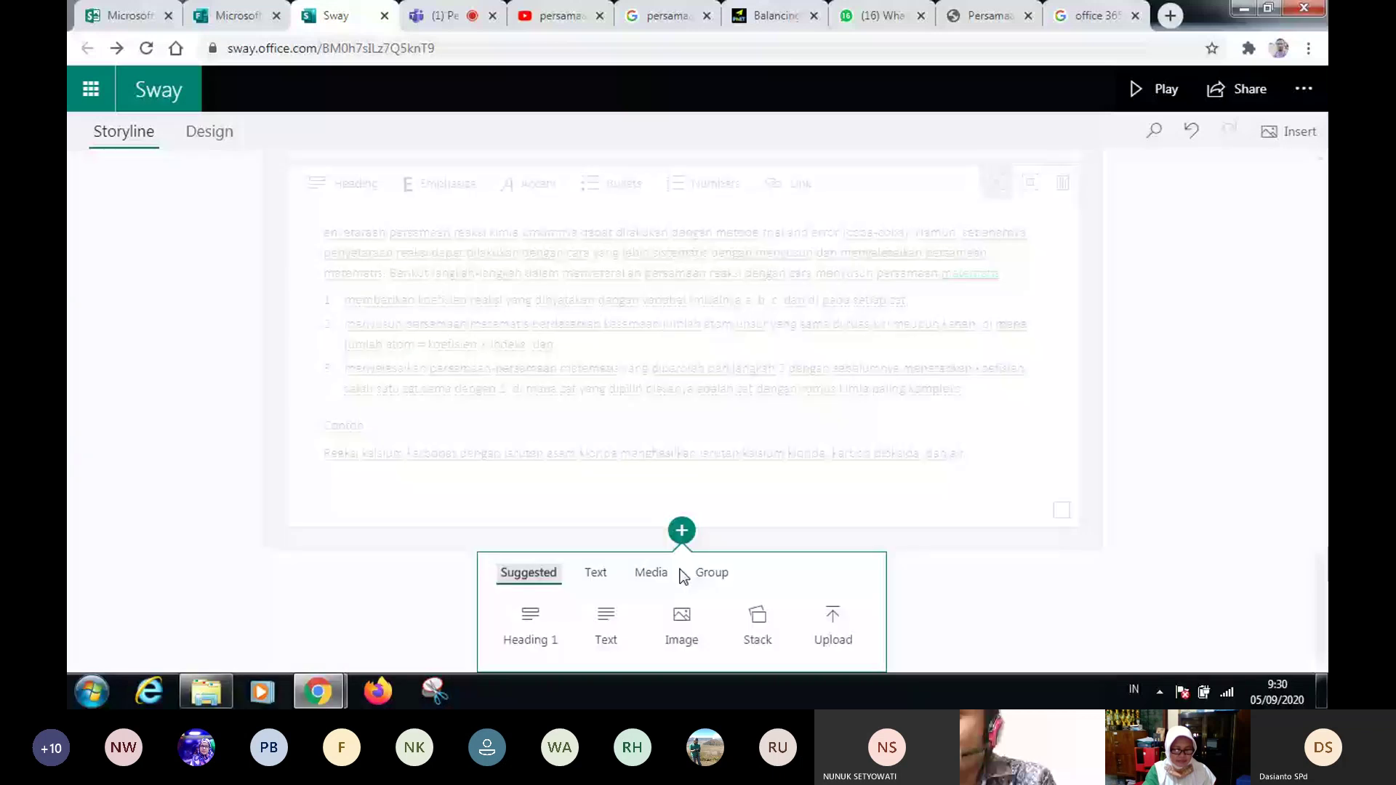
pyautogui.click(656, 577)
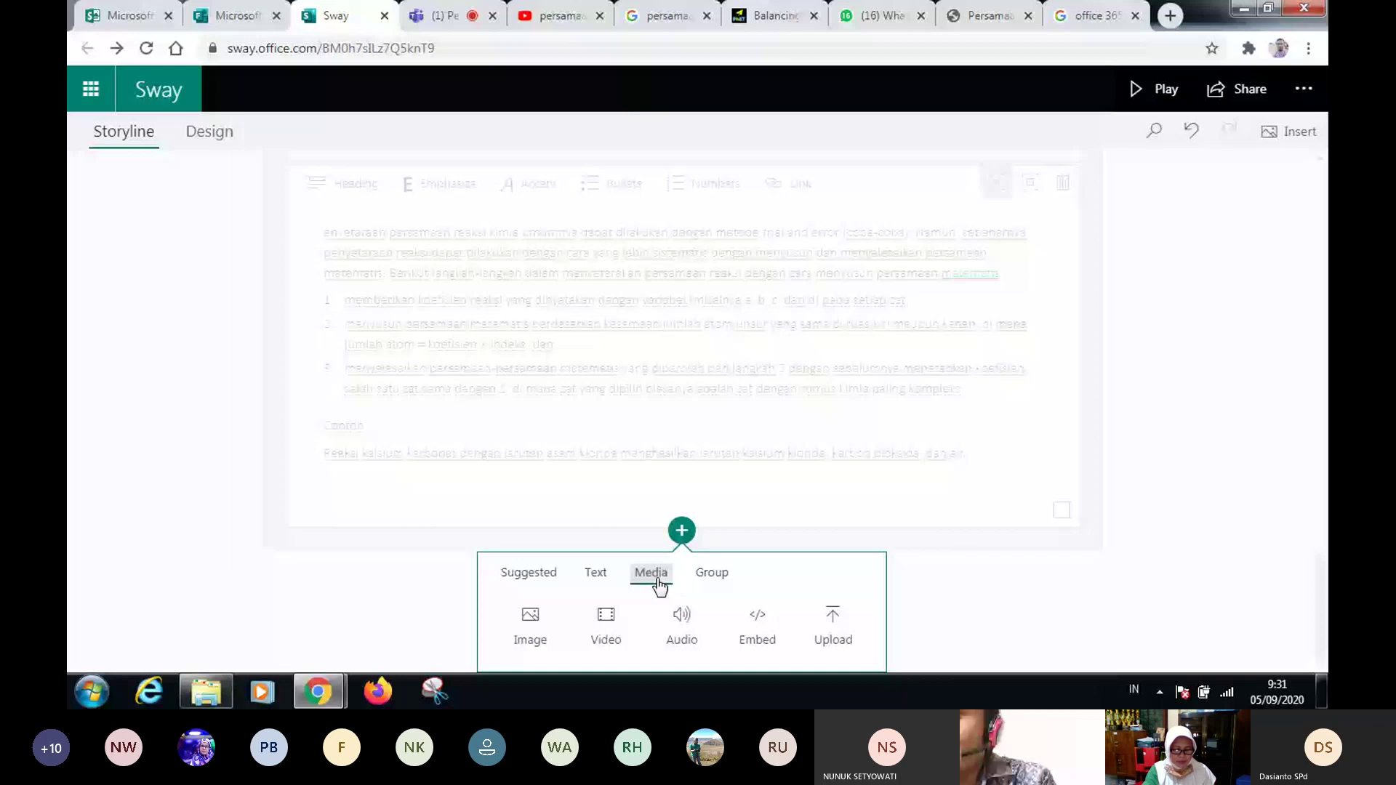
pyautogui.click(605, 627)
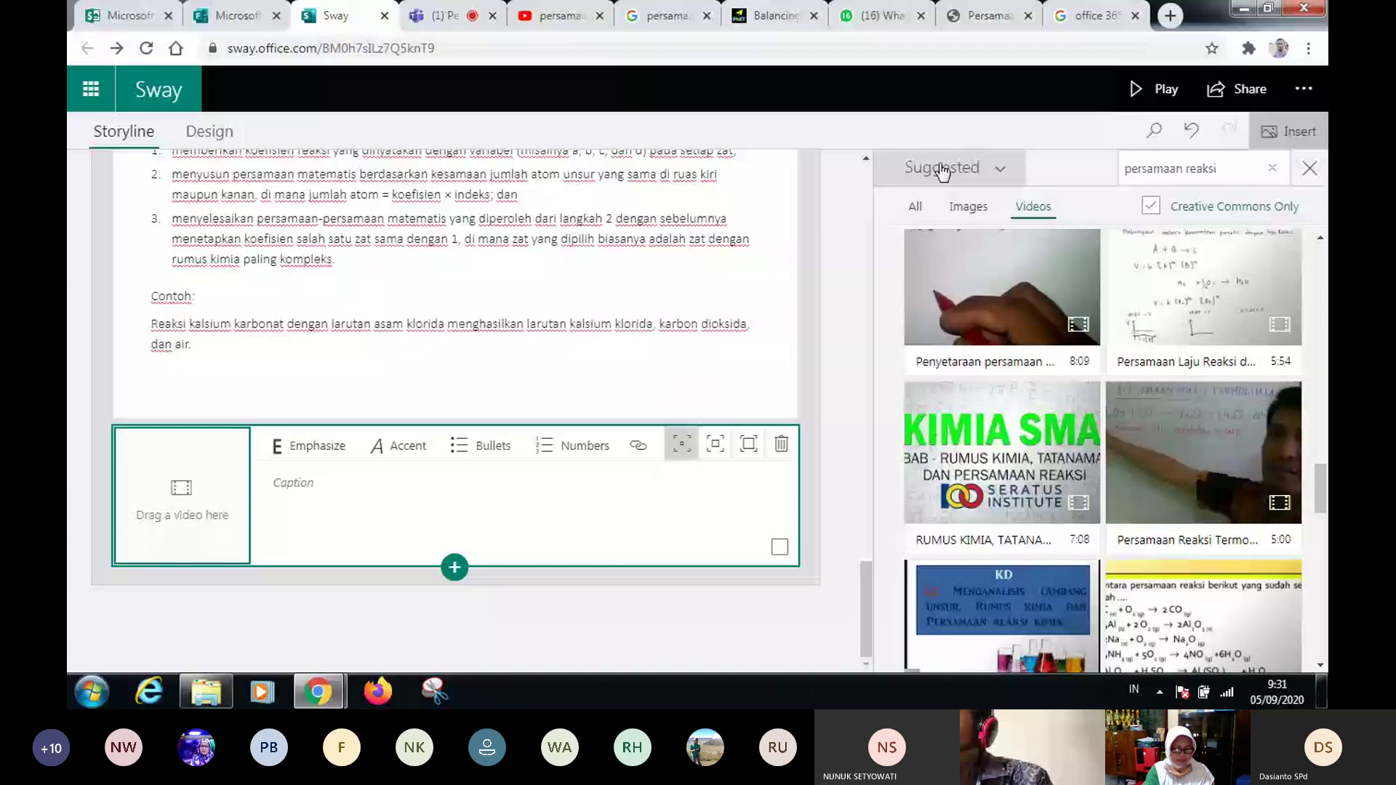
pyautogui.click(996, 331)
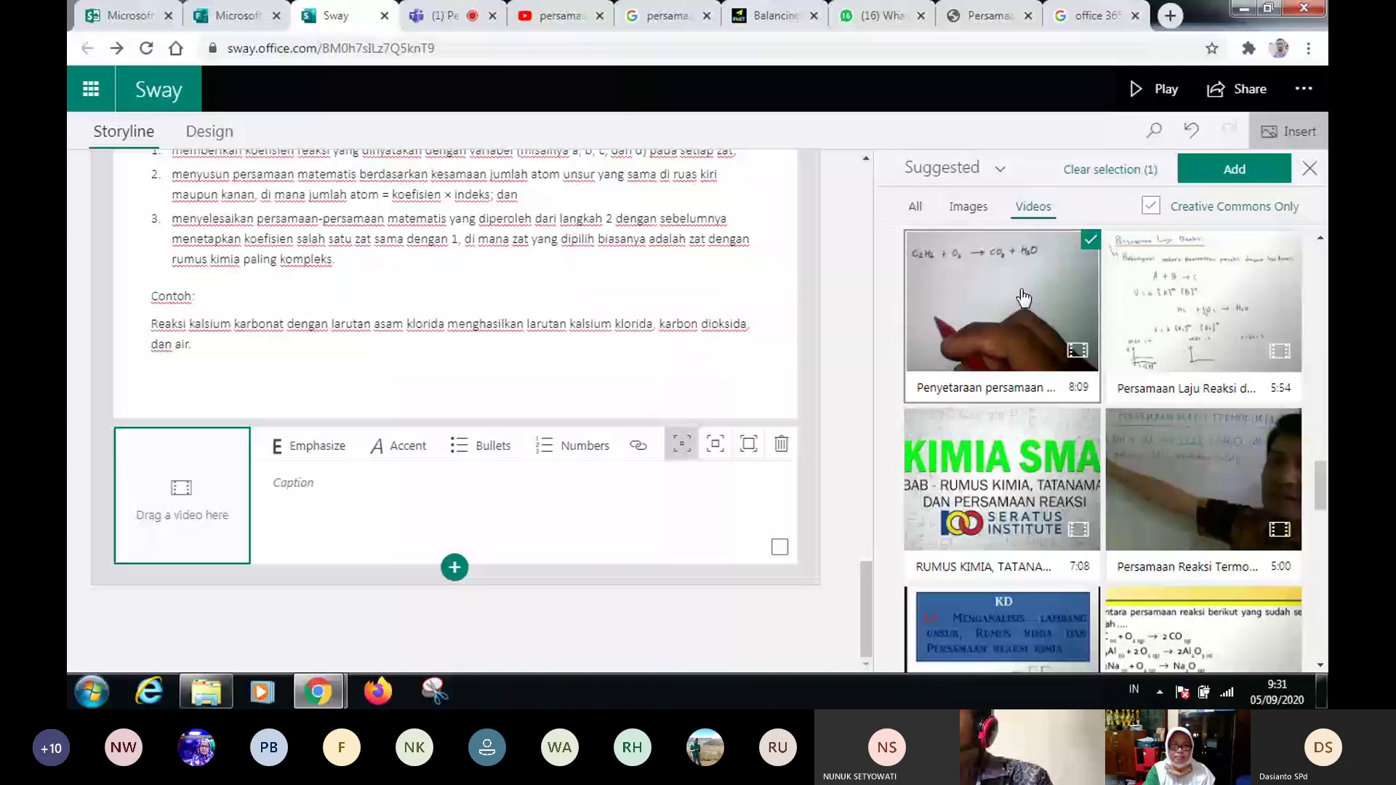
pyautogui.click(1235, 169)
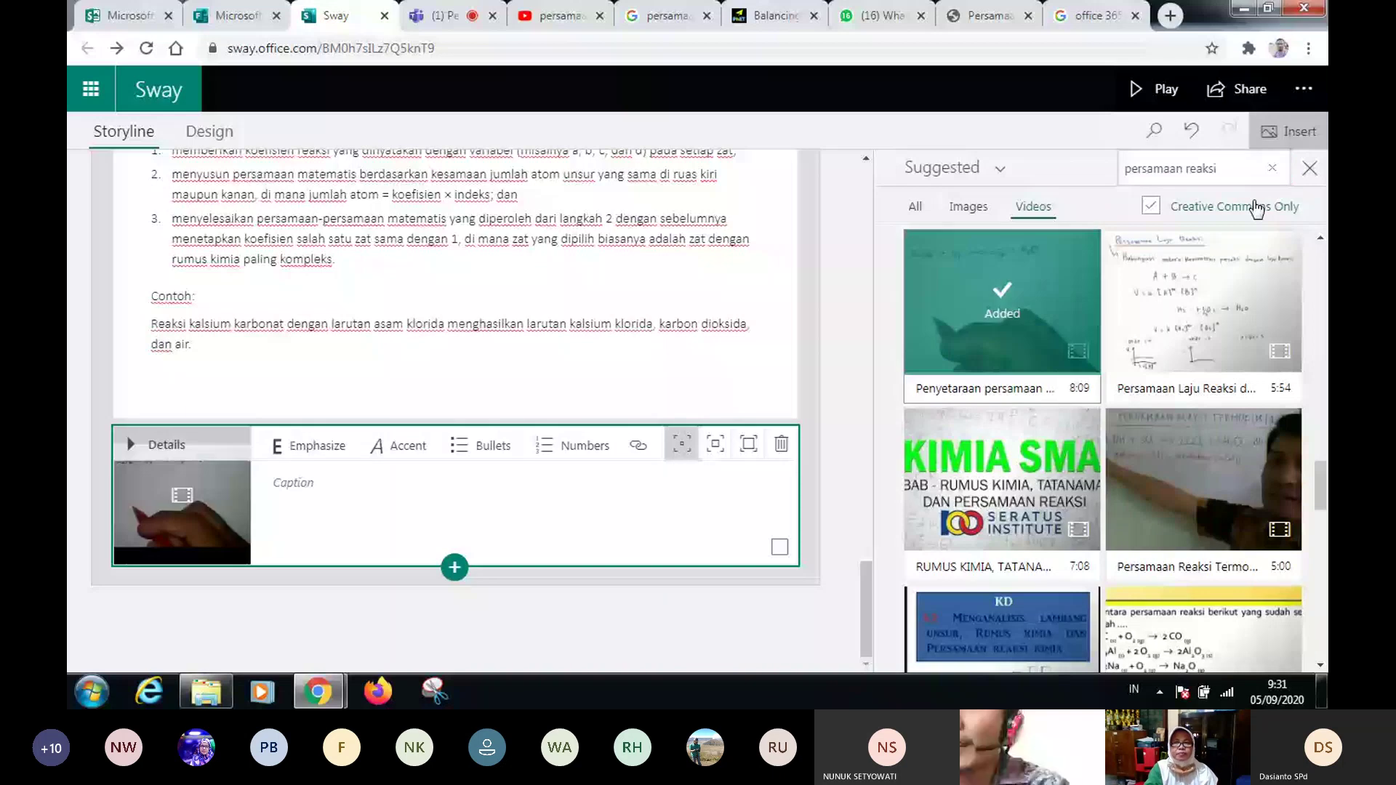
# - Caption the inserted video "Video Penyetaraan Reaksi"
pyautogui.click(313, 501)
pyautogui.write('Video Penyetaraan ')
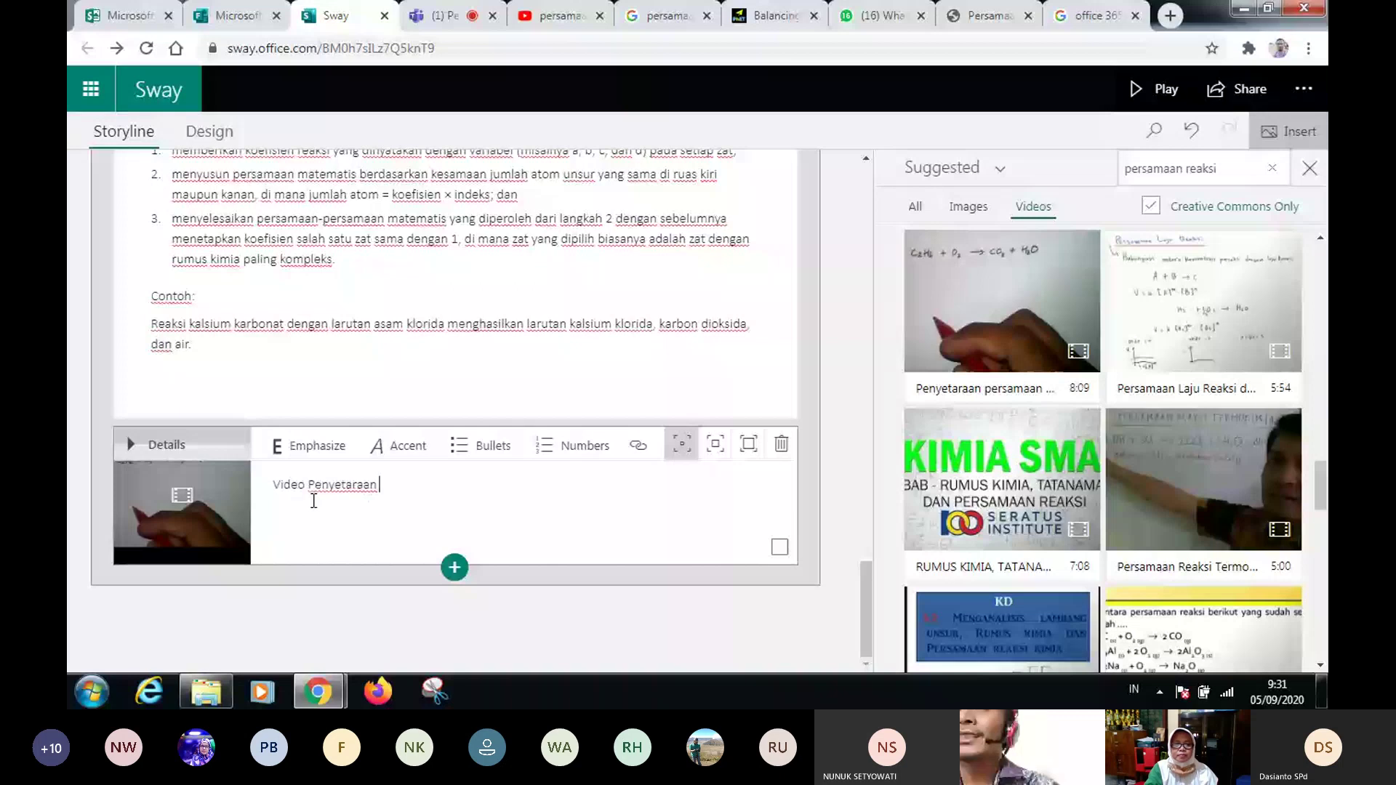
pyautogui.write('Reaksi')
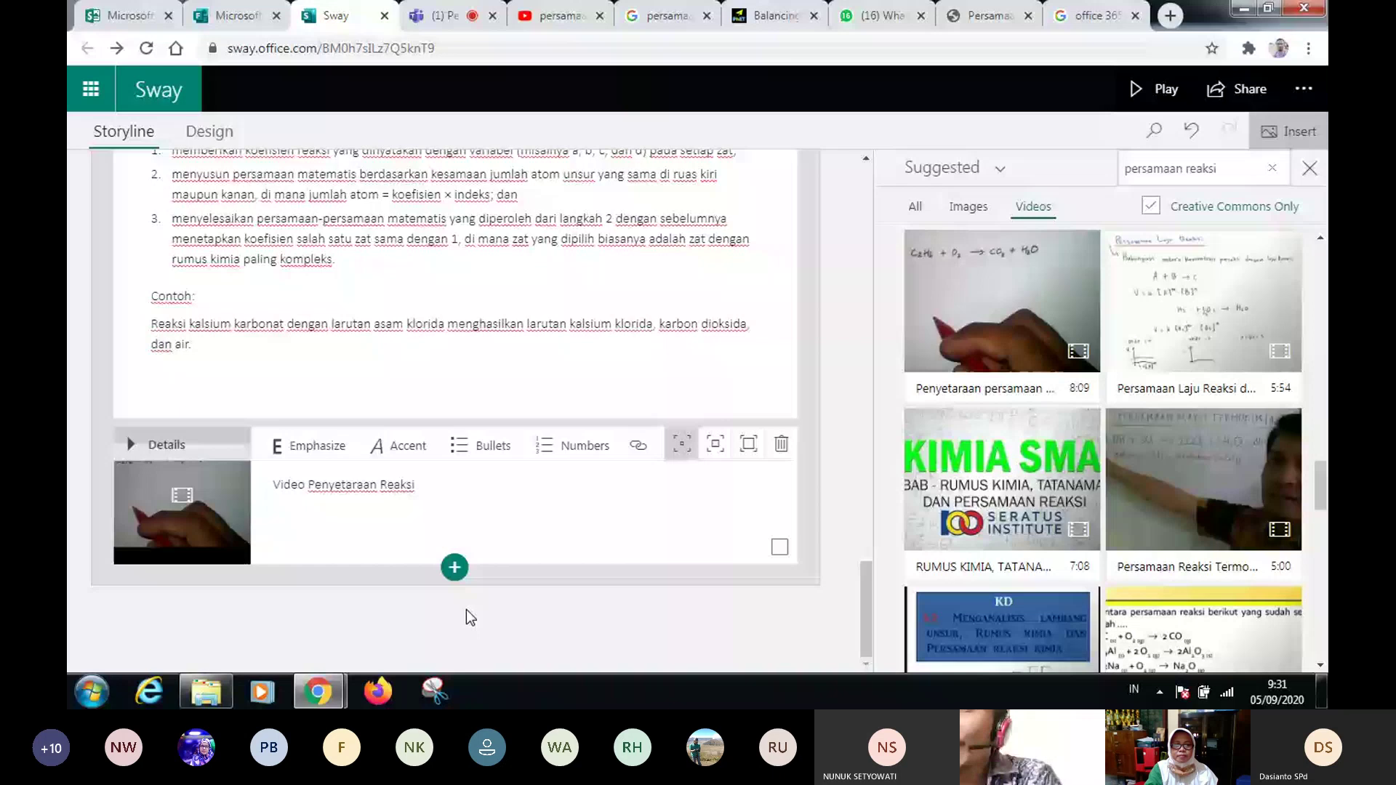
# - Insert a video card below the captioned video and upload "DOUBLE THUMBS UP - Mr. Underflow's green screen" from the device's Downloads folder
pyautogui.click(454, 567)
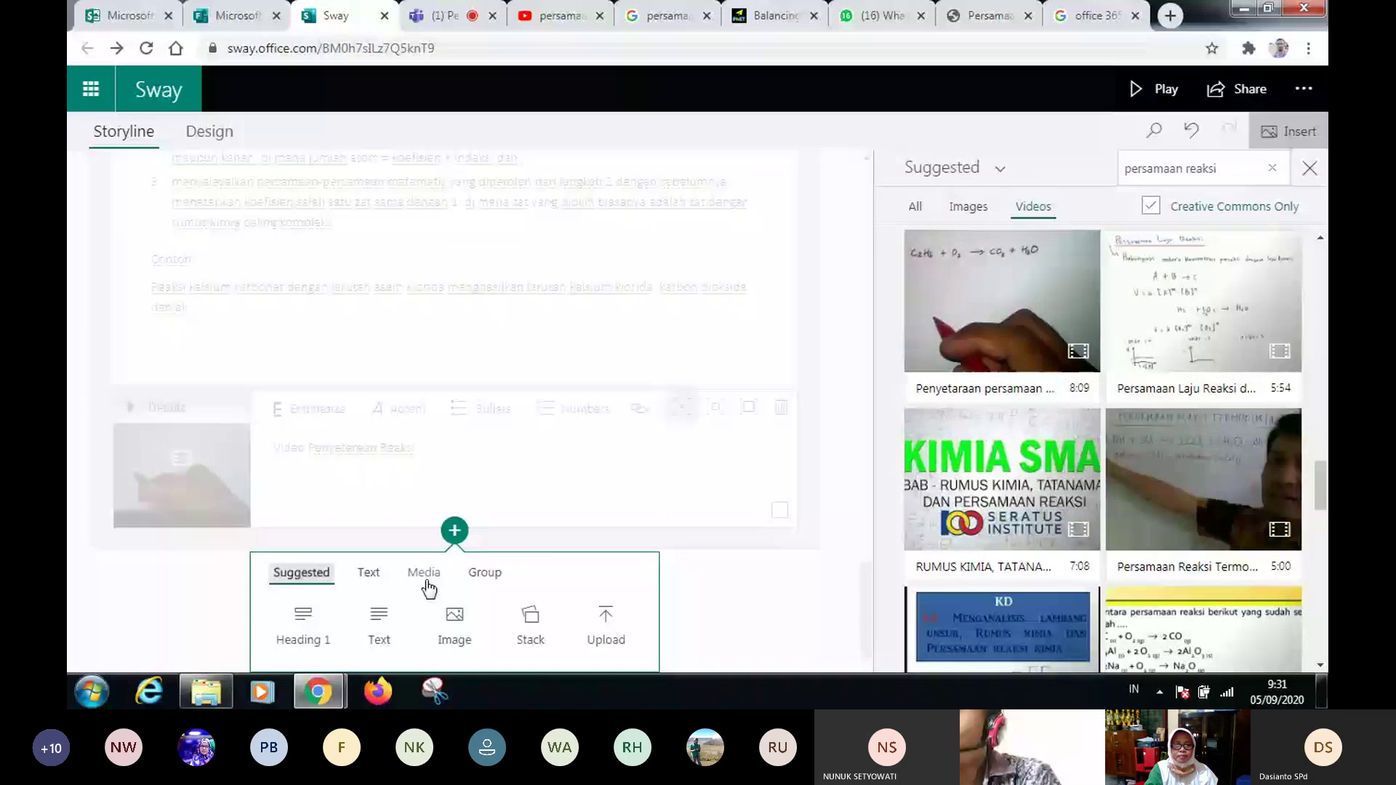
pyautogui.click(426, 579)
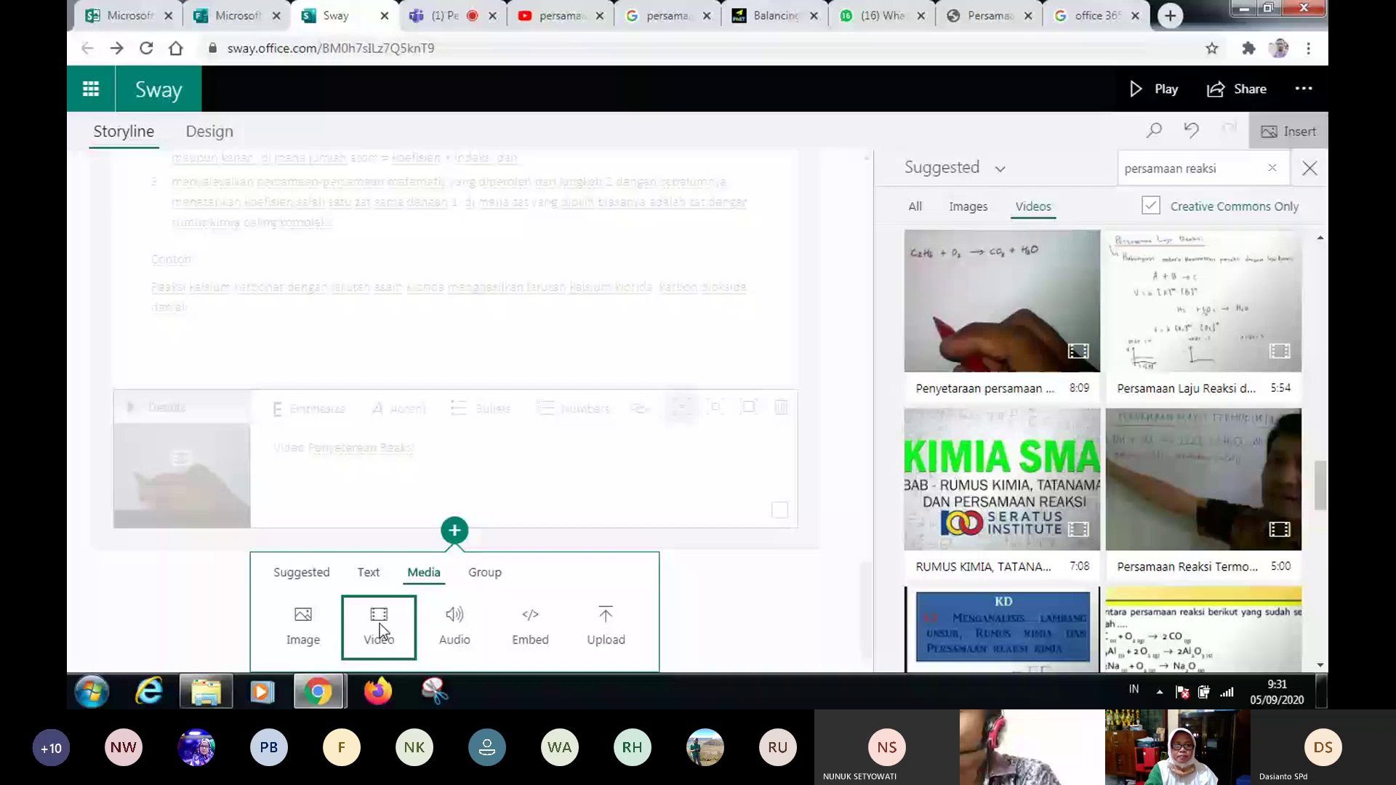
pyautogui.click(380, 623)
pyautogui.click(1001, 170)
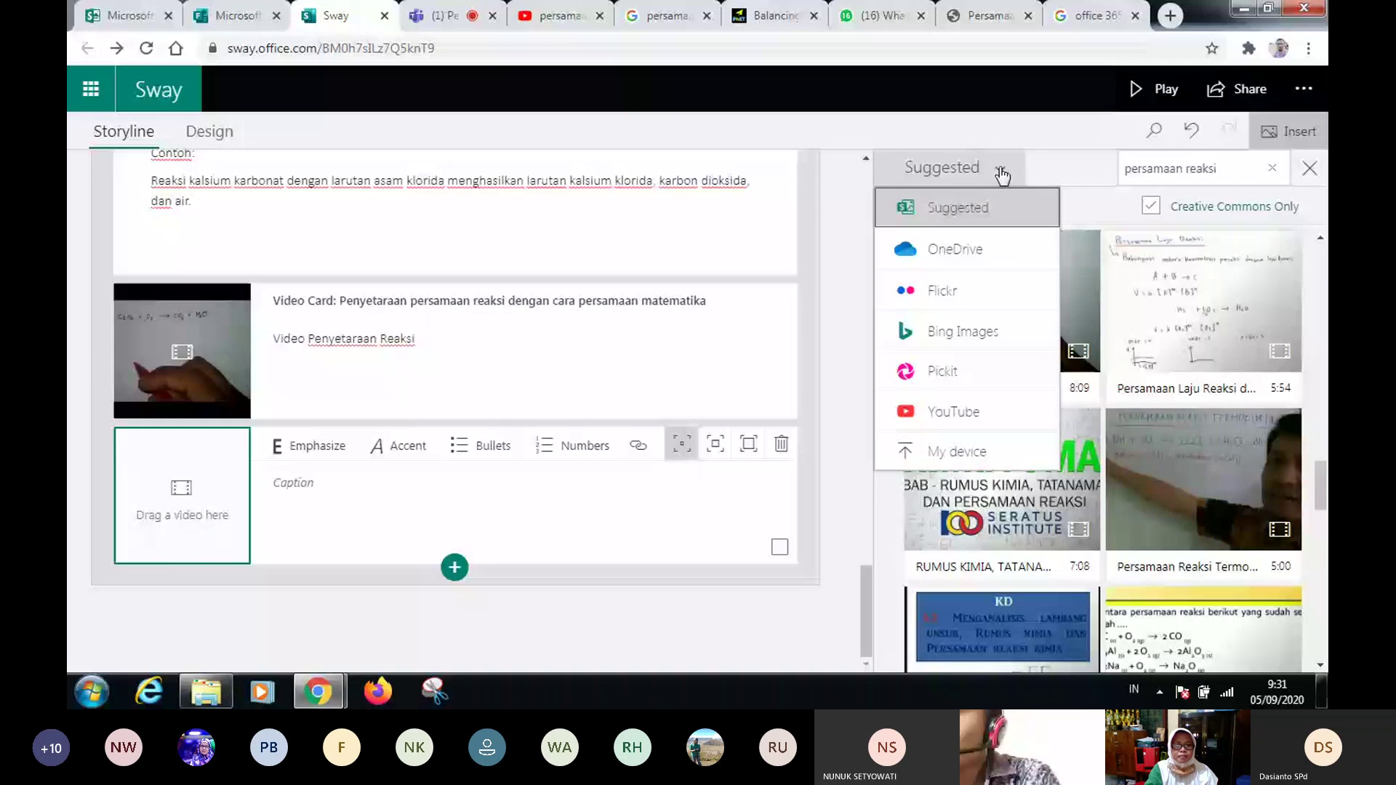
pyautogui.click(971, 452)
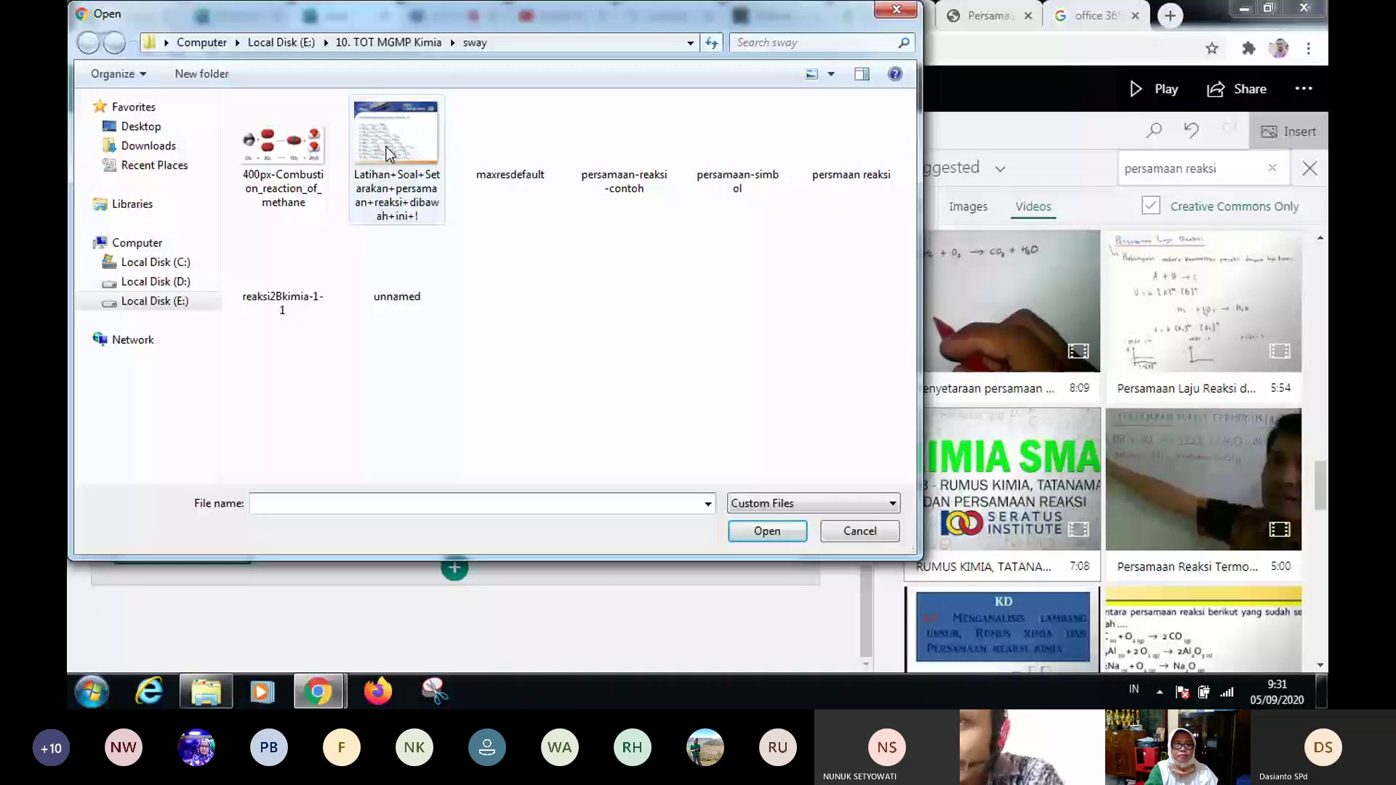
pyautogui.click(165, 152)
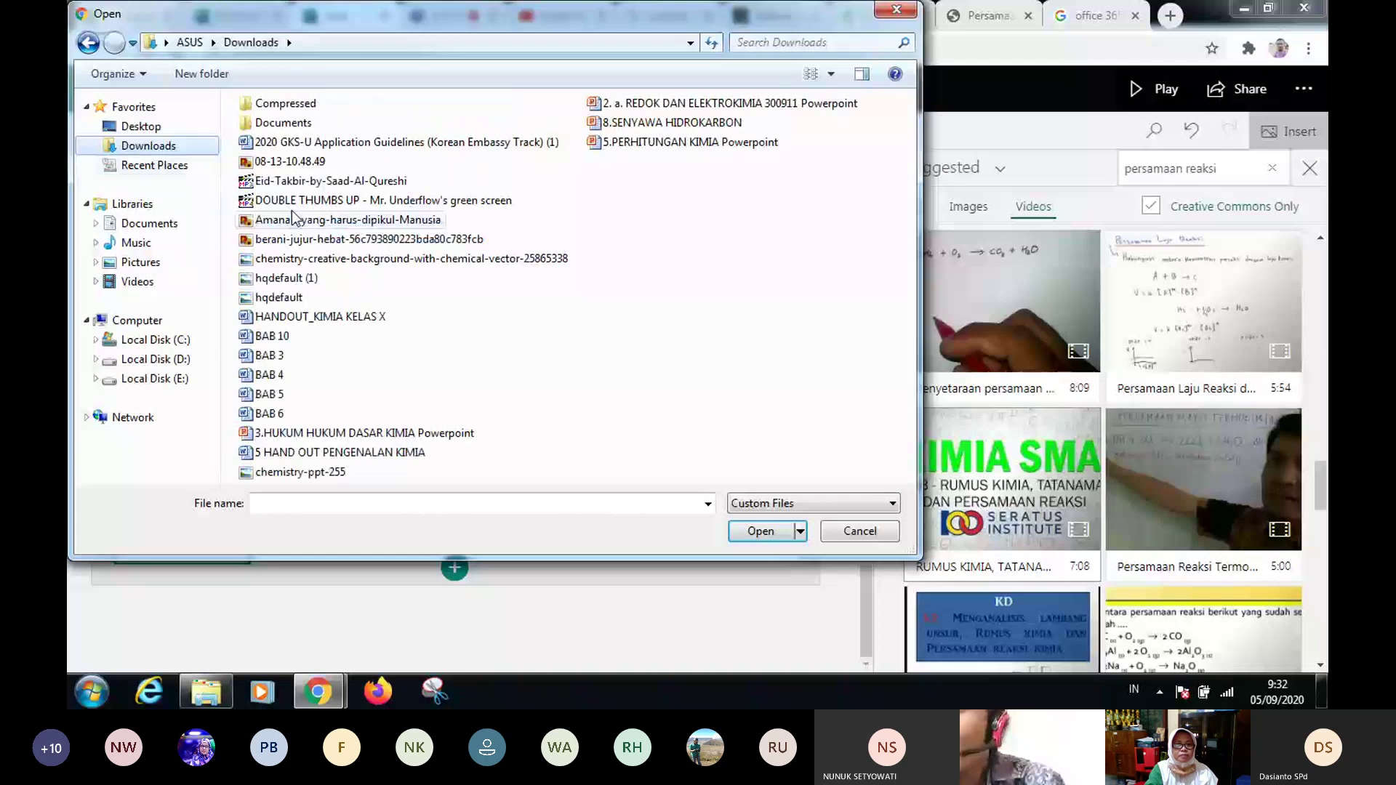
pyautogui.click(290, 201)
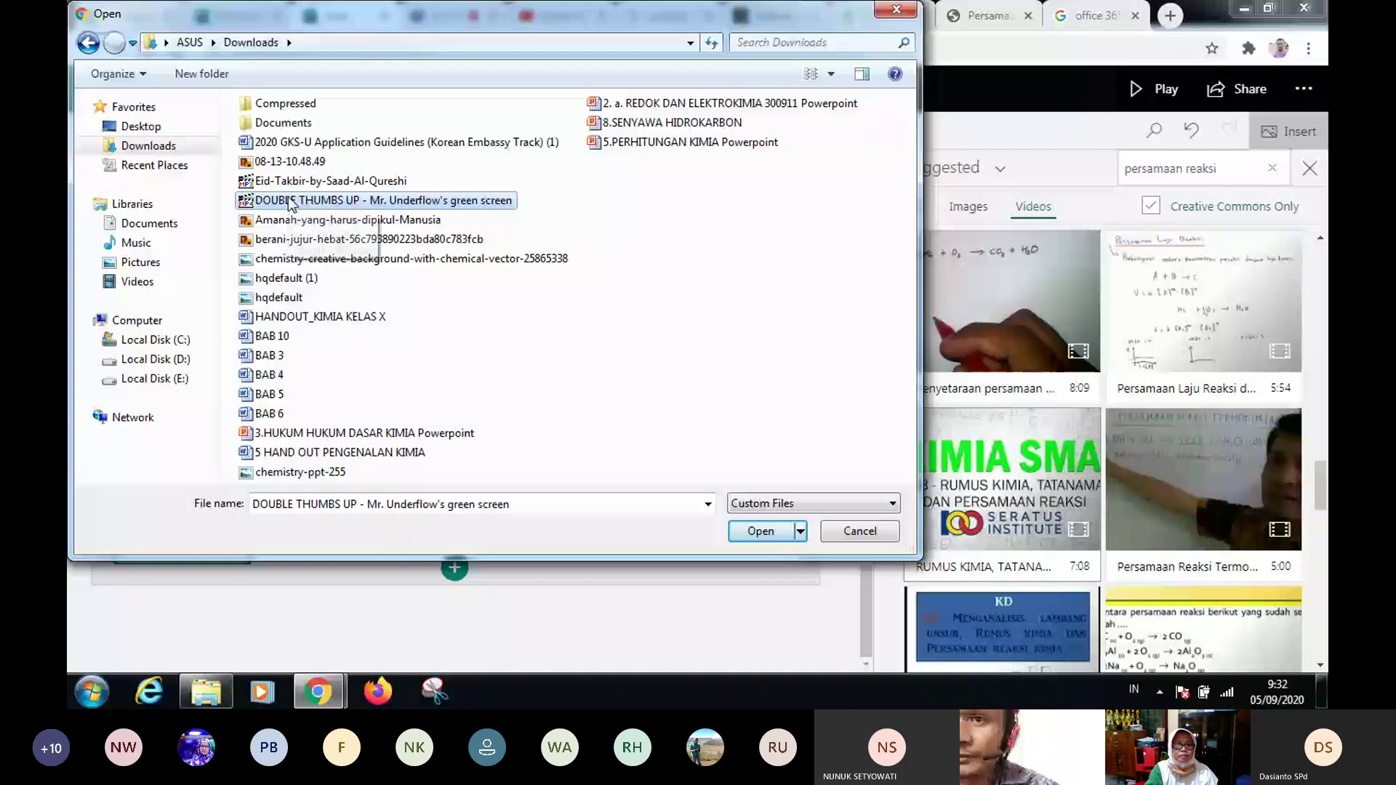
pyautogui.click(773, 535)
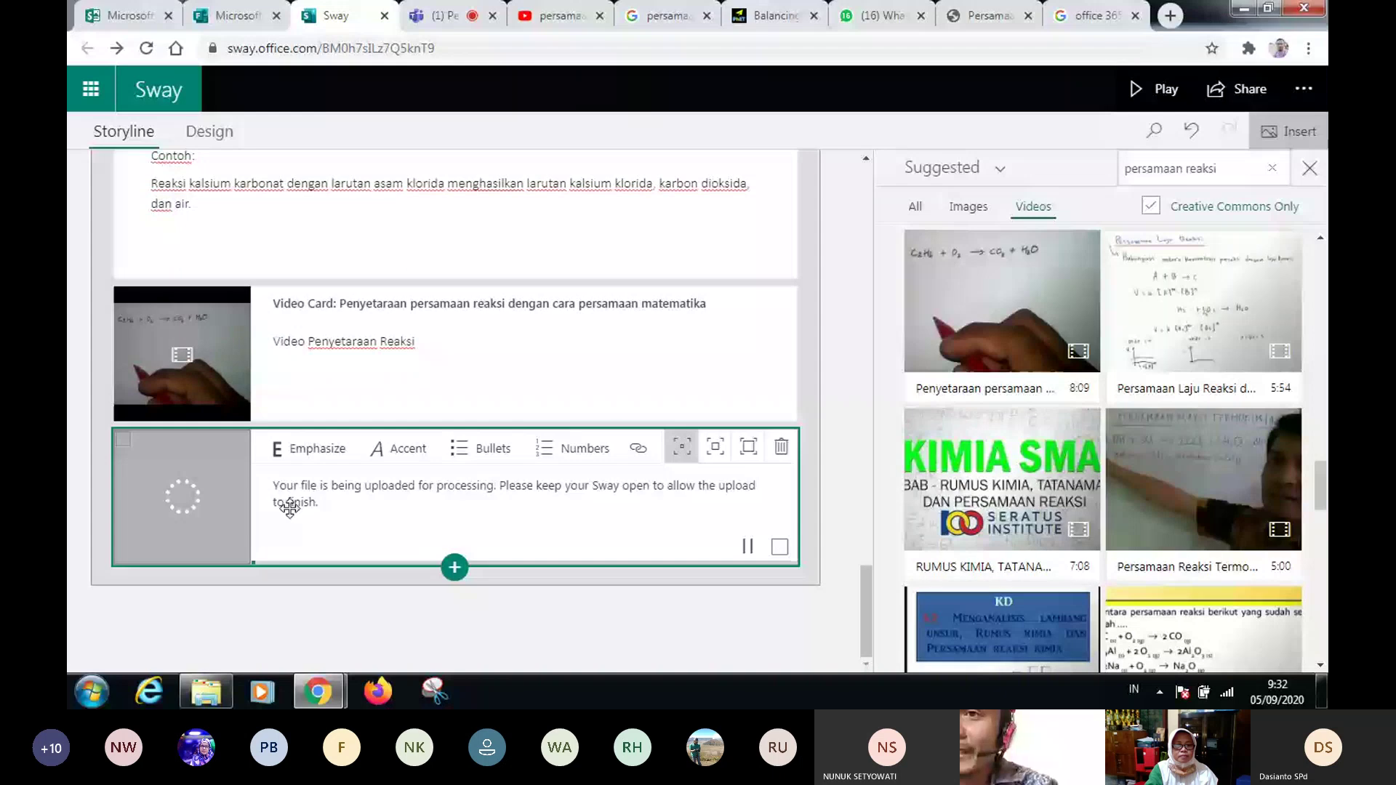
# - Copy the caption "Video Penyetaraan Reaksi" from the first video card and select the uploading video's card
pyautogui.click(311, 373)
pyautogui.hotkey('ctrl', 'c')
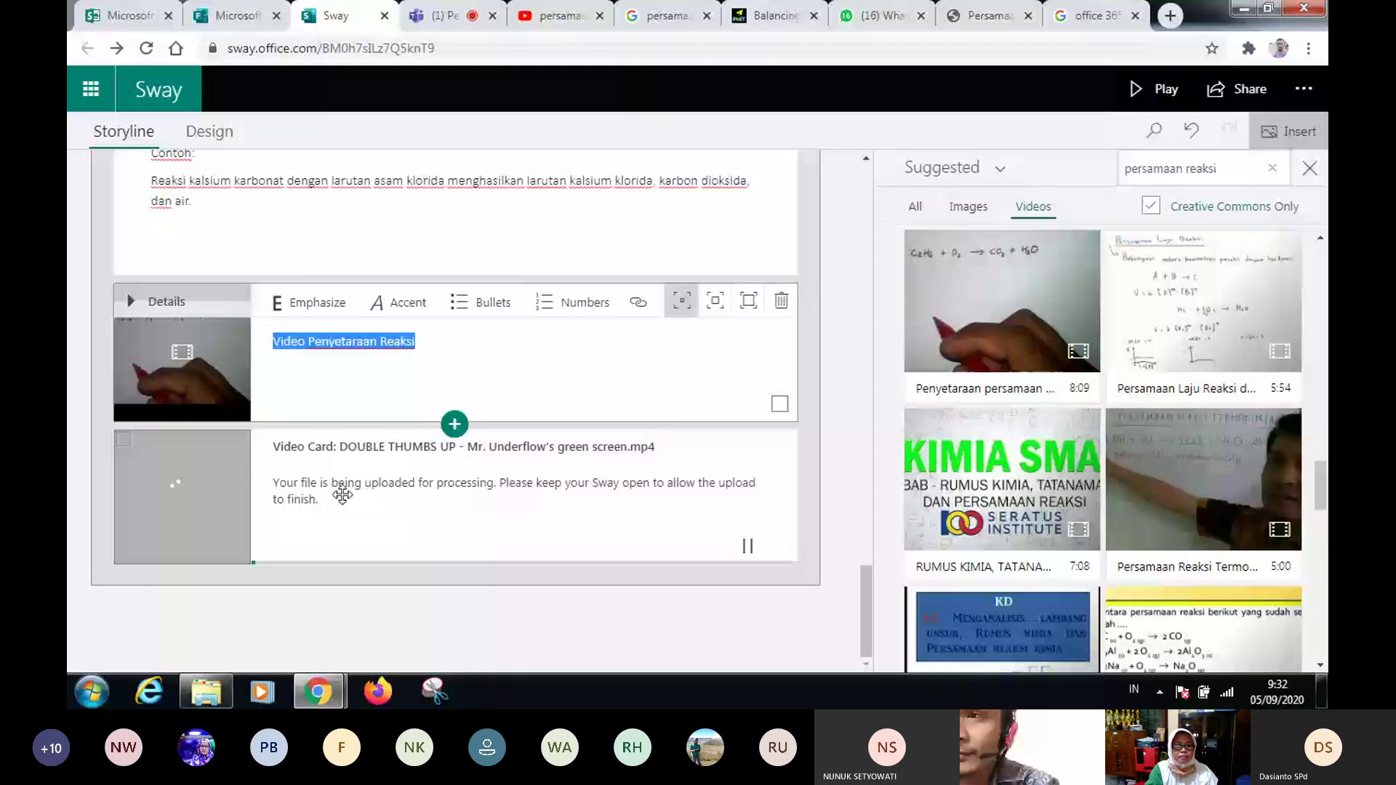
pyautogui.click(371, 495)
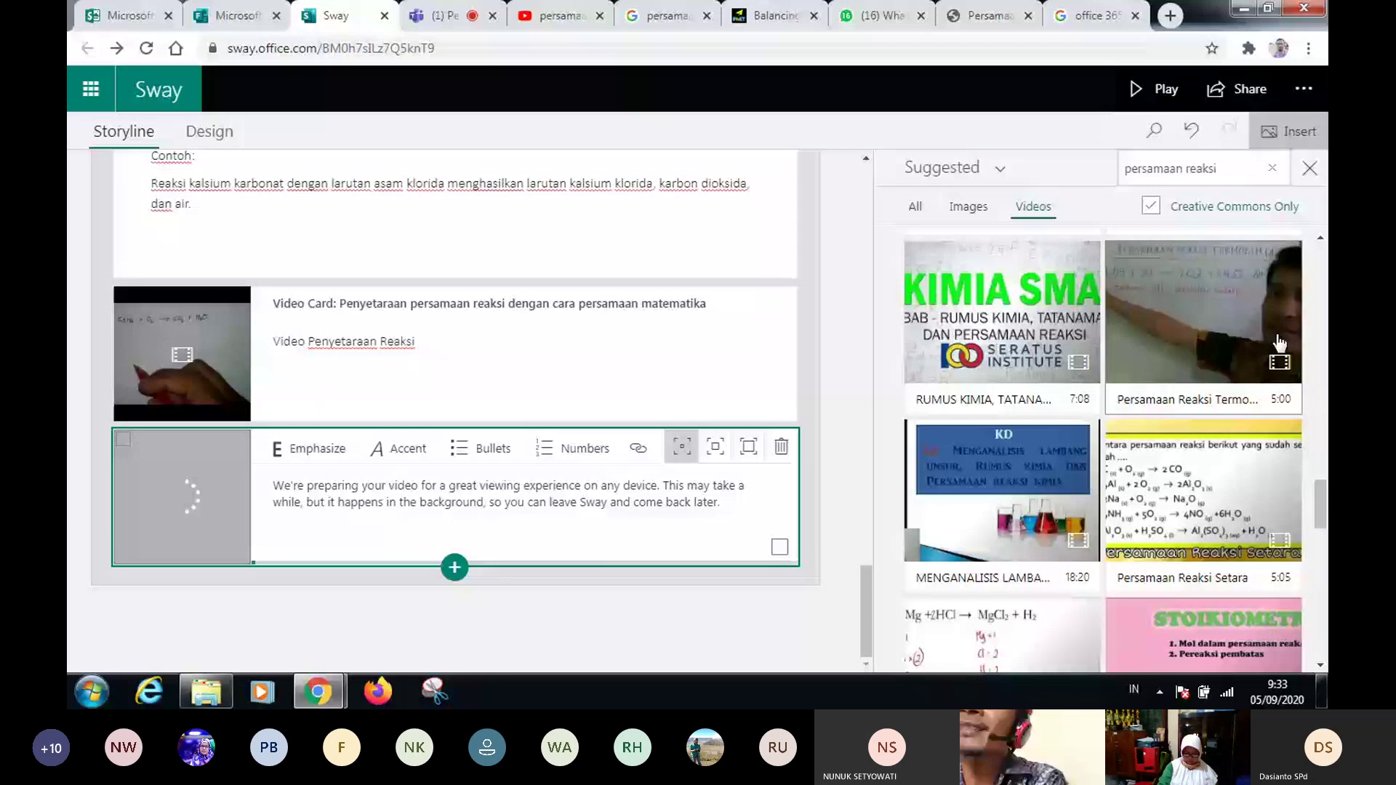
# - Add an Embed card below the uploaded video's card
pyautogui.click(455, 568)
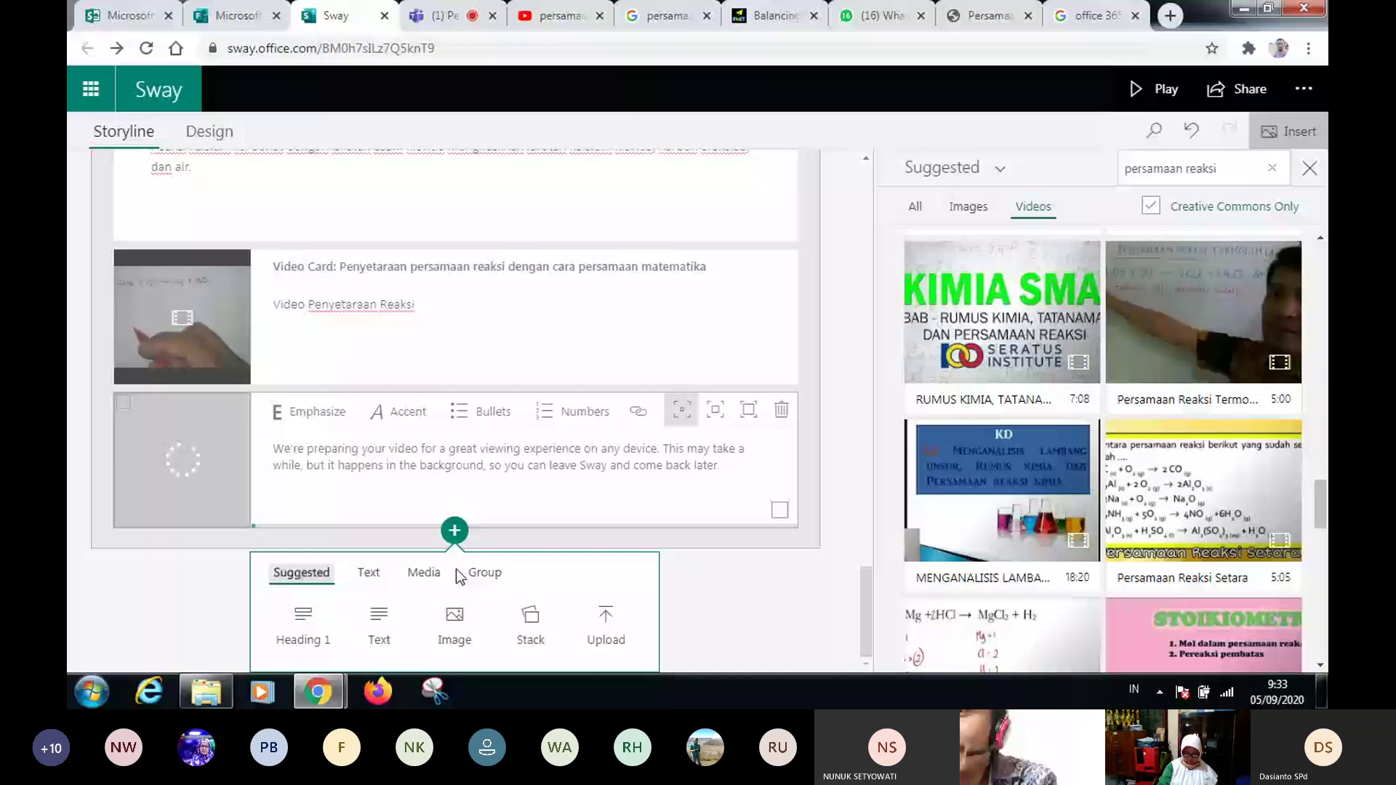
pyautogui.click(423, 574)
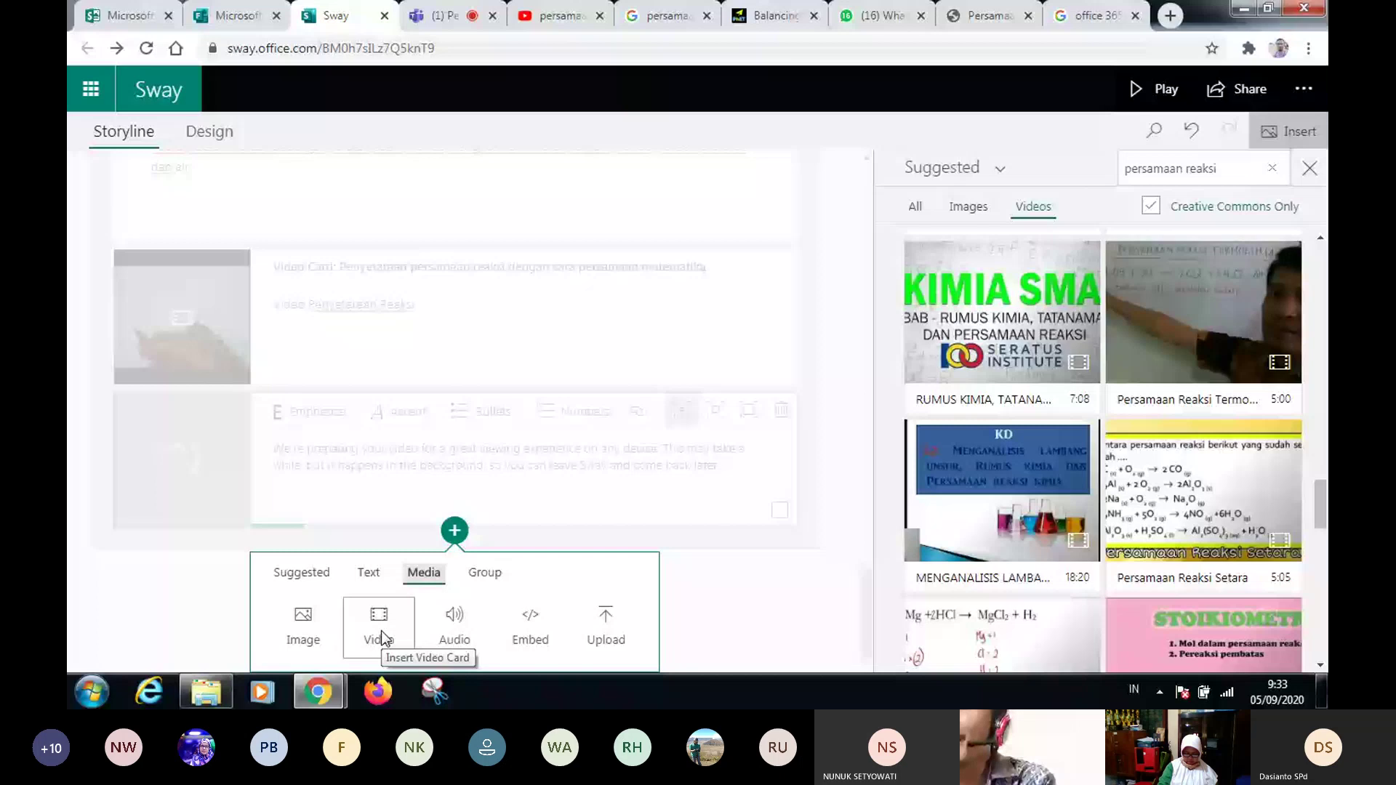
pyautogui.click(522, 643)
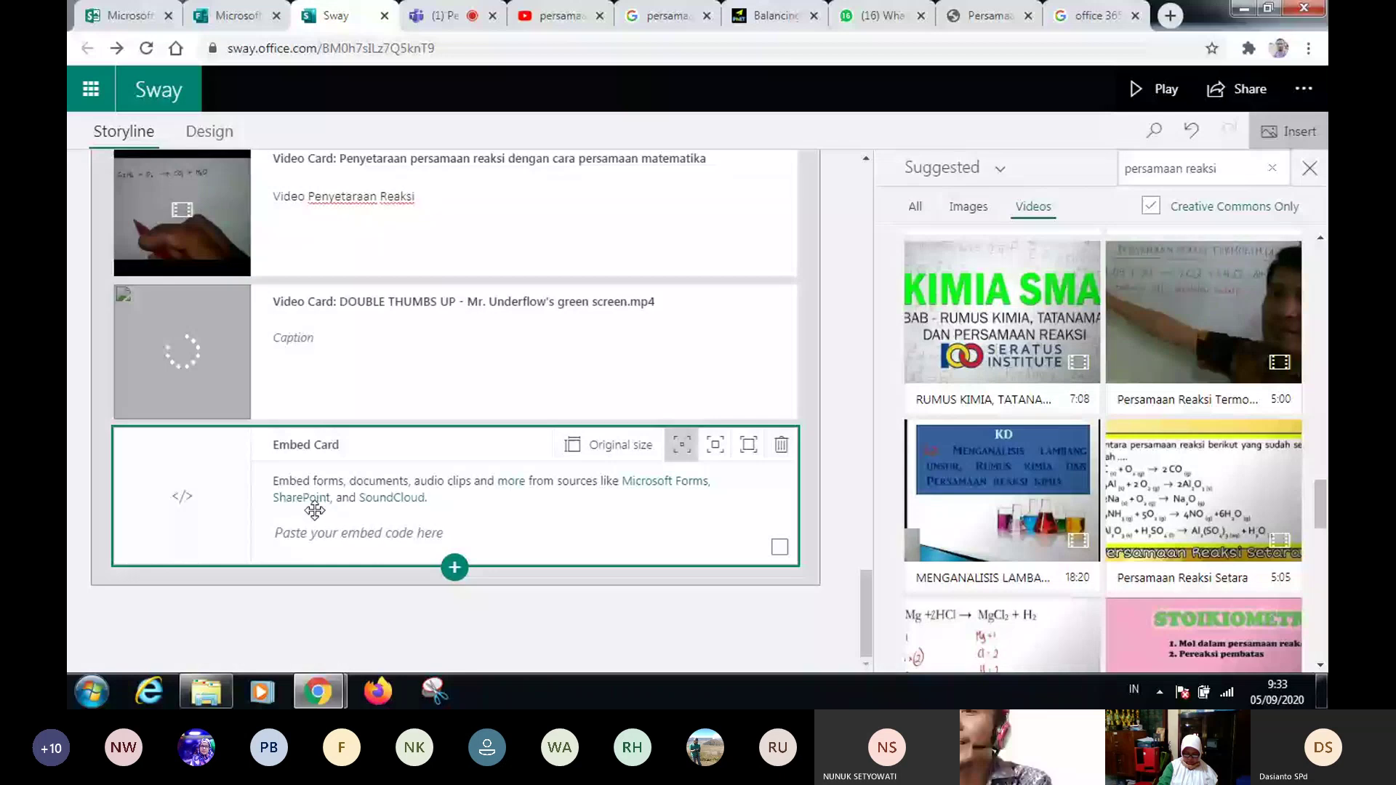
# - Switch to the YouTube results page for "persamaan reaksi" and reload it
pyautogui.click(558, 15)
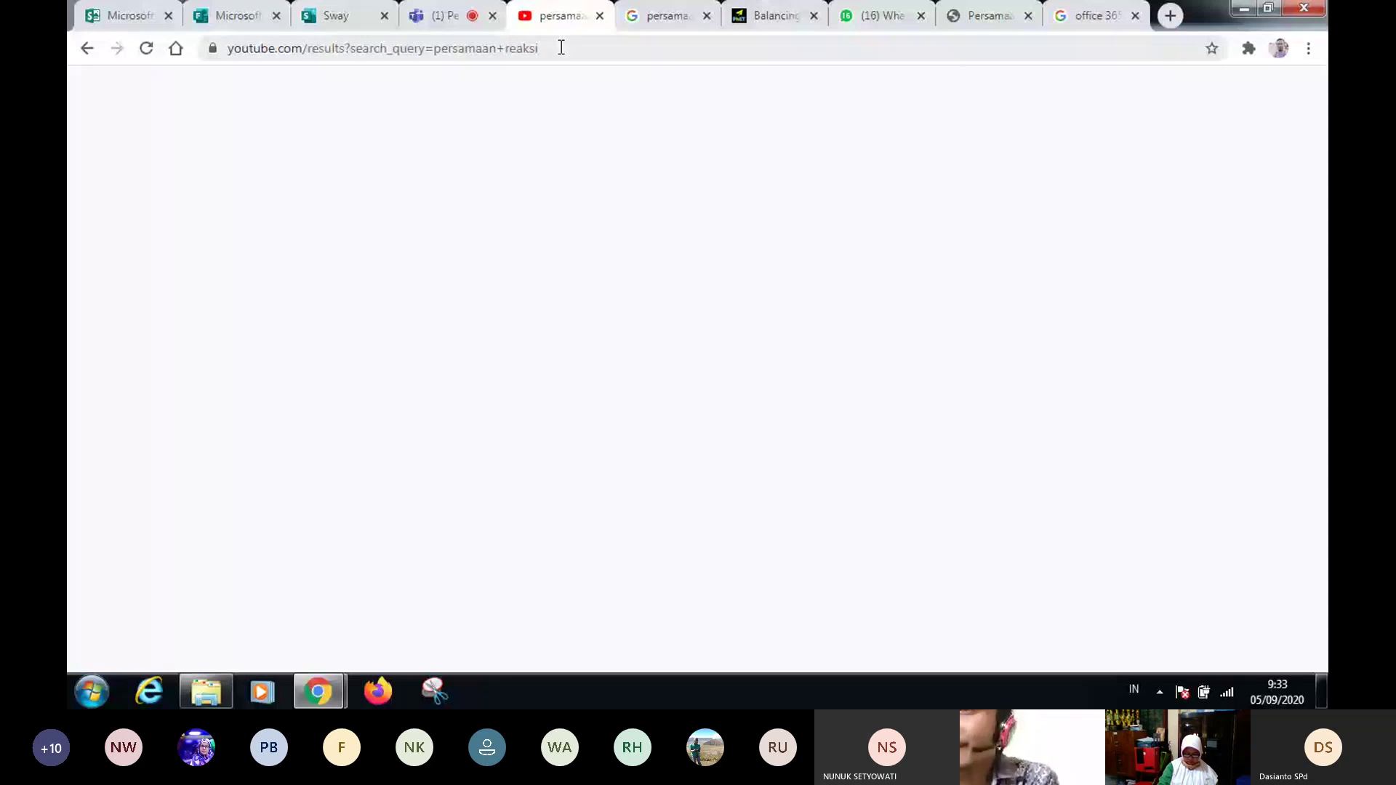
pyautogui.press('F5')
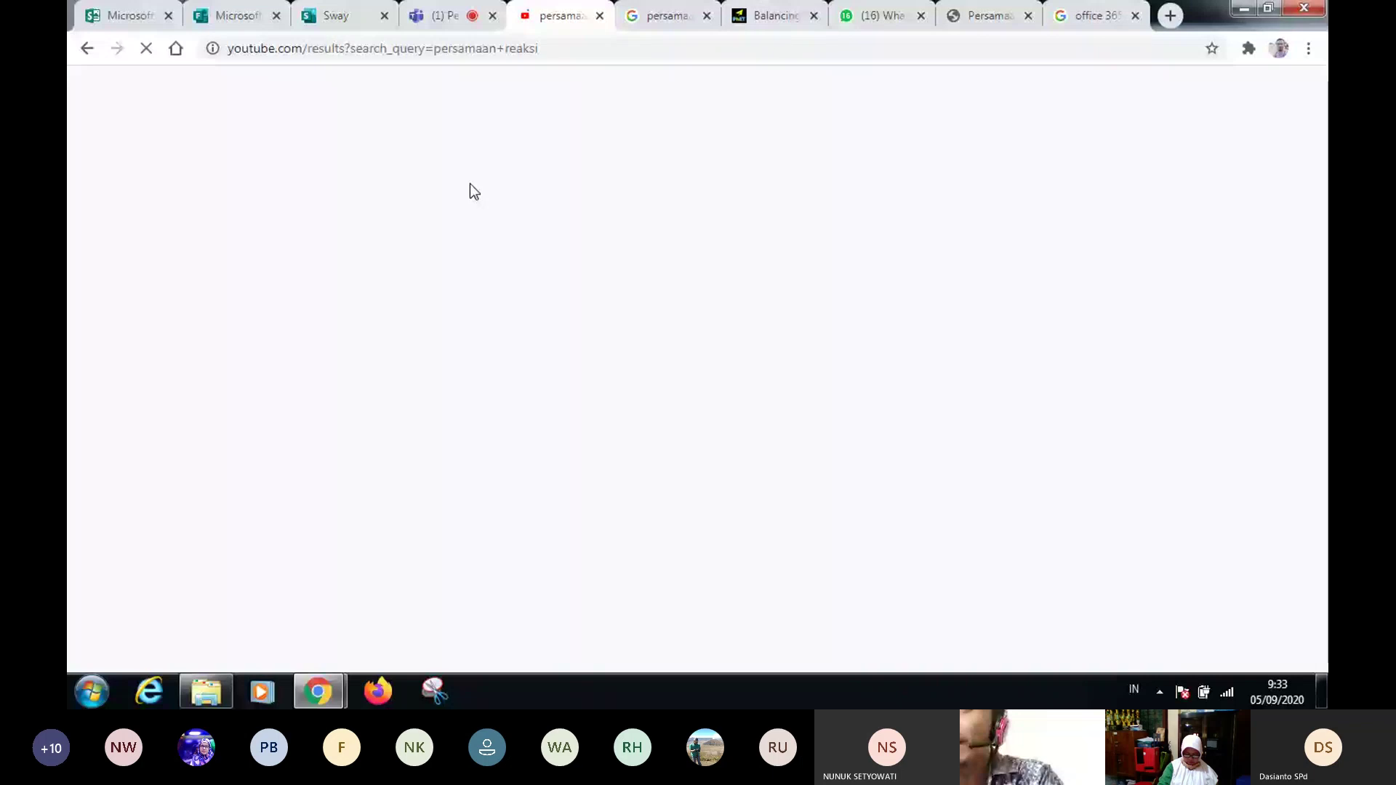
# - Return to Sway and paste the copied caption "Video Penyetaraan Reaksi" into the uploaded green-screen video's card
pyautogui.click(336, 15)
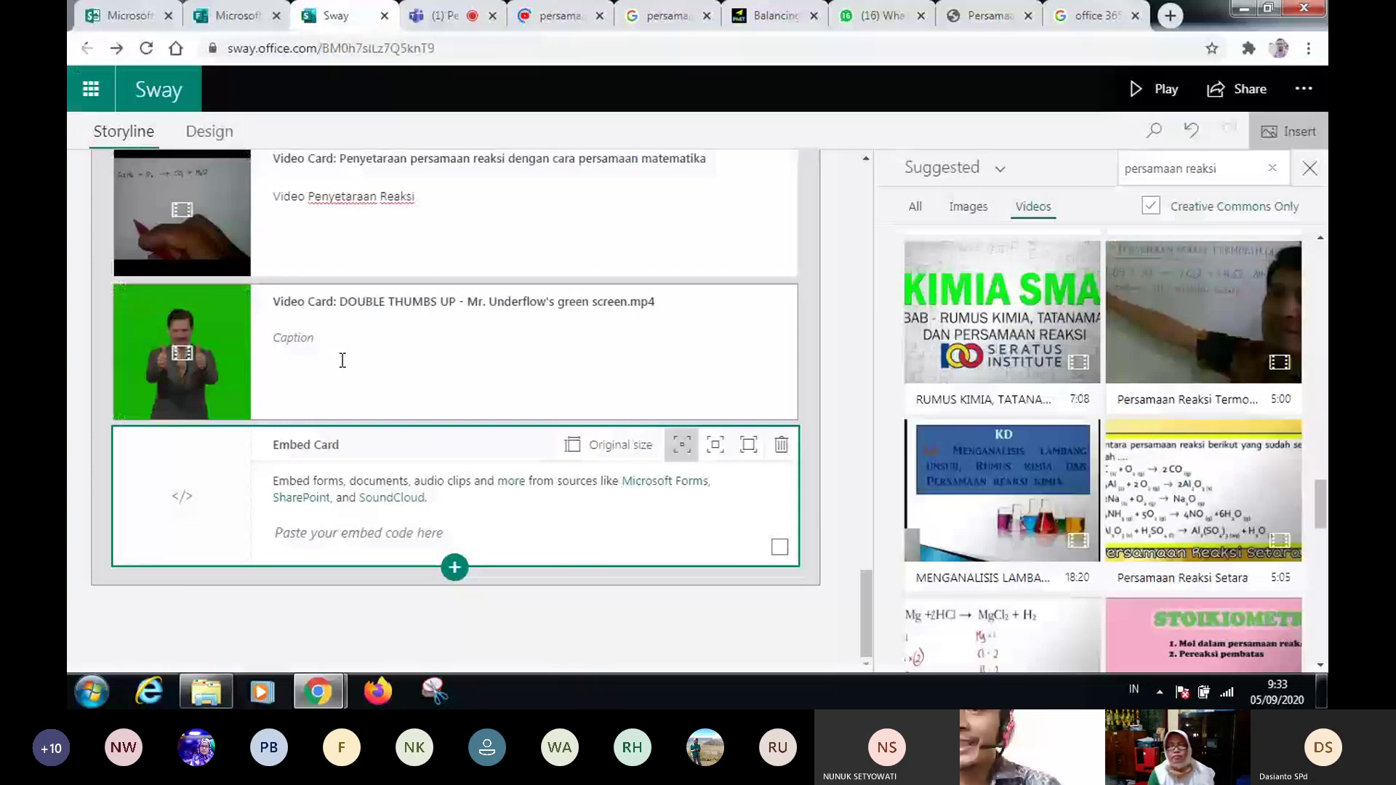
pyautogui.click(445, 371)
pyautogui.hotkey('ctrl', 'v')
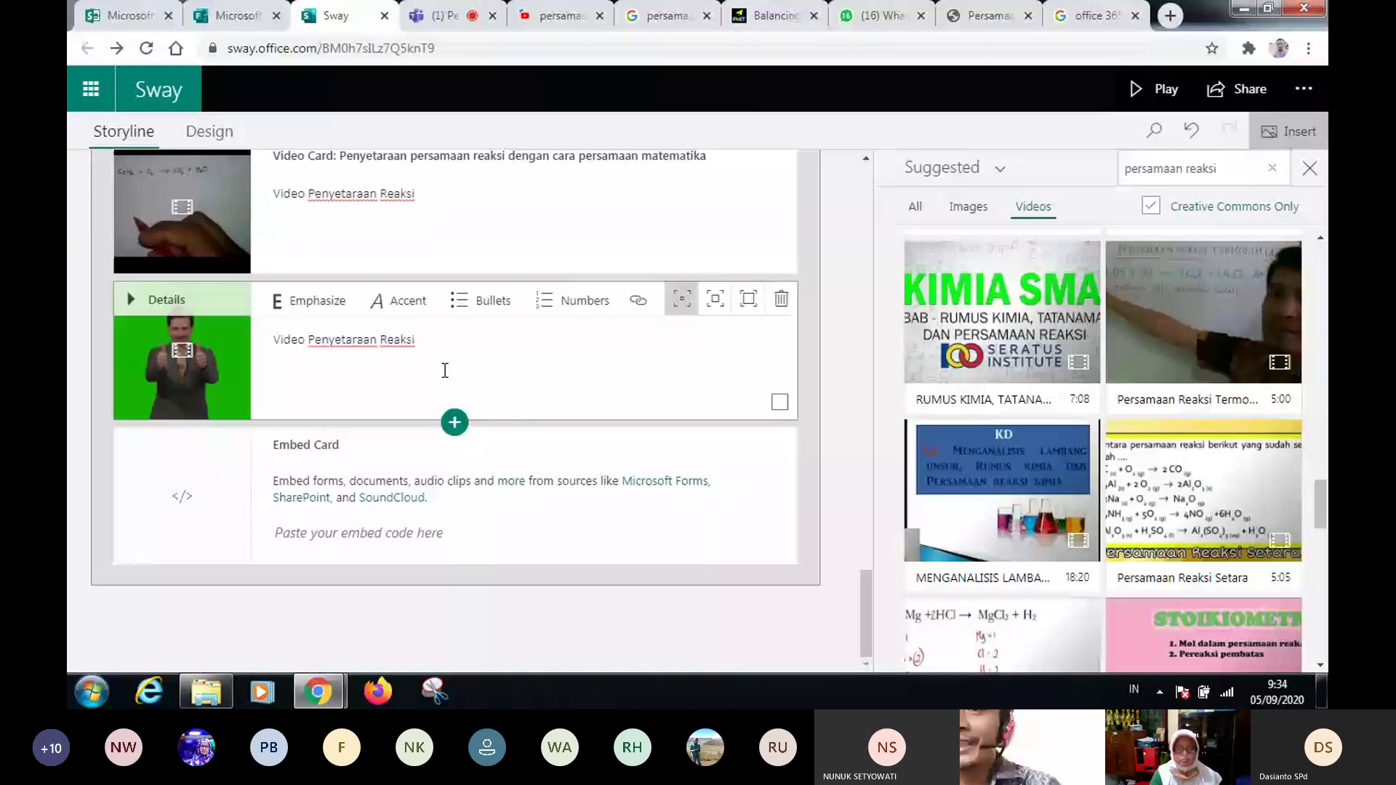
# - Finish the green-screen video card's caption so it reads Video Penyetaraan Reaksi 2
pyautogui.write('2')
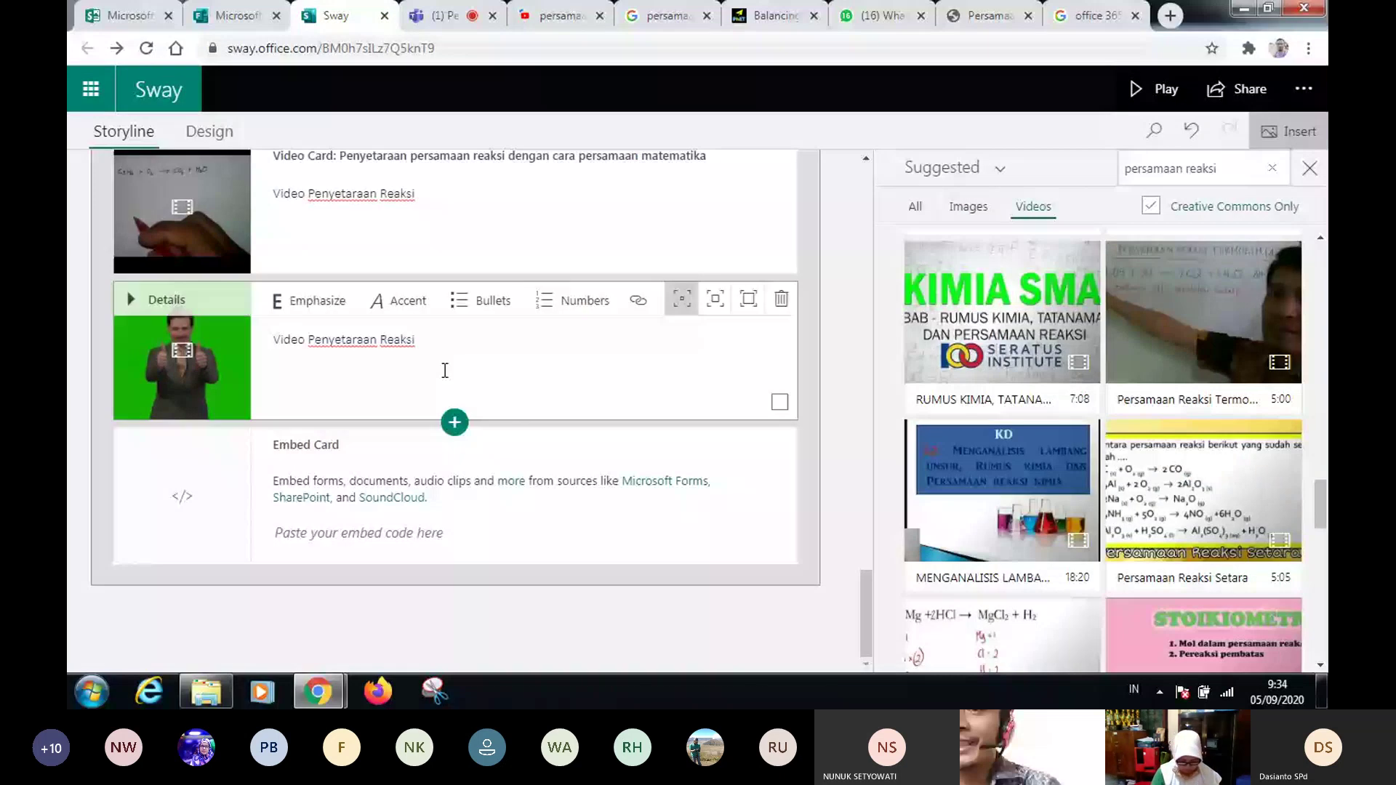
pyautogui.click(448, 533)
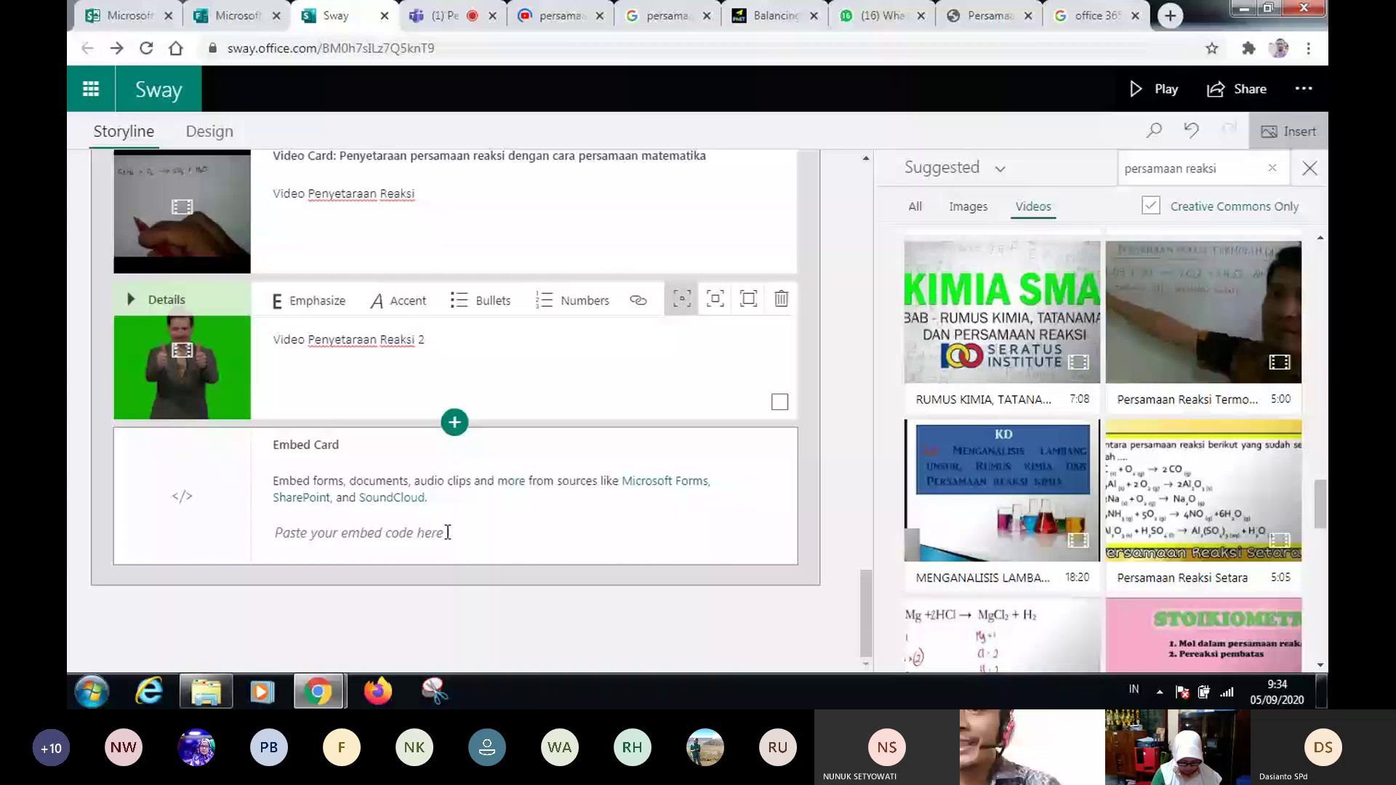
pyautogui.click(552, 18)
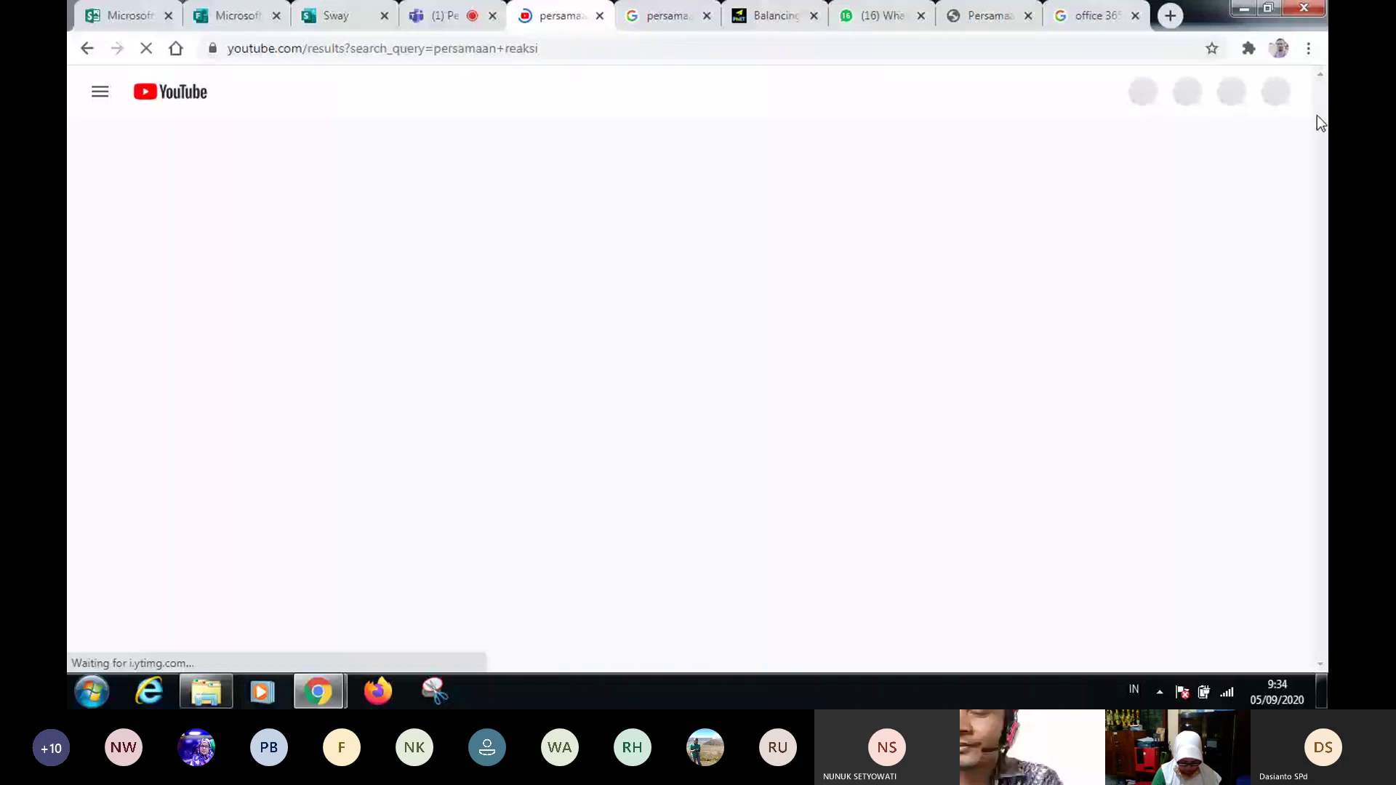
pyautogui.click(336, 16)
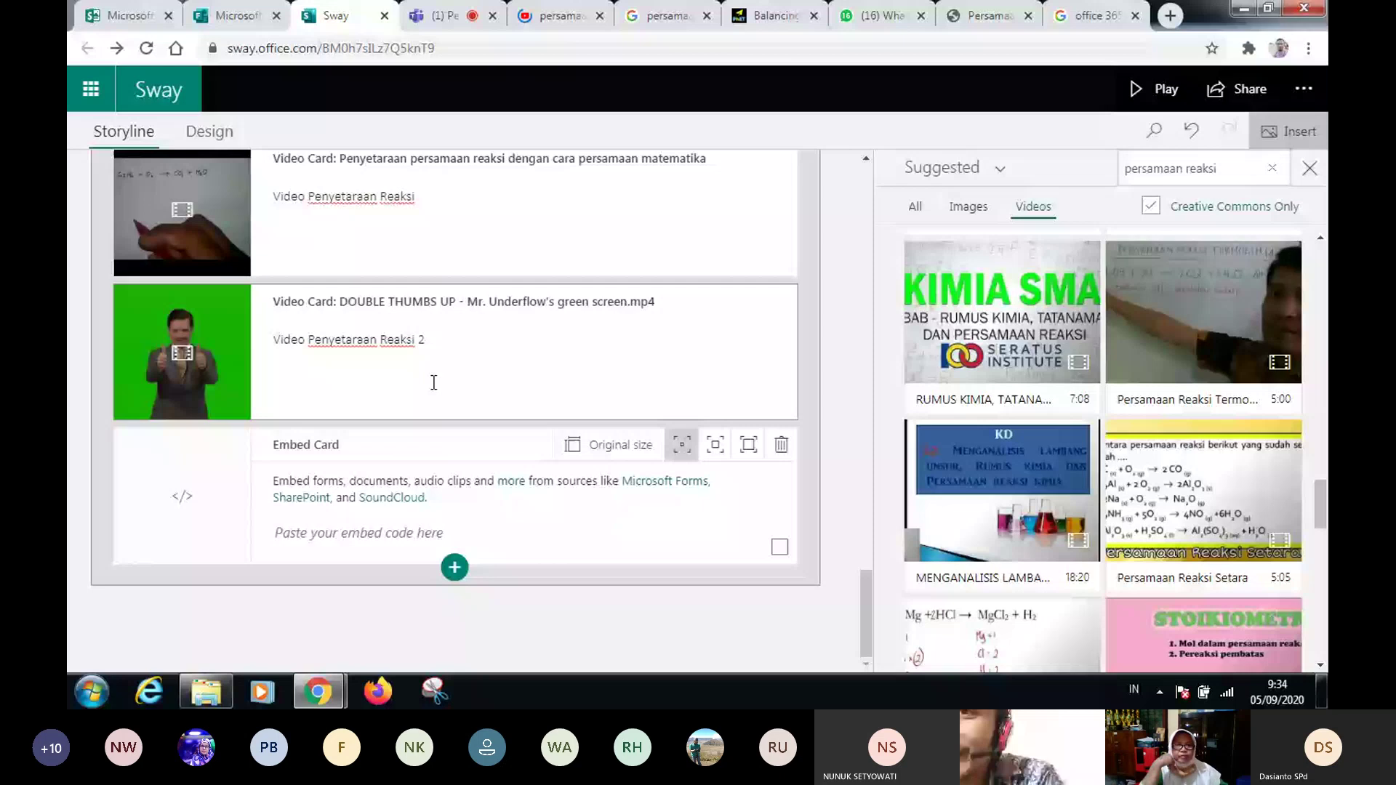
pyautogui.scroll(5, 344, 449)
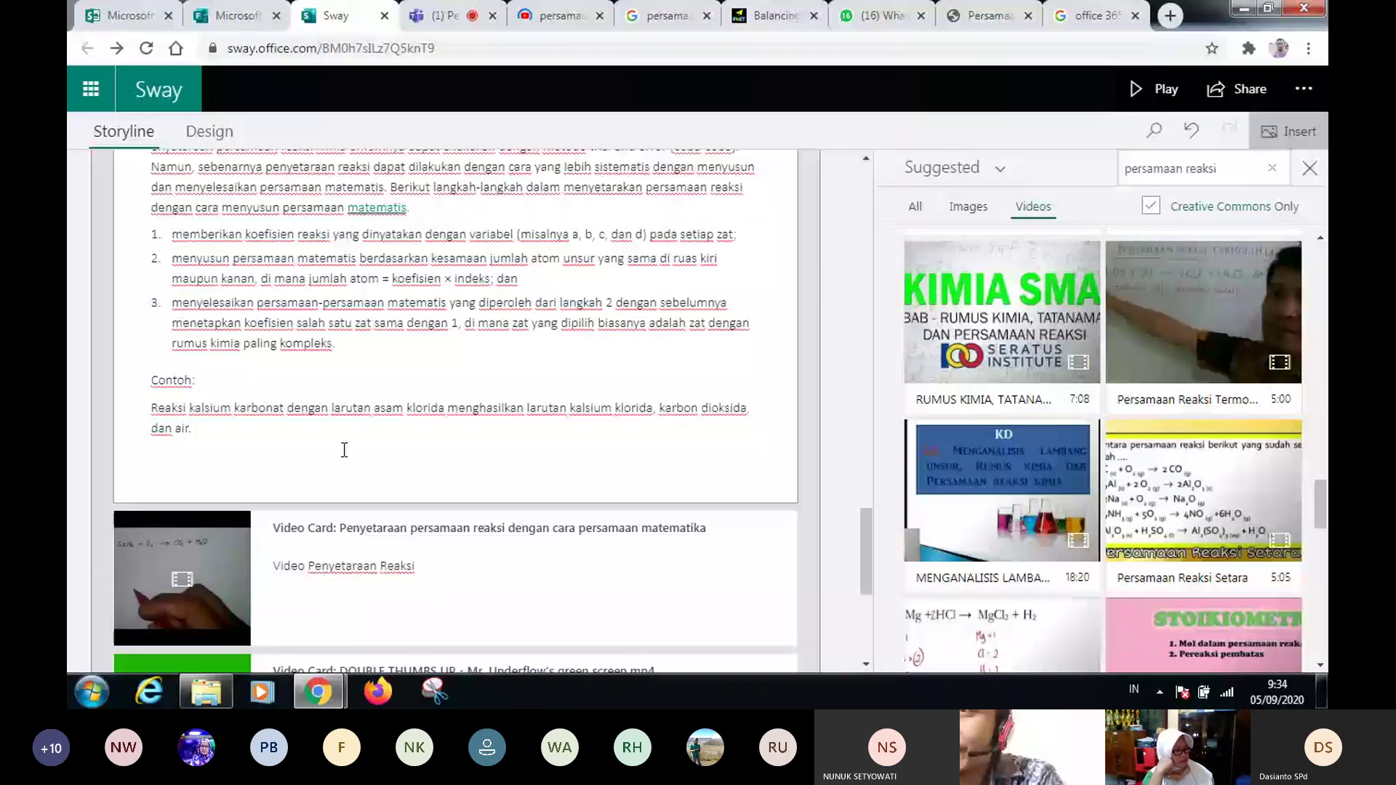
pyautogui.scroll(-5, 344, 449)
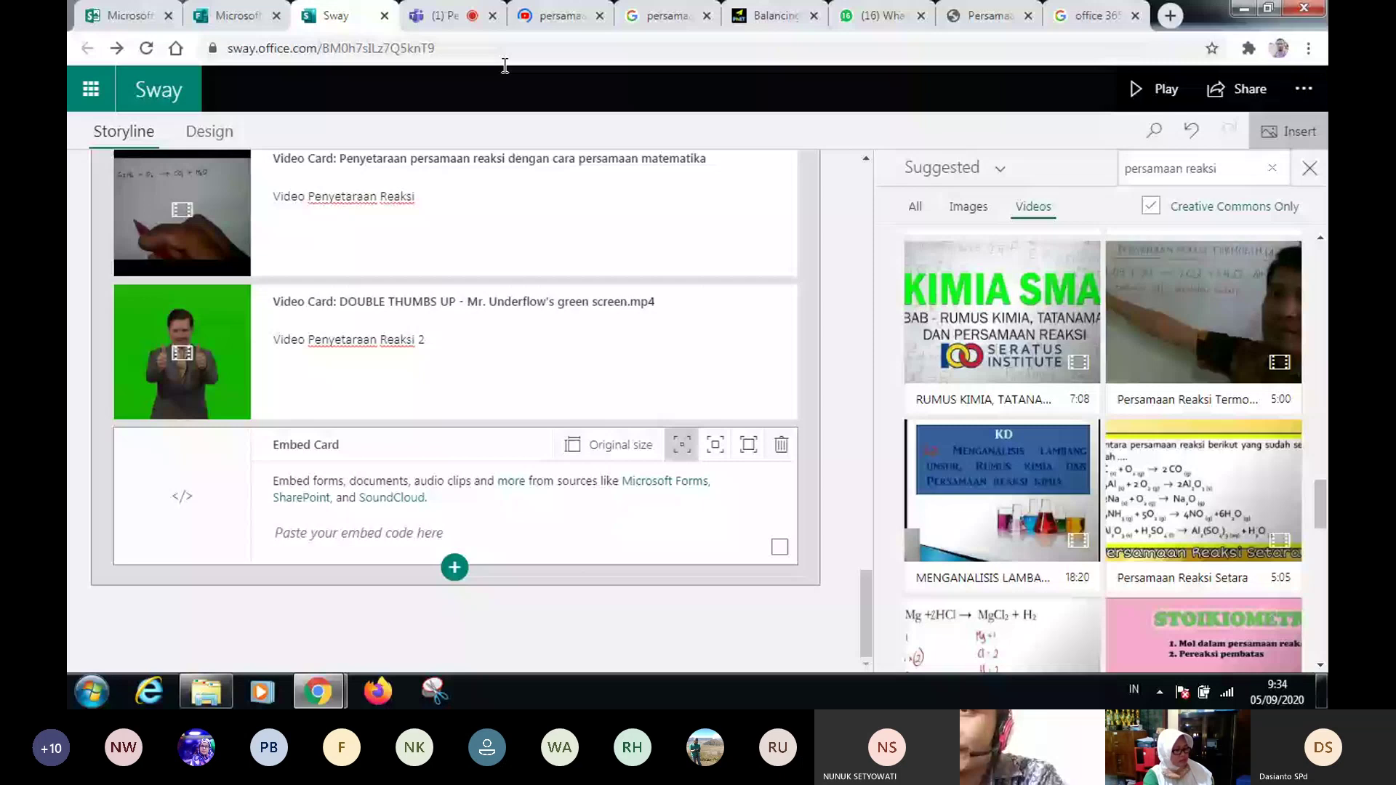
# - Switch to YouTube, open the video PERSAMAAN REAKSI KIMIA (Kelas 10) from the search results and skip its advertisement
pyautogui.click(556, 16)
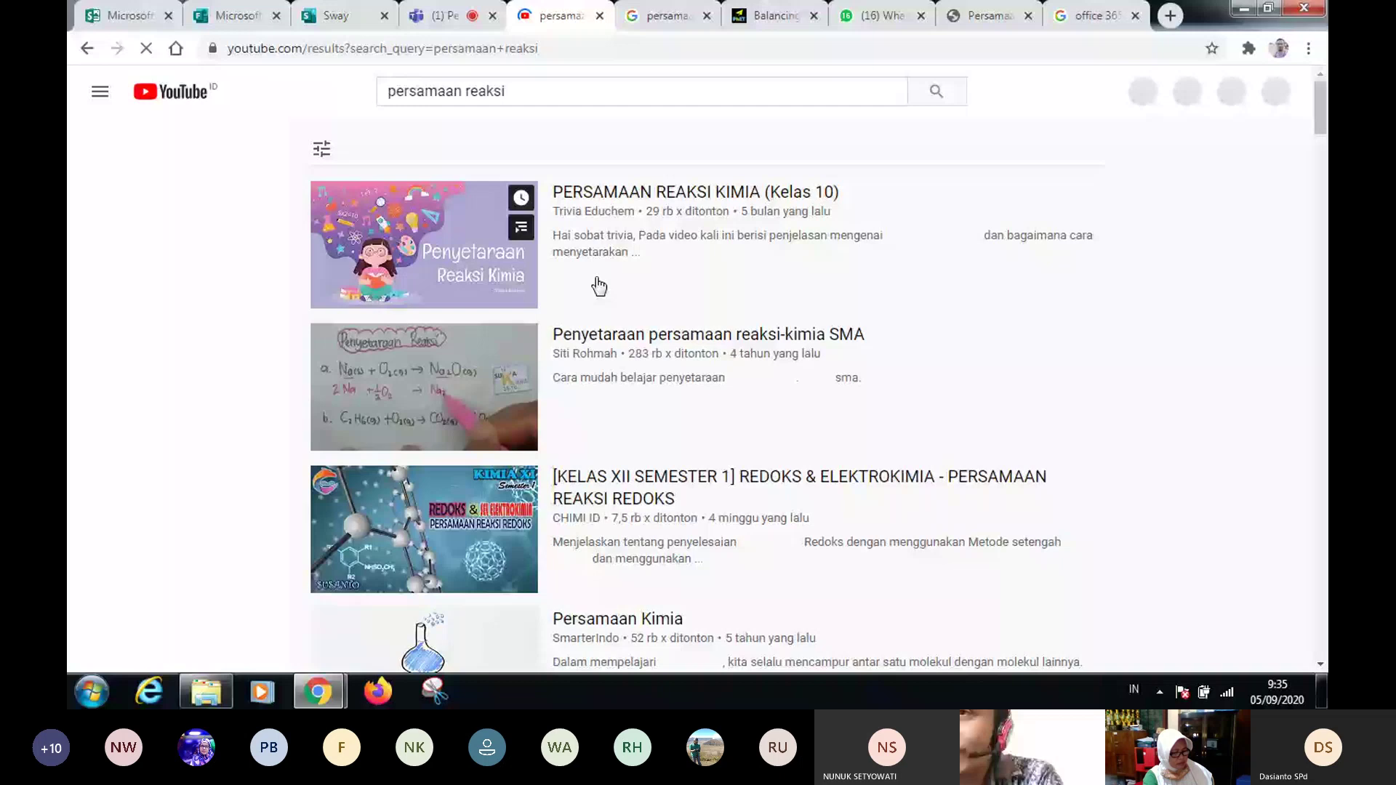
pyautogui.click(600, 286)
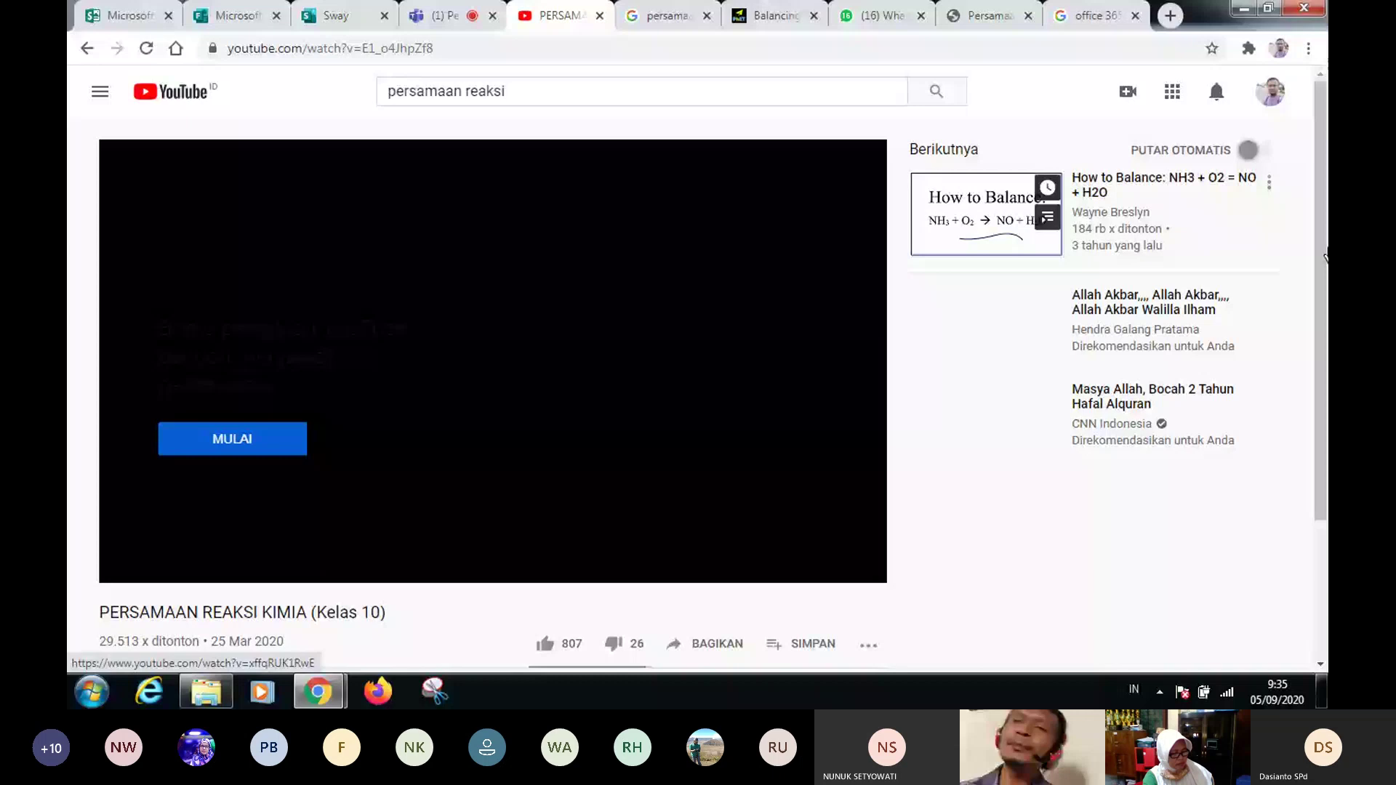
pyautogui.scroll(-2, 1317, 353)
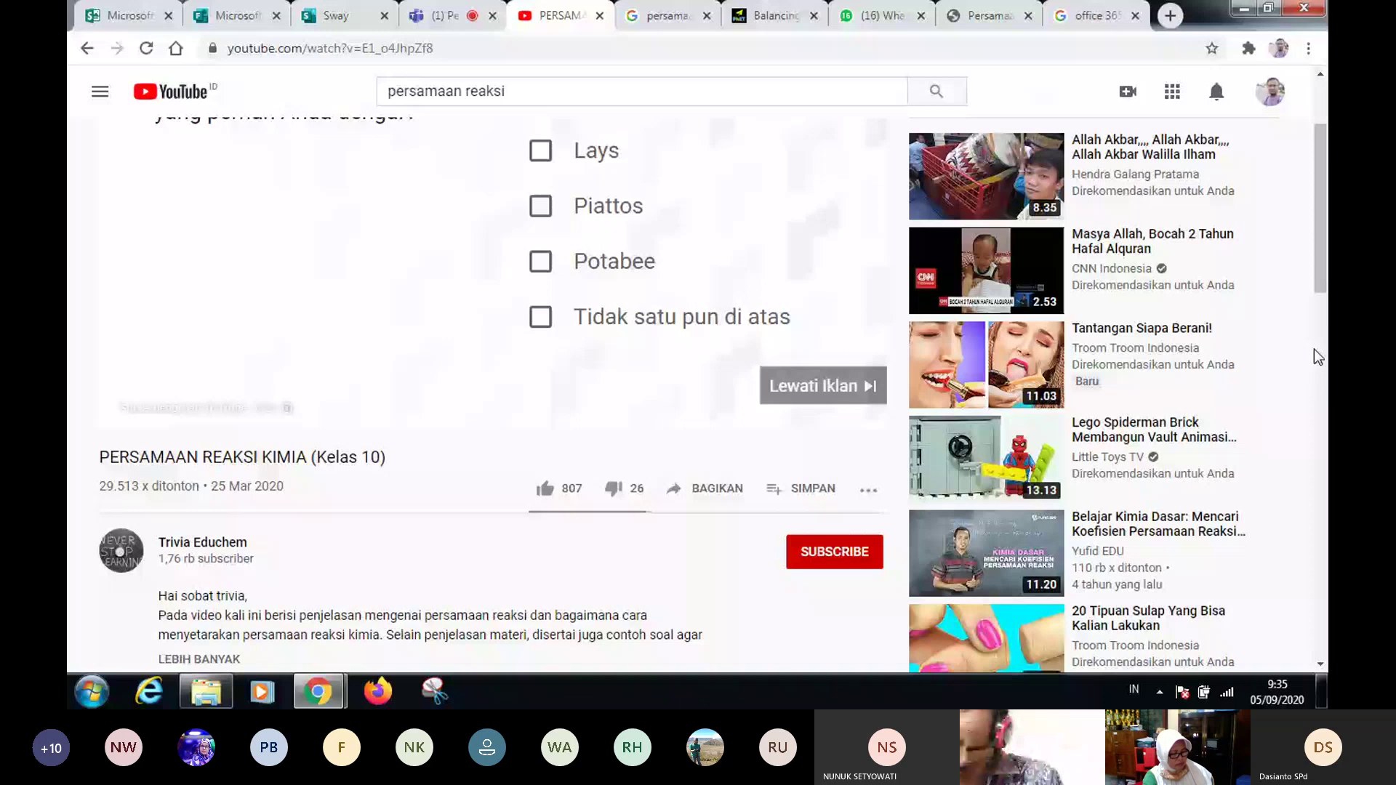
pyautogui.click(848, 392)
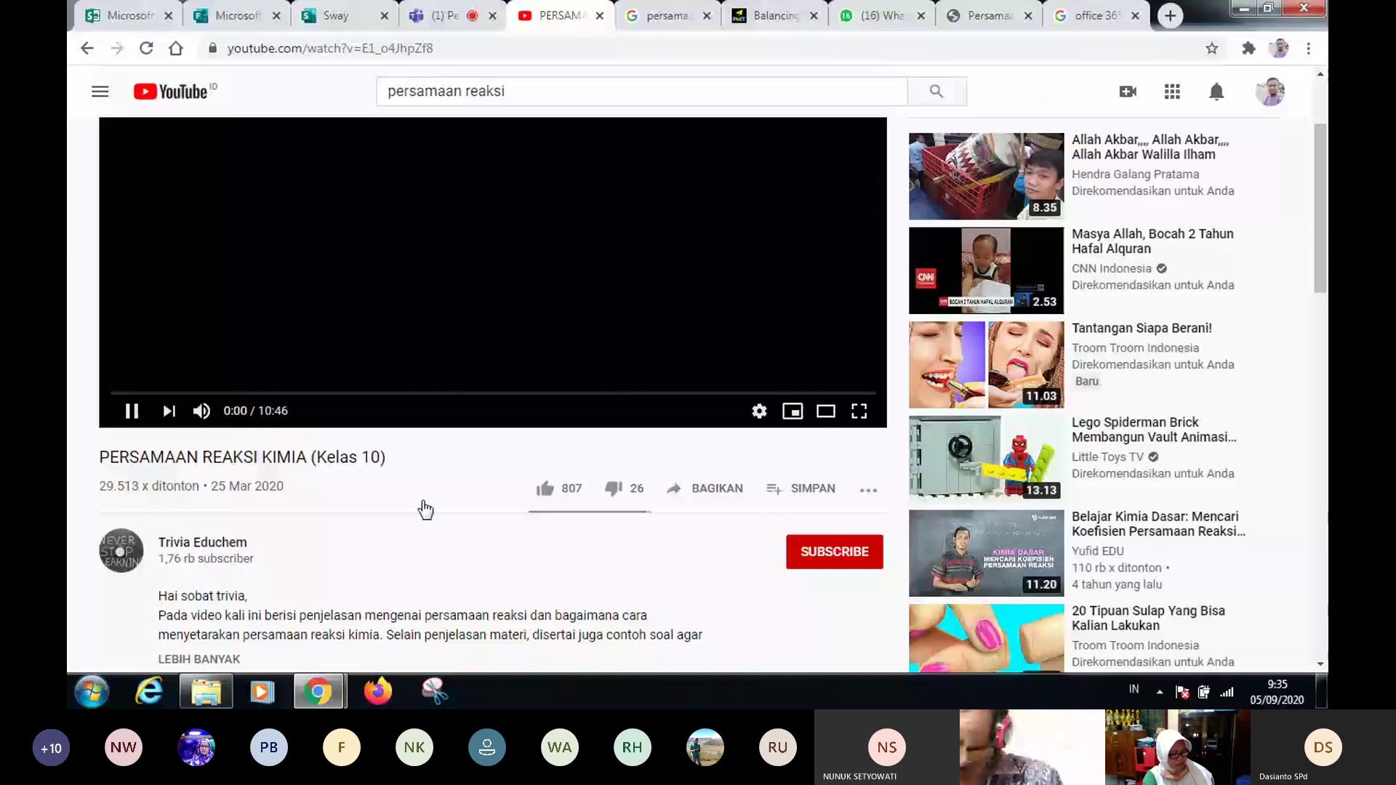
# - Copy the iframe embed code of the PERSAMAAN REAKSI KIMIA (Kelas 10) video through its sharing options
pyautogui.click(705, 499)
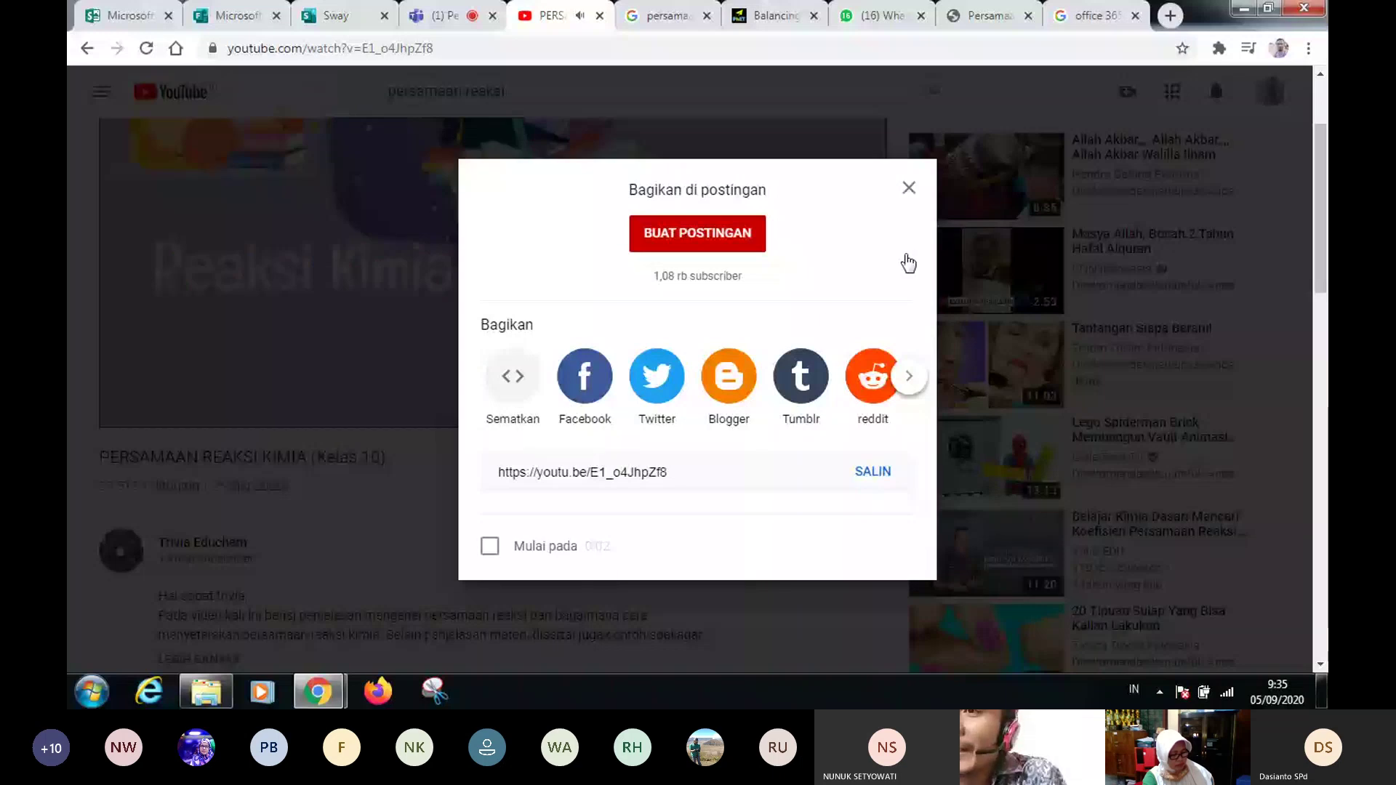
pyautogui.click(909, 188)
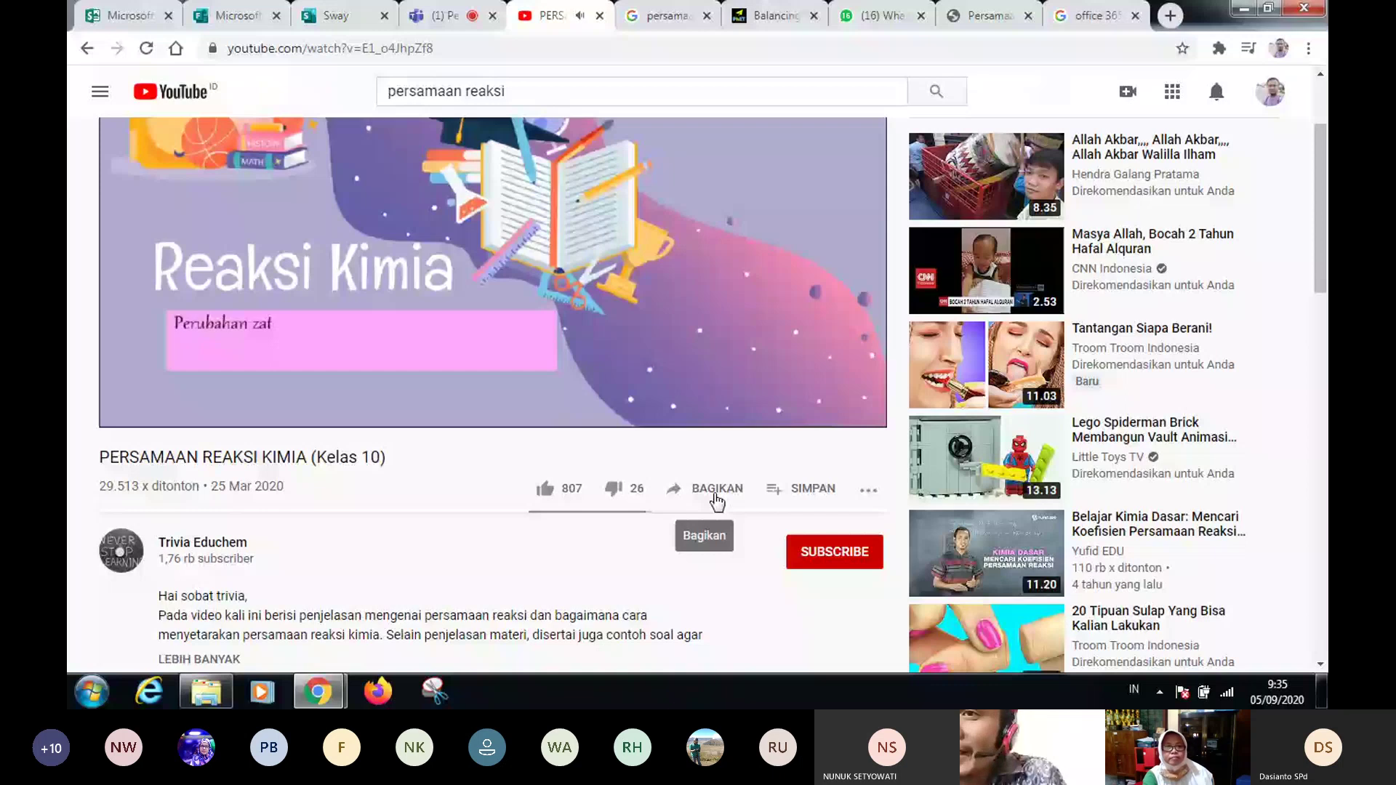
pyautogui.click(717, 500)
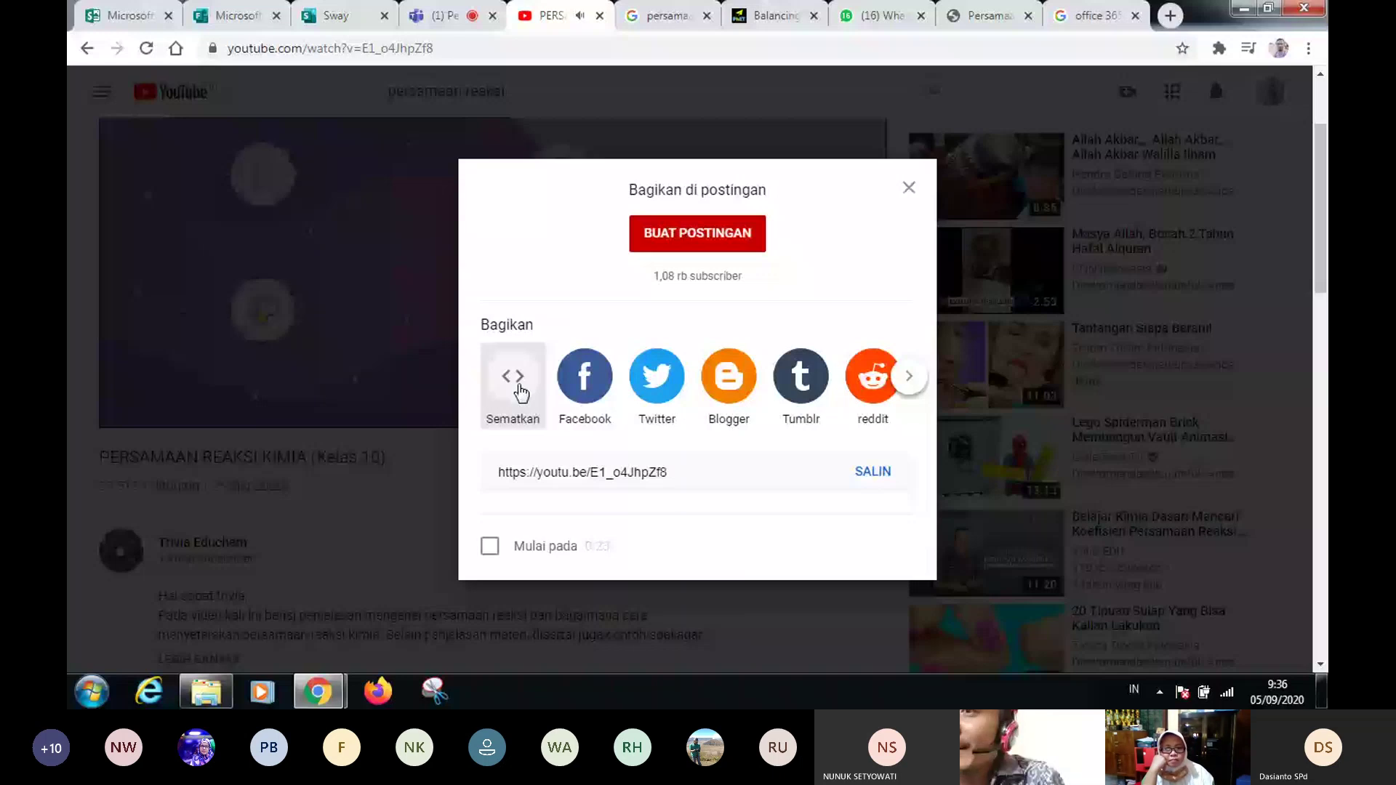
pyautogui.click(521, 393)
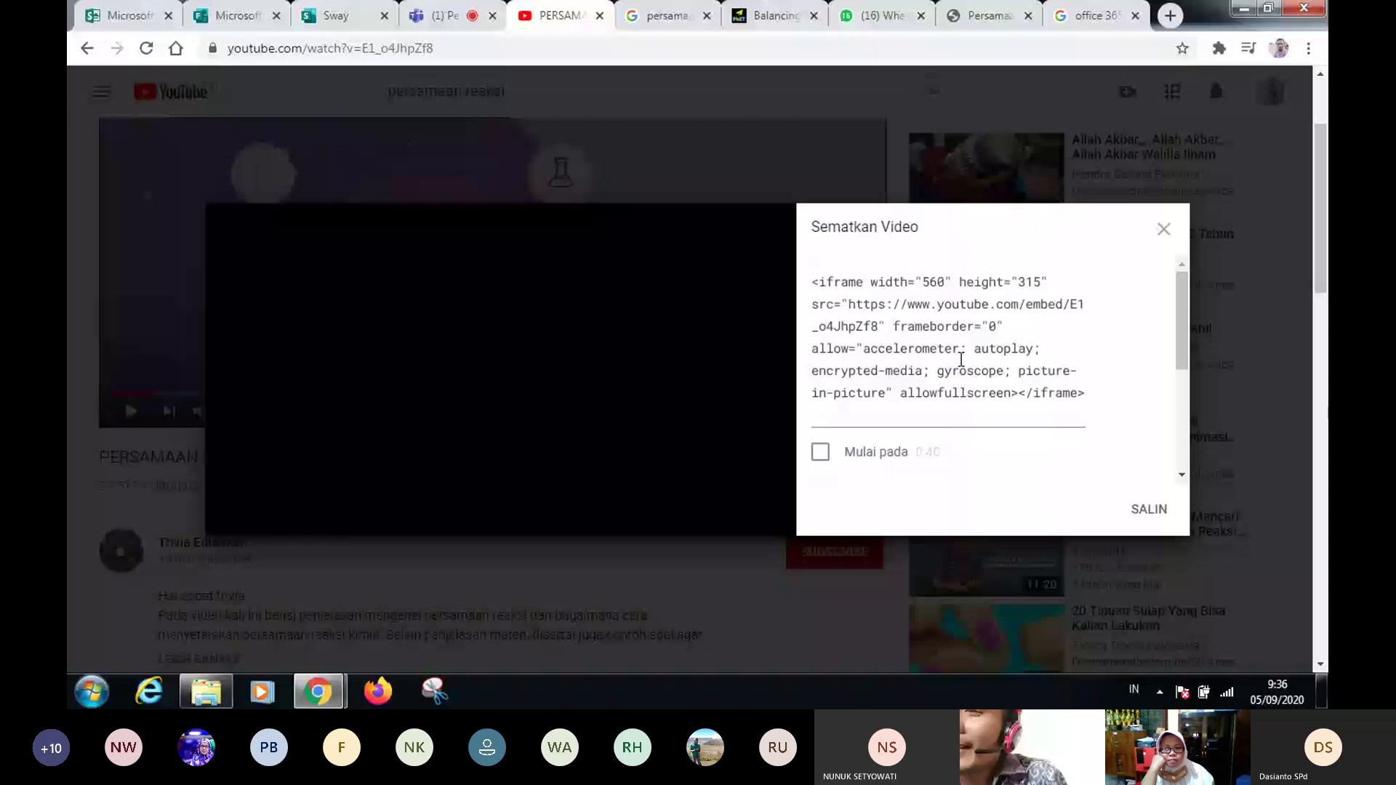
pyautogui.click(1149, 509)
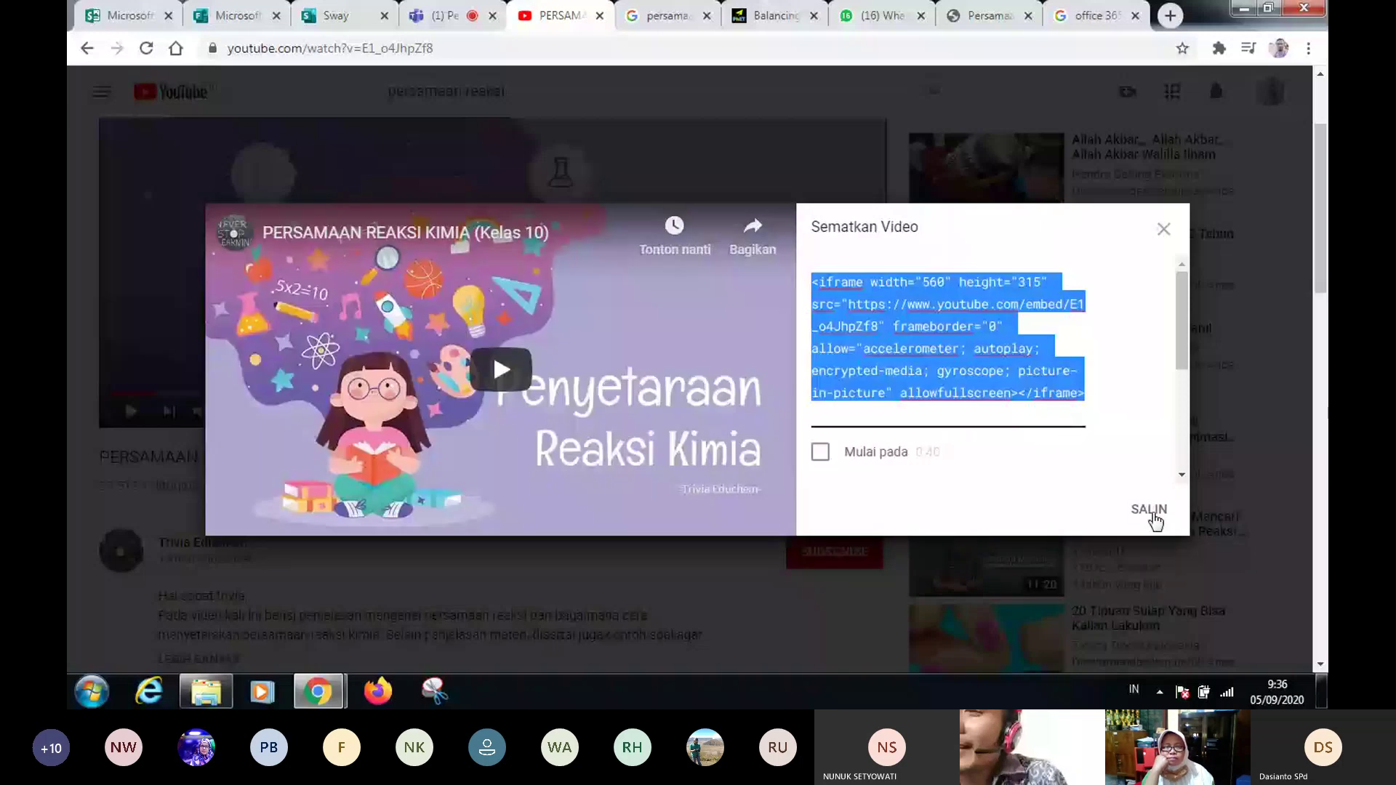
pyautogui.click(1151, 511)
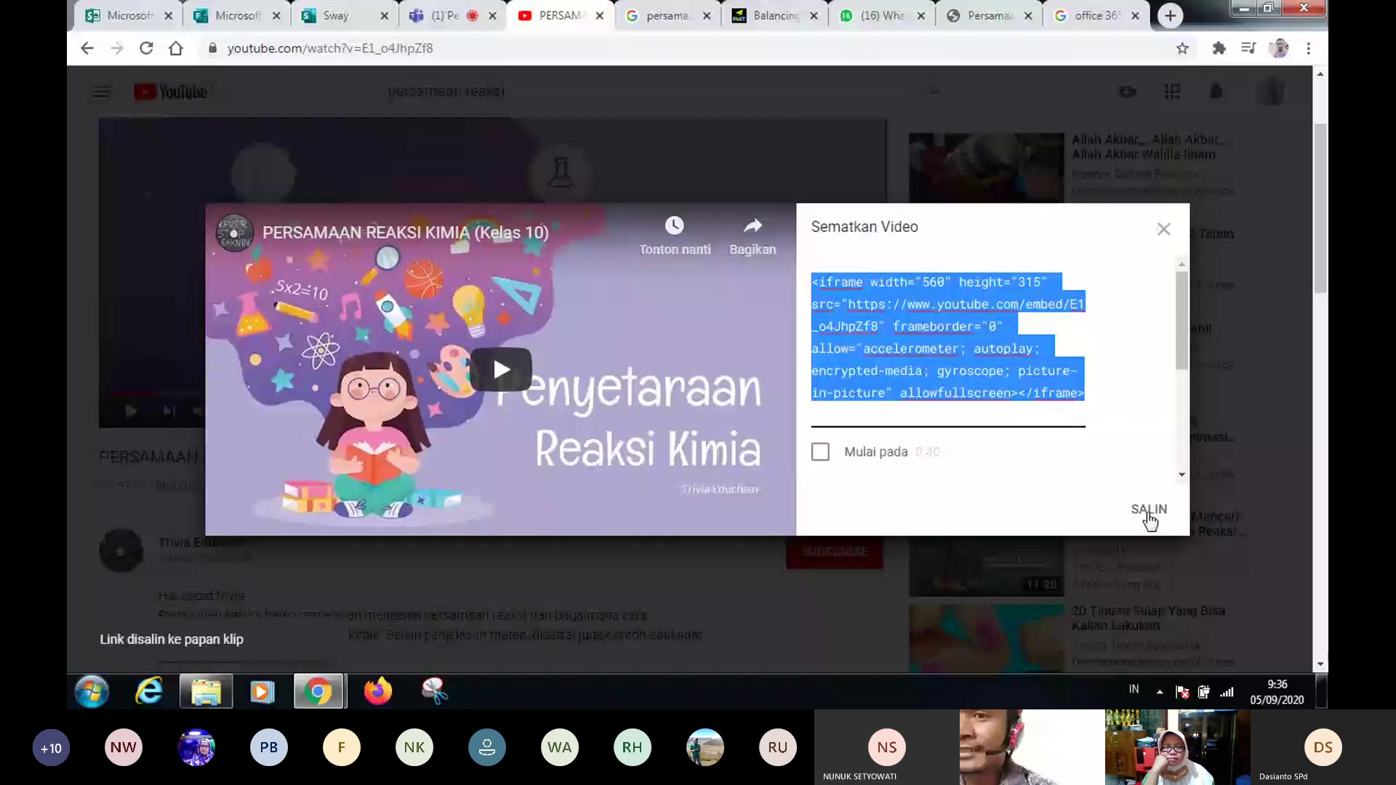
# - Switch back to Sway and paste the copied video embed code into the empty Embed Card
pyautogui.click(336, 15)
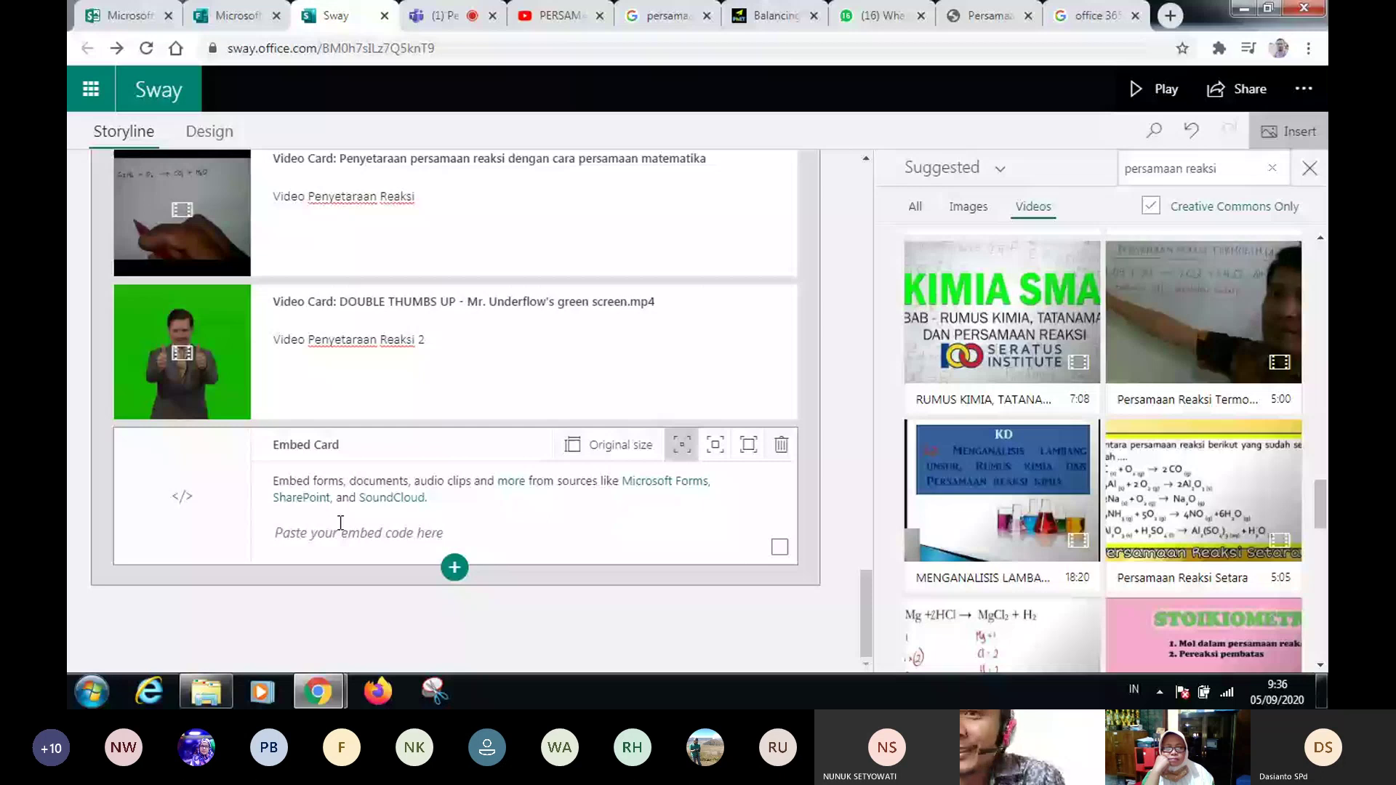
pyautogui.click(340, 522)
pyautogui.hotkey('ctrl', 'v')
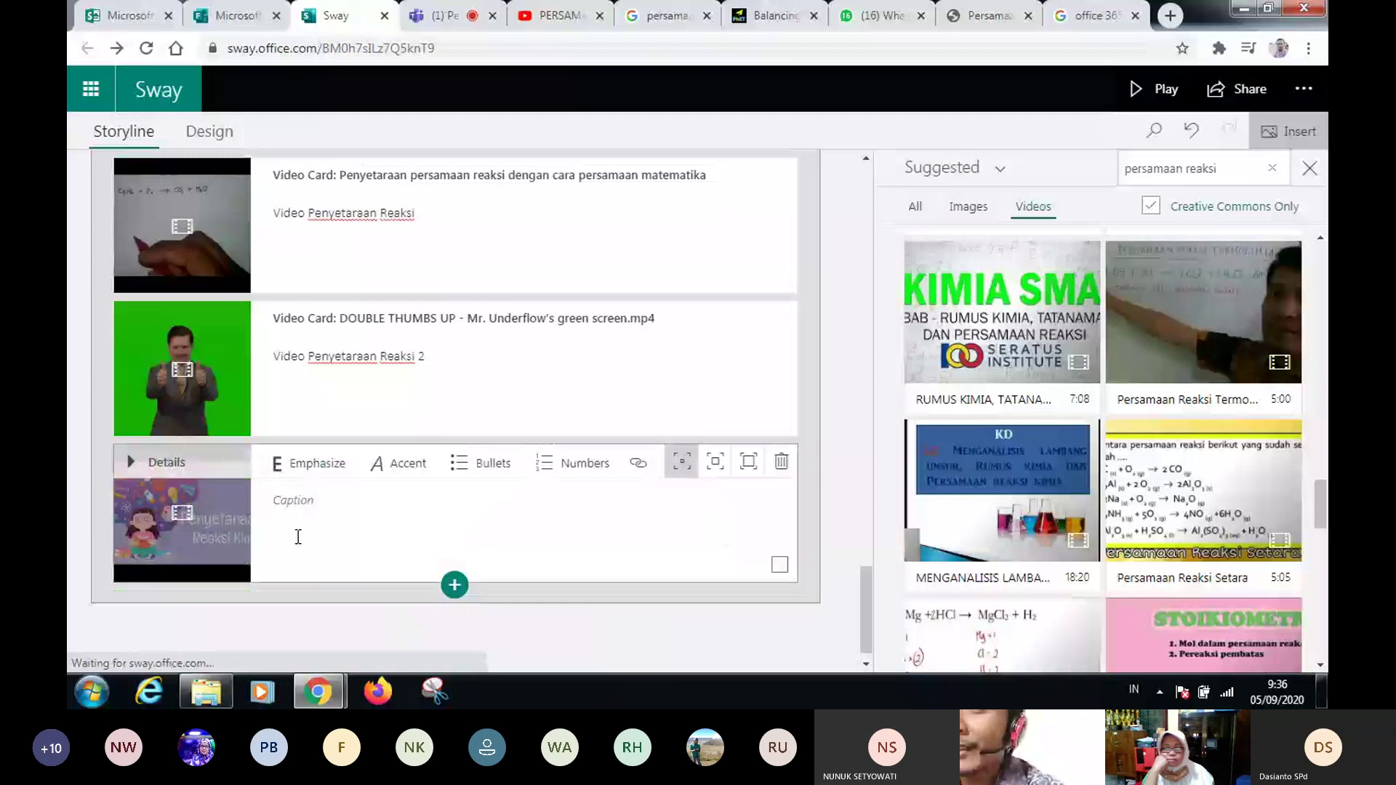
# - Caption the embedded YouTube video card Video Penyetaraan Reaksi 3, reusing the caption text of the card above
pyautogui.write('Vid')
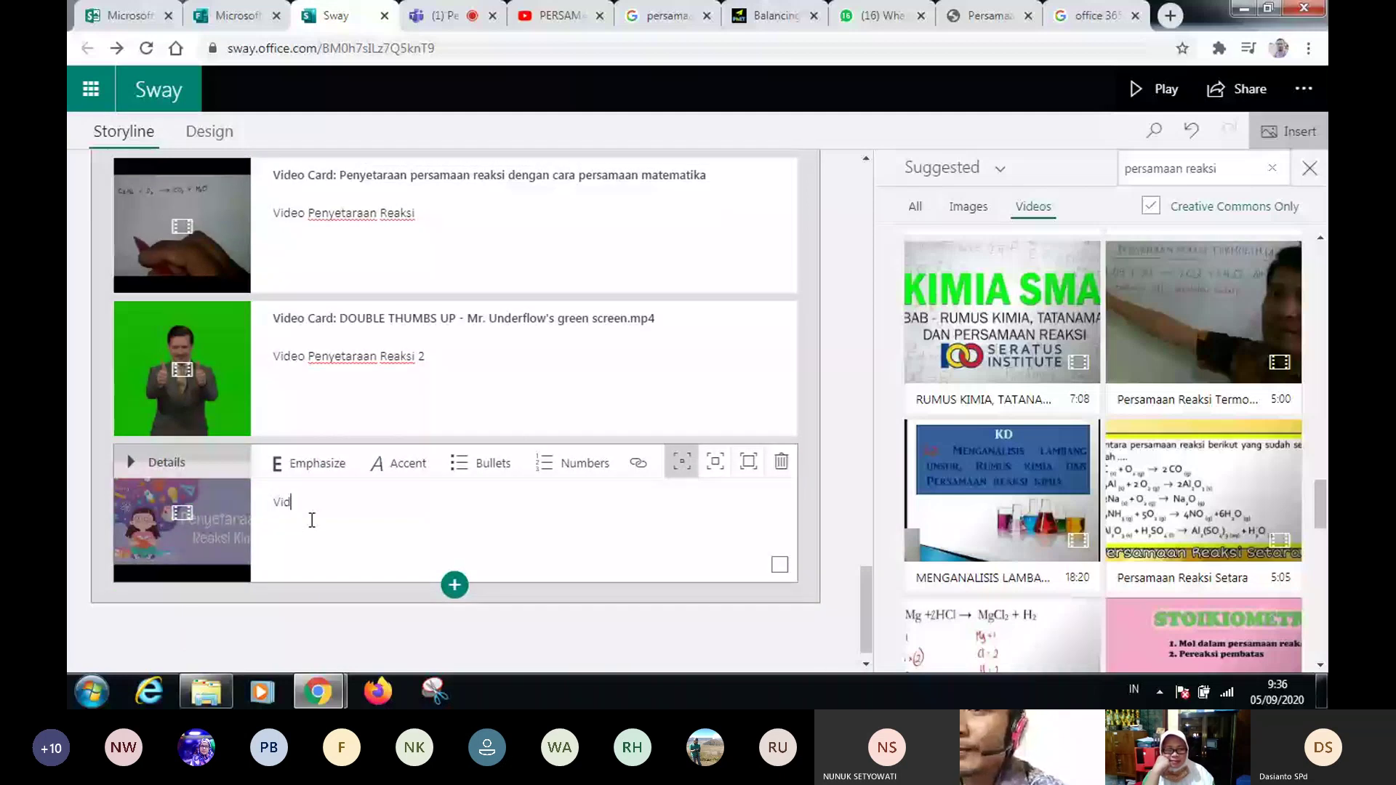
pyautogui.write('eo')
pyautogui.click(209, 350)
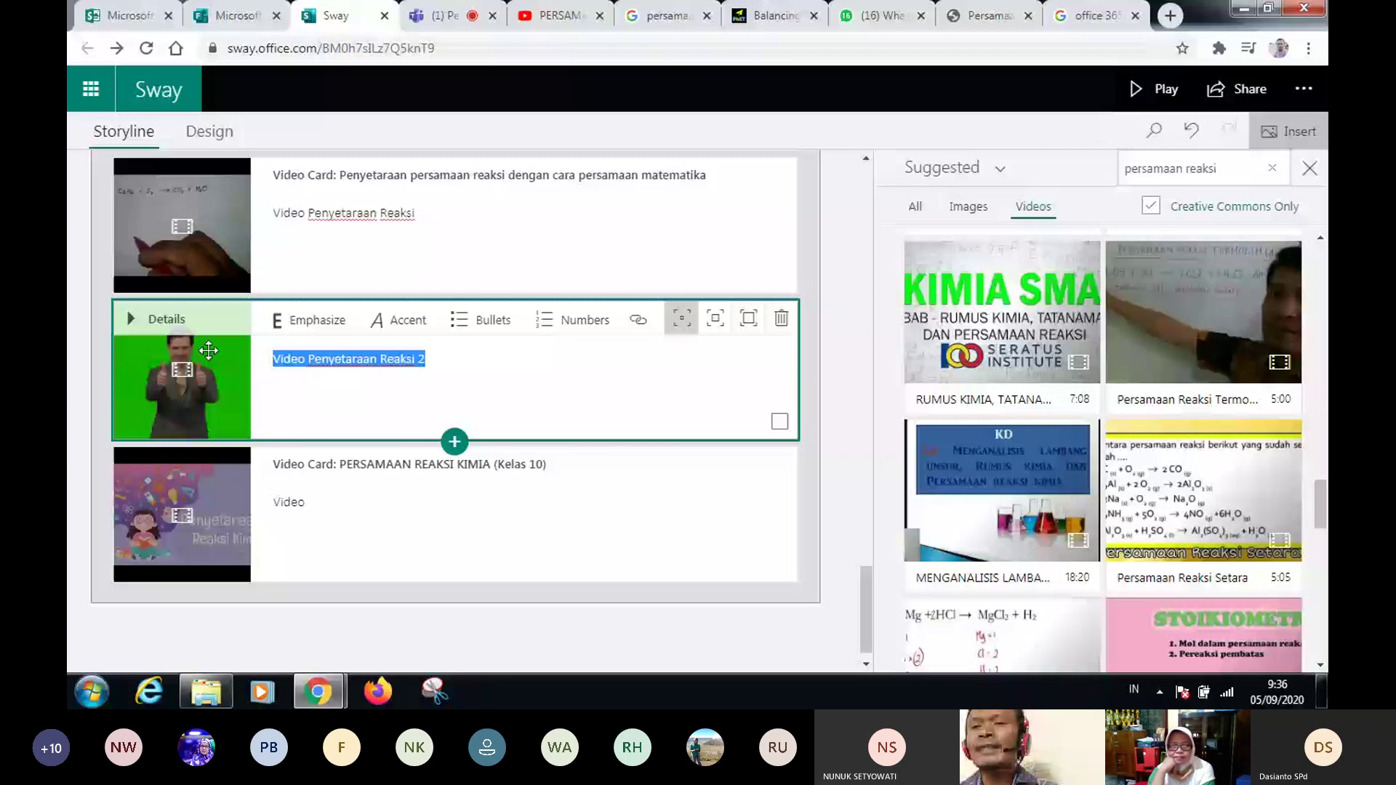
pyautogui.hotkey('ctrl', 'c')
pyautogui.click(527, 537)
pyautogui.hotkey('ctrl', 'a')
pyautogui.hotkey('ctrl', 'v')
pyautogui.press('BackSpace')
pyautogui.write('3')
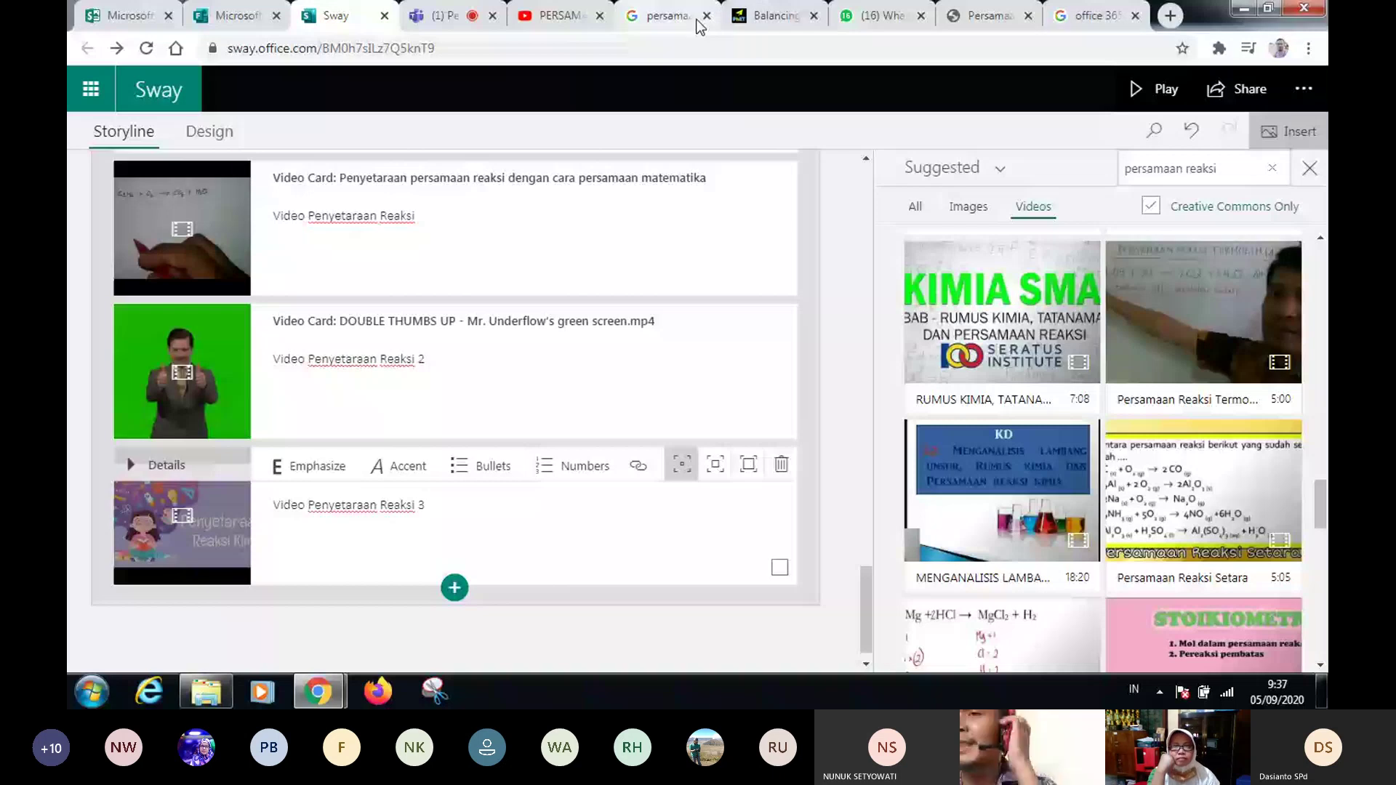
# - Switch to the PhET Balancing Chemical Equations page and copy the simulation's iframe embed code
pyautogui.click(764, 15)
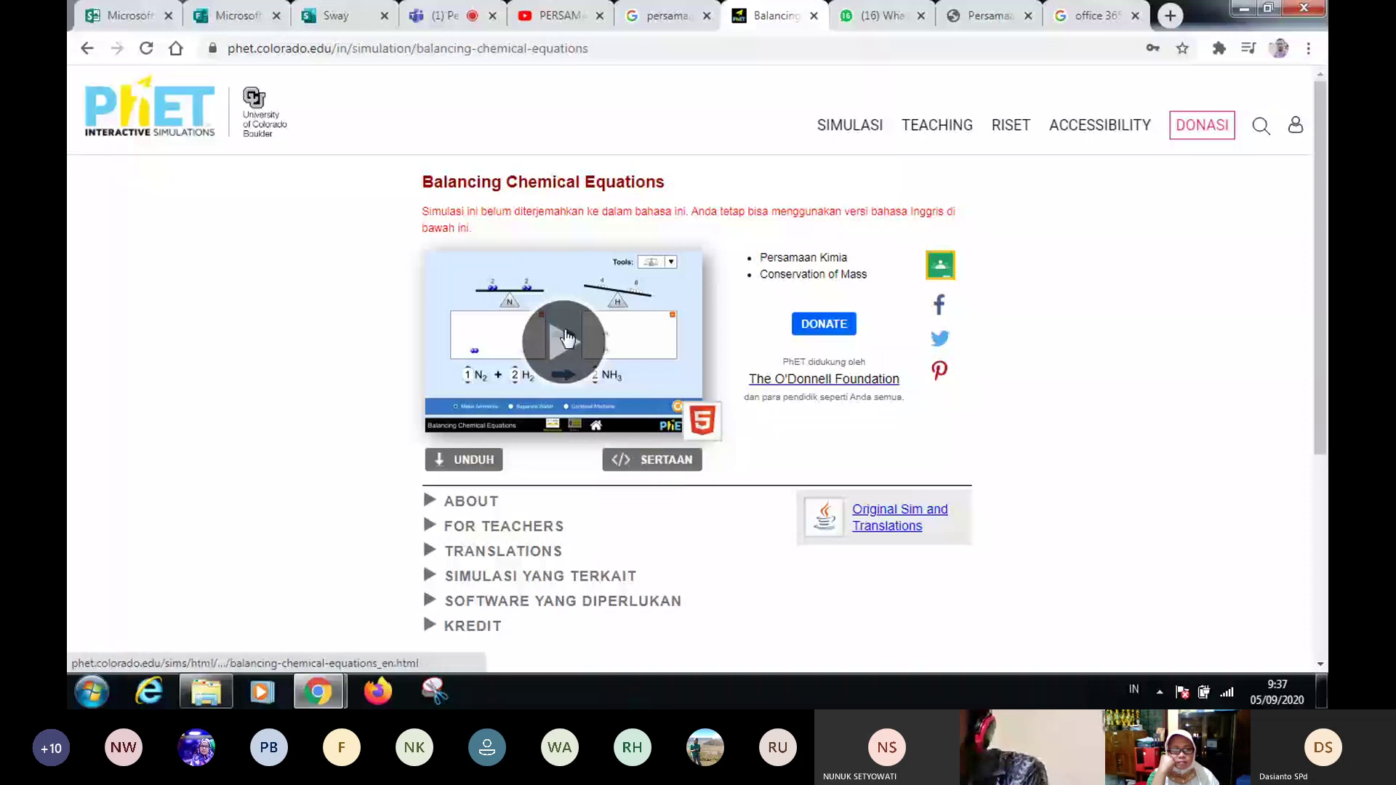
pyautogui.click(650, 461)
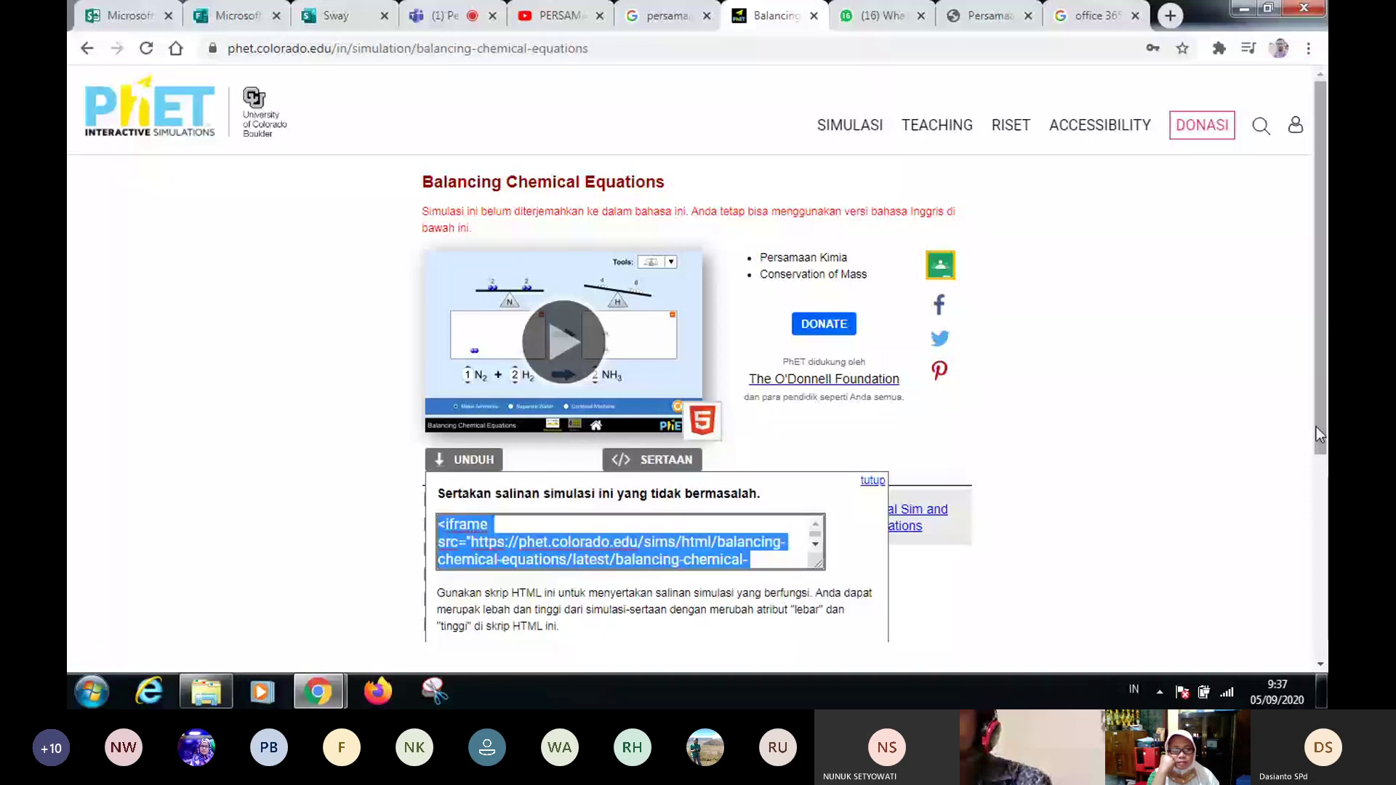
pyautogui.scroll(-2, 745, 463)
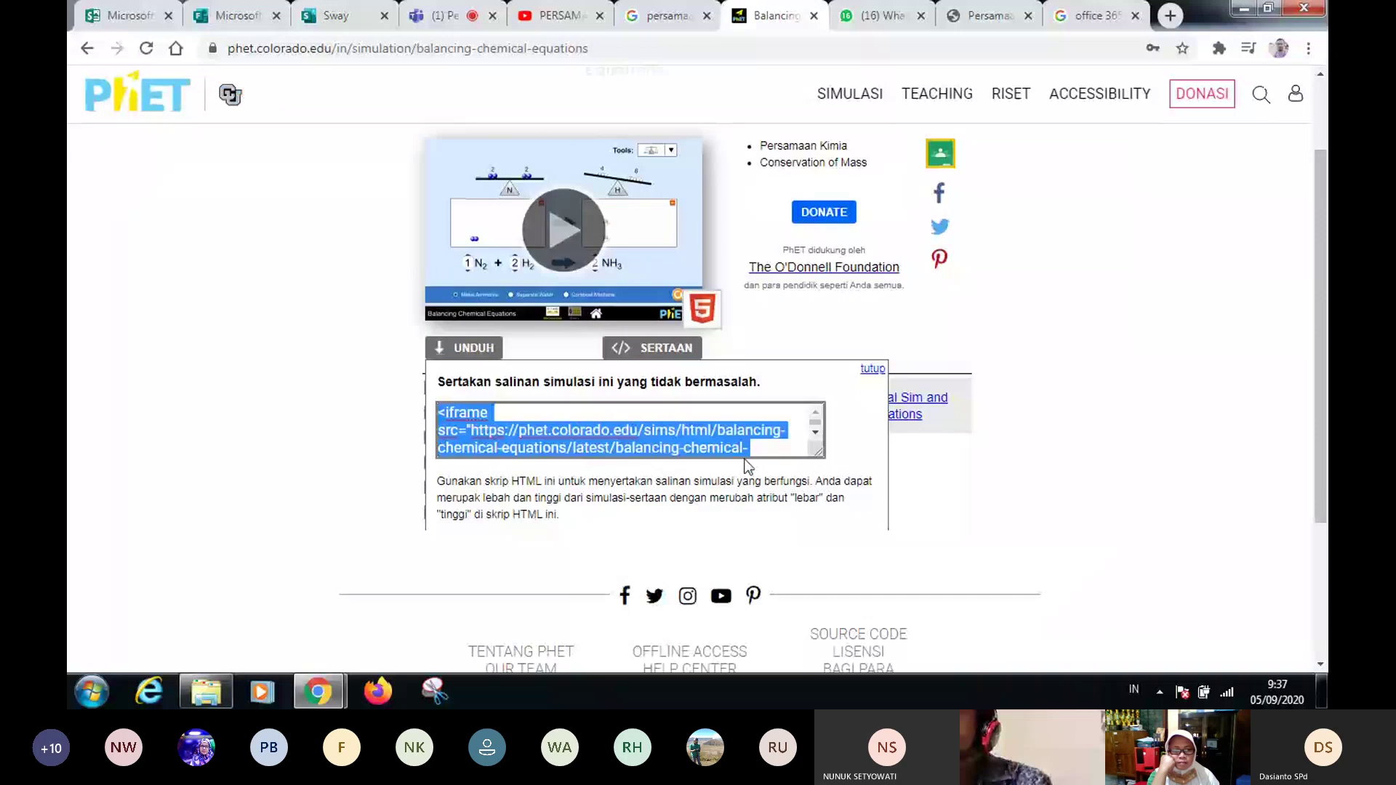
pyautogui.hotkey('ctrl', '3')
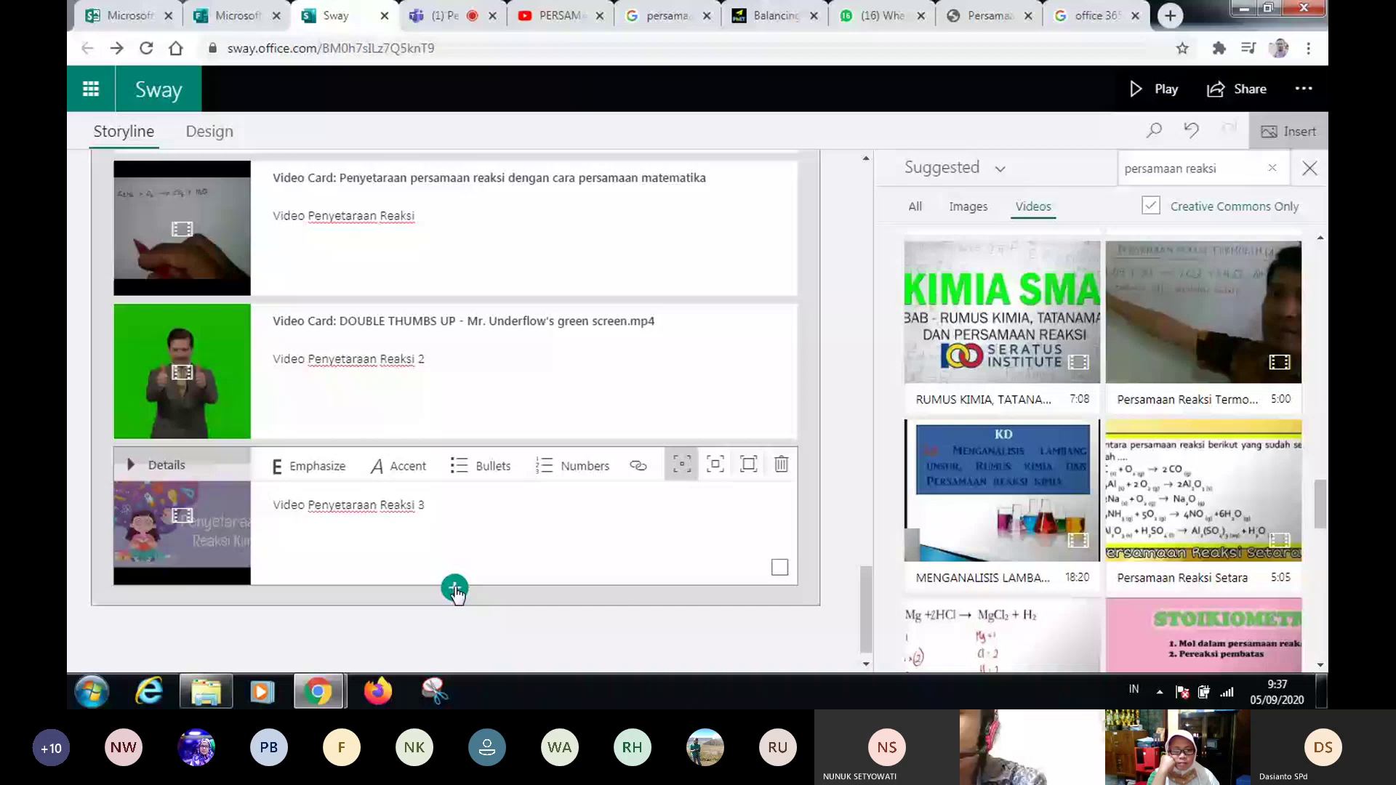
# - Add an Embed card below the third video card in Sway and paste the PhET simulation's embed code into it
pyautogui.click(454, 589)
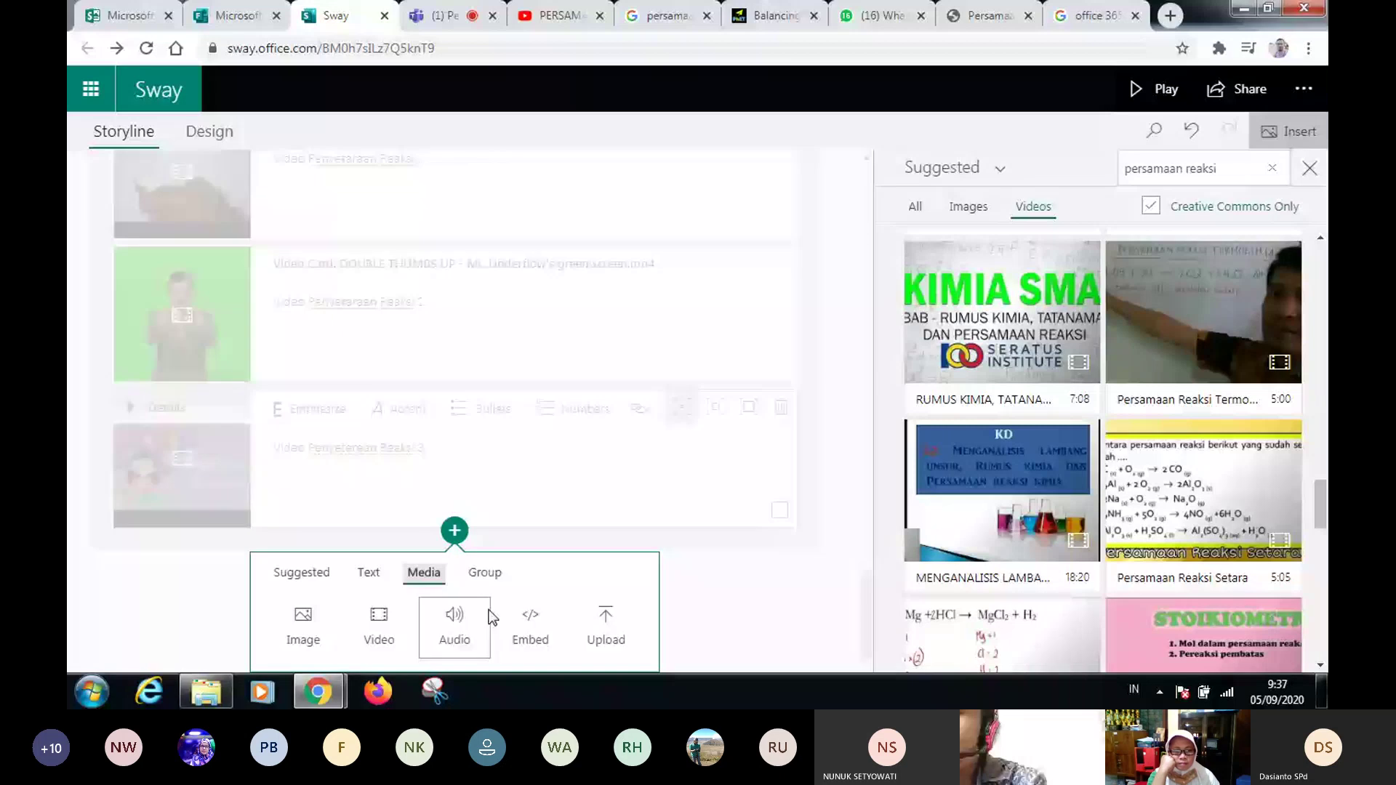
pyautogui.click(531, 626)
pyautogui.click(333, 536)
pyautogui.hotkey('ctrl', 'v')
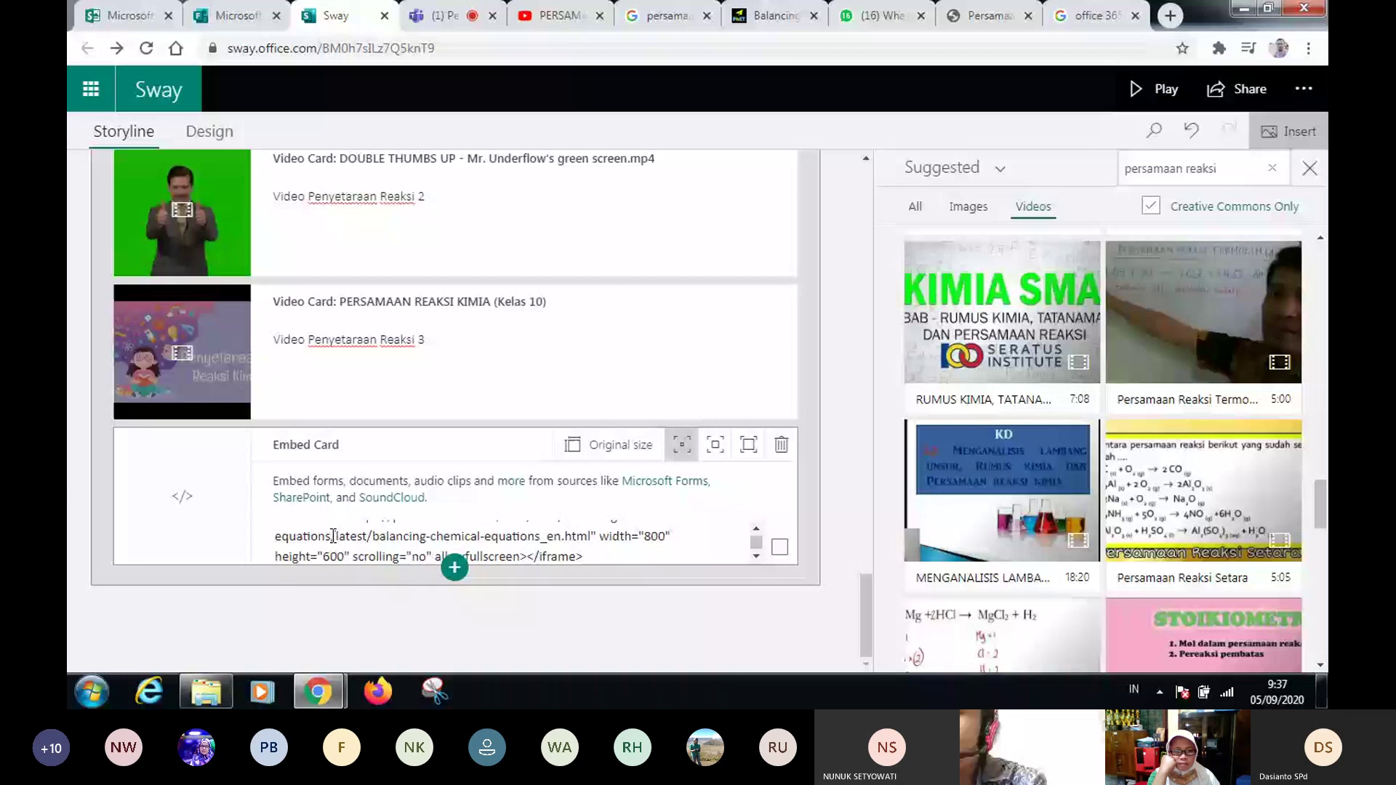
pyautogui.click(381, 630)
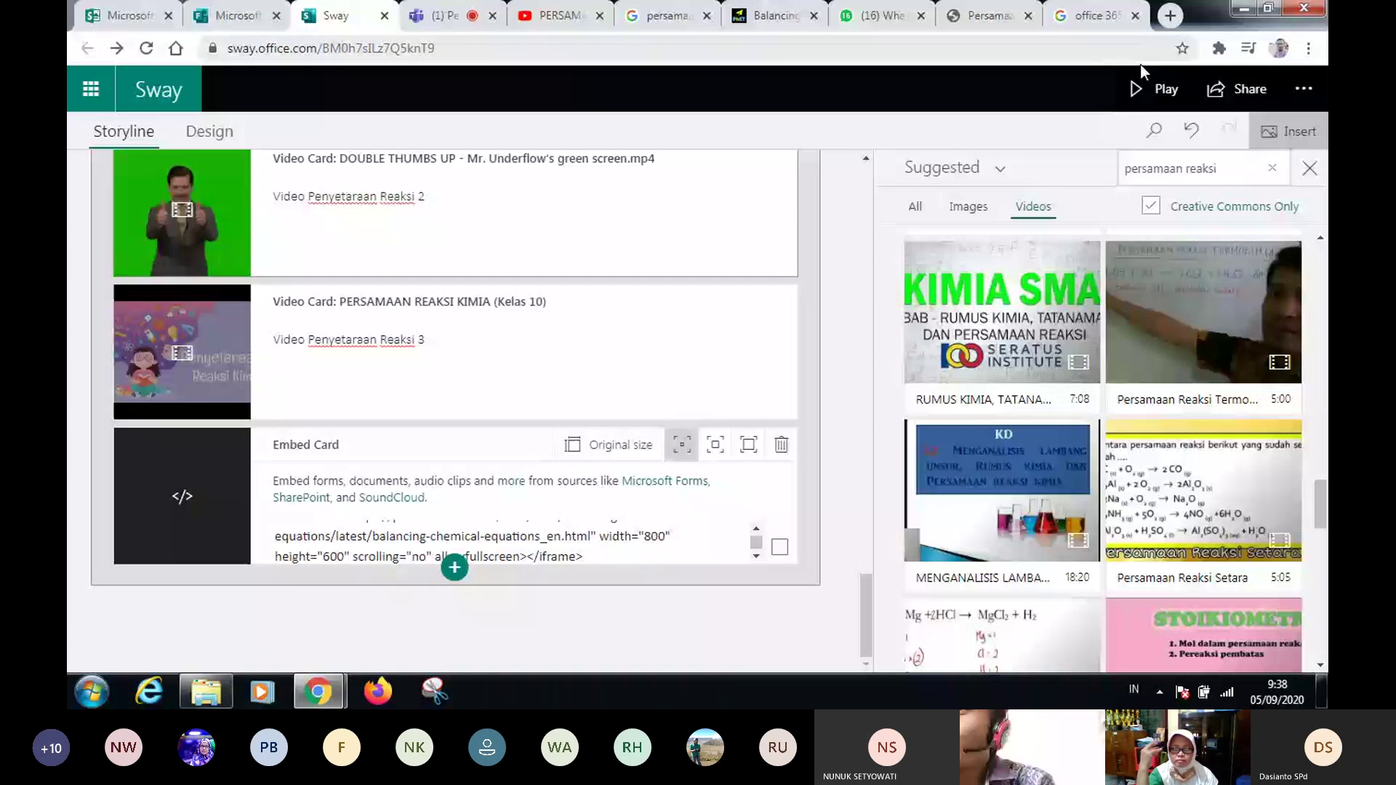
# - Play the Sway and look through the whole page, examining the videos and the embedded PhET simulation
pyautogui.click(1156, 88)
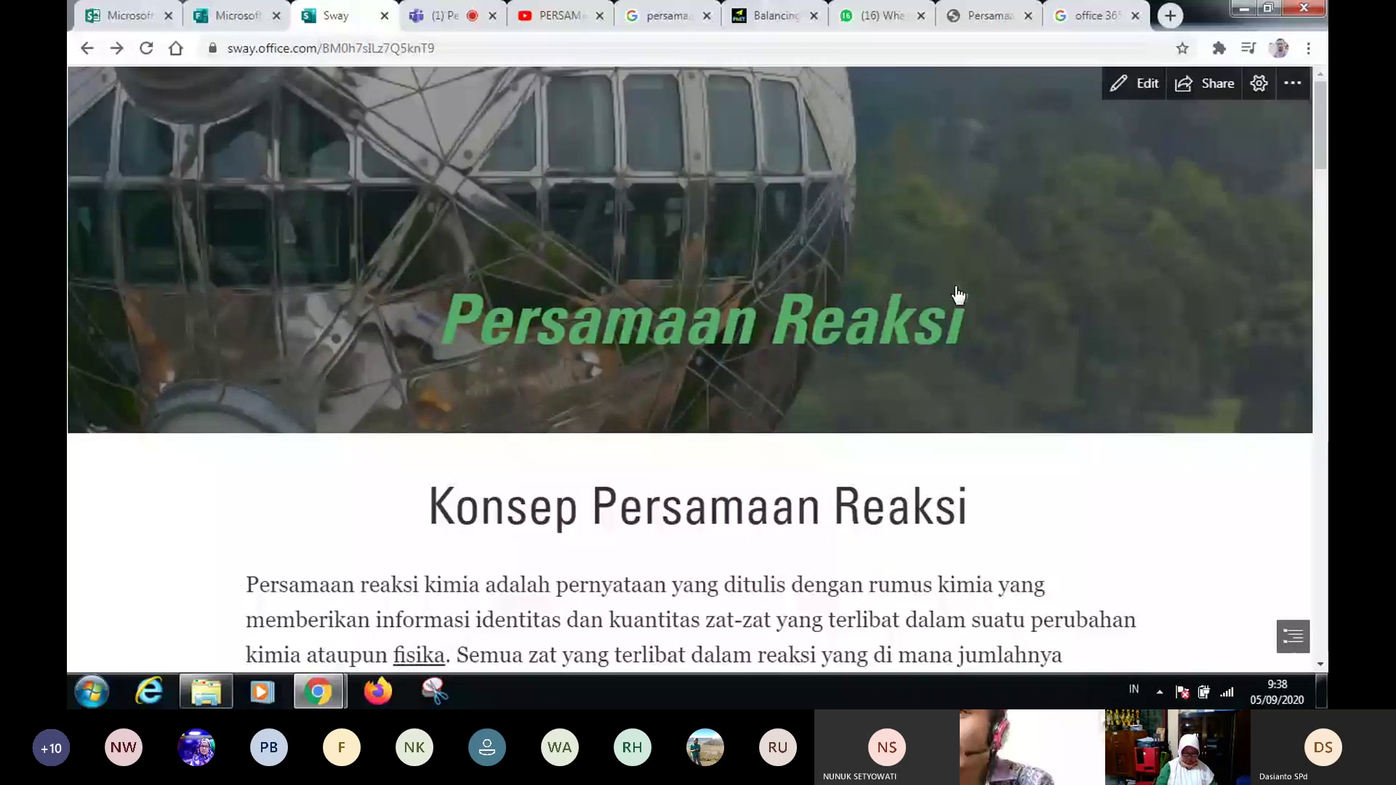
pyautogui.scroll(-10, 957, 294)
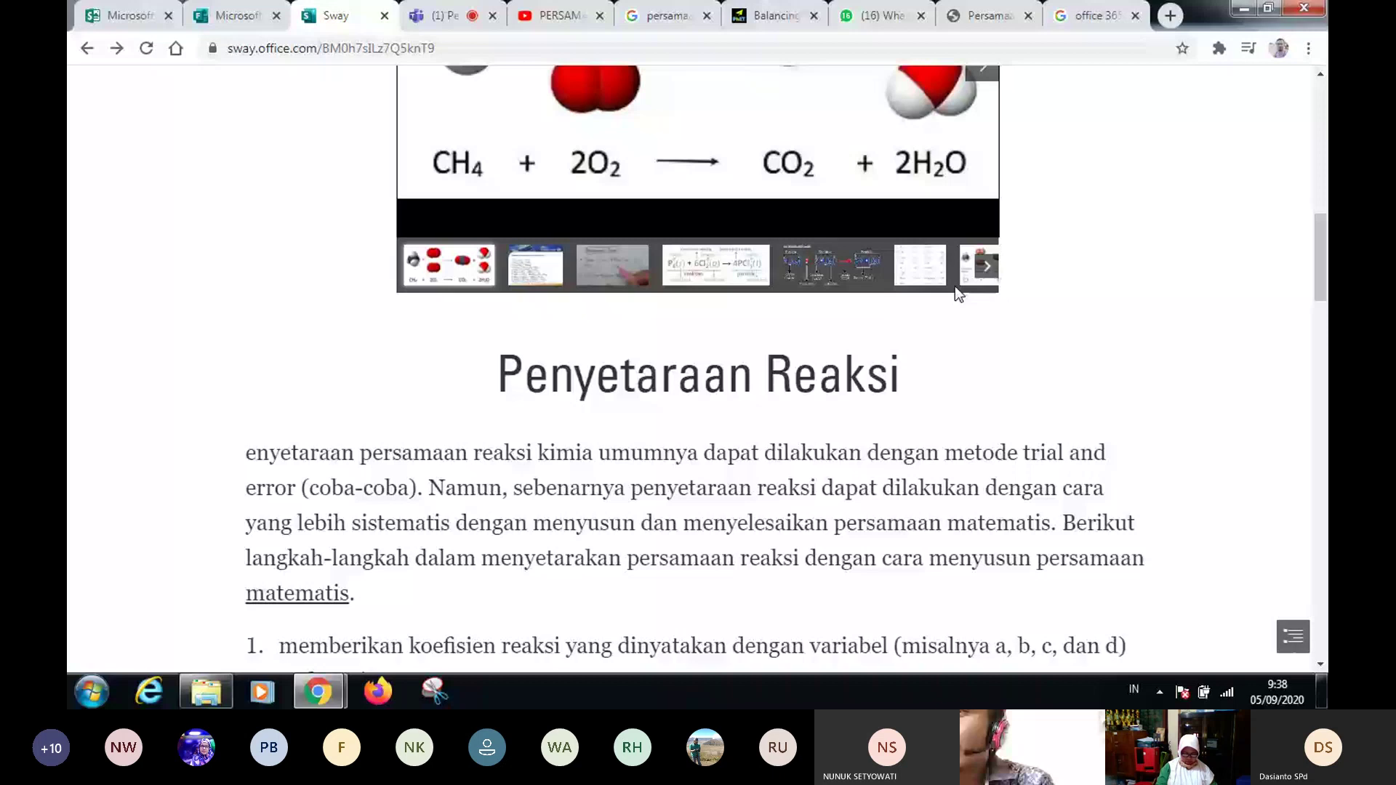
pyautogui.scroll(-9, 954, 286)
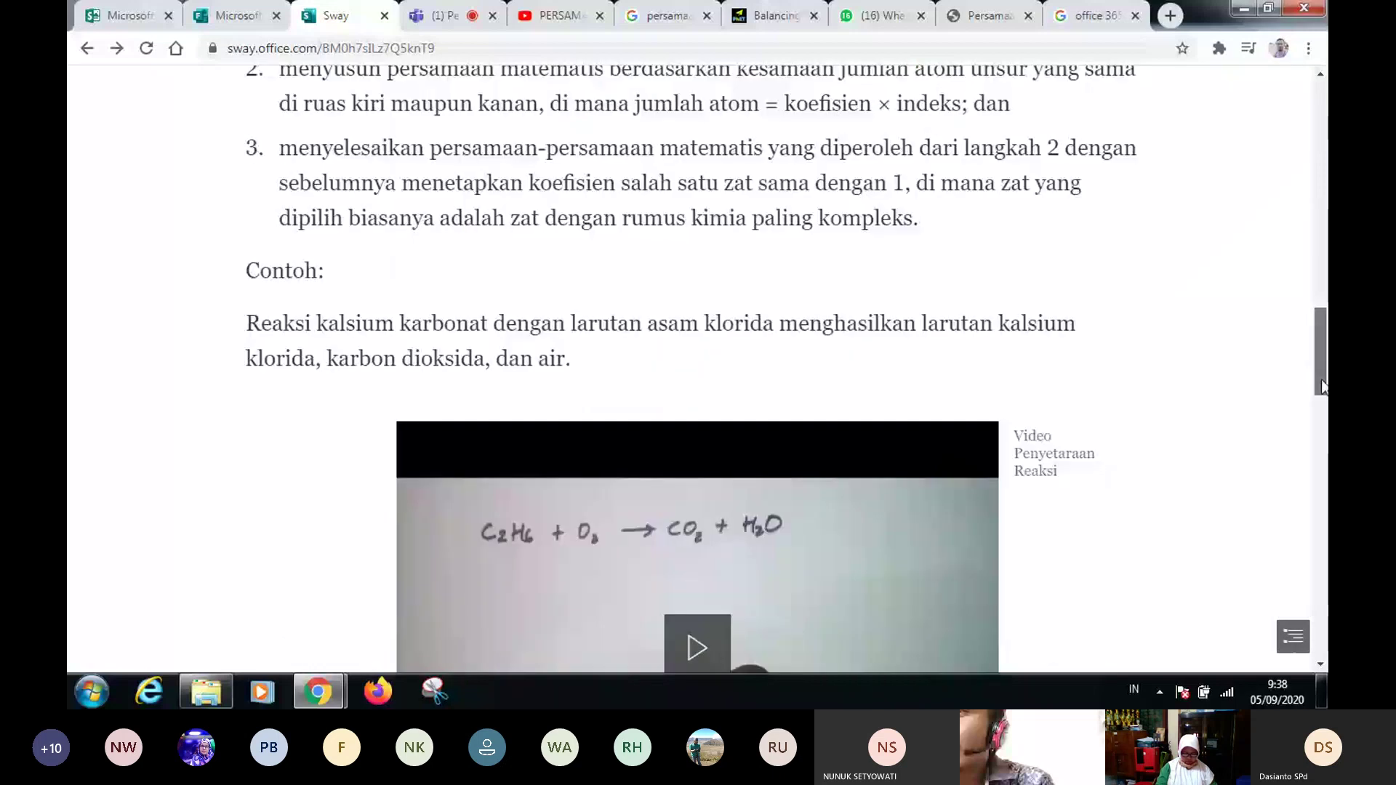
pyautogui.scroll(-6, 840, 382)
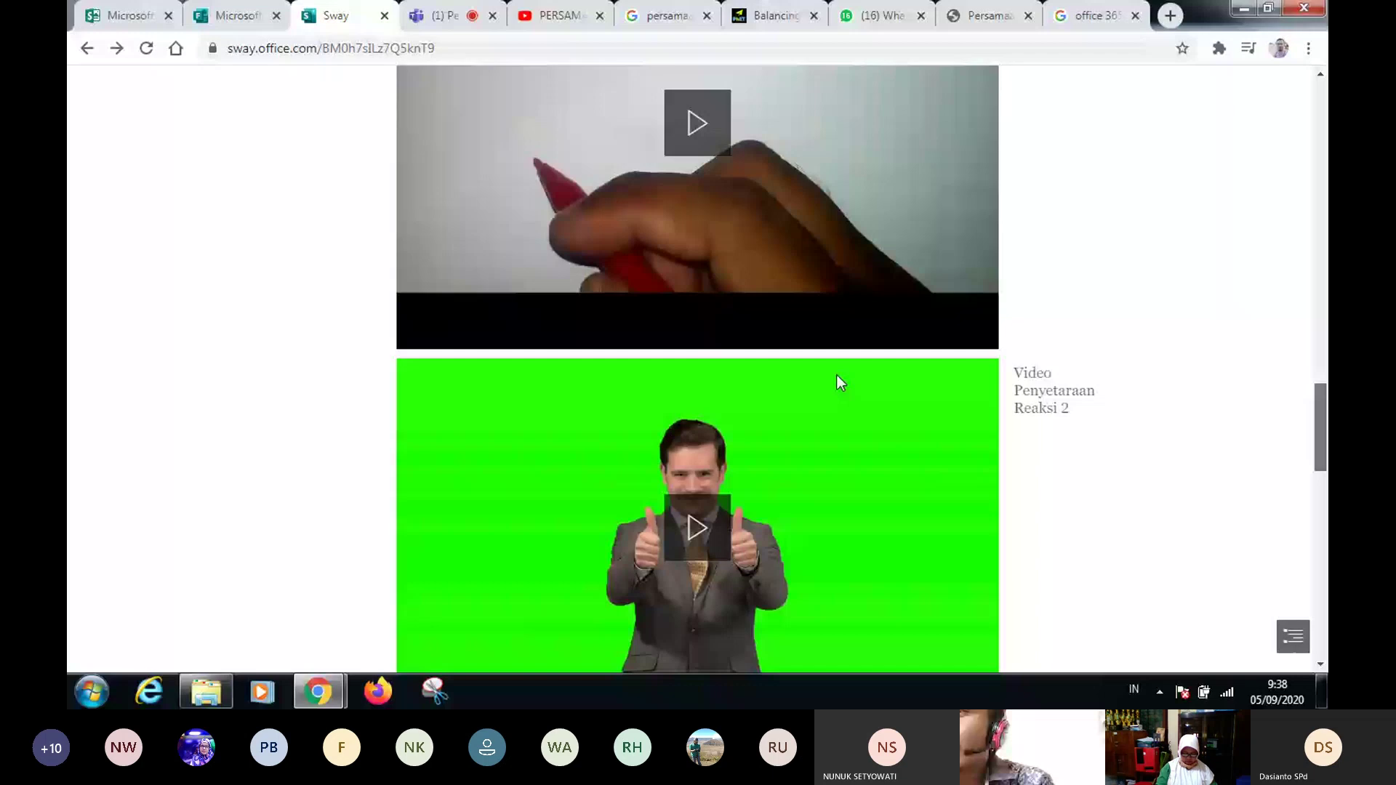
pyautogui.scroll(-8, 837, 376)
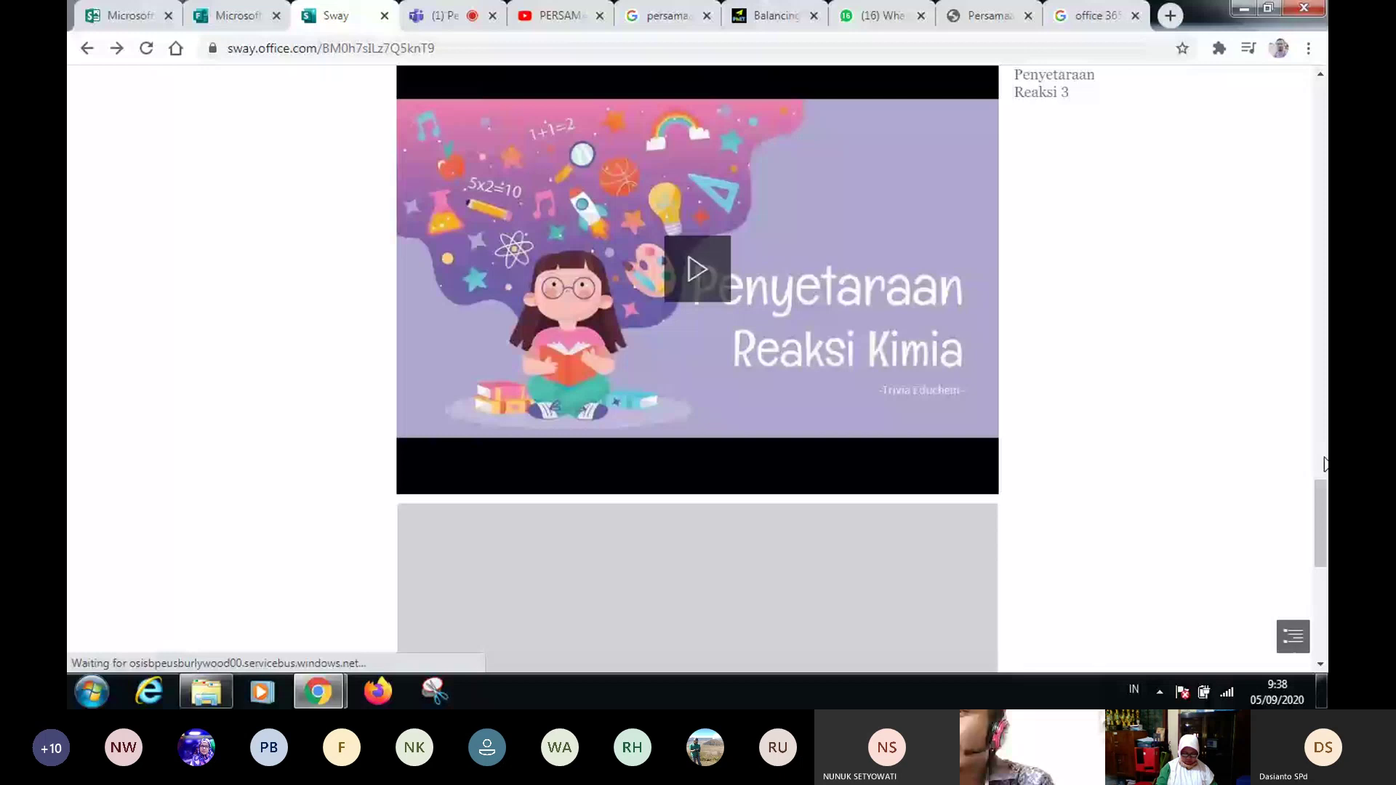
pyautogui.scroll(-5, 734, 316)
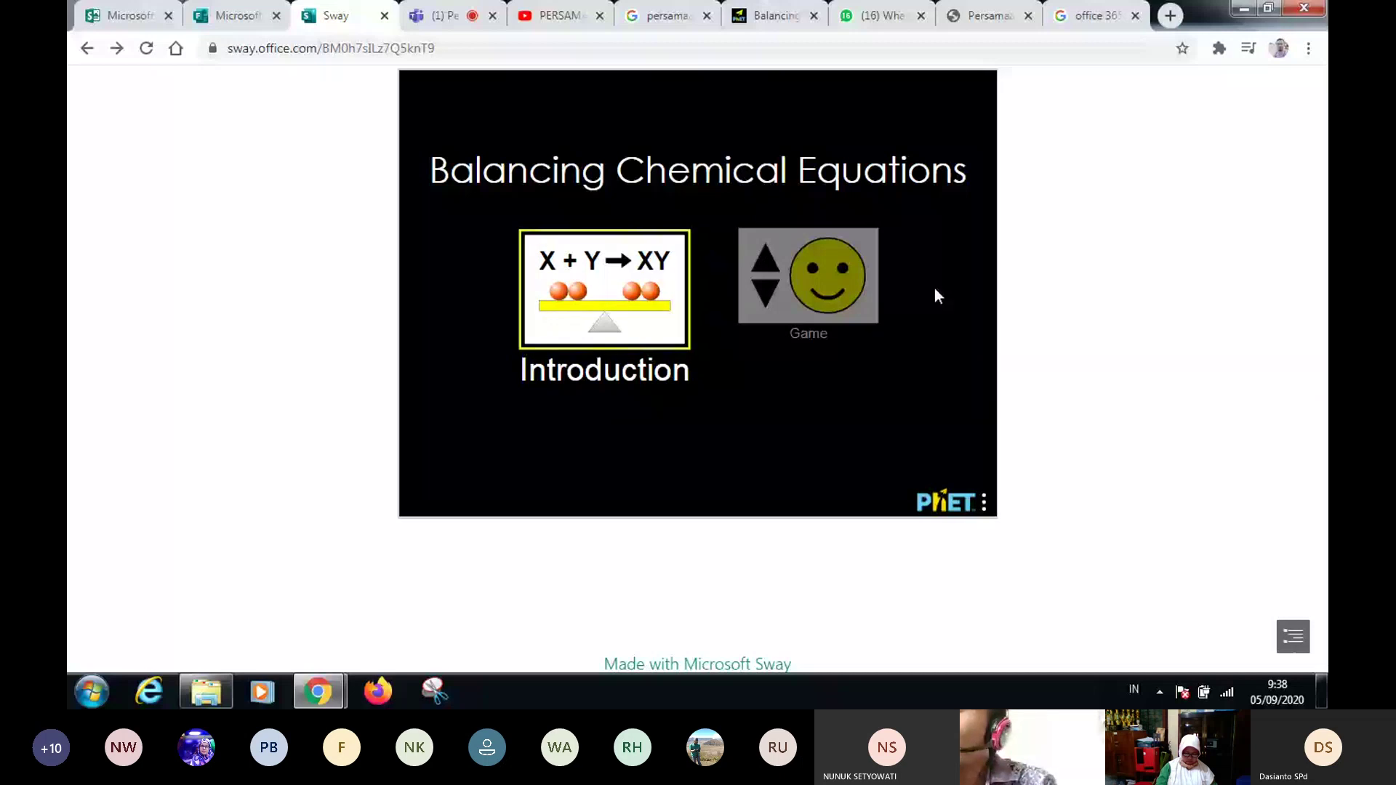
pyautogui.scroll(5, 935, 288)
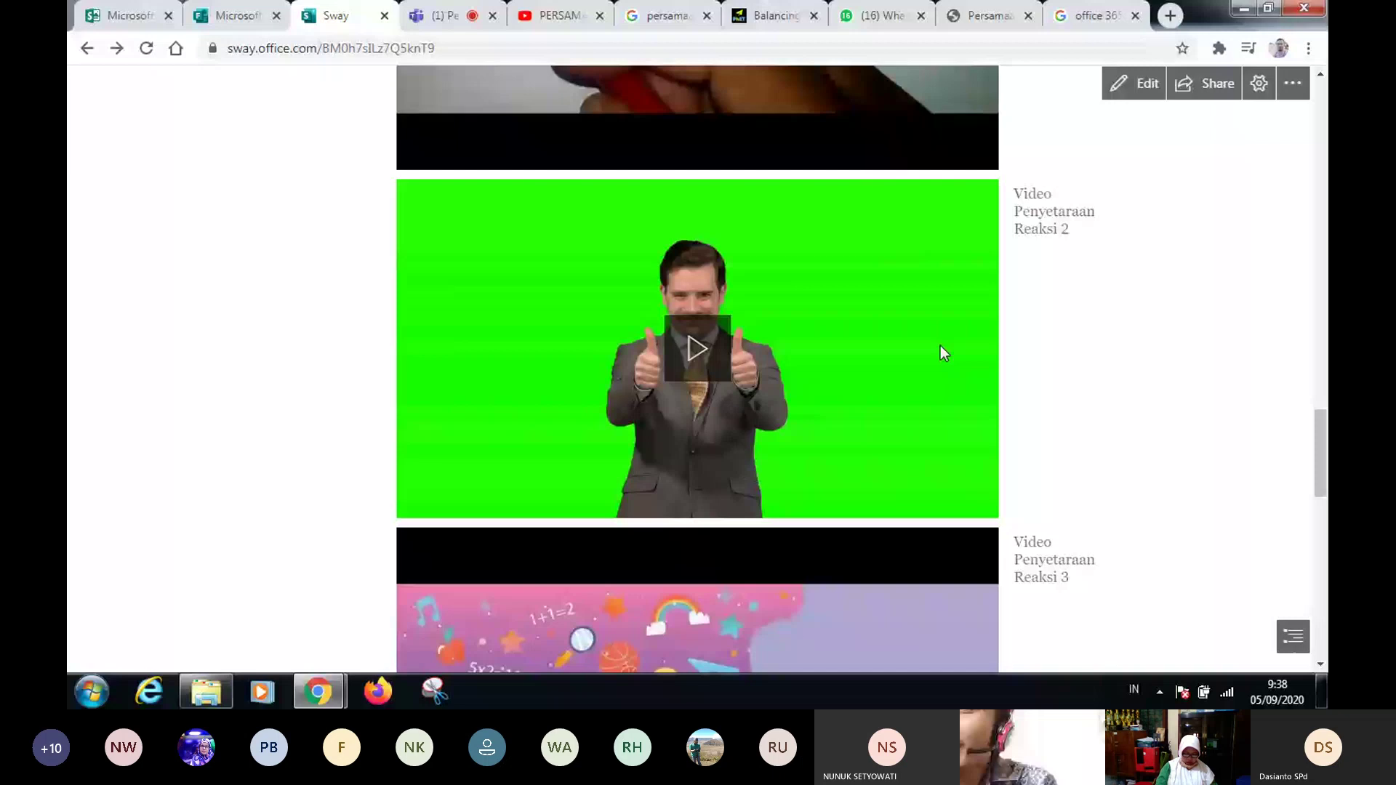
# - Return to editing the Sway and group the three Penyetaraan Reaksi video cards with the Grid group type
pyautogui.click(1121, 96)
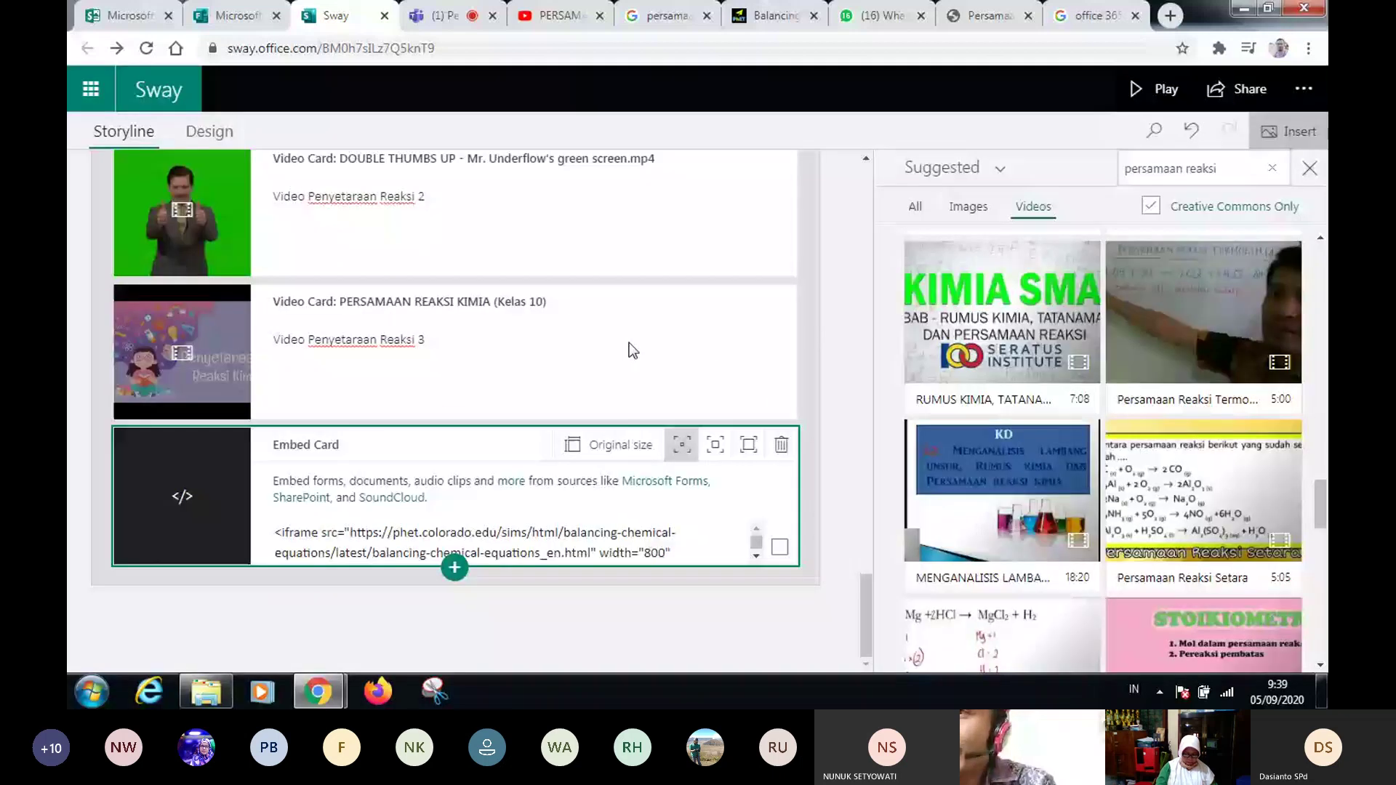
pyautogui.click(630, 343)
pyautogui.scroll(3, 749, 356)
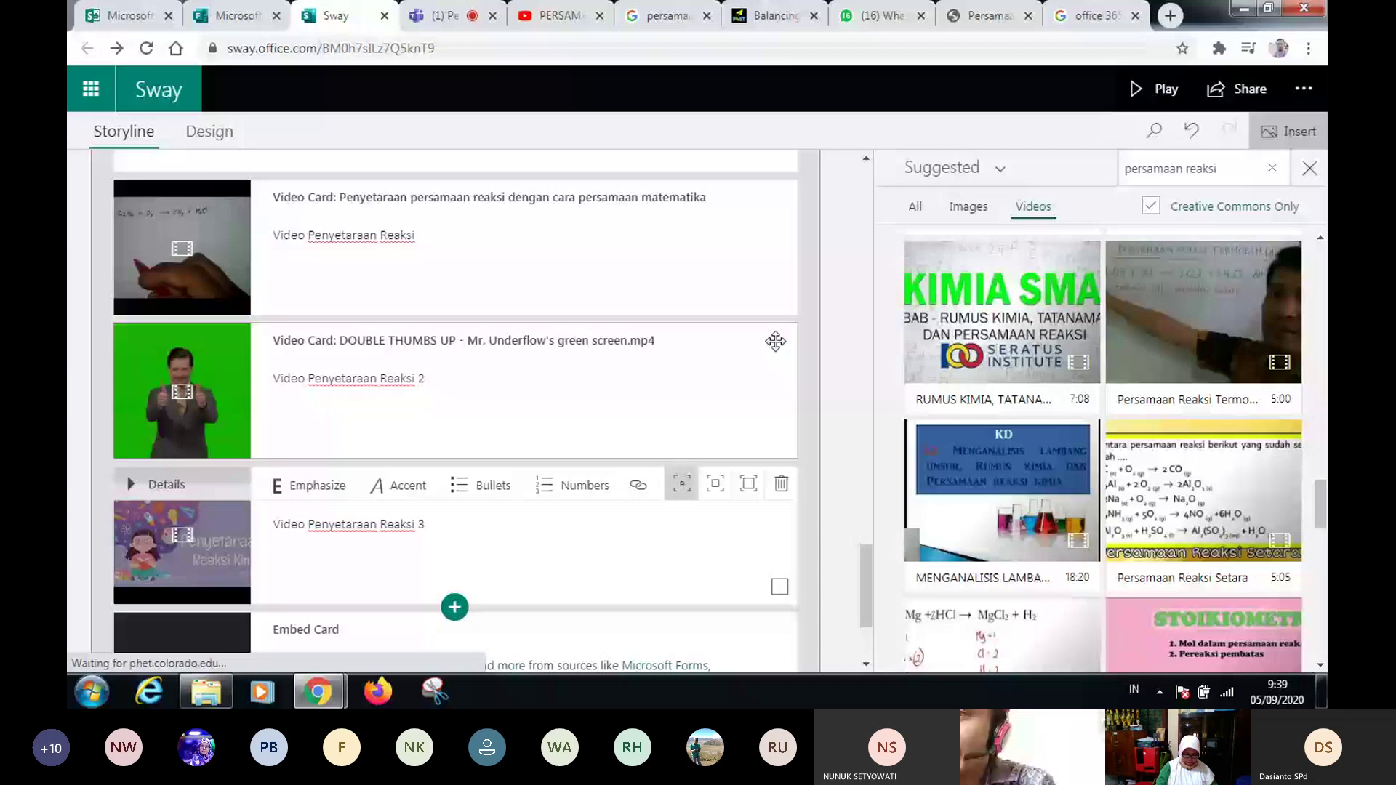
pyautogui.click(779, 307)
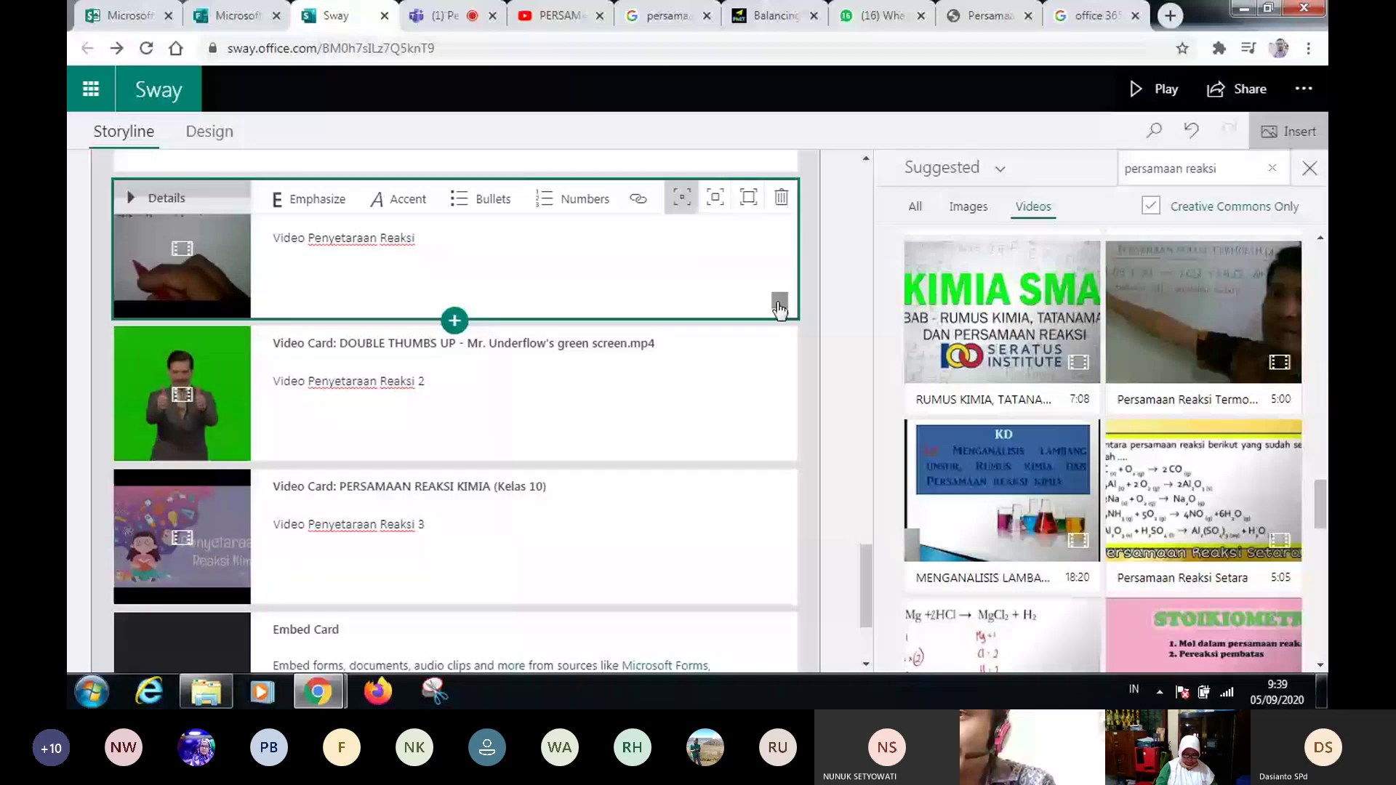
pyautogui.click(780, 443)
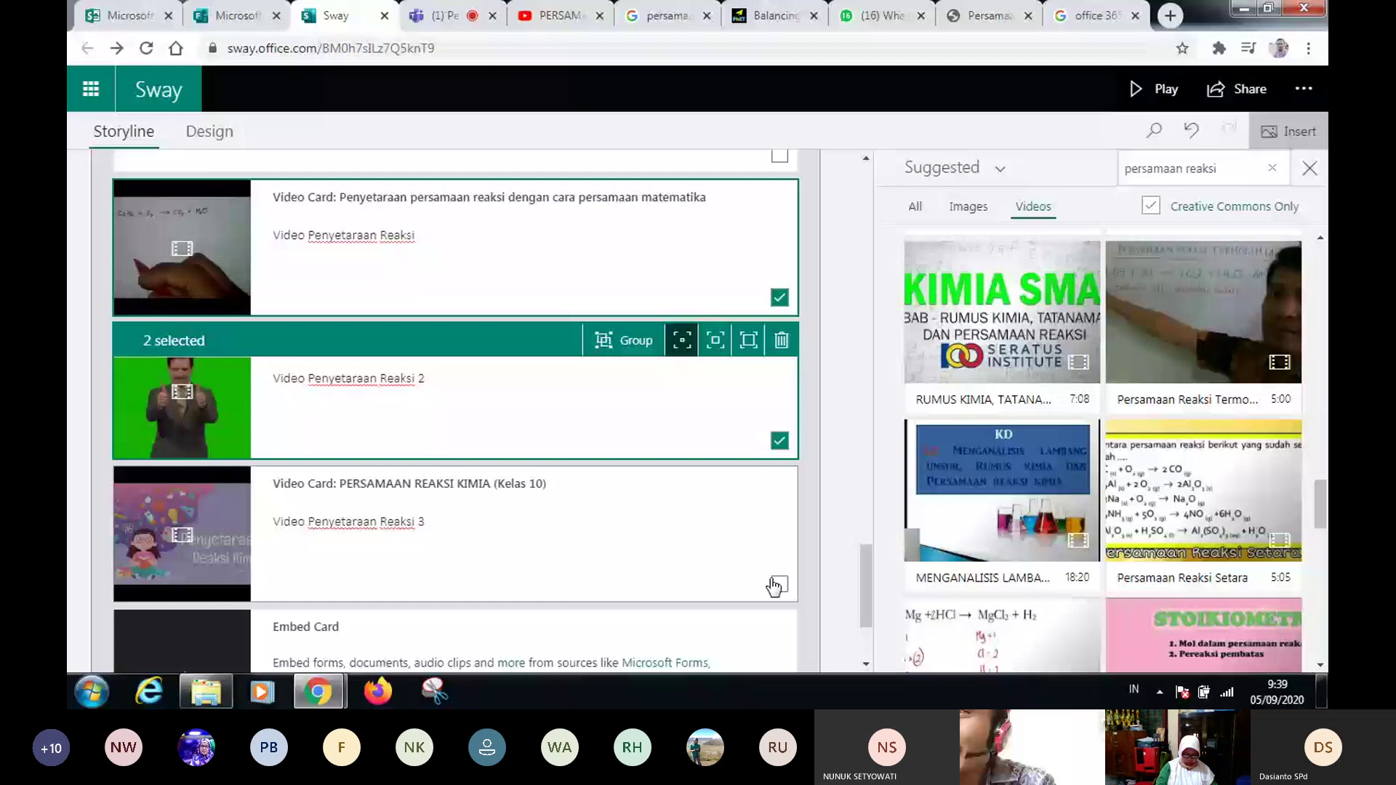
pyautogui.click(624, 340)
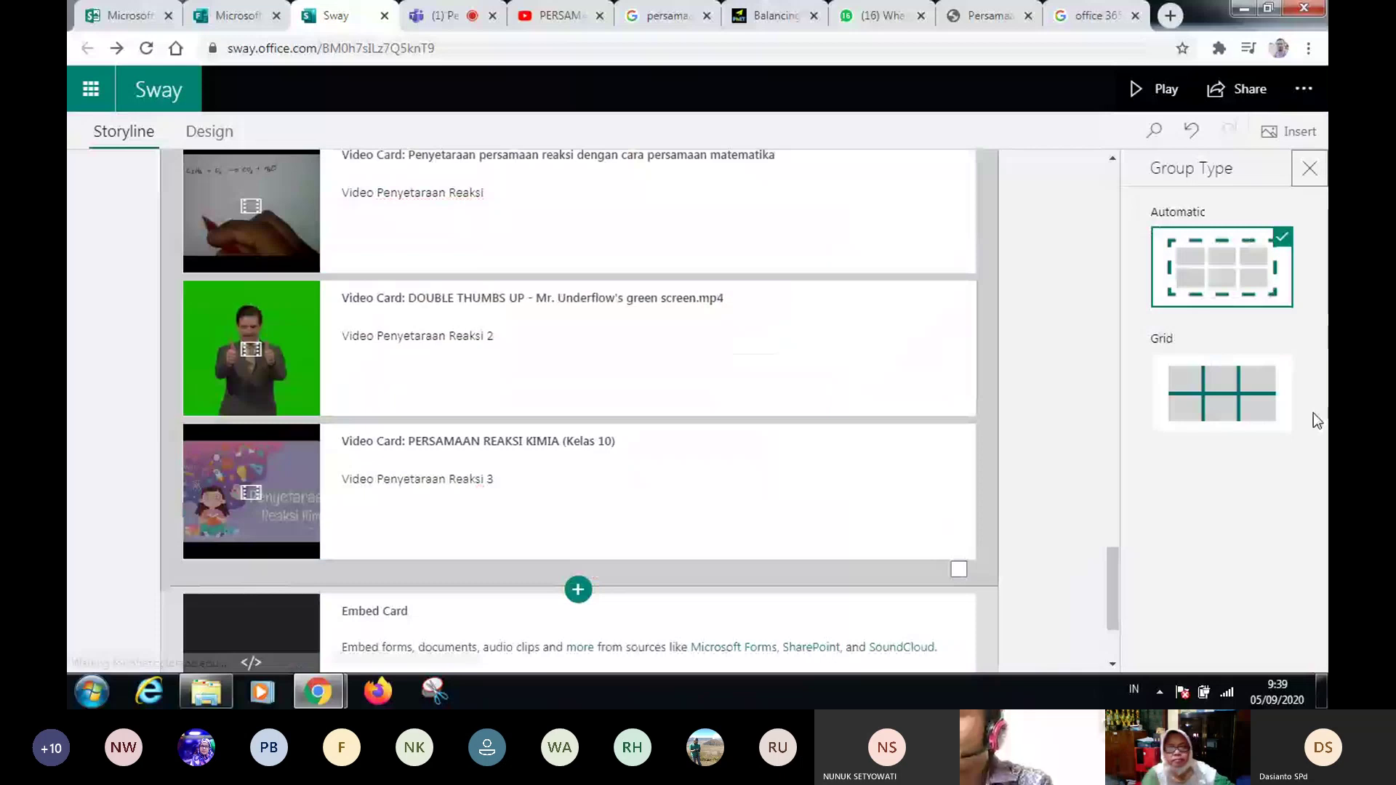
pyautogui.click(1277, 435)
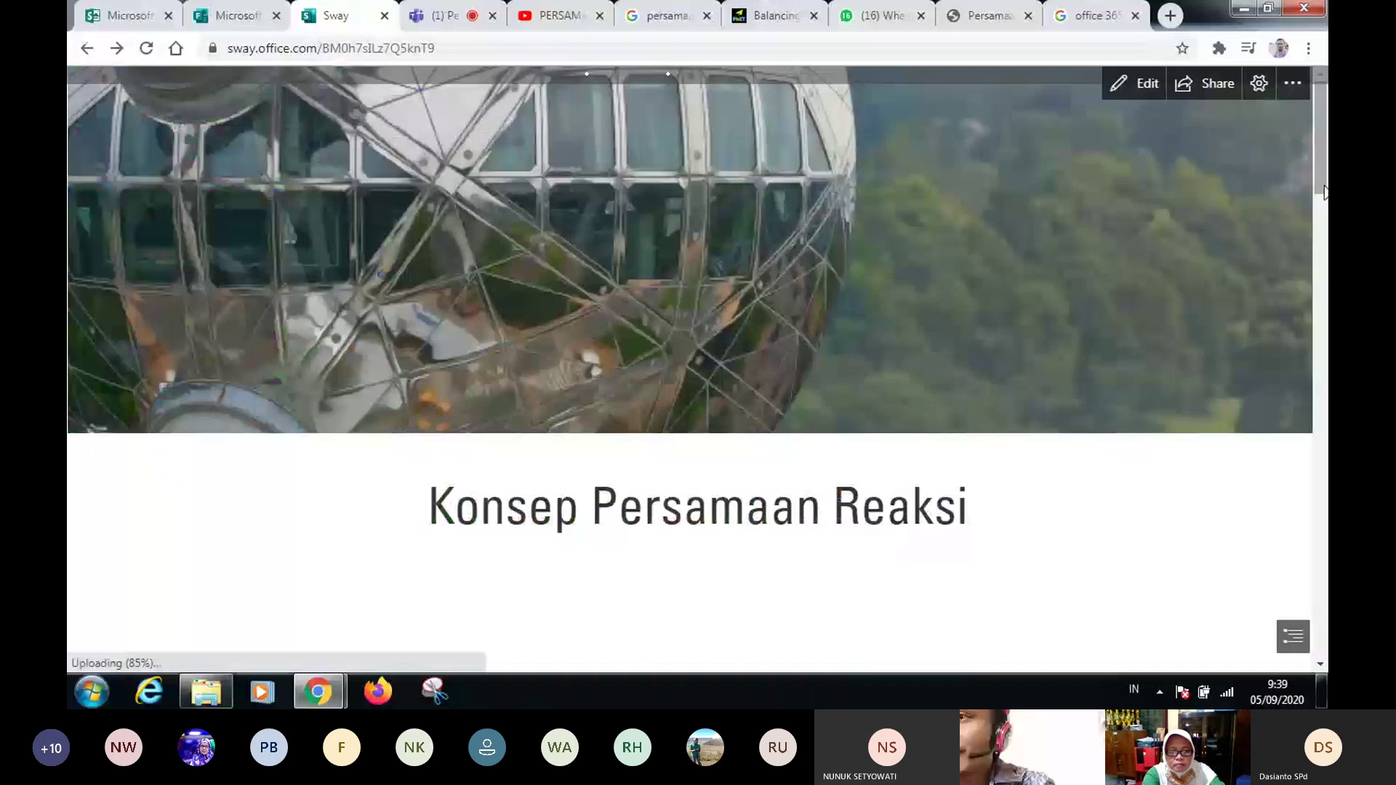
# - Play the Sway to examine the grouped videos and the embedded PhET simulation, and return to editing
pyautogui.moveTo(1325, 191); pyautogui.dragTo(1326, 436)
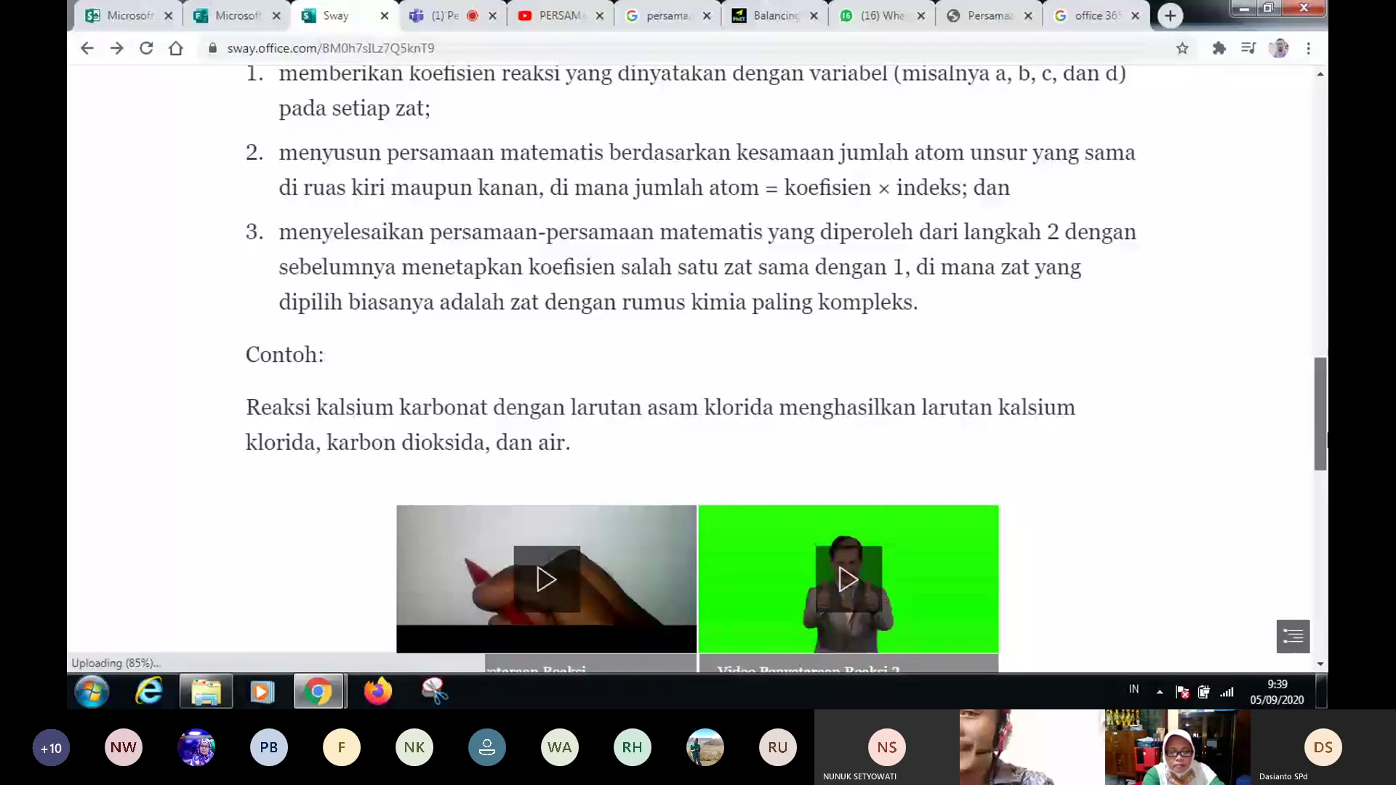
pyautogui.moveTo(1325, 436); pyautogui.dragTo(1322, 518)
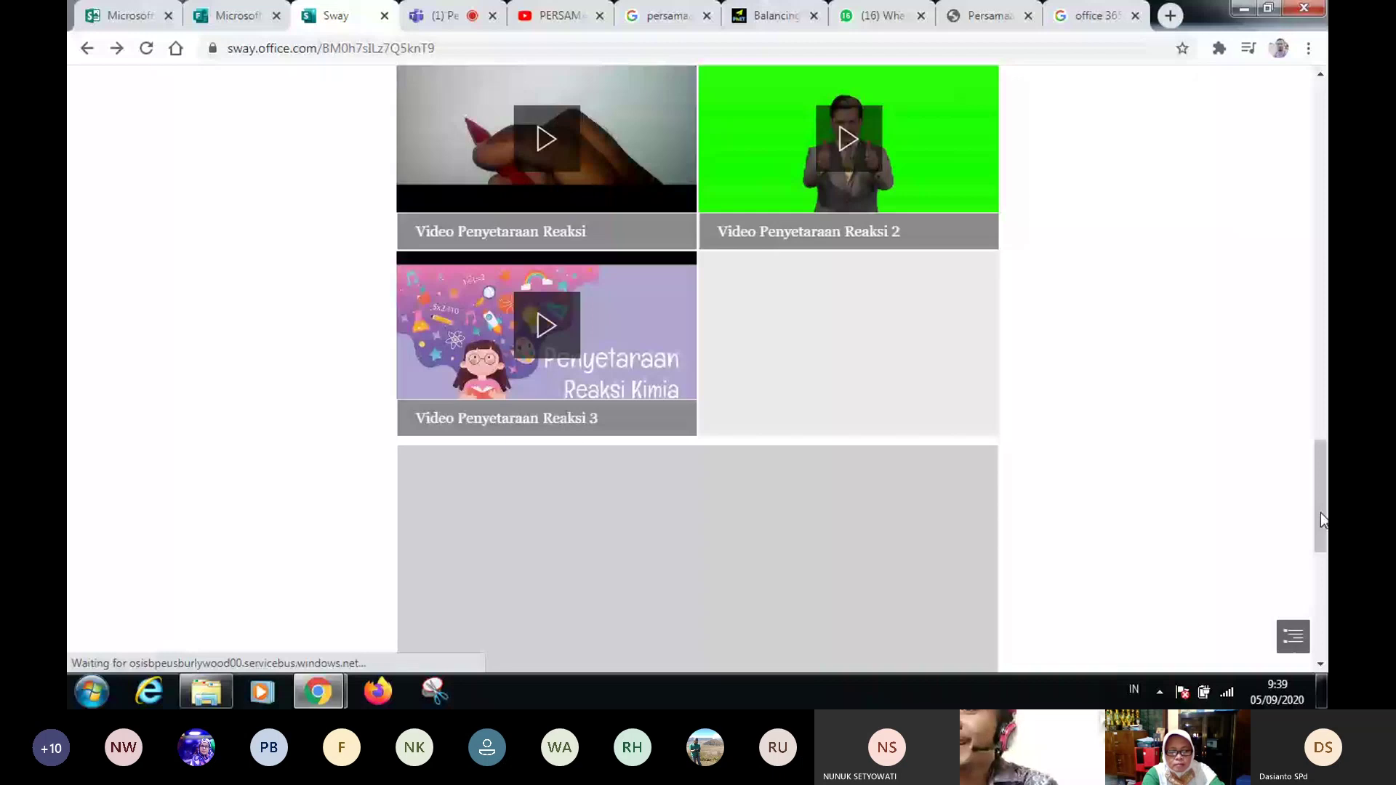
pyautogui.scroll(-3, 693, 383)
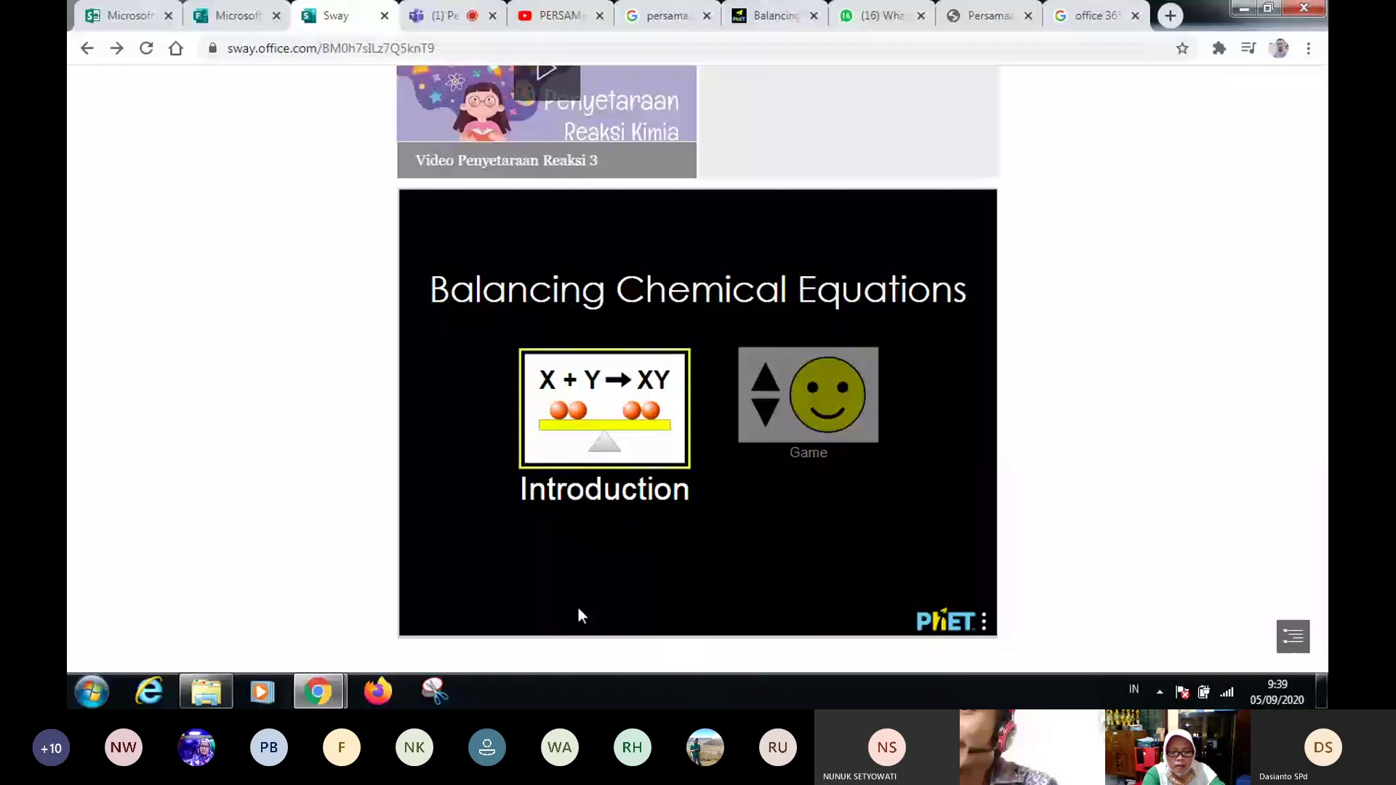
pyautogui.moveTo(1322, 546); pyautogui.dragTo(1322, 568)
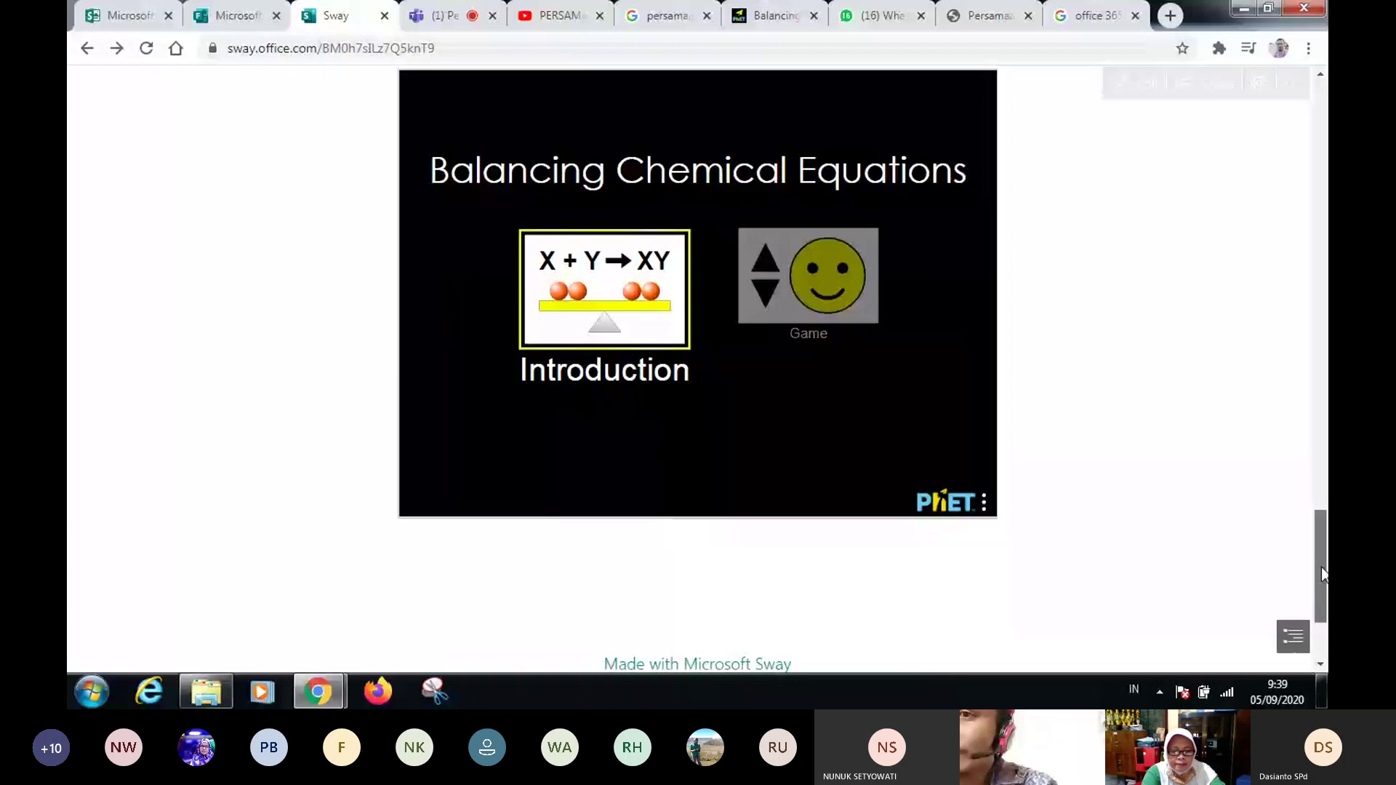
pyautogui.moveTo(1321, 565); pyautogui.dragTo(1144, 109)
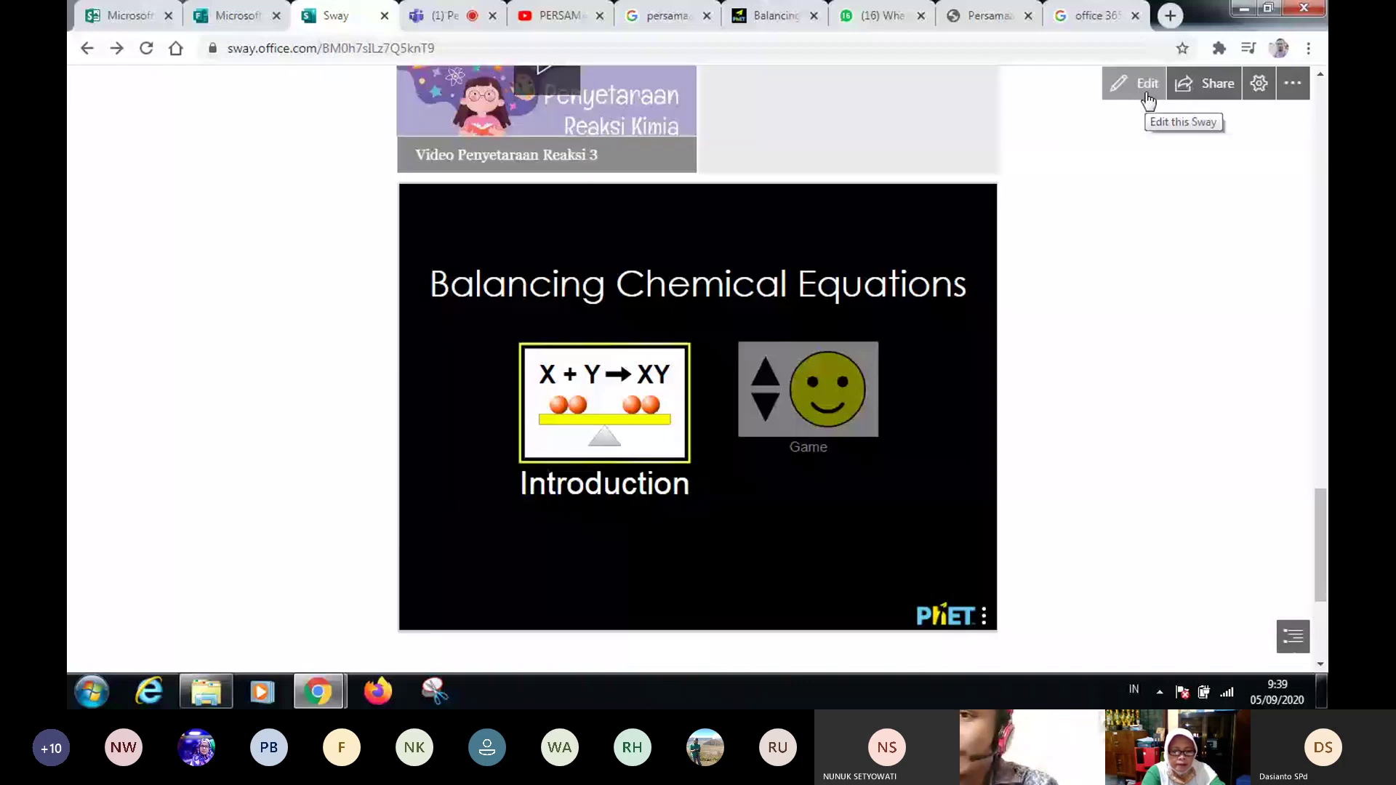
pyautogui.click(1147, 95)
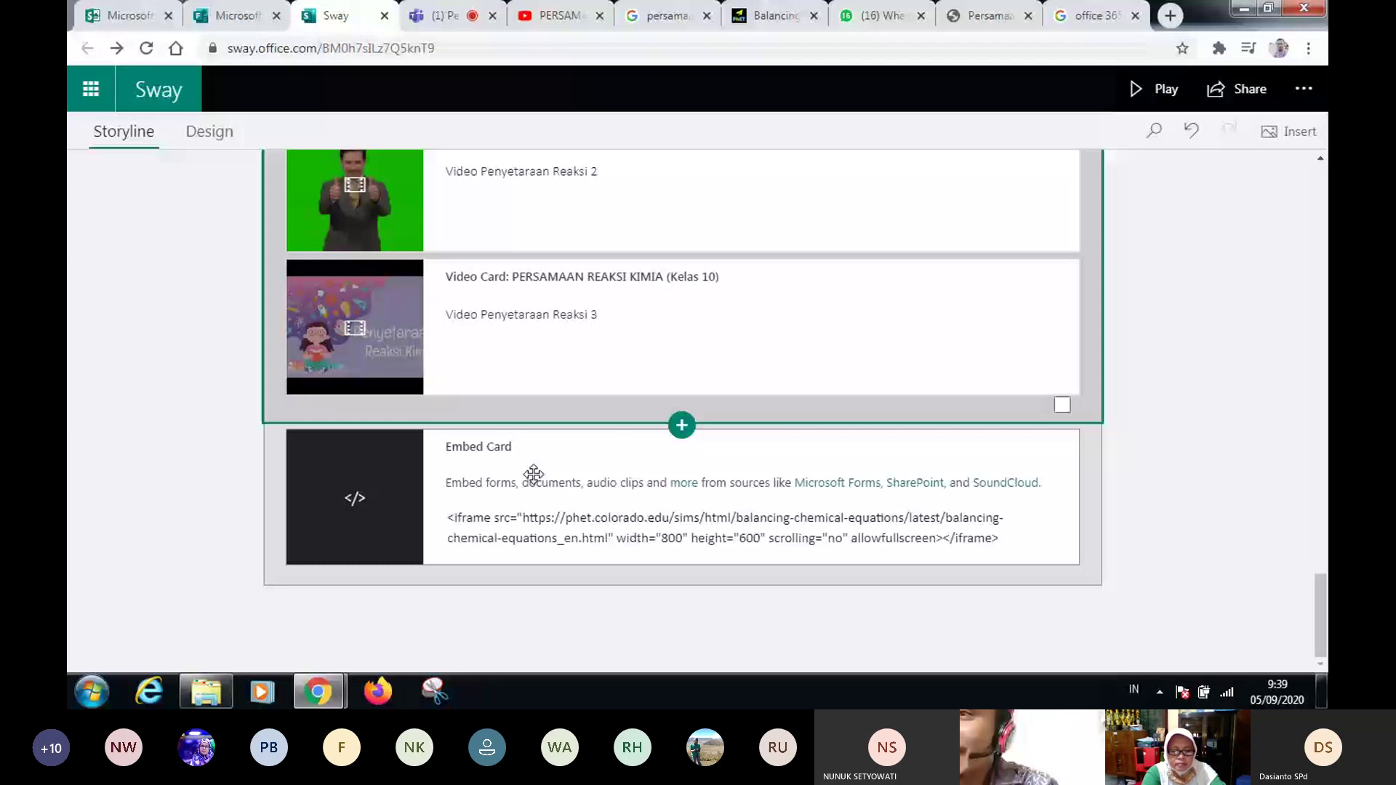
pyautogui.click(534, 448)
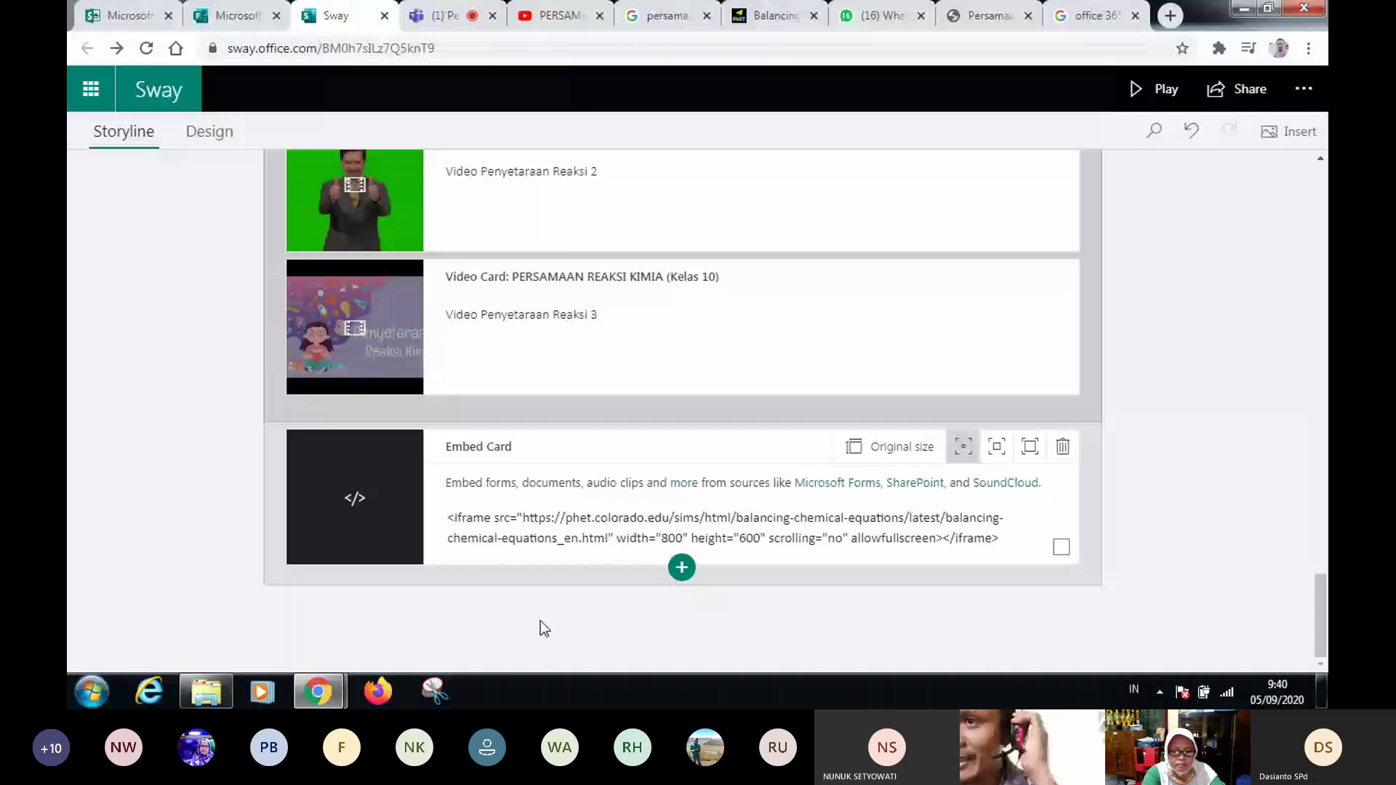
pyautogui.scroll(4, 216, 333)
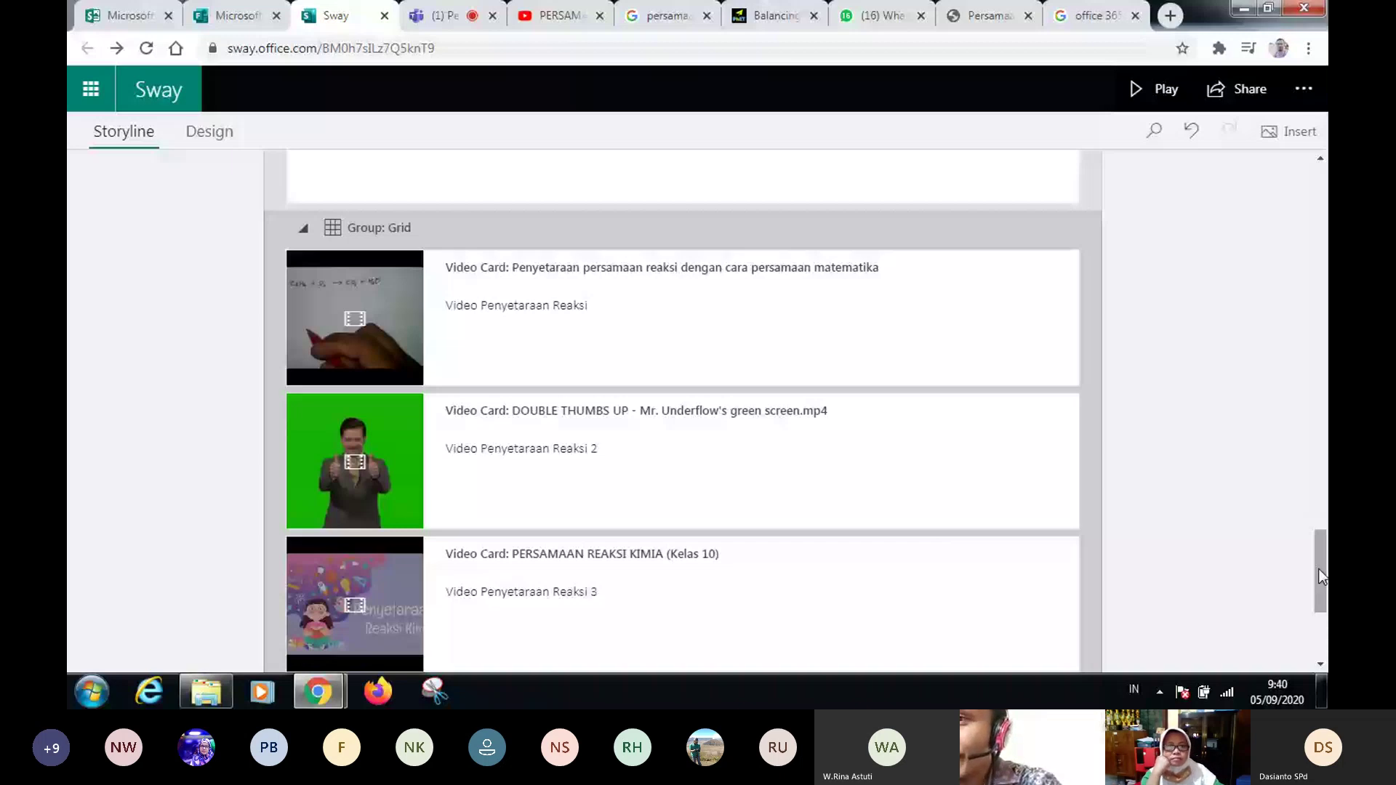
pyautogui.moveTo(1319, 569); pyautogui.dragTo(1319, 612)
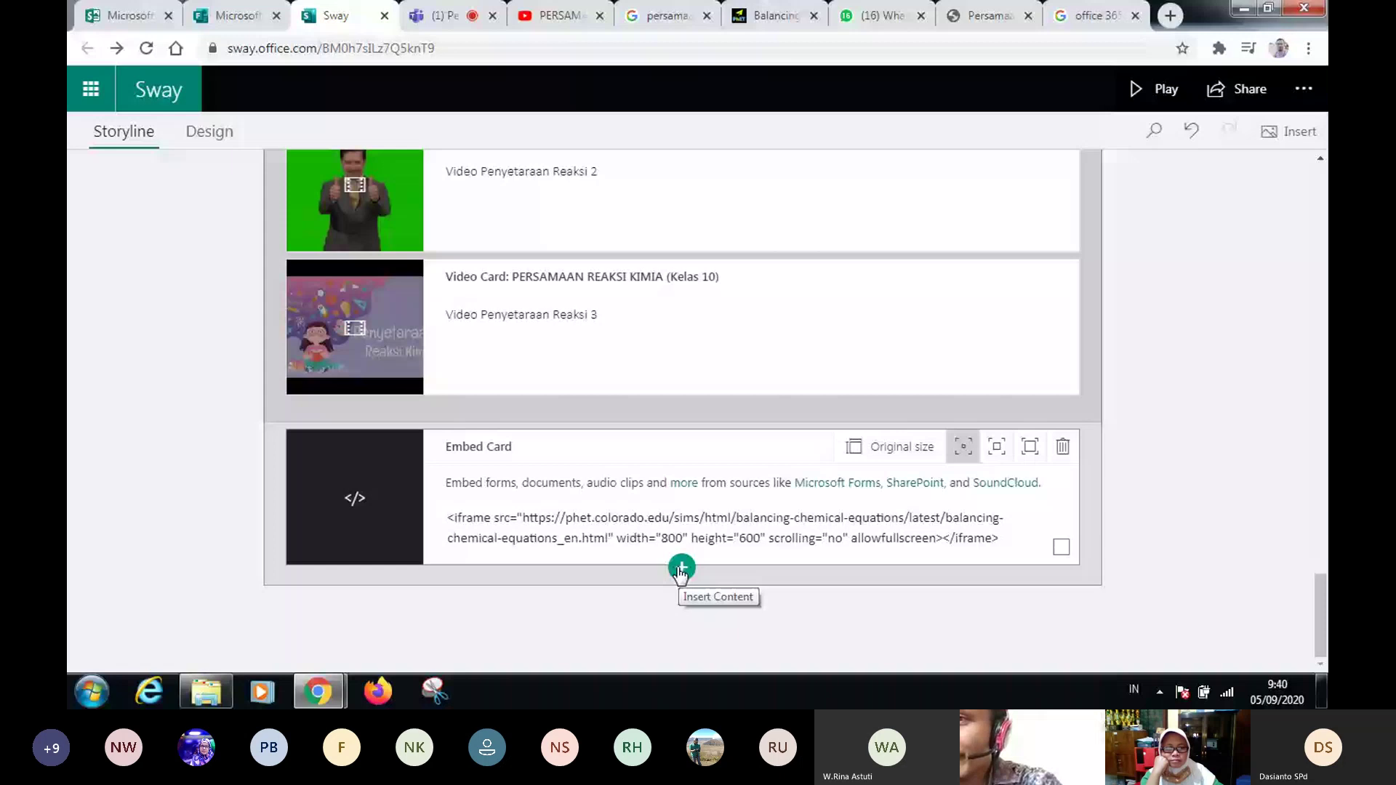
pyautogui.click(681, 569)
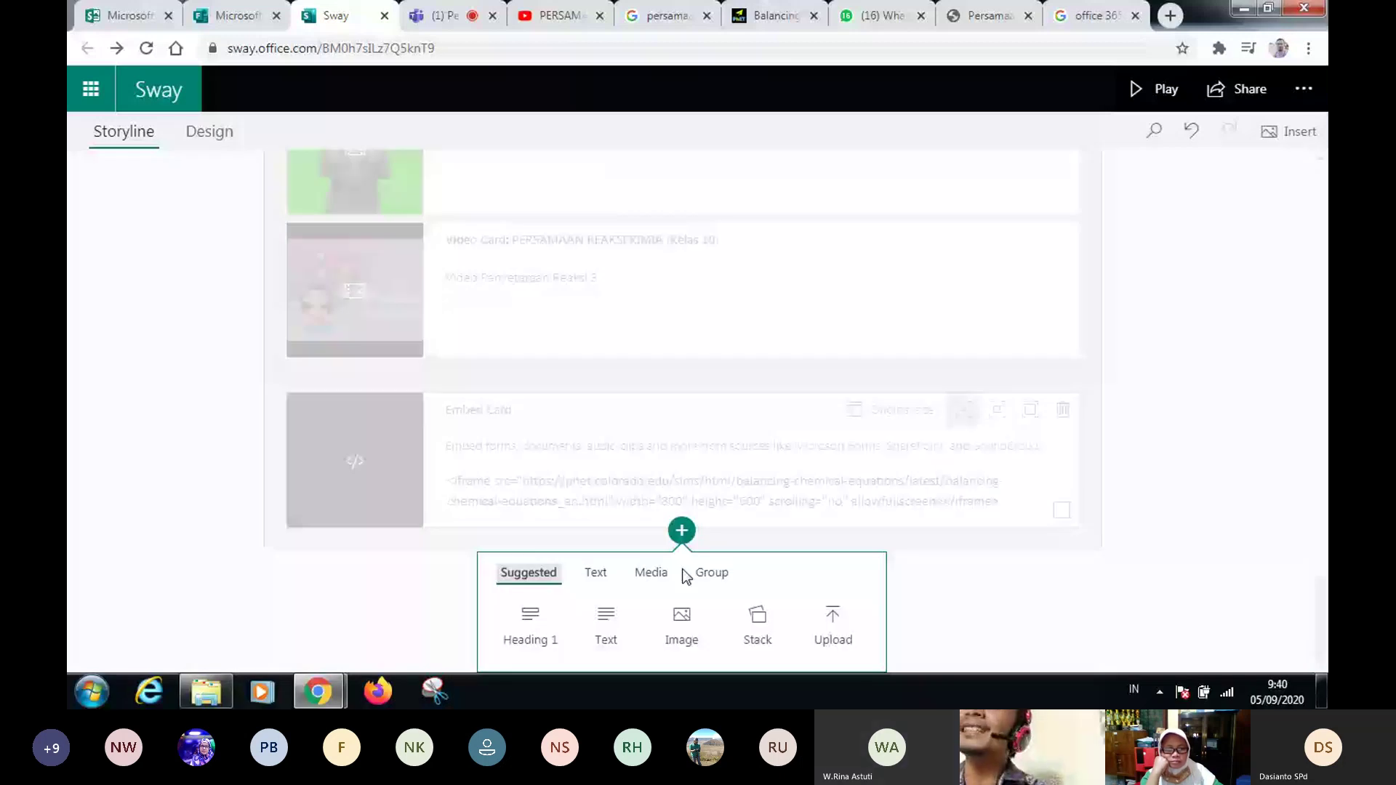
pyautogui.click(658, 574)
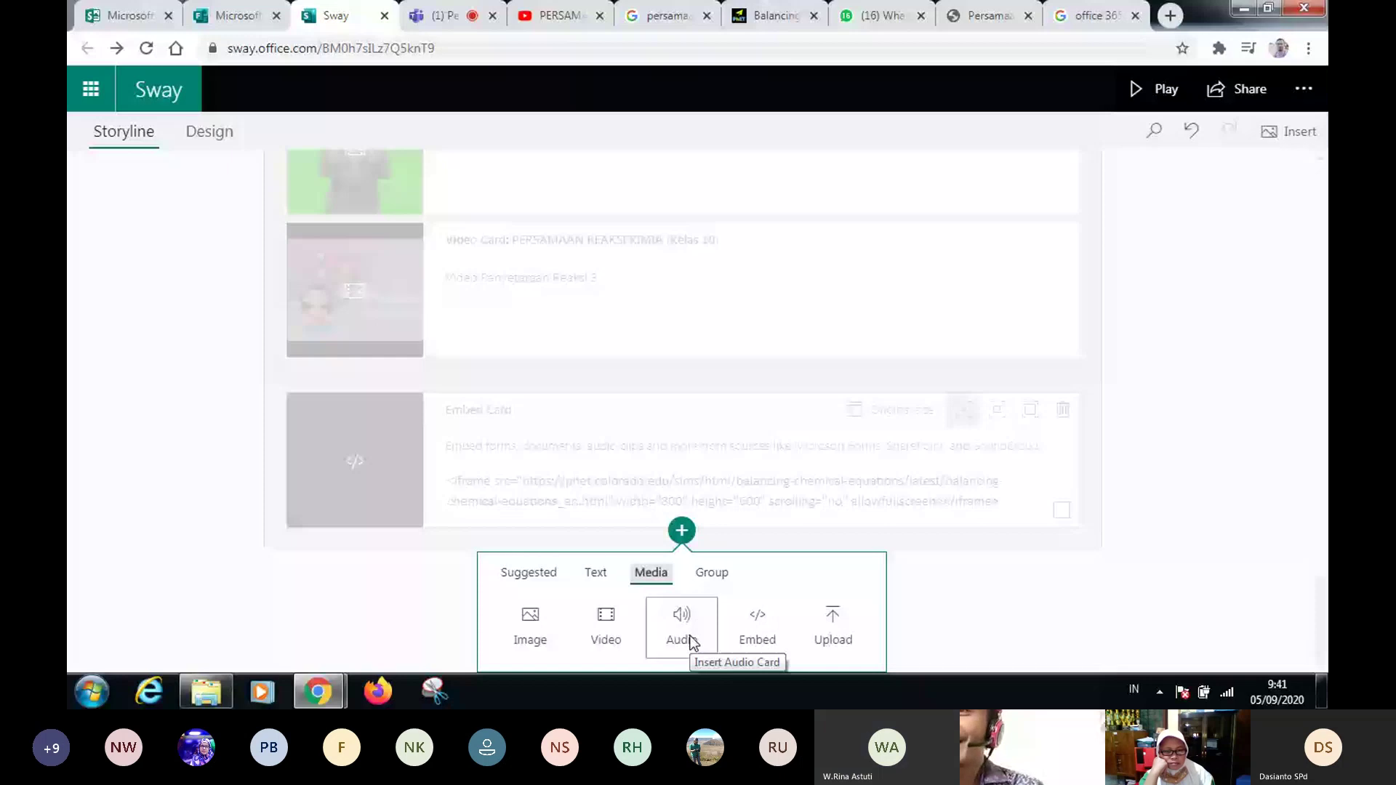
pyautogui.click(1166, 436)
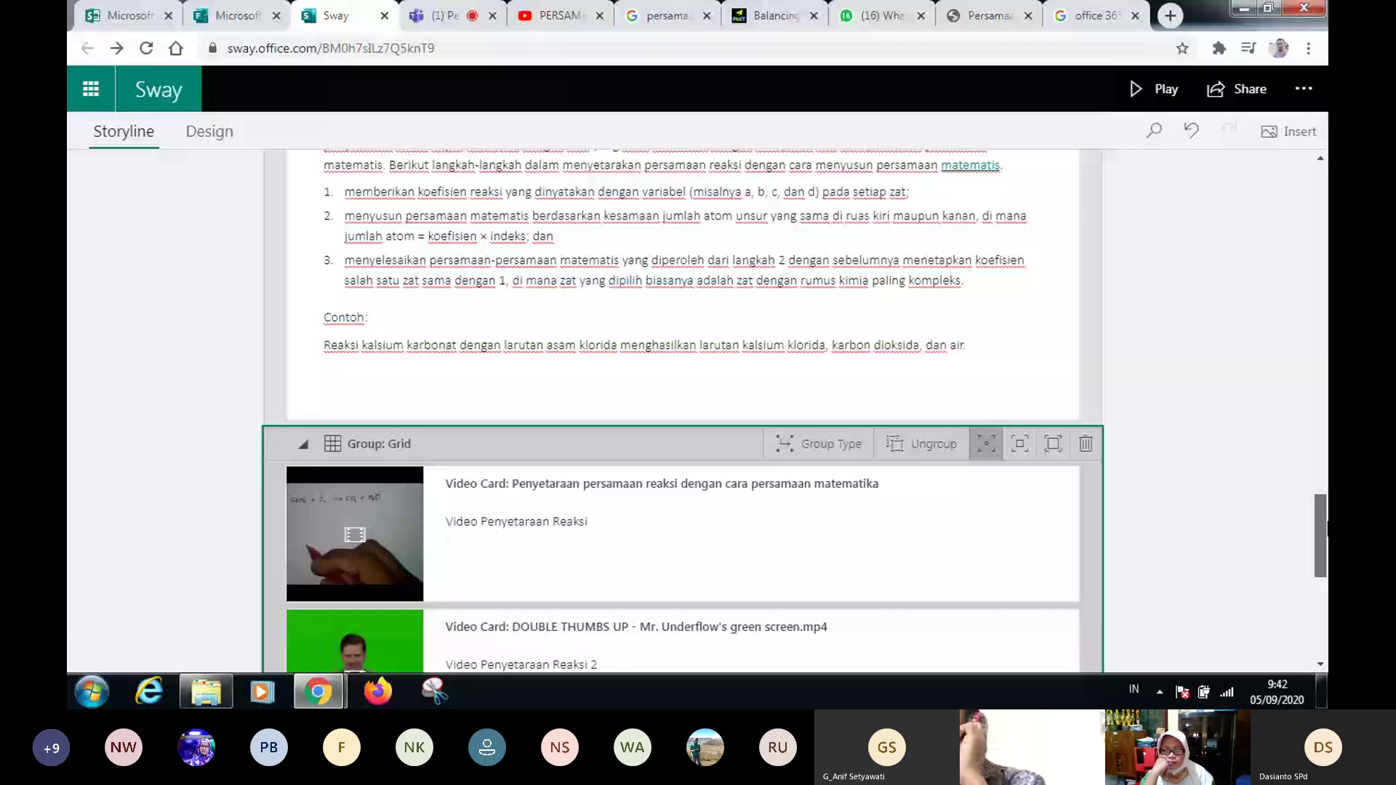
# - Add a Heading 1 card below the PhET Embed card and title it Evaluasi
pyautogui.moveTo(1321, 531); pyautogui.dragTo(1321, 197)
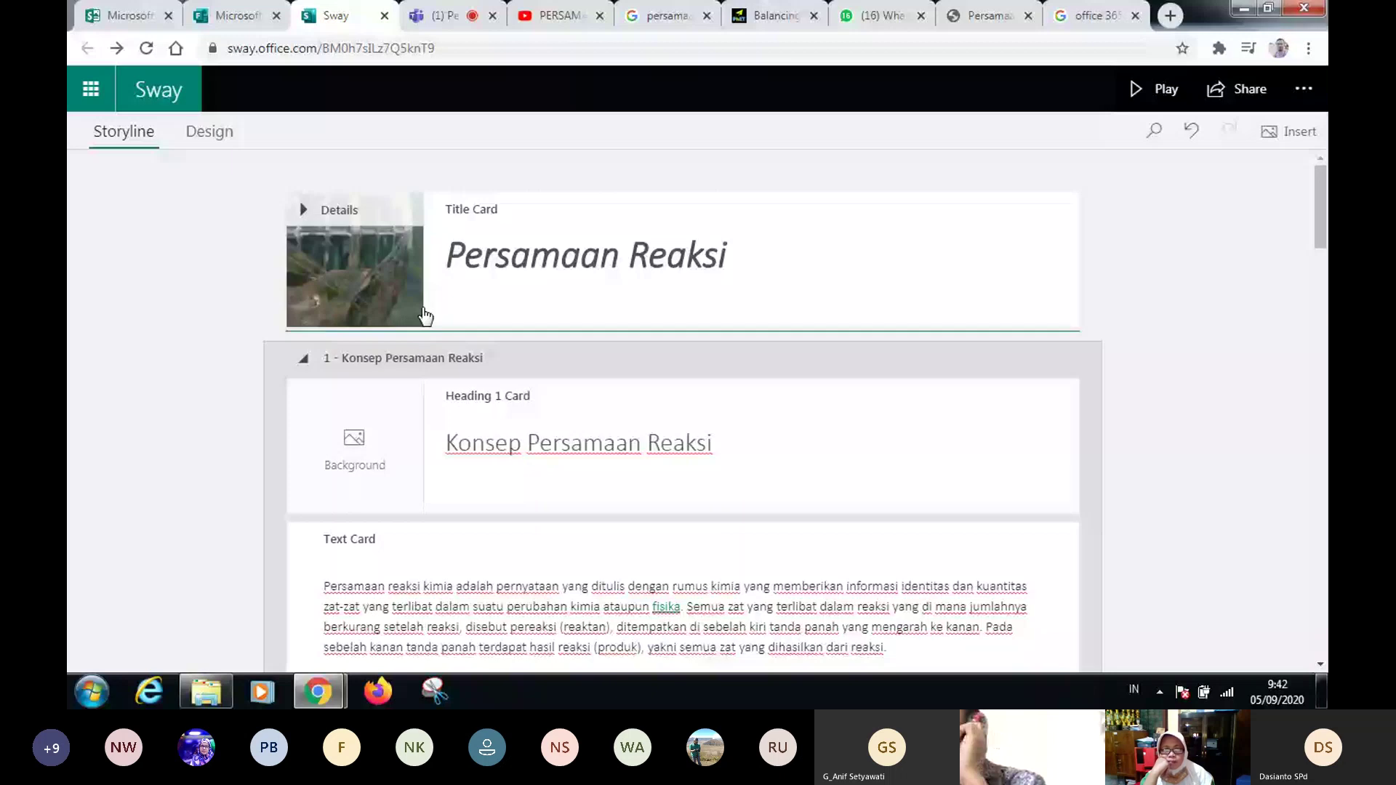
pyautogui.moveTo(1321, 211); pyautogui.dragTo(1325, 686)
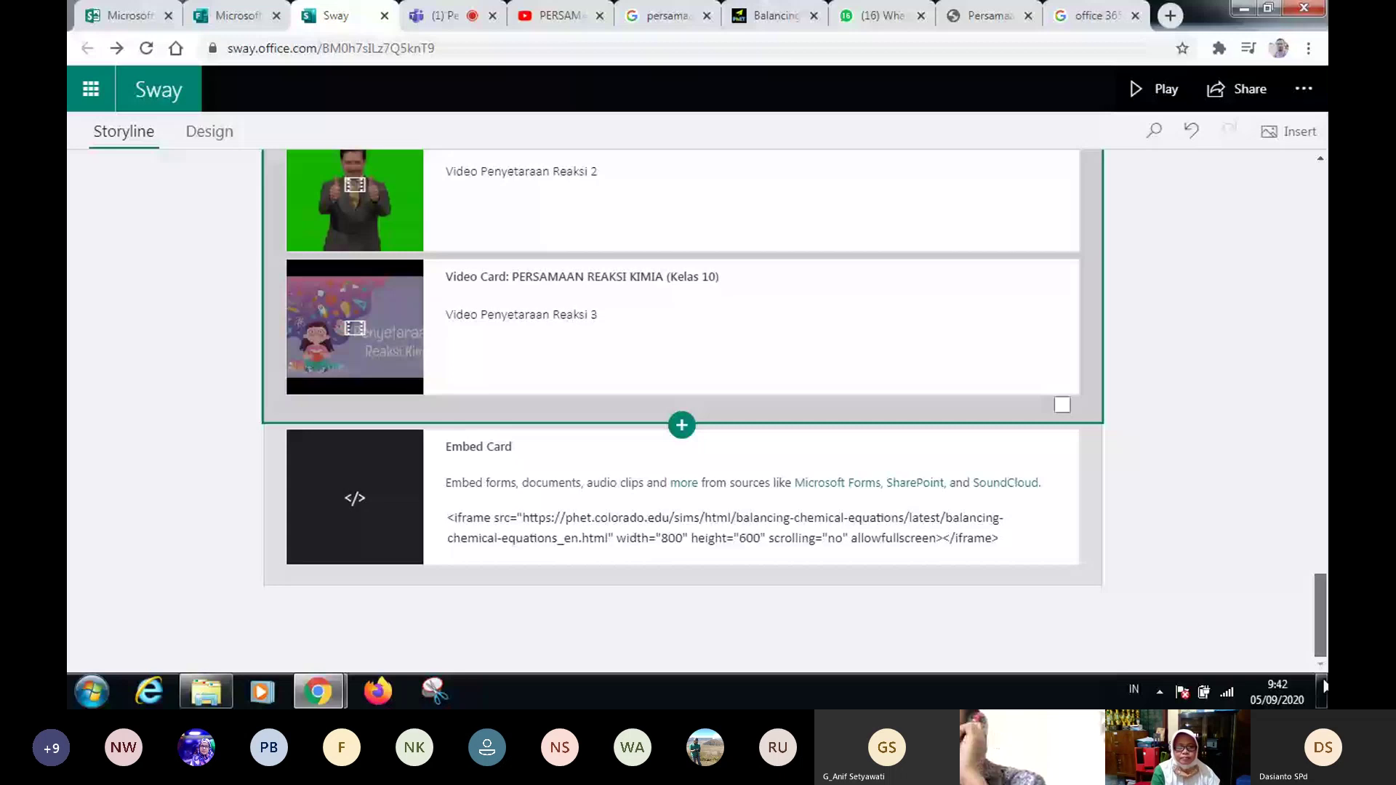
pyautogui.click(688, 597)
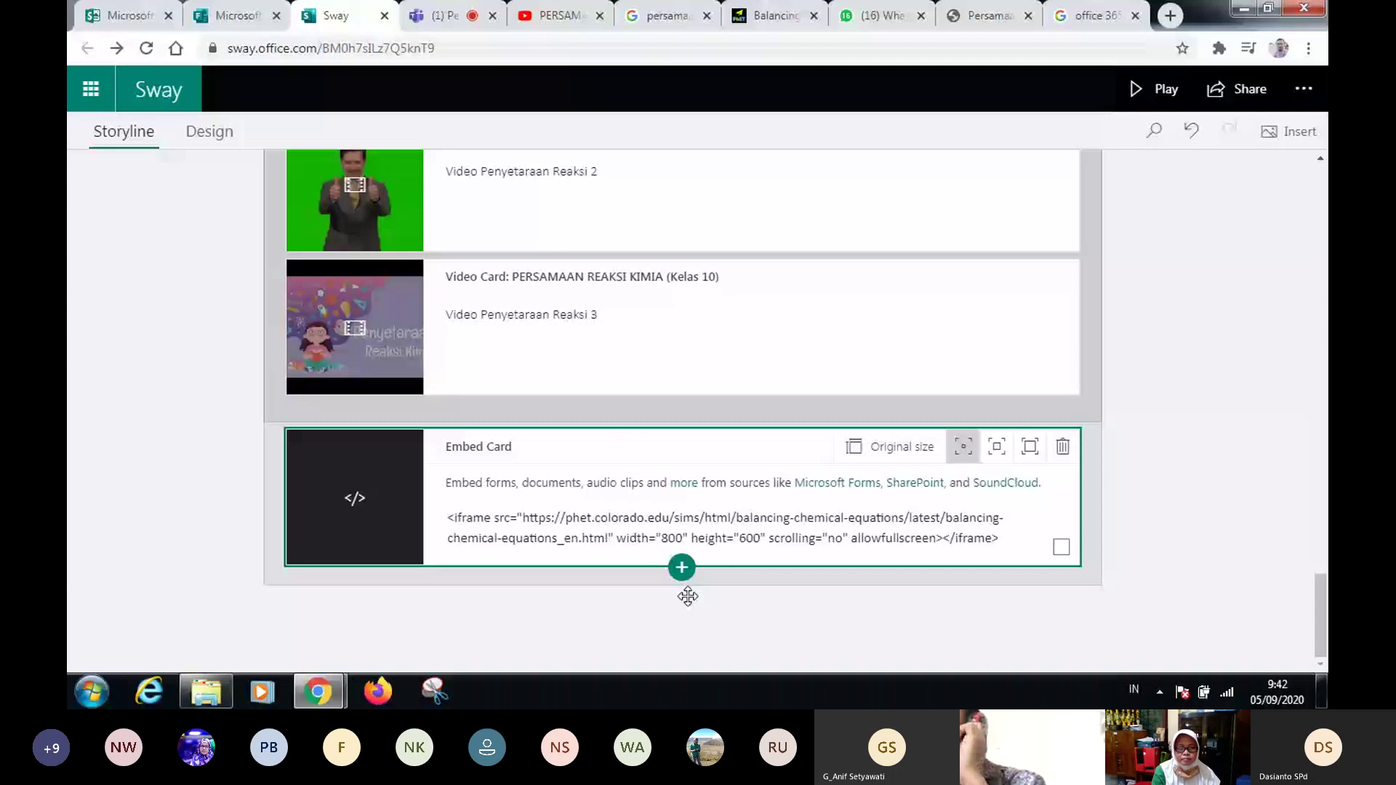
pyautogui.click(681, 568)
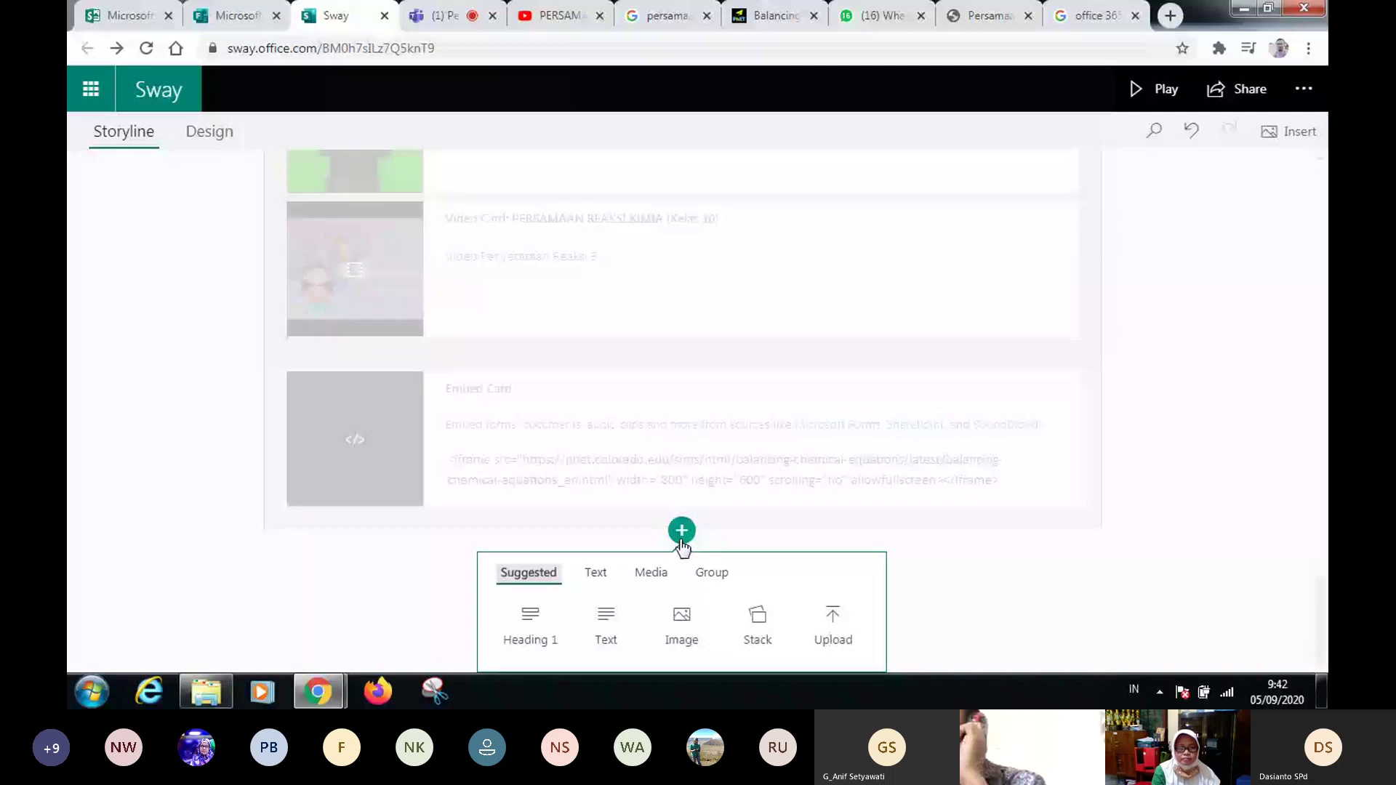
pyautogui.click(530, 618)
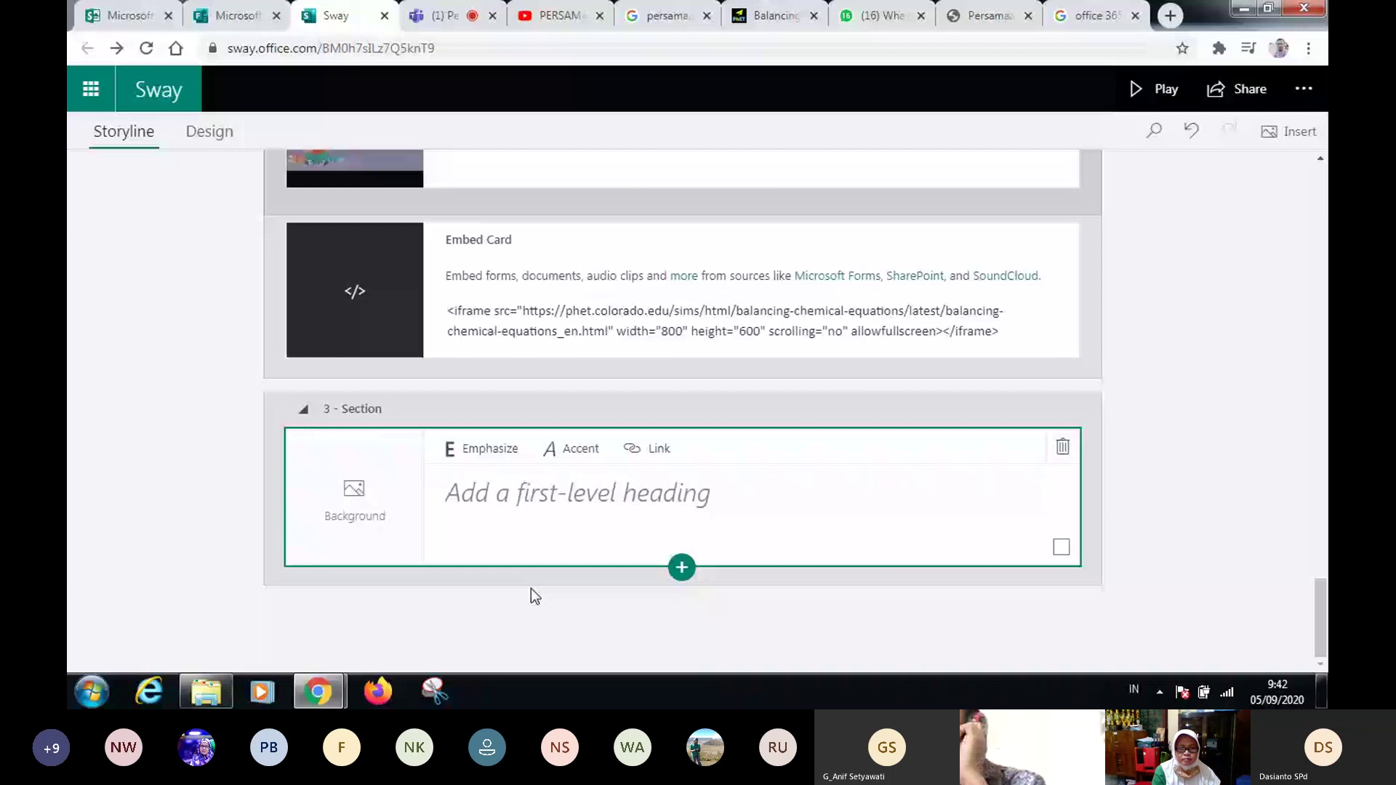
pyautogui.click(501, 499)
pyautogui.write('E')
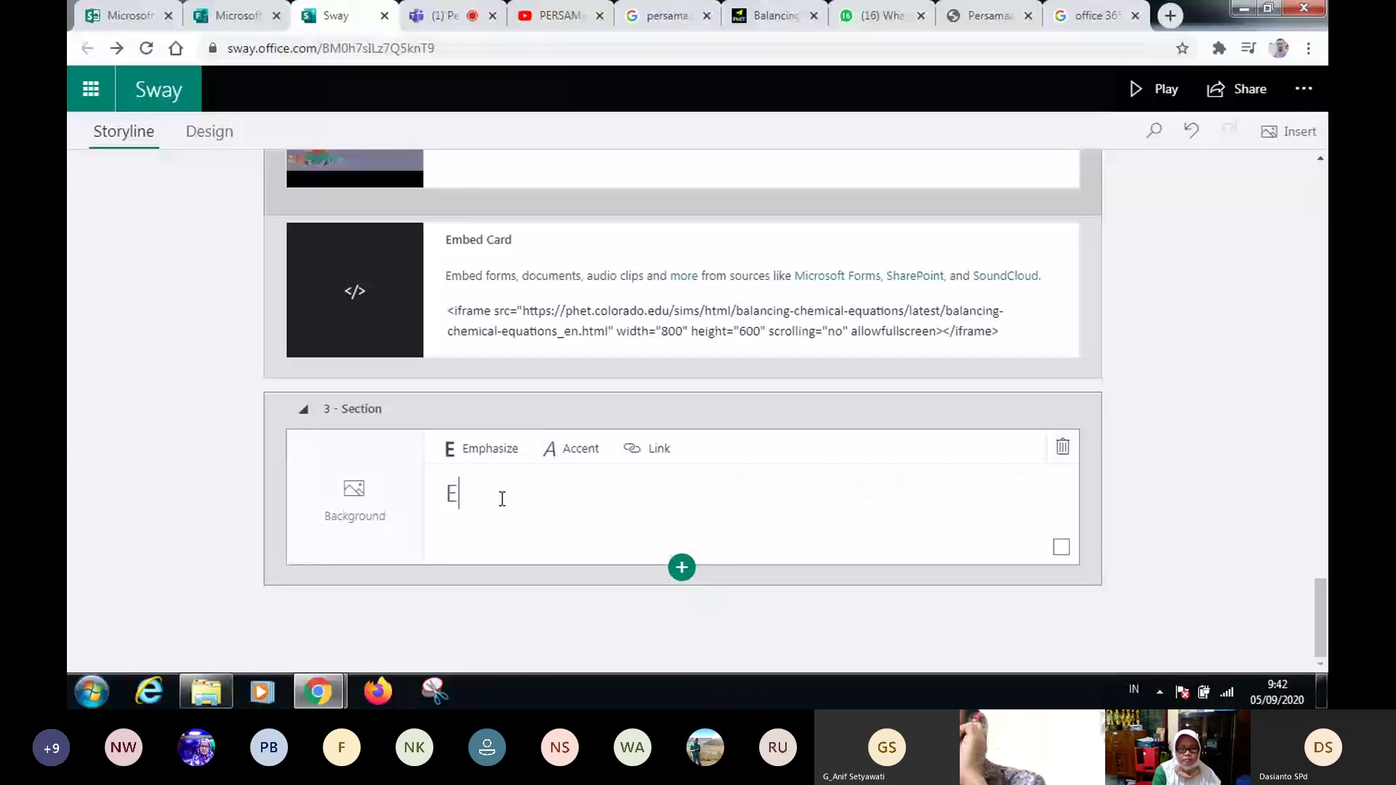
pyautogui.write('valuasi')
pyautogui.click(743, 612)
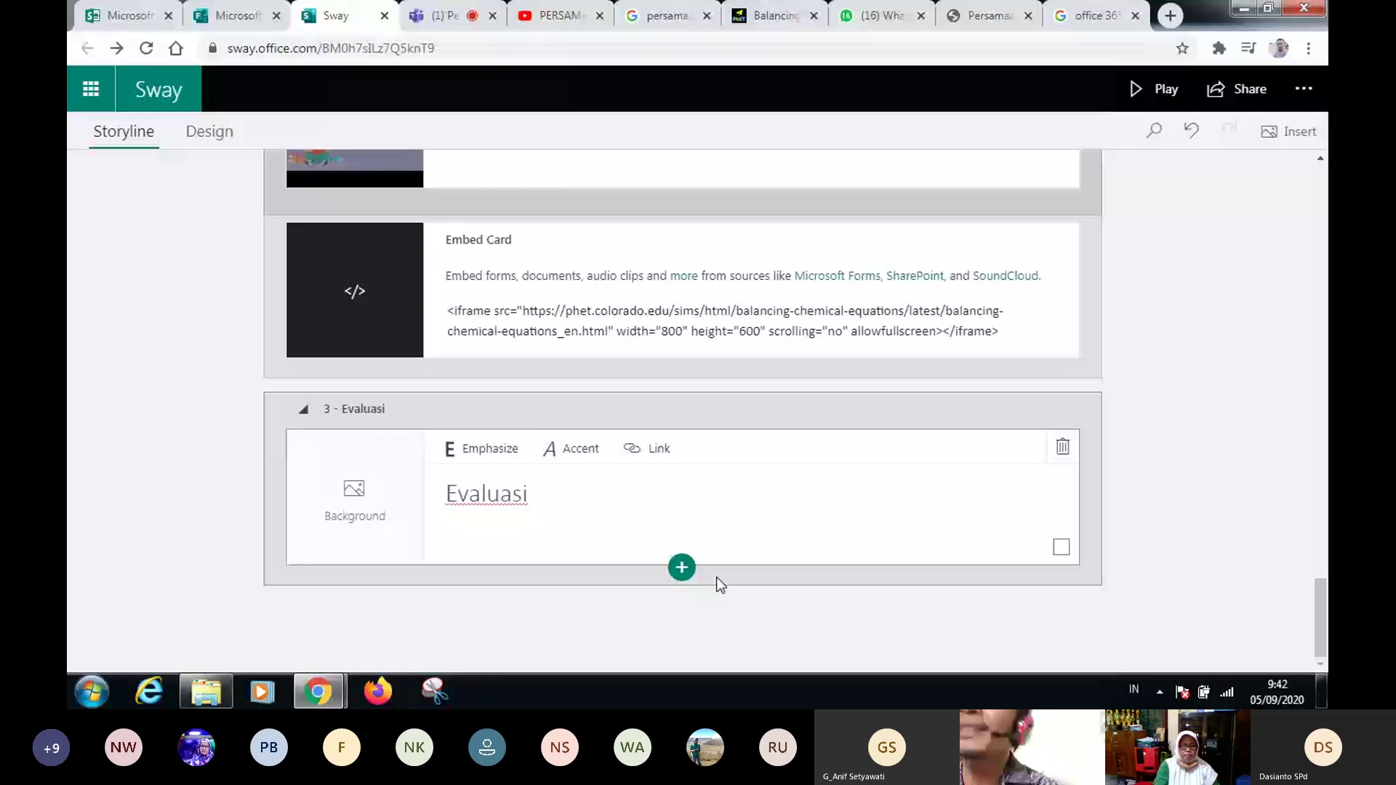
pyautogui.click(681, 567)
pyautogui.click(610, 630)
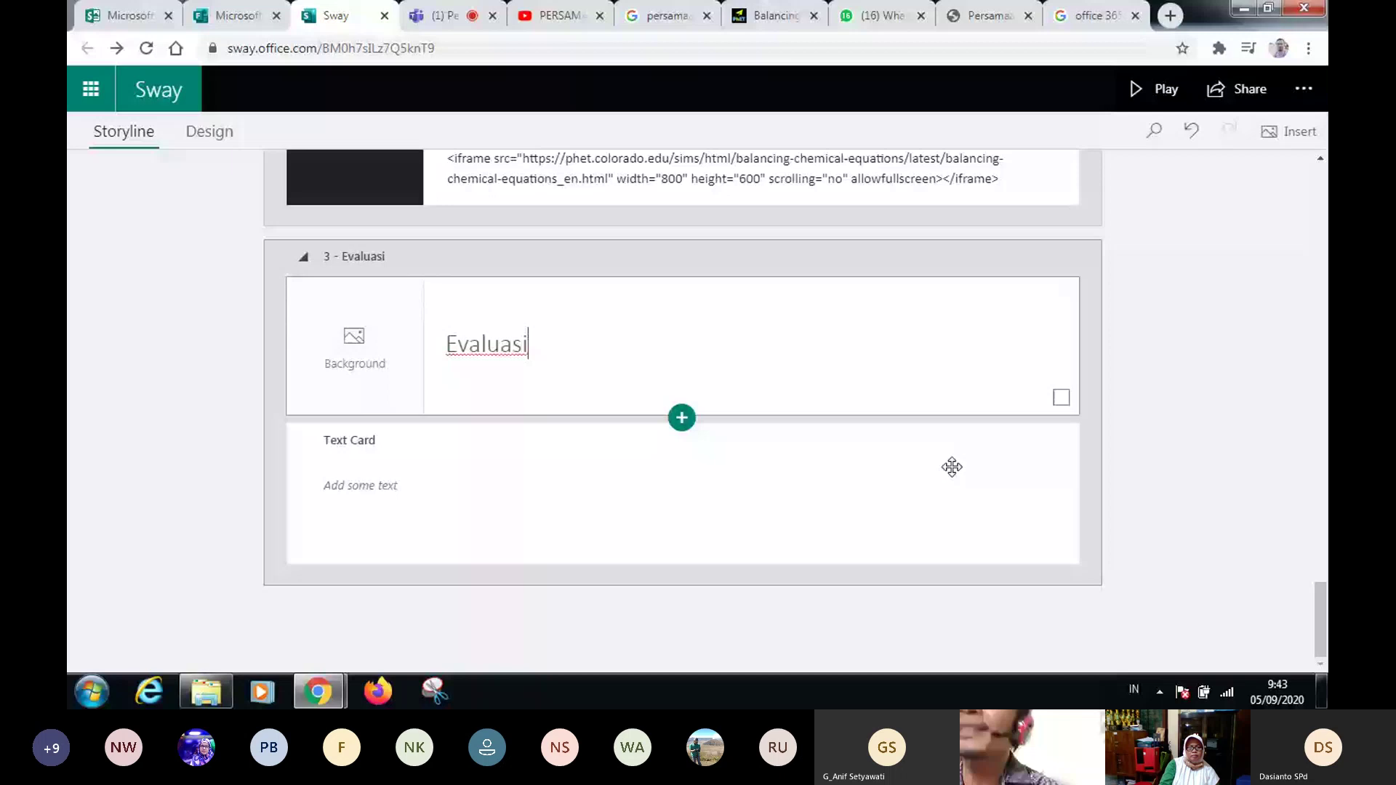
pyautogui.moveTo(952, 467); pyautogui.dragTo(640, 603)
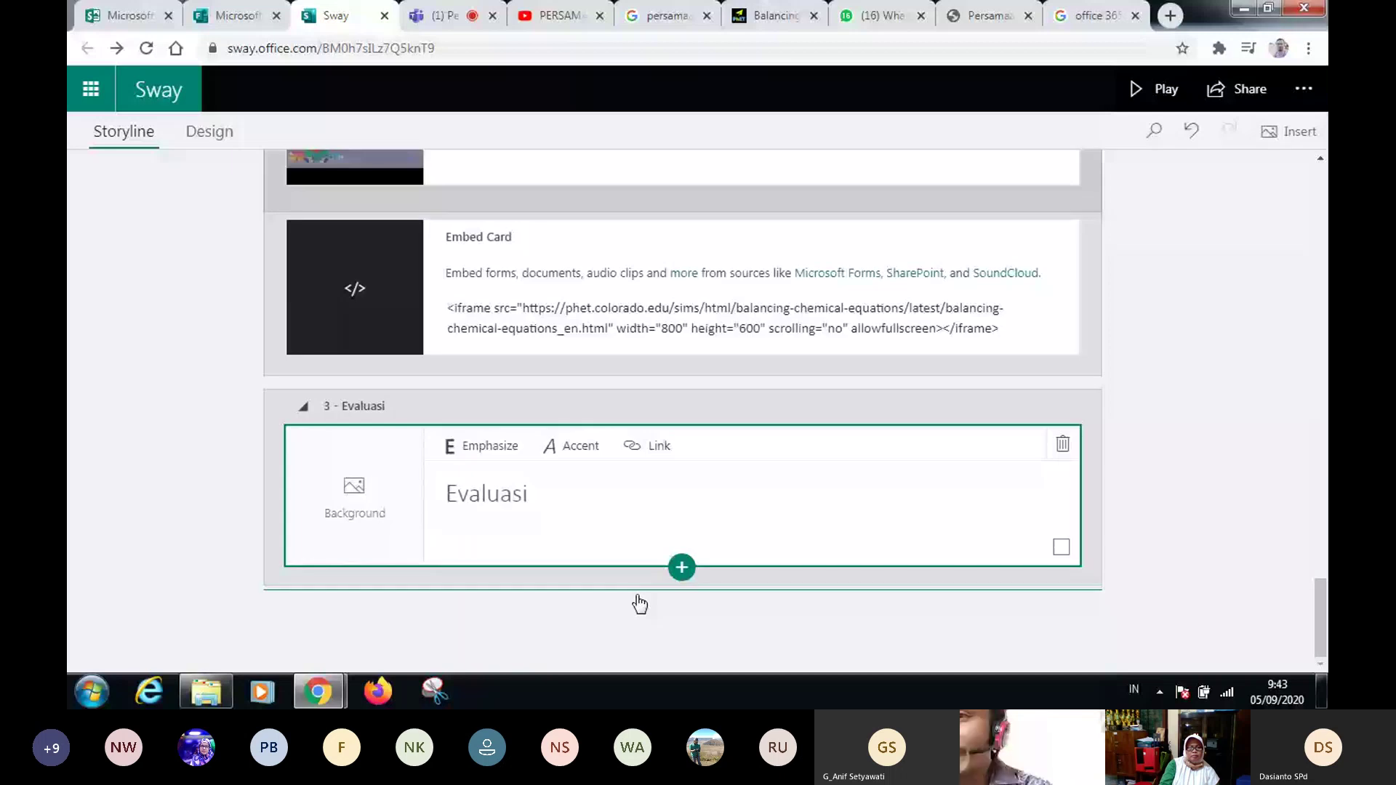
# - Add an empty Embed card below the Evaluasi heading
pyautogui.click(682, 567)
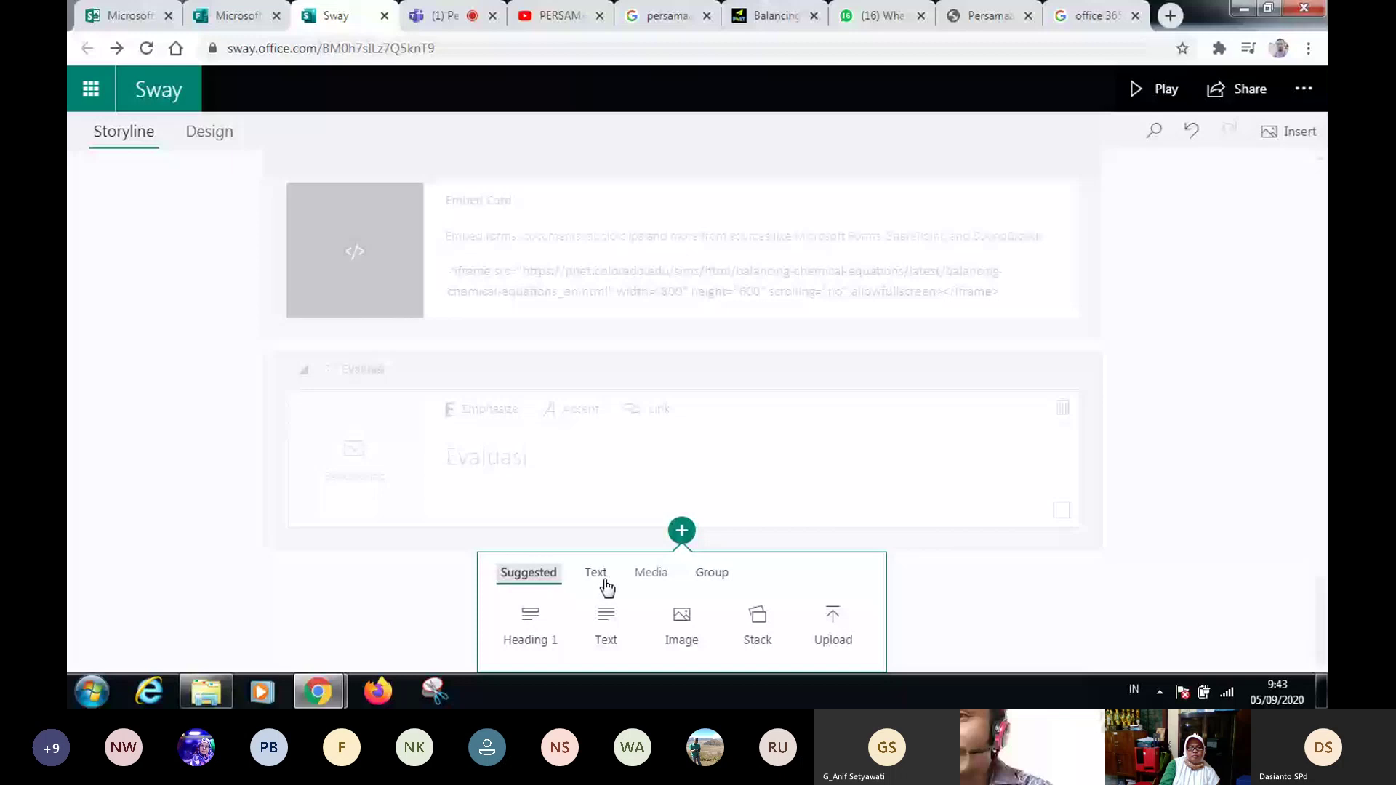
pyautogui.click(651, 572)
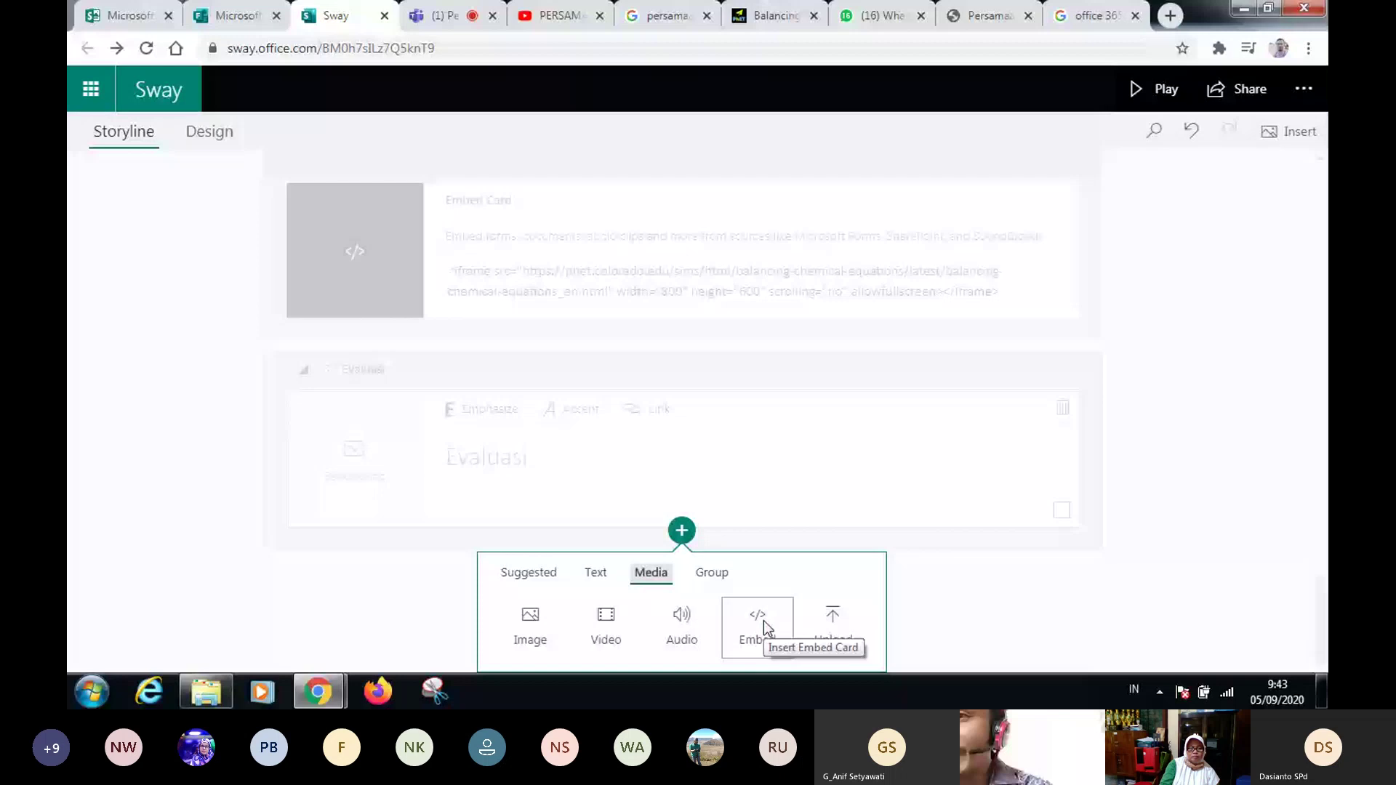
pyautogui.click(763, 621)
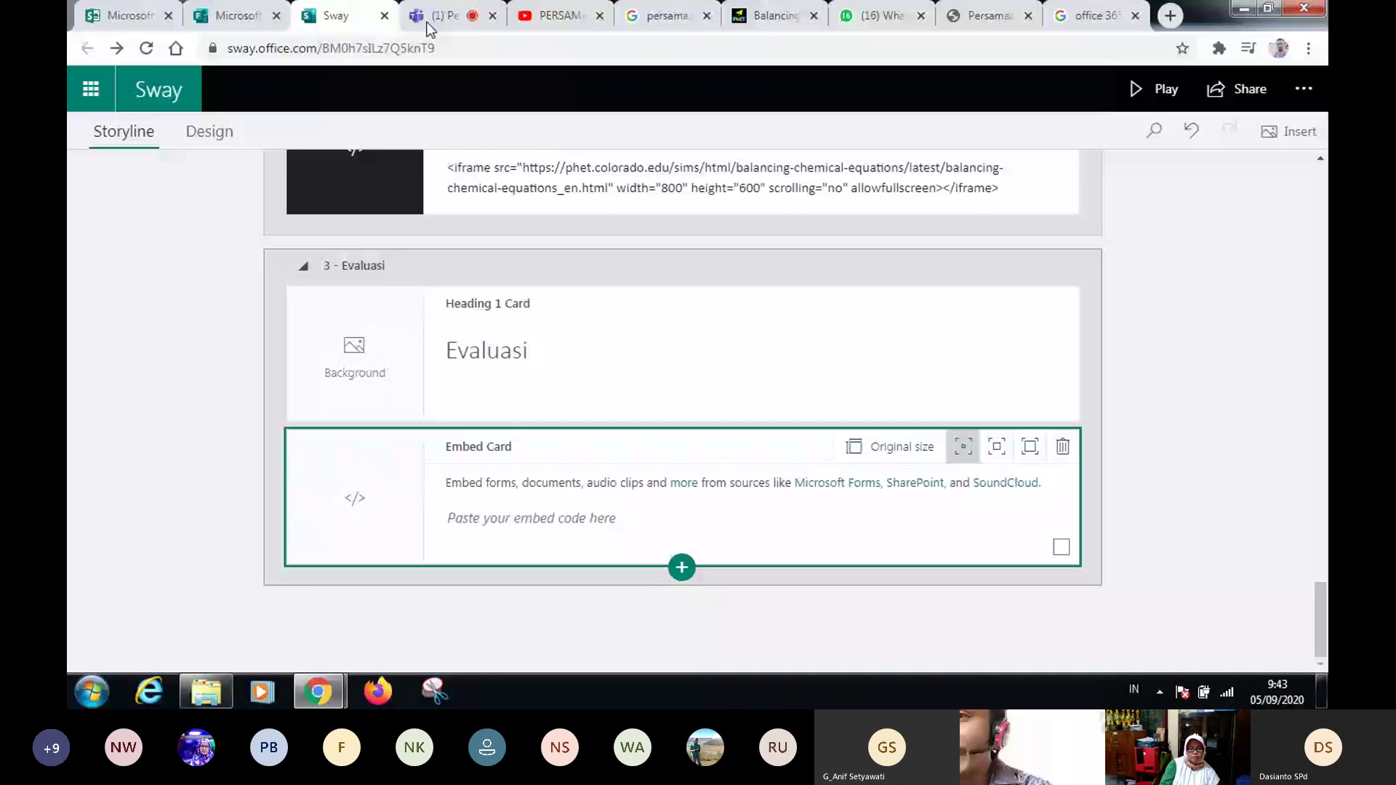
# - Switch to Microsoft Forms and open the Evaluasi Pertemuan 1 form
pyautogui.click(237, 16)
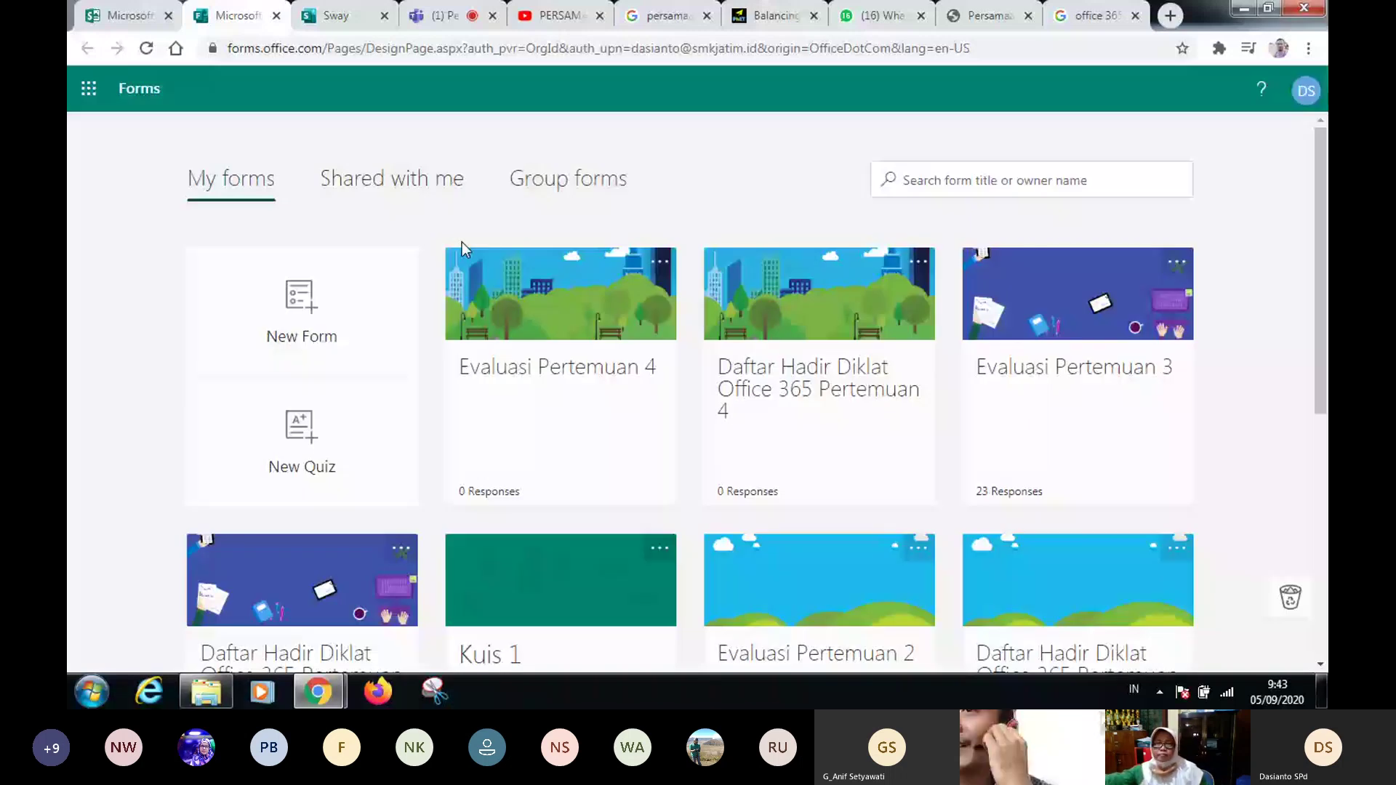
pyautogui.click(1321, 457)
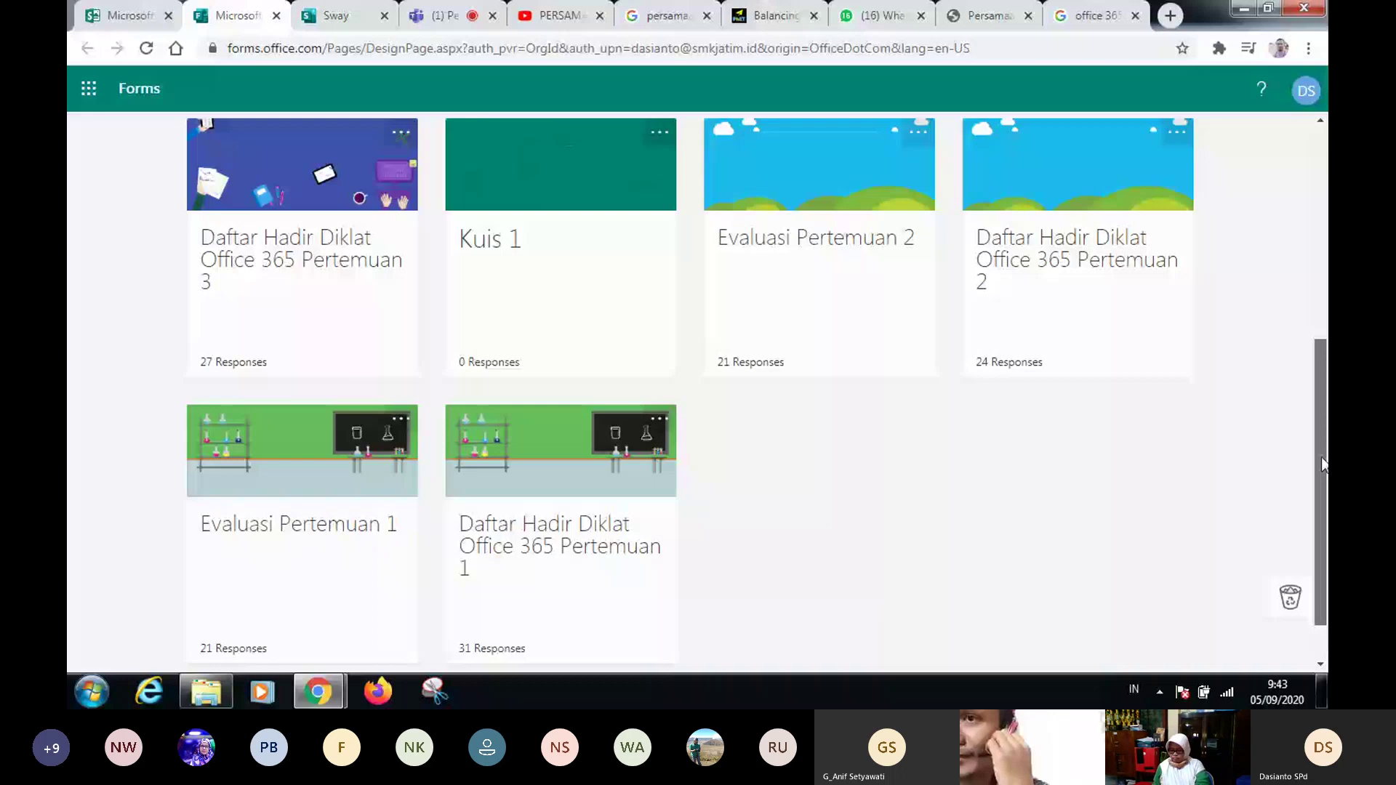
pyautogui.scroll(-1, 1310, 500)
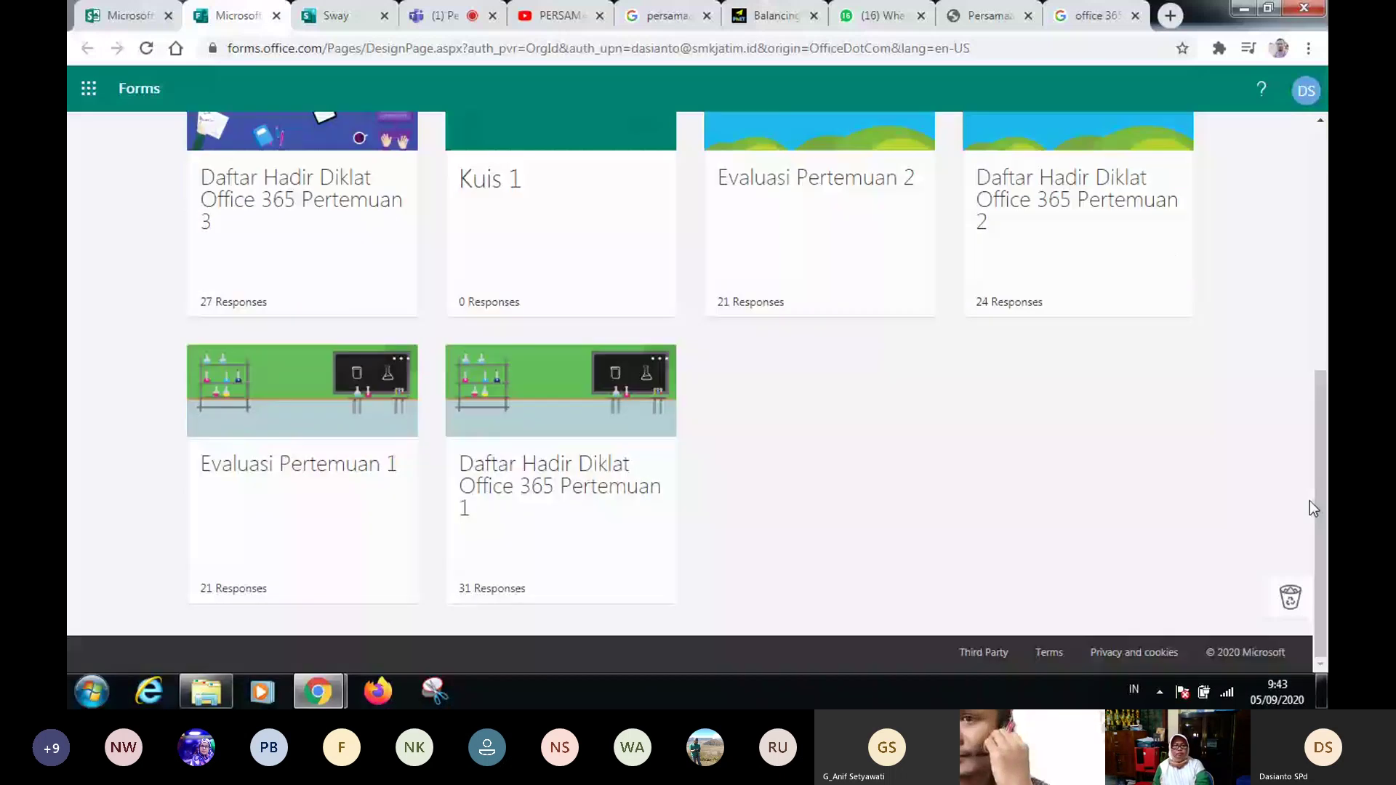
pyautogui.click(327, 422)
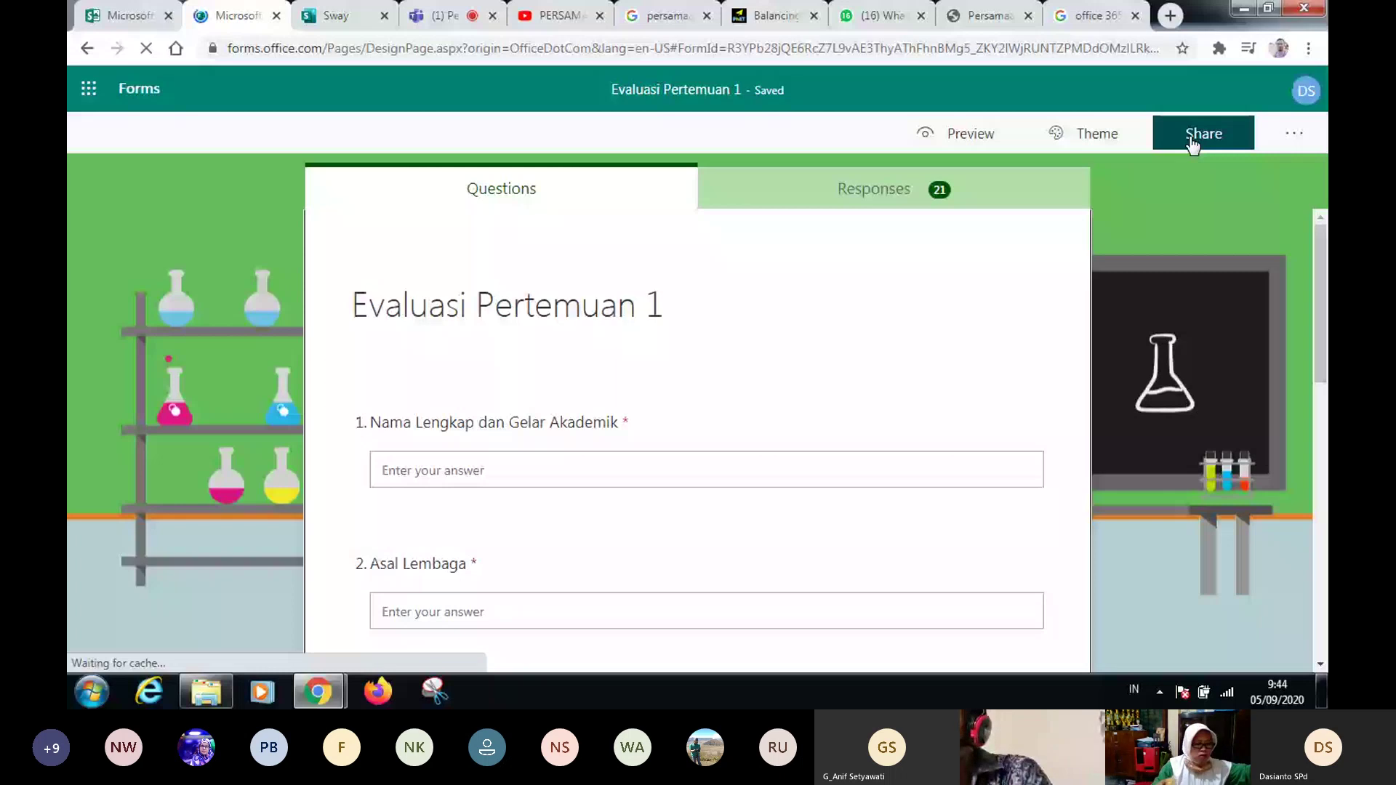
# - Share the form so that anyone with the link can respond, and copy its embed code
pyautogui.click(1193, 138)
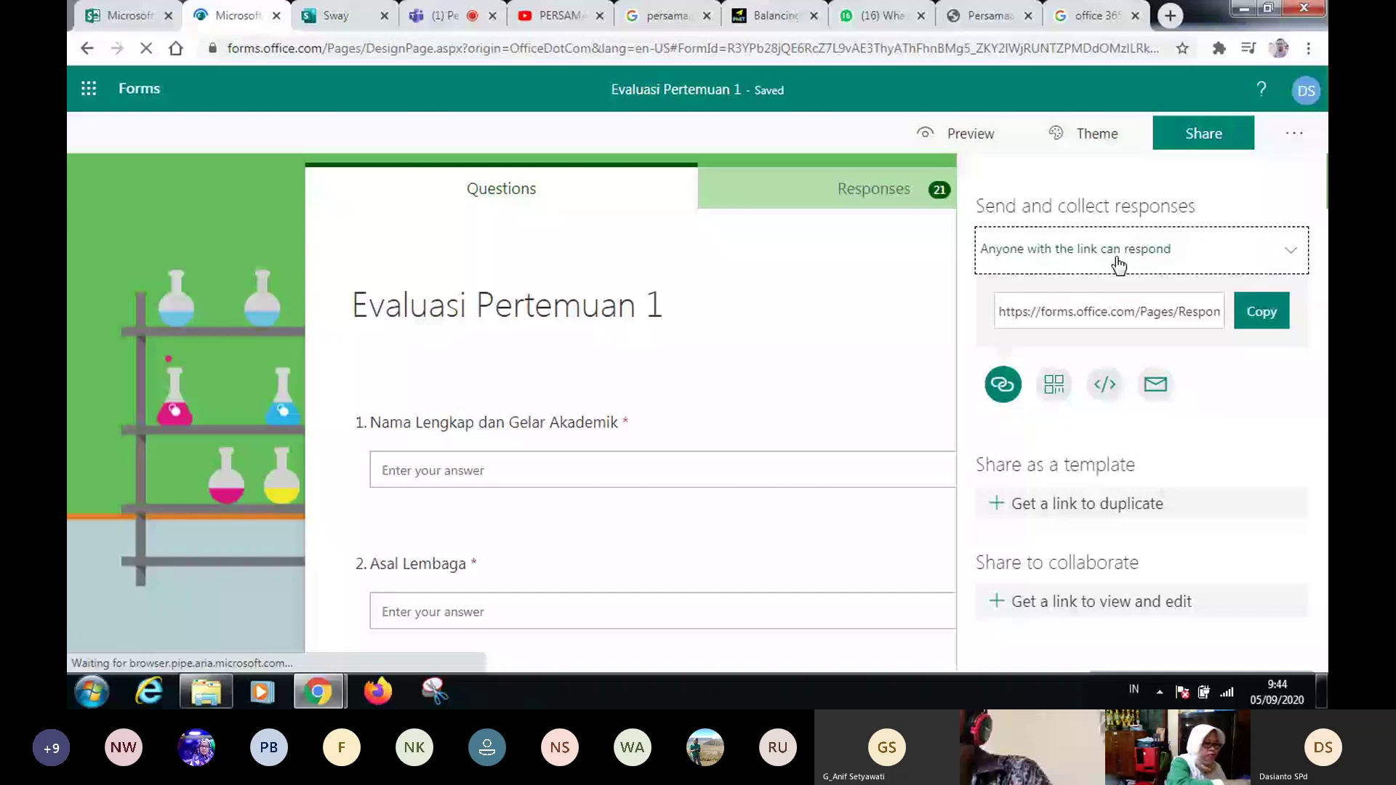
pyautogui.click(1120, 265)
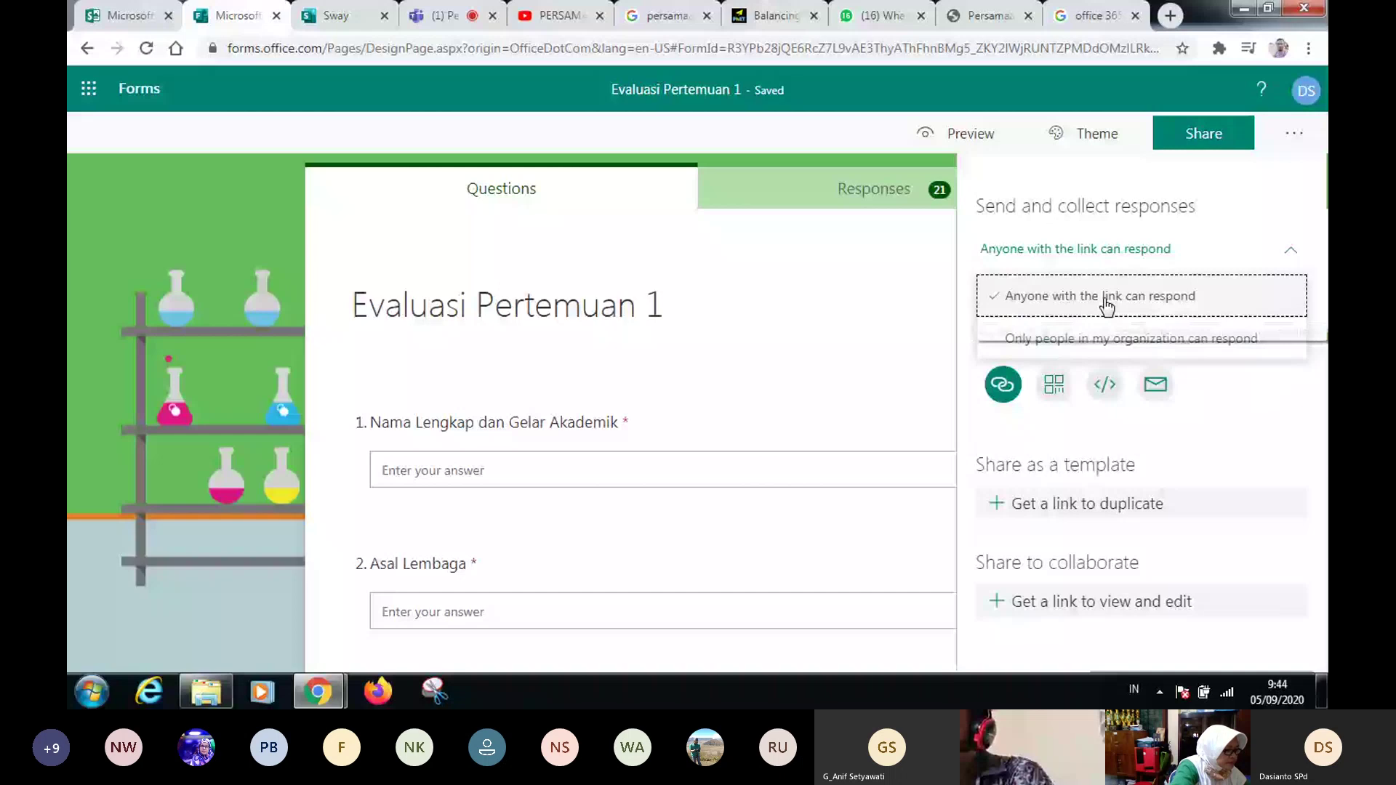
pyautogui.click(1107, 298)
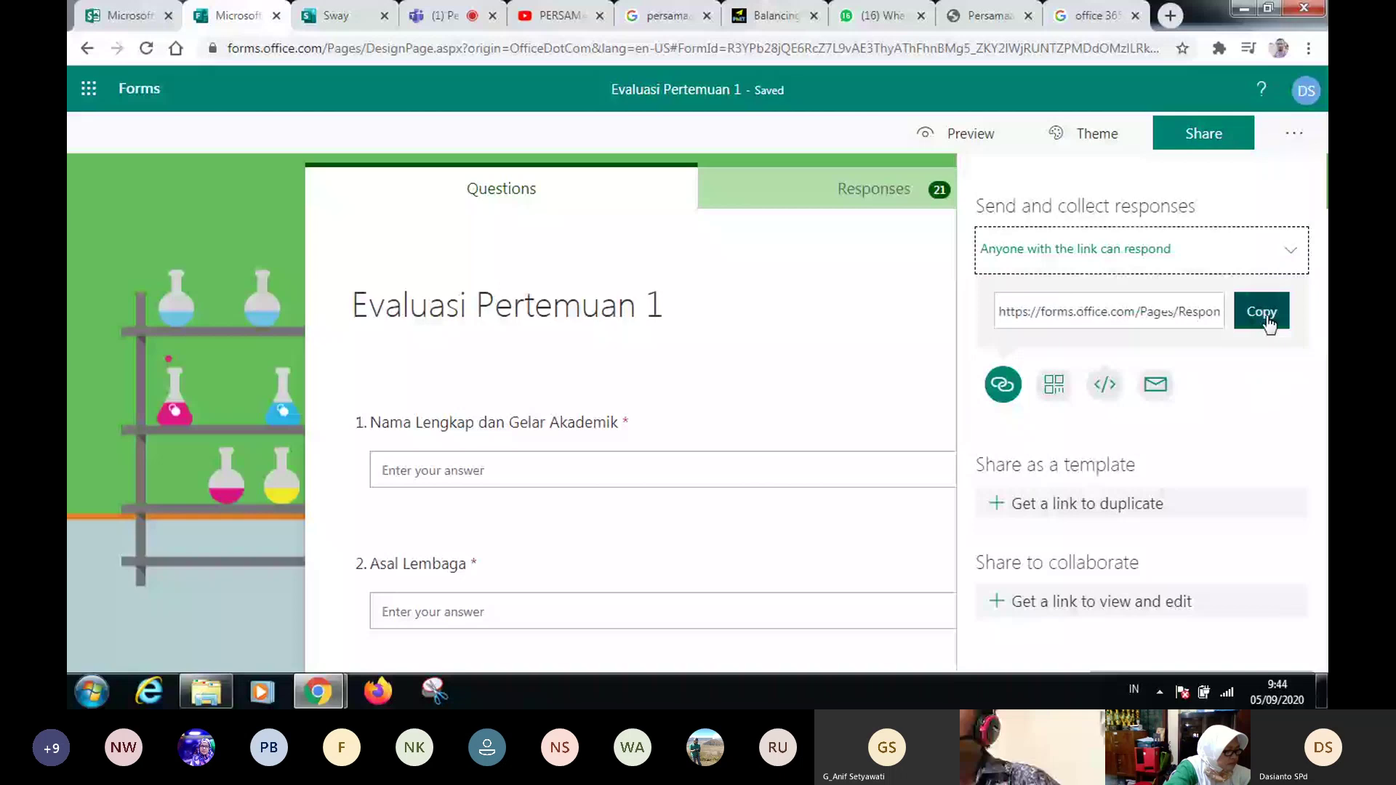
pyautogui.click(1104, 386)
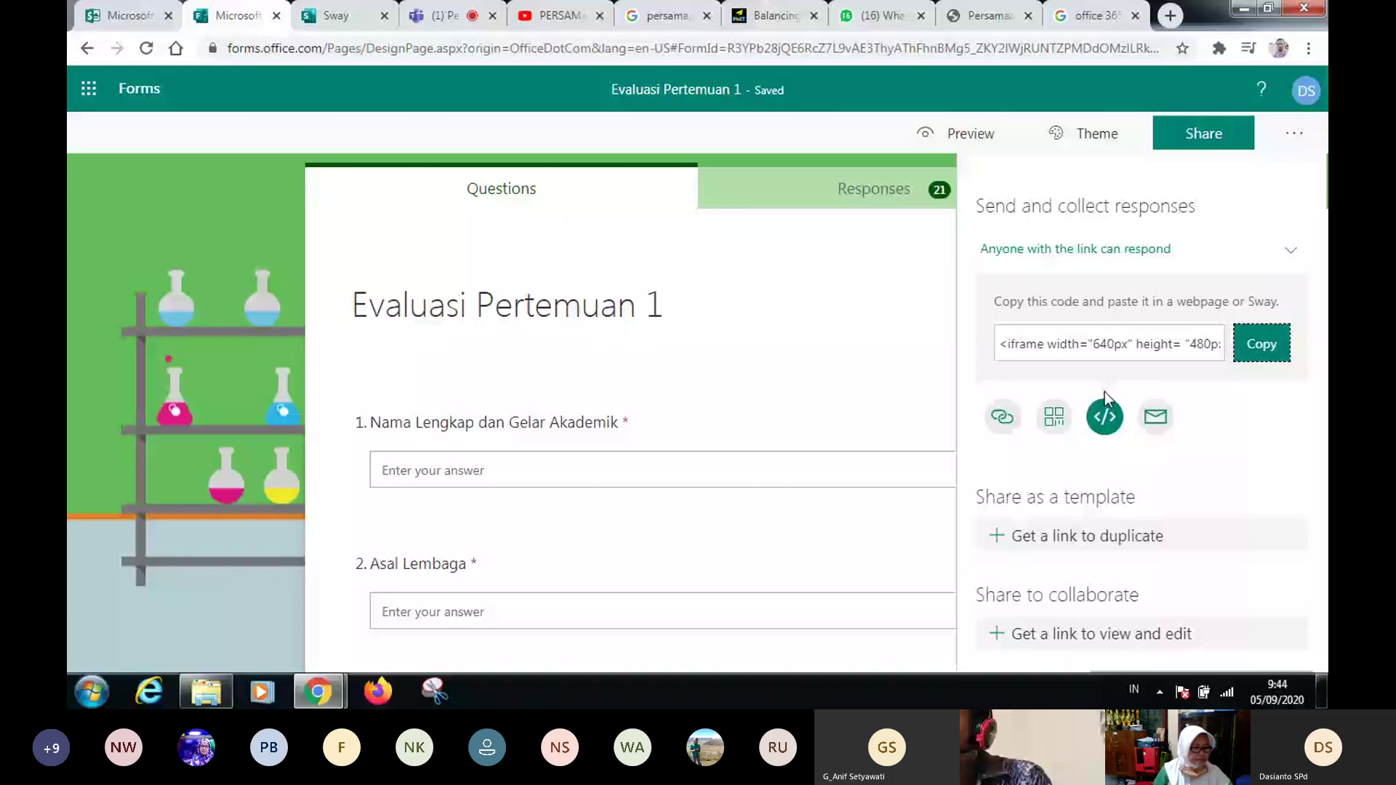
pyautogui.click(1267, 352)
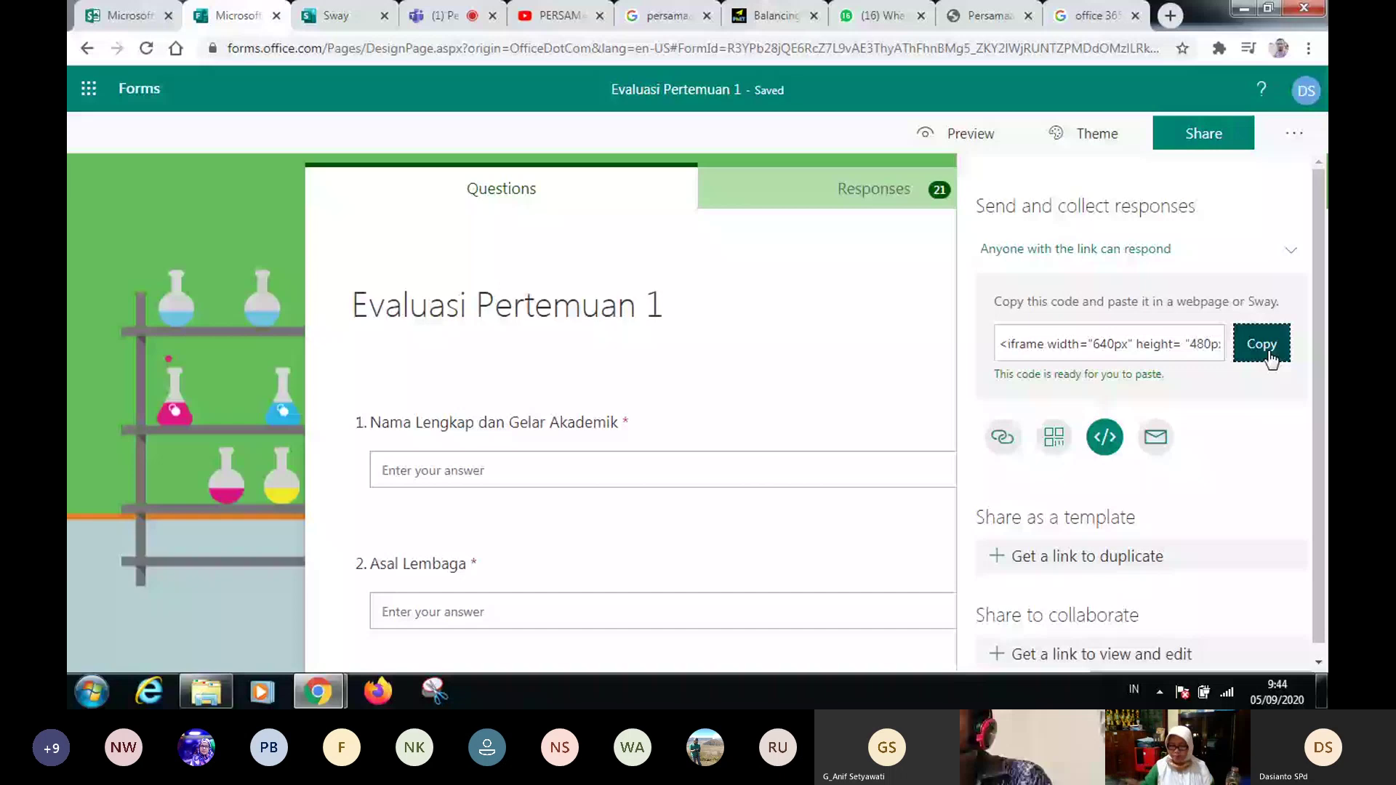
# - Return to the Sway and paste the form's embed code into the empty Embed card under Evaluasi
pyautogui.click(326, 22)
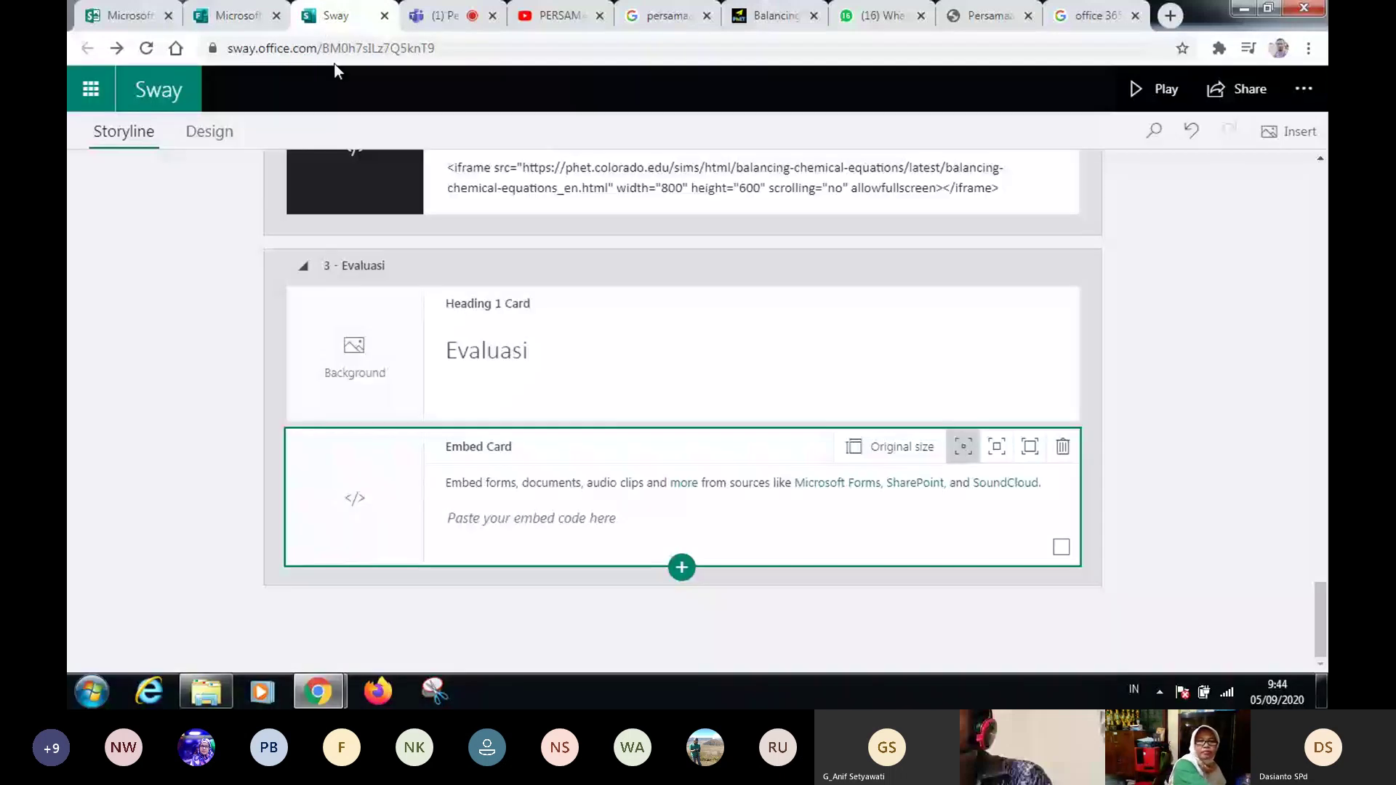
pyautogui.click(471, 516)
pyautogui.hotkey('ctrl', 'v')
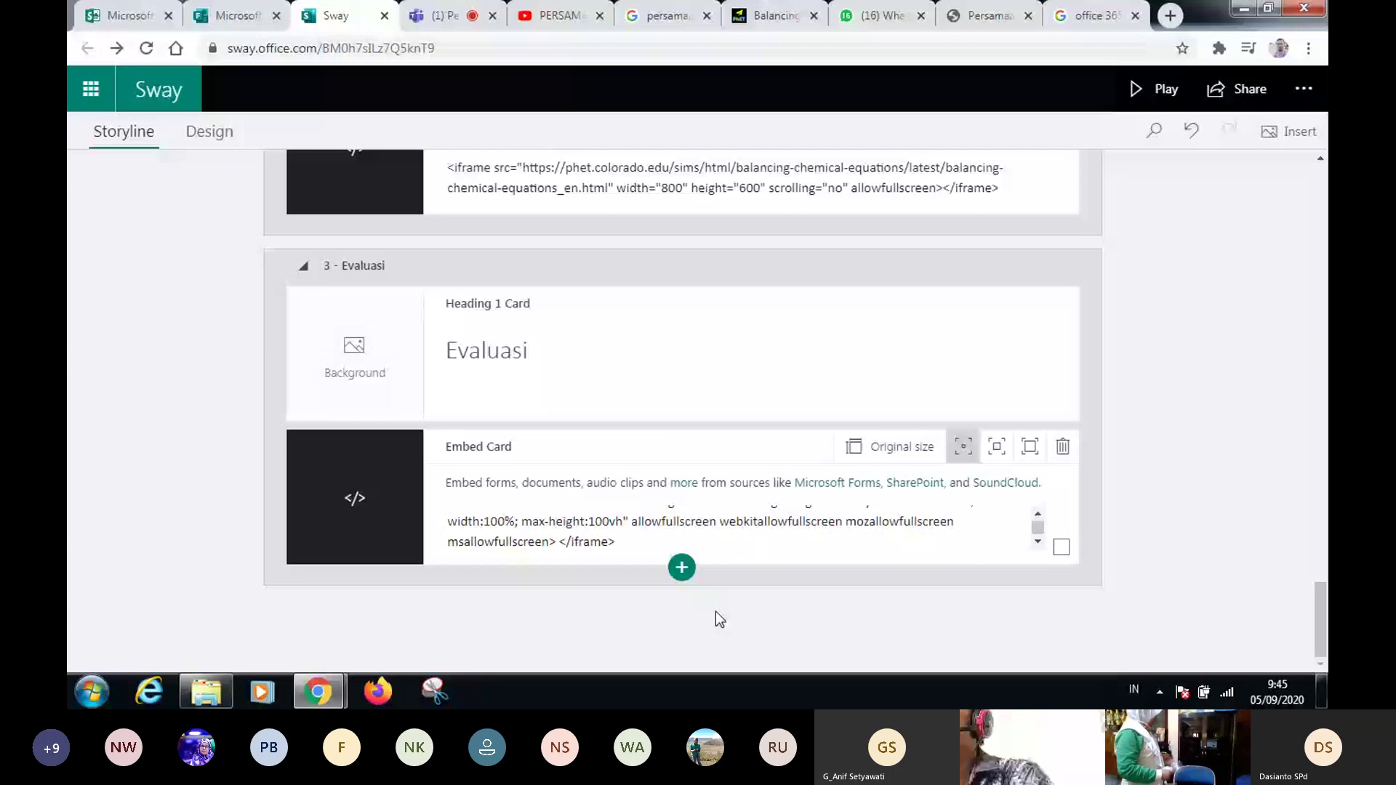
pyautogui.click(682, 567)
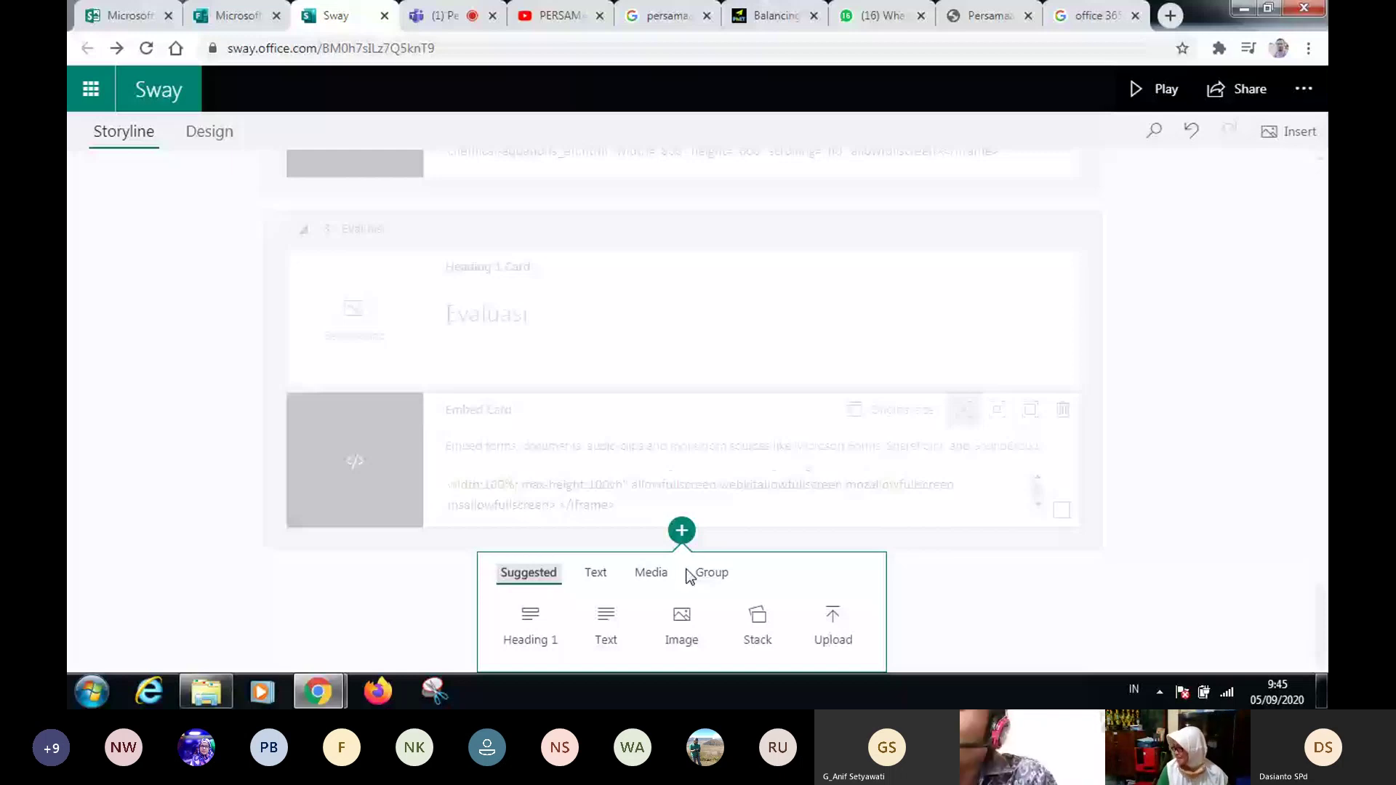
pyautogui.click(659, 578)
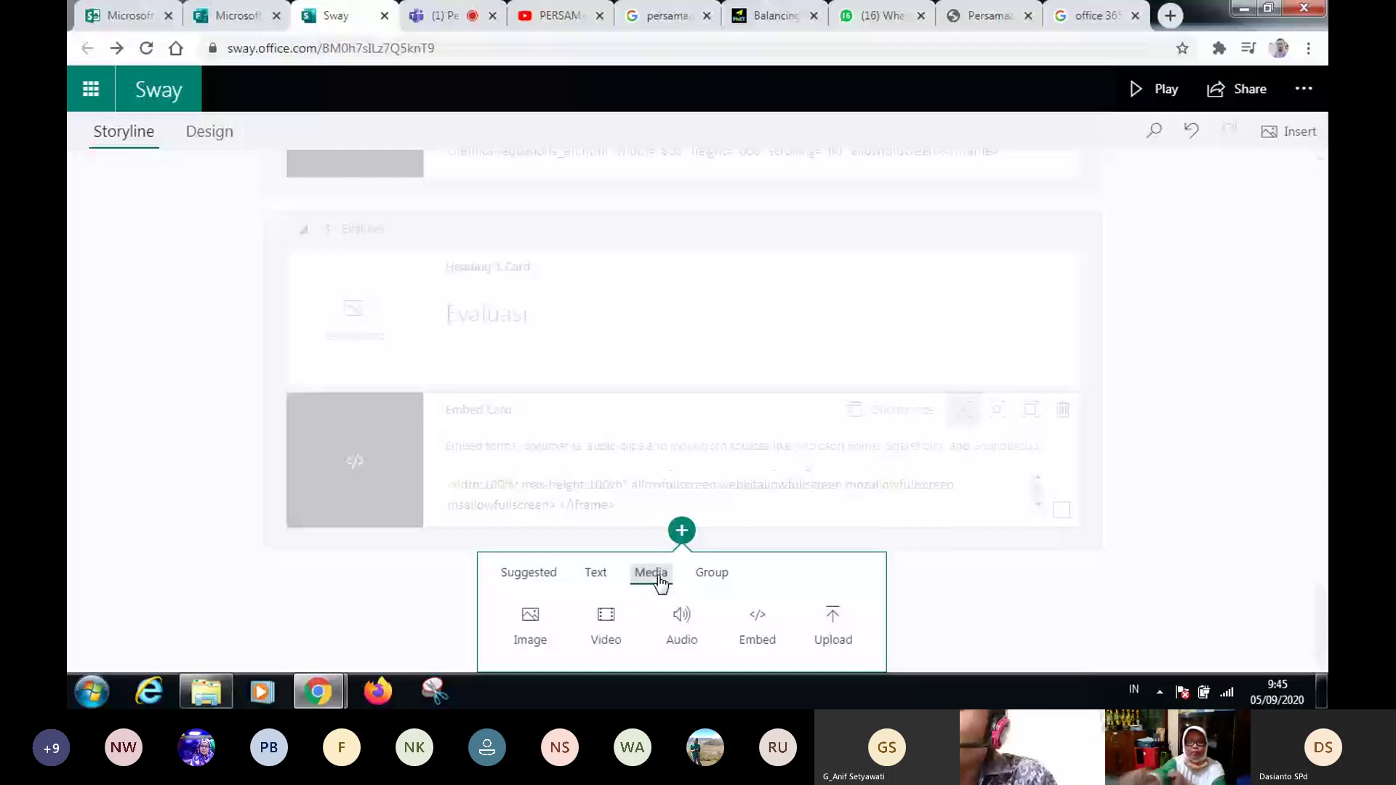
pyautogui.click(1058, 619)
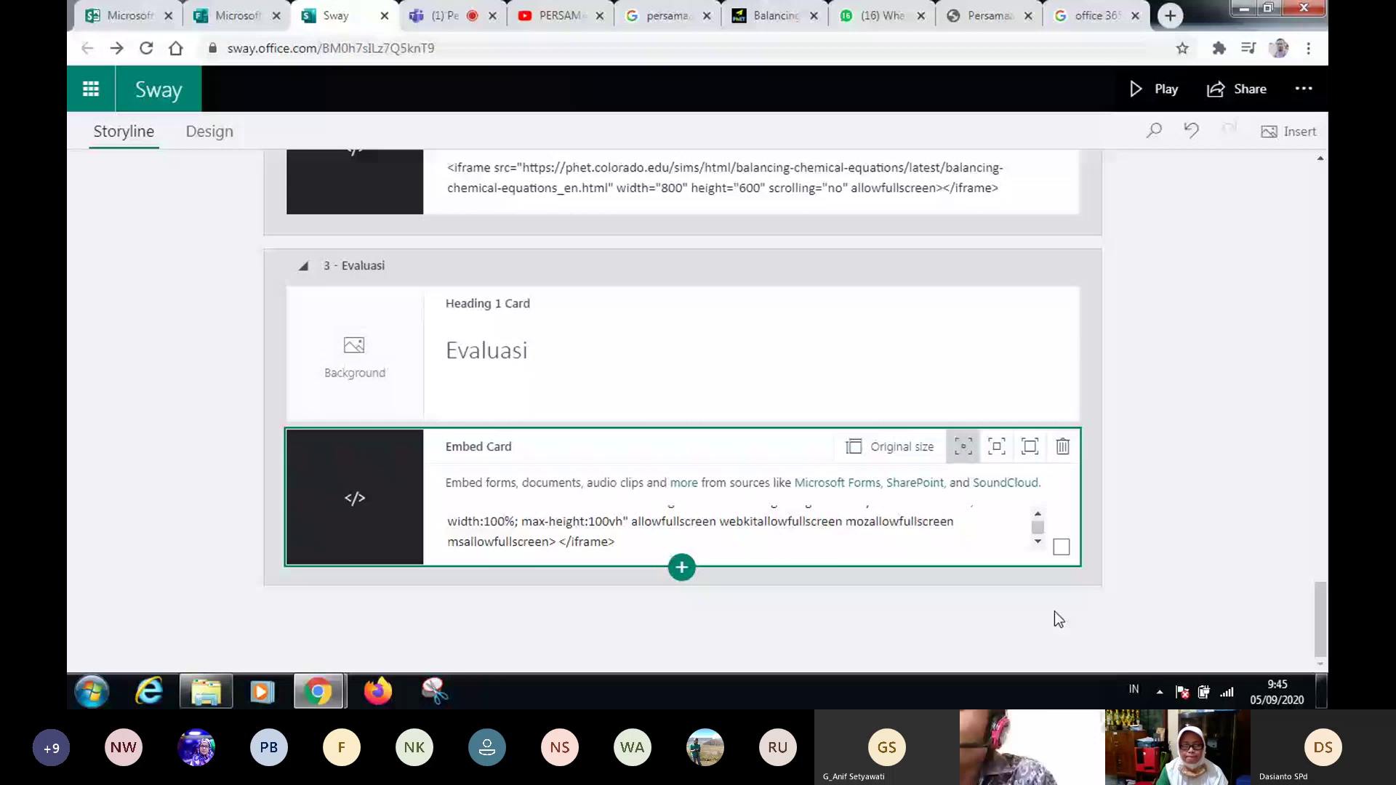
# - Add a Text card below the form's Embed card in the Evaluasi section
pyautogui.click(682, 568)
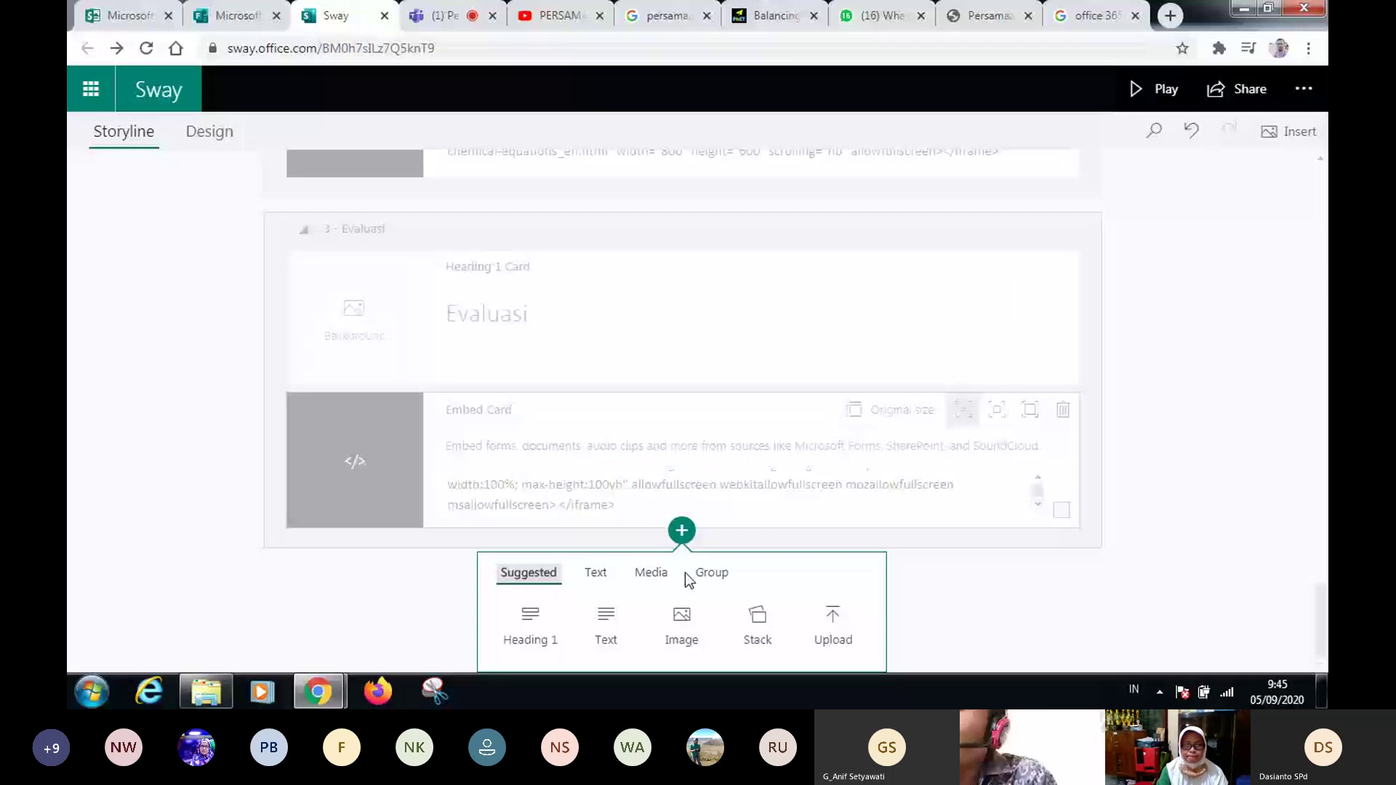
pyautogui.click(606, 625)
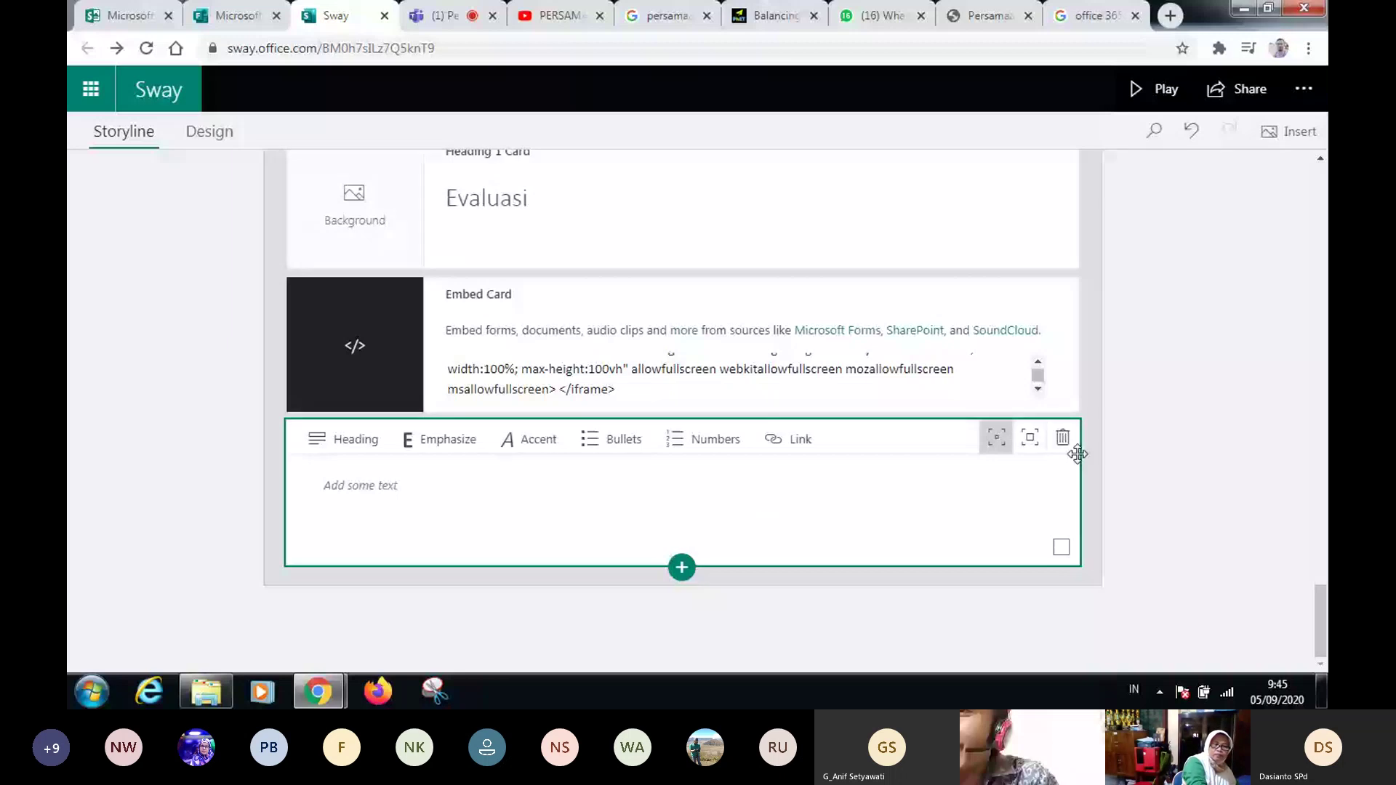
pyautogui.click(681, 567)
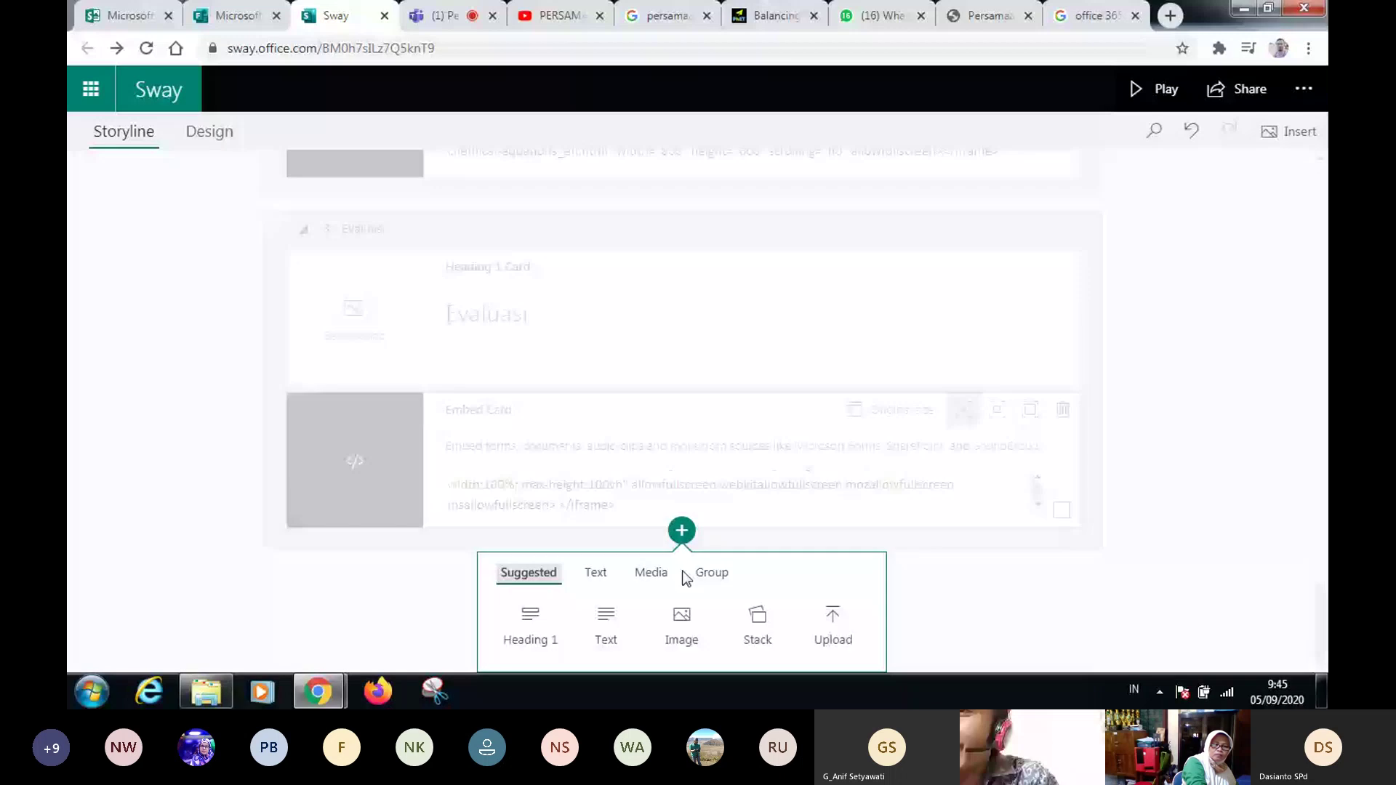
pyautogui.click(683, 574)
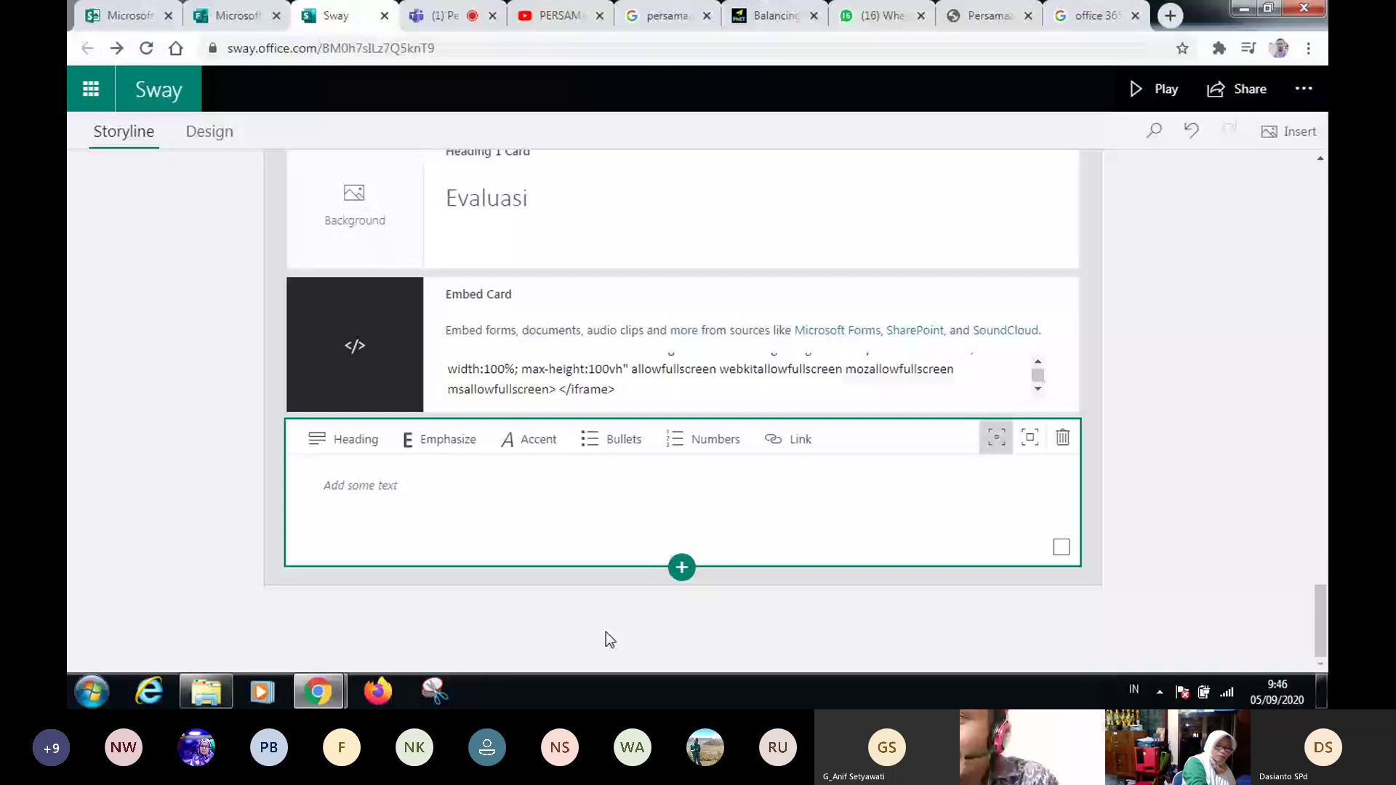
# - Copy the web address of the studiobelajar.com persamaan-reaksi page and return to the empty Text card in the Sway
pyautogui.click(796, 449)
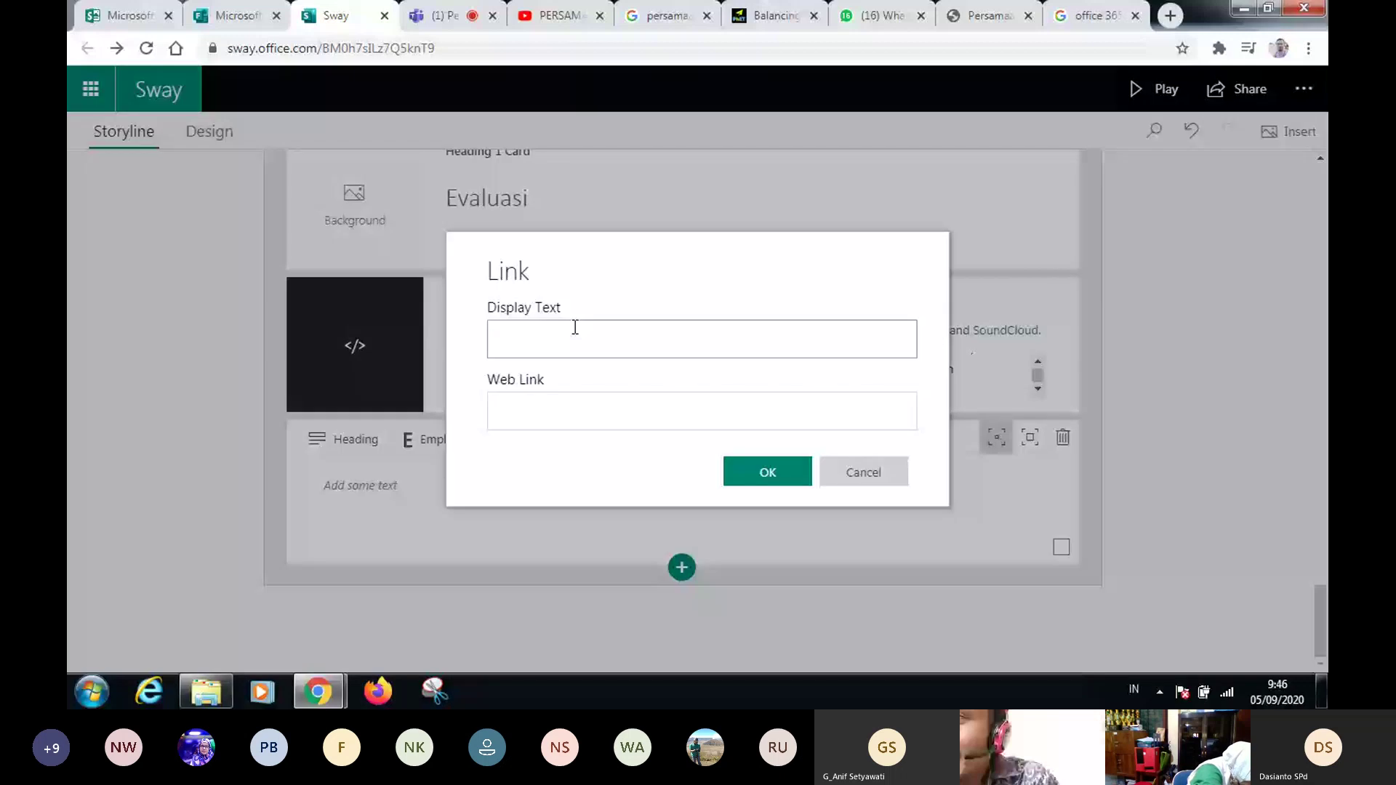
pyautogui.click(996, 16)
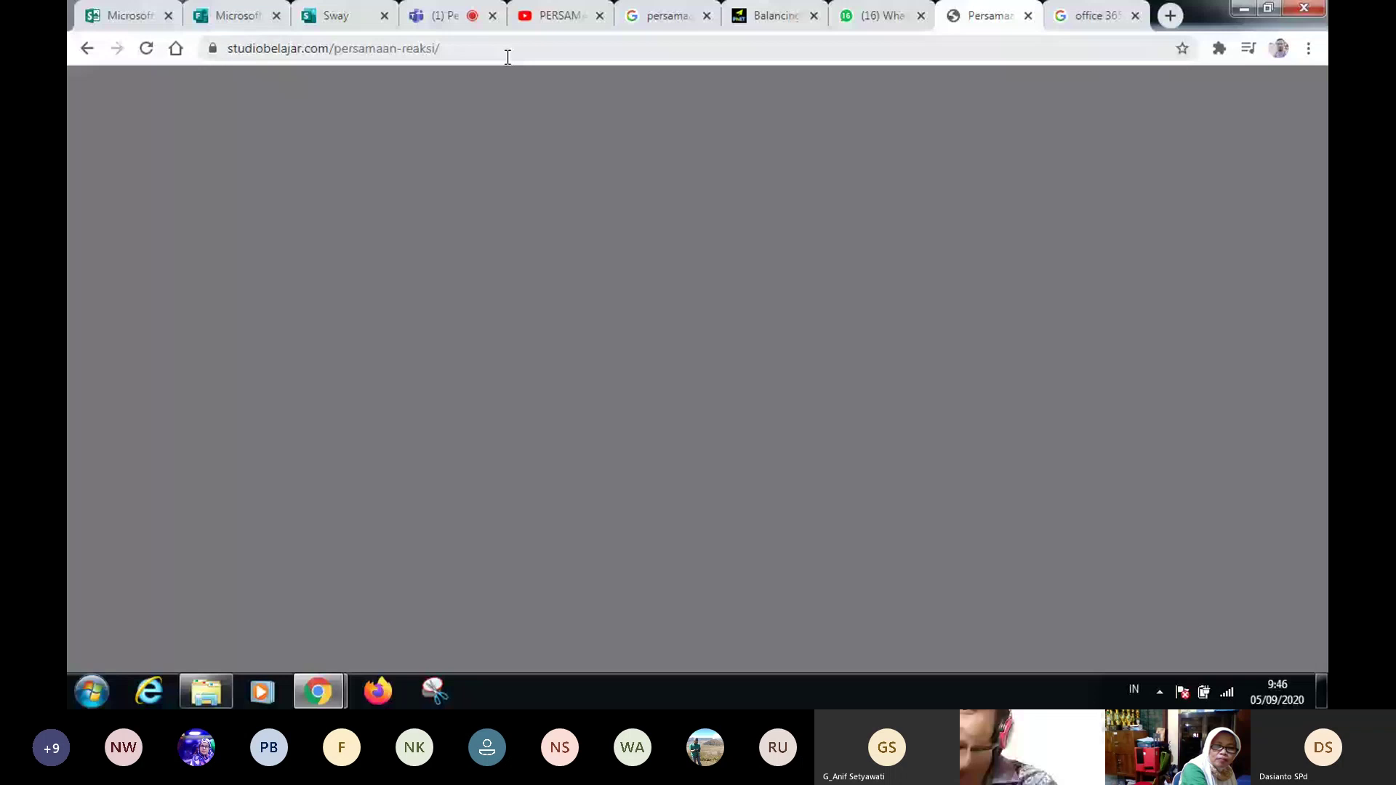
pyautogui.click(507, 54)
pyautogui.hotkey('ctrl', 'c')
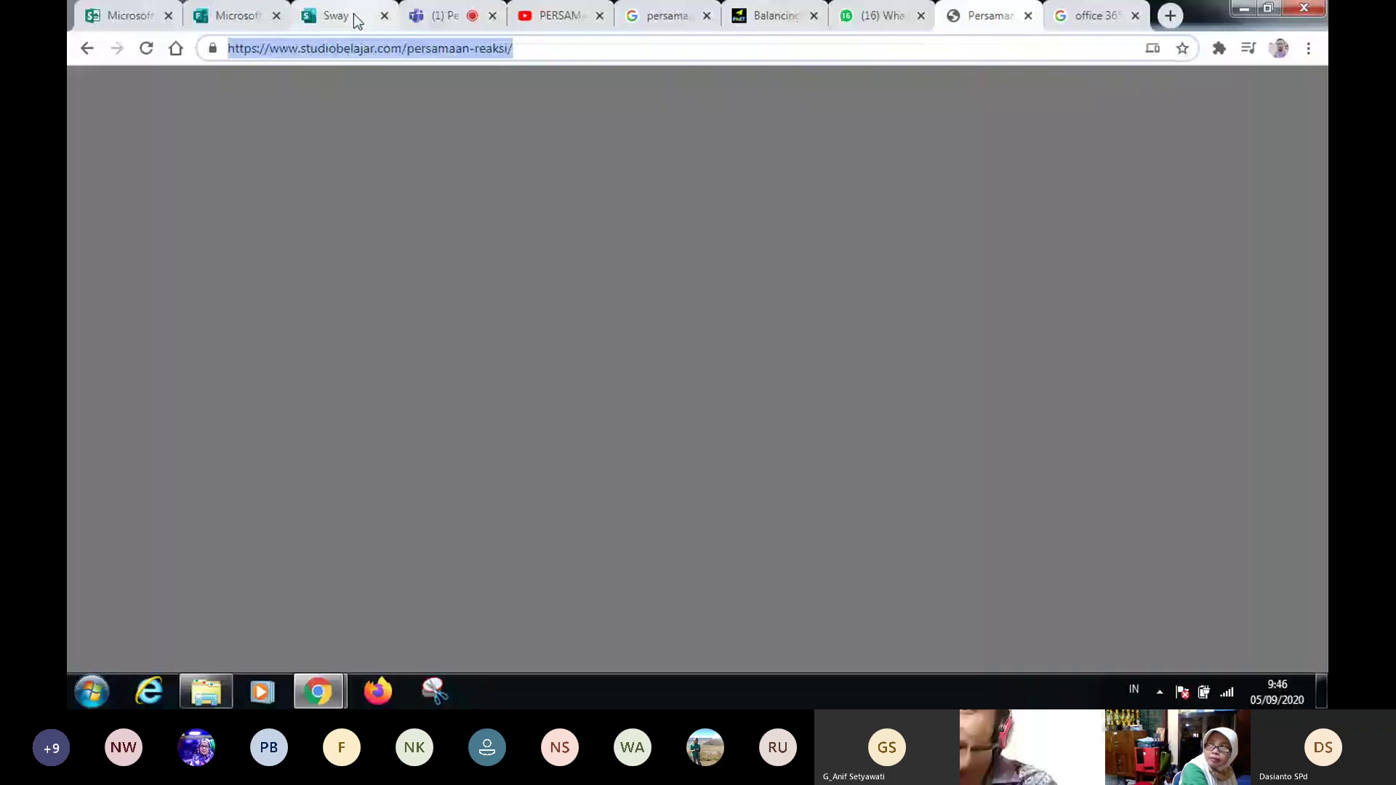
pyautogui.click(357, 20)
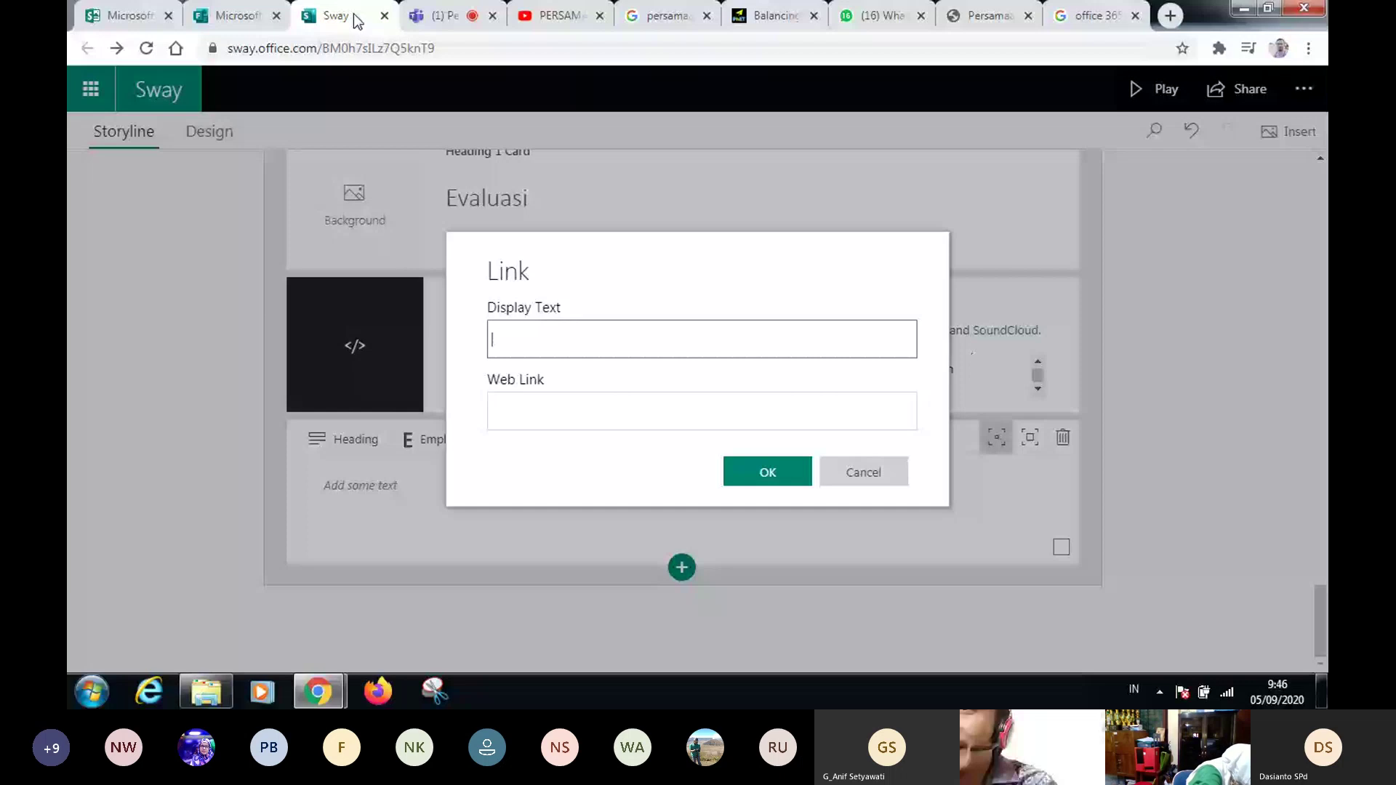
pyautogui.click(522, 409)
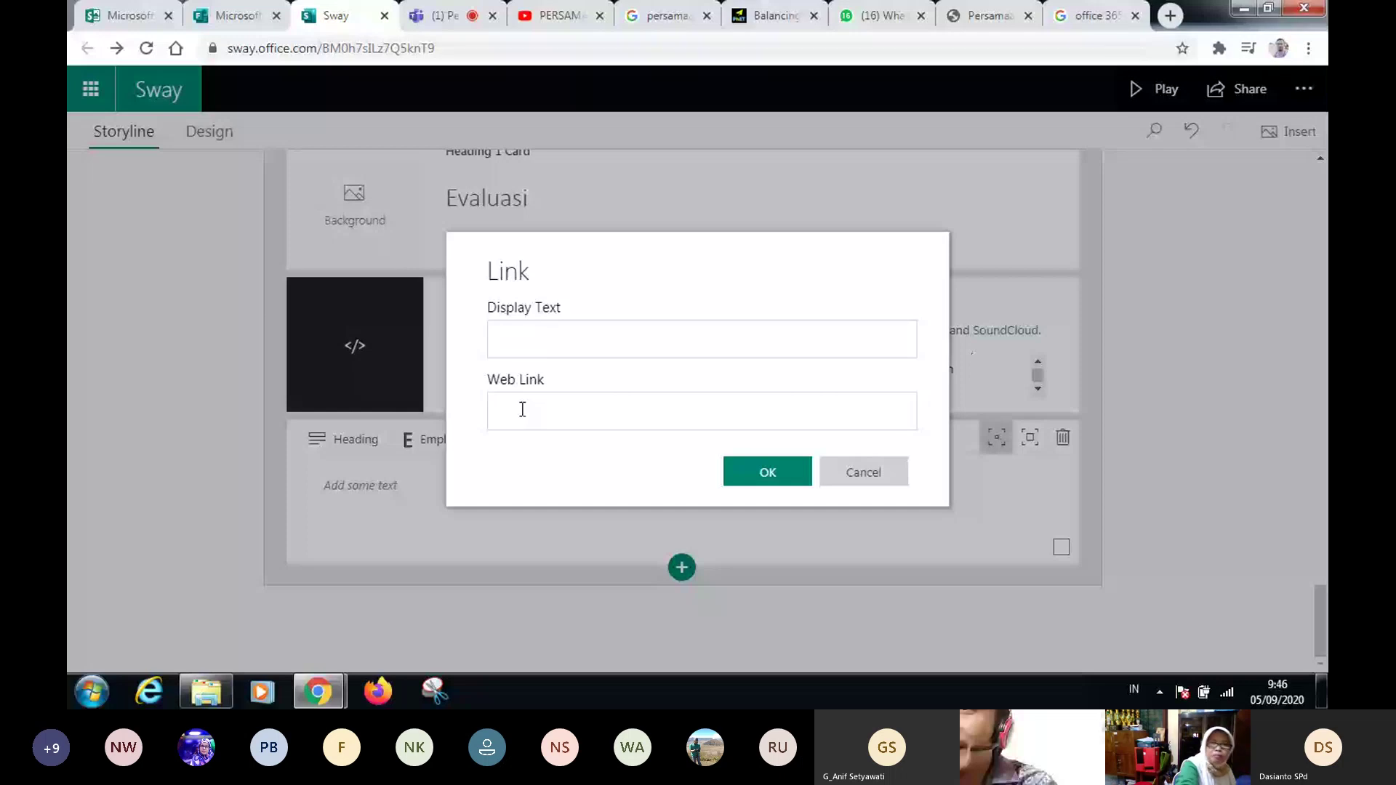
pyautogui.click(524, 406)
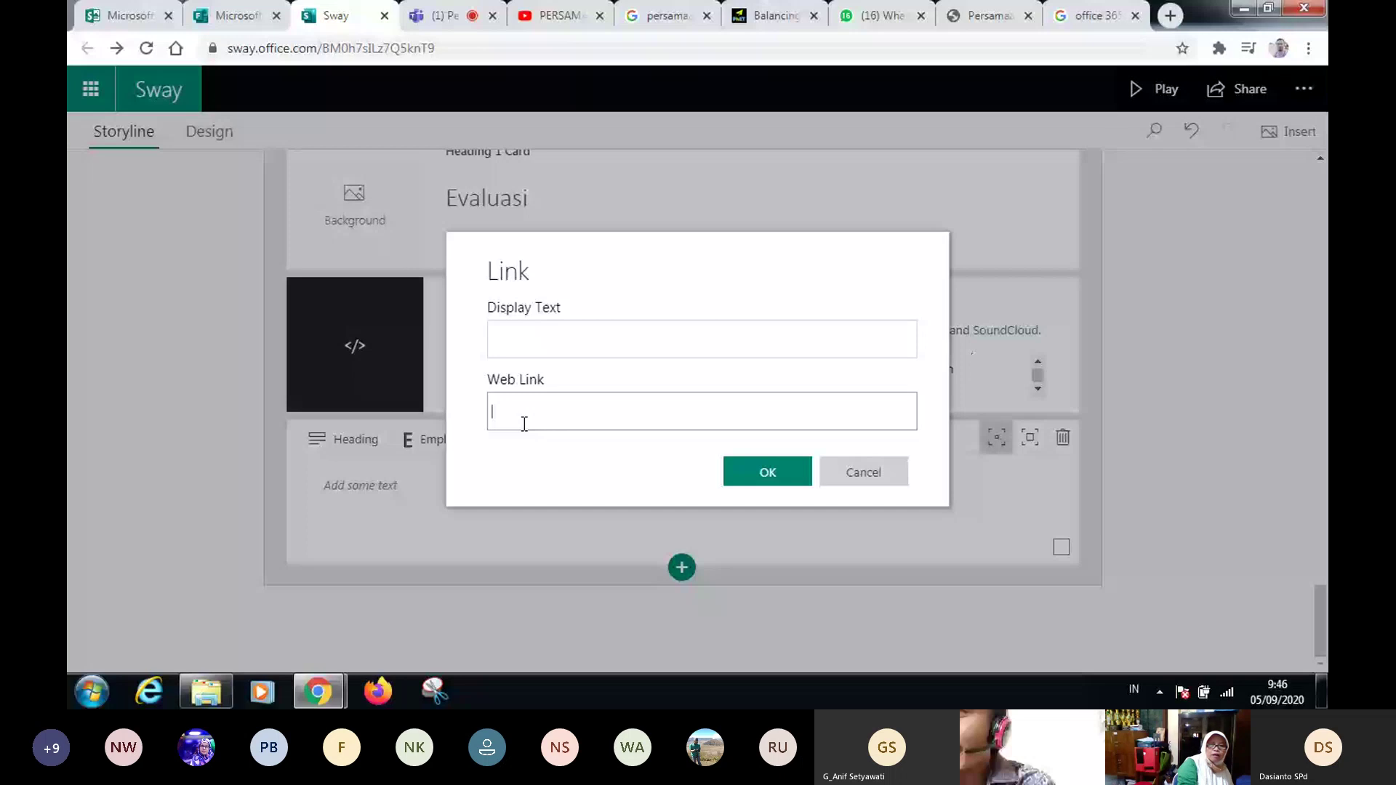
pyautogui.click(442, 516)
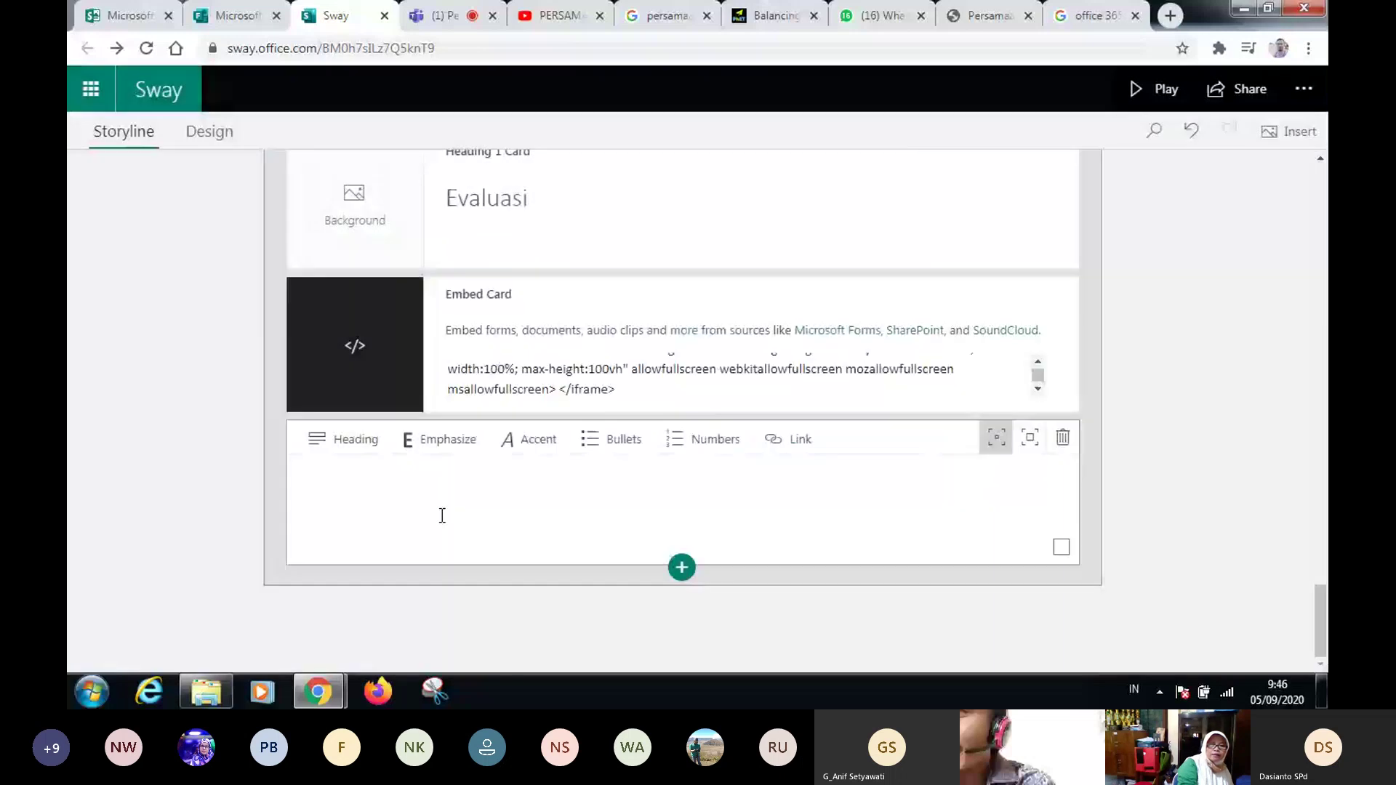
pyautogui.write('Kerjakan')
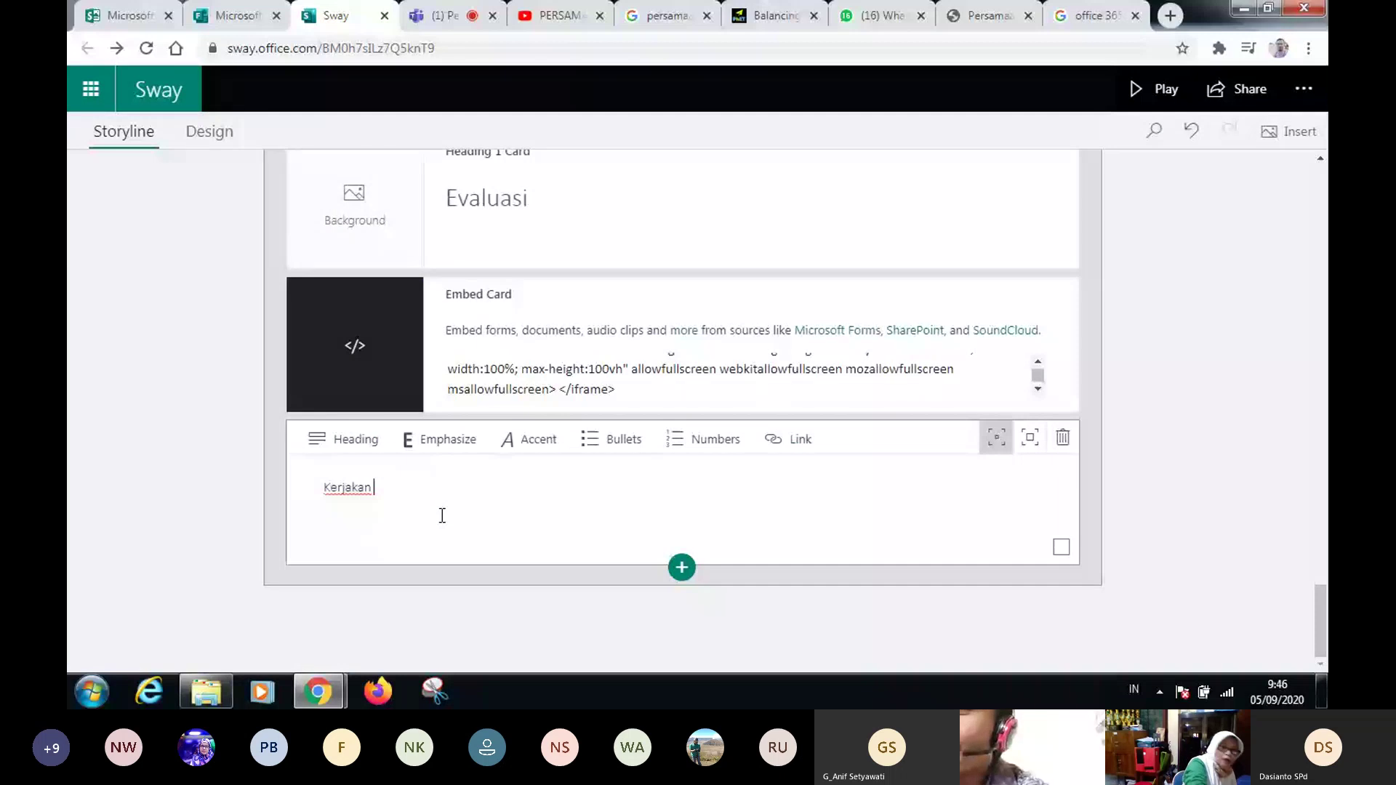
pyautogui.click(816, 450)
pyautogui.write('Kuis Ber')
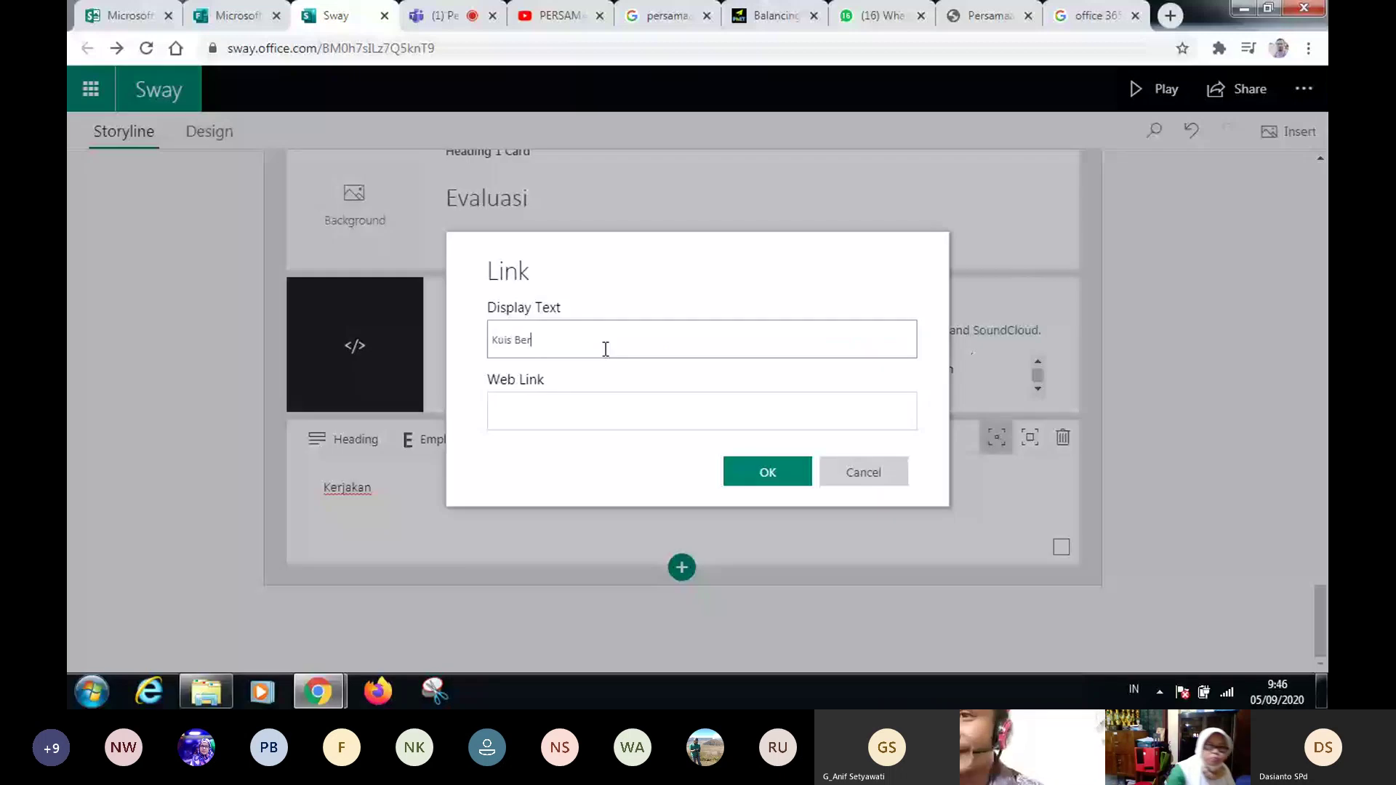
pyautogui.write('ikut')
pyautogui.click(593, 412)
pyautogui.hotkey('ctrl', 'v')
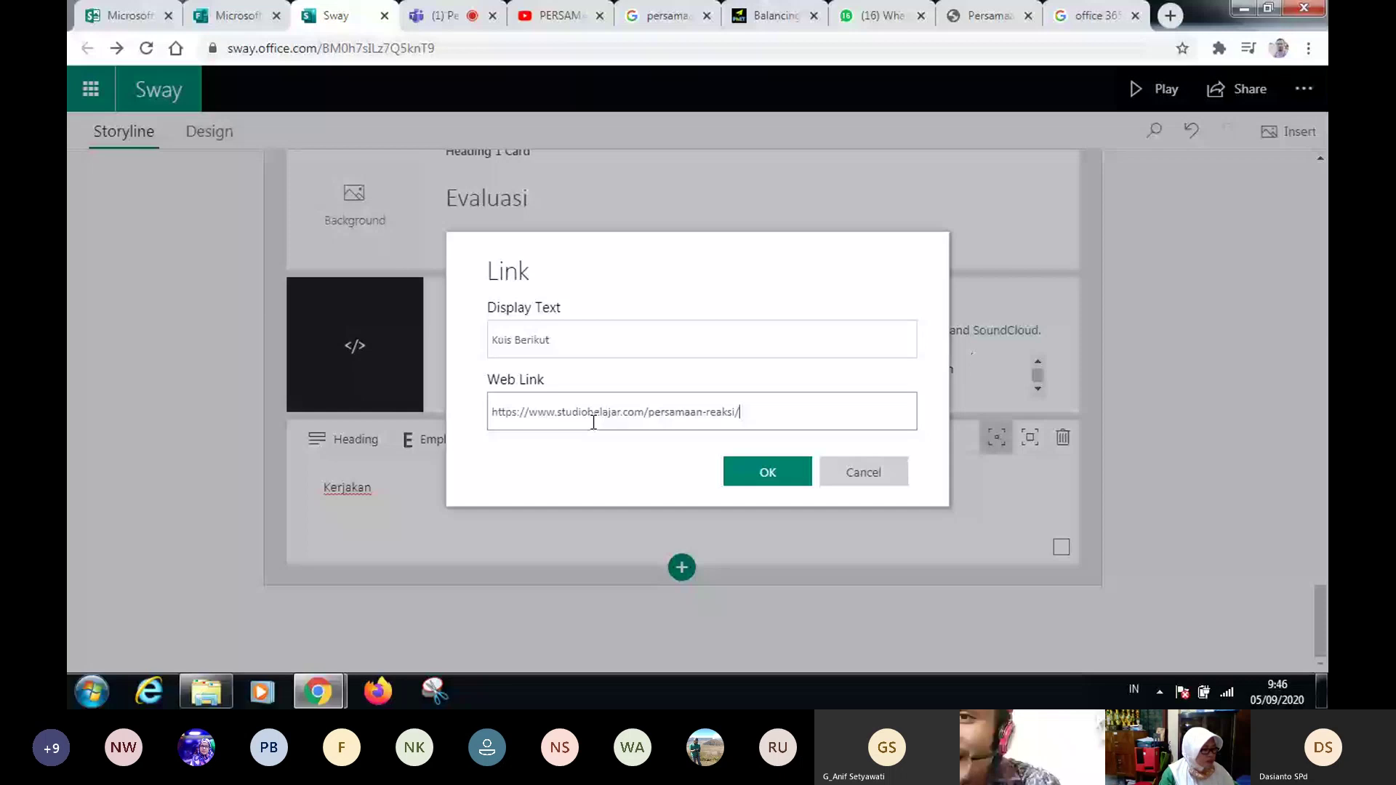
pyautogui.press('Return')
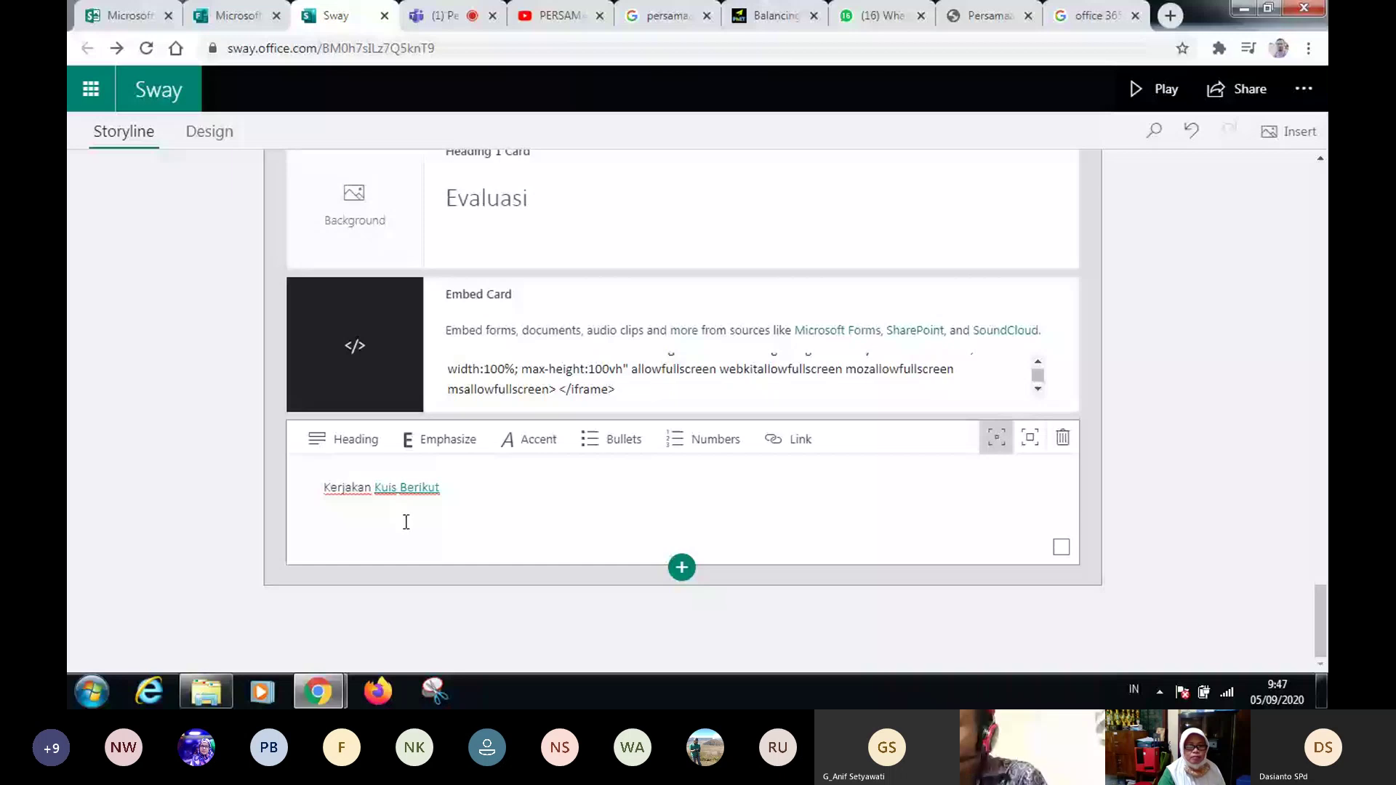
# - Play the Sway to examine the embedded Evaluasi Pertemuan 1 form and the Kuis Berikut link in the Evaluasi section
pyautogui.click(1158, 90)
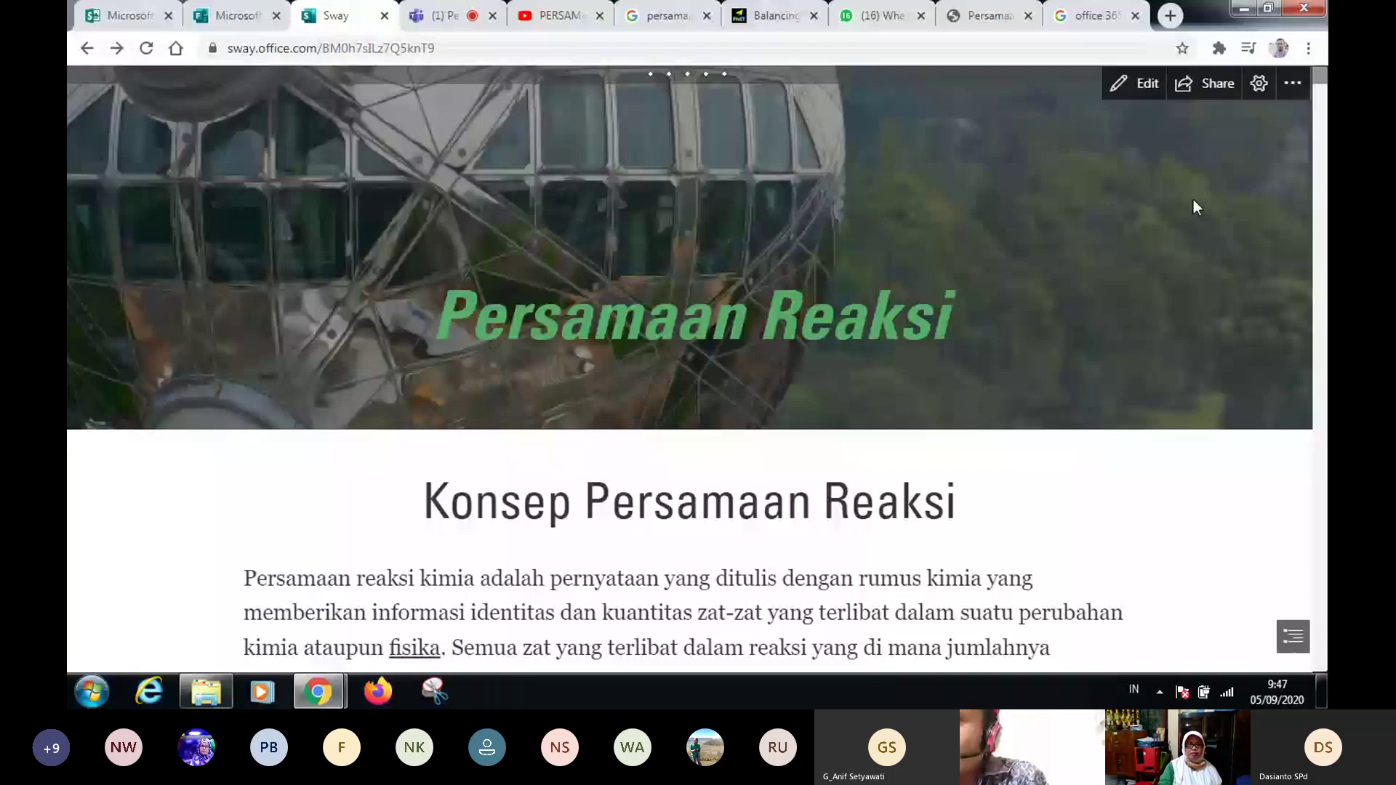
pyautogui.scroll(-5, 1194, 208)
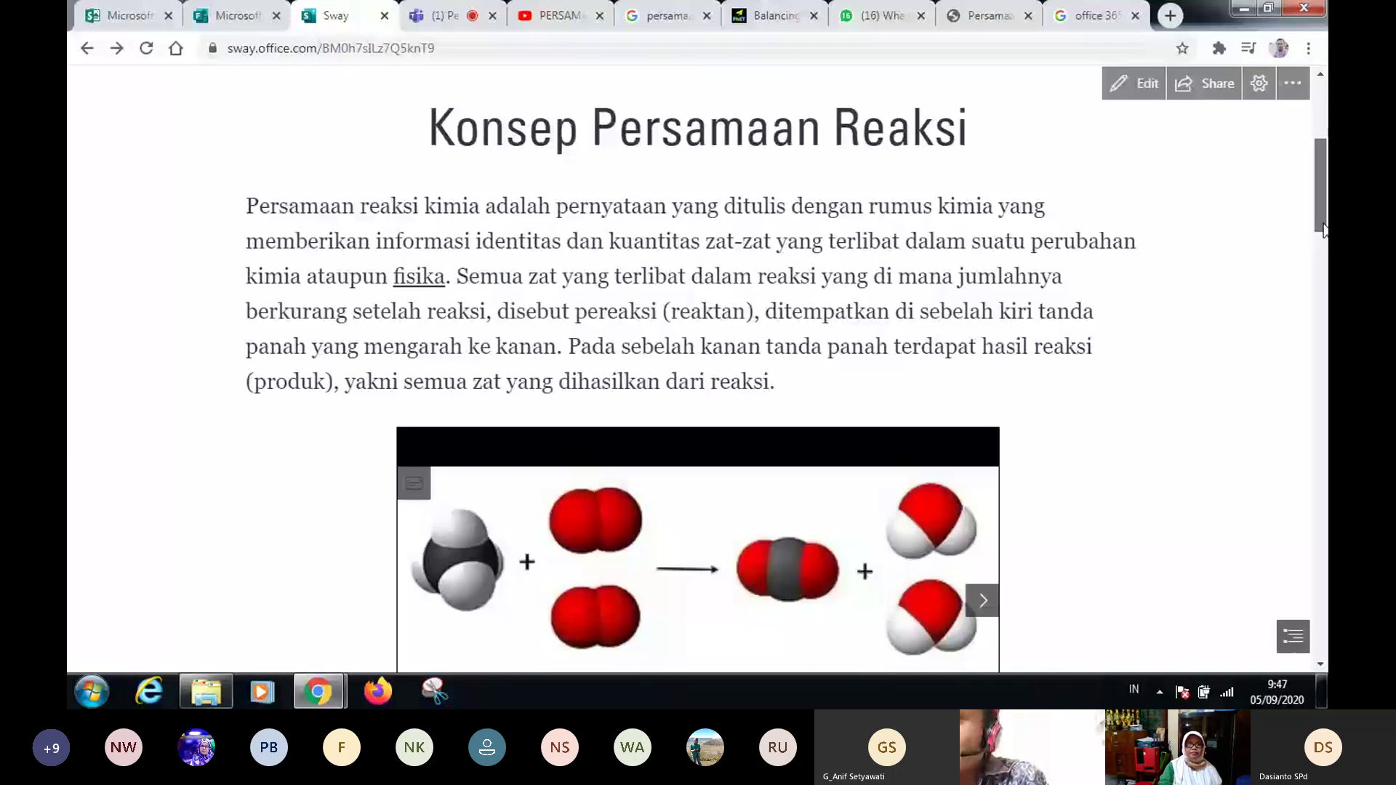
pyautogui.moveTo(1323, 230); pyautogui.dragTo(1317, 531)
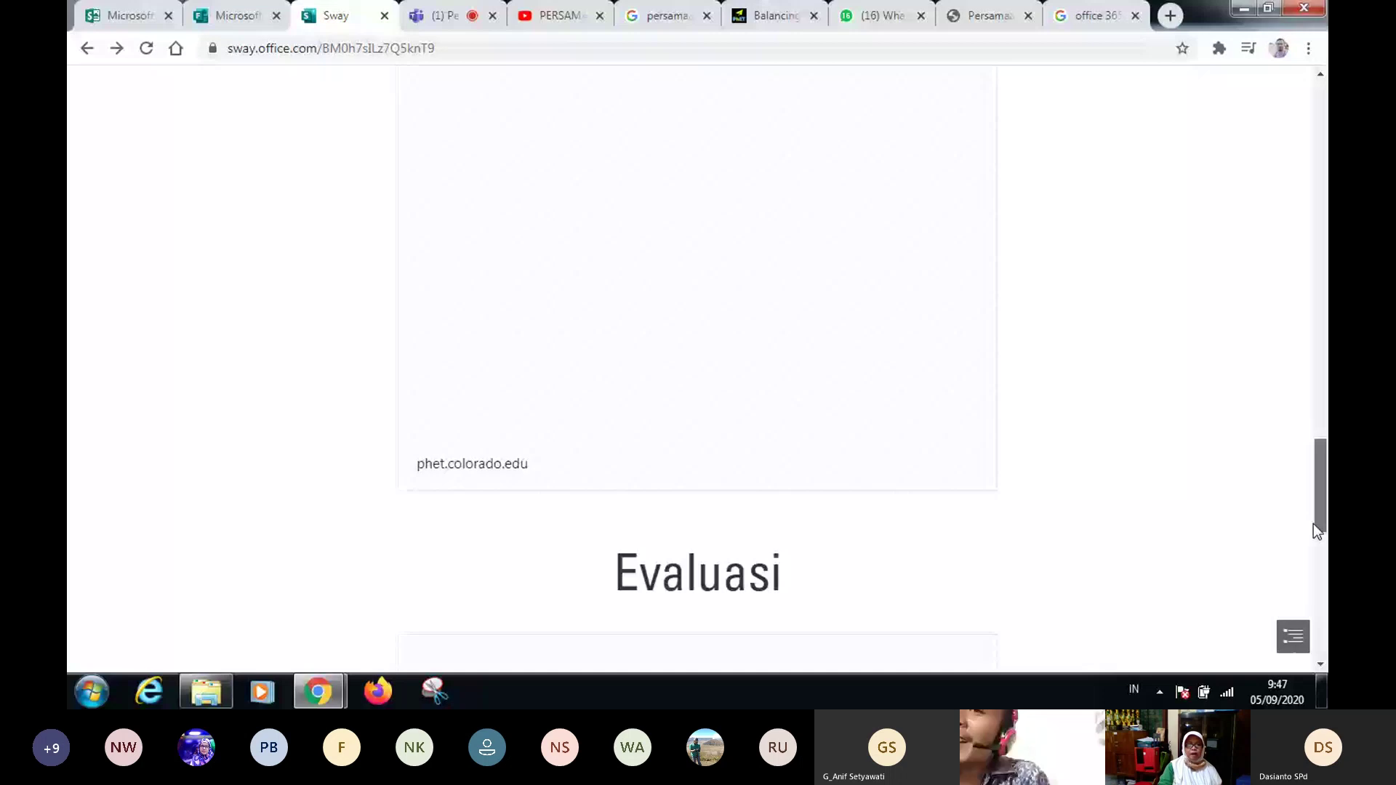
pyautogui.scroll(-6, 1116, 380)
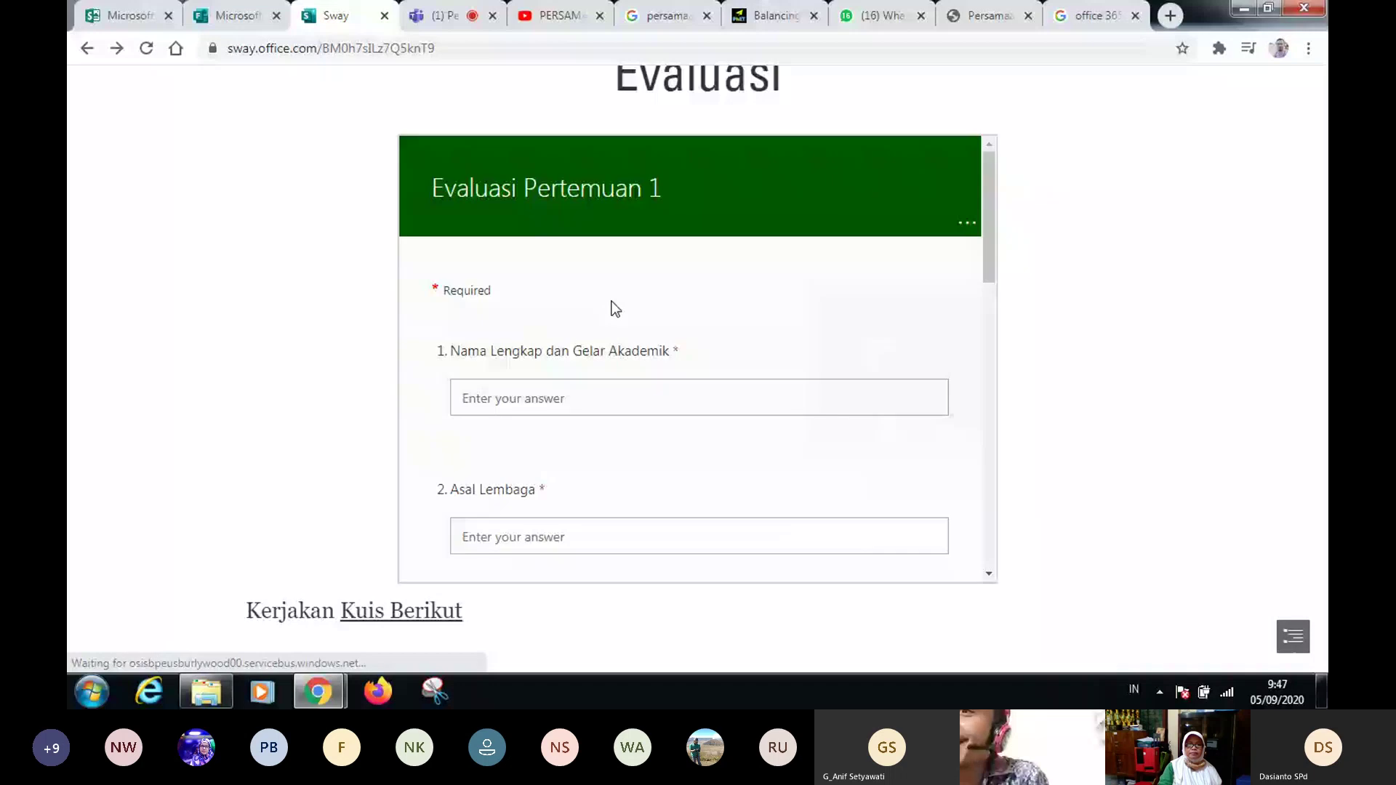
pyautogui.moveTo(990, 204); pyautogui.dragTo(1003, 464)
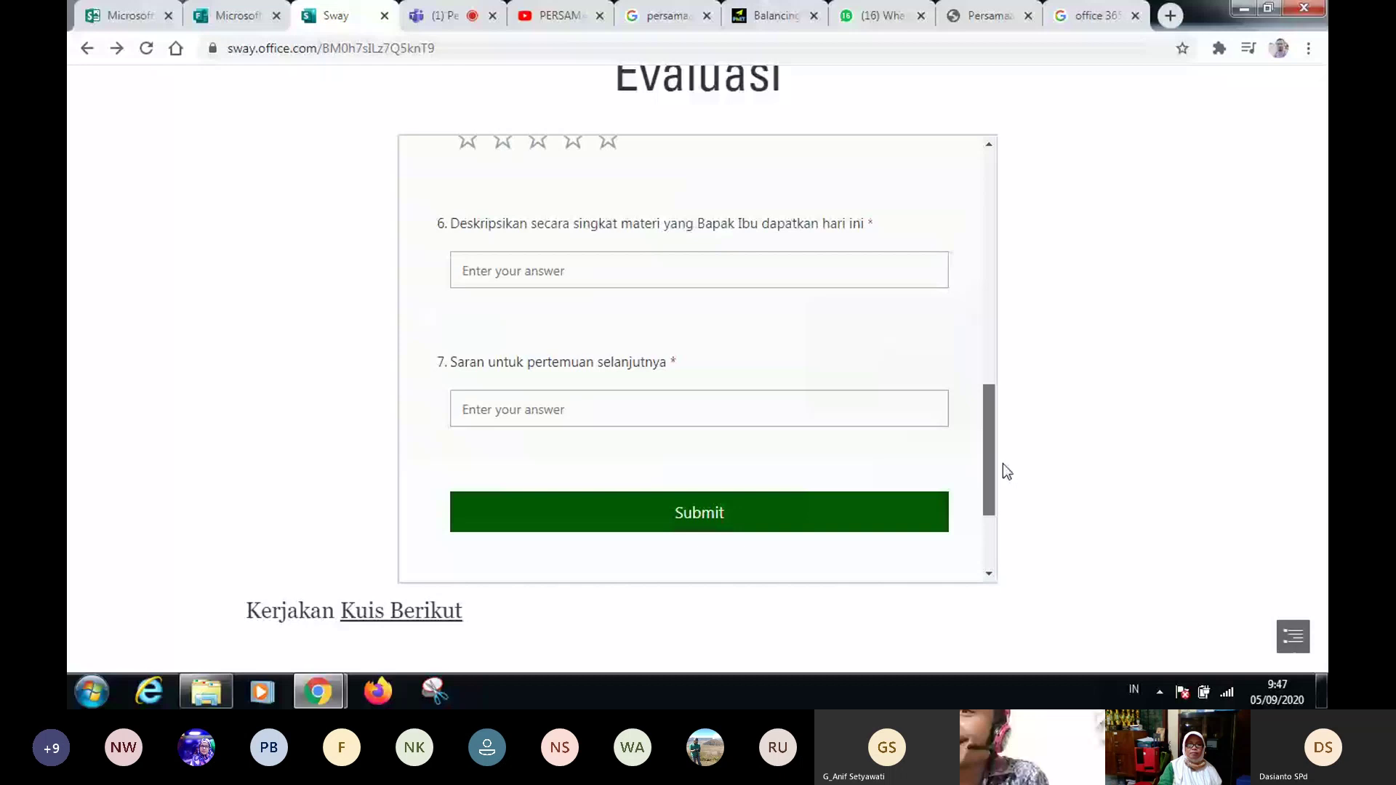
pyautogui.scroll(-2, 545, 536)
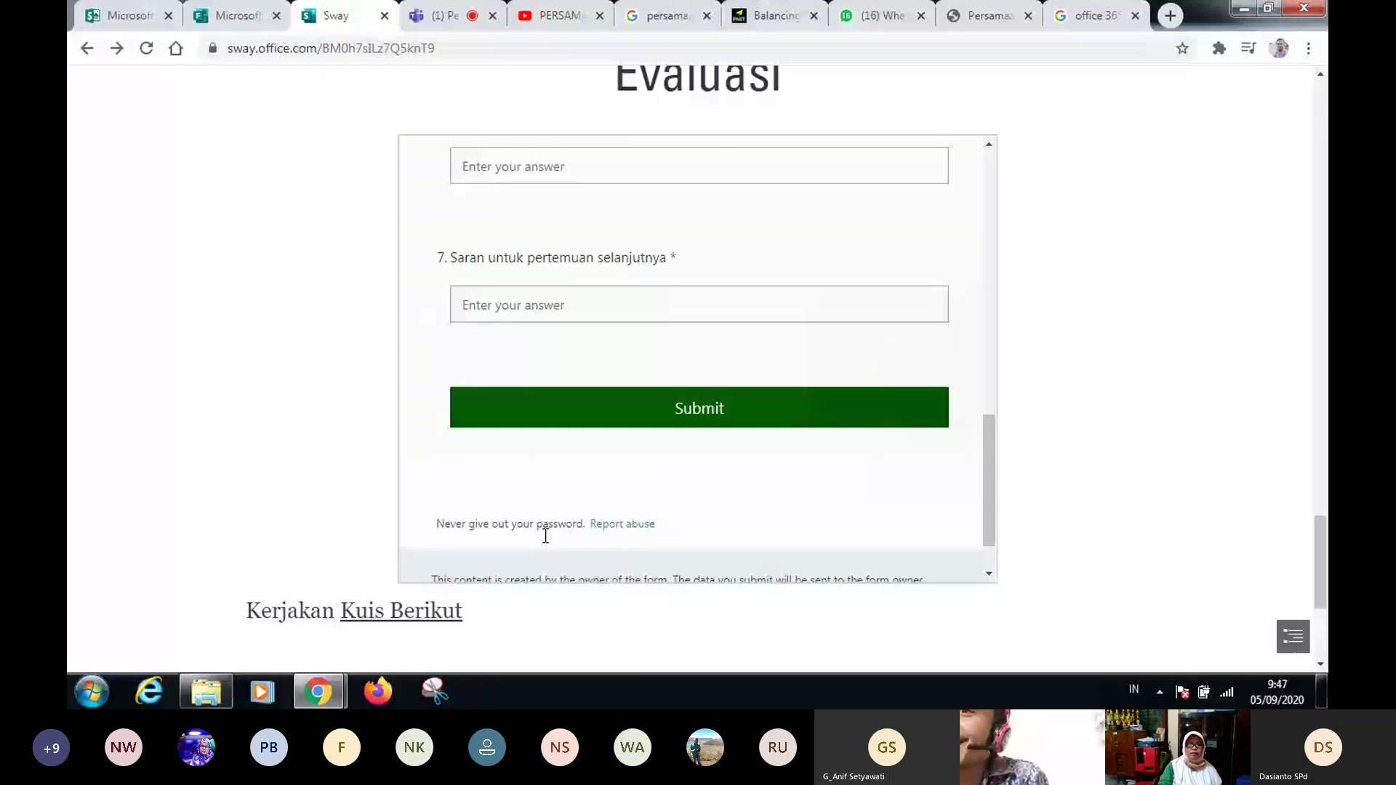
# - Follow the Kuis Berikut link out of the playing Sway to test it, and close the page it opens
pyautogui.click(378, 617)
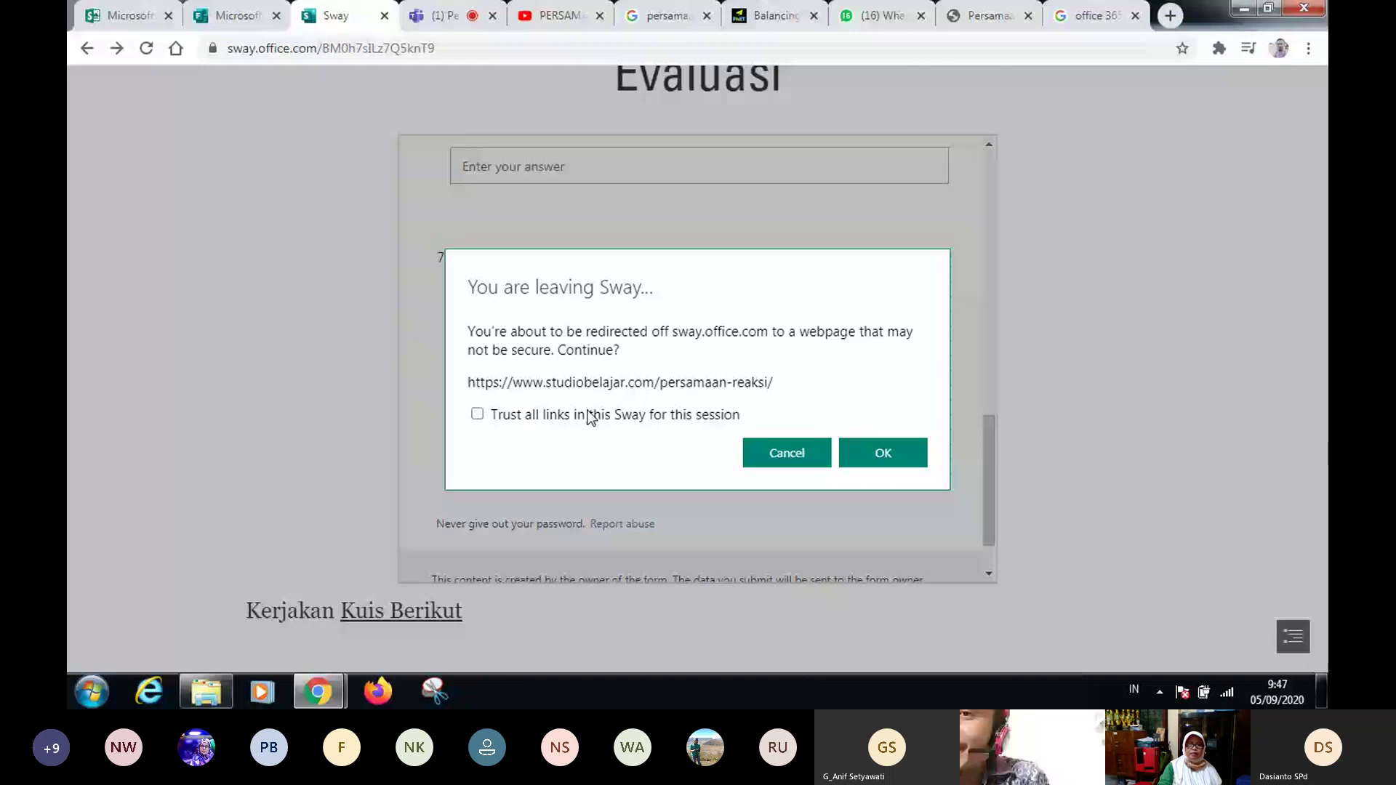
pyautogui.click(589, 416)
pyautogui.click(883, 451)
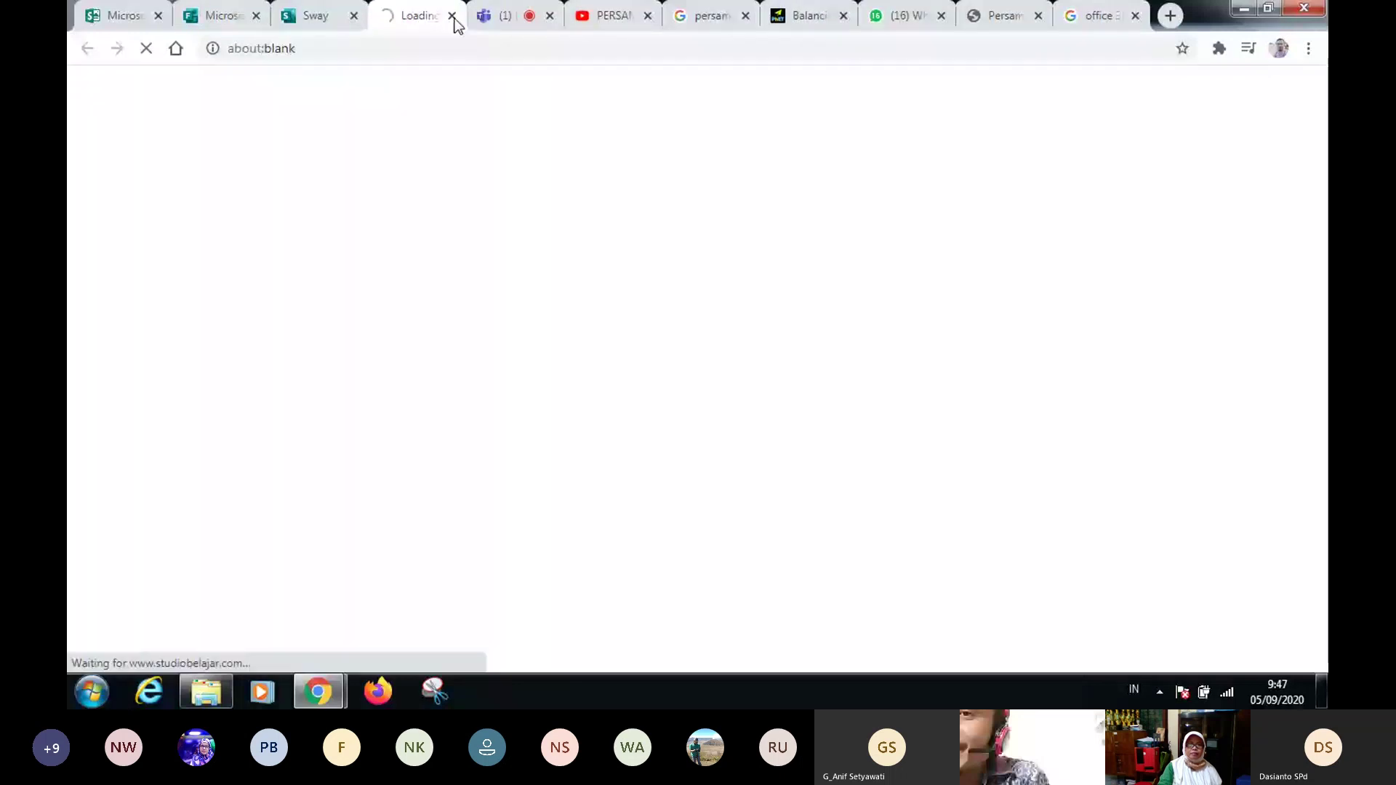
pyautogui.click(453, 17)
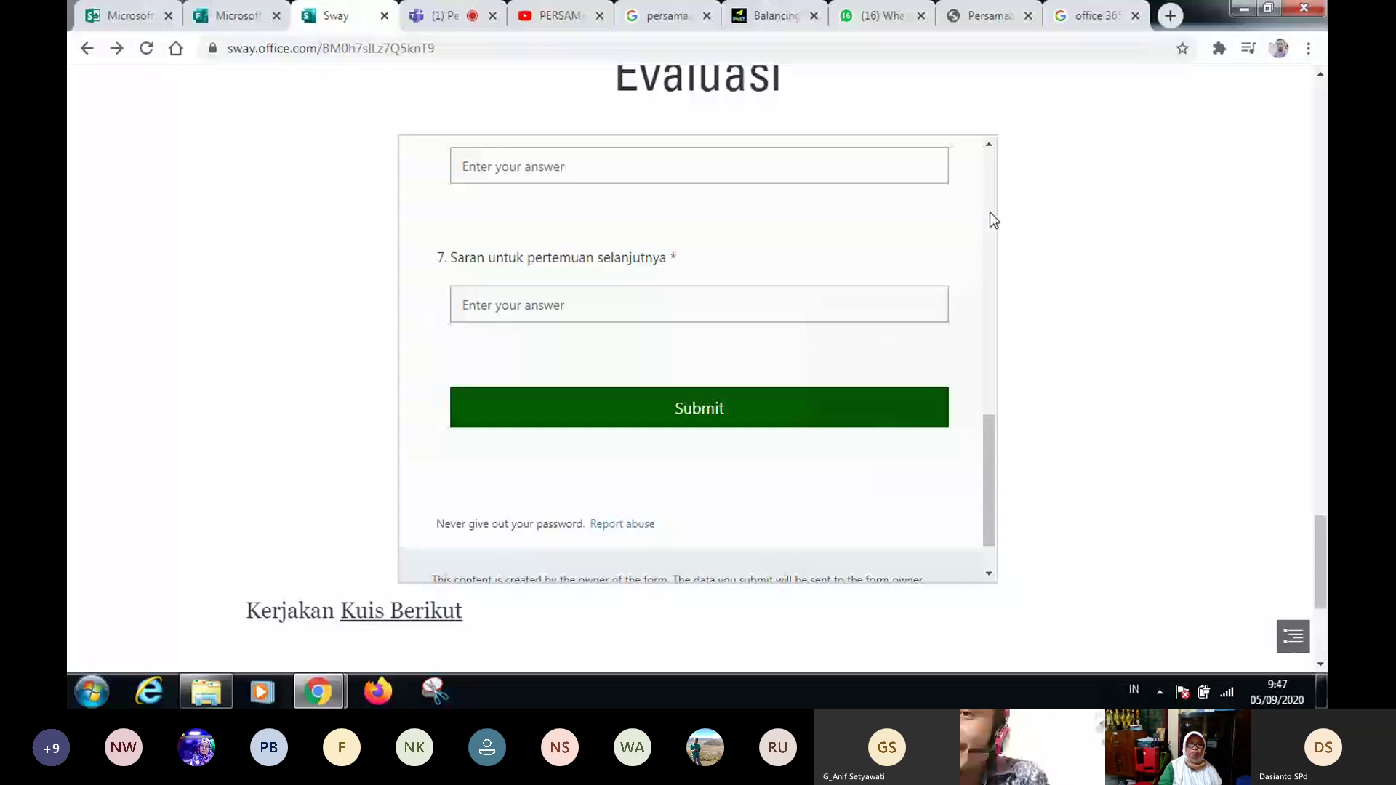
# - Return the Sway to editing and review its Storyline cards from the title through the Evaluasi section
pyautogui.scroll(20, 1162, 204)
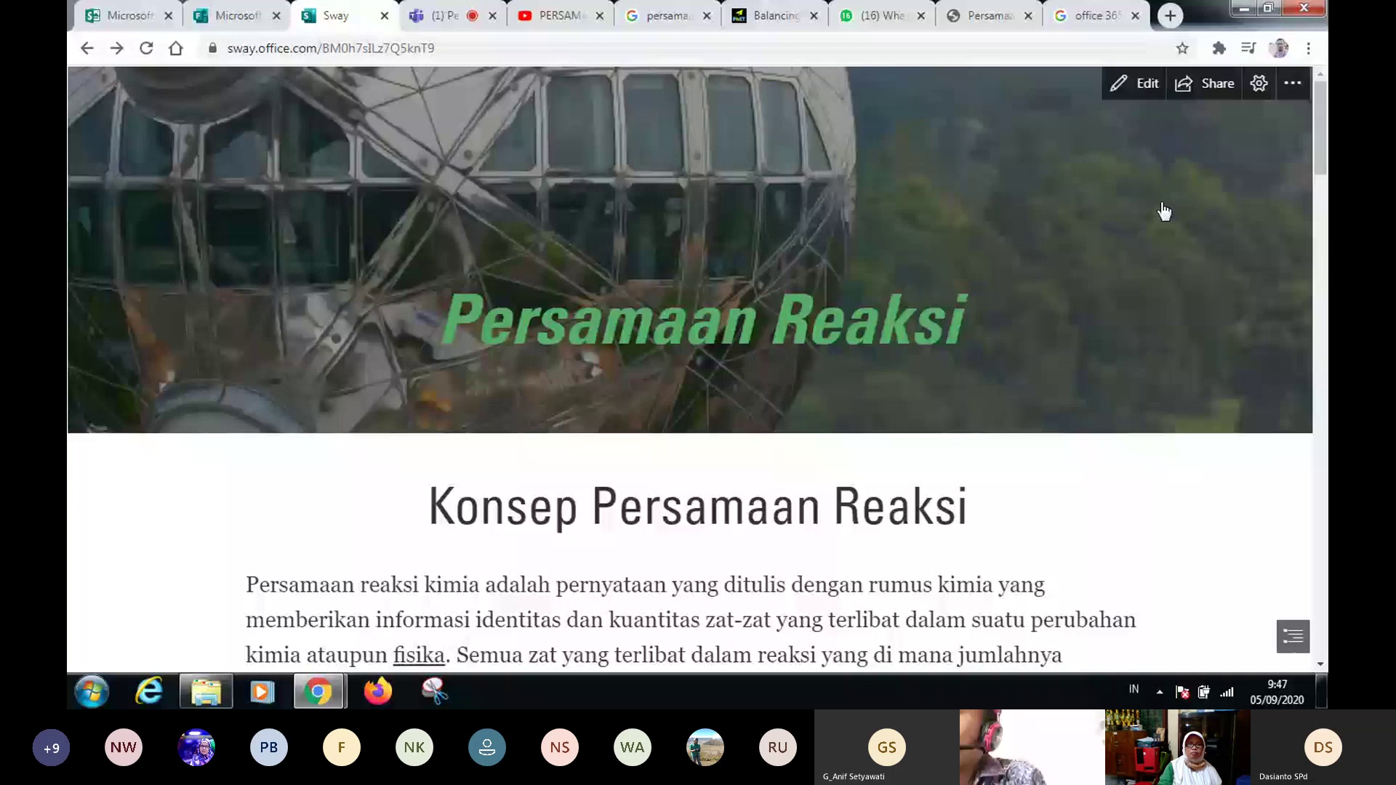
pyautogui.click(1146, 85)
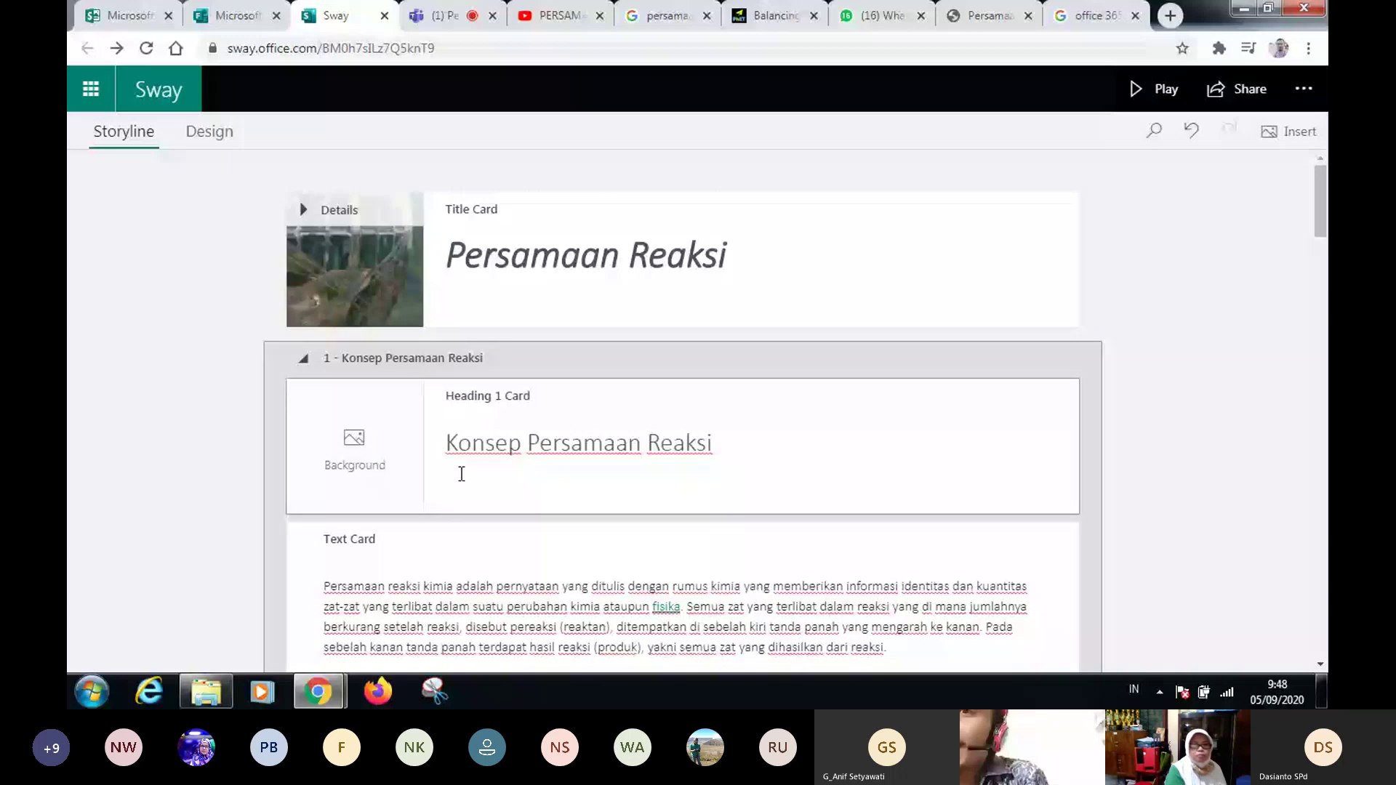
pyautogui.scroll(-10, 461, 474)
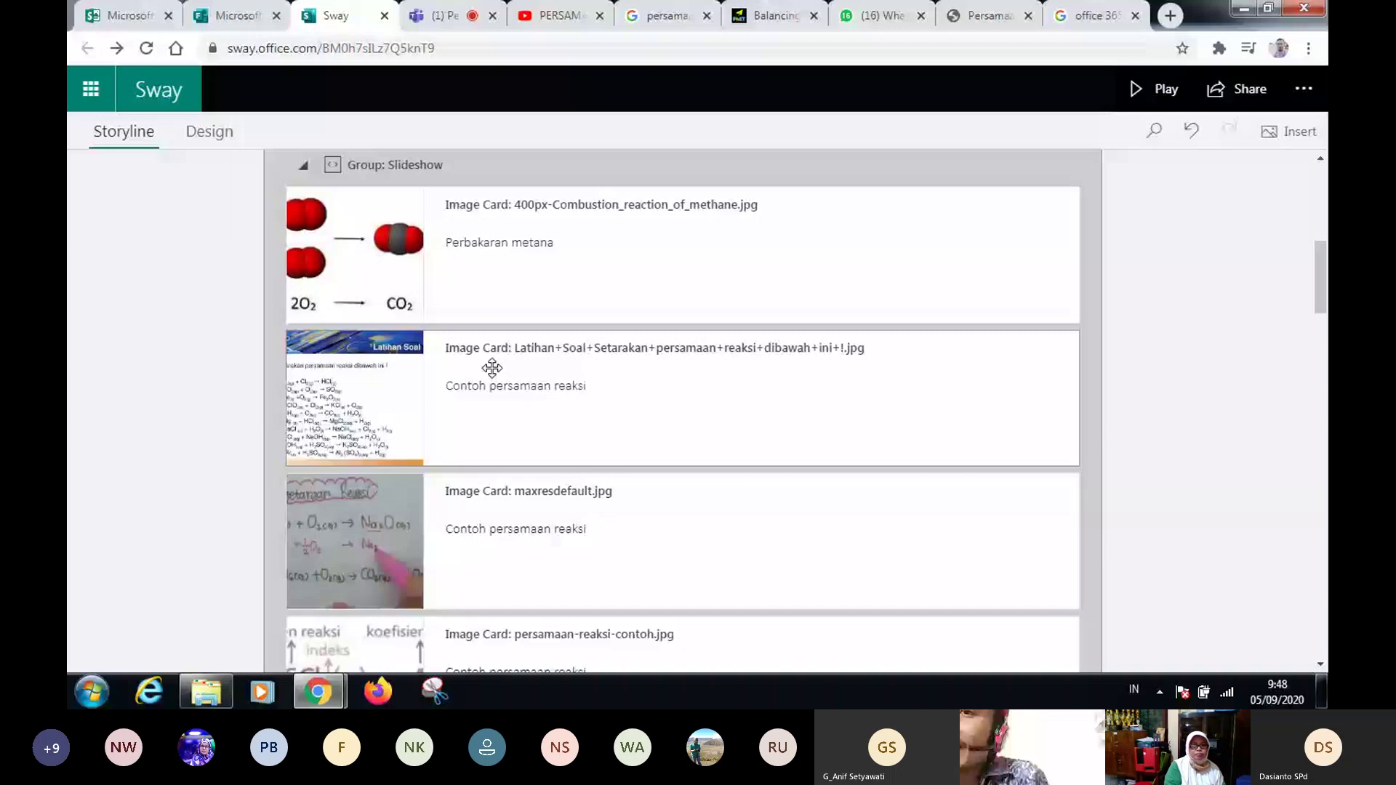
pyautogui.scroll(-8, 492, 369)
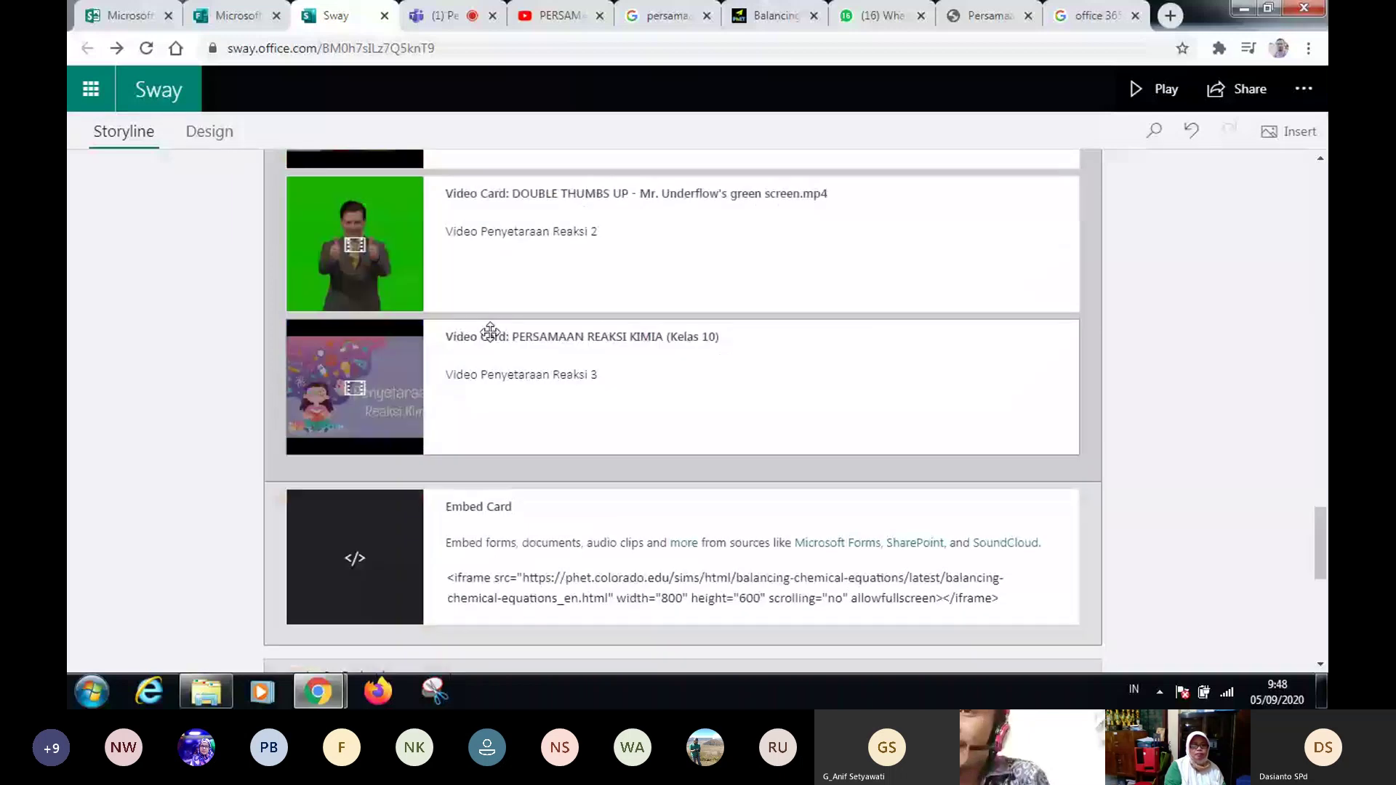
pyautogui.scroll(-5, 491, 333)
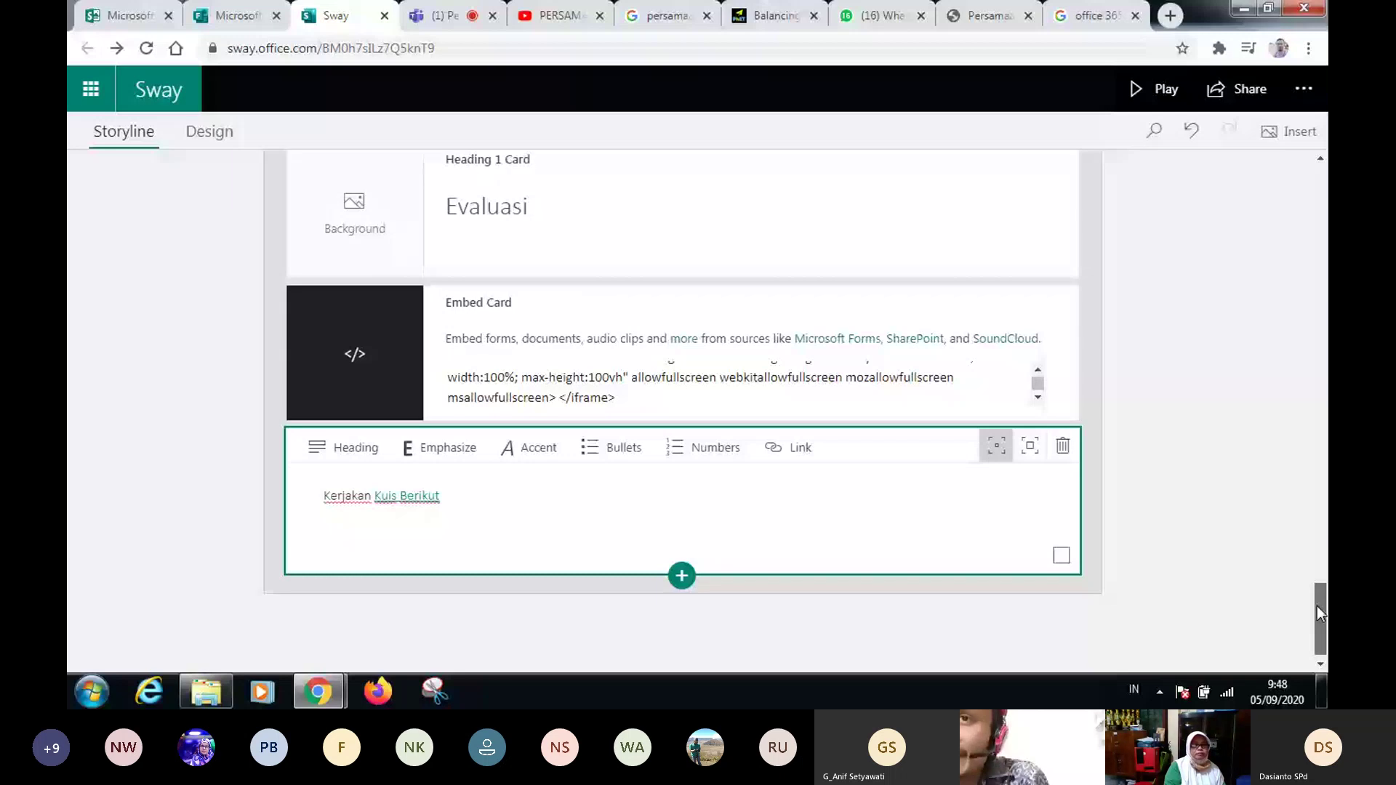
pyautogui.moveTo(1320, 609); pyautogui.dragTo(1319, 190)
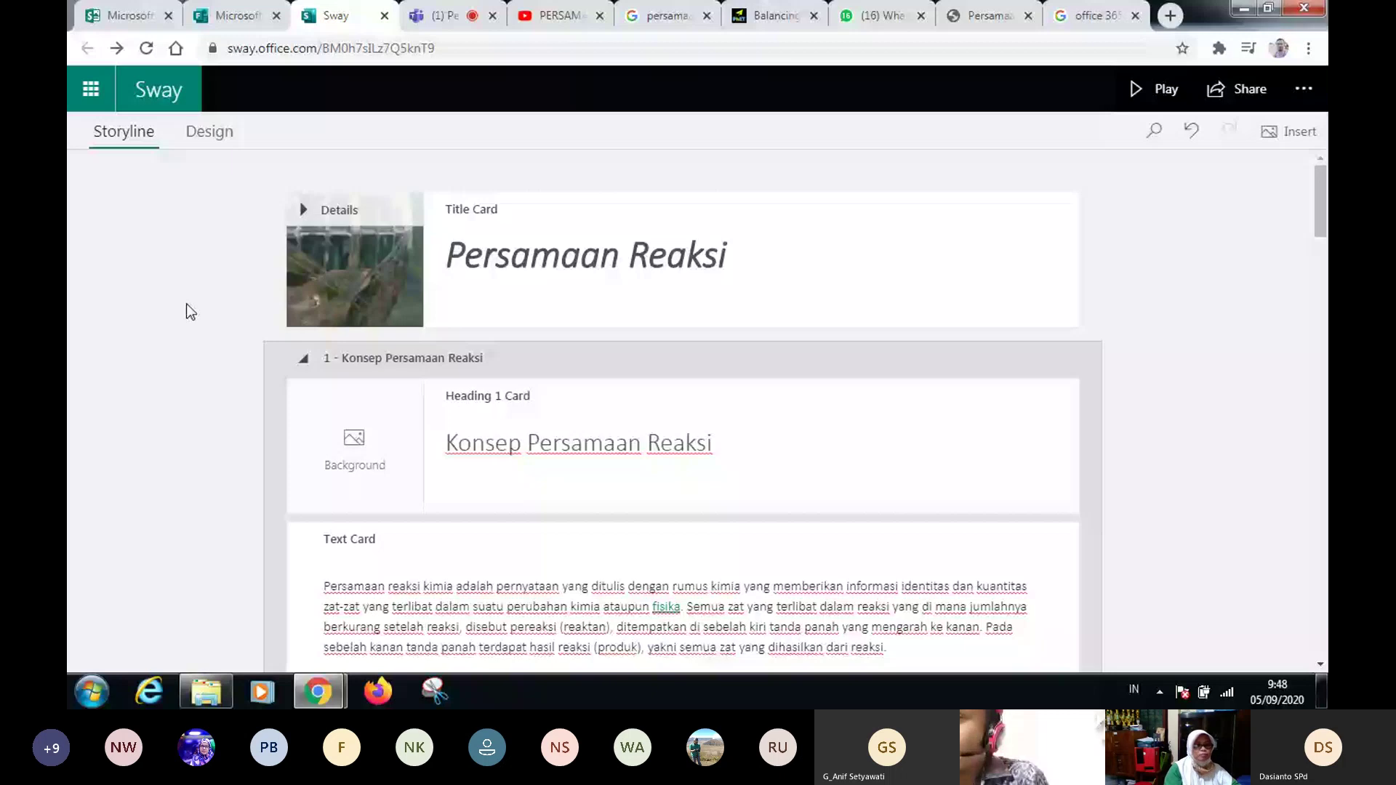
# - Open the Sway's design styles and examine how the lesson reads in the Vertical layout
pyautogui.click(219, 138)
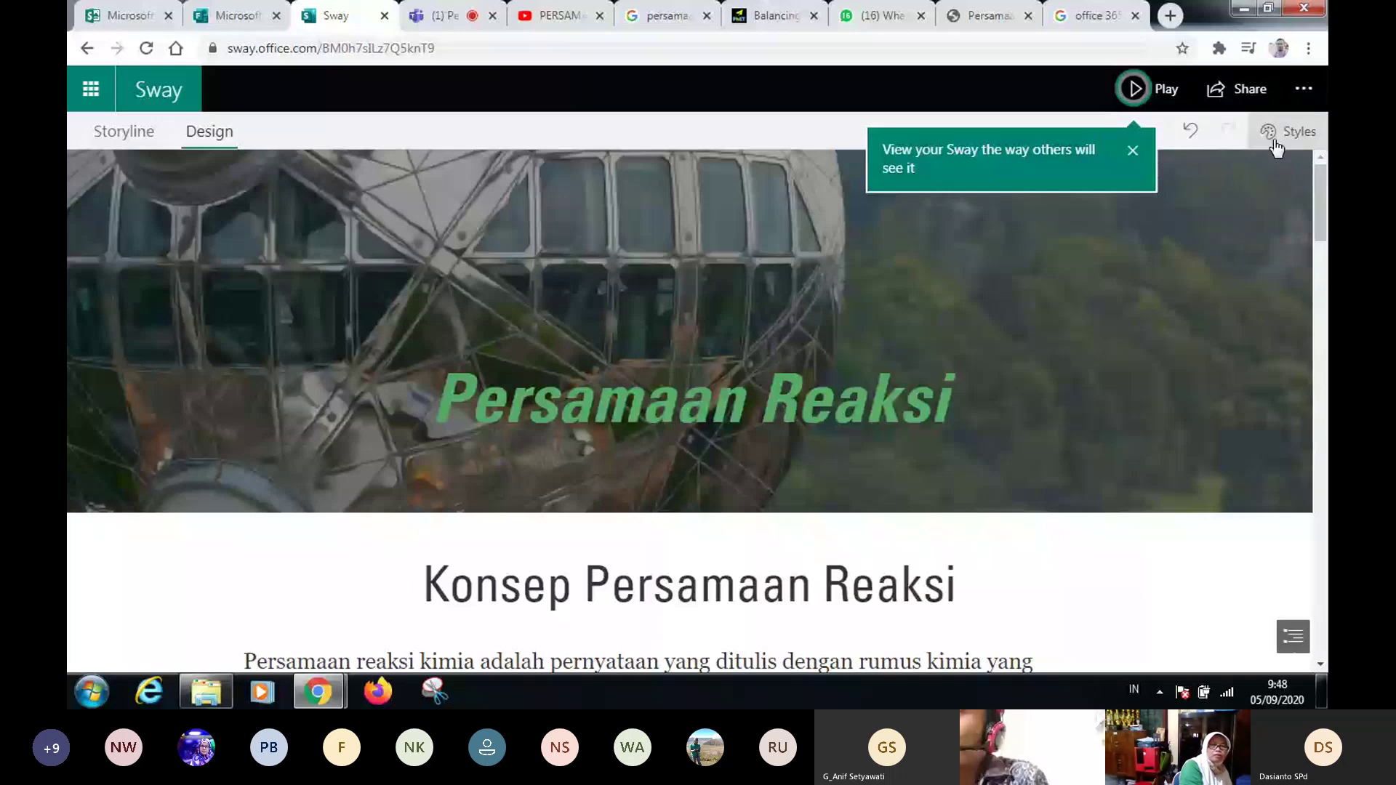
pyautogui.click(210, 139)
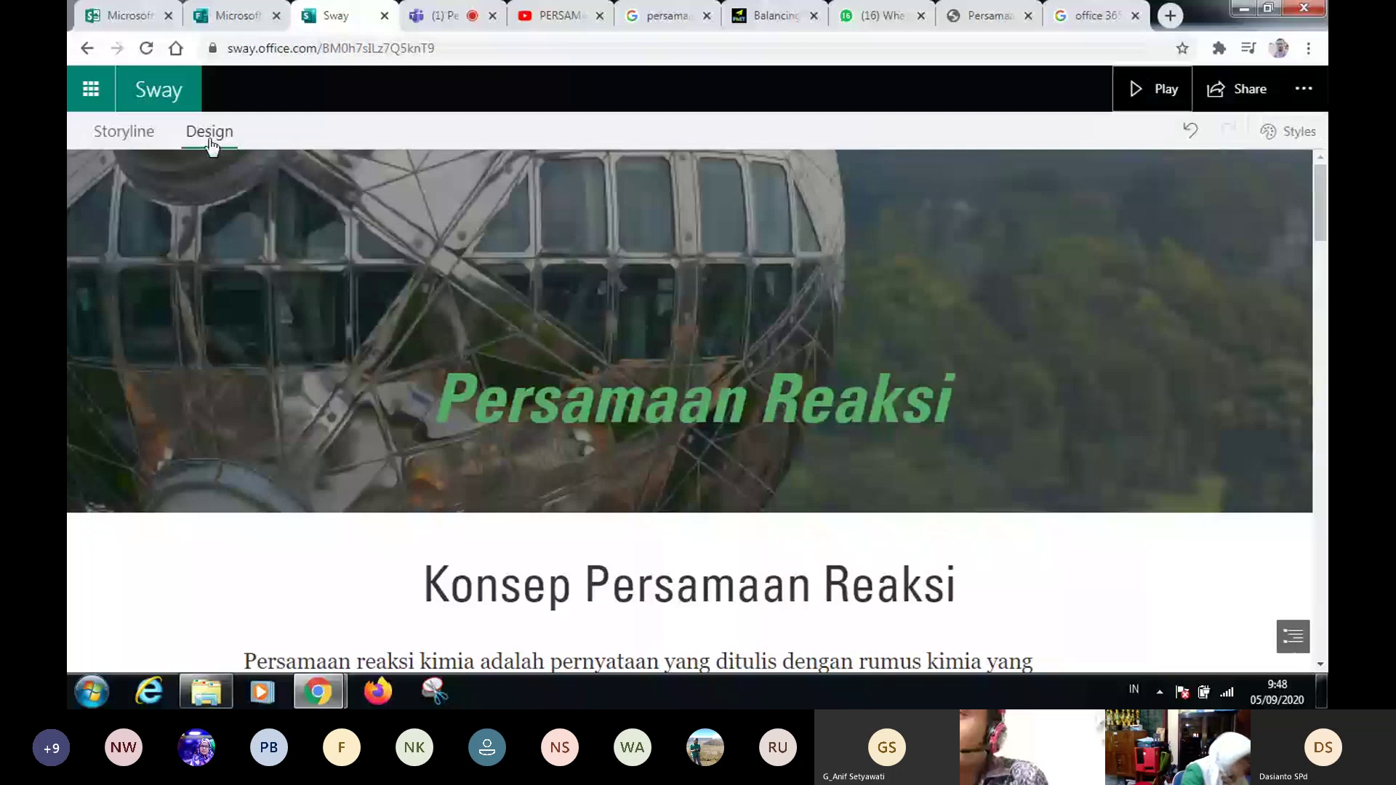
pyautogui.click(1299, 134)
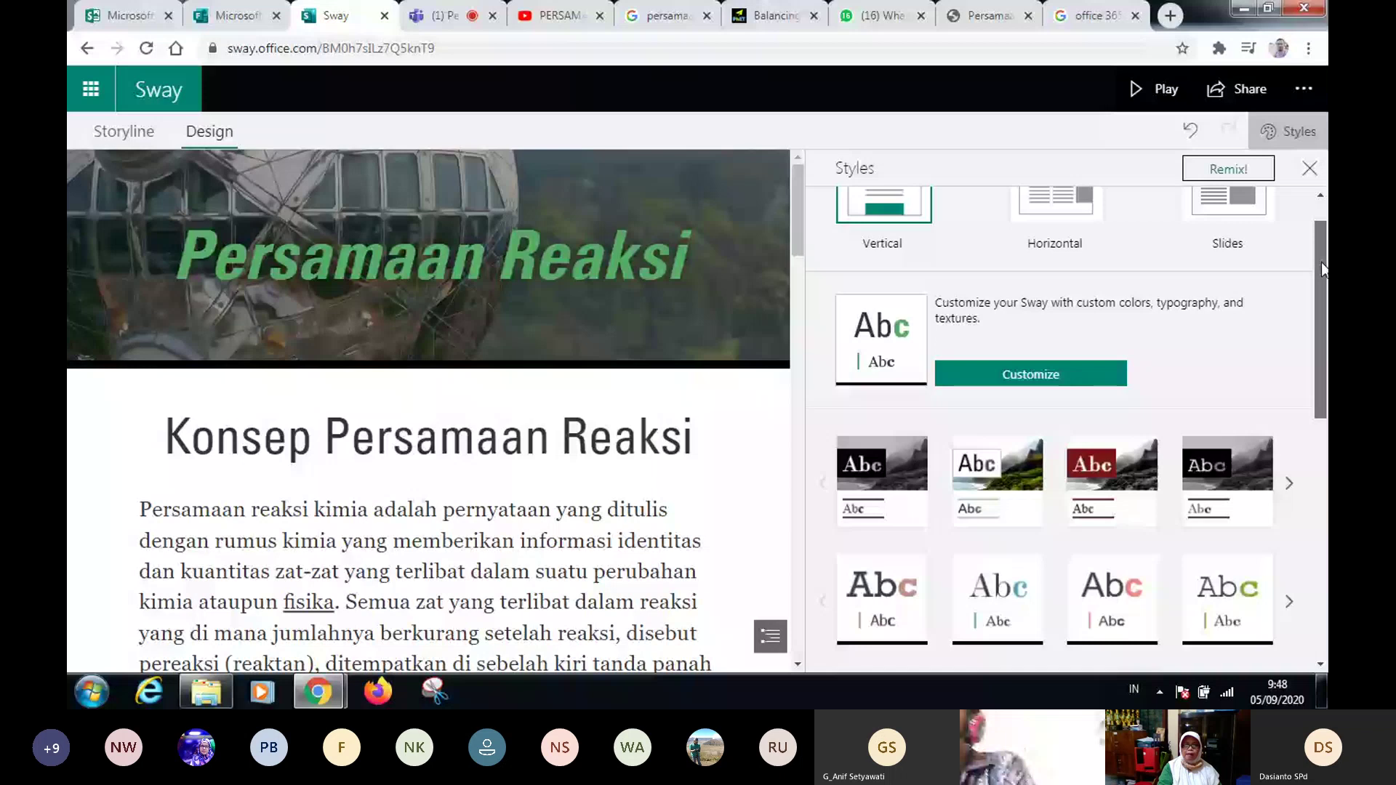
pyautogui.moveTo(1320, 264); pyautogui.dragTo(1324, 226)
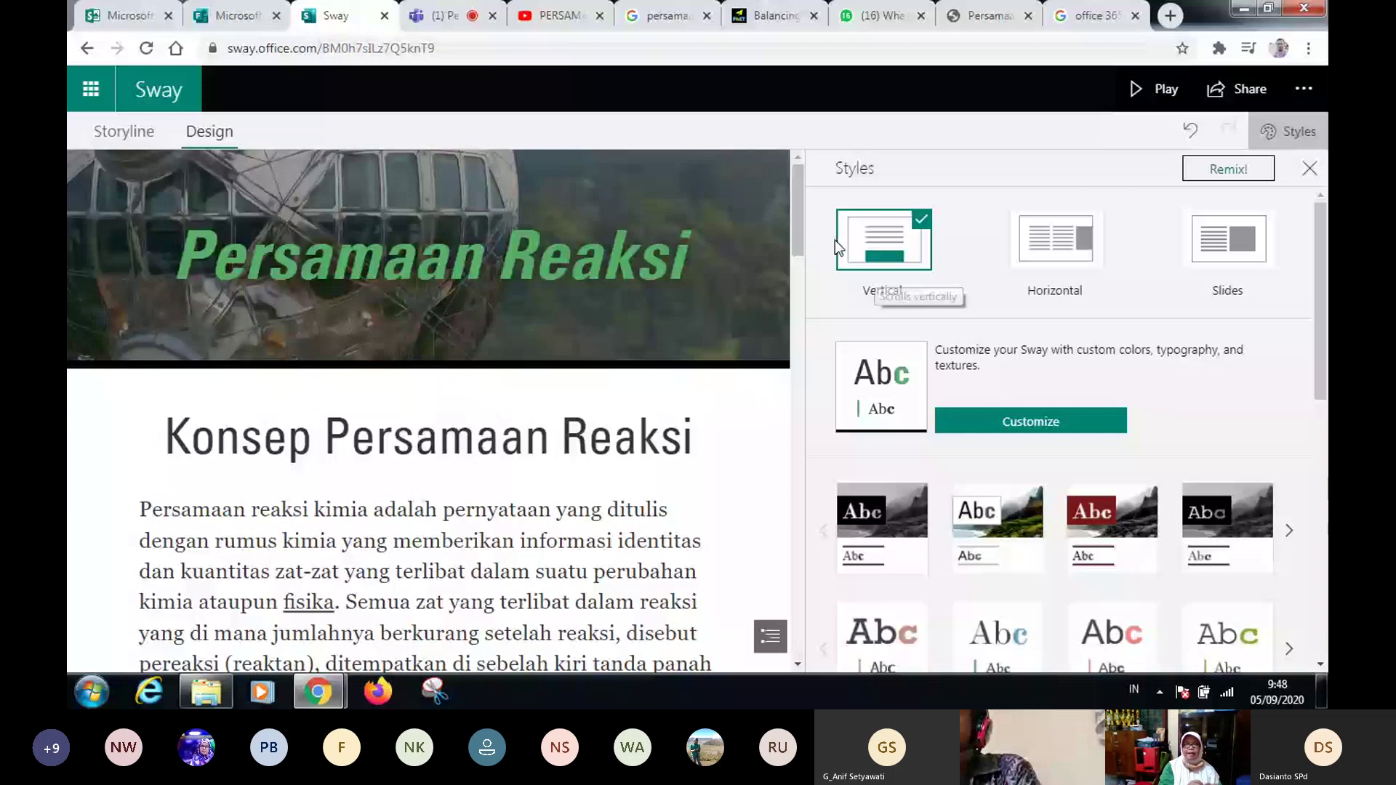
pyautogui.scroll(-5, 786, 300)
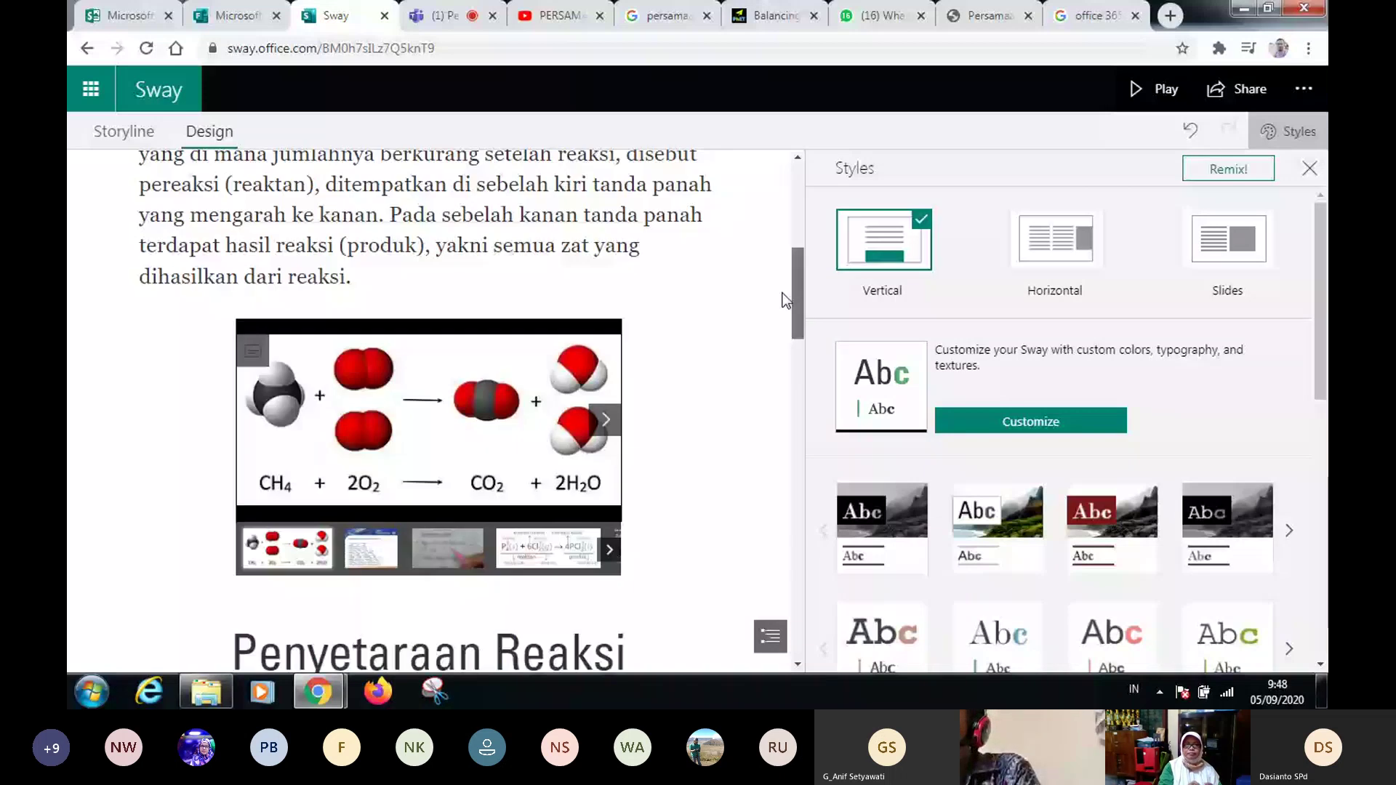
# - Try the Horizontal layout and page ahead through the lesson preview
pyautogui.click(971, 317)
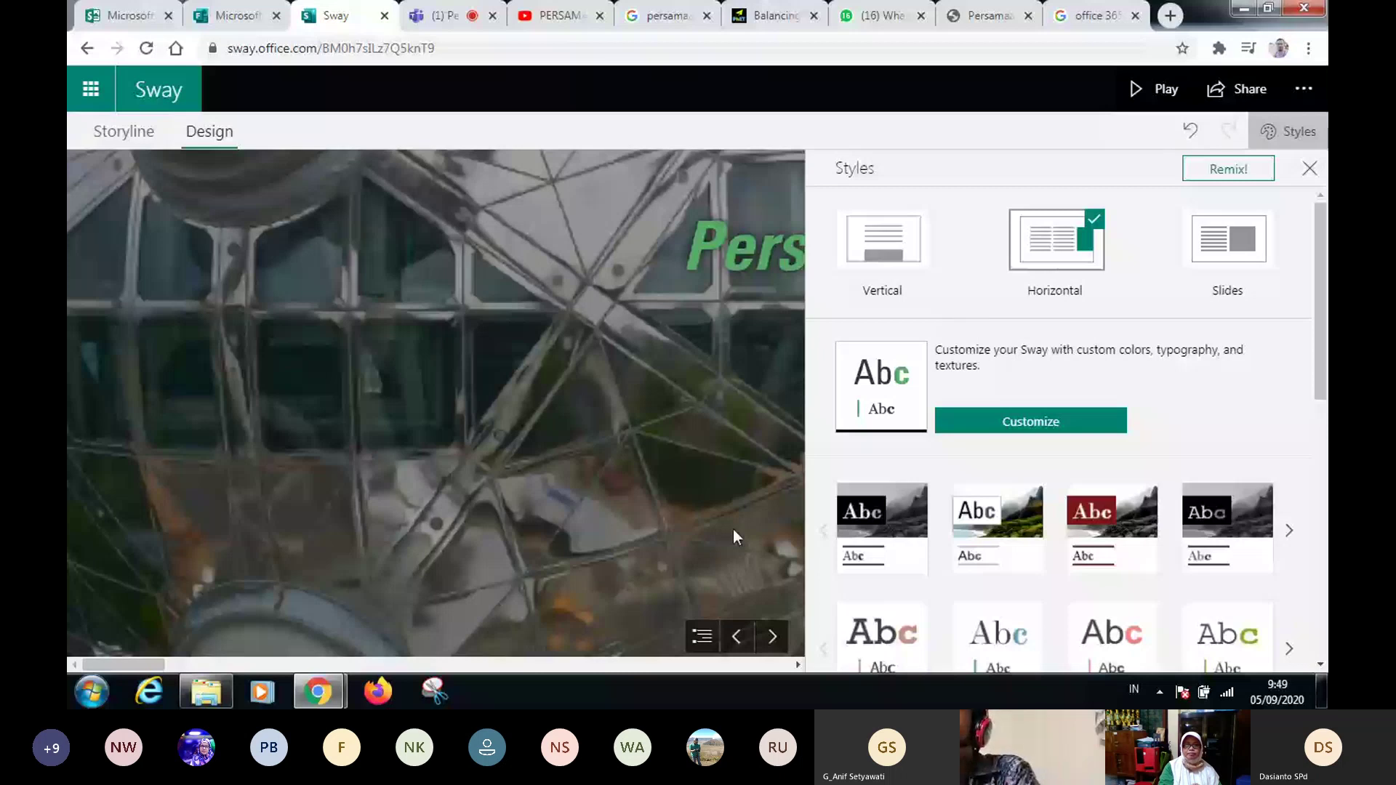
pyautogui.moveTo(774, 640)
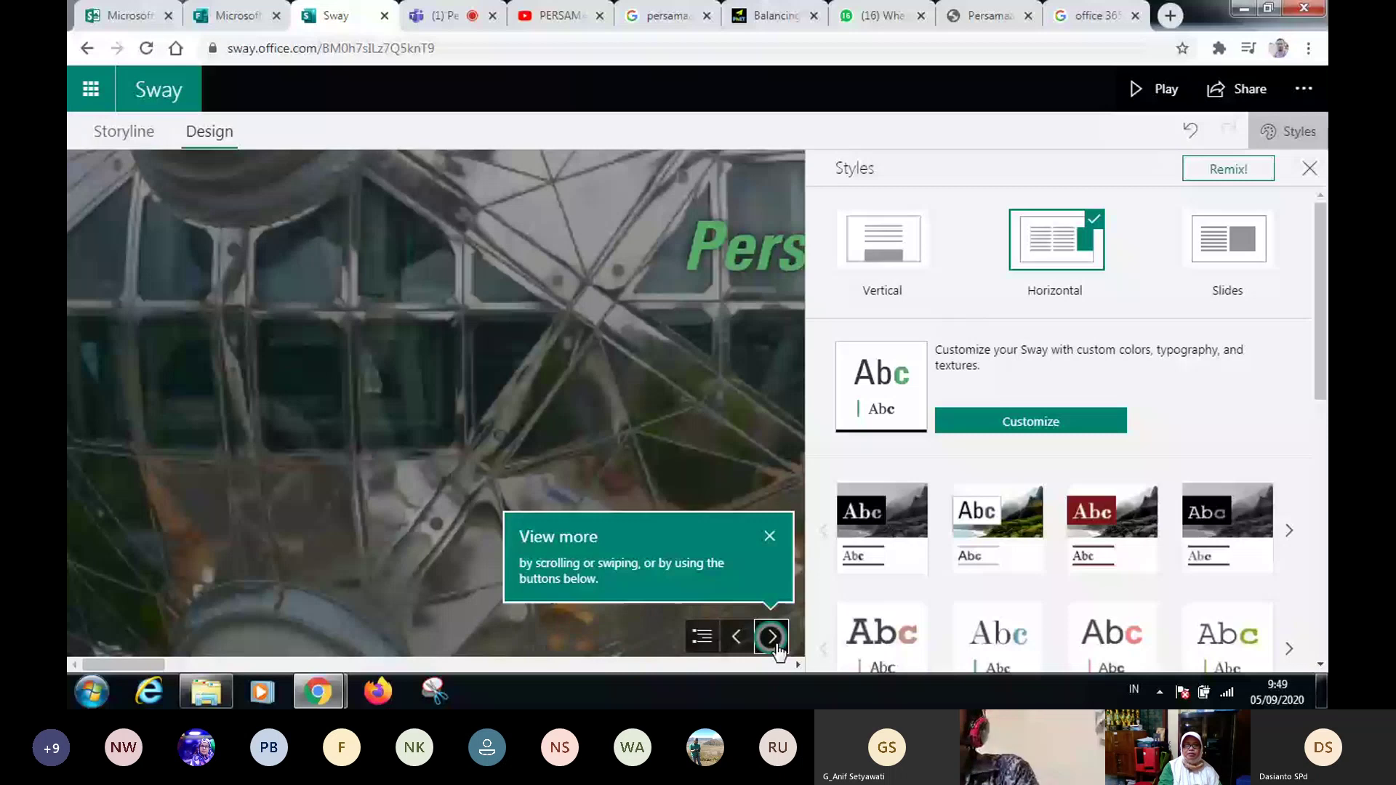
pyautogui.click(773, 643)
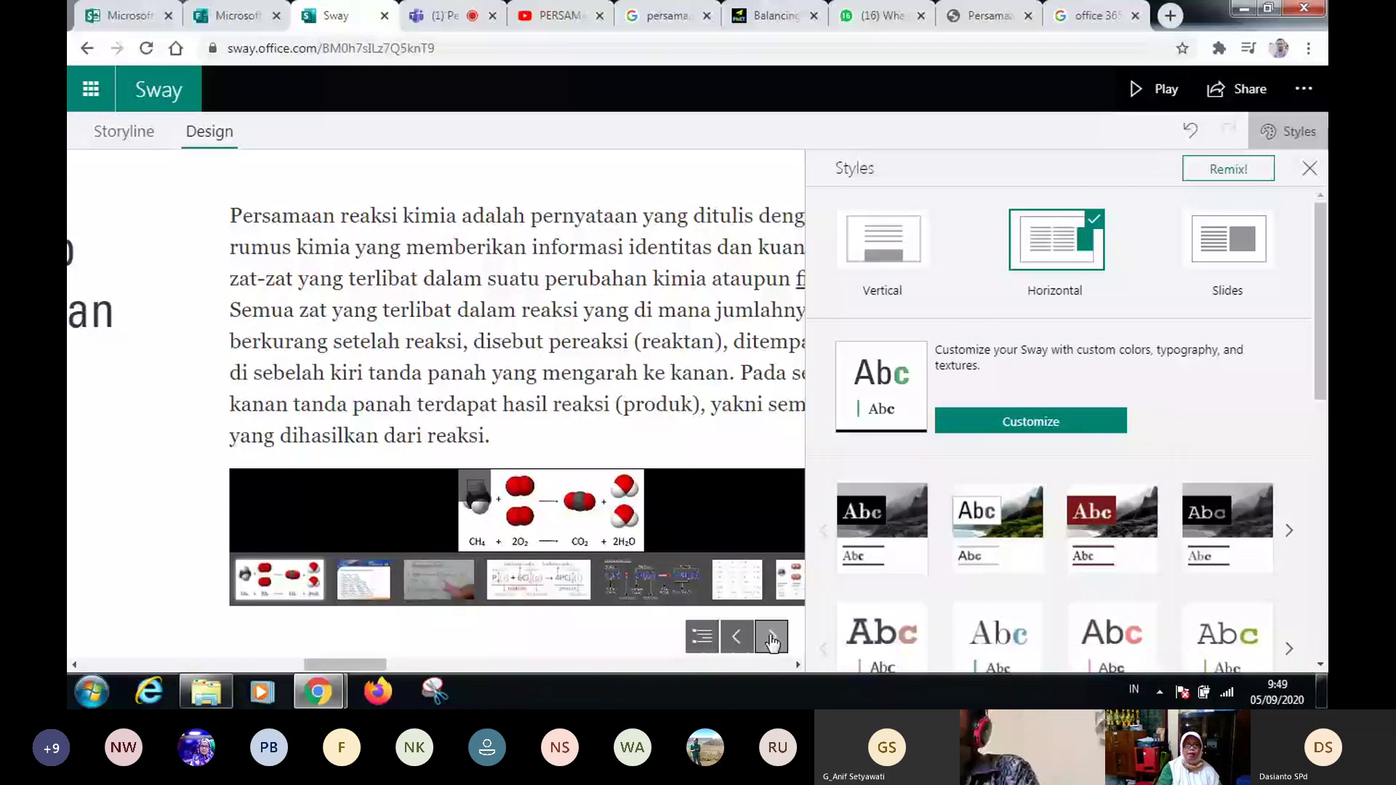
# - Try the Slides layout, page through its preview, and restore the Vertical layout
pyautogui.click(1234, 275)
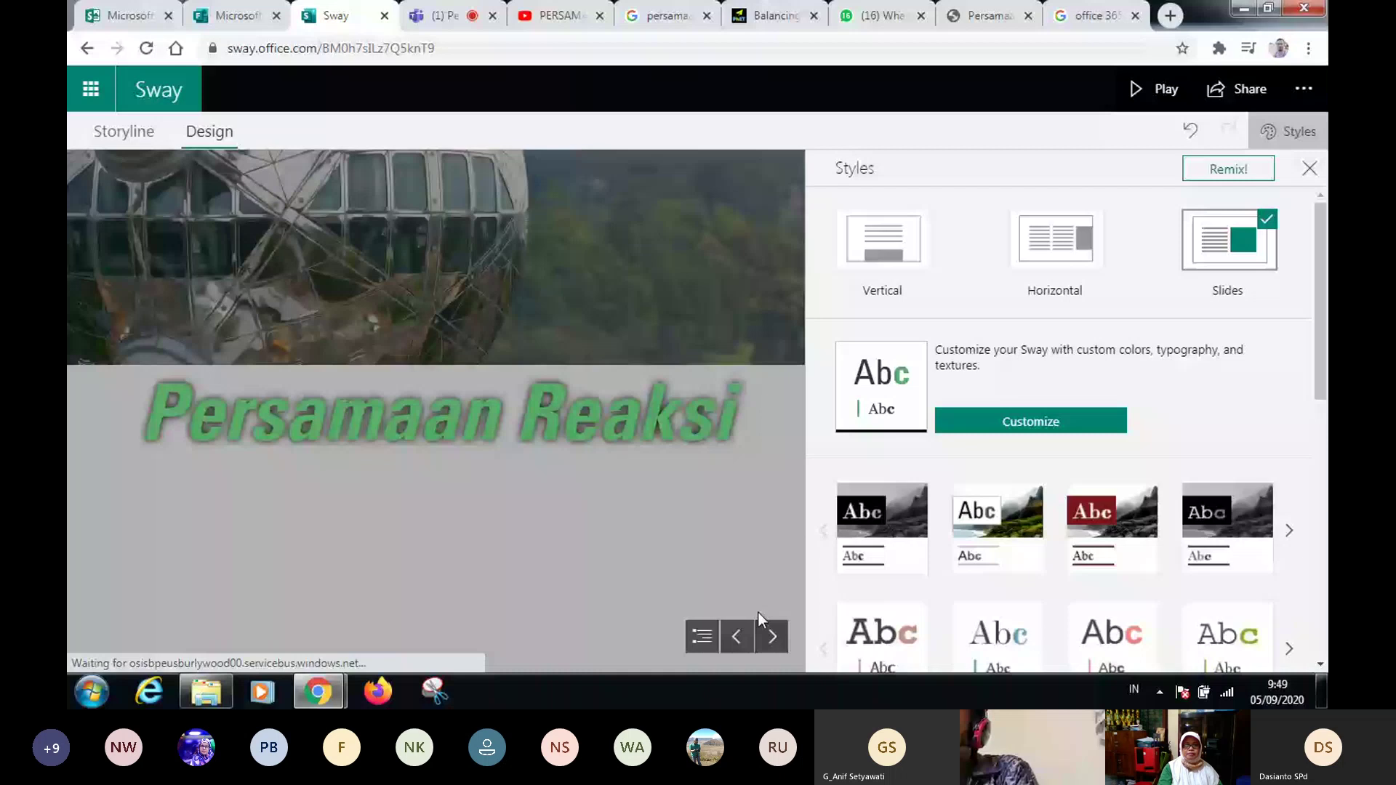
pyautogui.click(771, 636)
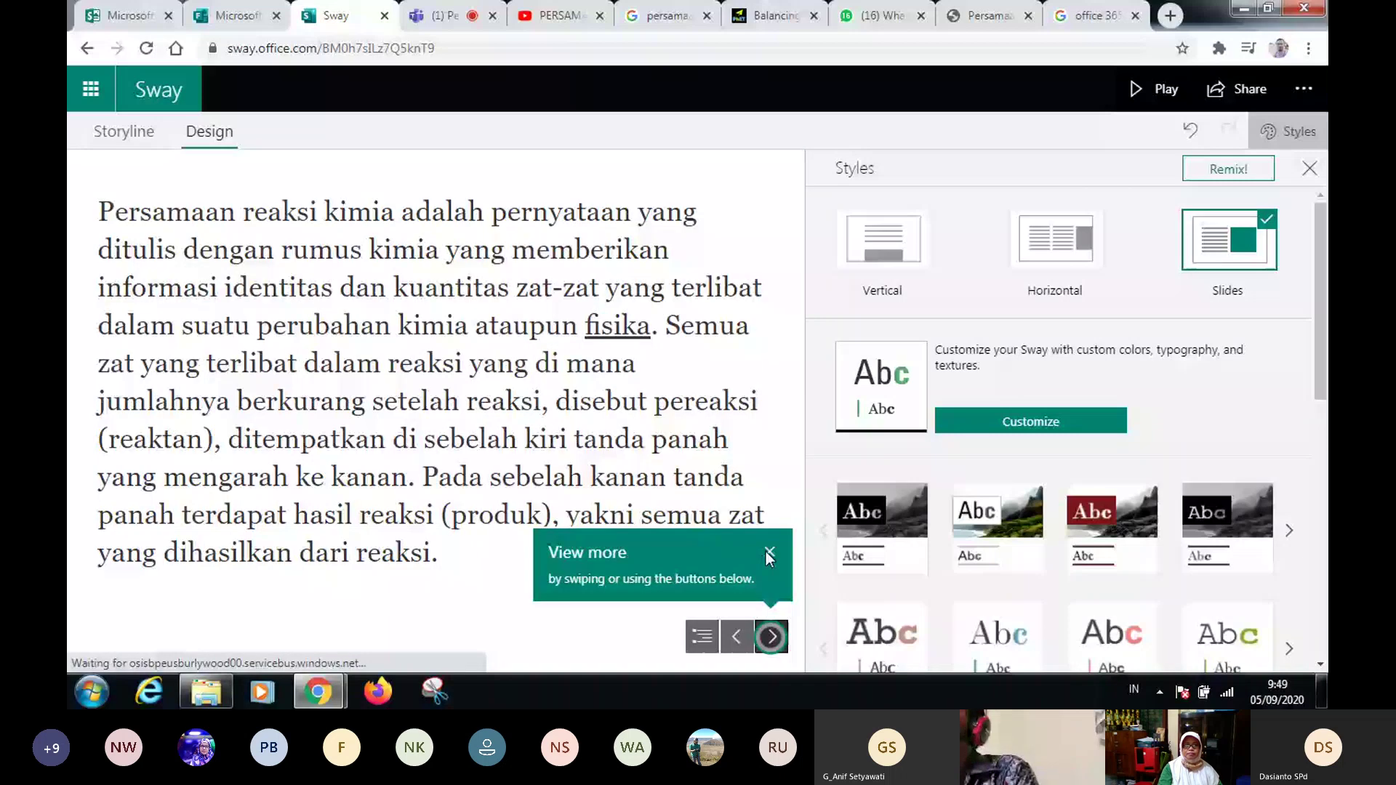
pyautogui.click(765, 551)
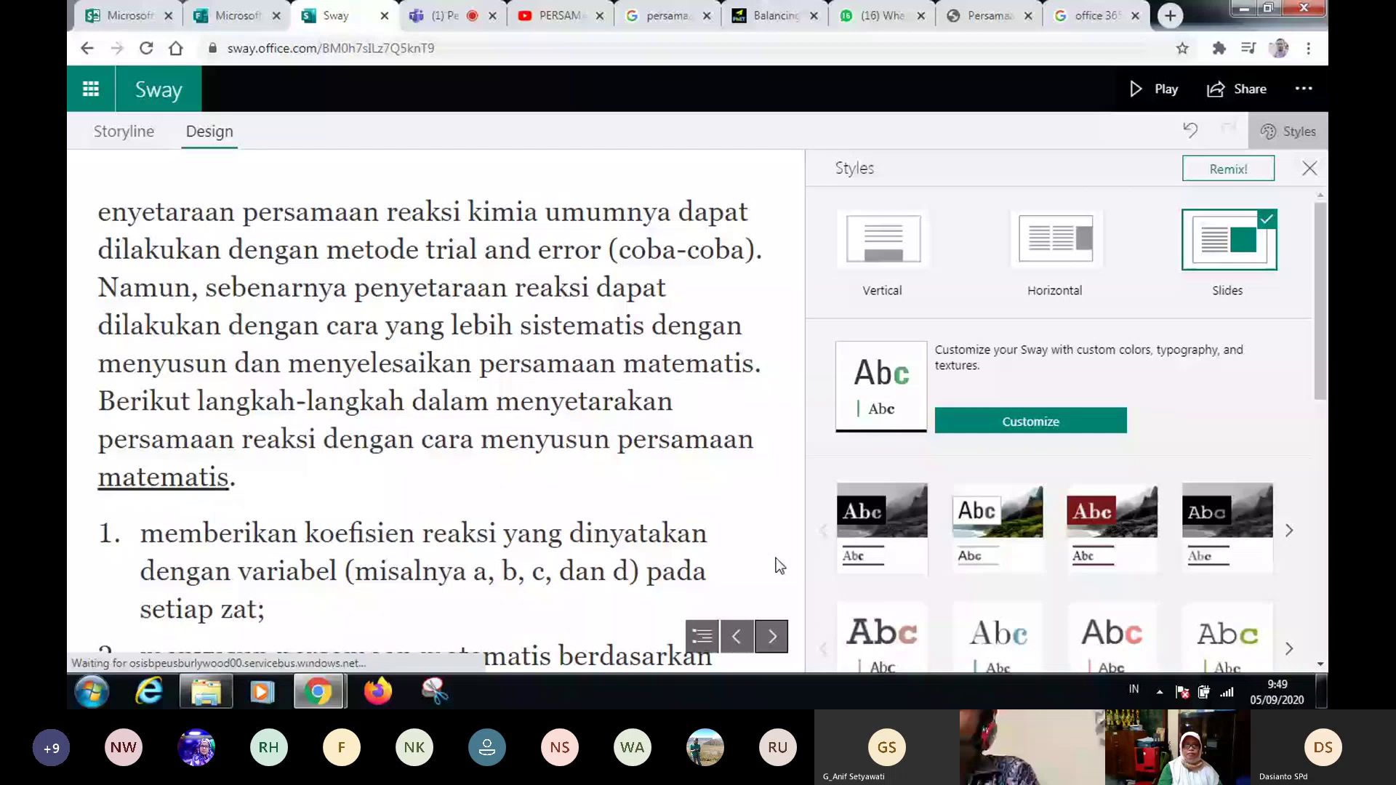
pyautogui.click(893, 256)
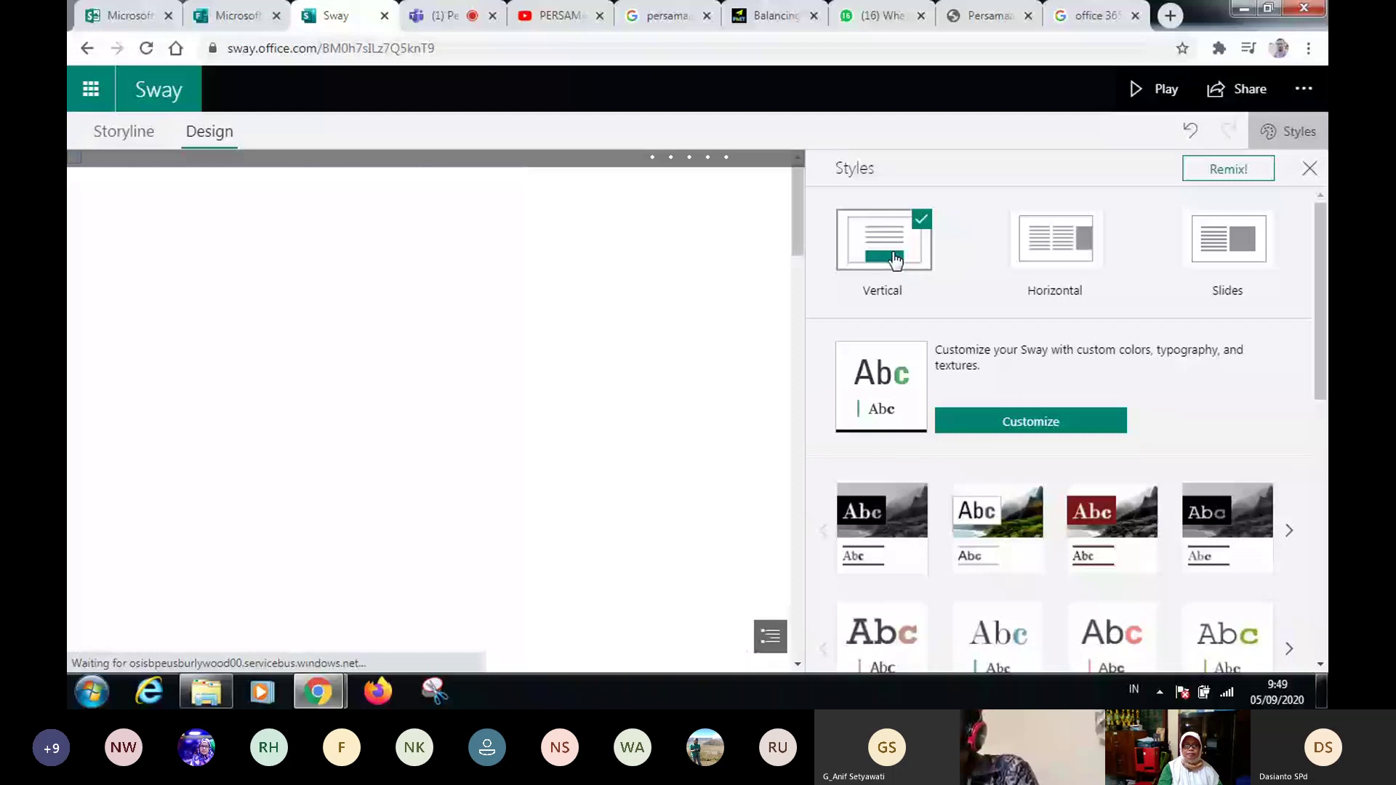
# - Browse the style variations and apply the mint-and-pink pastel floral style to the Sway
pyautogui.moveTo(1320, 354); pyautogui.dragTo(1320, 420)
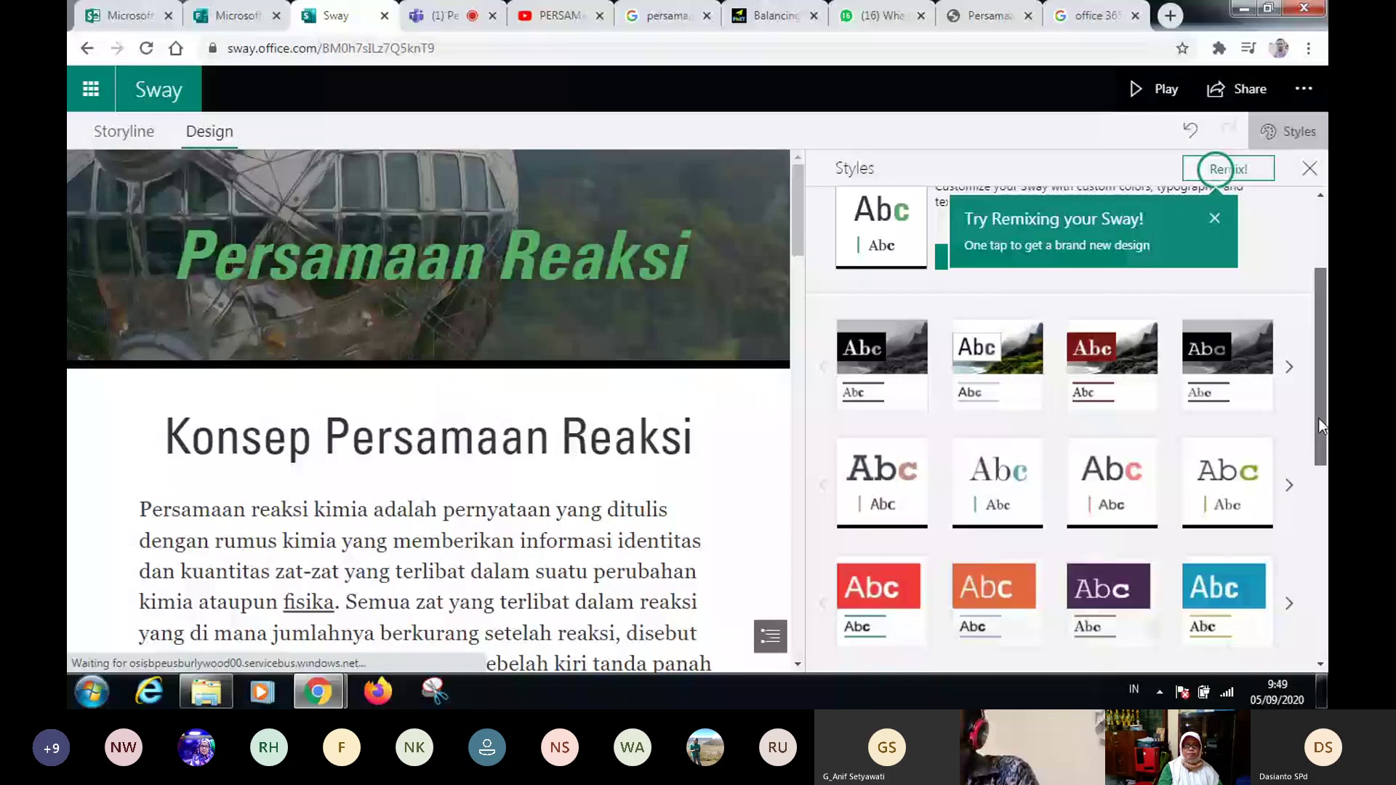
pyautogui.scroll(-2, 1288, 364)
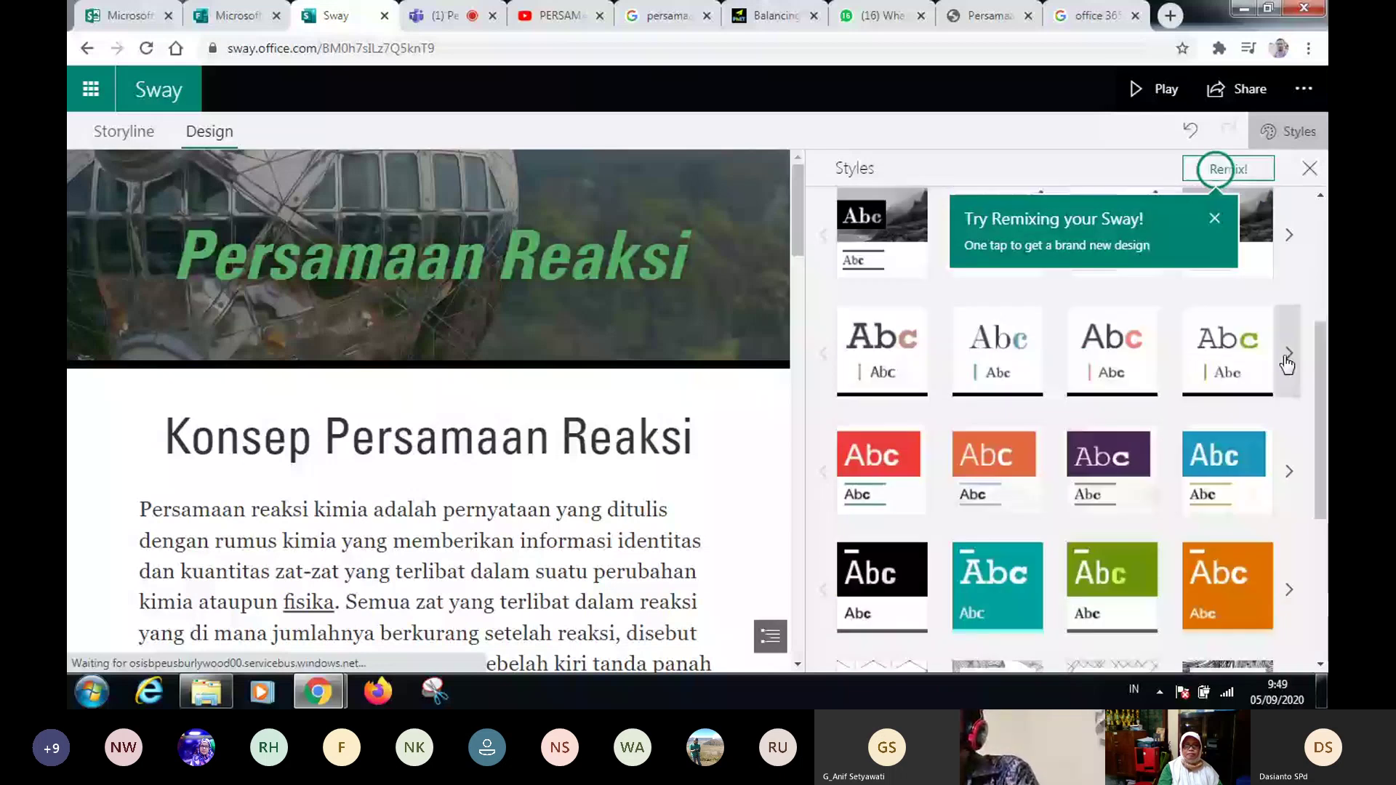
pyautogui.click(1287, 359)
pyautogui.moveTo(1322, 460); pyautogui.dragTo(1322, 470)
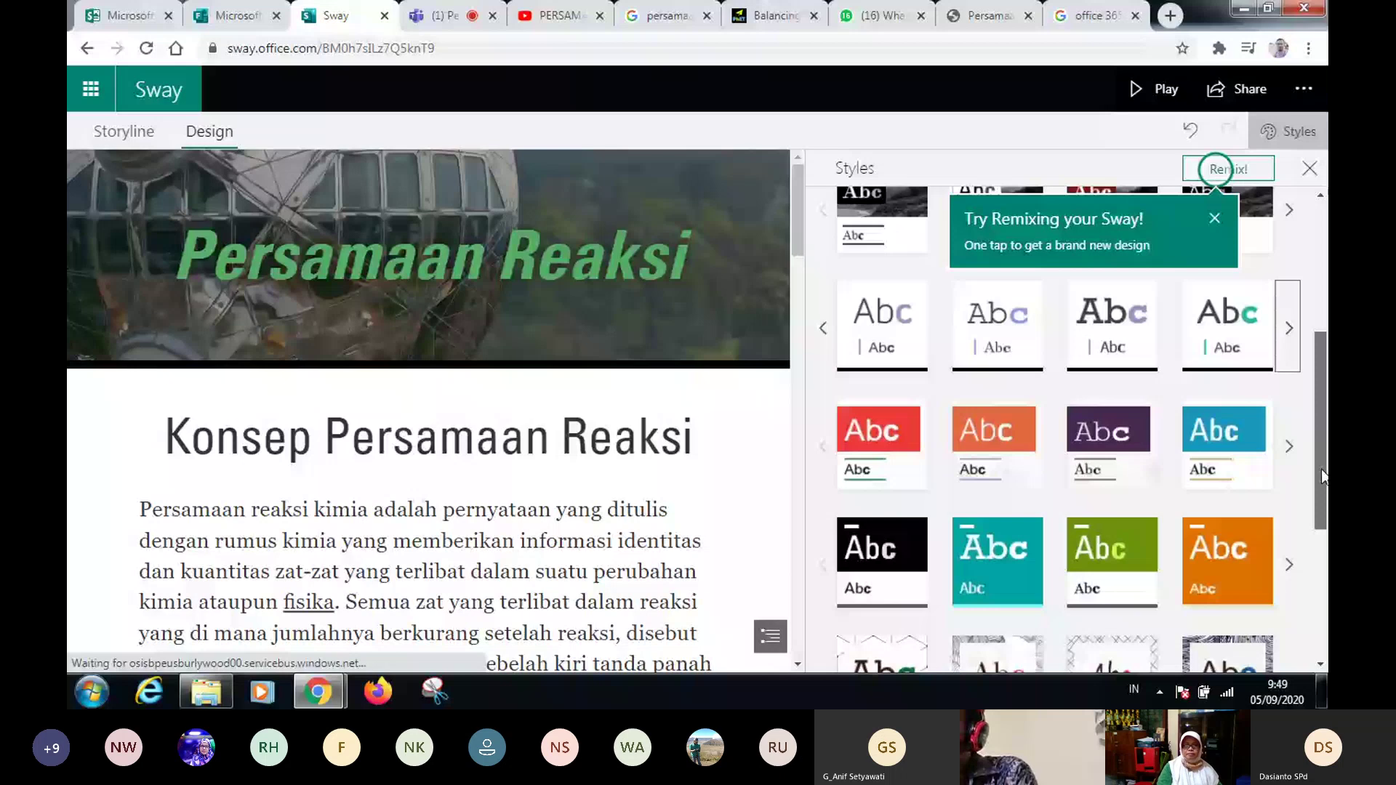
pyautogui.scroll(-4, 1167, 287)
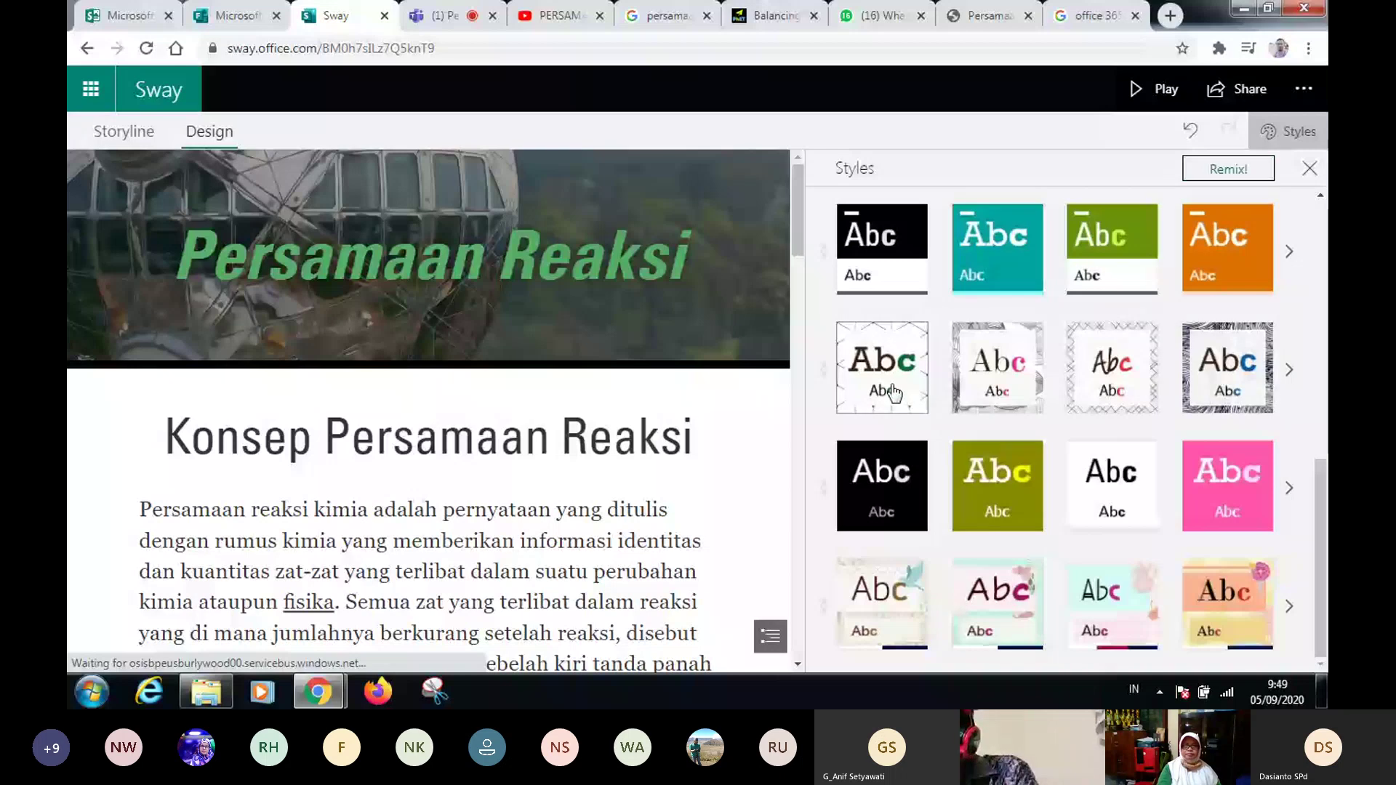
pyautogui.click(1118, 603)
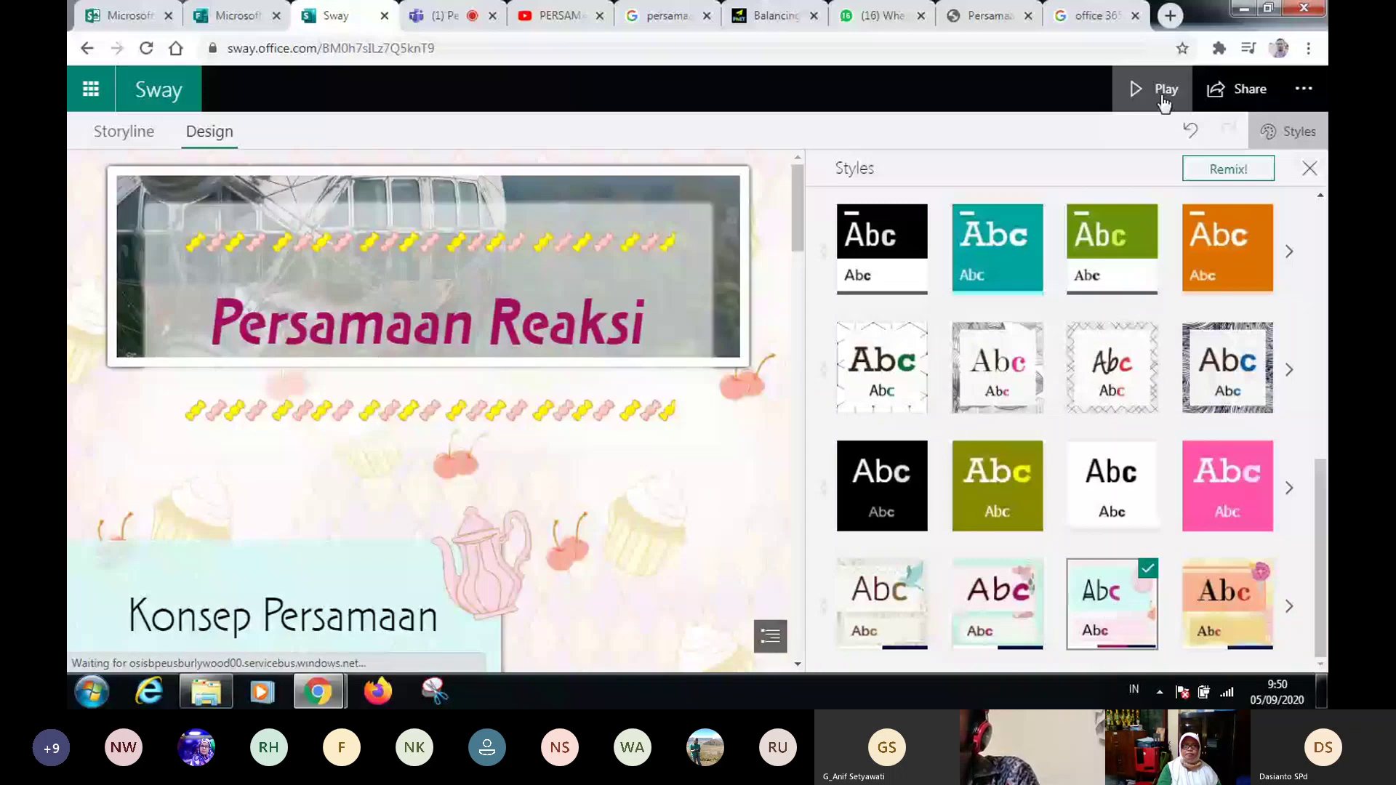
# - Play the Sway to examine the pastel style across its sections, and return to the design view
pyautogui.click(1163, 94)
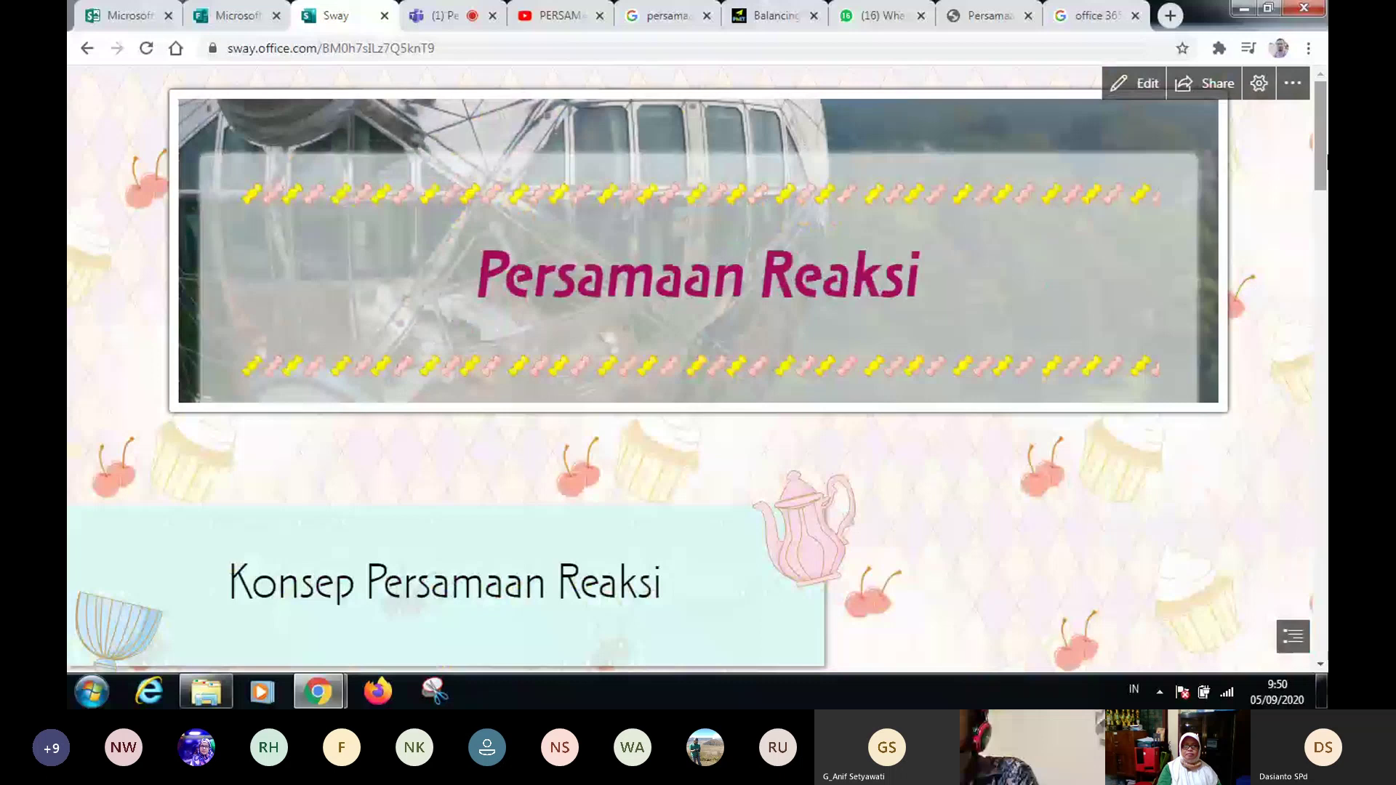
pyautogui.scroll(-15, 836, 480)
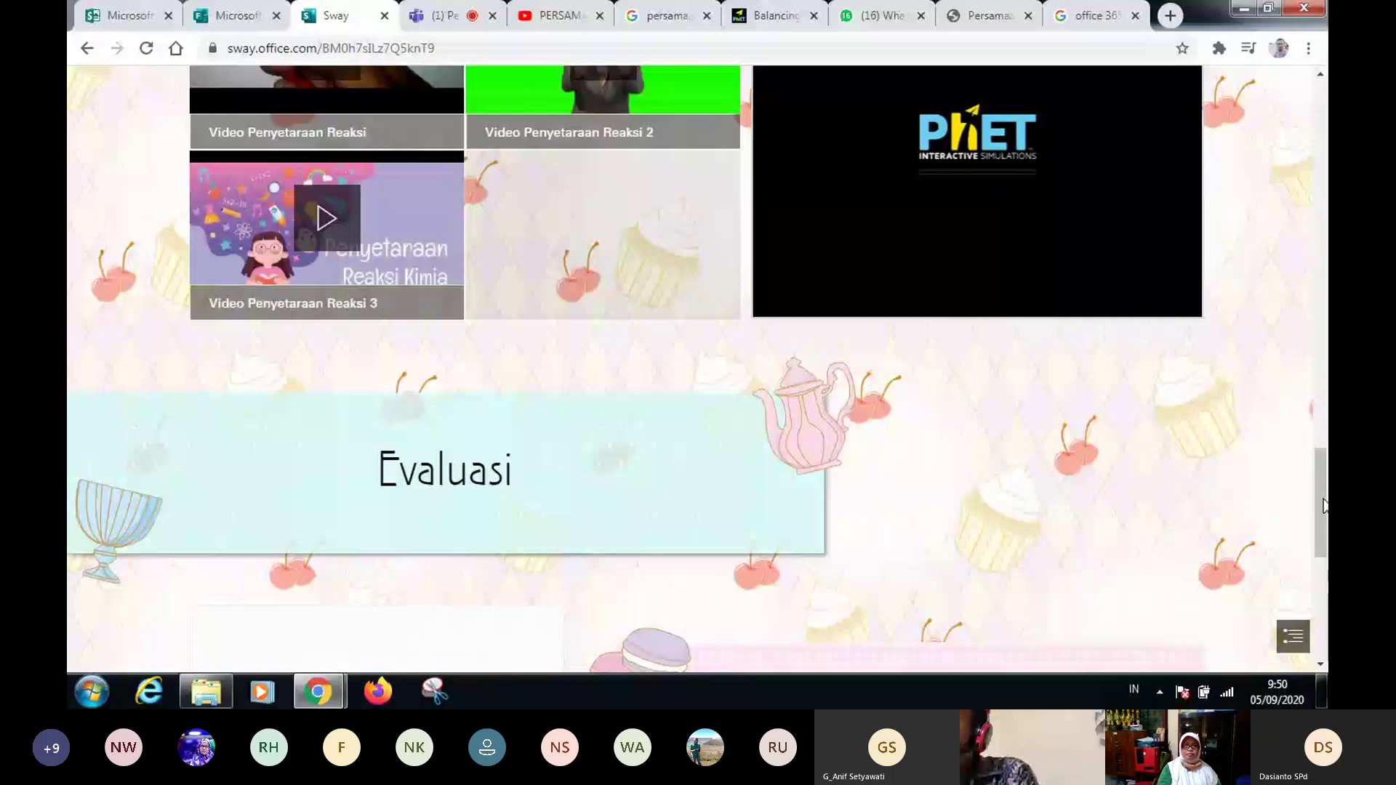
pyautogui.scroll(-5, 1315, 490)
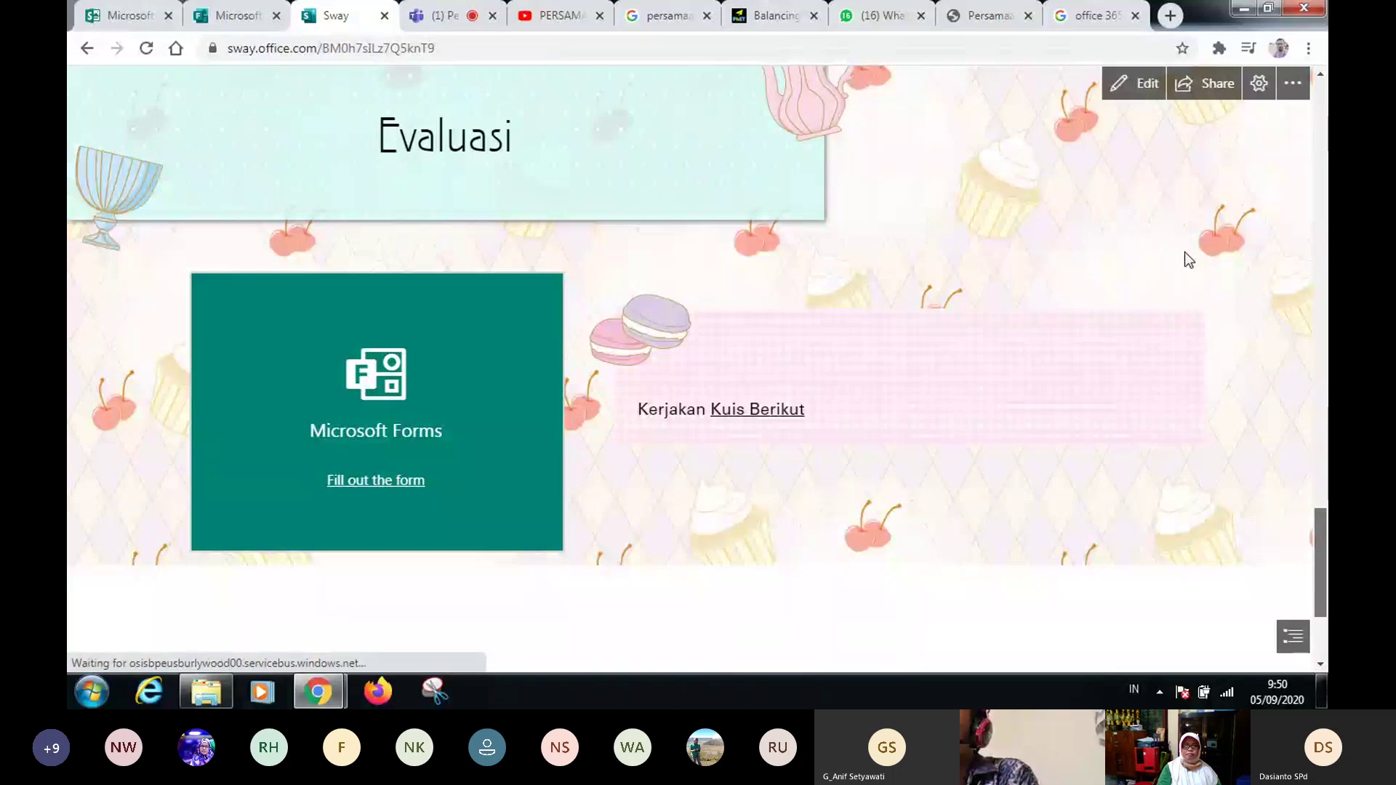
pyautogui.scroll(10, 1188, 254)
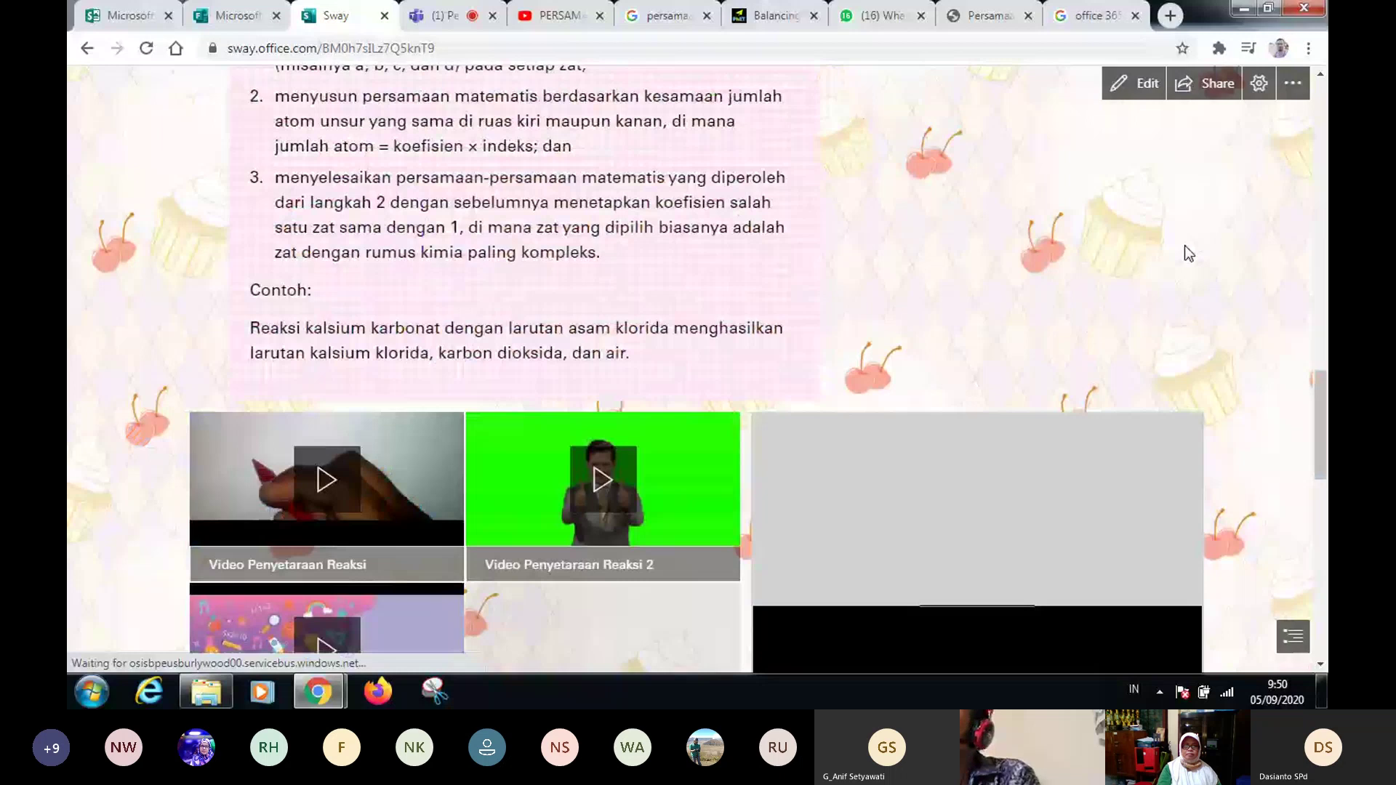
pyautogui.scroll(5, 1185, 247)
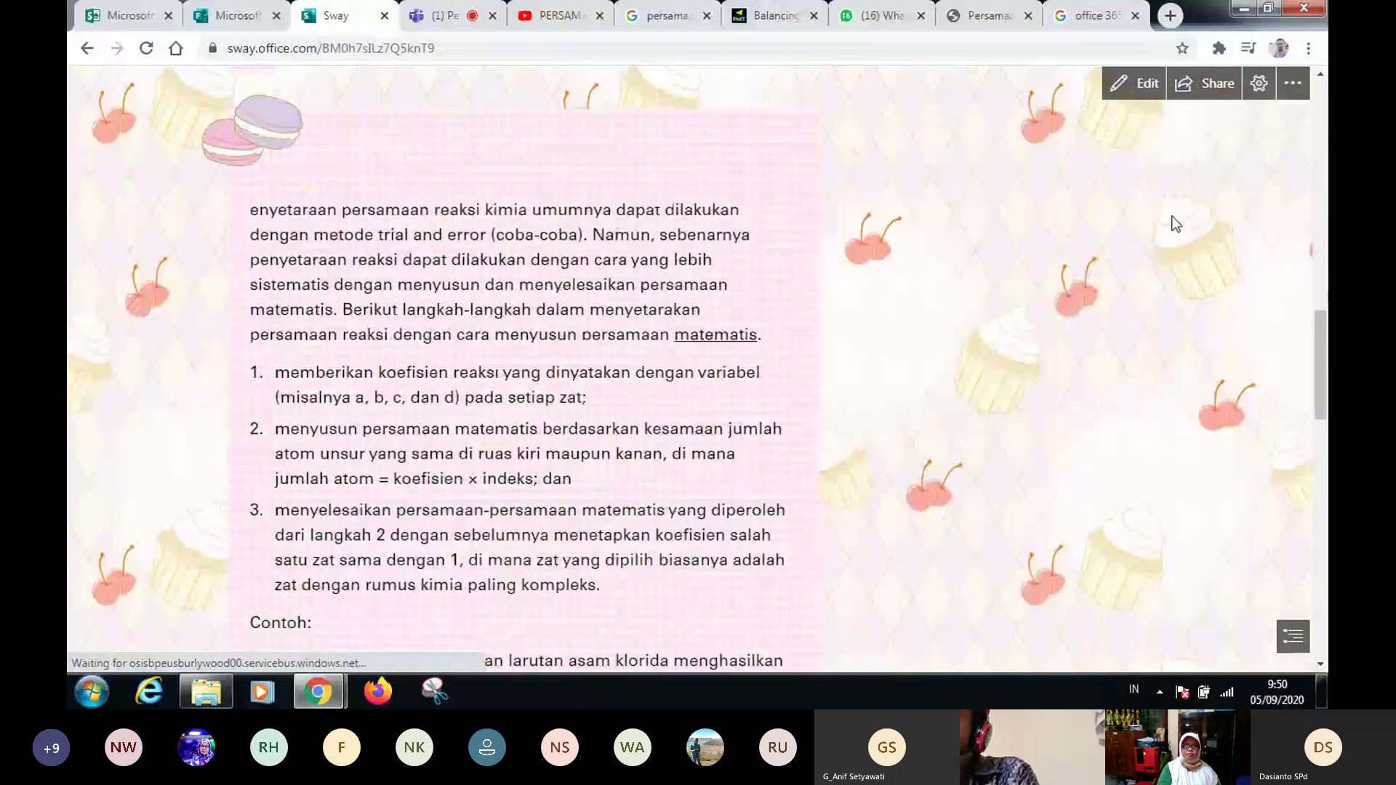
pyautogui.click(87, 48)
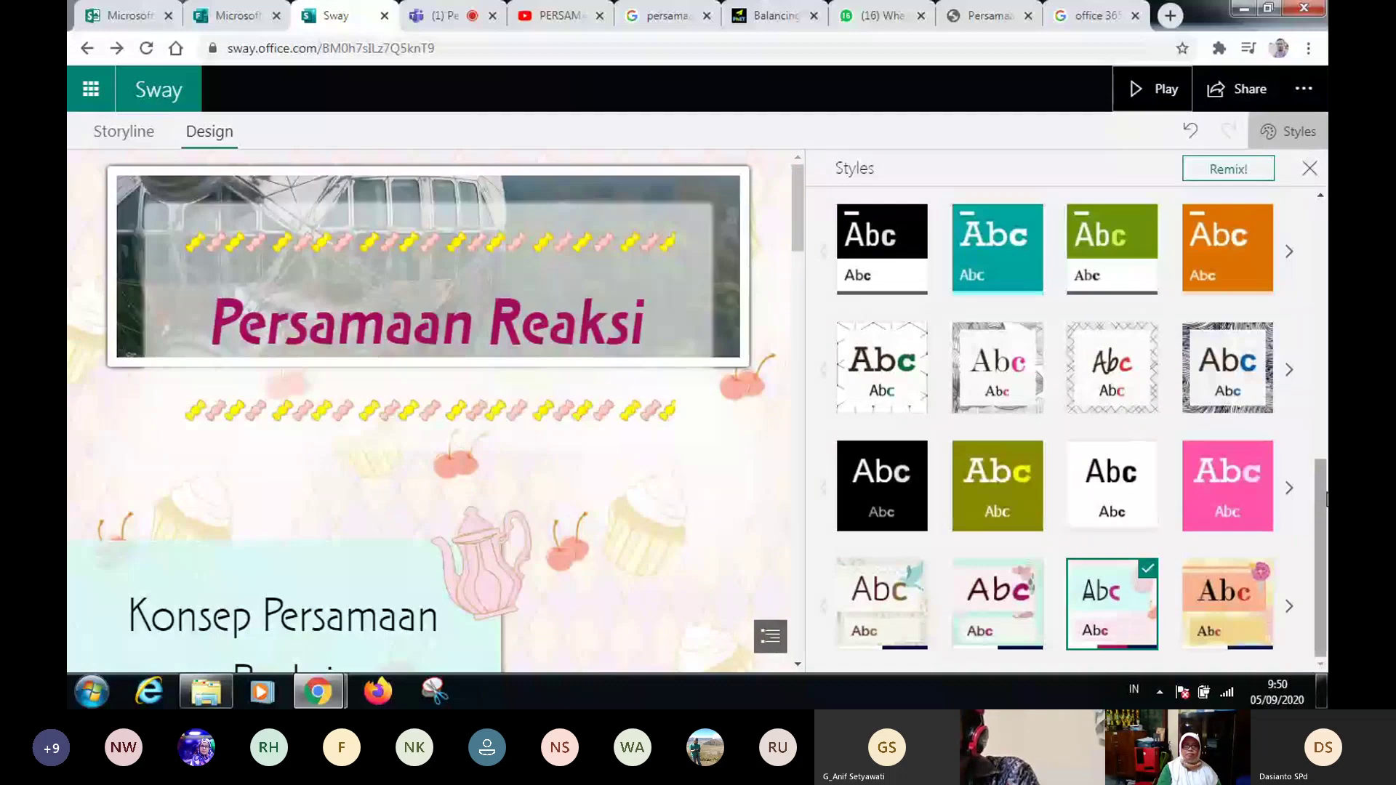
# - Apply the beige paper-textured style with the pink accent from the patterned-border variations, and play the Sway to check it
pyautogui.moveTo(1321, 492); pyautogui.dragTo(1319, 534)
pyautogui.click(1283, 379)
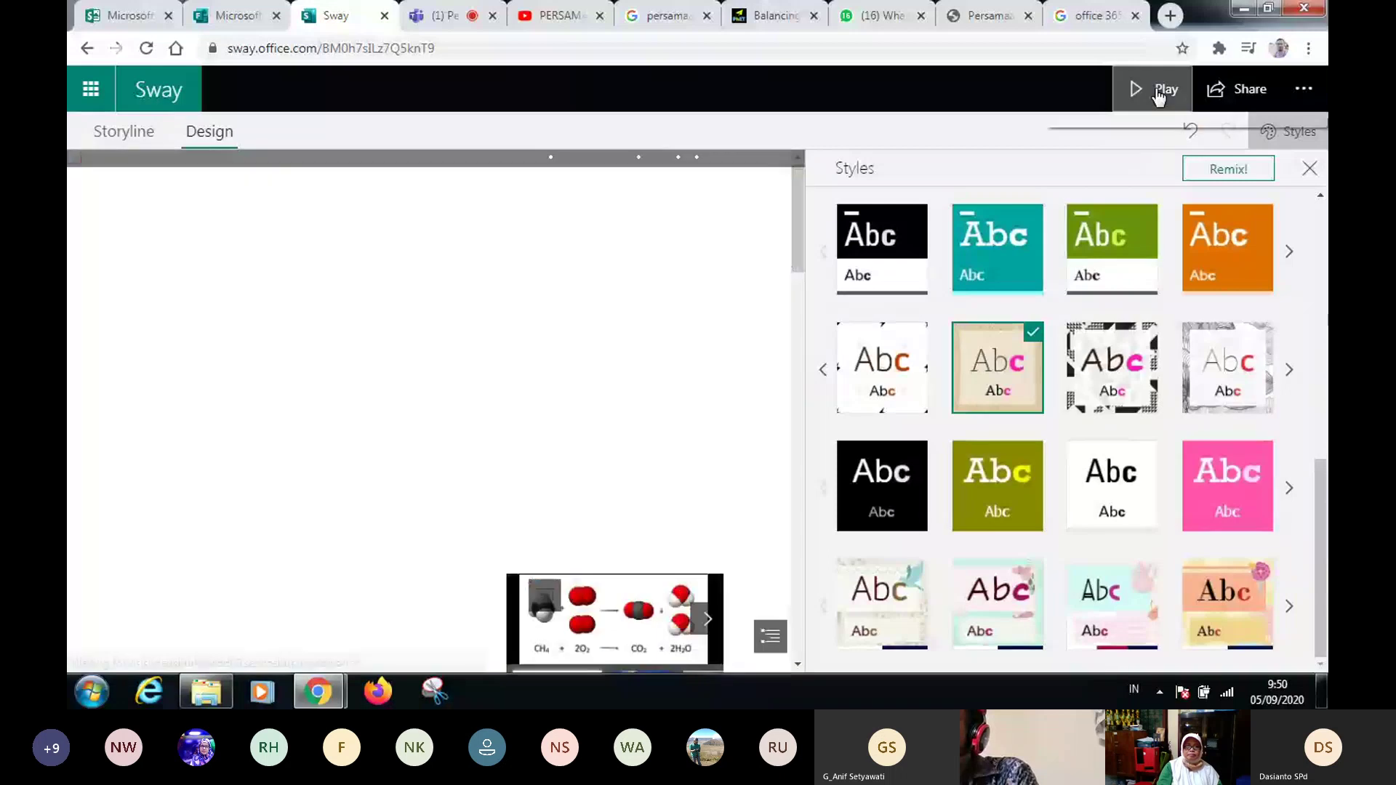
pyautogui.click(1159, 91)
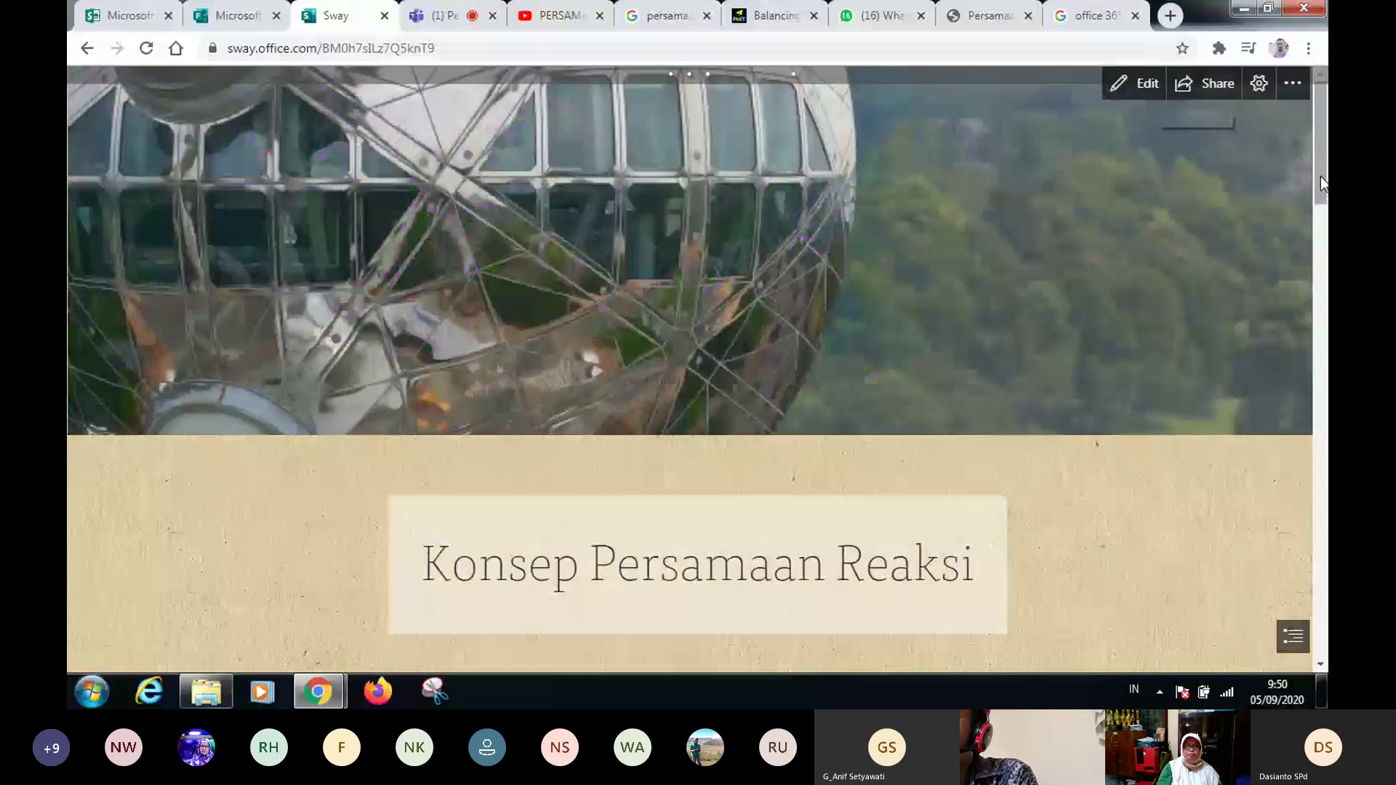
pyautogui.moveTo(1322, 184); pyautogui.dragTo(1317, 56)
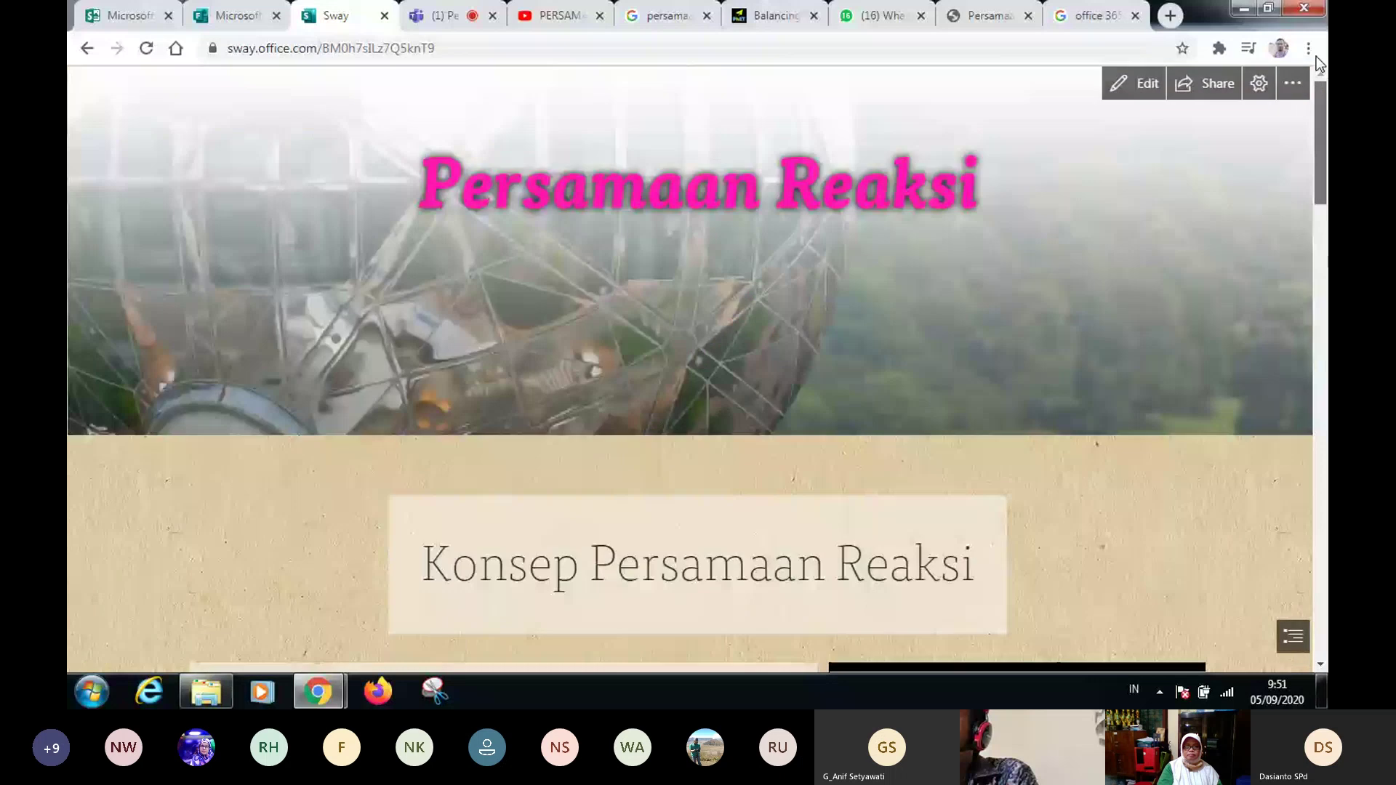
# - Leave the Sway preview, close the styles options, and return to the storyline for editing
pyautogui.click(1139, 84)
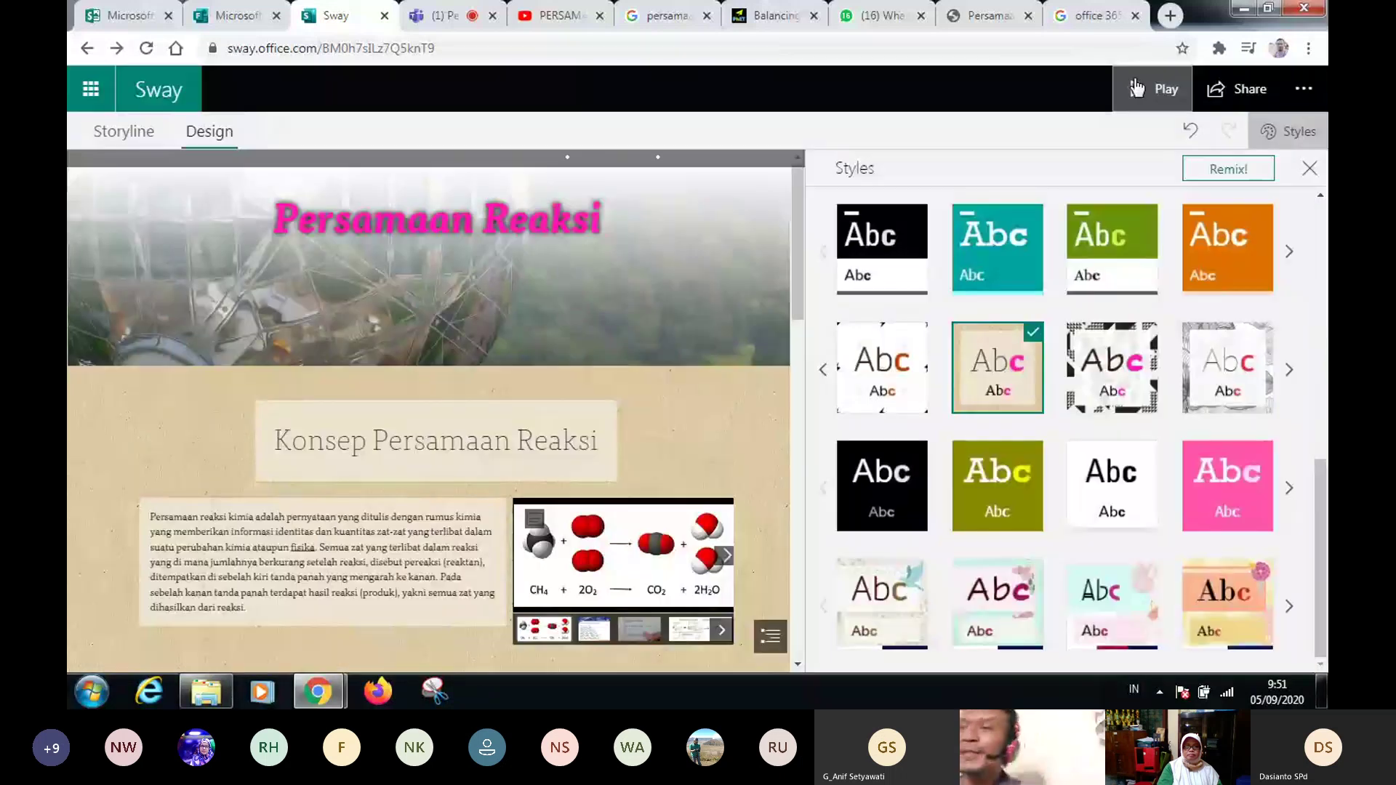
pyautogui.click(1307, 168)
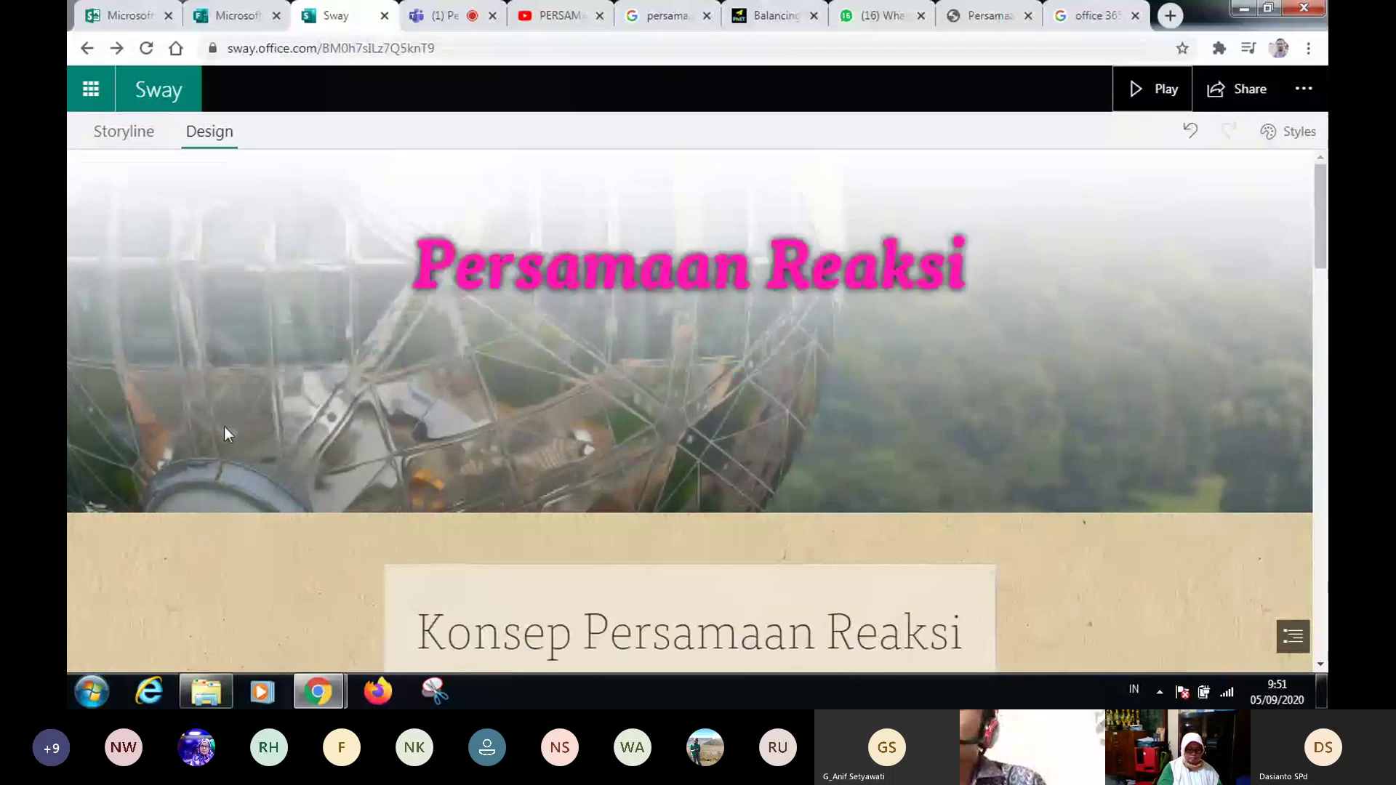
pyautogui.click(146, 138)
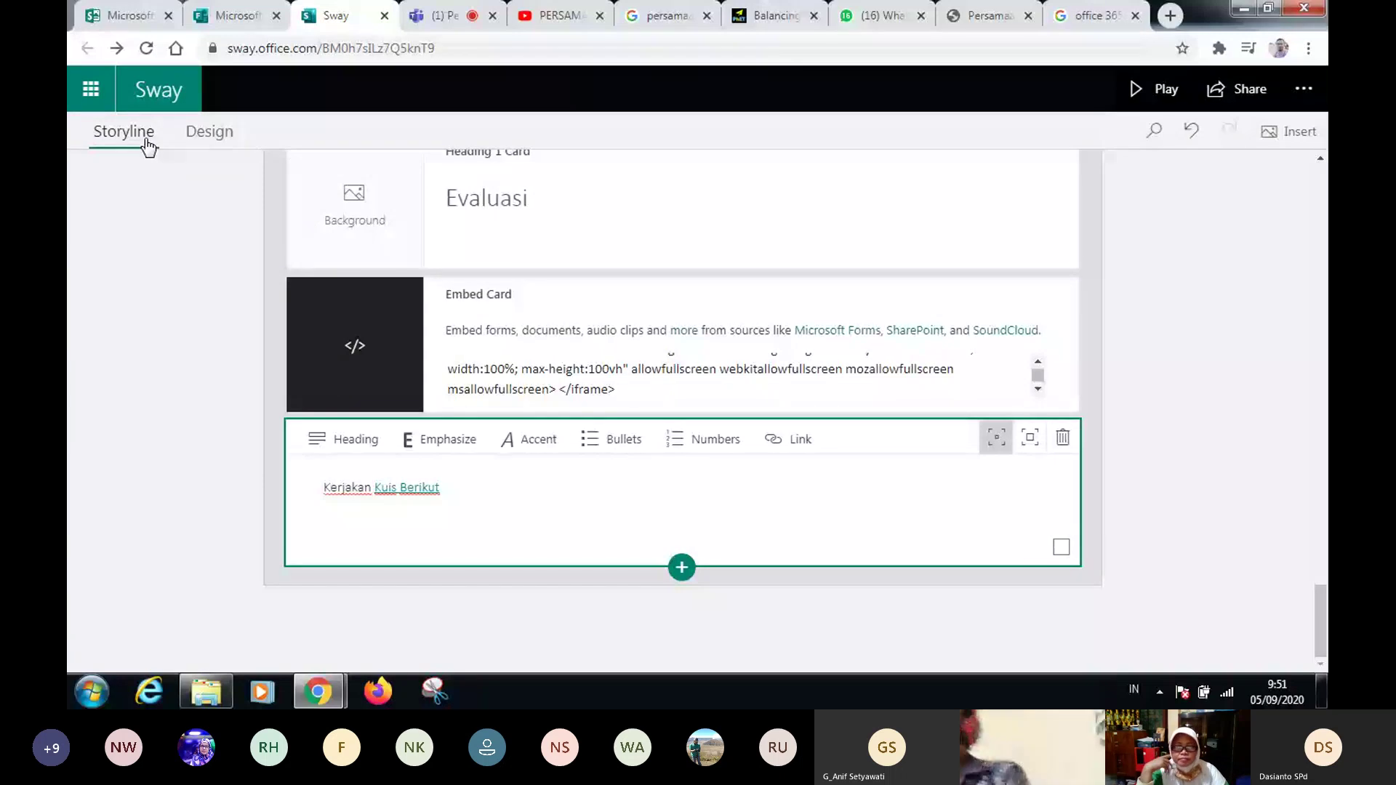
# - Copy the Sway's view link for anyone with a link and send it to the Diklat office 365 WhatsApp group, introduced by "contoh prosuk sway:"
pyautogui.click(1256, 95)
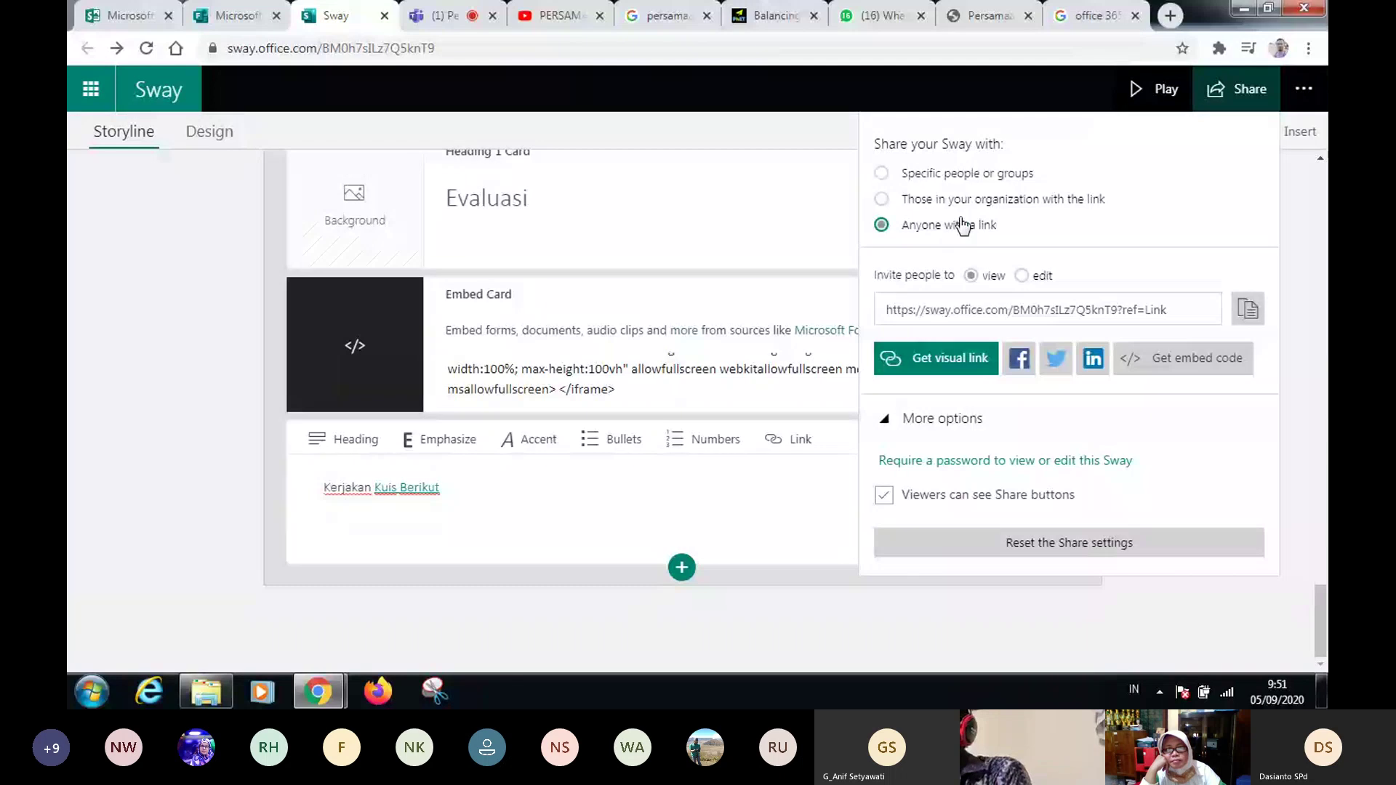
pyautogui.click(1248, 312)
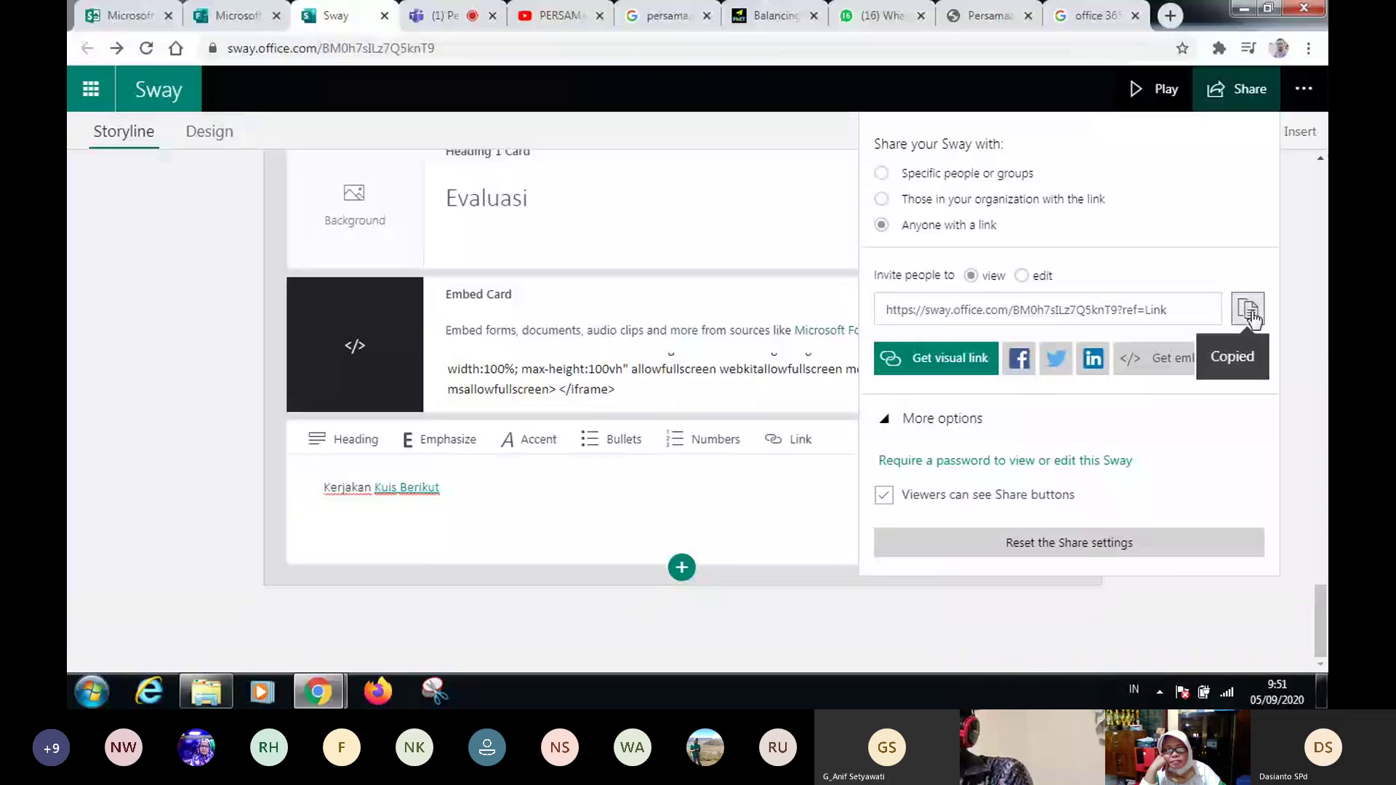
pyautogui.click(881, 19)
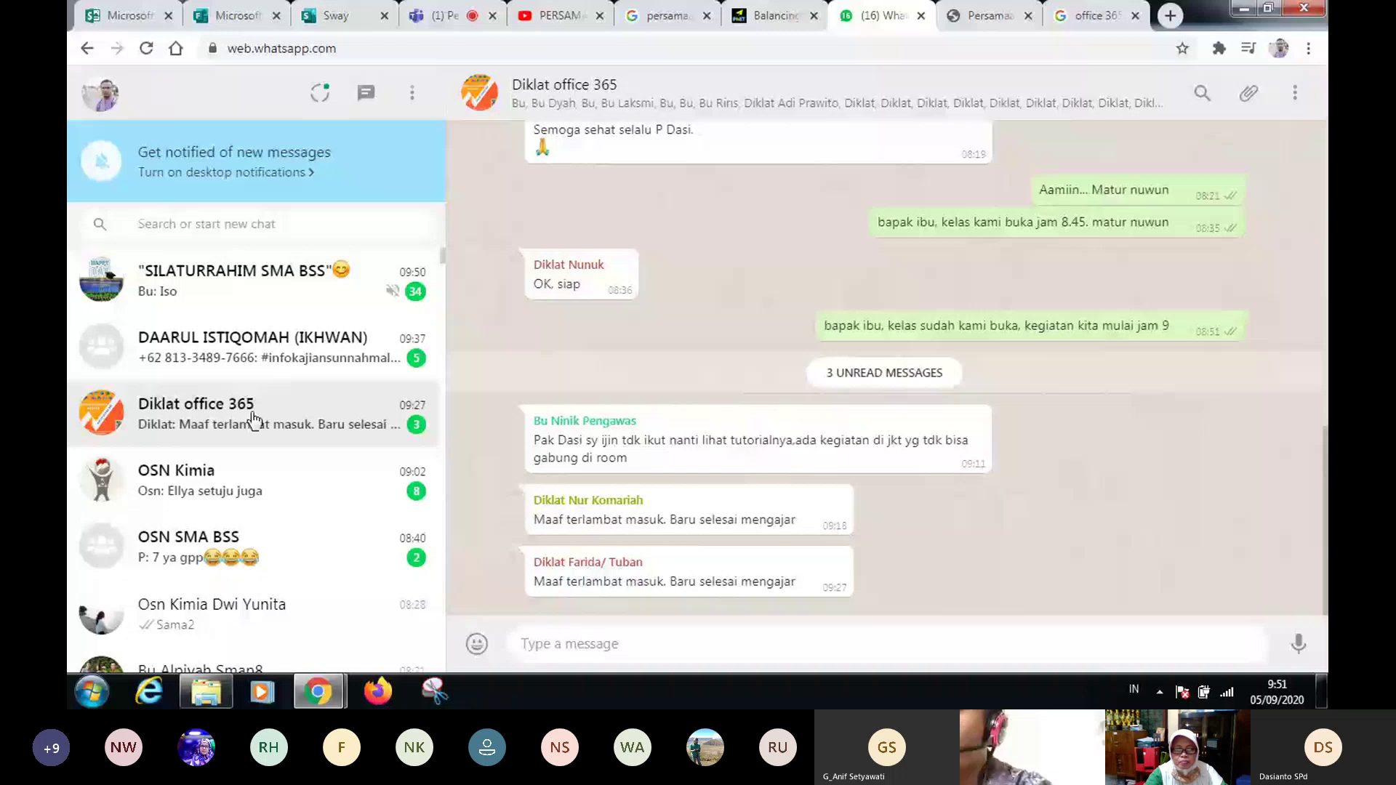
pyautogui.click(253, 420)
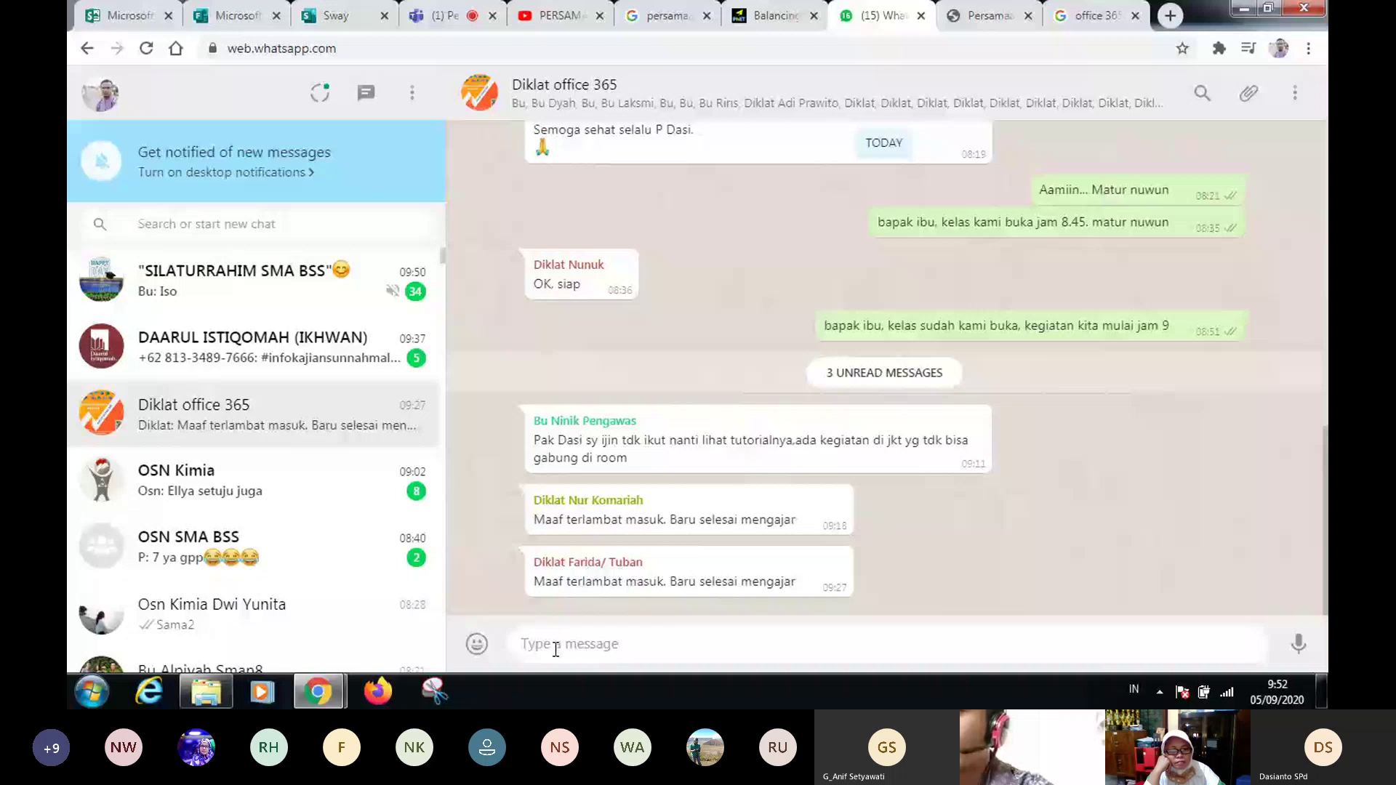
pyautogui.hotkey('ctrl', 'v')
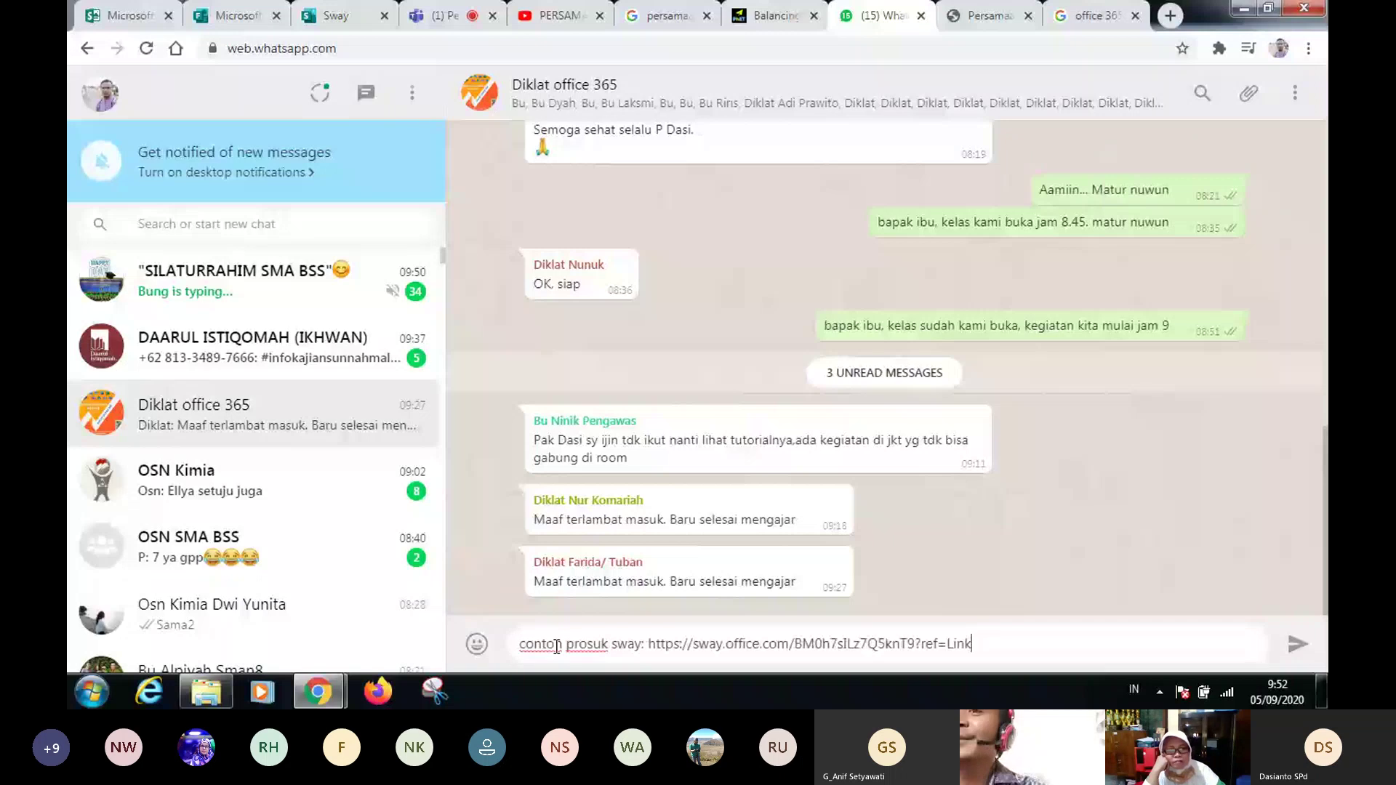
pyautogui.click(1300, 643)
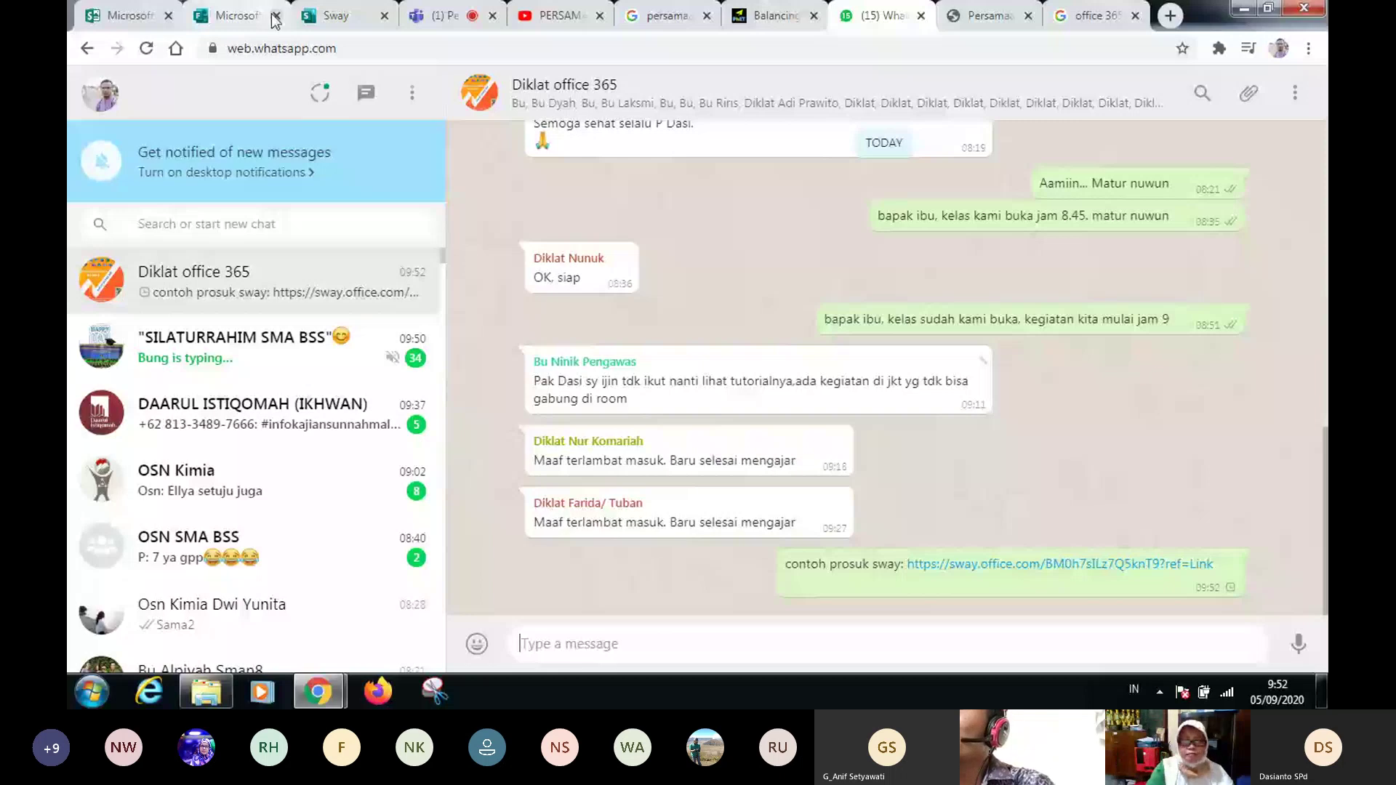
# - Switch back to Sway, return to the storyline's title card, and reopen the sharing options after a glance at the Teams meeting
pyautogui.click(334, 15)
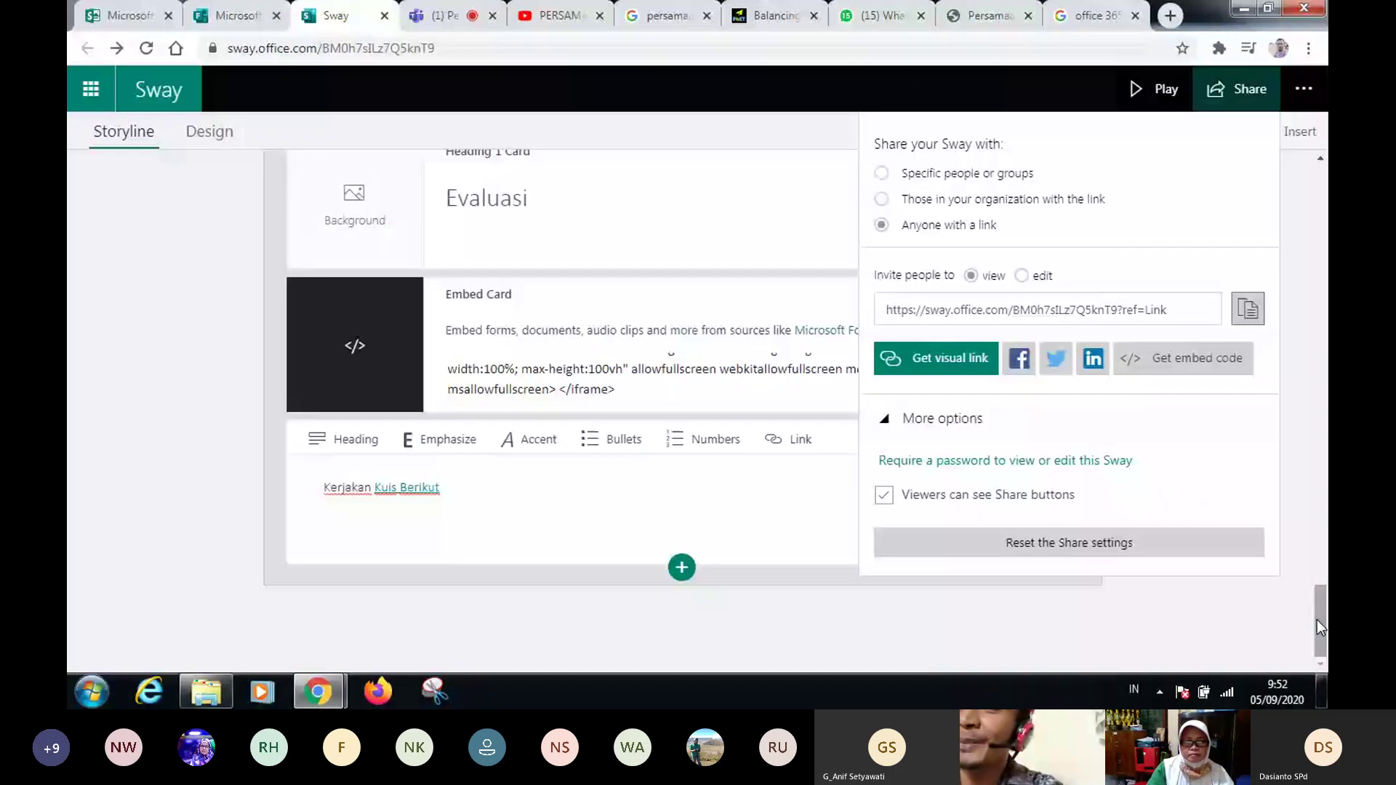
pyautogui.moveTo(1321, 627); pyautogui.dragTo(1321, 203)
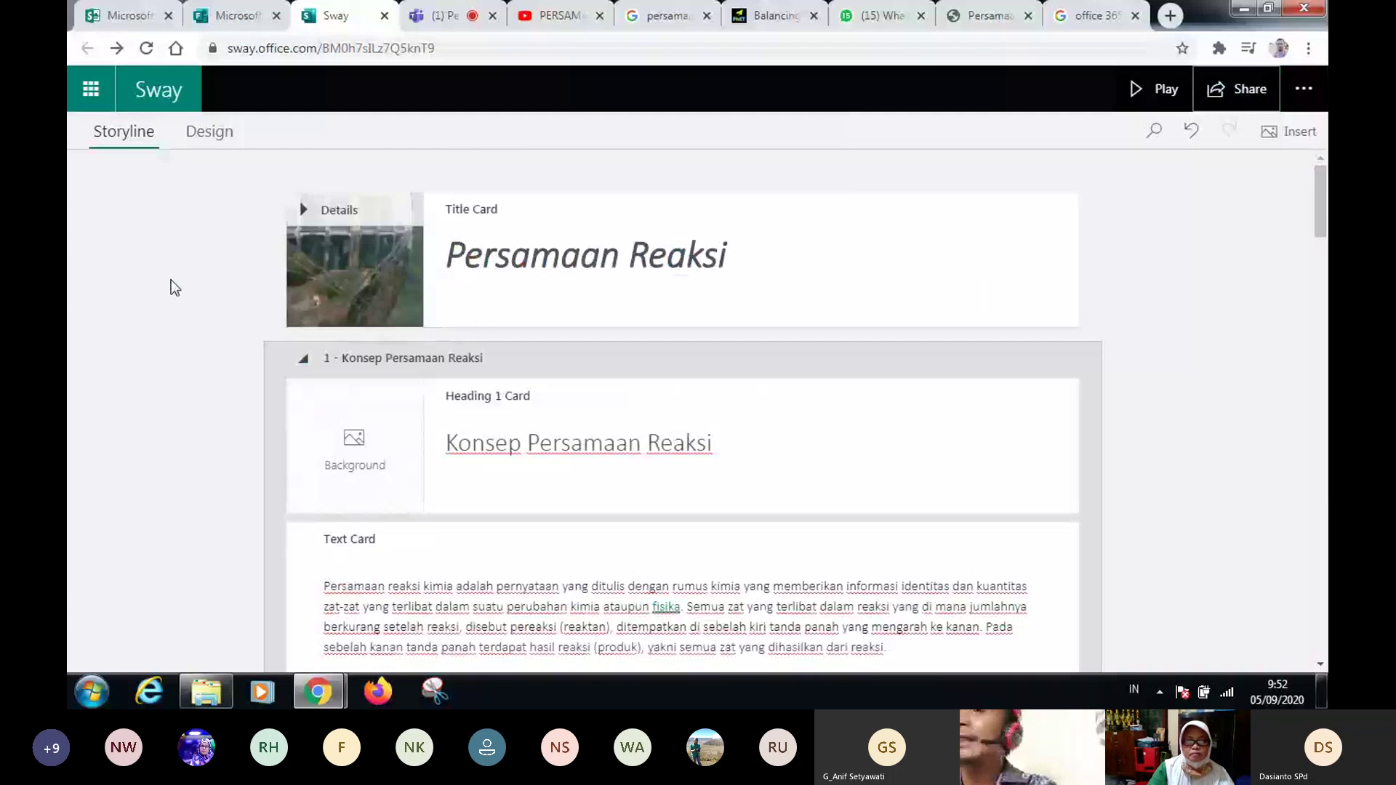
pyautogui.moveTo(1321, 204)
pyautogui.mouseDown()
pyautogui.moveTo(1325, 341)
pyautogui.moveTo(1325, 189)
pyautogui.mouseUp()
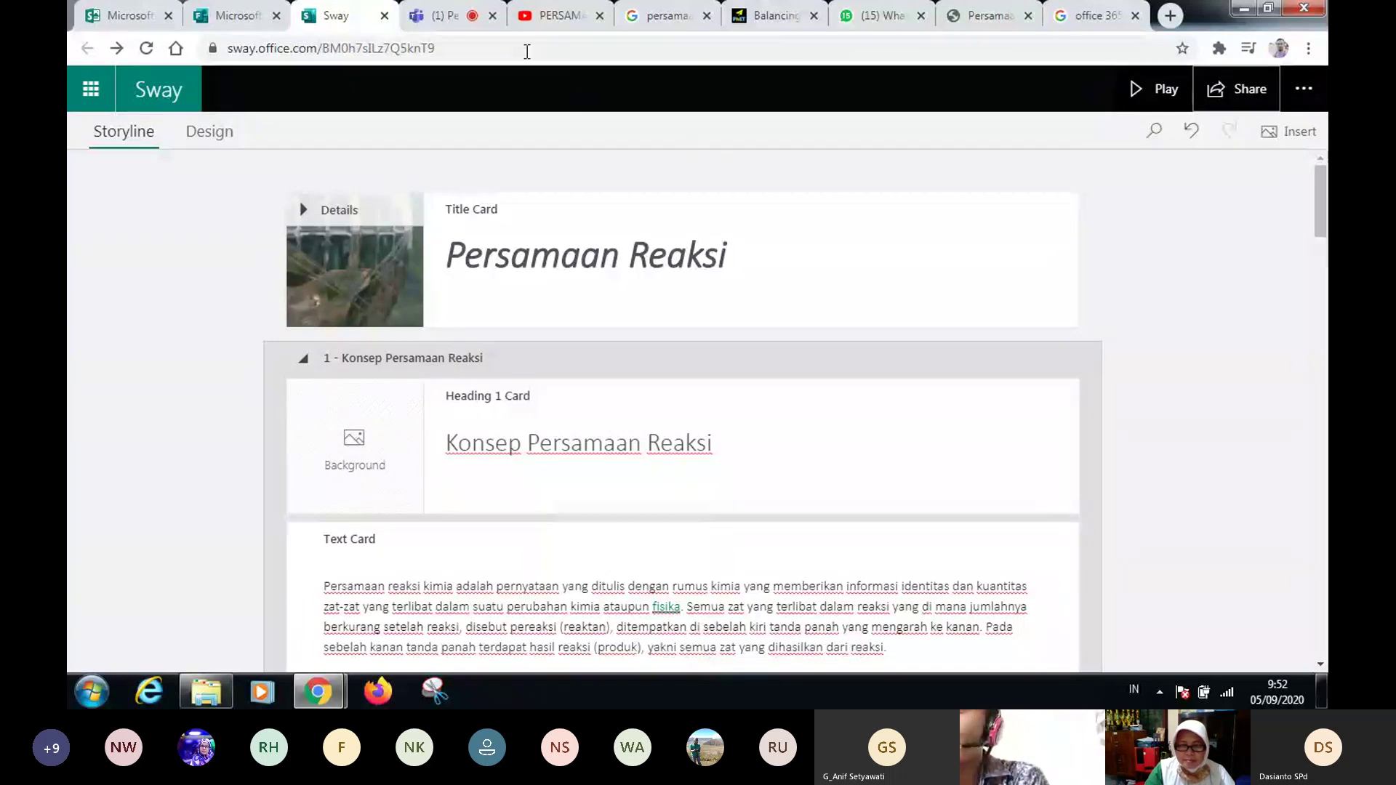
pyautogui.click(447, 25)
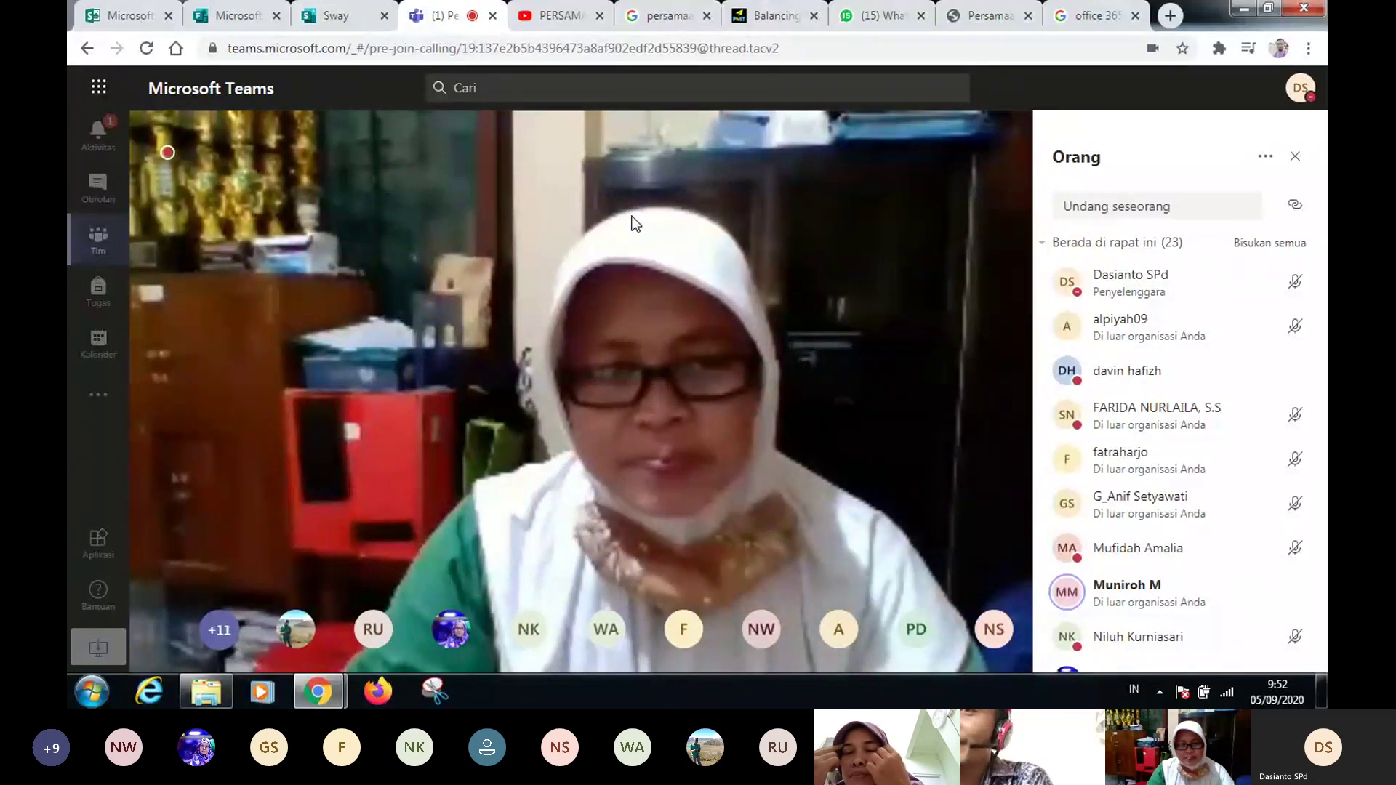
pyautogui.click(331, 15)
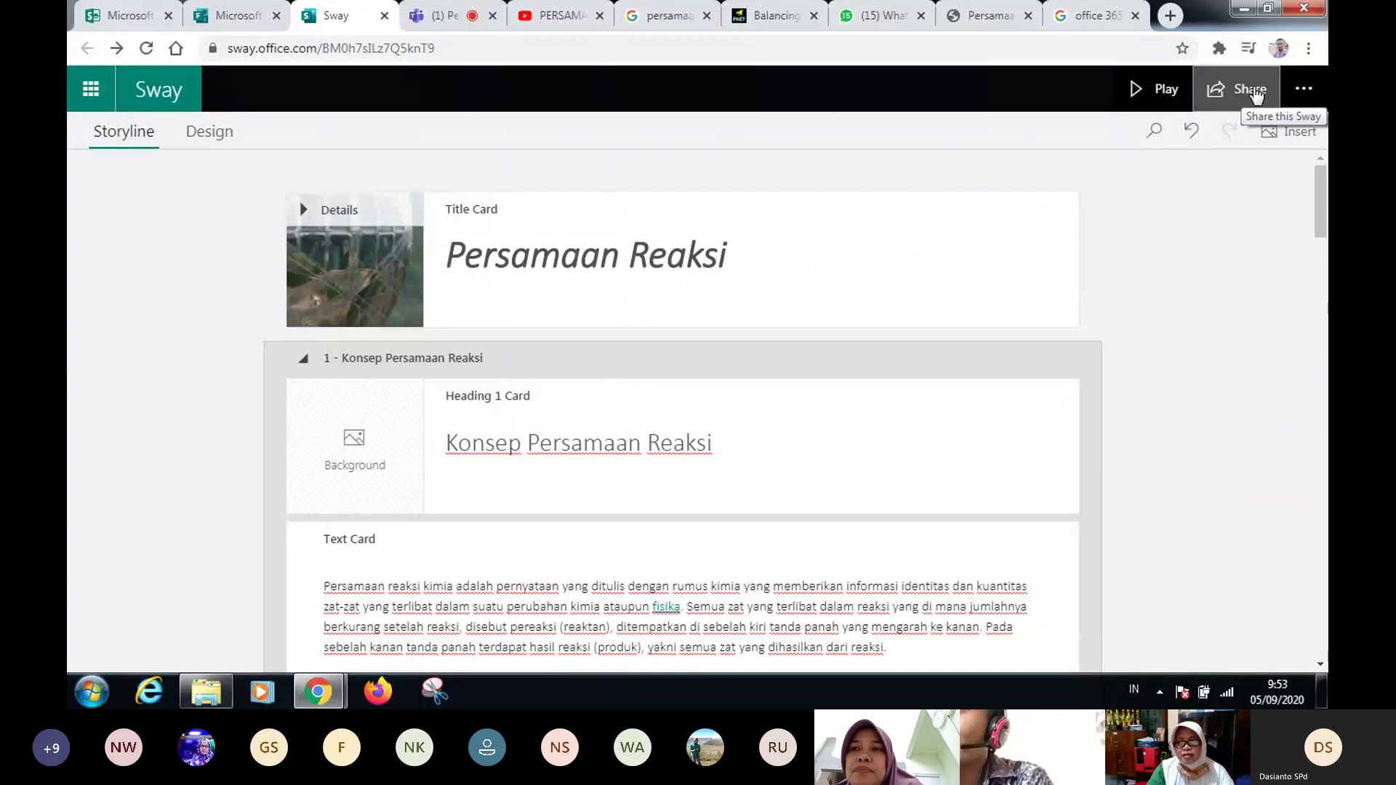
pyautogui.click(1255, 95)
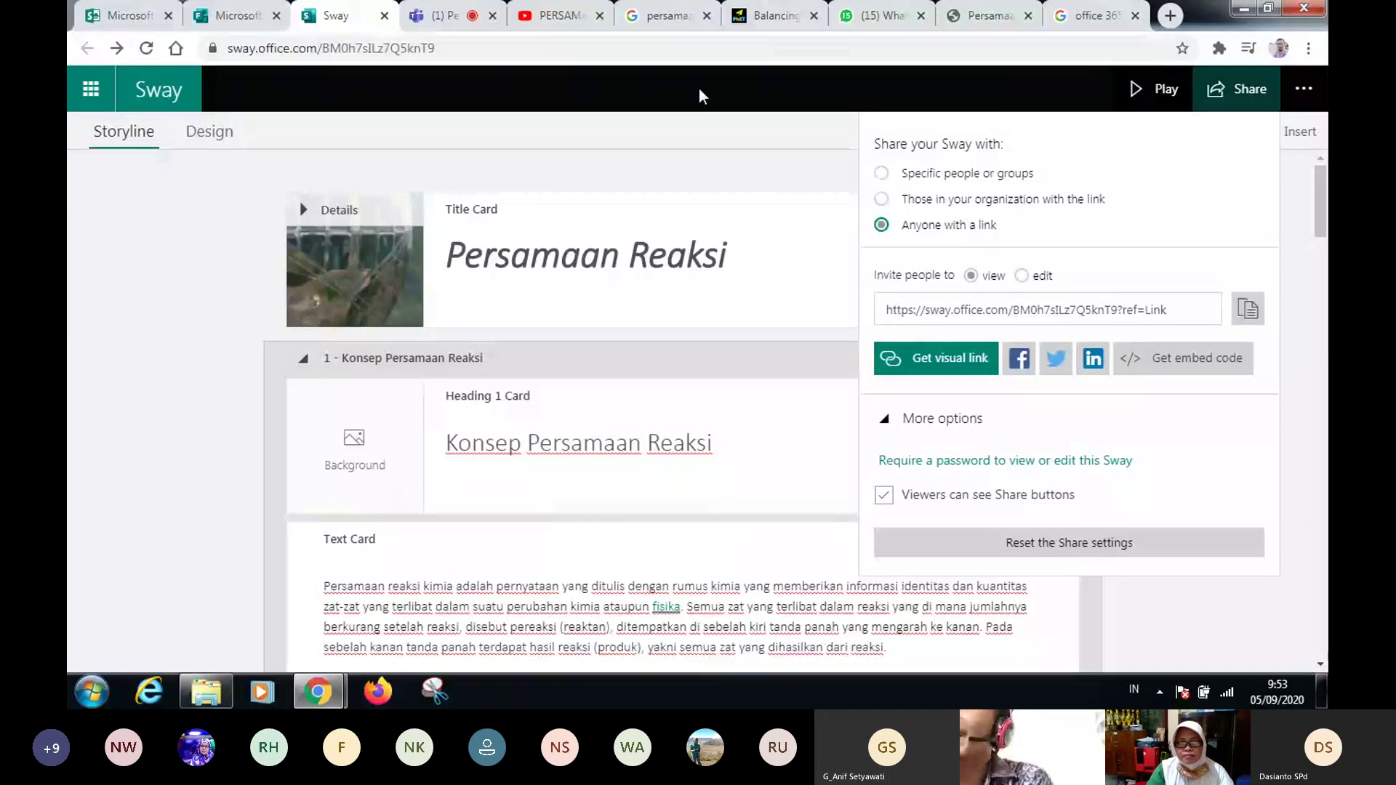
# - Switch to the Teams meeting and look through the whole participant list
pyautogui.click(471, 23)
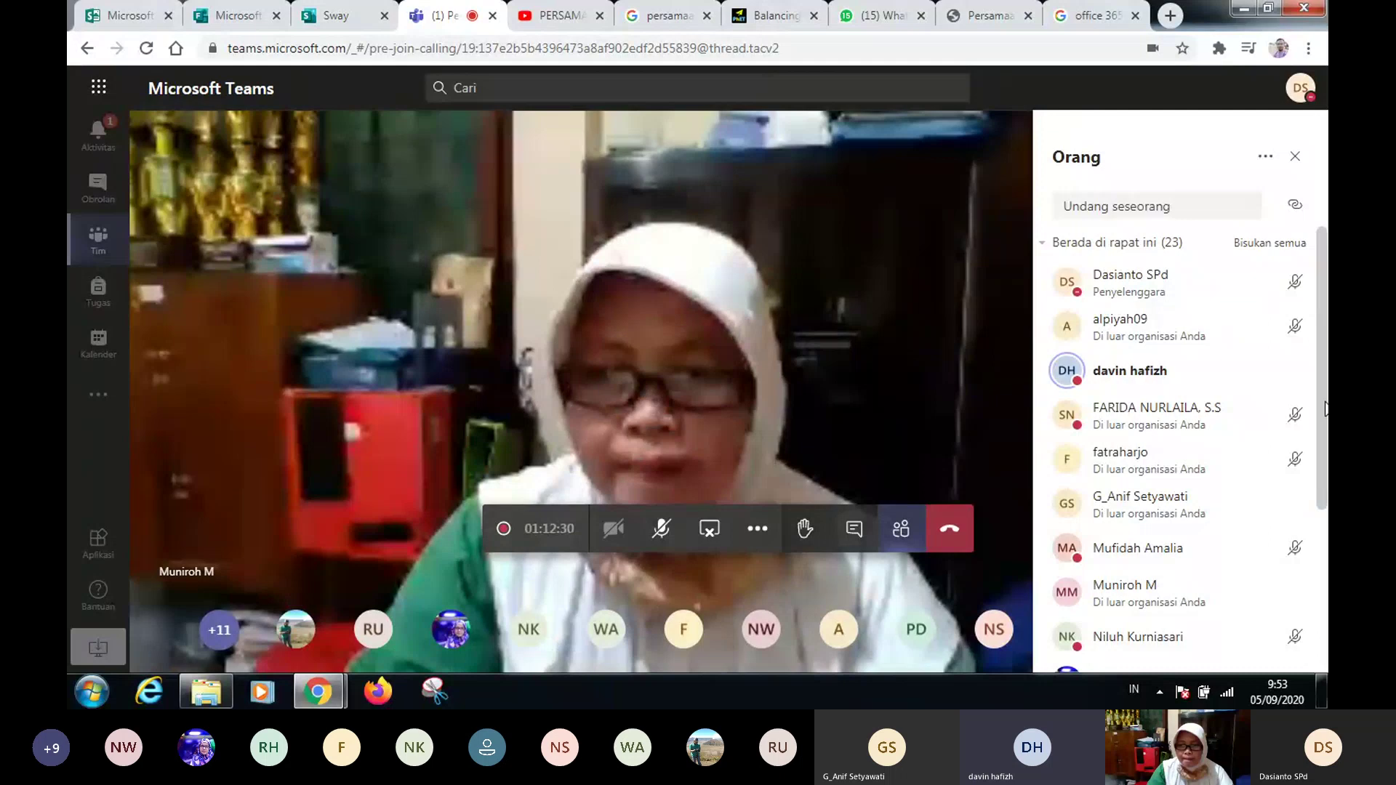
pyautogui.scroll(-5, 1323, 374)
pyautogui.scroll(-3, 1325, 524)
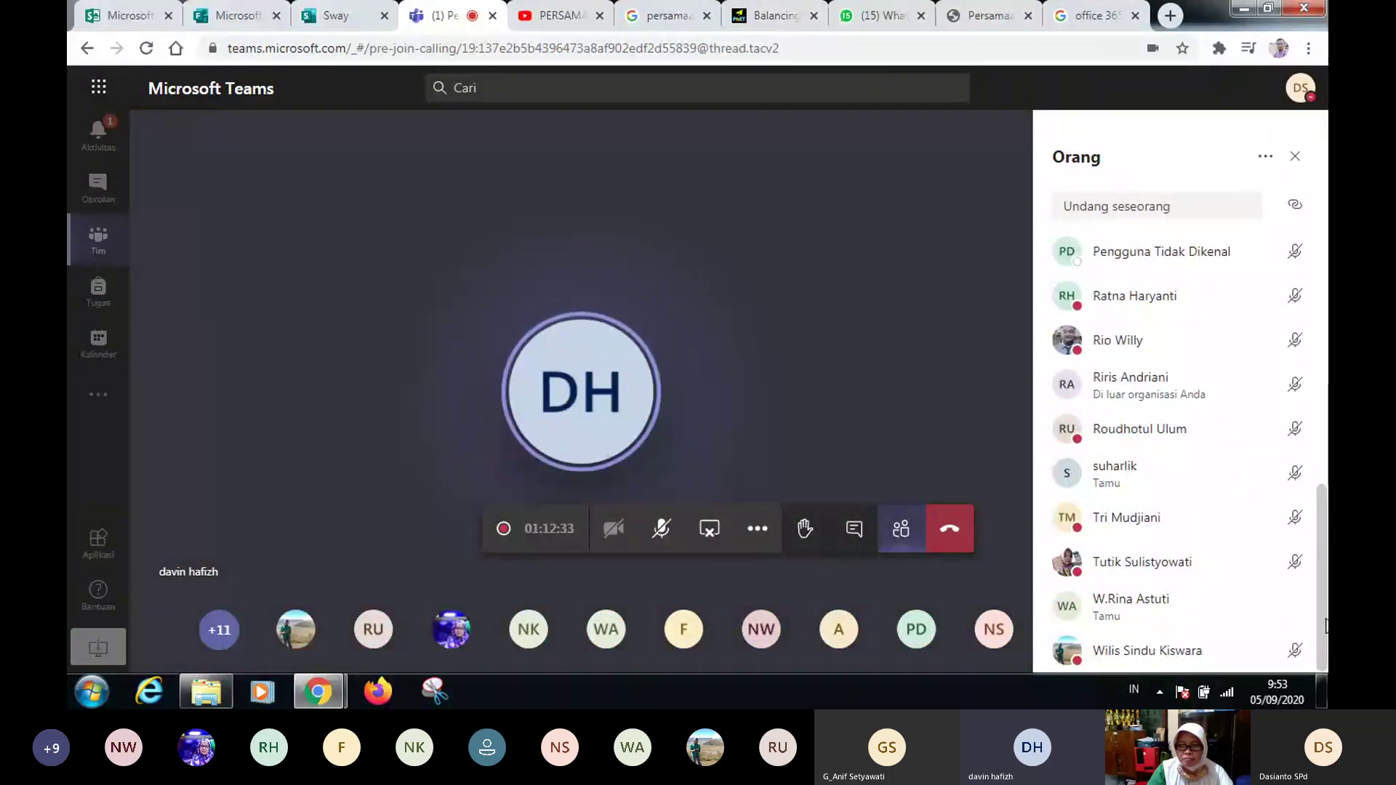
pyautogui.scroll(8, 1325, 613)
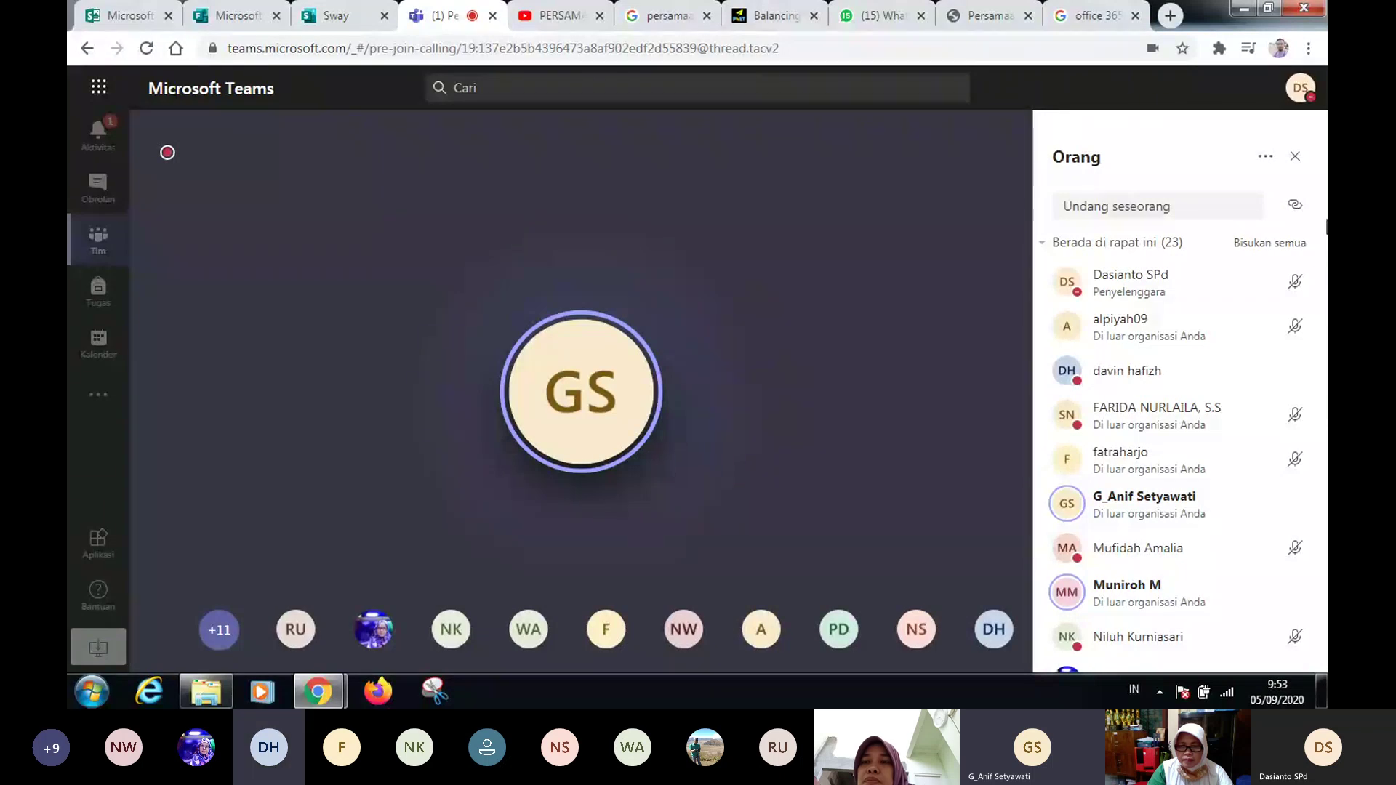
# - Glance at the Evaluasi Pertemuan 1 form in Microsoft Forms, and return to Sway to close the sharing options
pyautogui.click(233, 18)
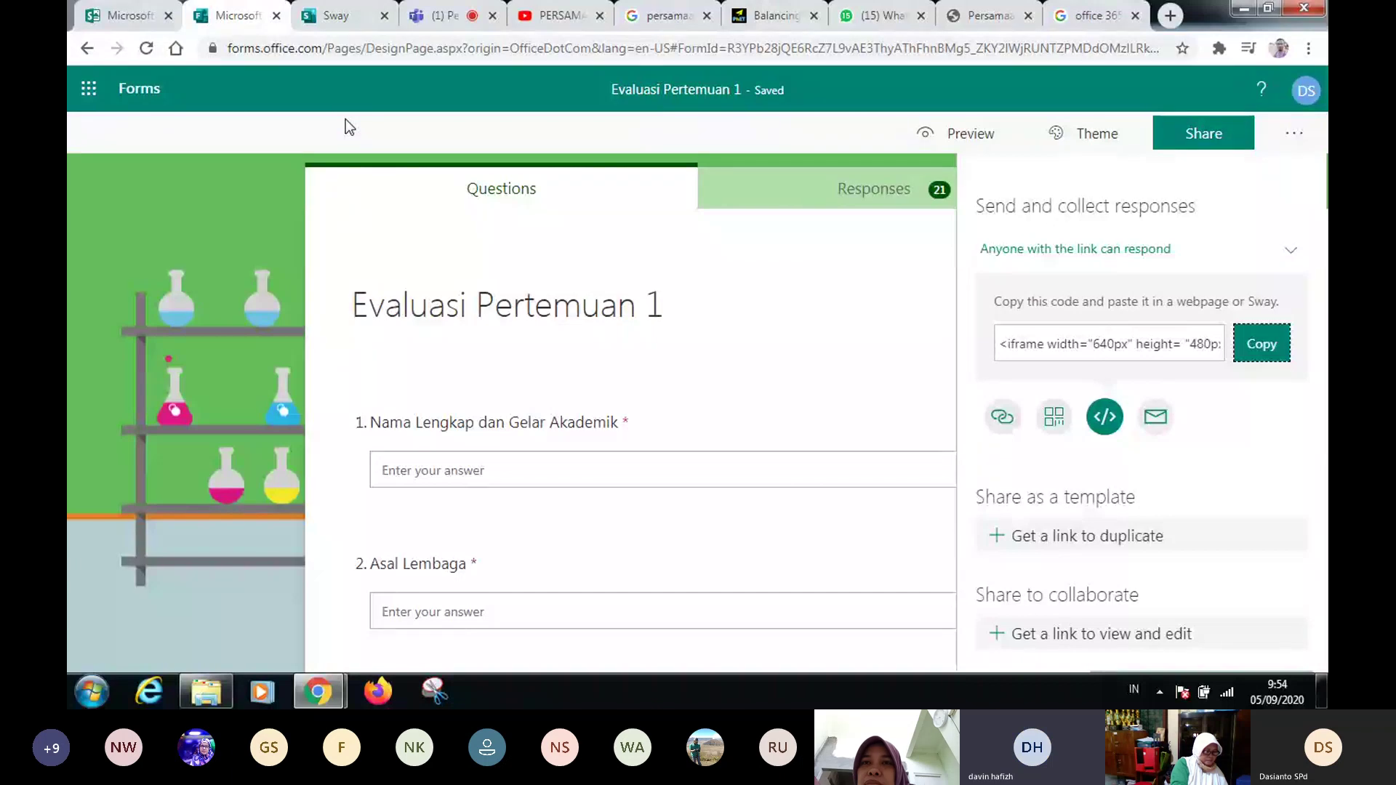
pyautogui.click(334, 20)
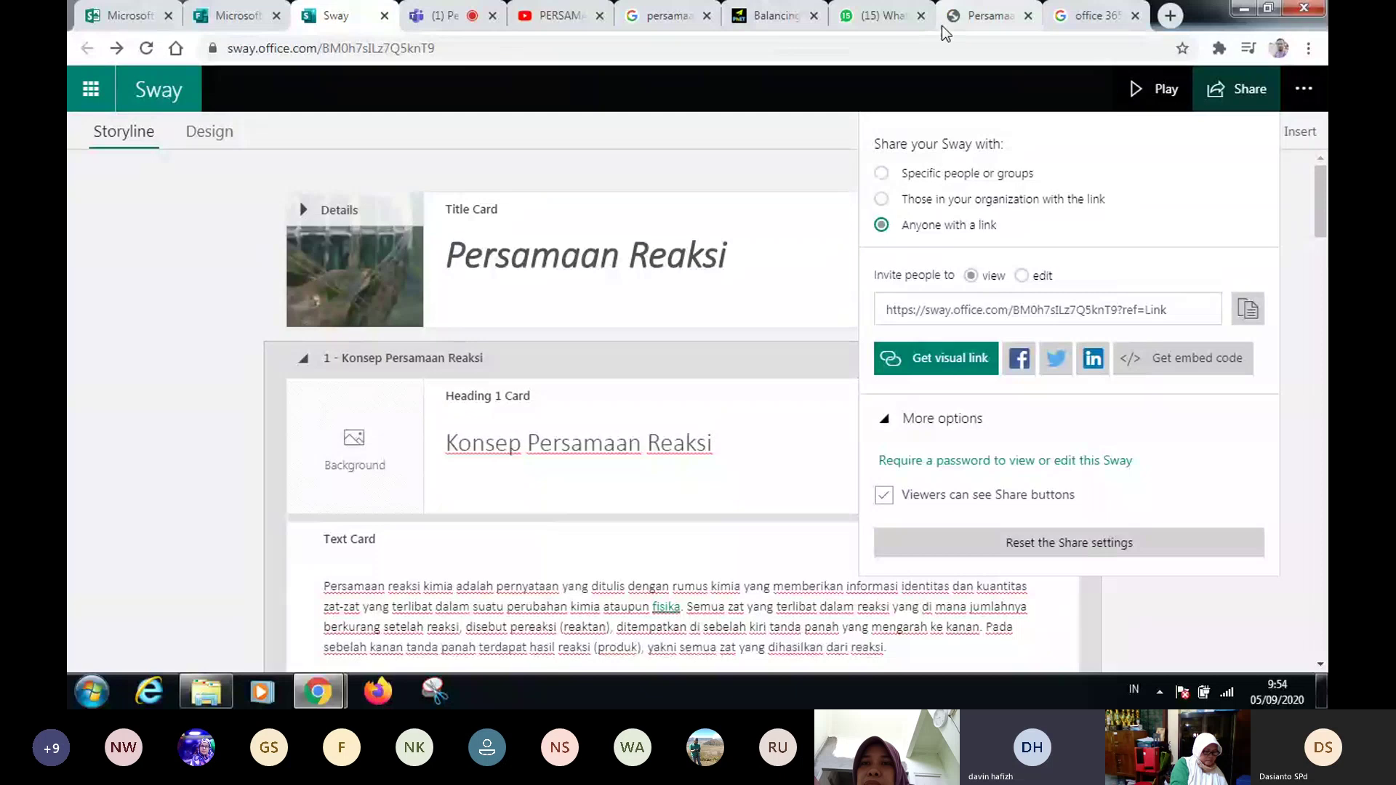
pyautogui.click(915, 85)
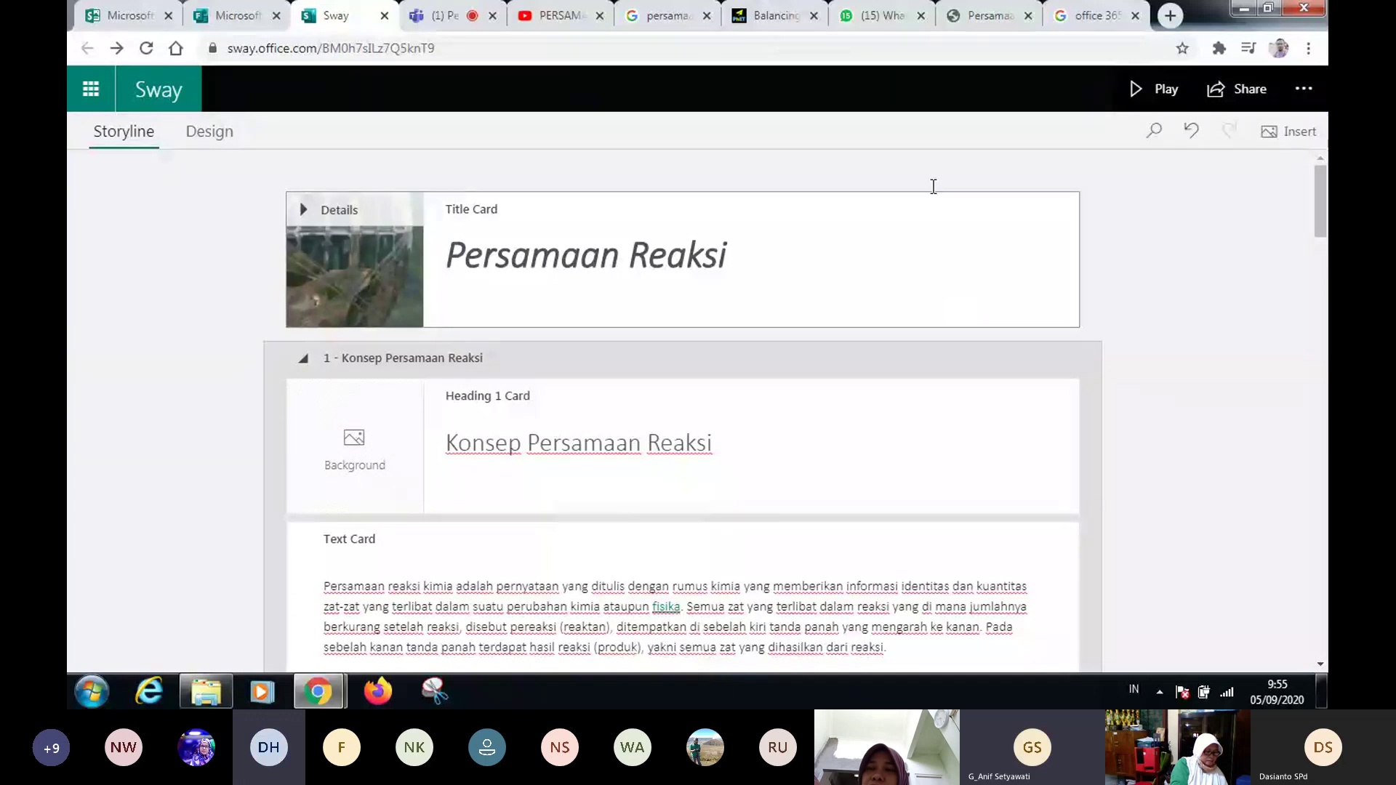
# - Check the lower part of the Teams meeting's participant list and switch back to the Sway storyline
pyautogui.click(440, 15)
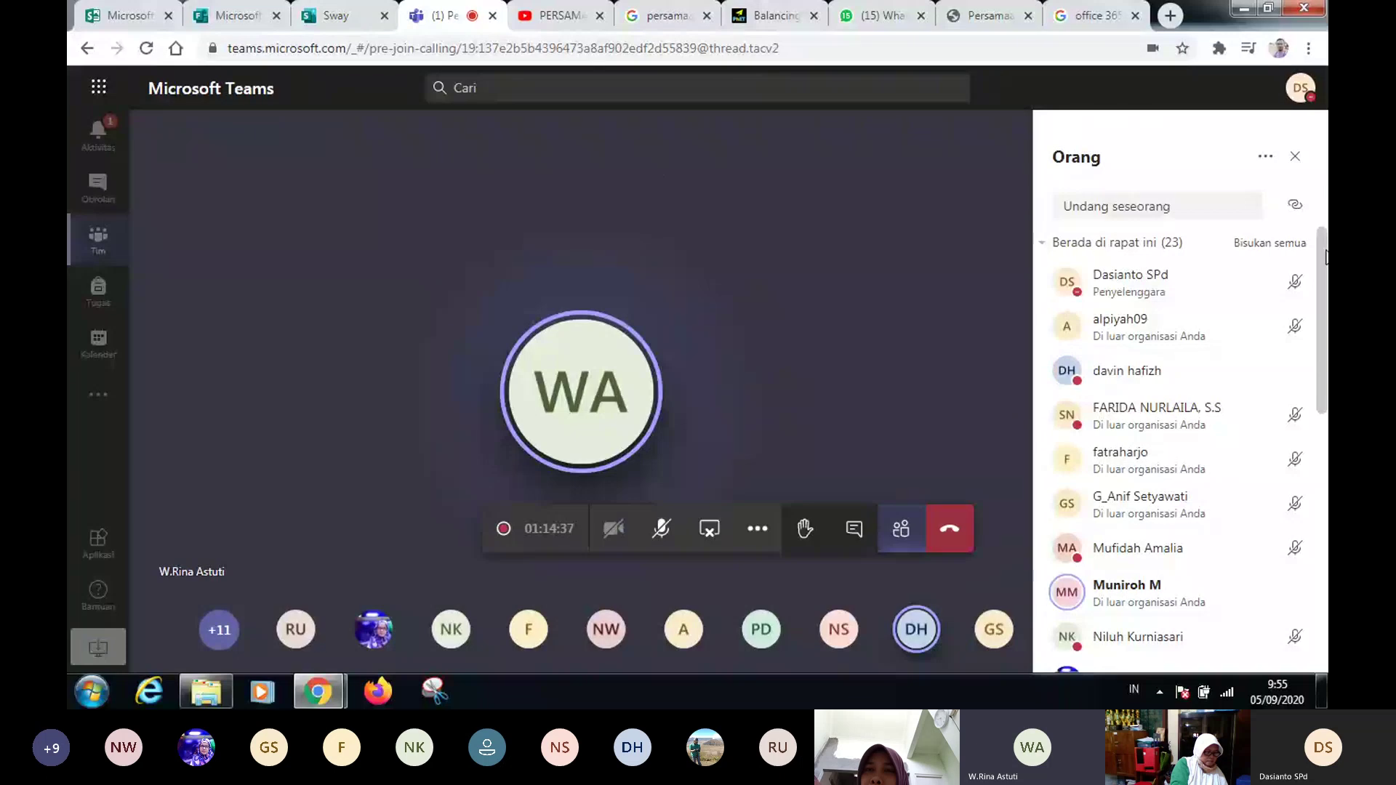
pyautogui.moveTo(1325, 256); pyautogui.dragTo(1328, 554)
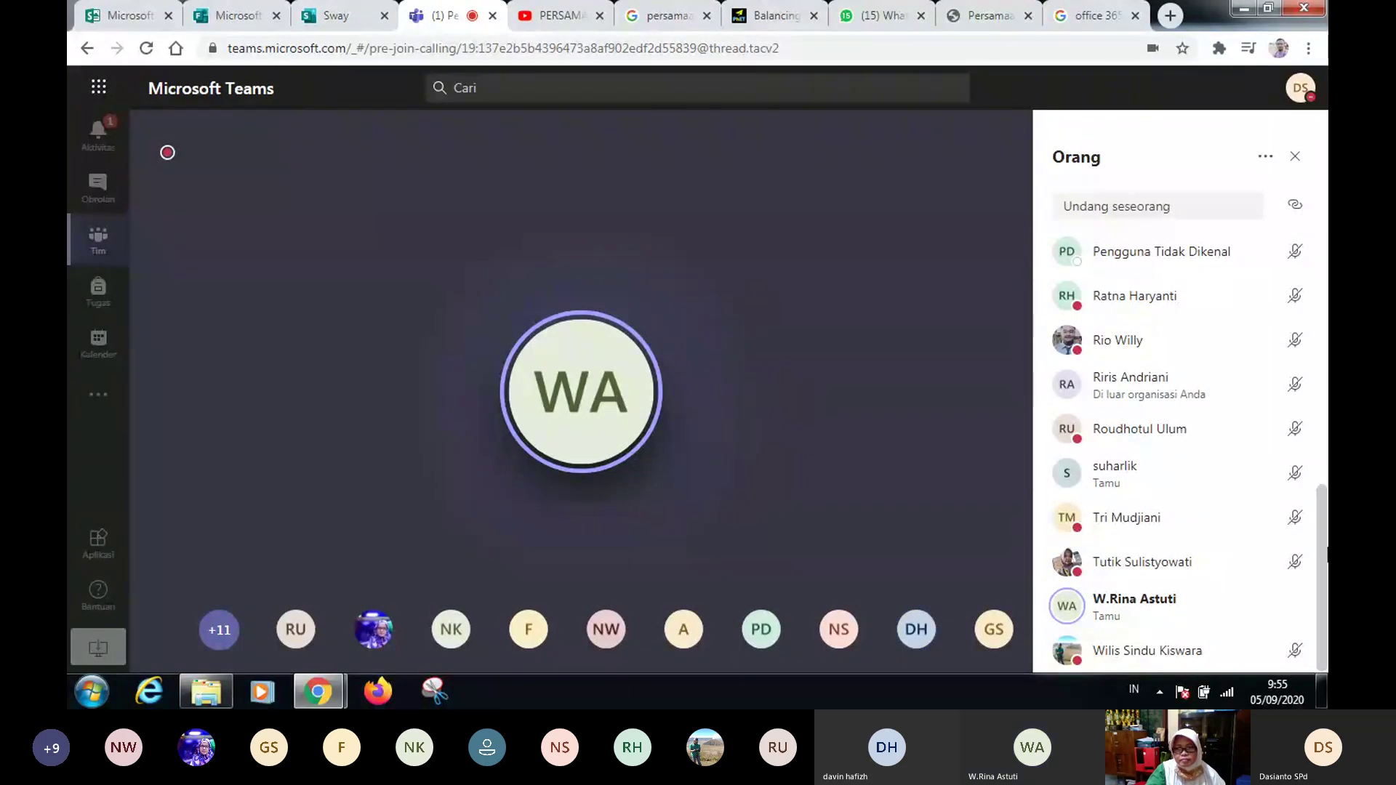
pyautogui.click(332, 16)
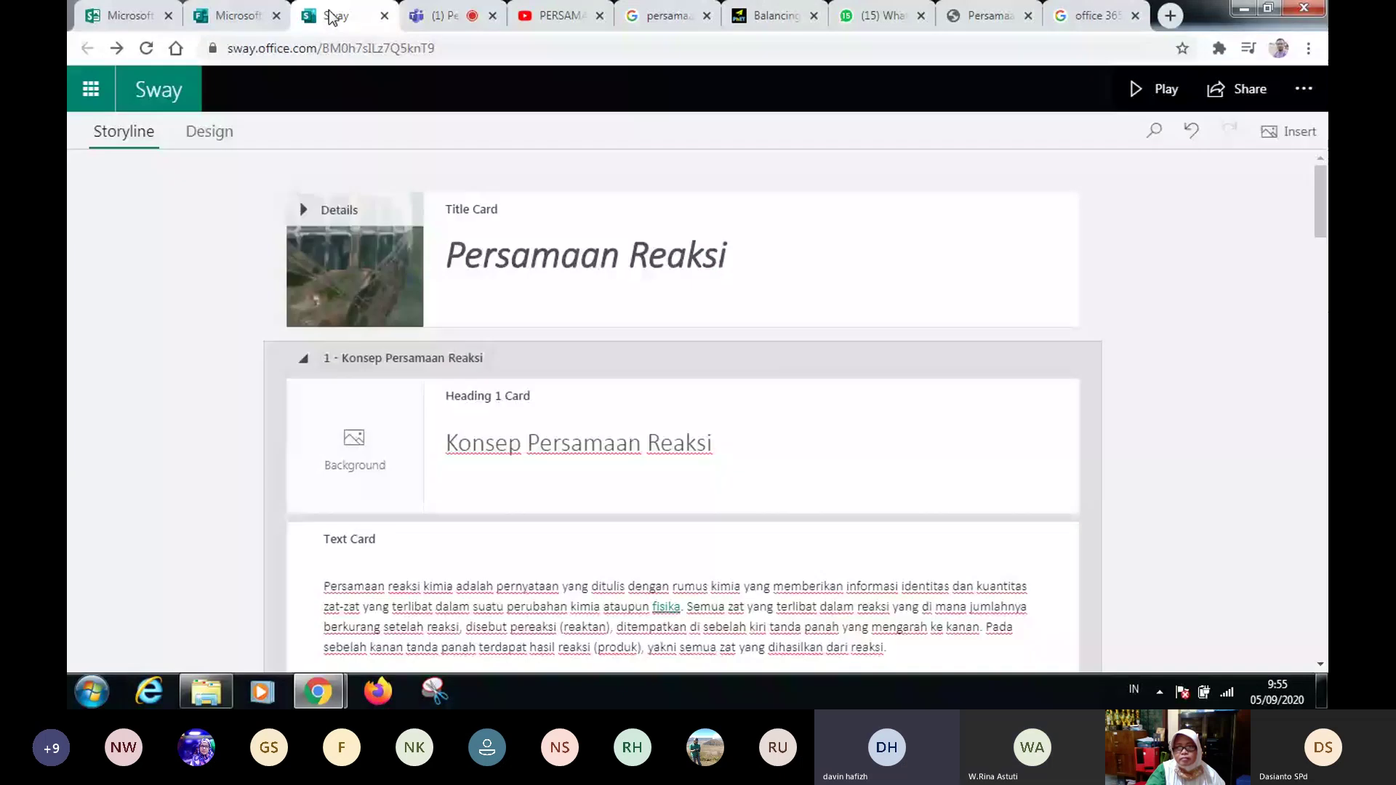
# - Examine the suggested and media card types available for insertion below the Konsep Persamaan Reaksi heading, and dismiss the choices without adding a card
pyautogui.click(549, 314)
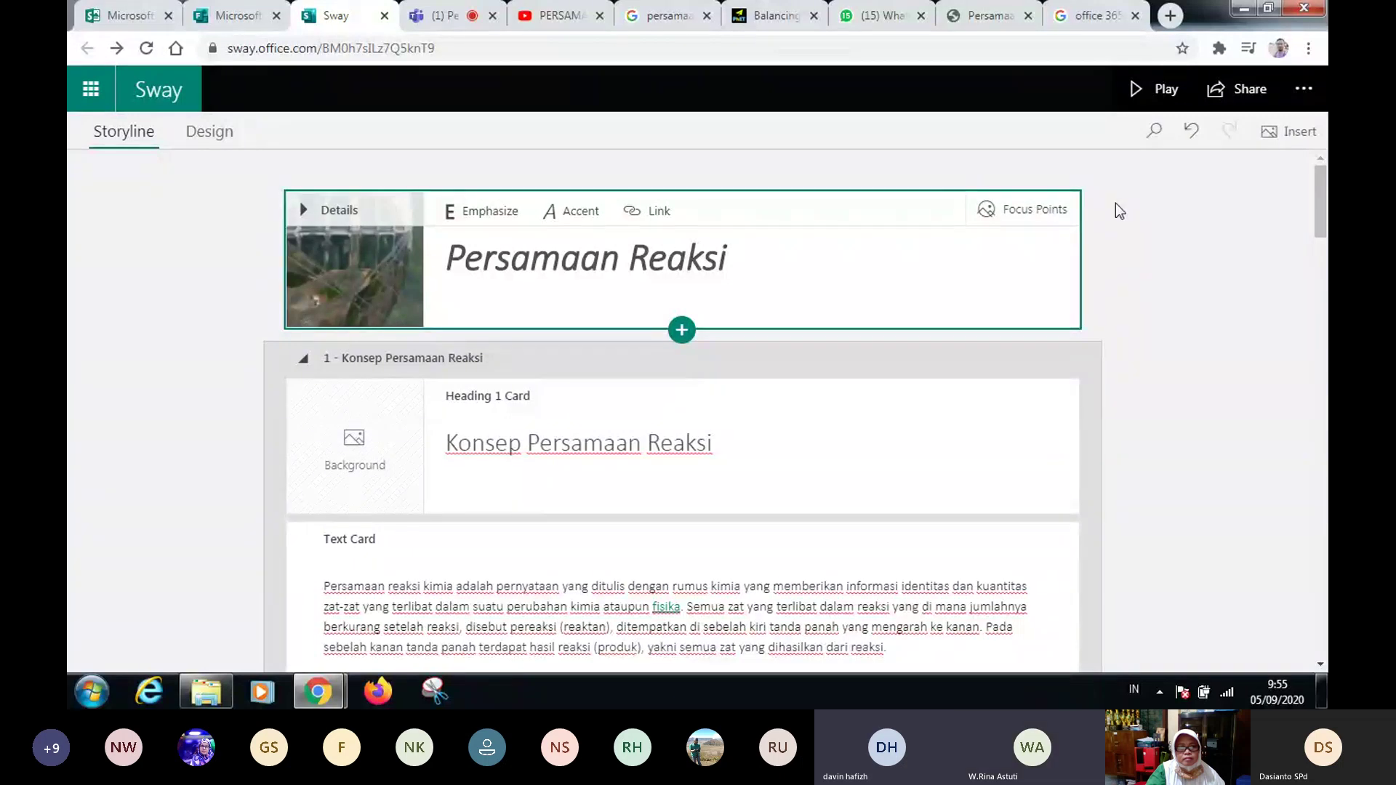
pyautogui.click(676, 439)
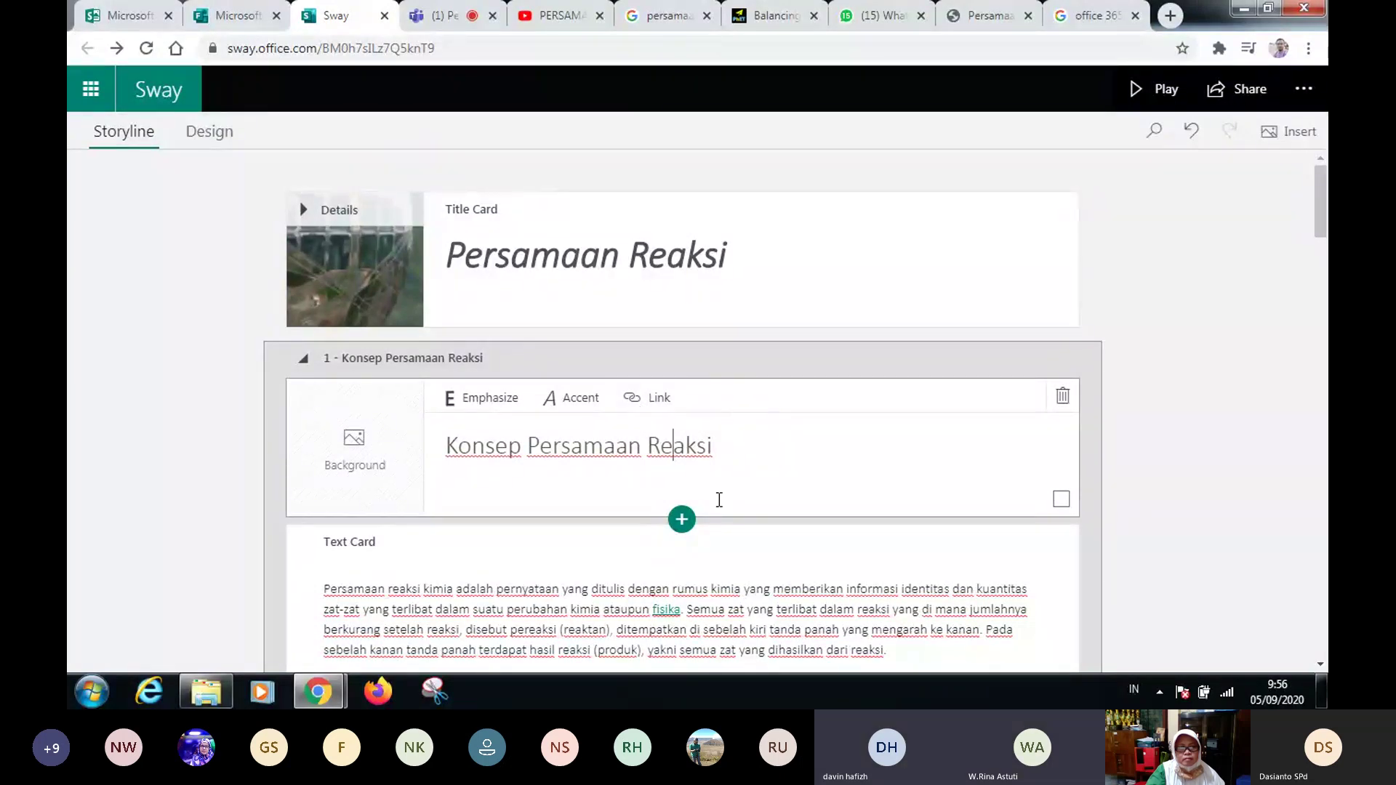
pyautogui.click(682, 519)
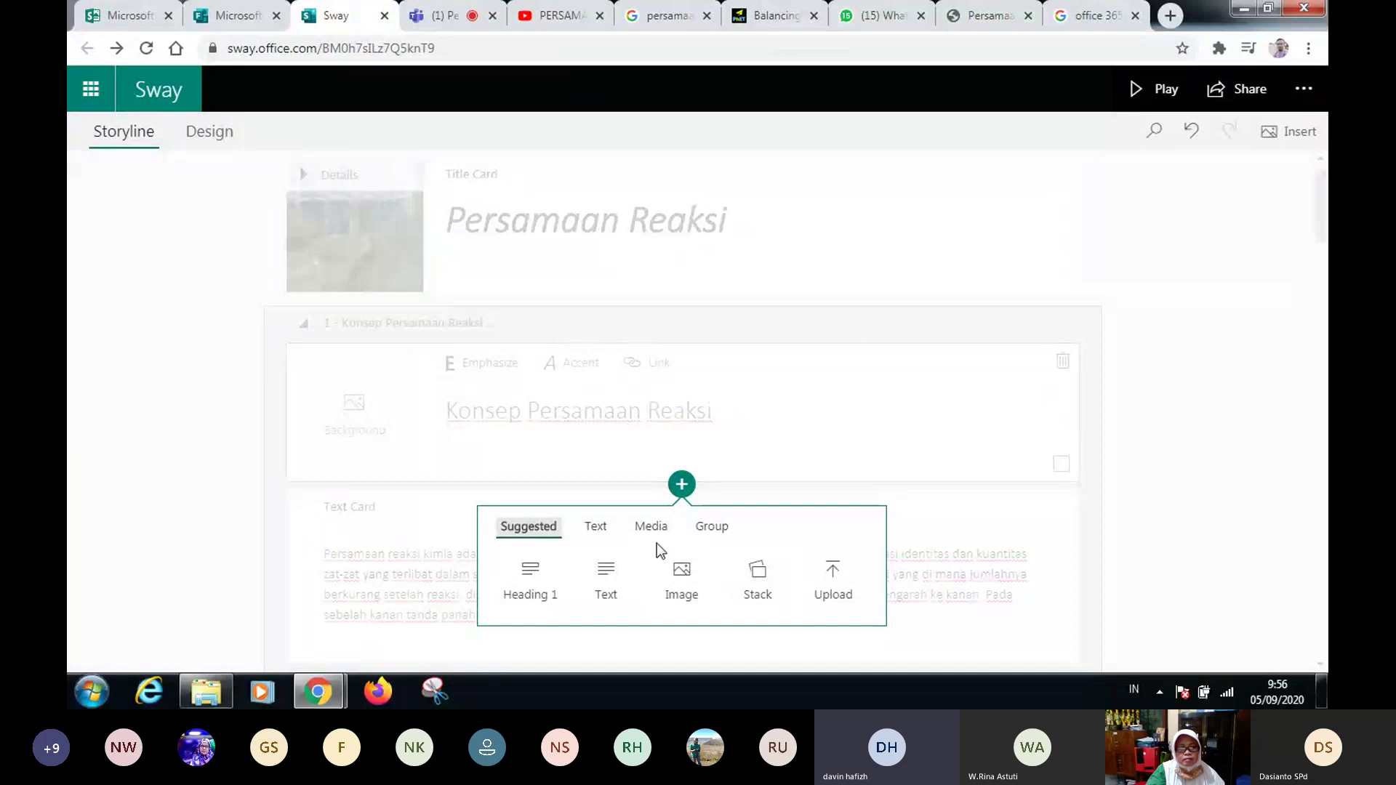
pyautogui.click(690, 494)
pyautogui.click(690, 494)
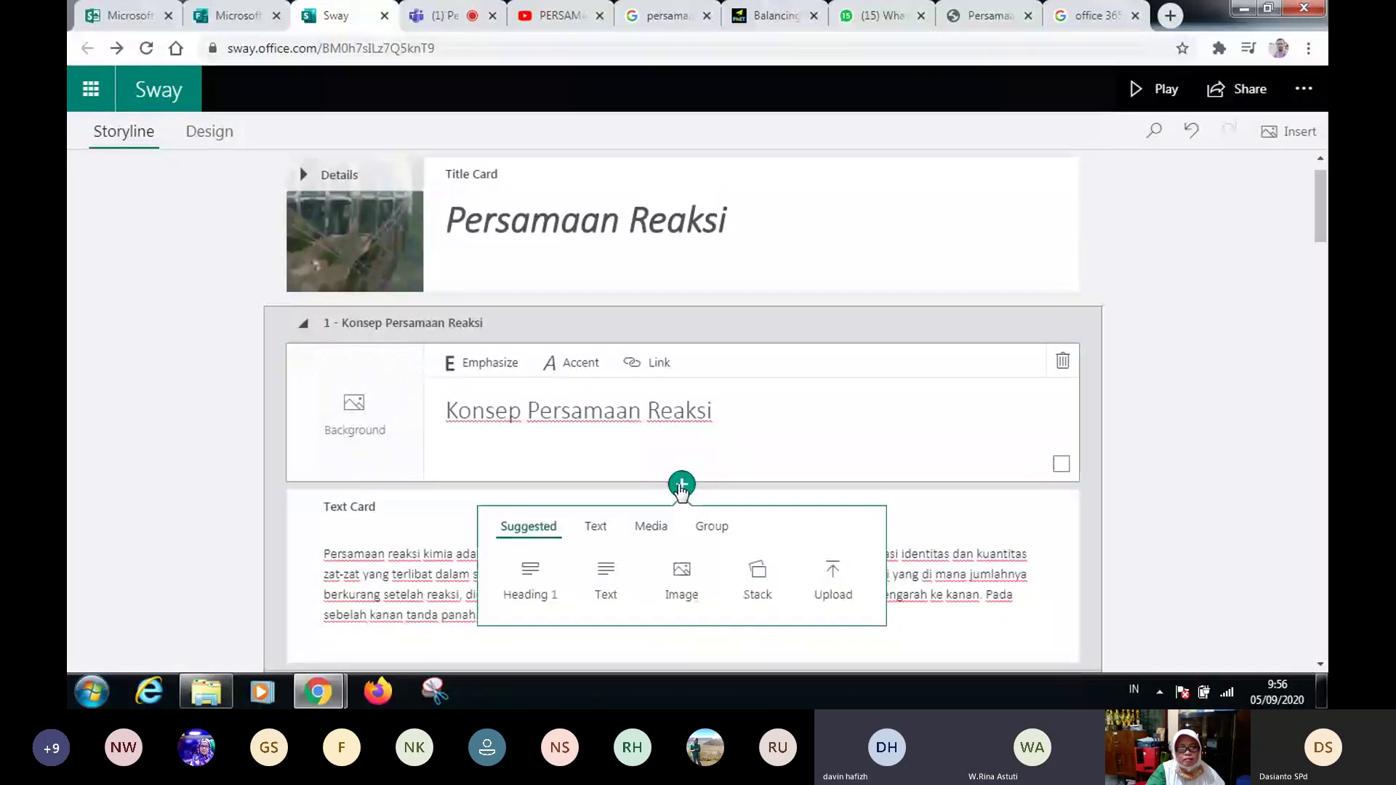
pyautogui.click(654, 530)
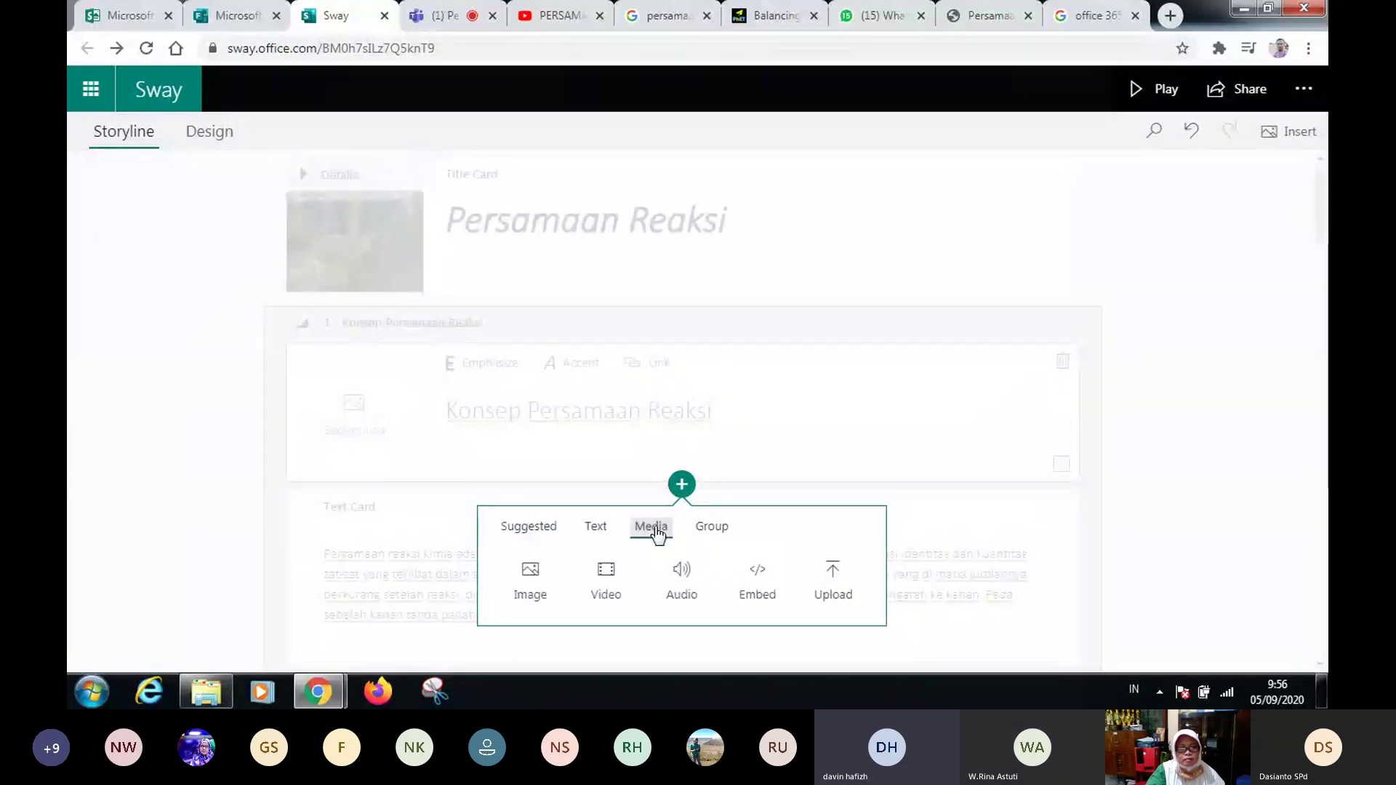
pyautogui.click(937, 411)
pyautogui.click(1146, 254)
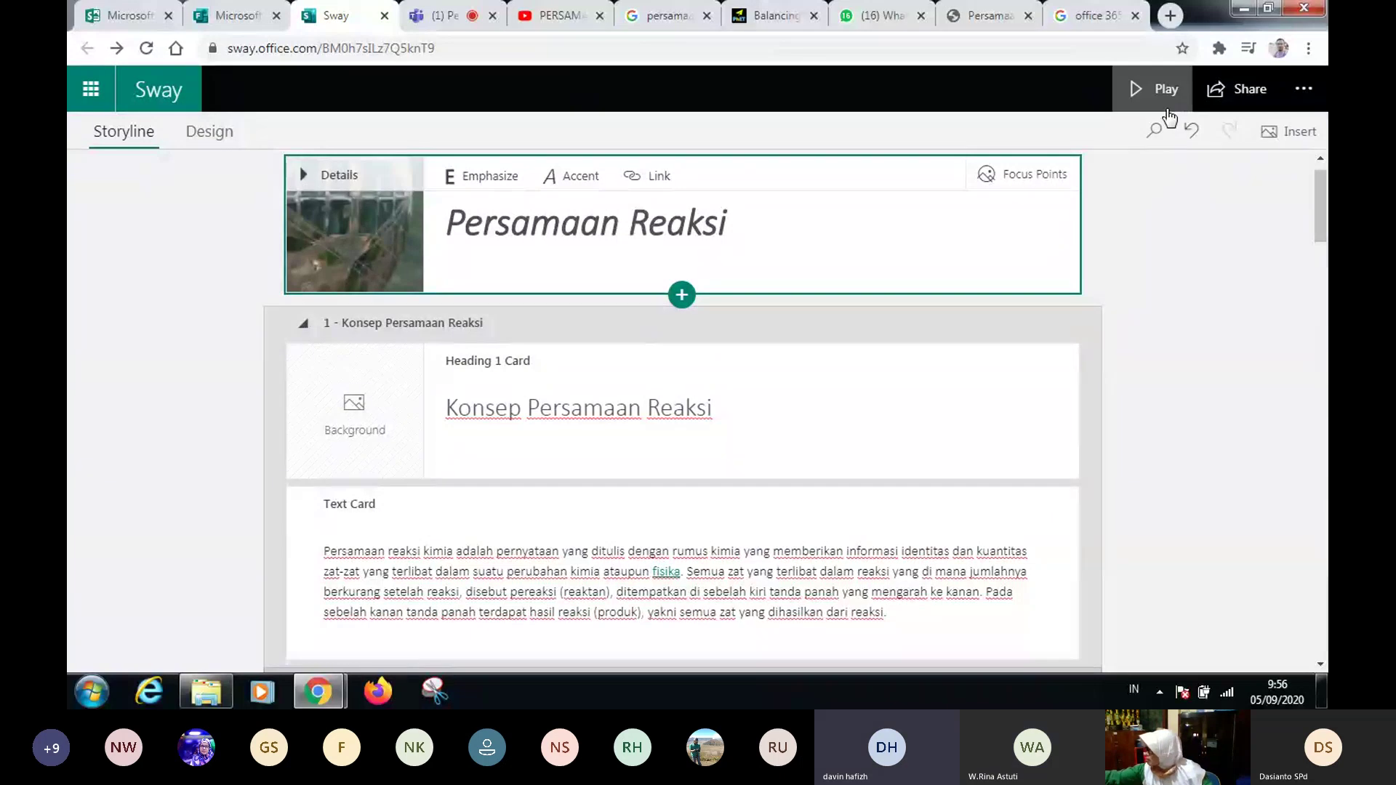
# - Play the Sway and look through it from the title to the reaction videos and PhET simulation, and return to the title
pyautogui.click(1167, 110)
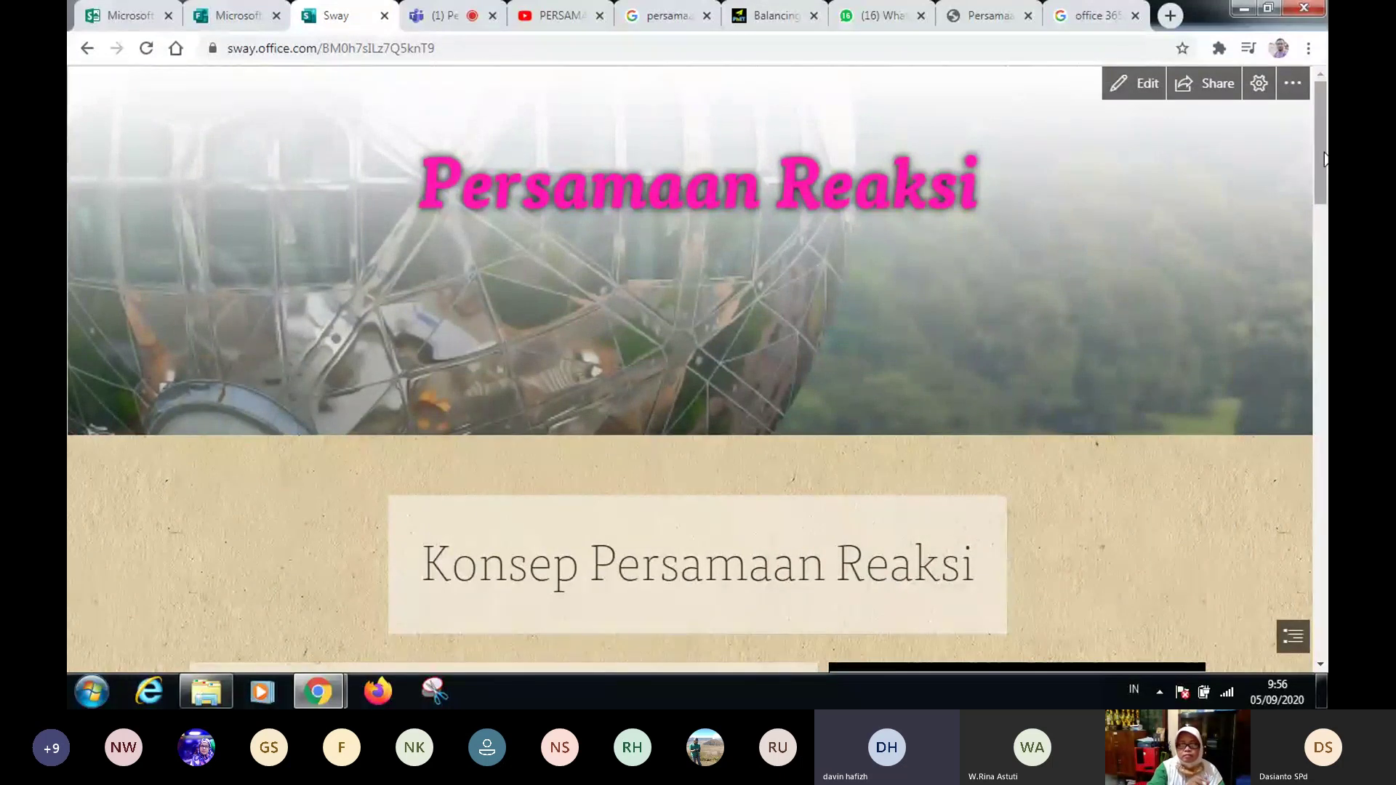
pyautogui.moveTo(1325, 158); pyautogui.dragTo(1324, 454)
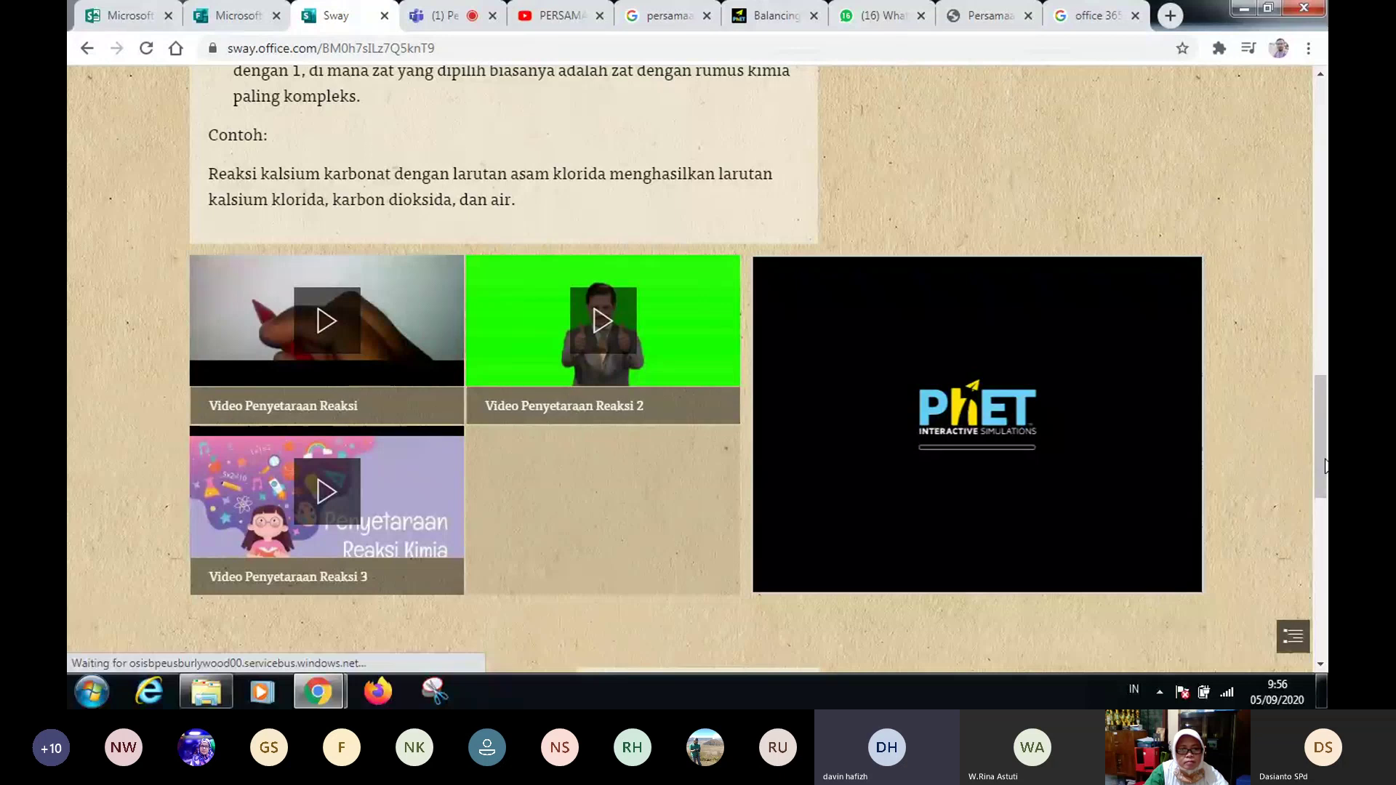
pyautogui.moveTo(1321, 422); pyautogui.dragTo(1321, 122)
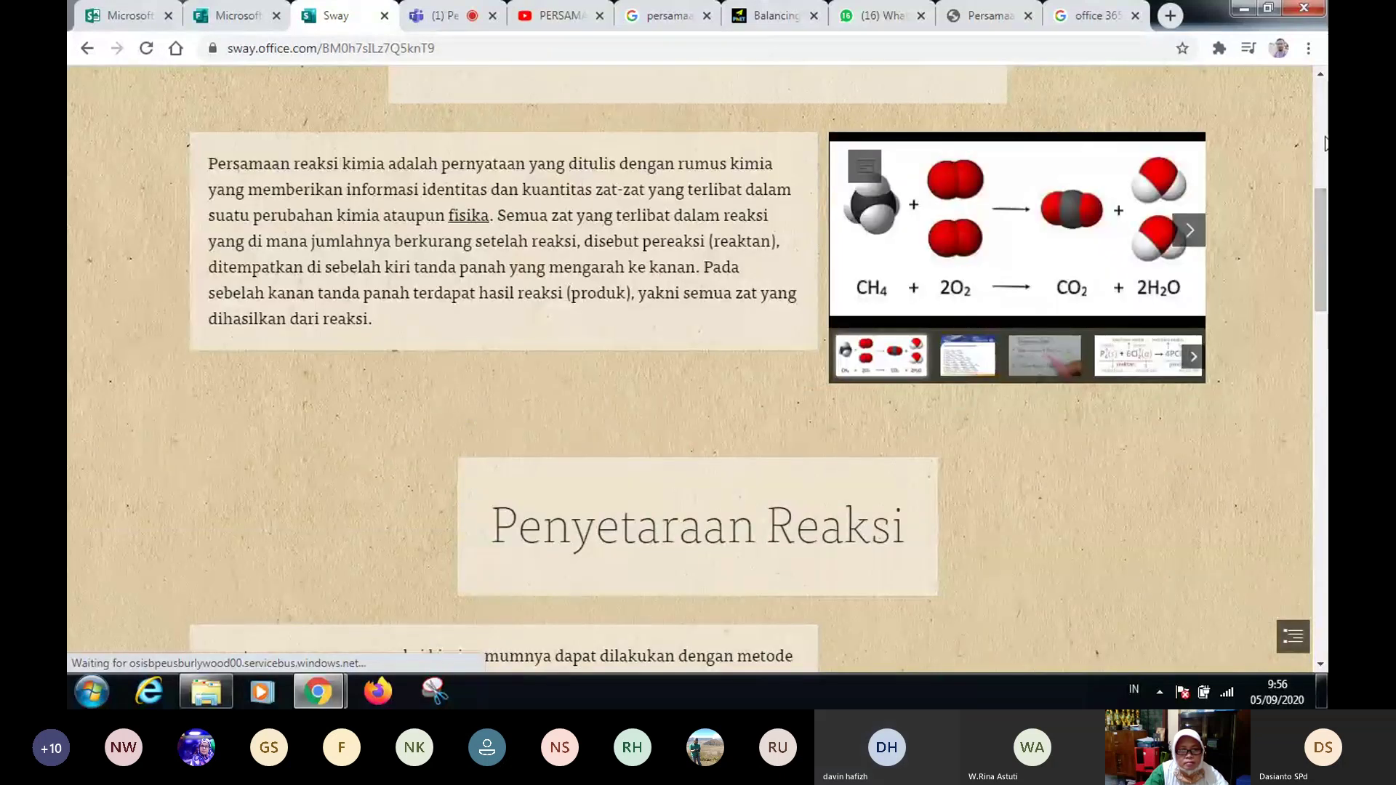
pyautogui.moveTo(1322, 207); pyautogui.dragTo(1322, 99)
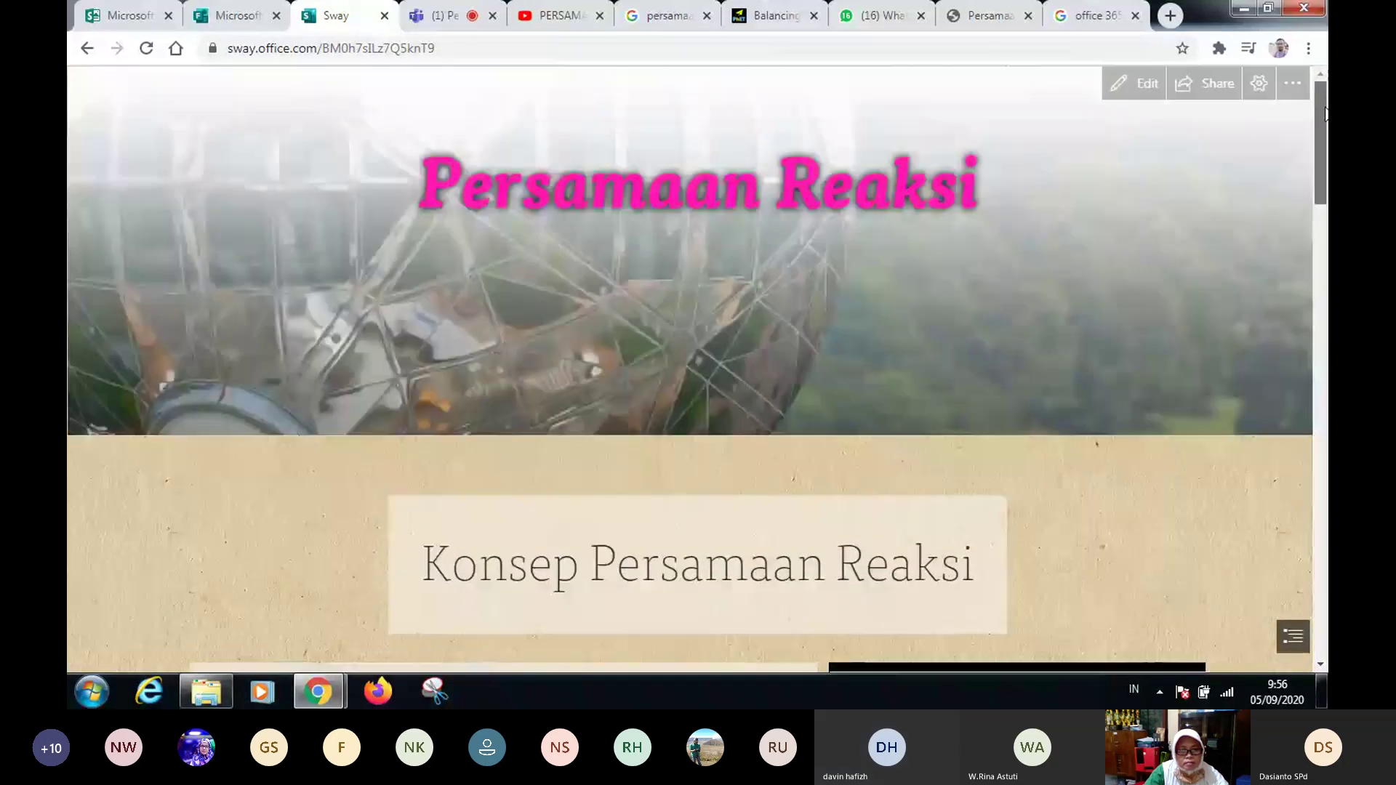
pyautogui.click(1147, 84)
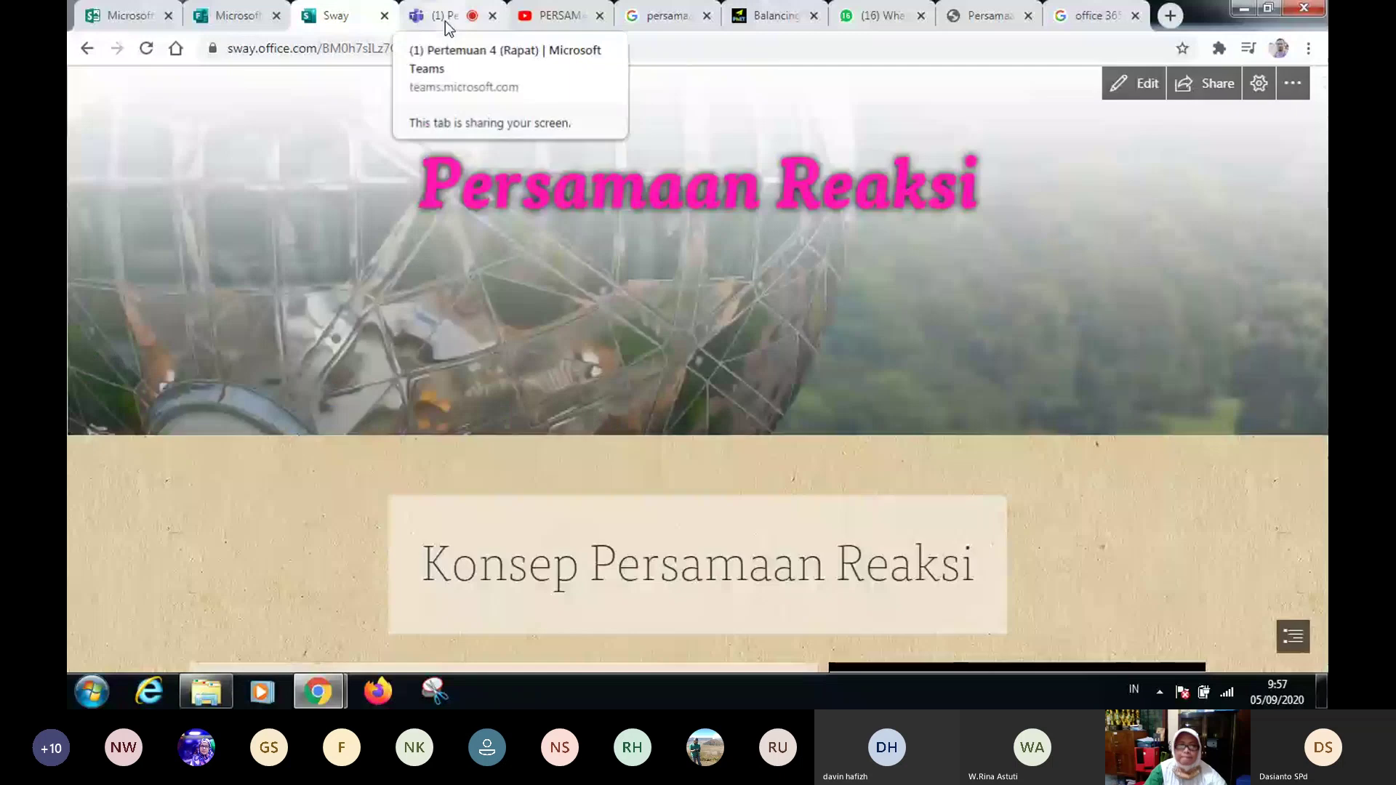
# - Switch to the Teams meeting, glance at the additional meeting actions, and look through the participant list from start to end
pyautogui.click(445, 20)
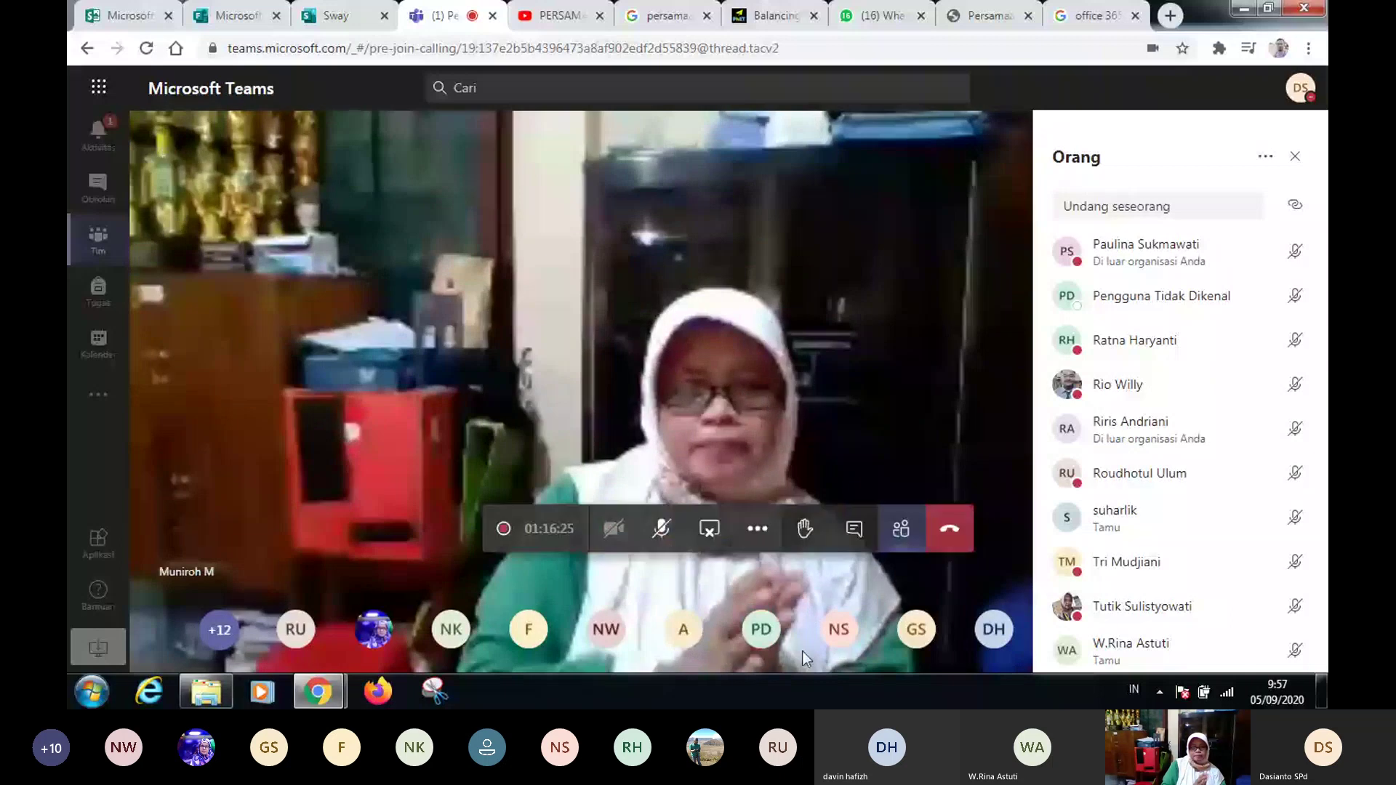
pyautogui.click(760, 534)
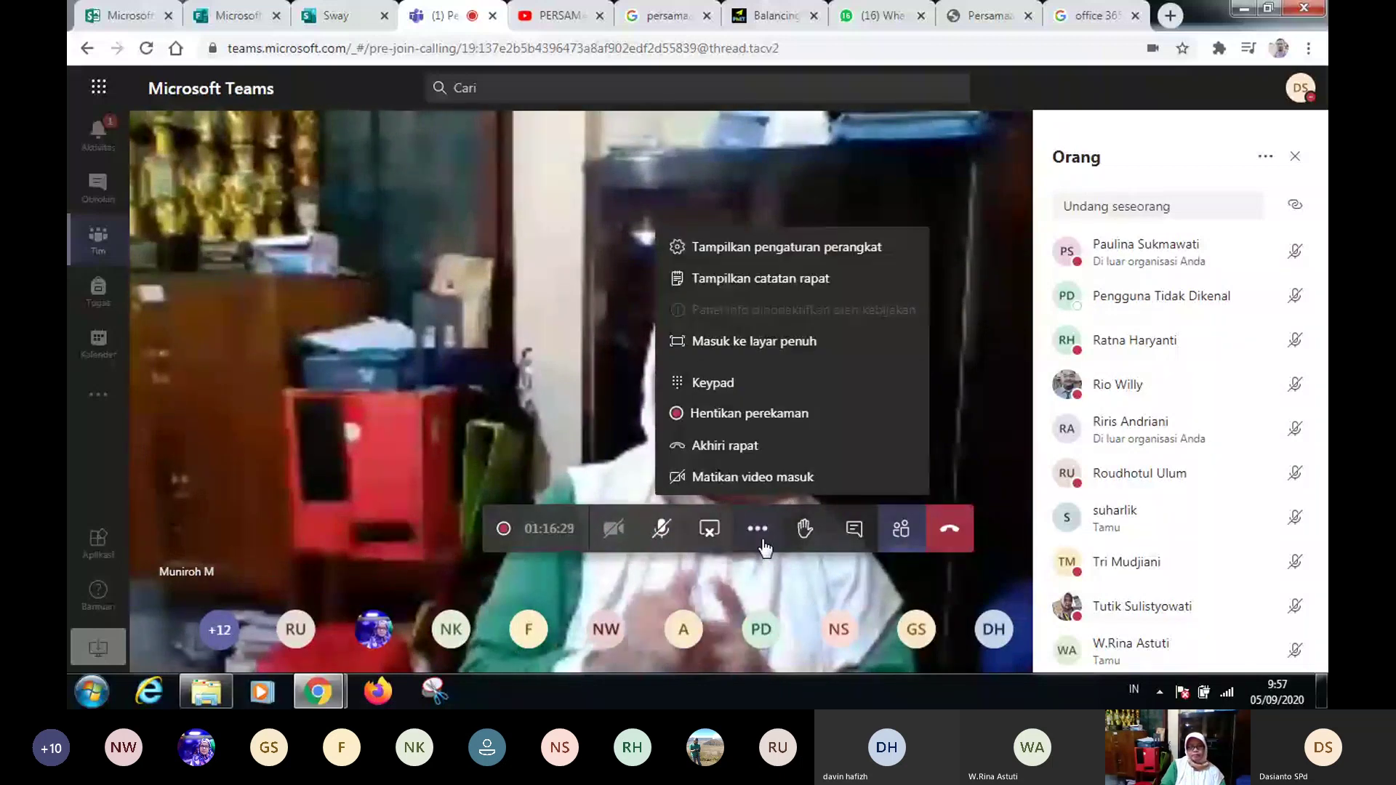
pyautogui.click(762, 542)
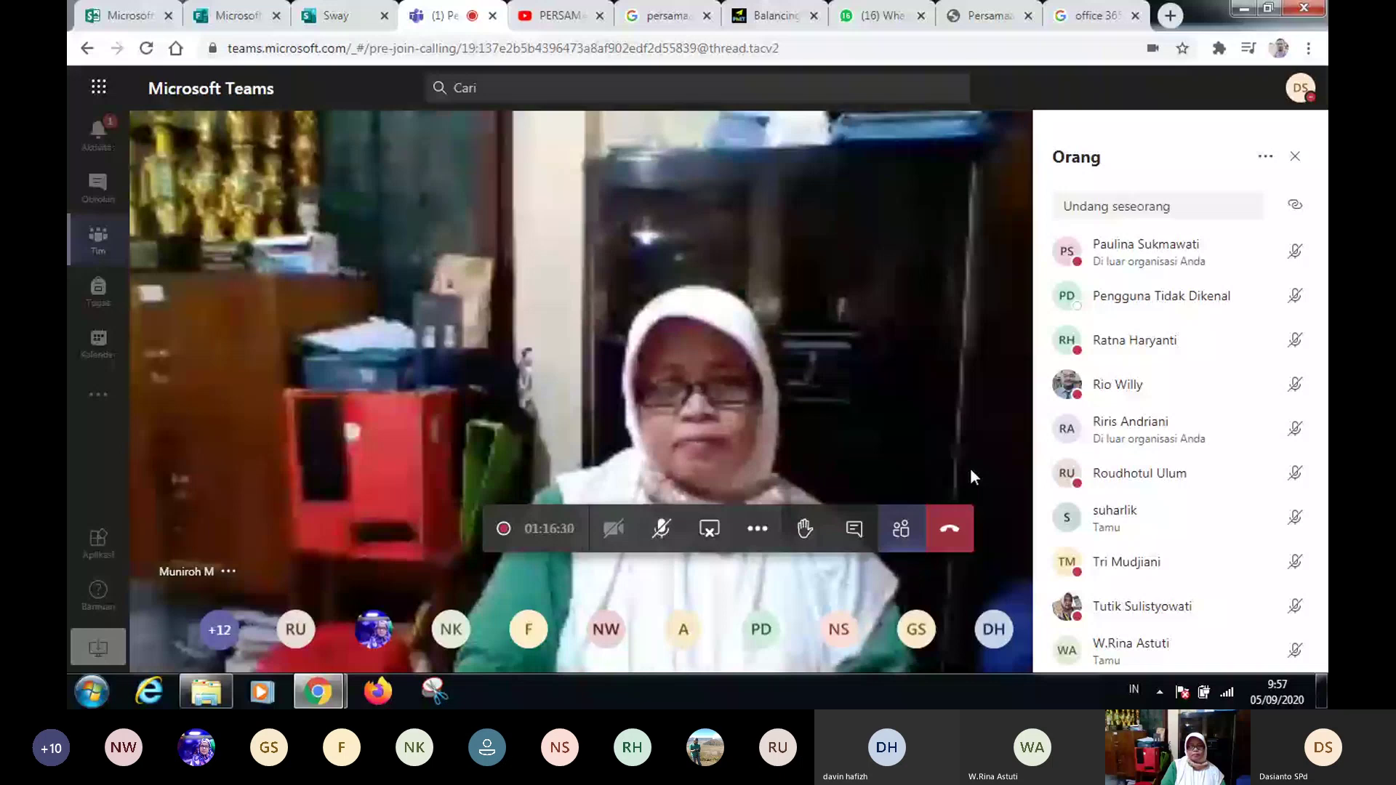
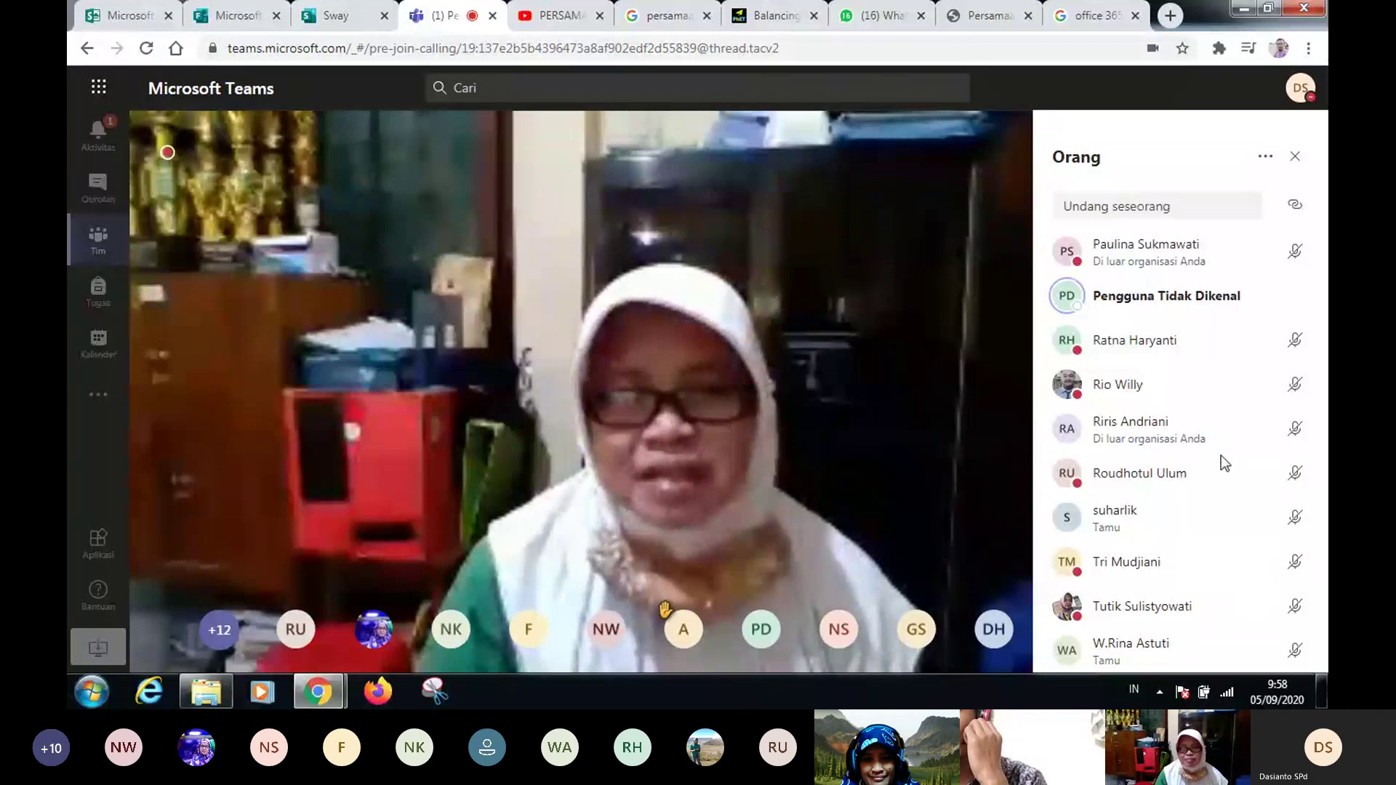
pyautogui.scroll(3, 1323, 411)
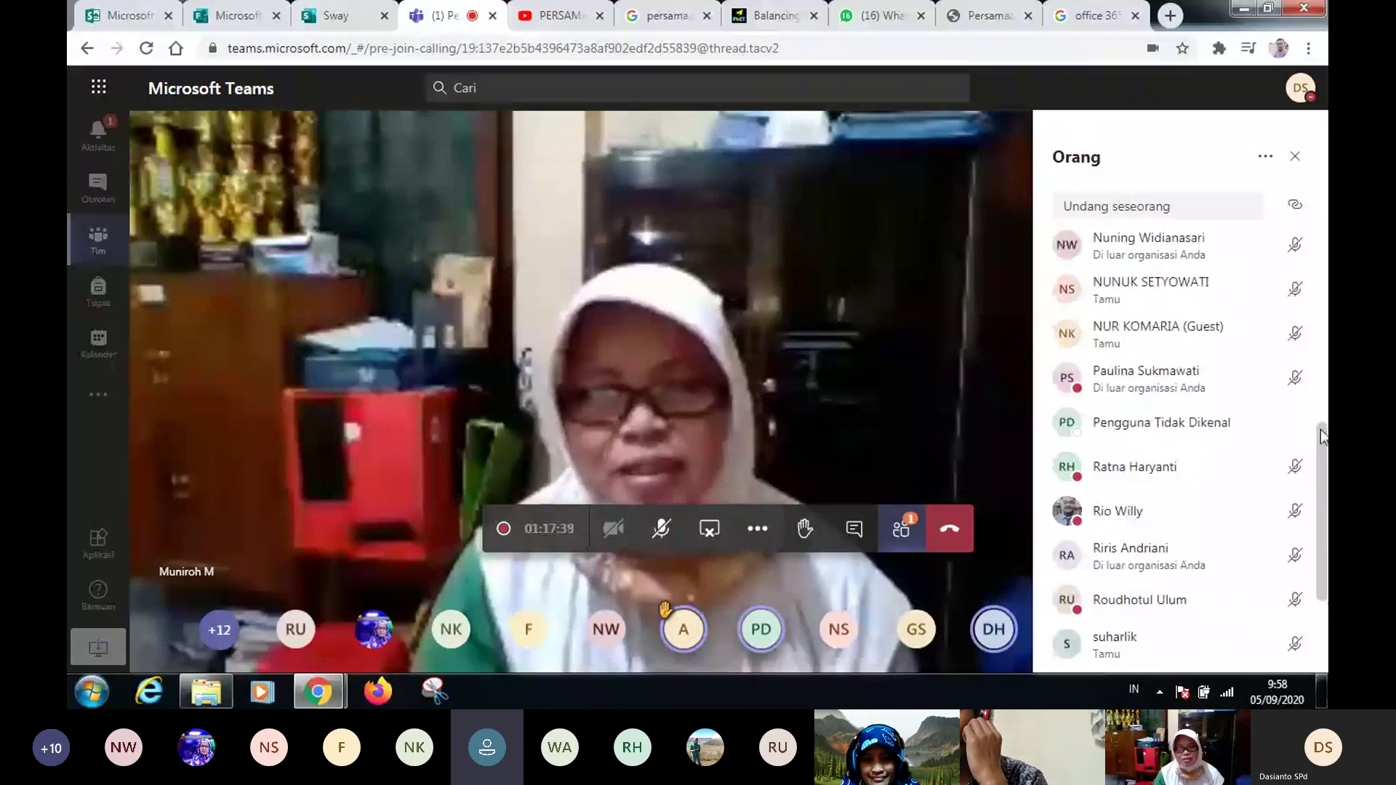
pyautogui.moveTo(1322, 415); pyautogui.dragTo(1326, 250)
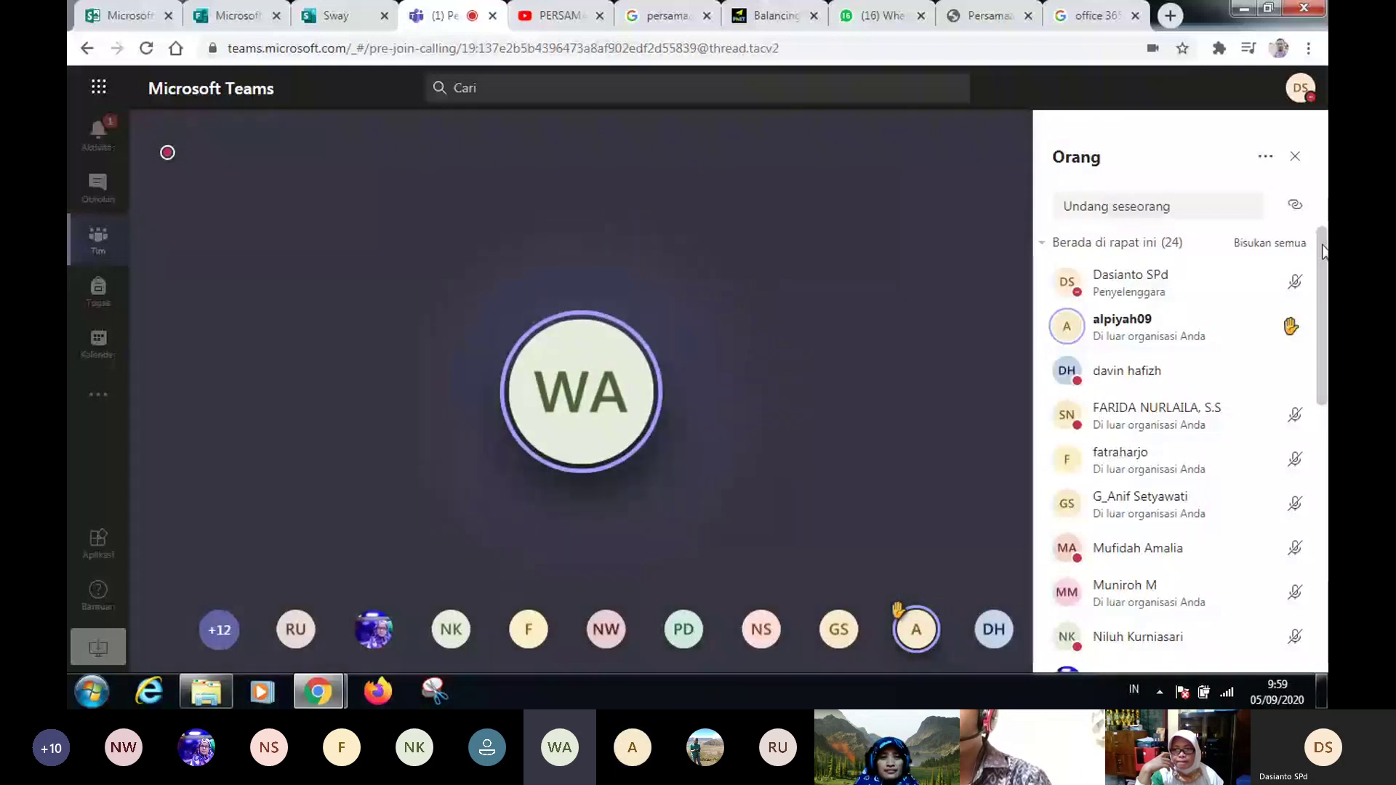
pyautogui.scroll(-1, 1323, 282)
pyautogui.scroll(-3, 1323, 282)
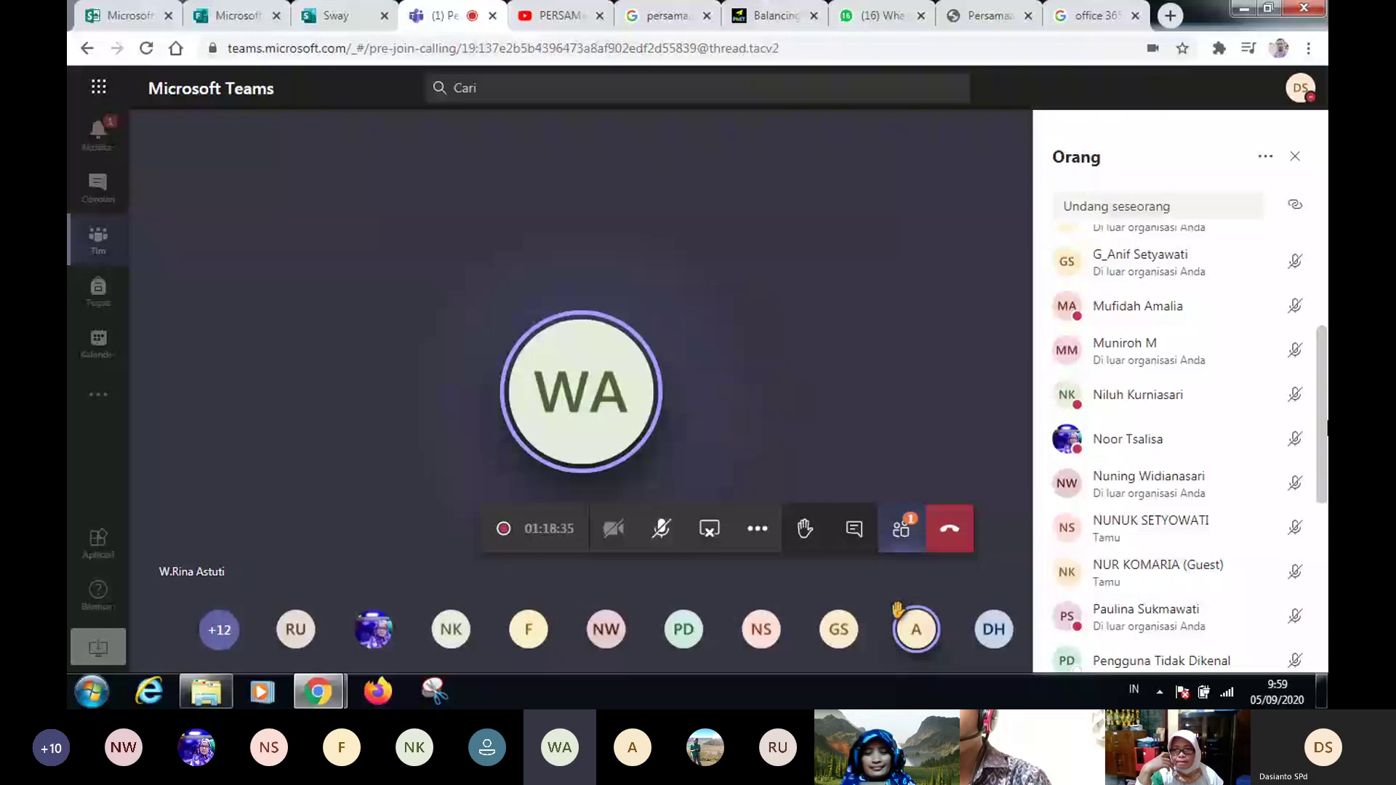
pyautogui.scroll(-5, 1323, 282)
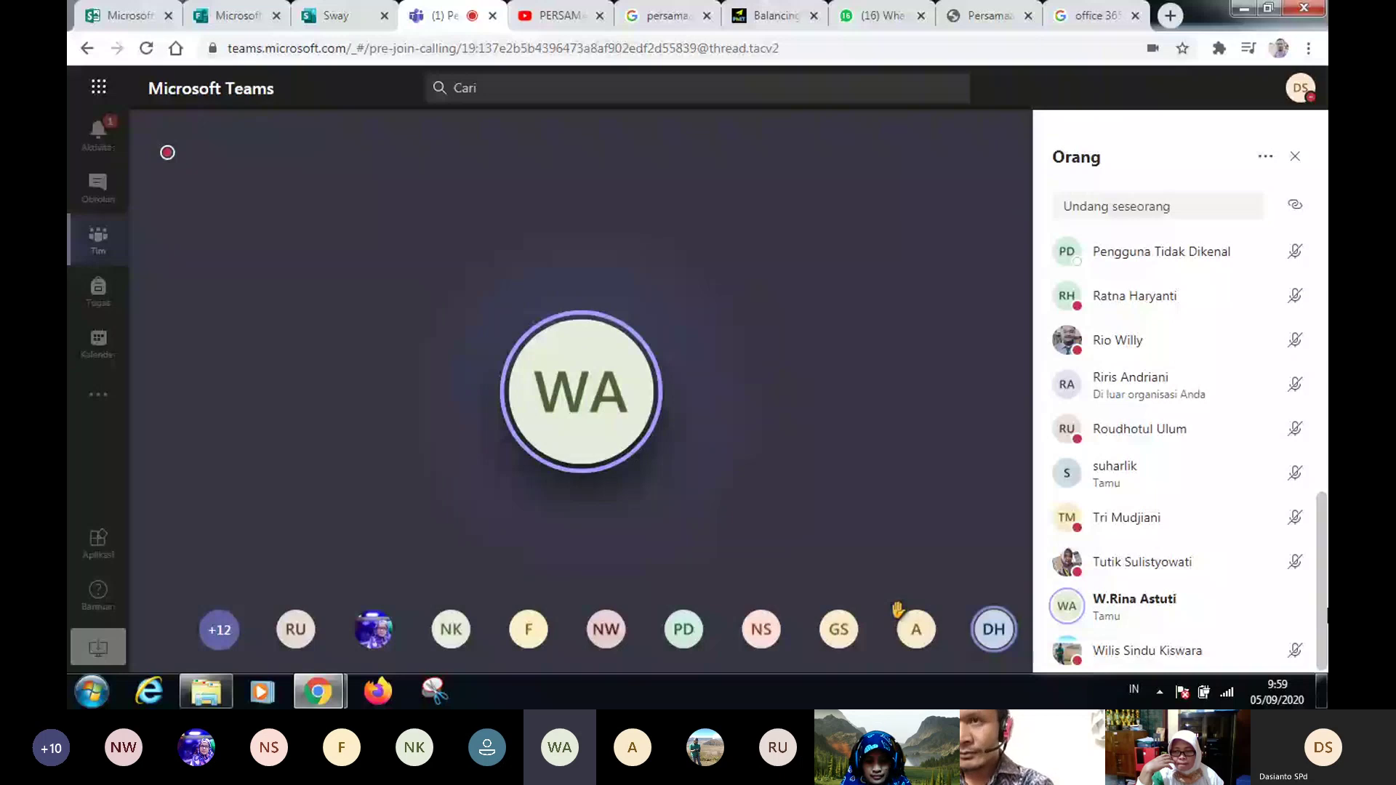
# - Leave the Evaluasi Pertemuan 1 form for the My forms overview in Microsoft Forms and look through the evaluation and attendance forms
pyautogui.click(234, 18)
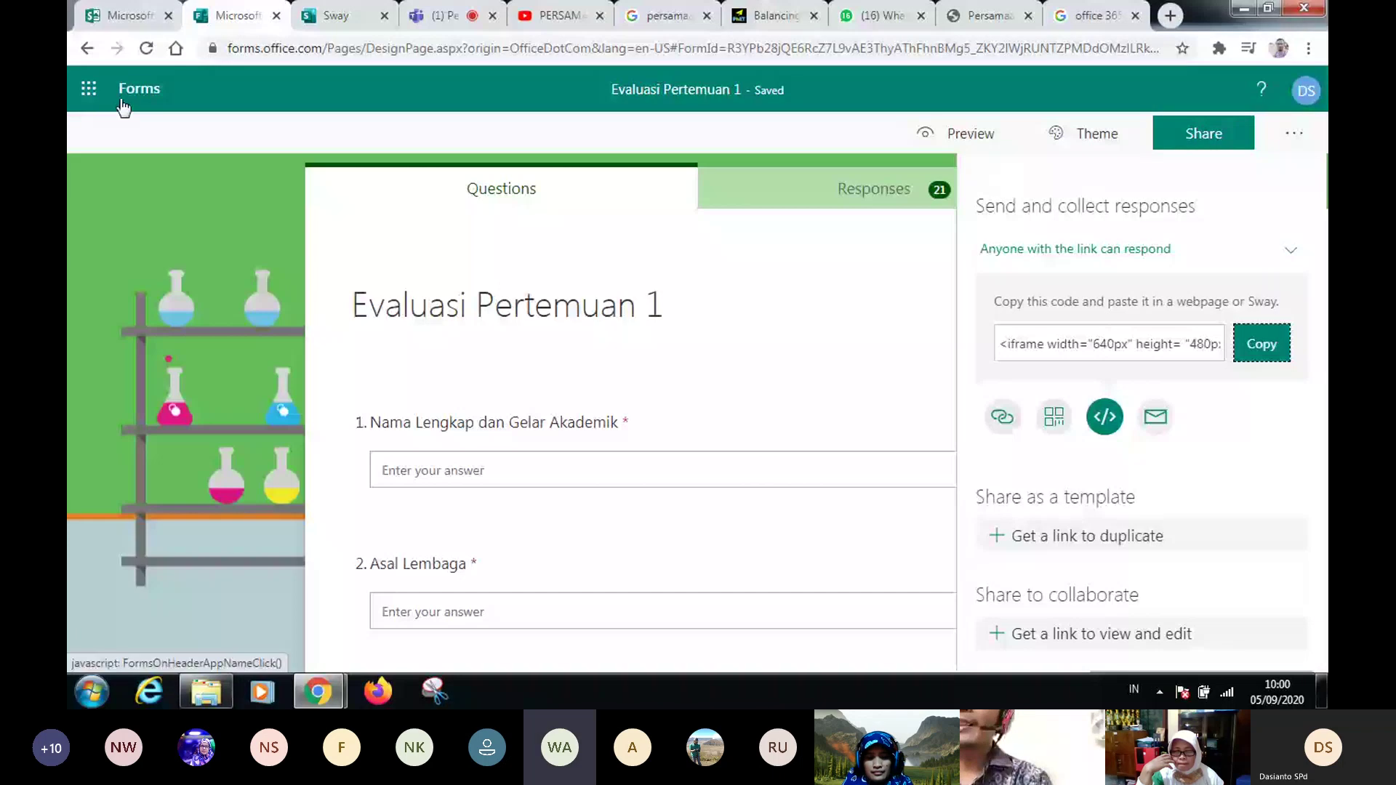
pyautogui.click(129, 17)
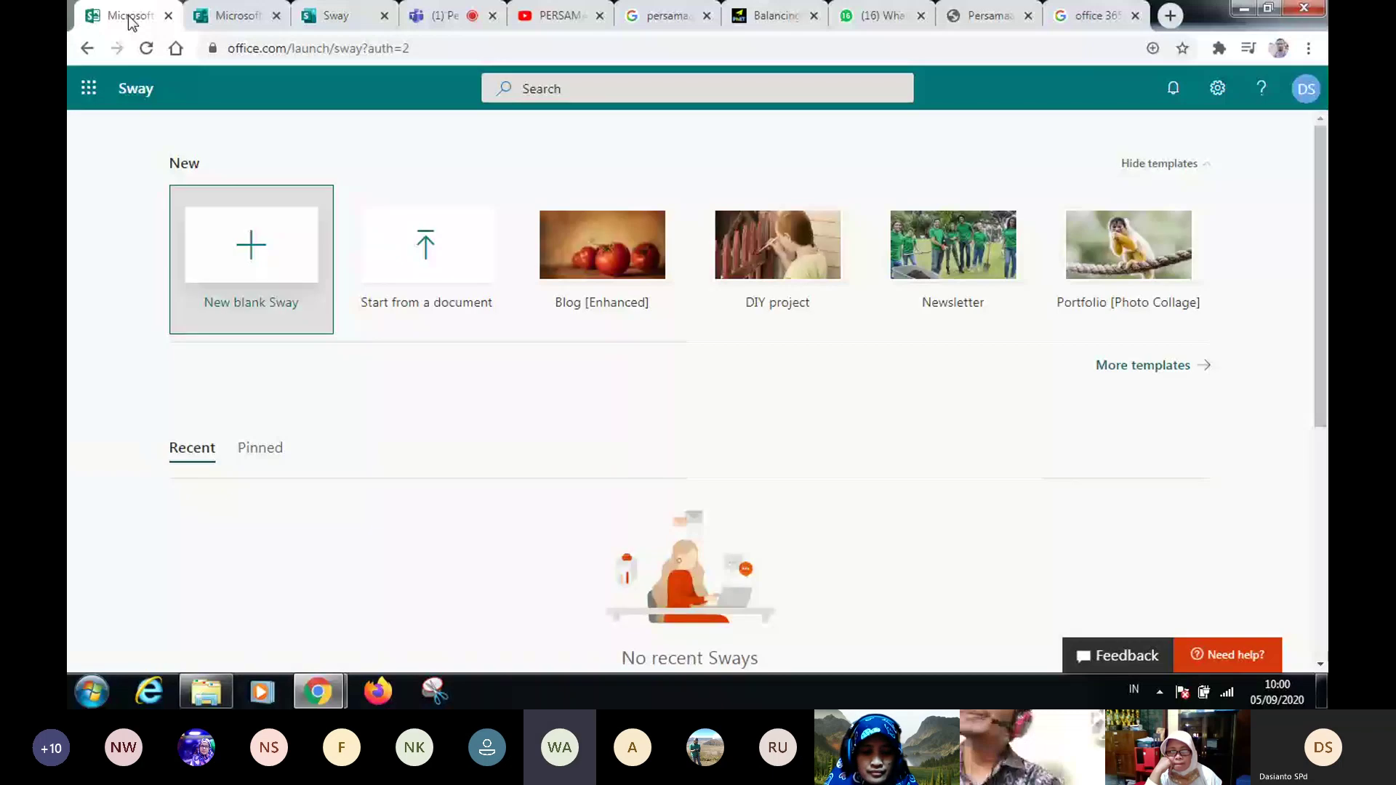
pyautogui.click(235, 19)
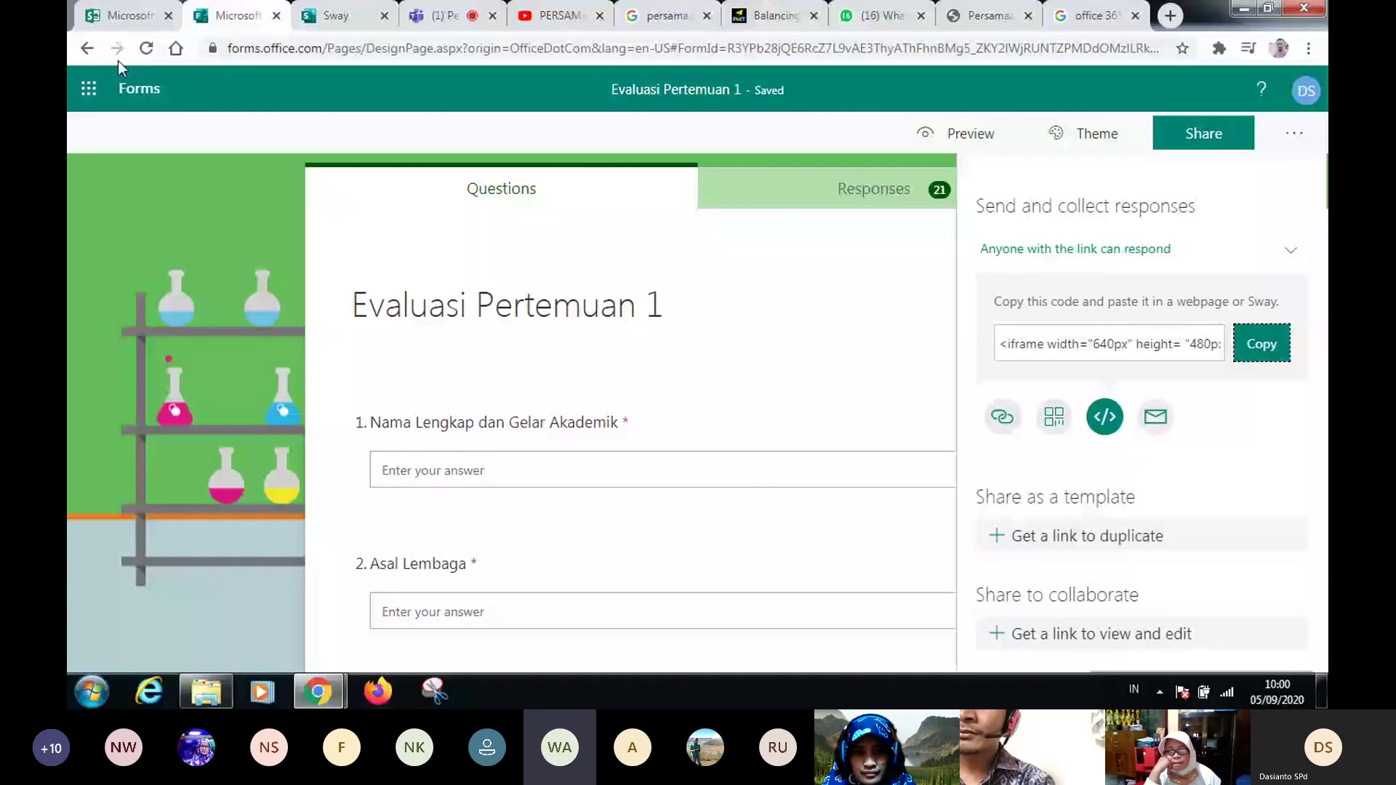
pyautogui.click(85, 51)
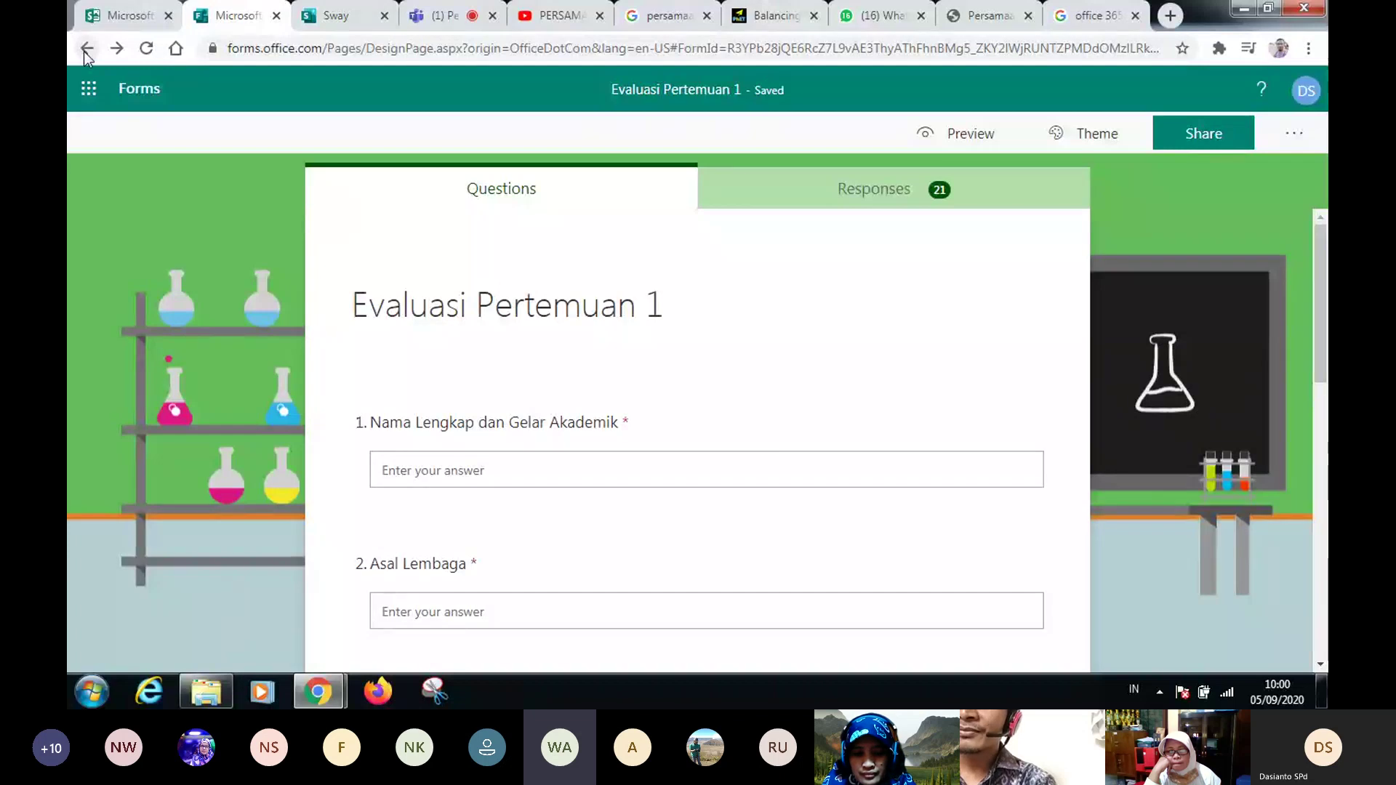
pyautogui.click(86, 48)
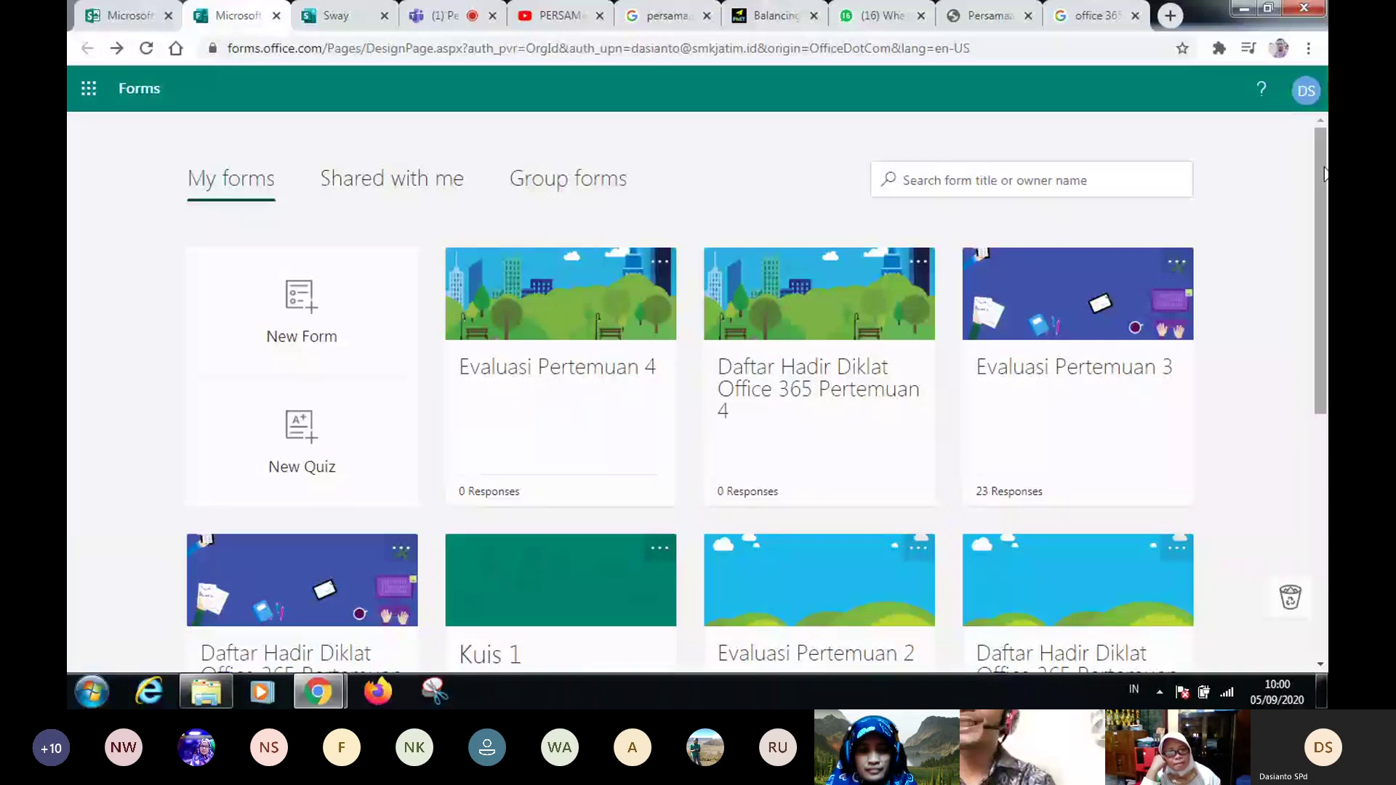
pyautogui.moveTo(1325, 173); pyautogui.dragTo(1323, 377)
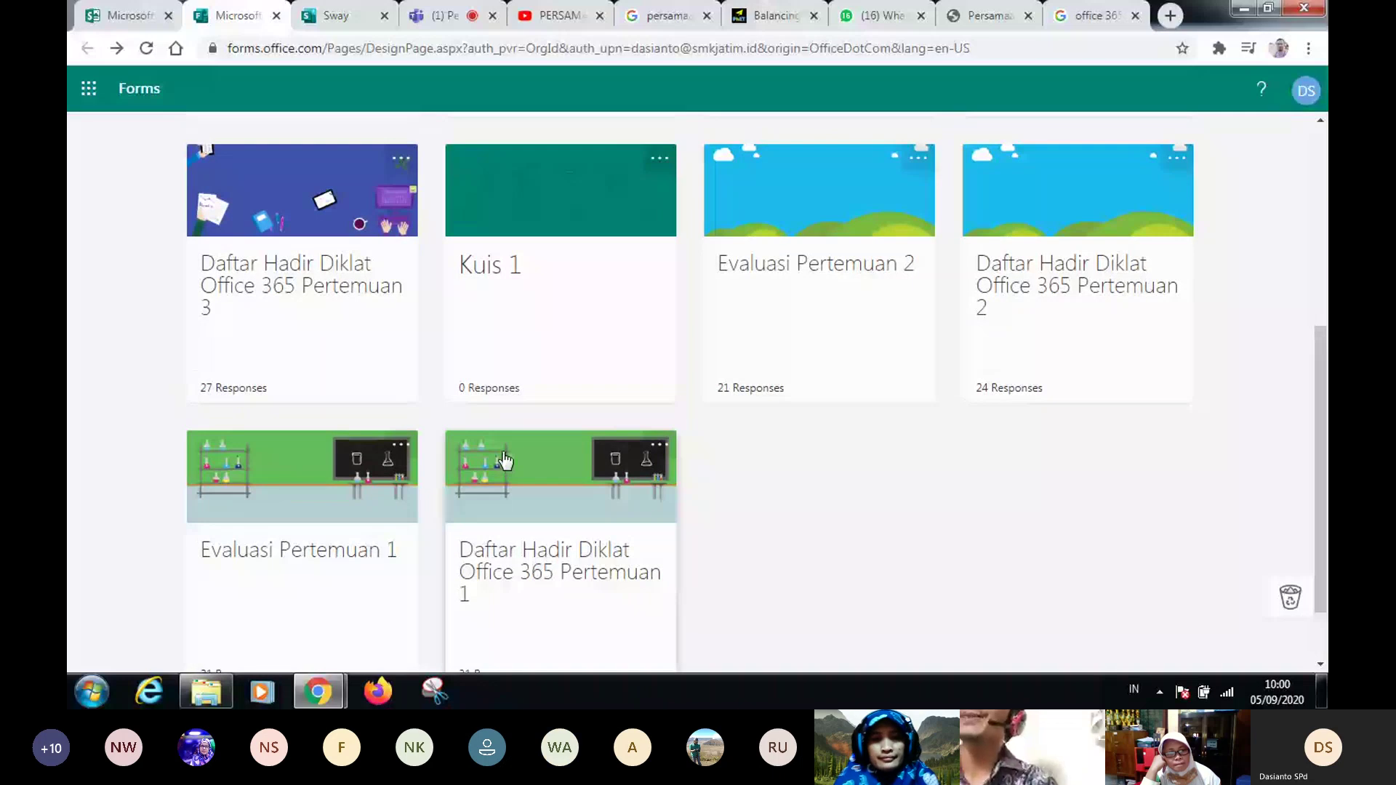
pyautogui.scroll(5, 505, 460)
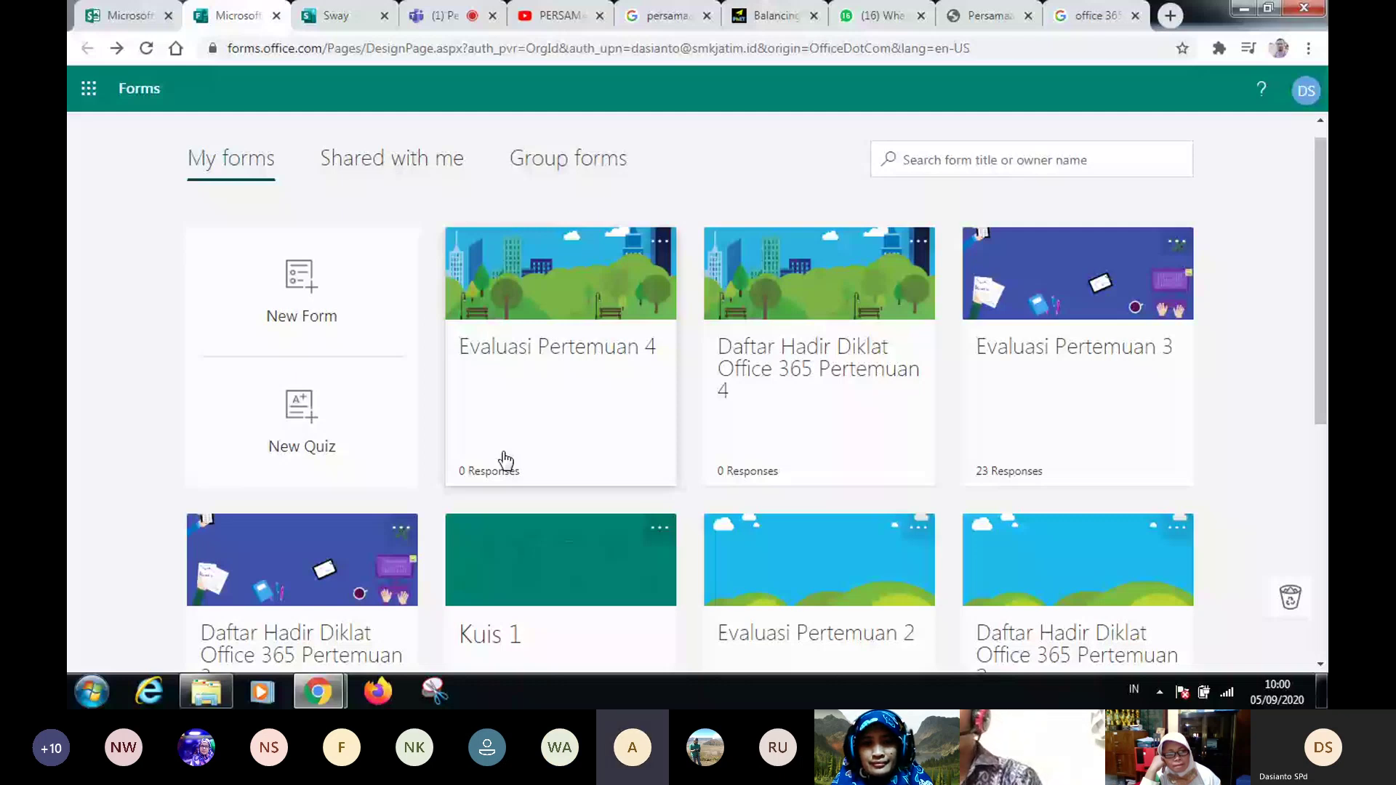
# - Return to the Teams meeting and check the beginning of the participant list
pyautogui.click(441, 15)
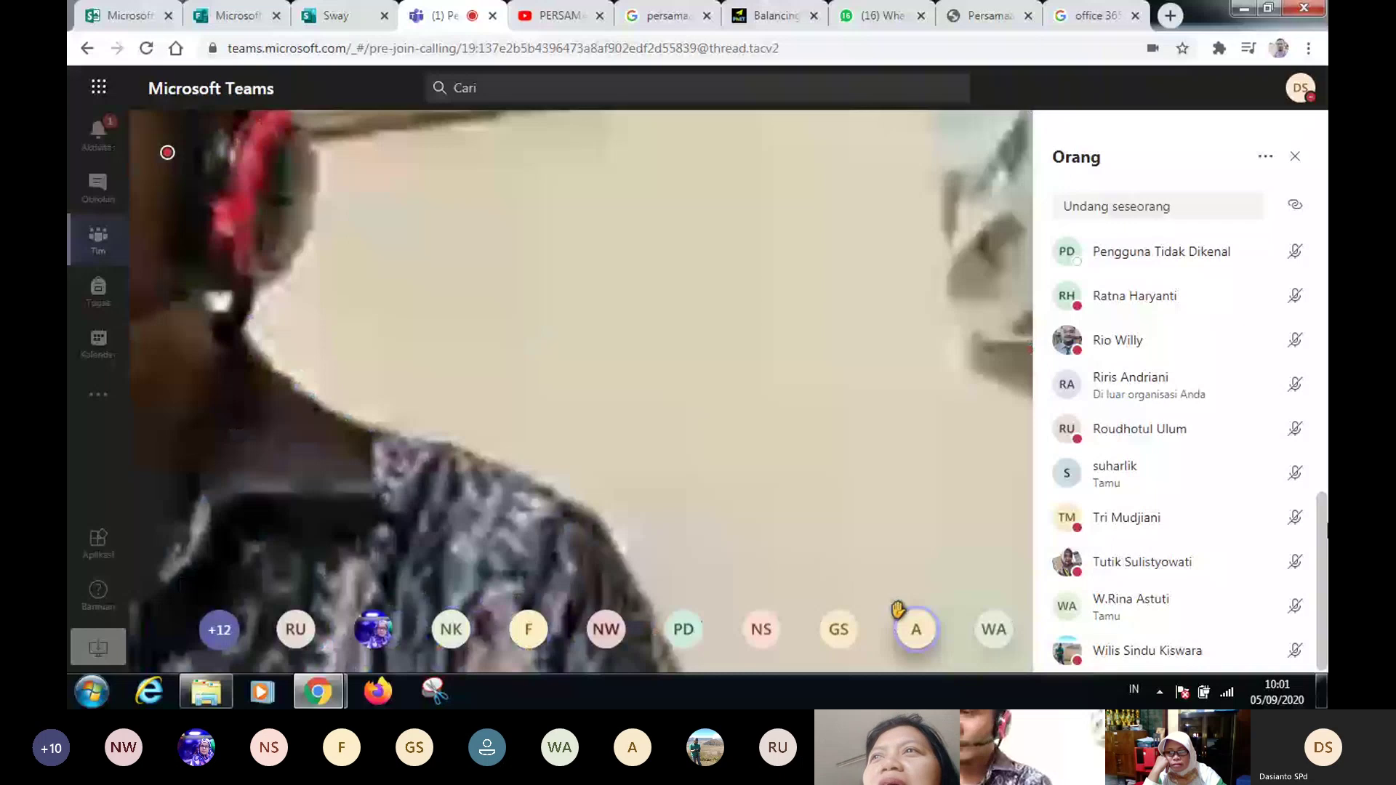
pyautogui.moveTo(1327, 531); pyautogui.dragTo(1325, 291)
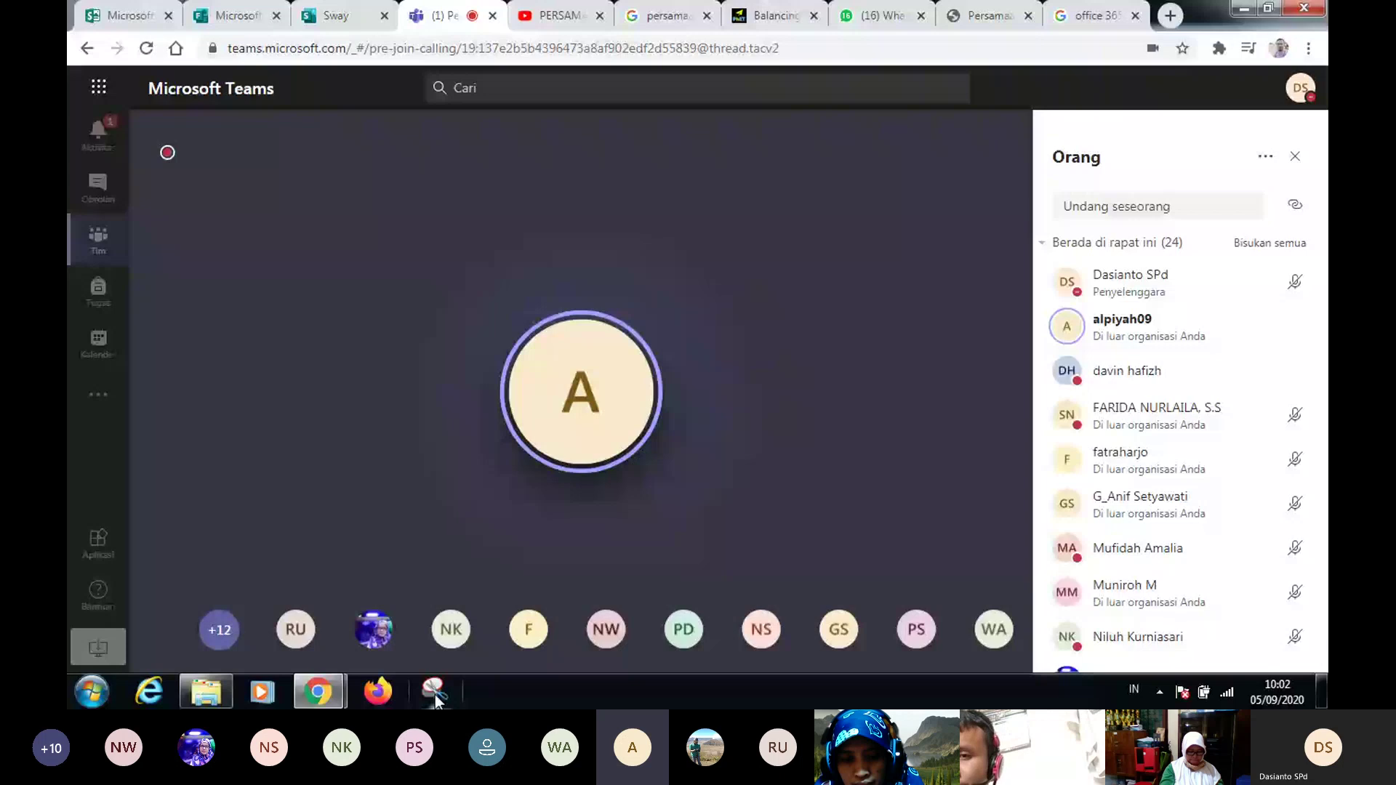
# - Switch to File Explorer and show the contents of Local Disk (E:)
pyautogui.moveTo(509, 639)
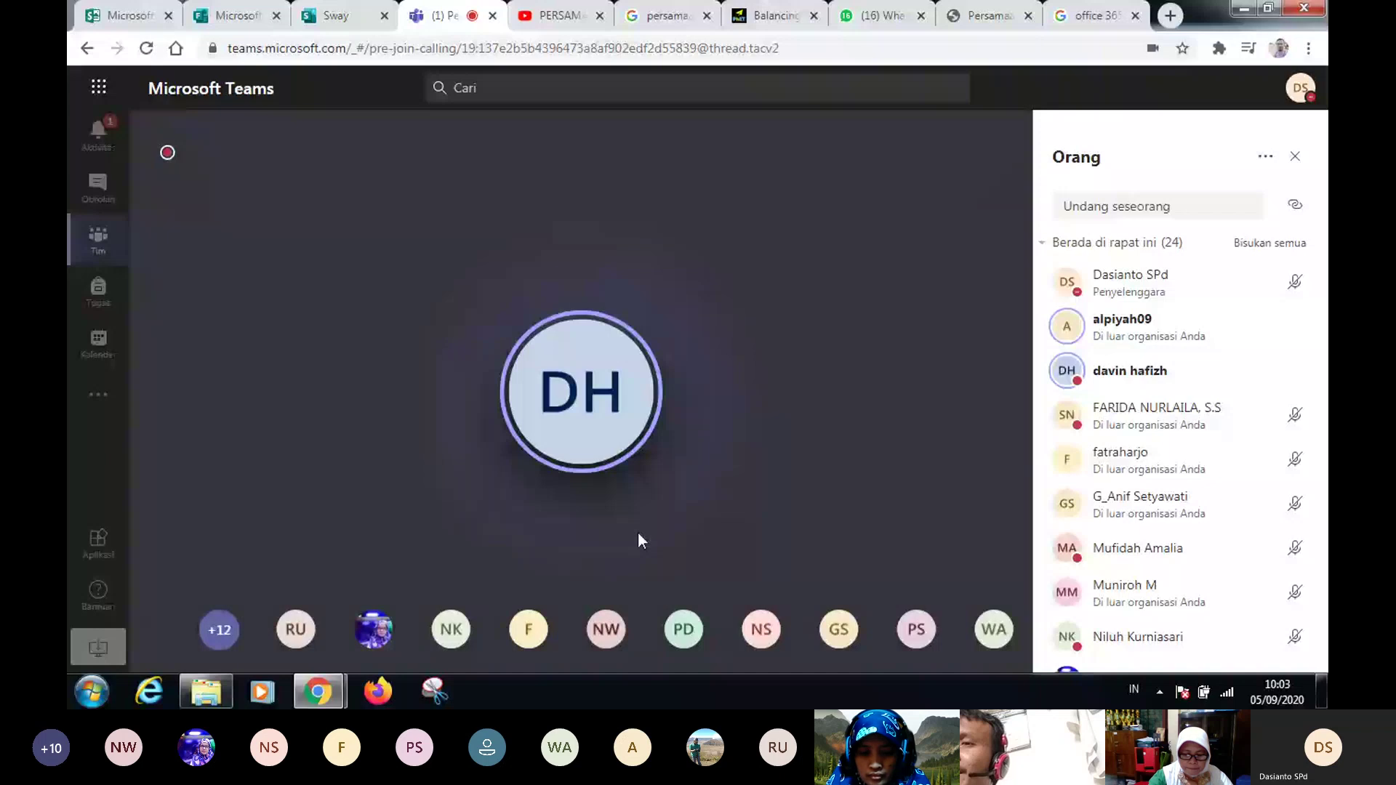
pyautogui.click(206, 693)
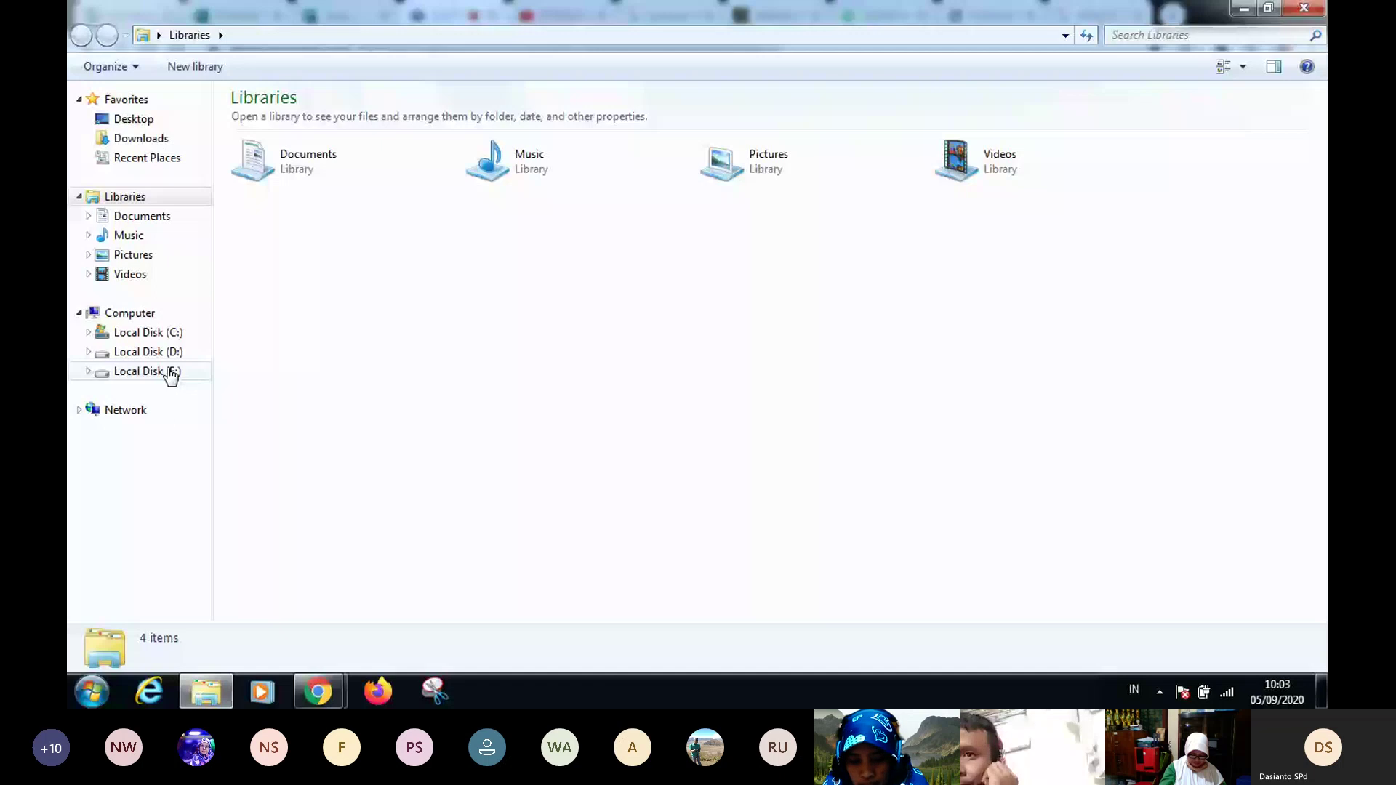
pyautogui.click(171, 373)
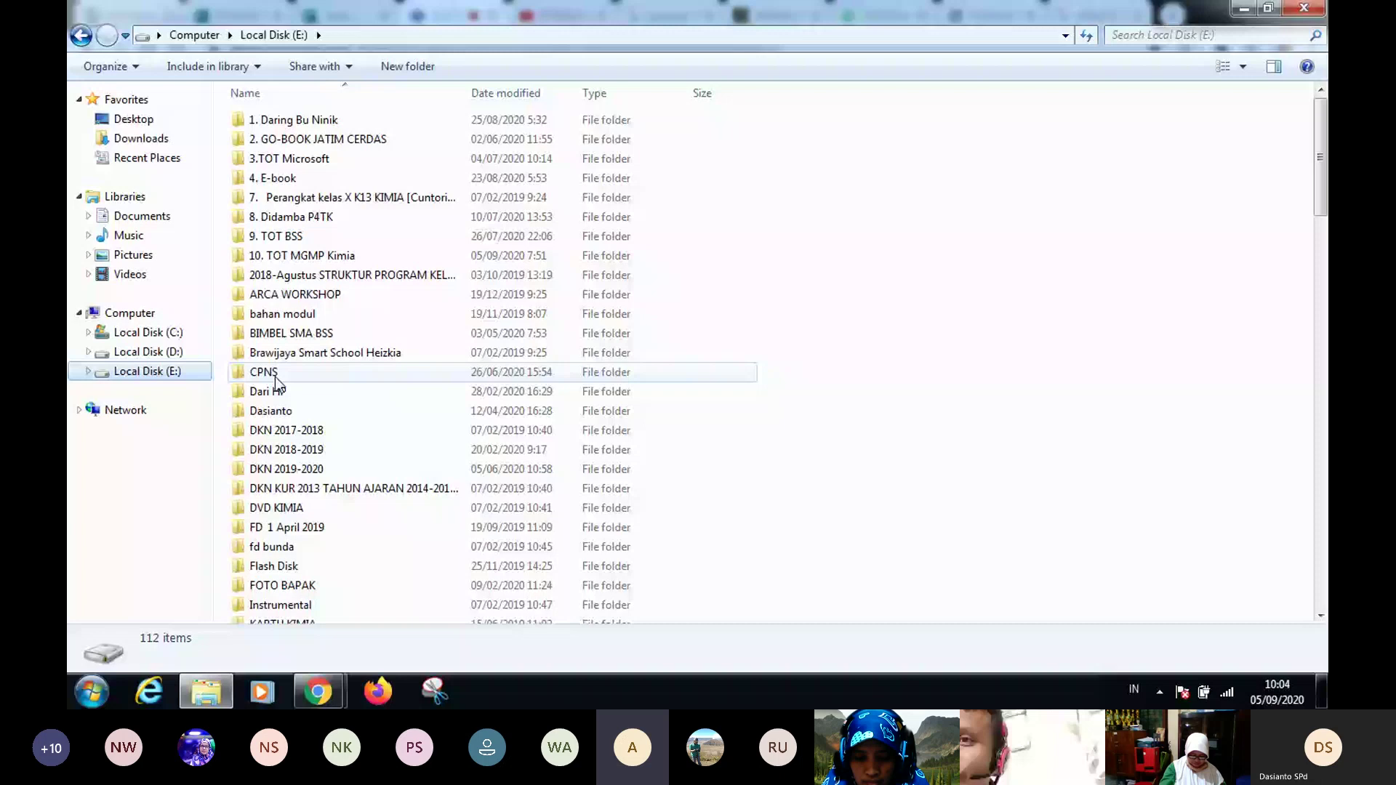
pyautogui.click(280, 392)
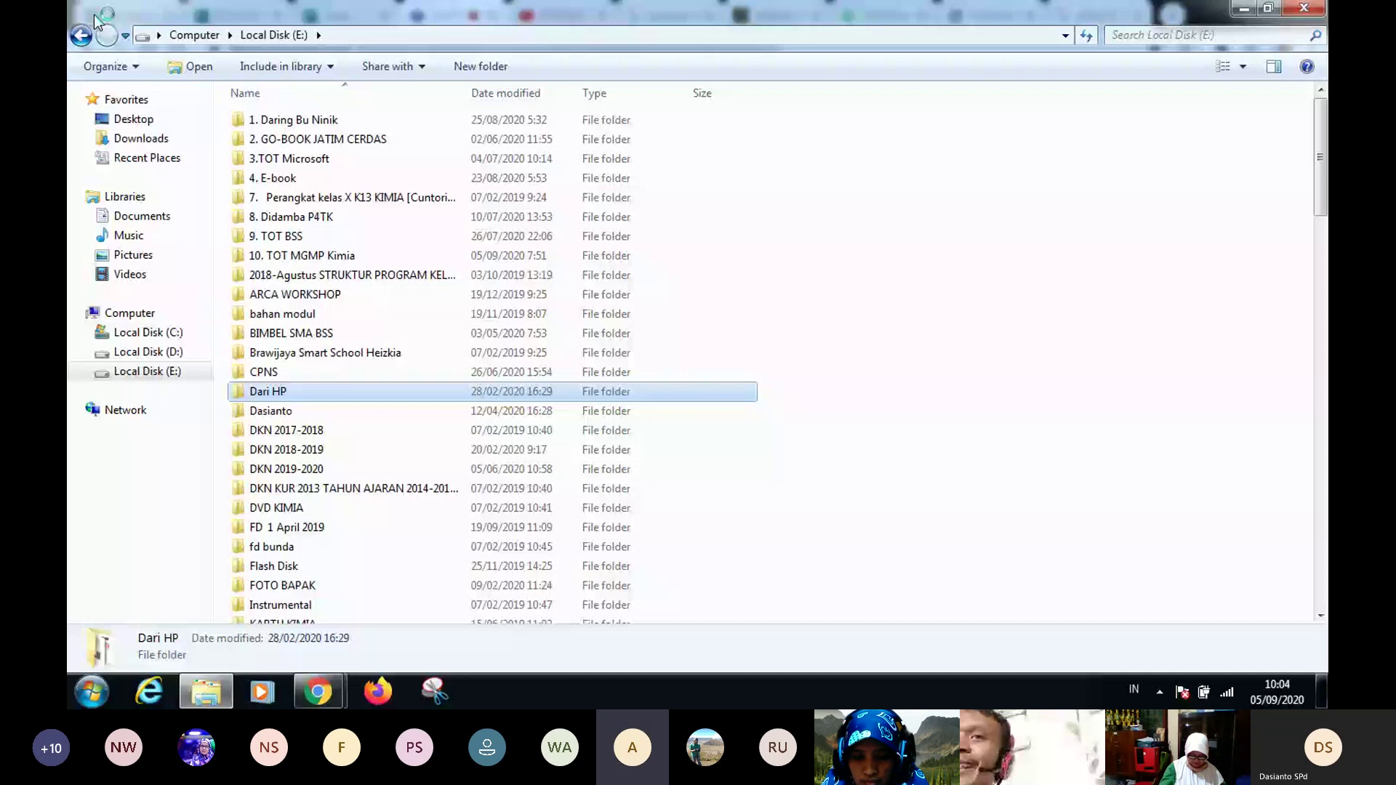
pyautogui.press('Return')
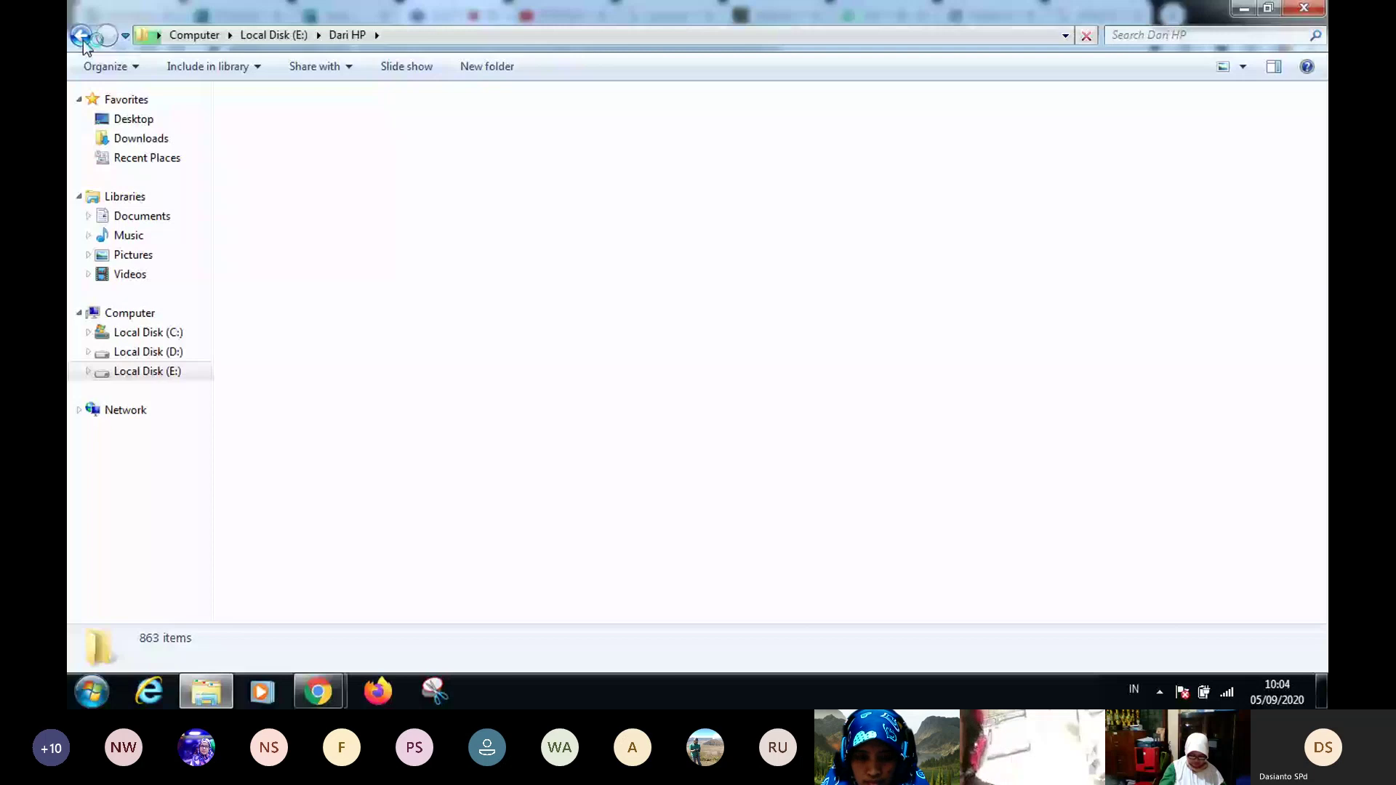
pyautogui.click(83, 41)
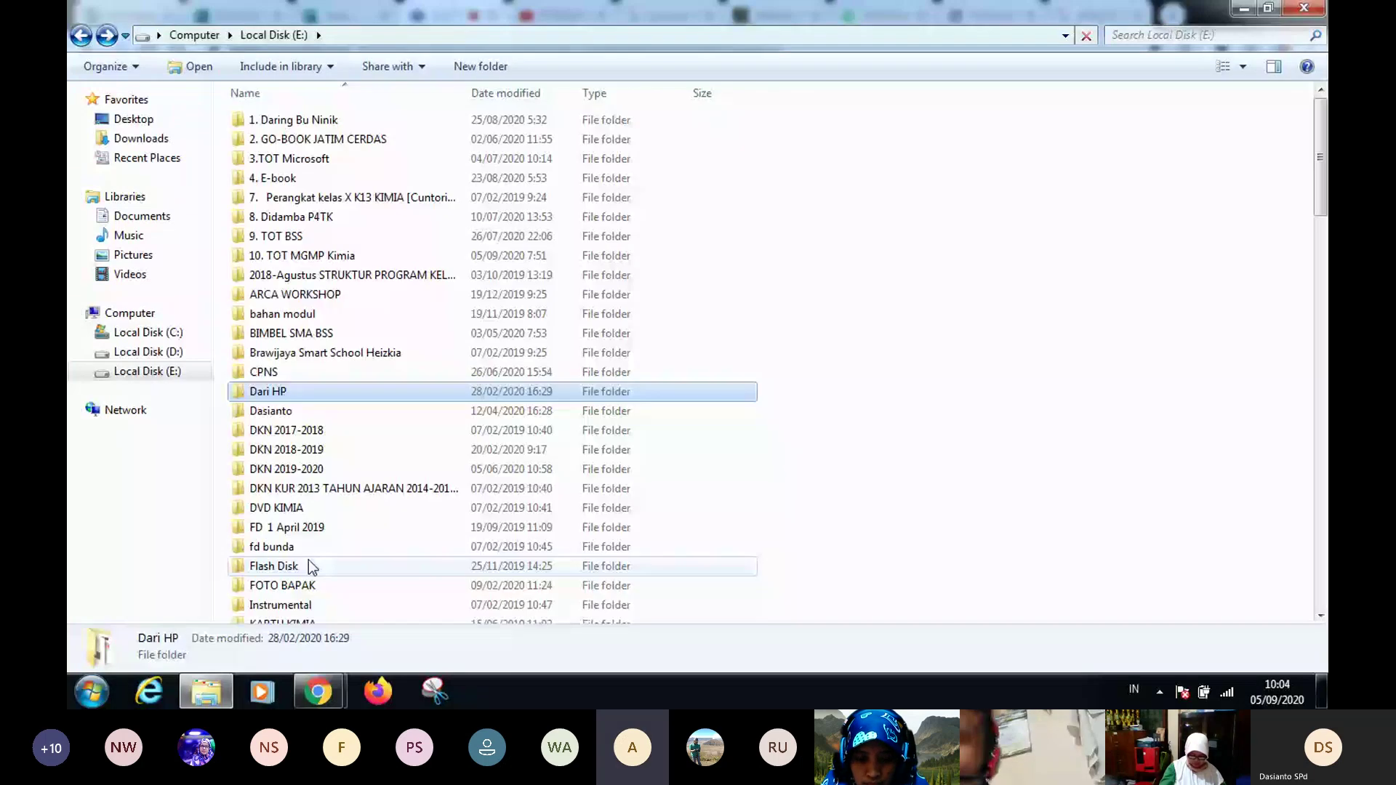
# - Go through Flash Disk, BSS and PTS GANJIL 20-21 to the Kelas X folder and select the X_Naskah soal_Kimia document
pyautogui.doubleClick(308, 561)
pyautogui.doubleClick(329, 192)
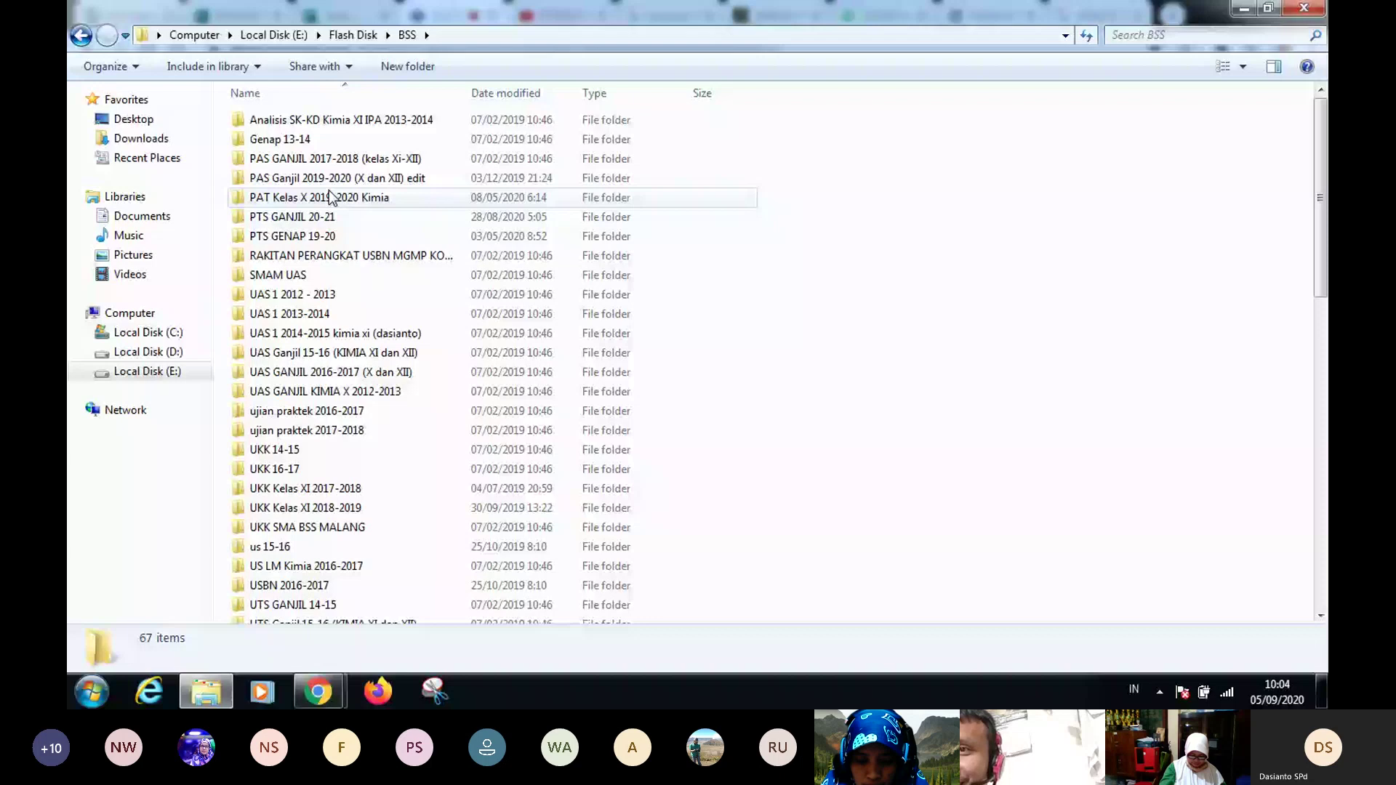
pyautogui.doubleClick(313, 217)
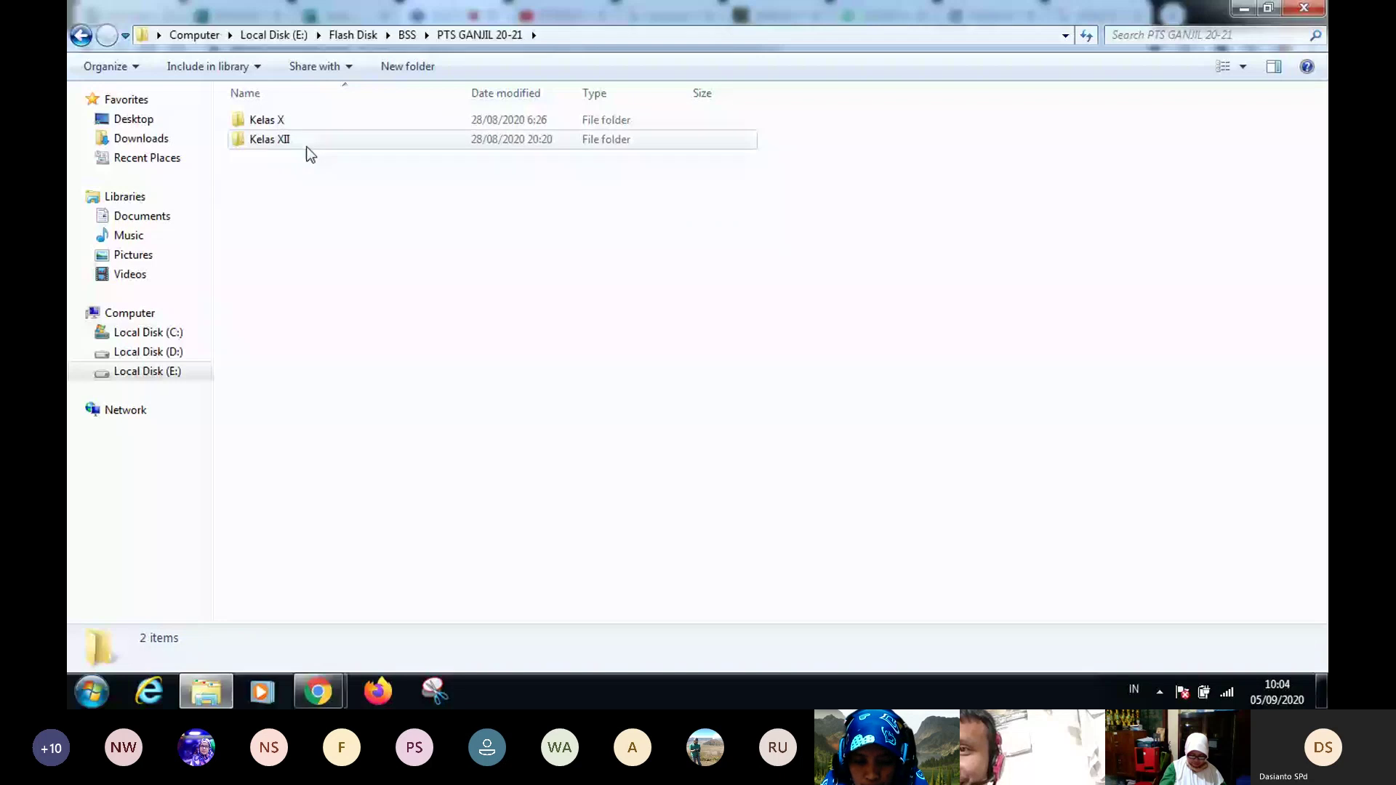
pyautogui.doubleClick(267, 119)
pyautogui.click(318, 159)
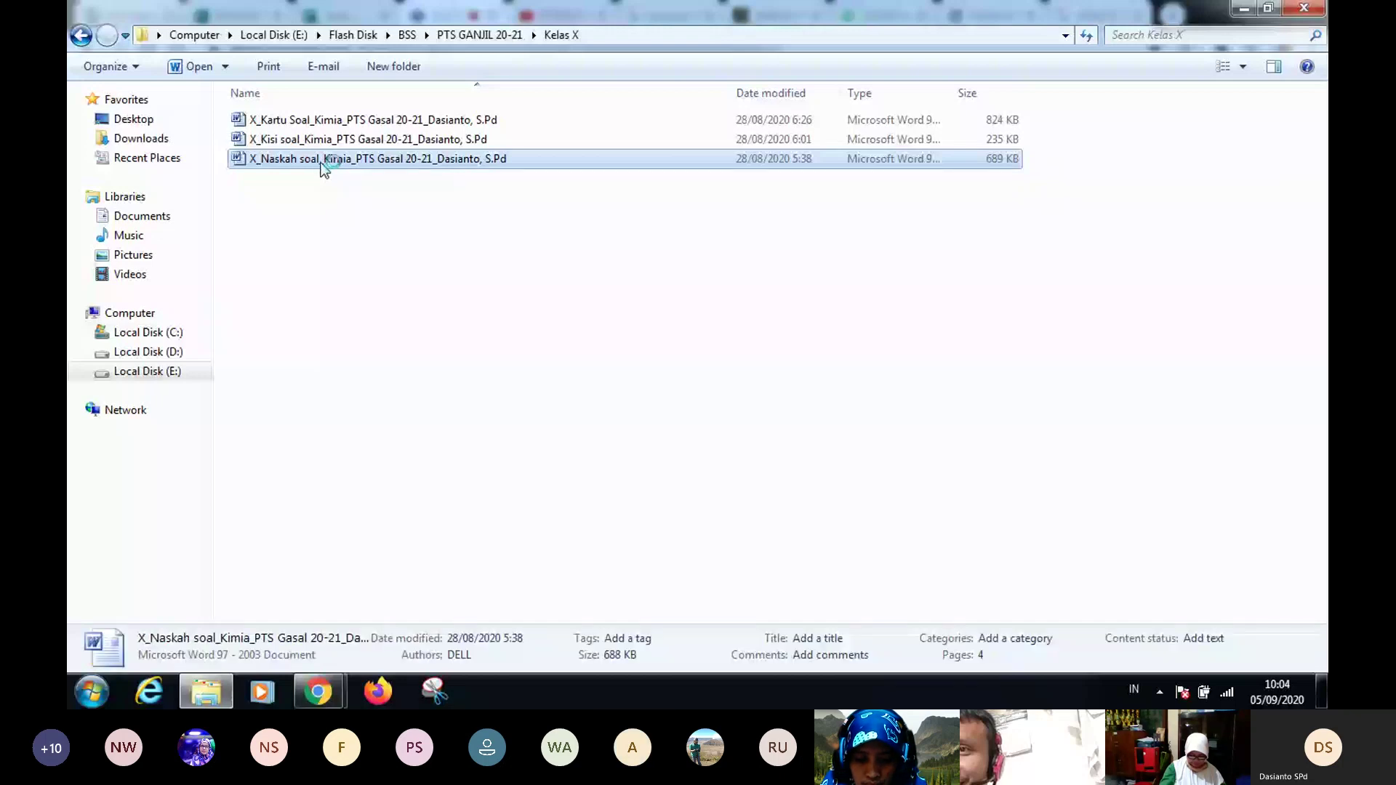
# - Start the Snipping Tool and minimize its window so it stays ready for a capture
pyautogui.click(435, 693)
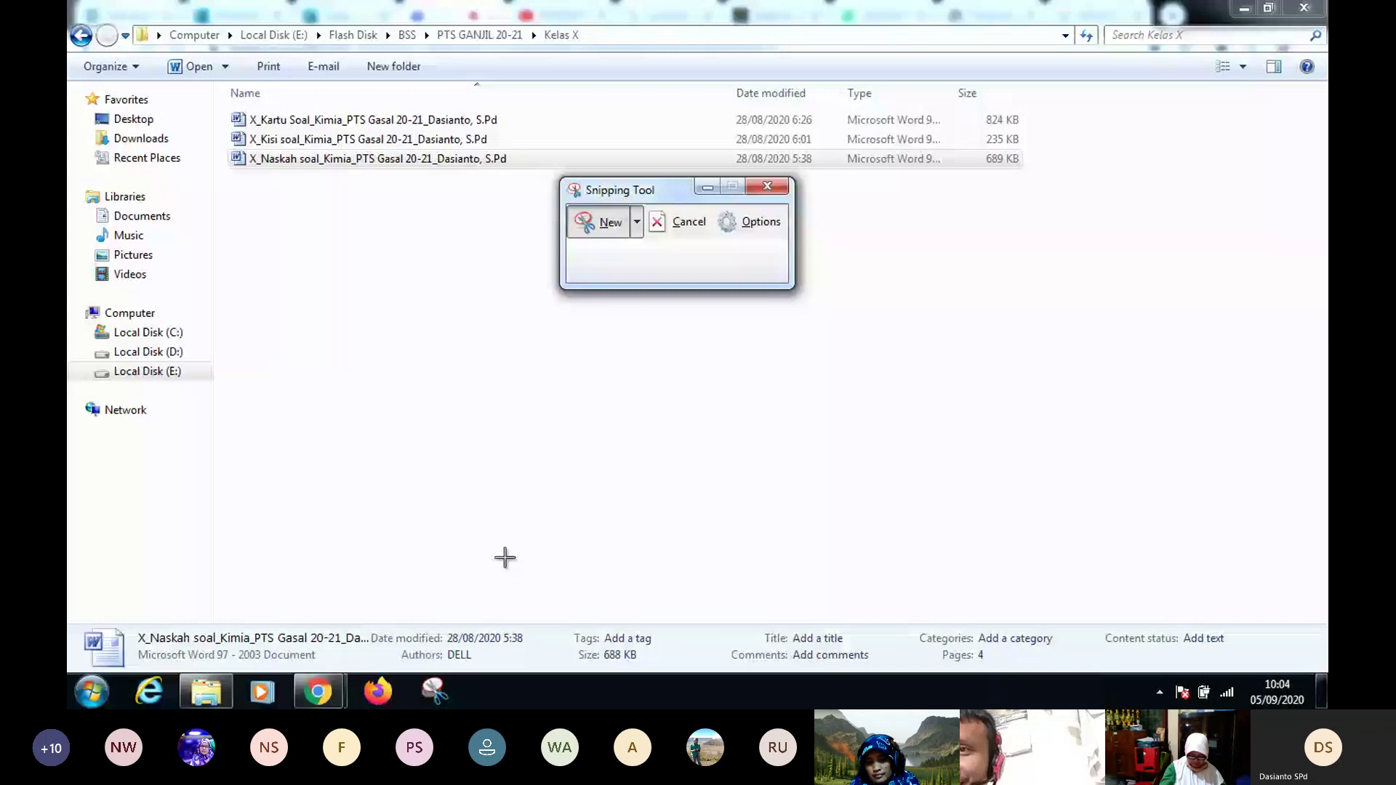
pyautogui.click(708, 187)
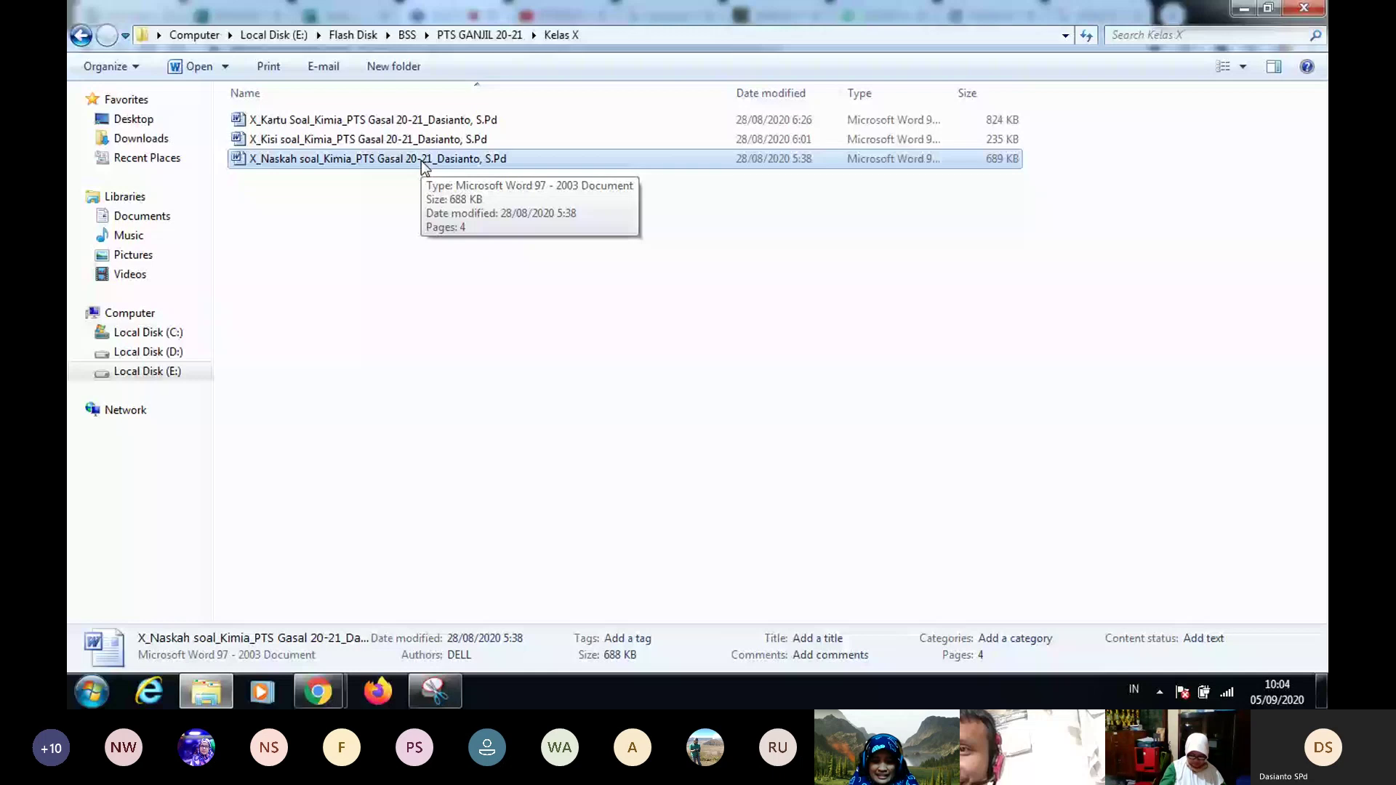
# - Open the X_Naskah soal_Kimia PTS Gasal 20-21 document in Word as a read-only copy, checking the Teams meeting while Word loads
pyautogui.doubleClick(348, 162)
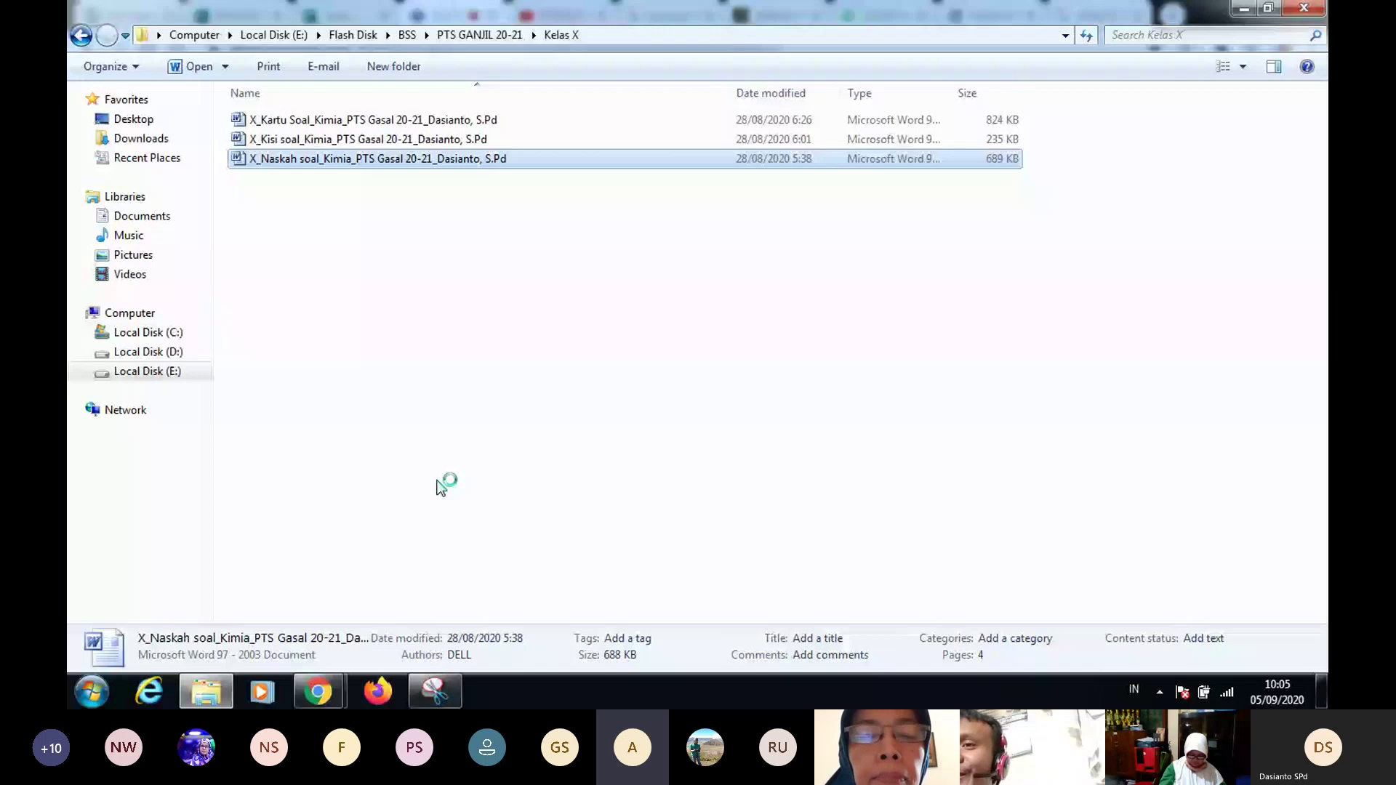
pyautogui.moveTo(276, 622)
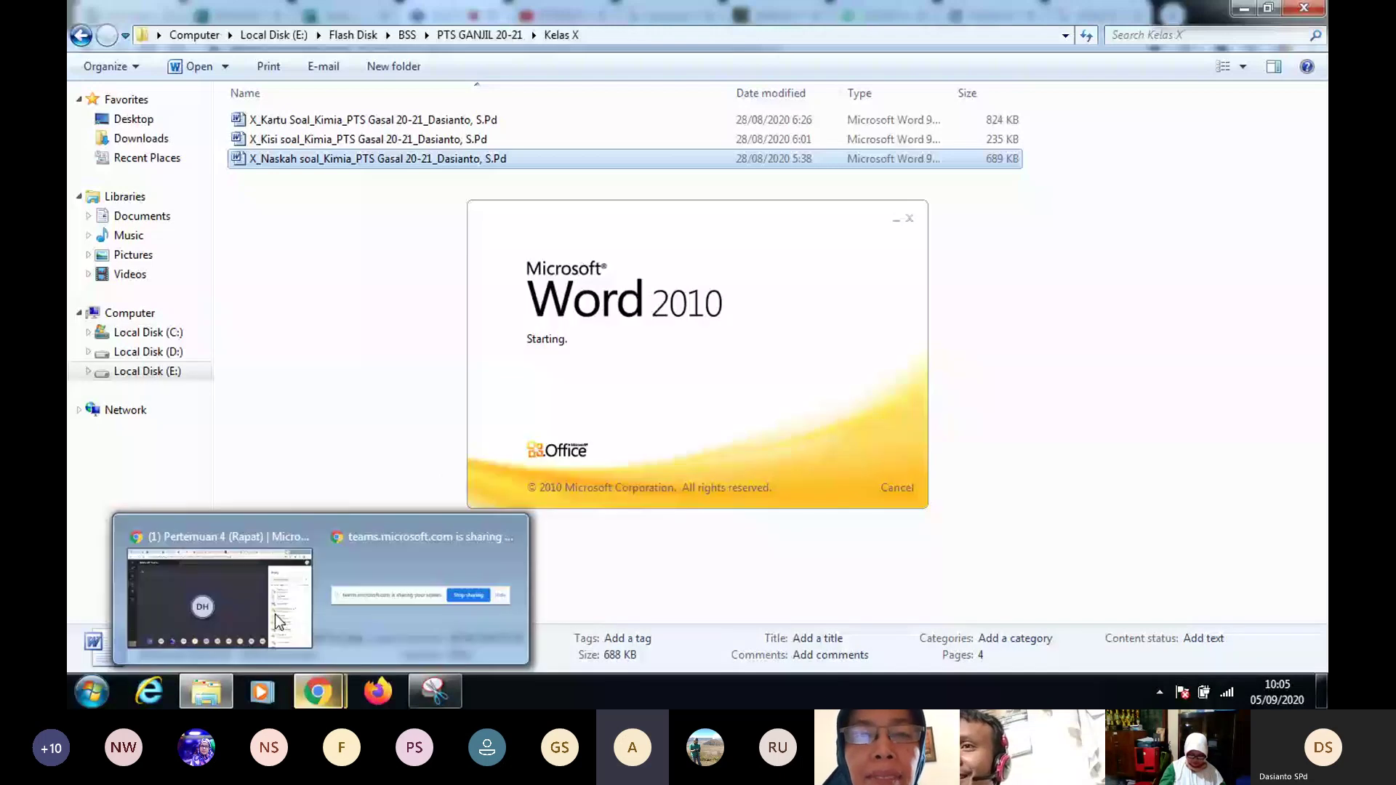
pyautogui.click(278, 622)
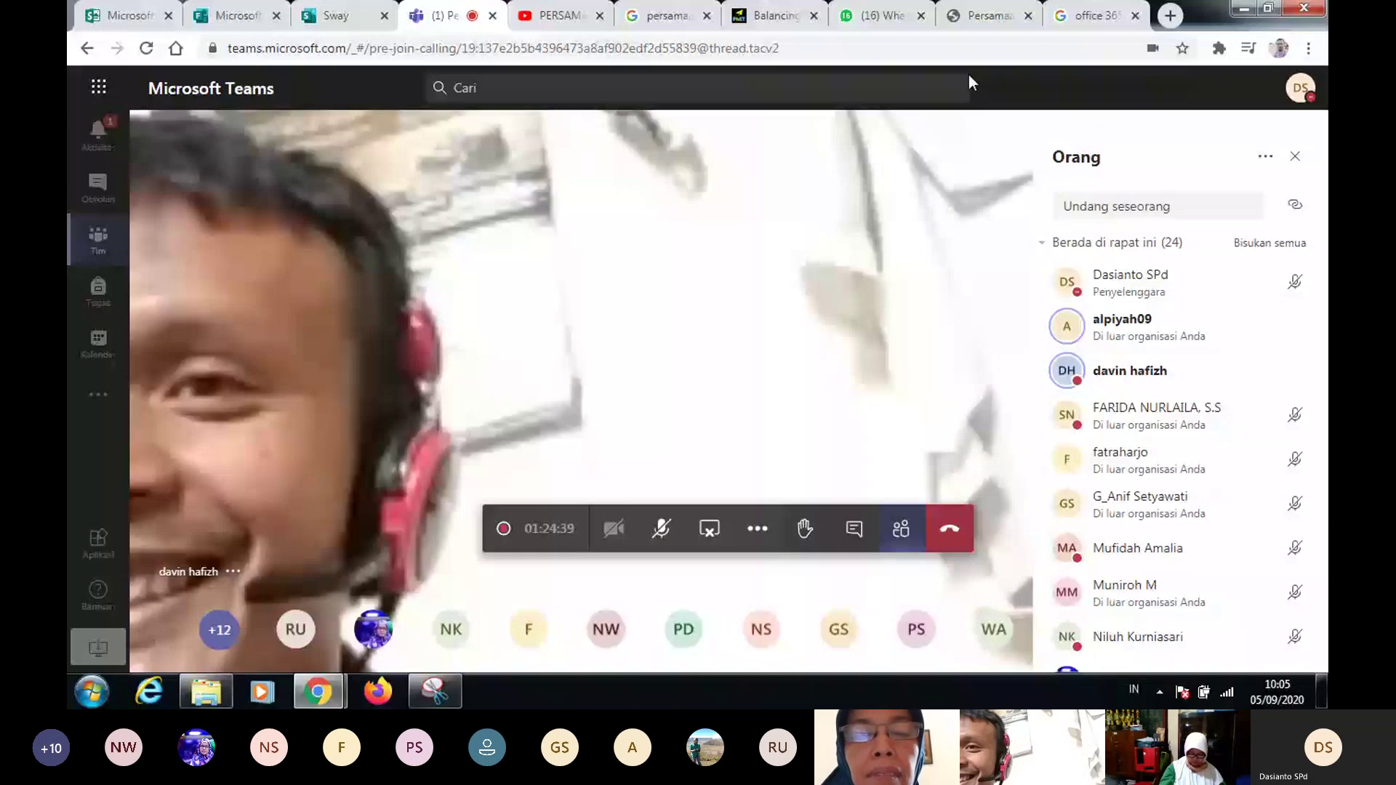
pyautogui.click(444, 698)
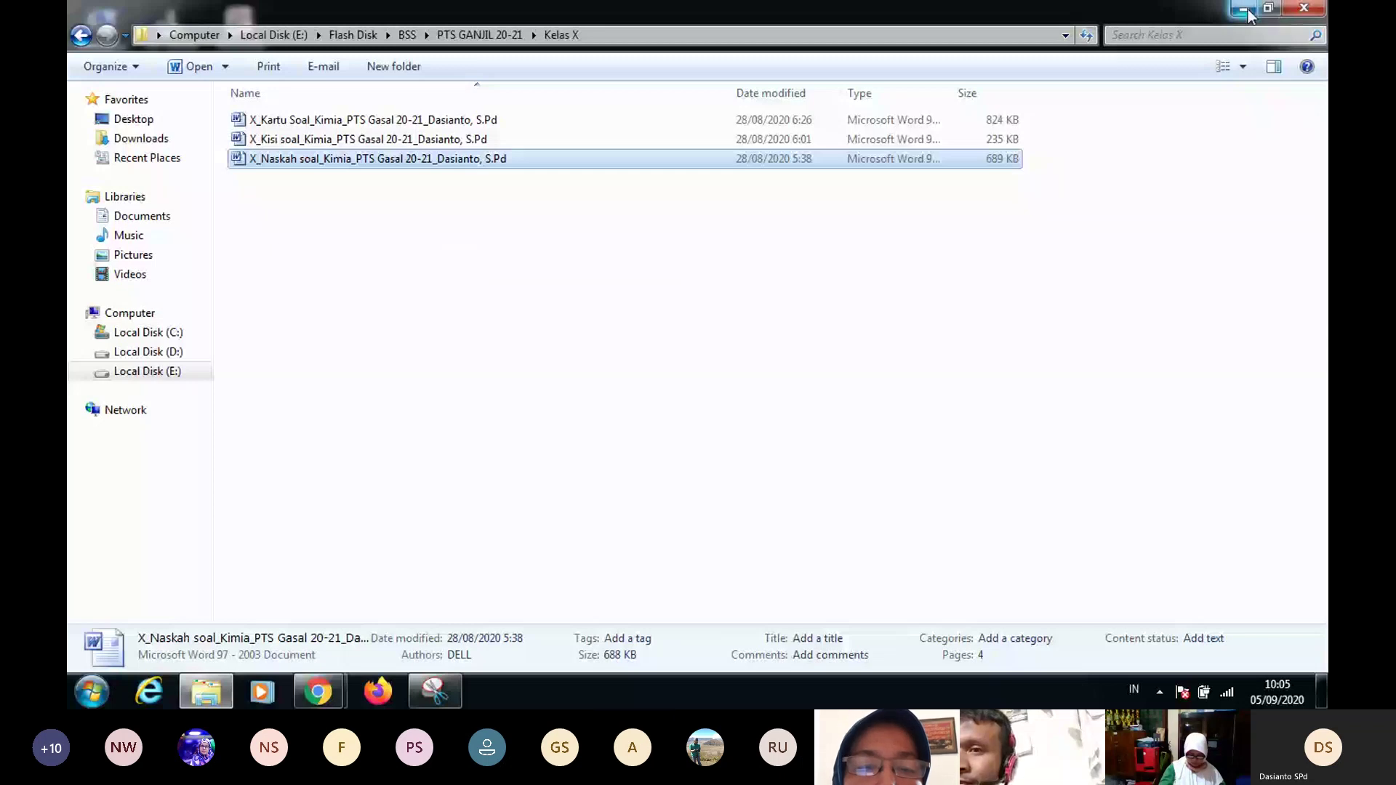
pyautogui.click(359, 697)
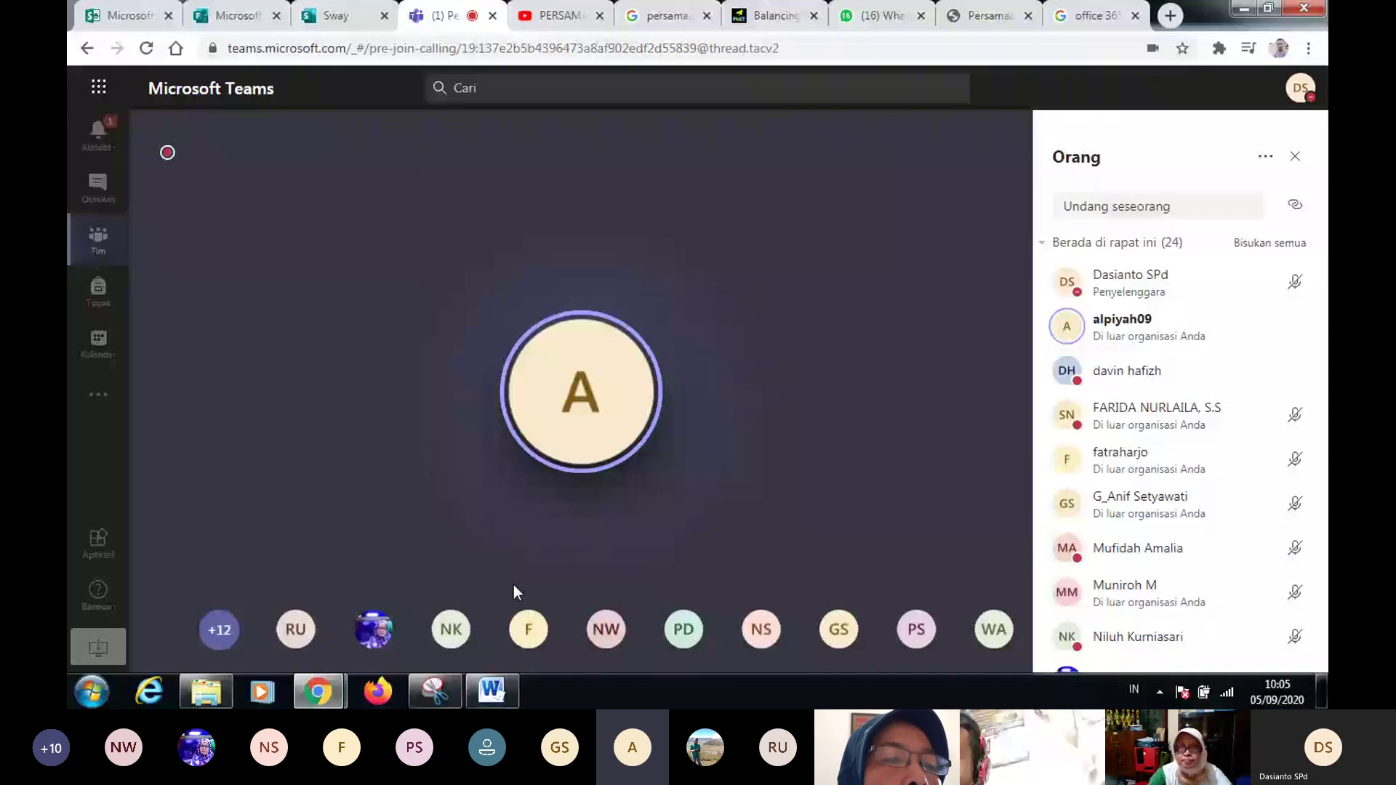
pyautogui.click(496, 688)
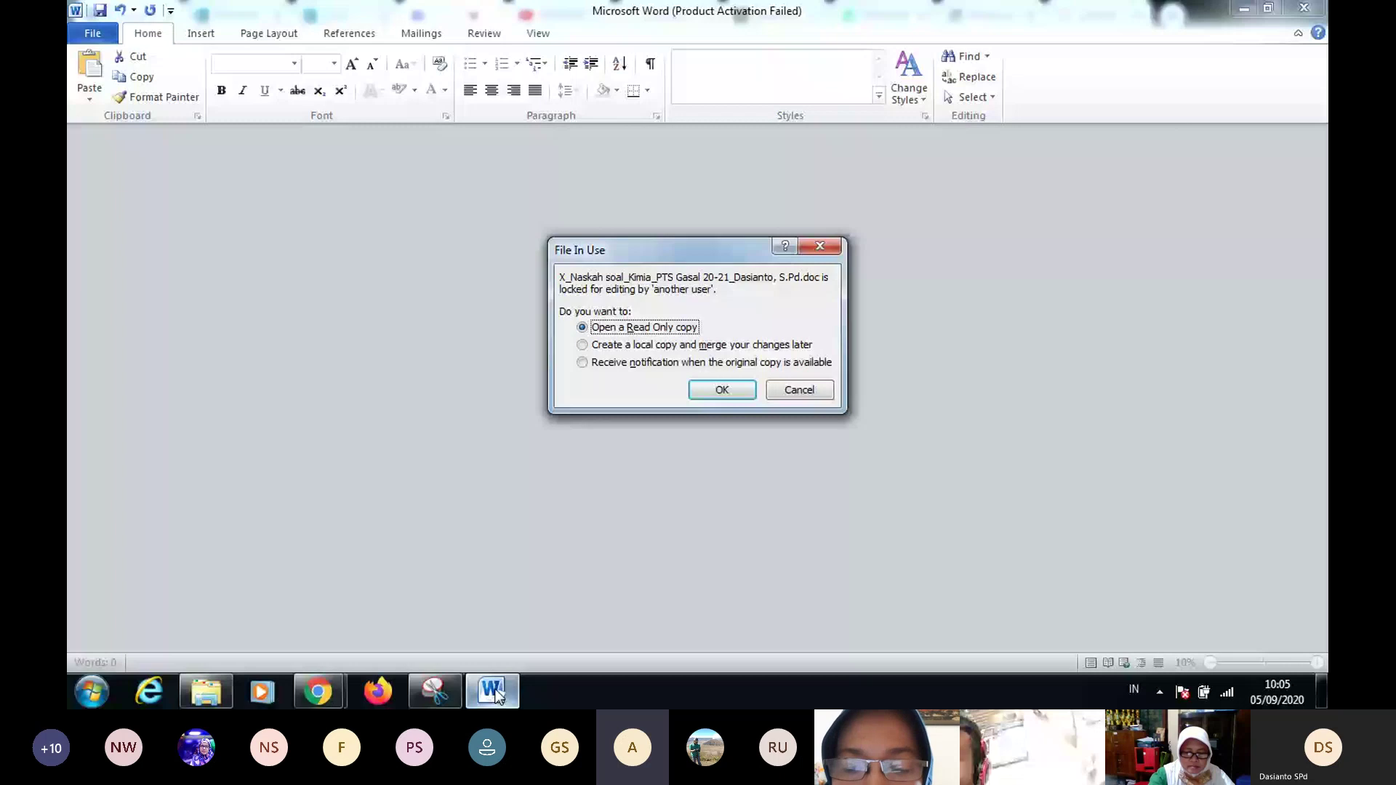
pyautogui.click(717, 391)
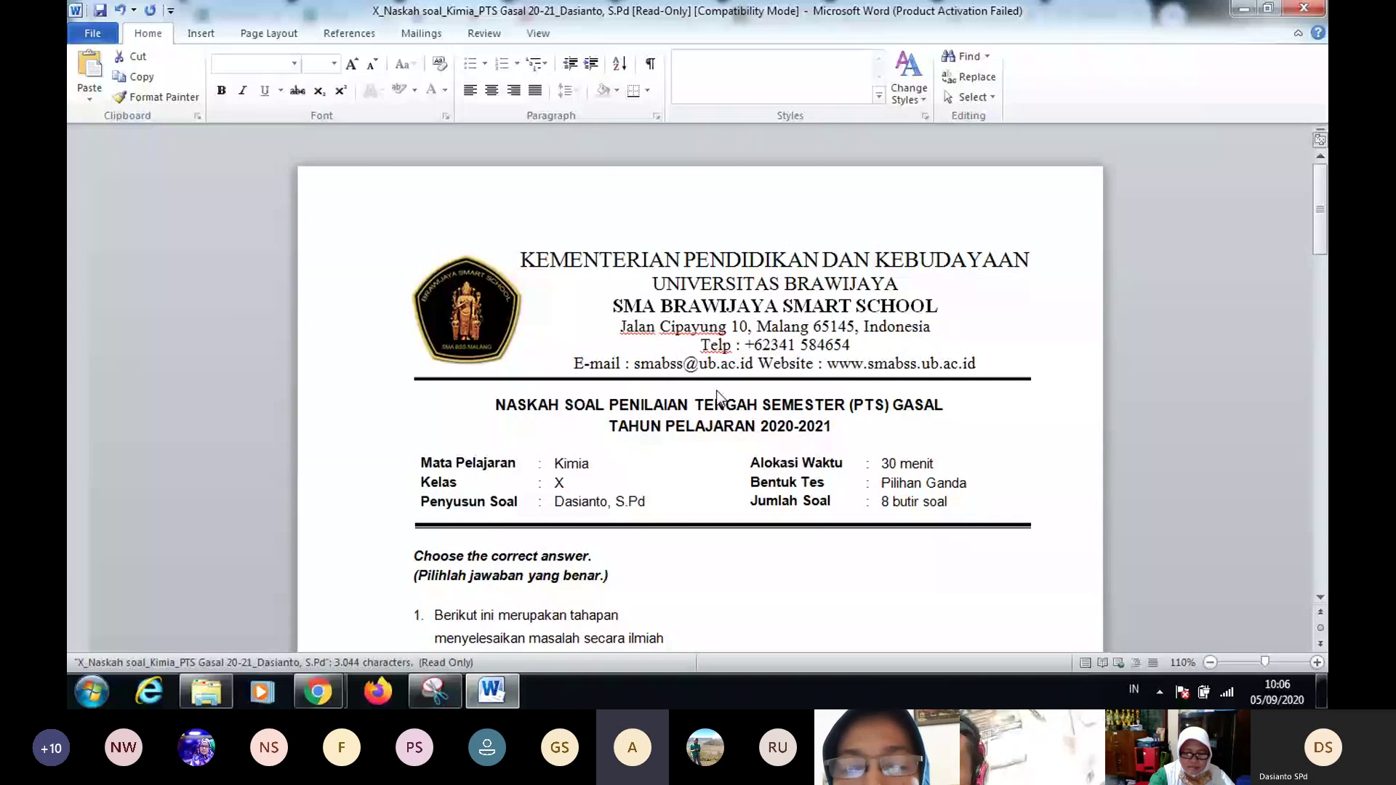
# - Capture essay question 1 with its laboratory equipment table on page 3 using the Snipping Tool, dismissing the Office Activation Wizard first
pyautogui.scroll(-3, 1322, 251)
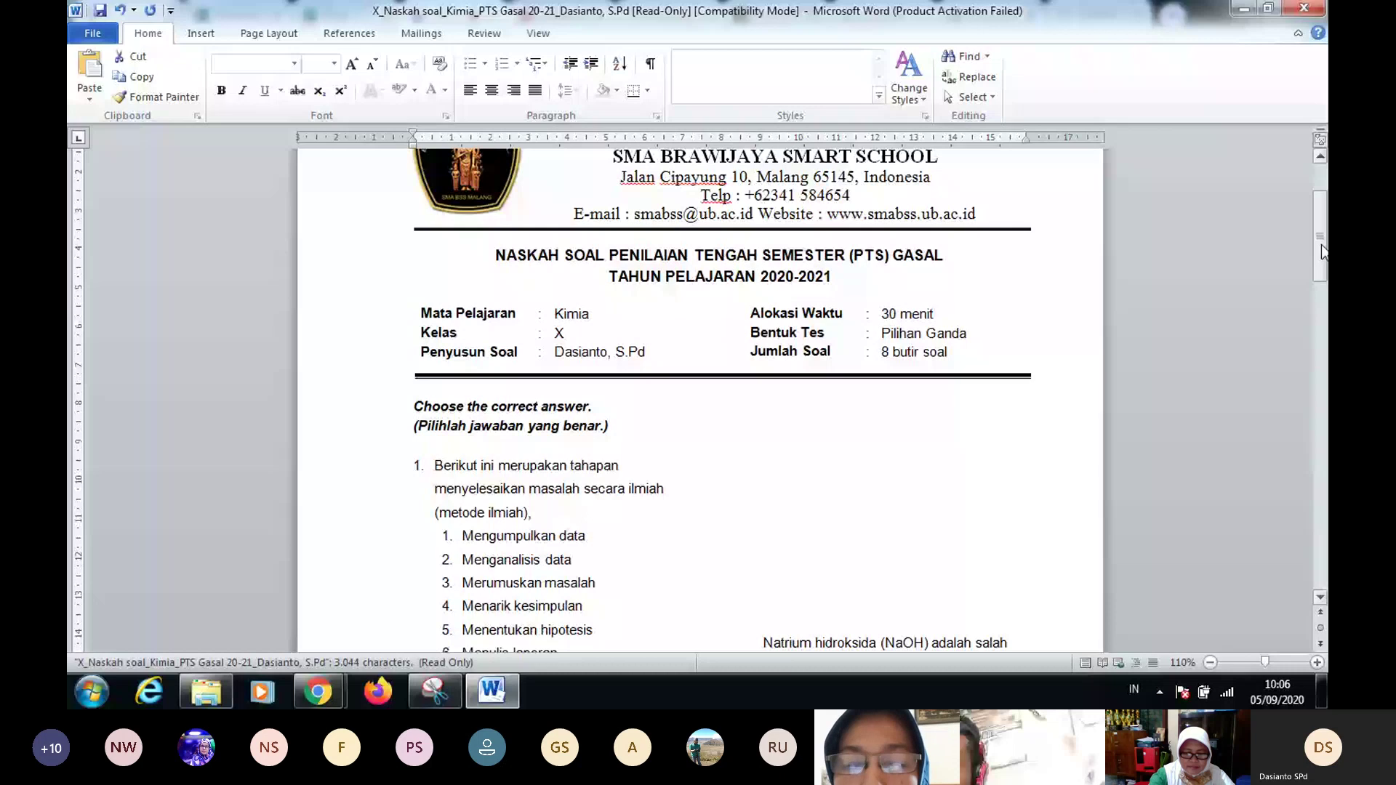
pyautogui.moveTo(1323, 252); pyautogui.dragTo(1327, 244)
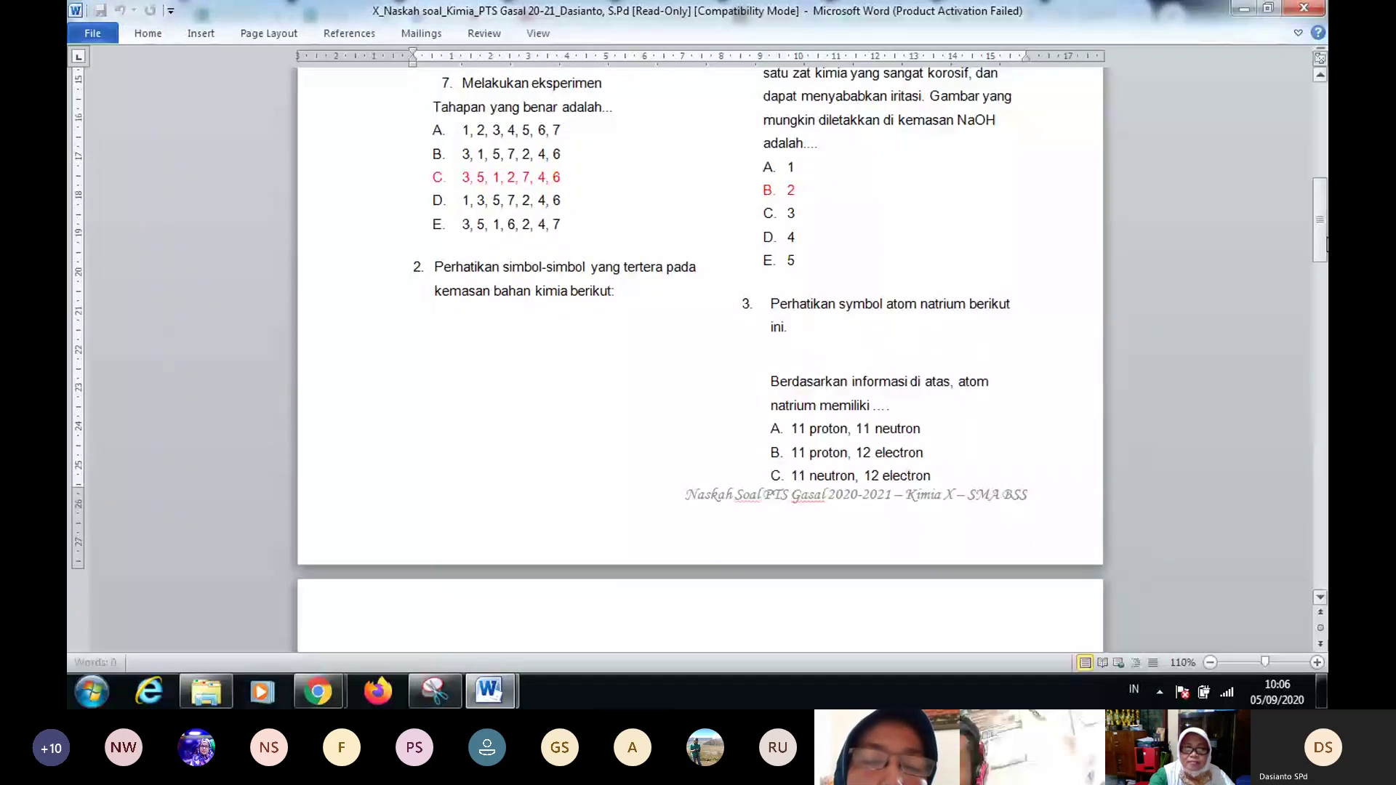
pyautogui.moveTo(1328, 245); pyautogui.dragTo(1327, 368)
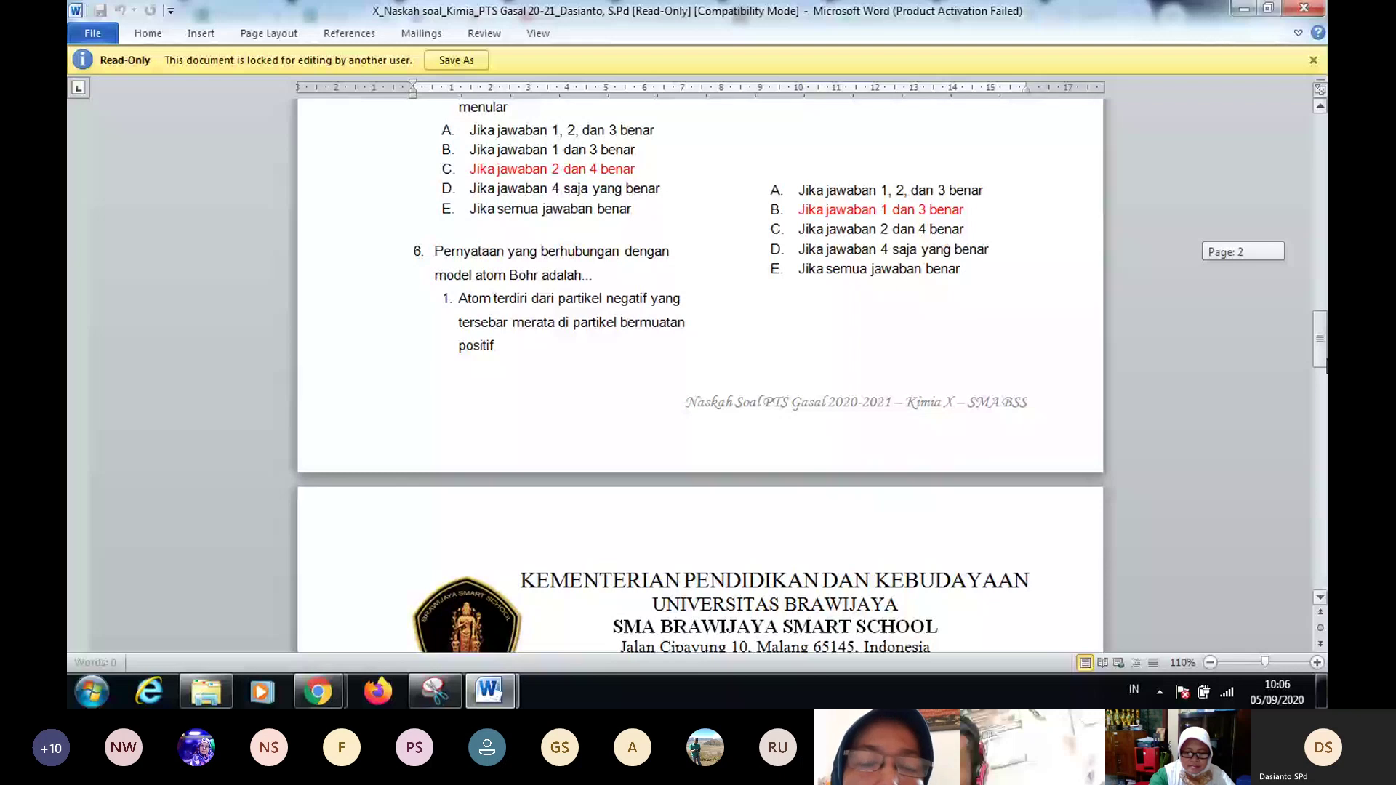
pyautogui.scroll(-10, 1031, 424)
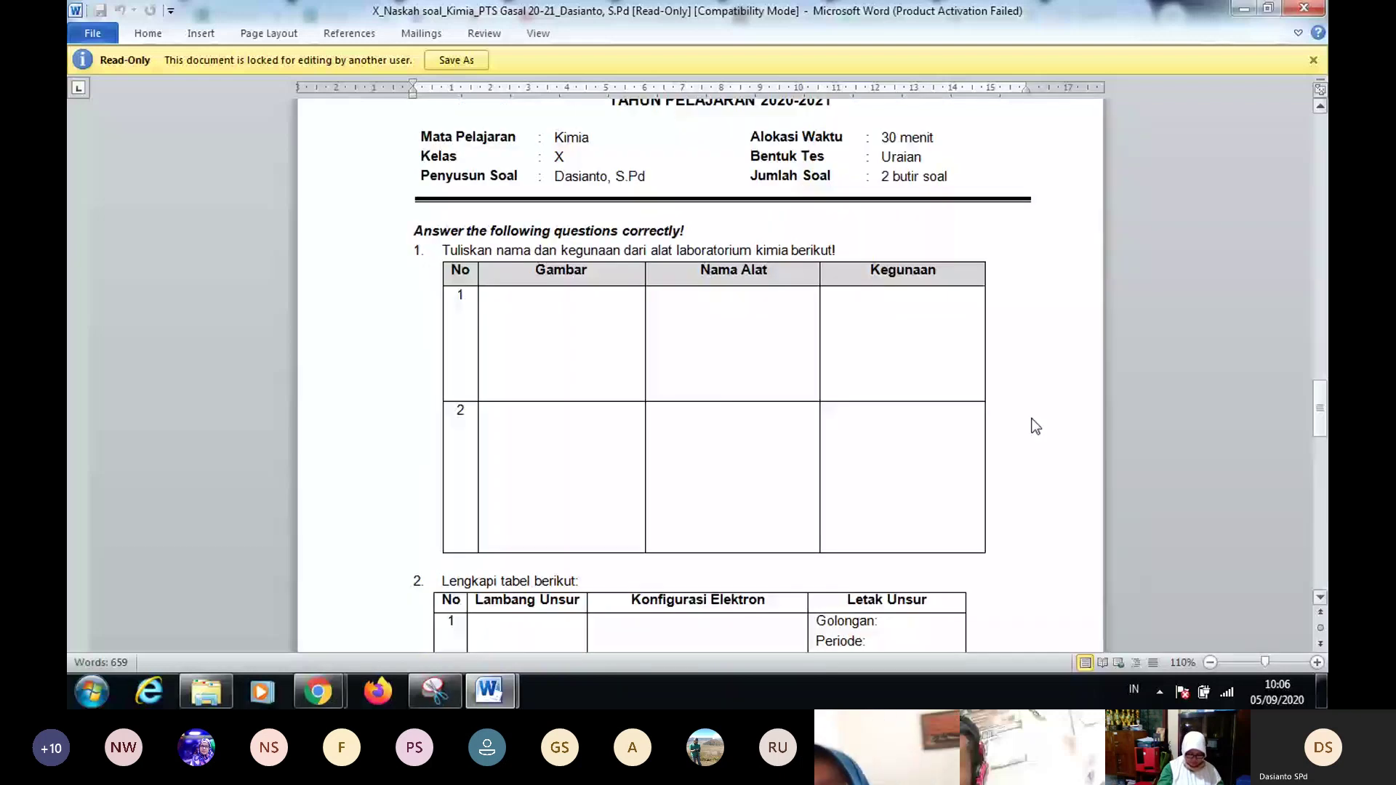
pyautogui.click(452, 699)
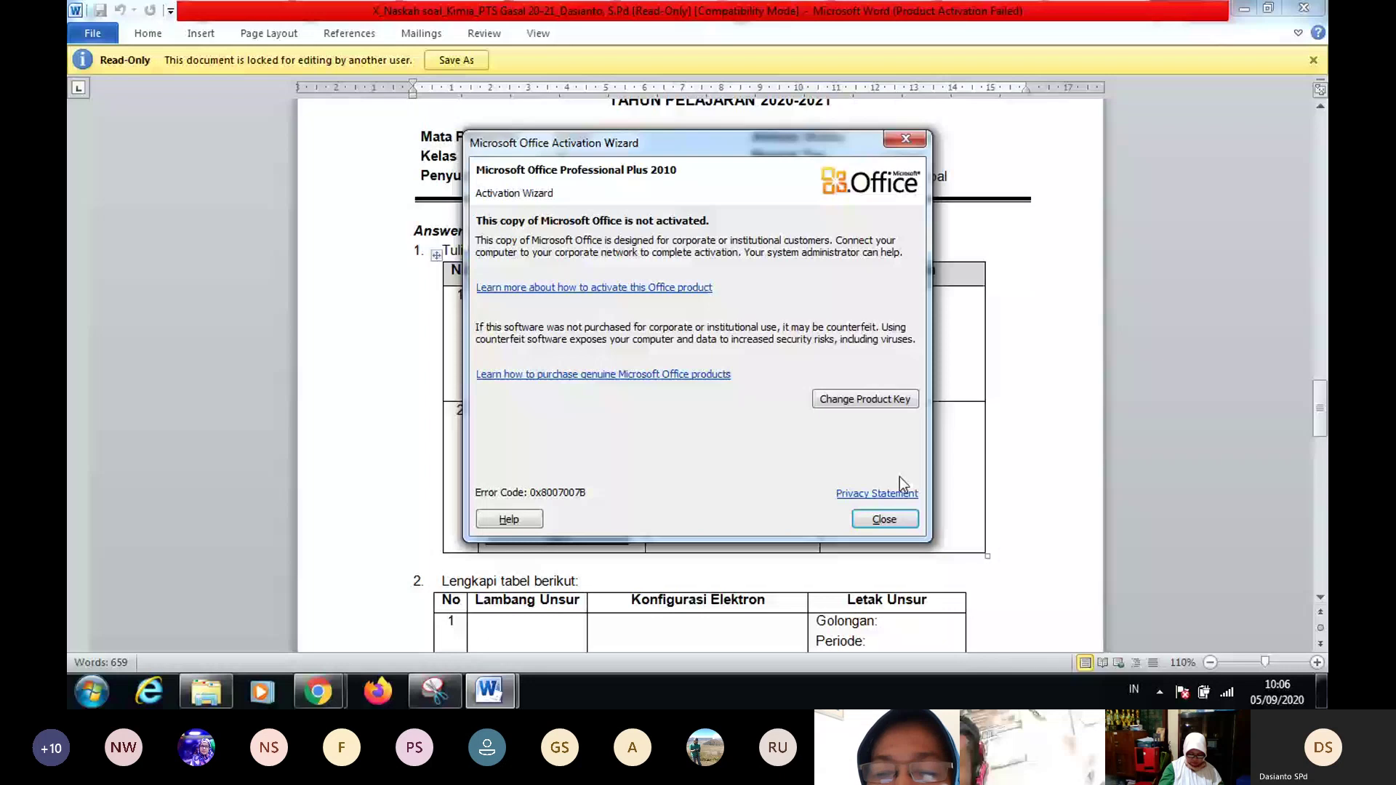
pyautogui.click(884, 519)
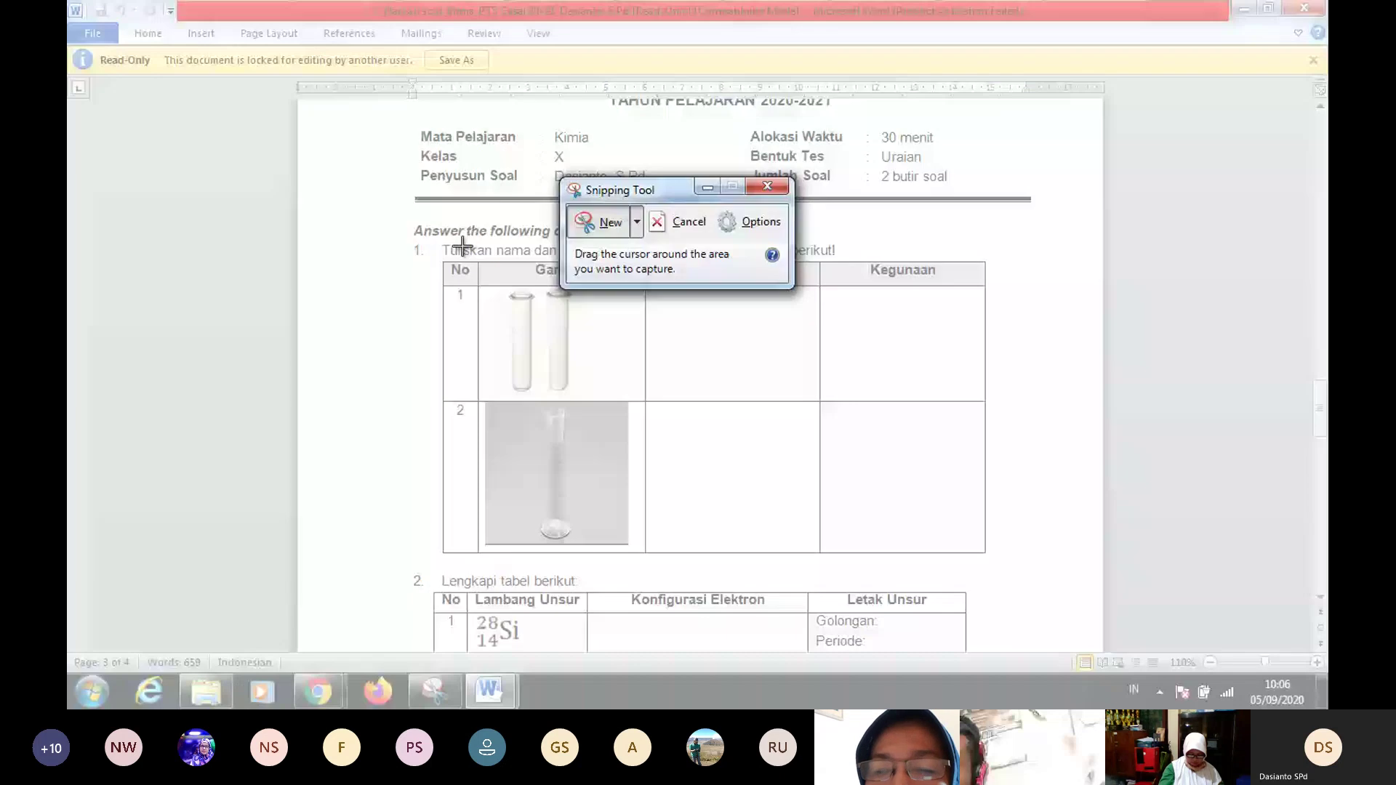
pyautogui.click(1000, 574)
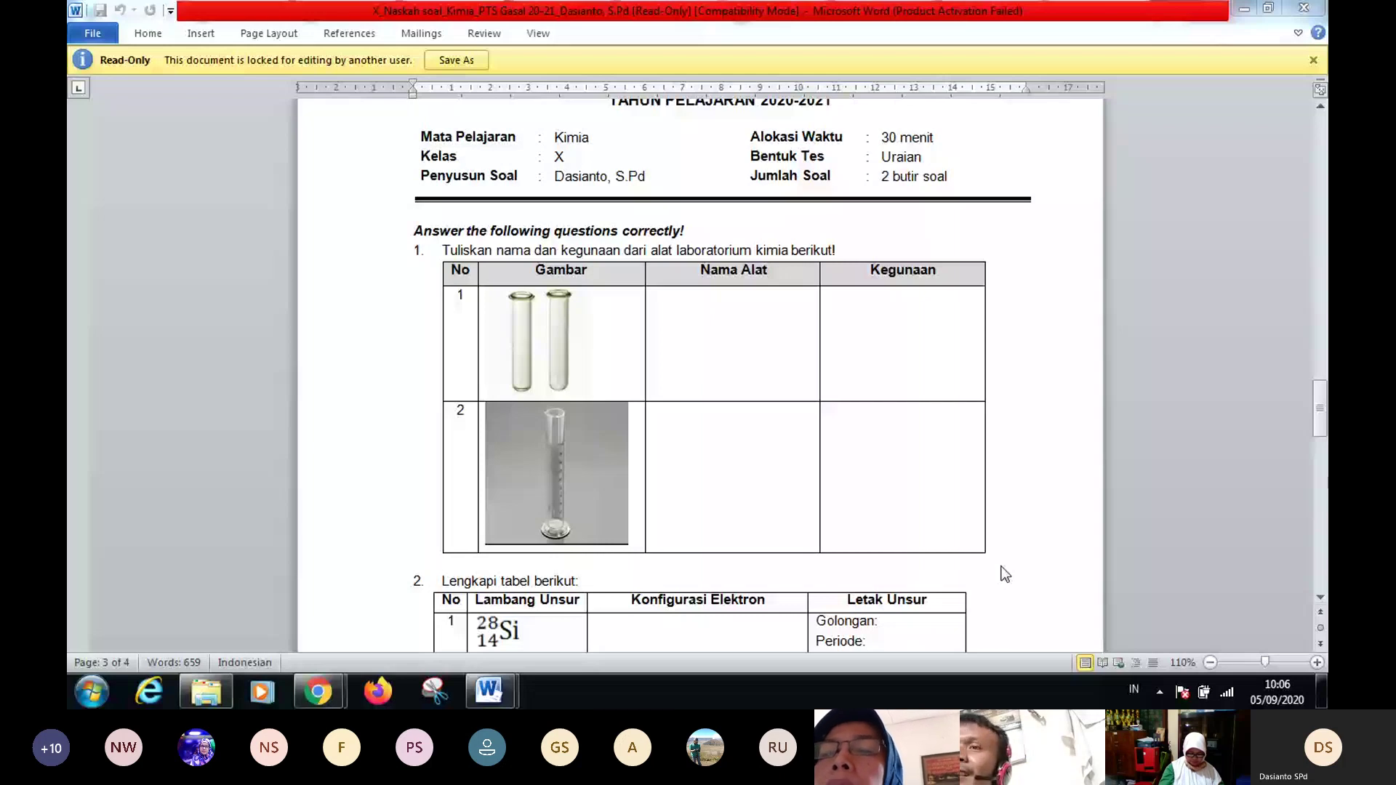
pyautogui.moveTo(438, 240); pyautogui.dragTo(1001, 567)
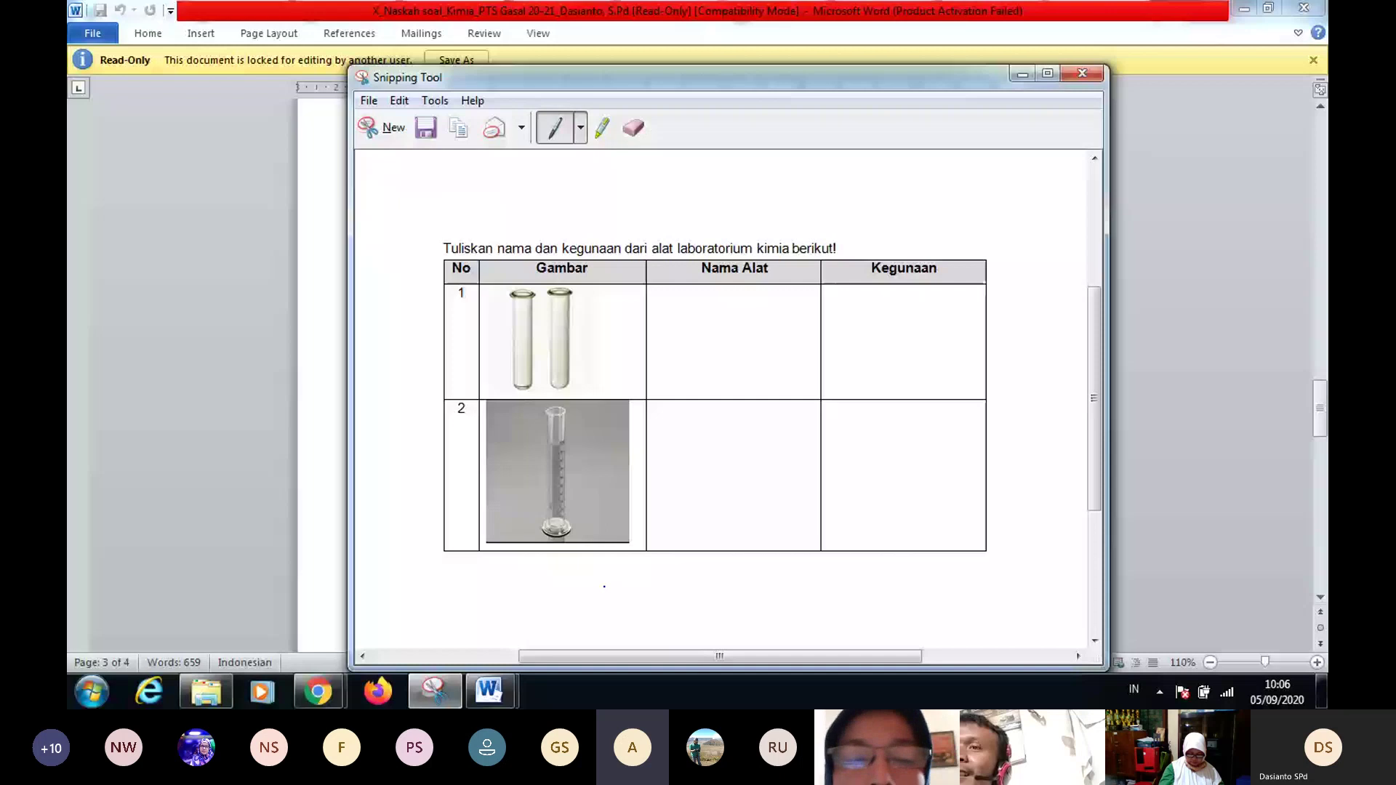
# - Switch to the Microsoft Teams meeting in Chrome and look through the list of meeting participants
pyautogui.hotkey('alt', 'Tab')
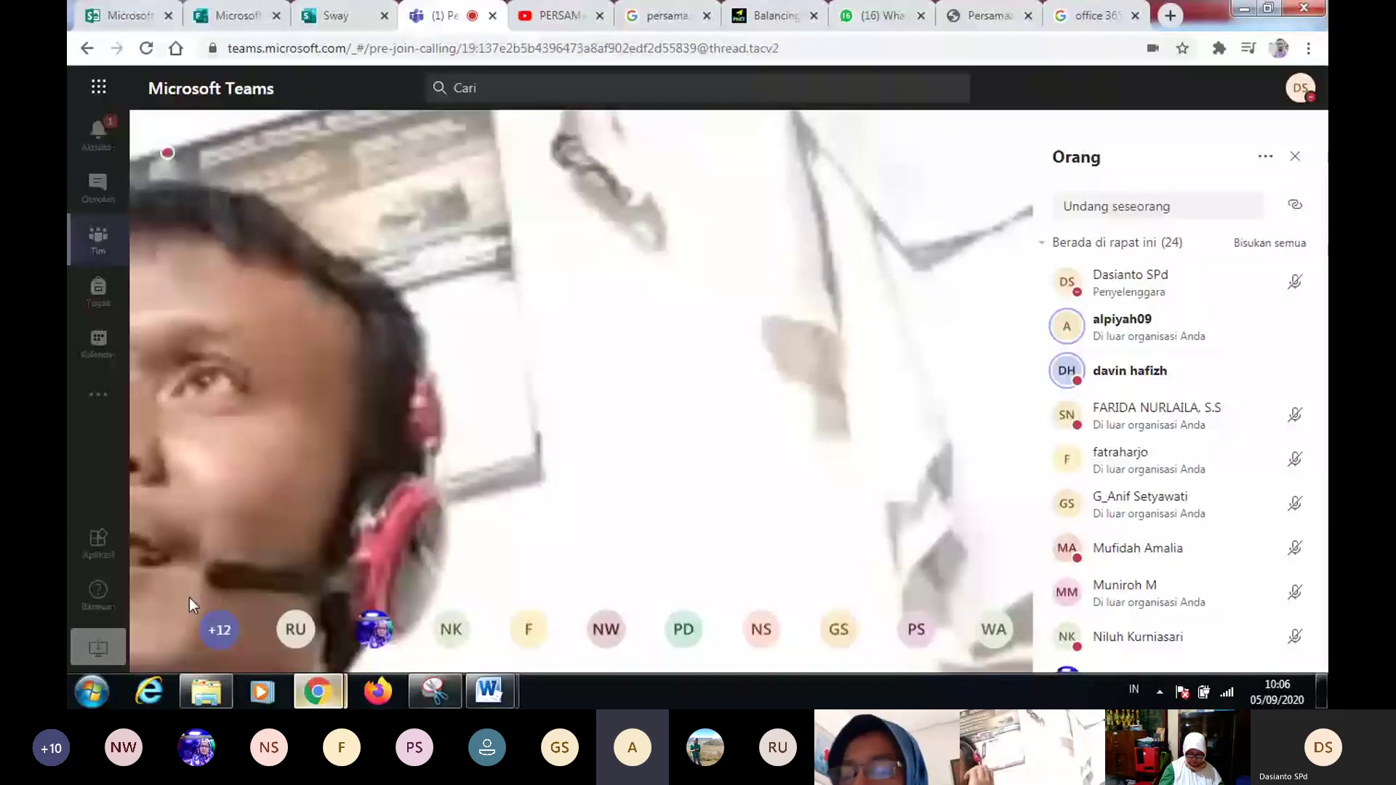
pyautogui.moveTo(306, 536)
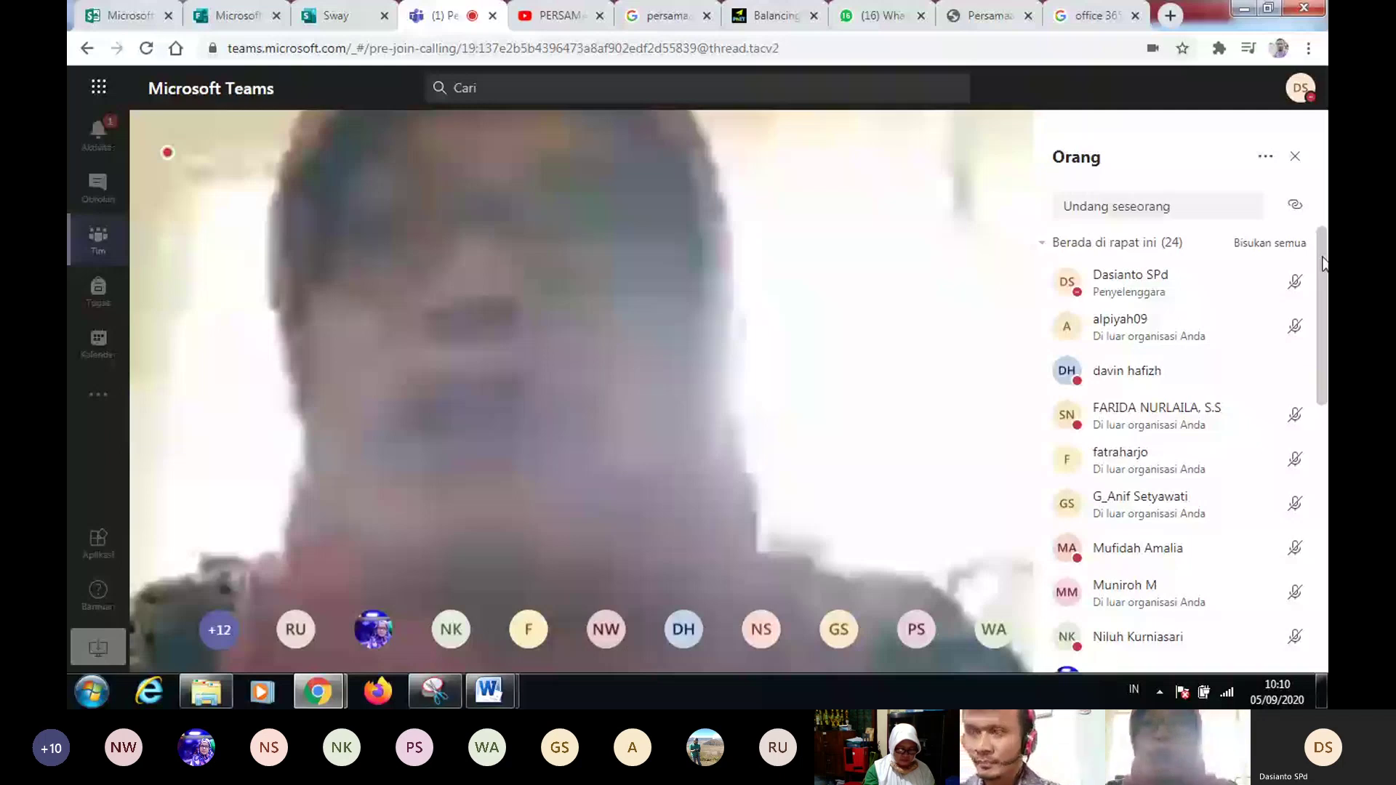
pyautogui.moveTo(1324, 264); pyautogui.dragTo(1329, 542)
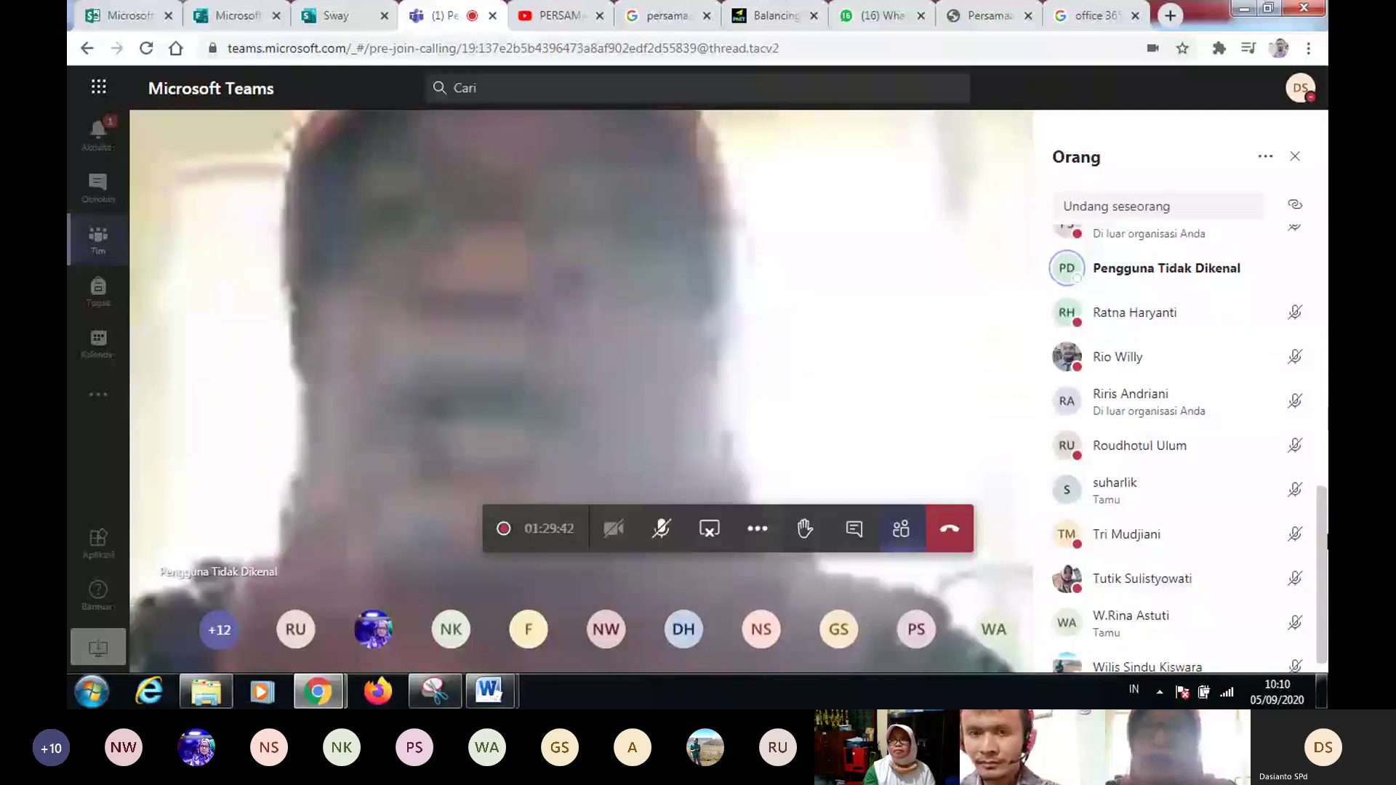
pyautogui.scroll(10, 1230, 291)
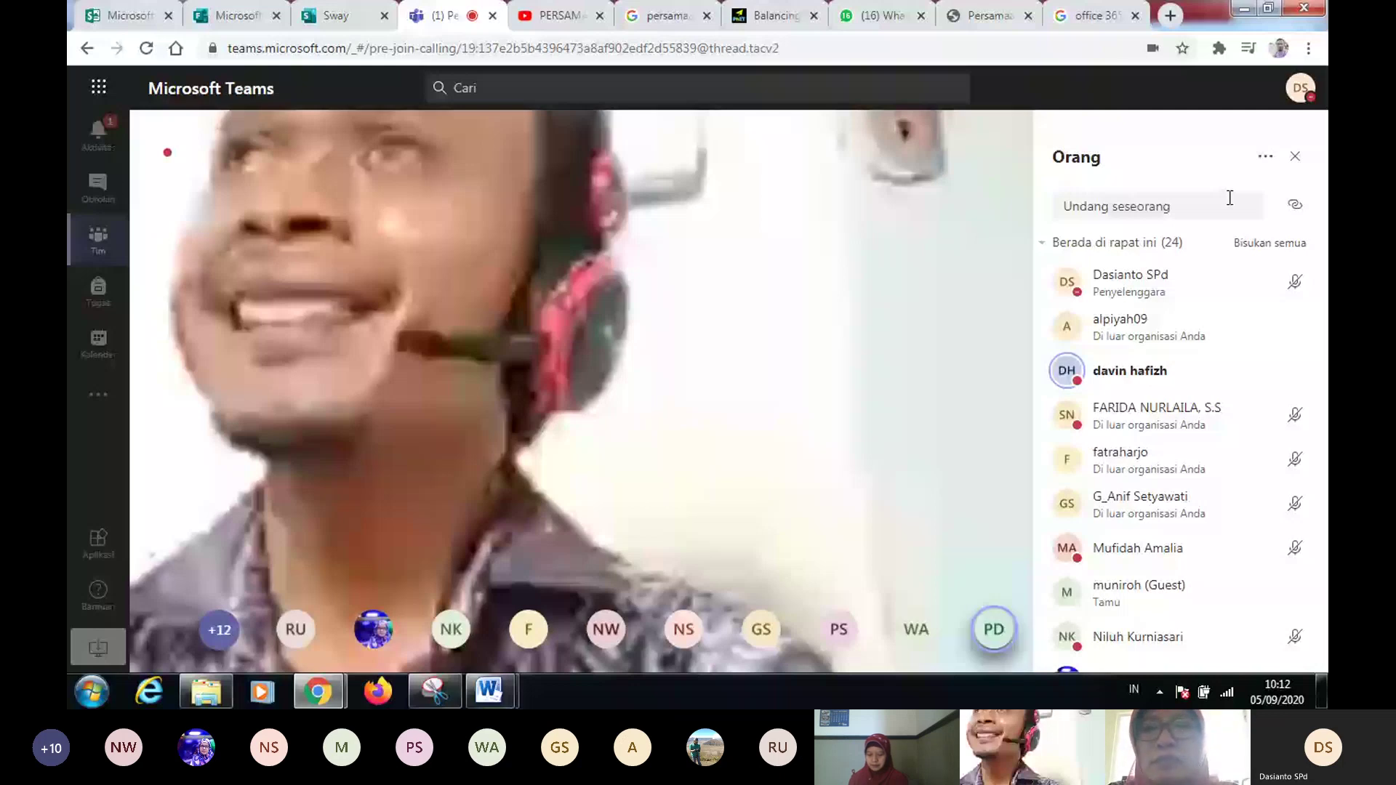
# - Open the additional meeting actions that include the option to stop the recording
pyautogui.moveTo(670, 461)
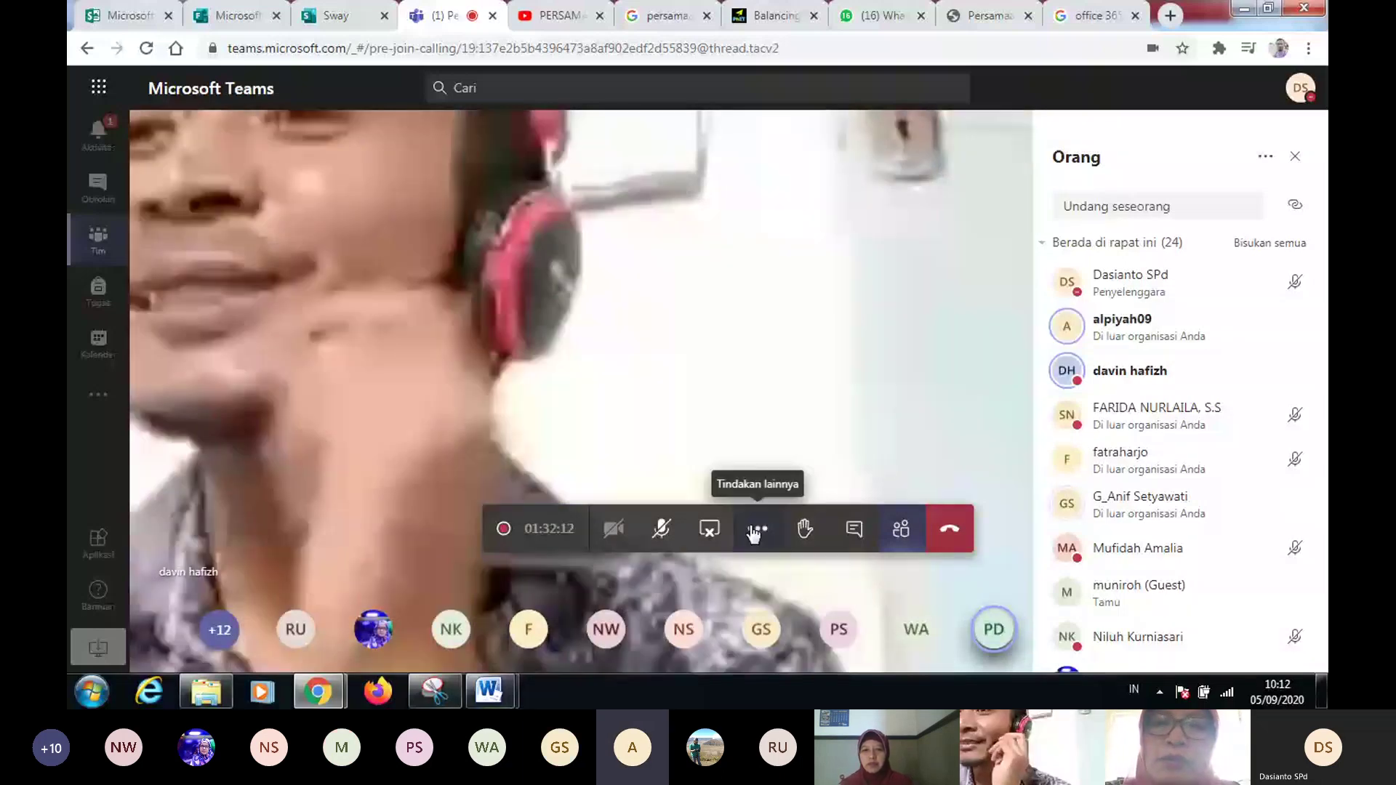
pyautogui.click(757, 531)
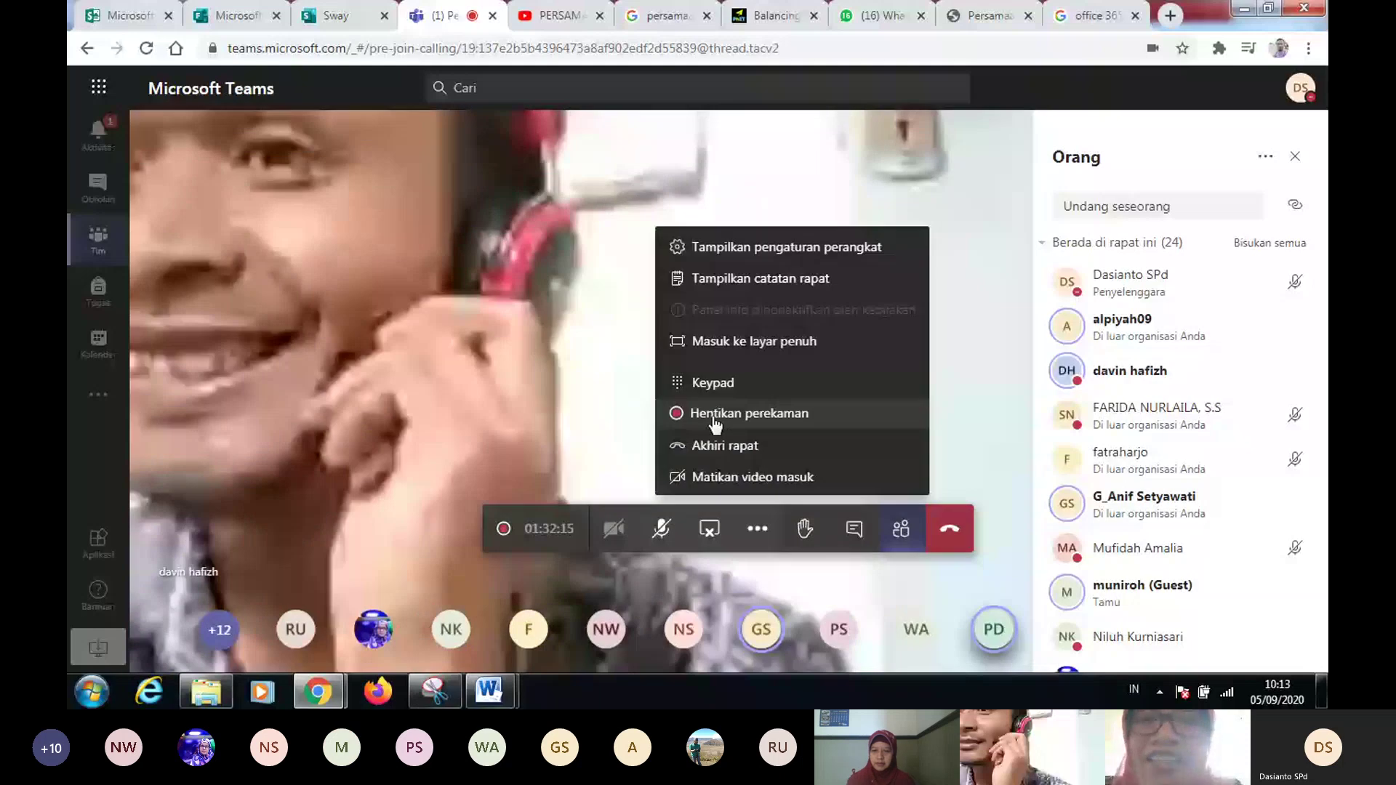